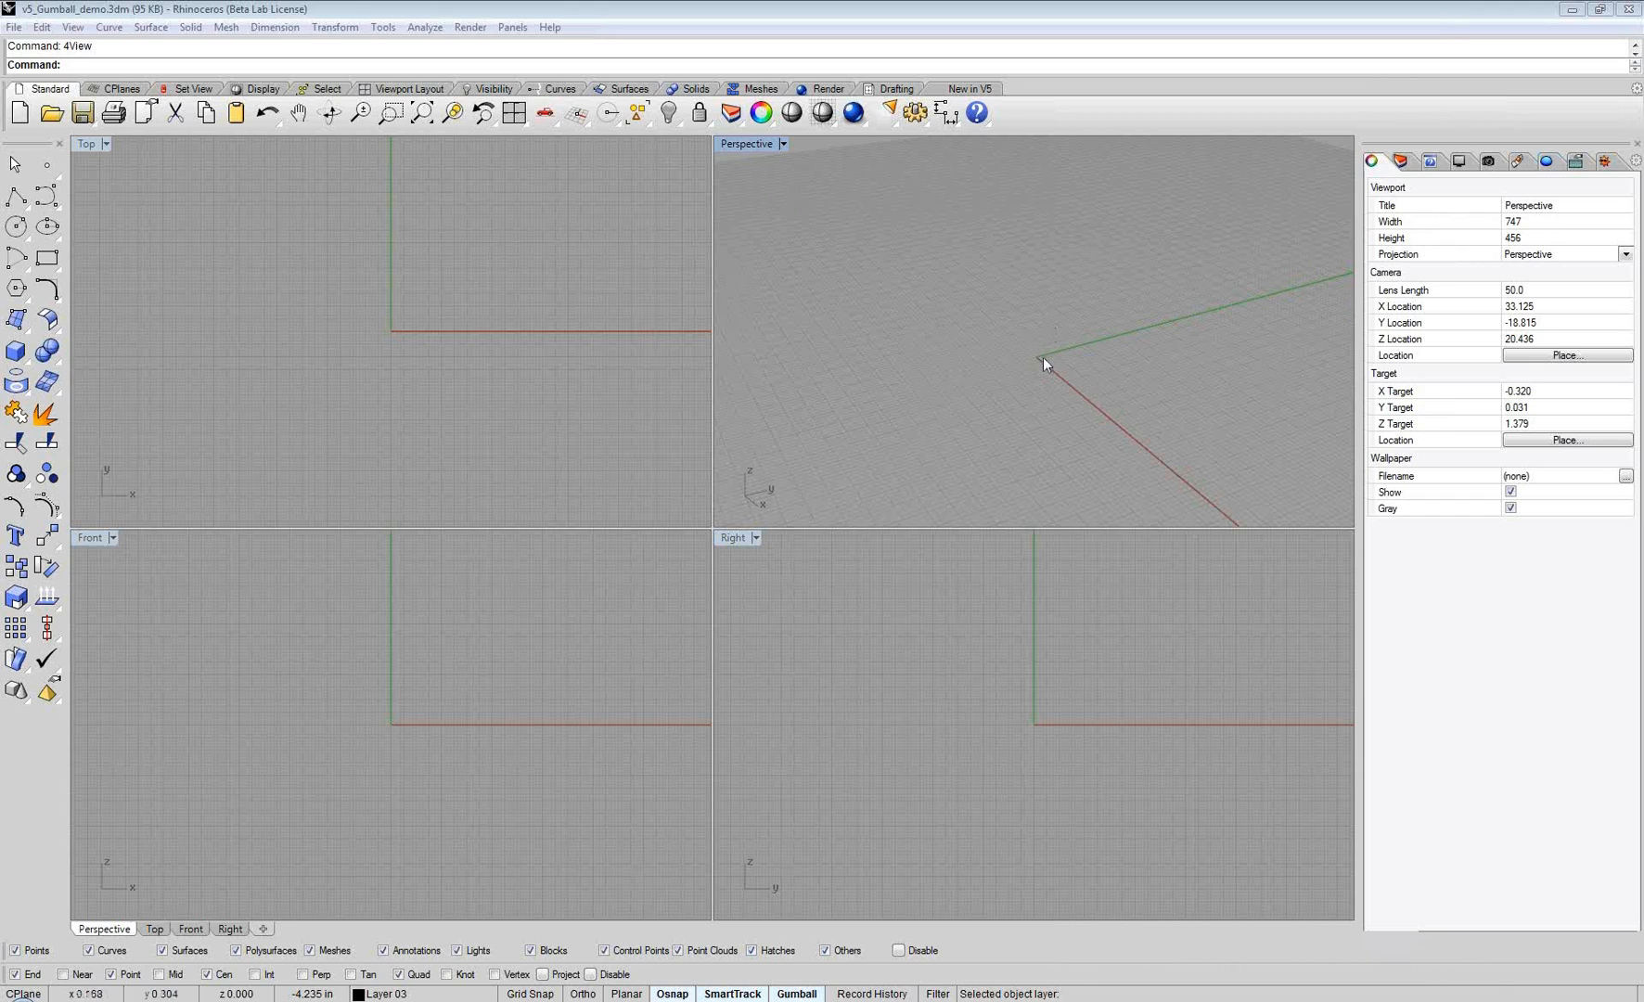
Step: Turn on the faucet base, faucet crvs and sink crvs layers and make faucet base the current layer
right_click_drag(1092, 429, 1061, 372)
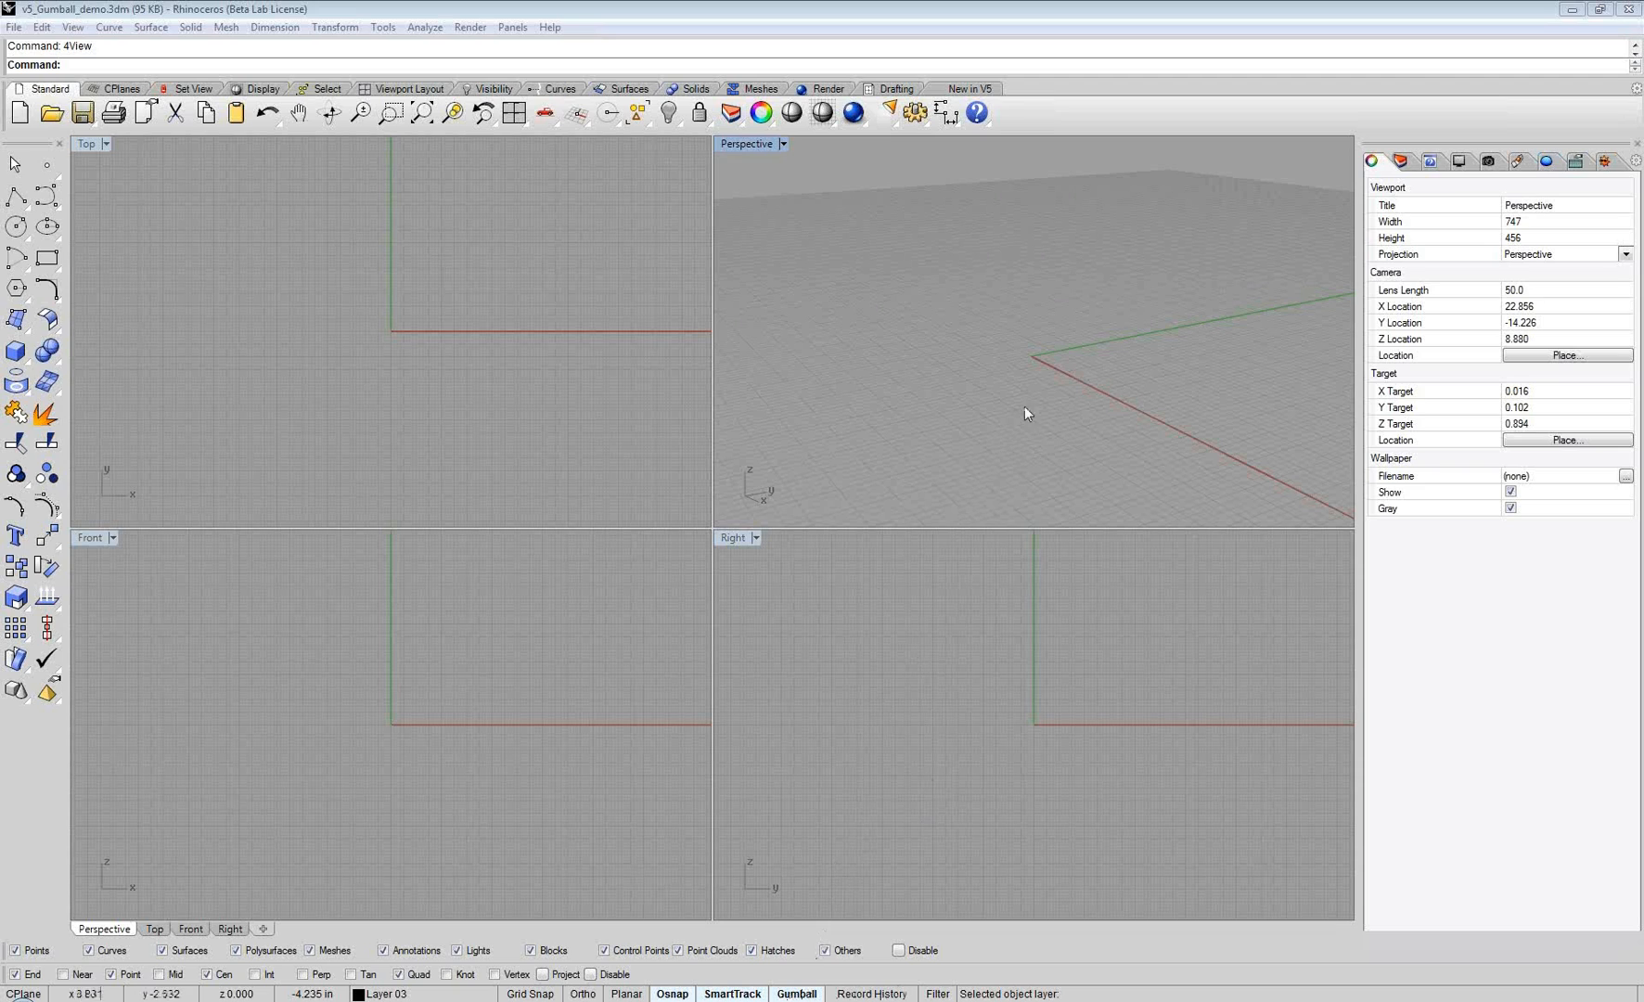
left_click(1408, 162)
left_click(1408, 163)
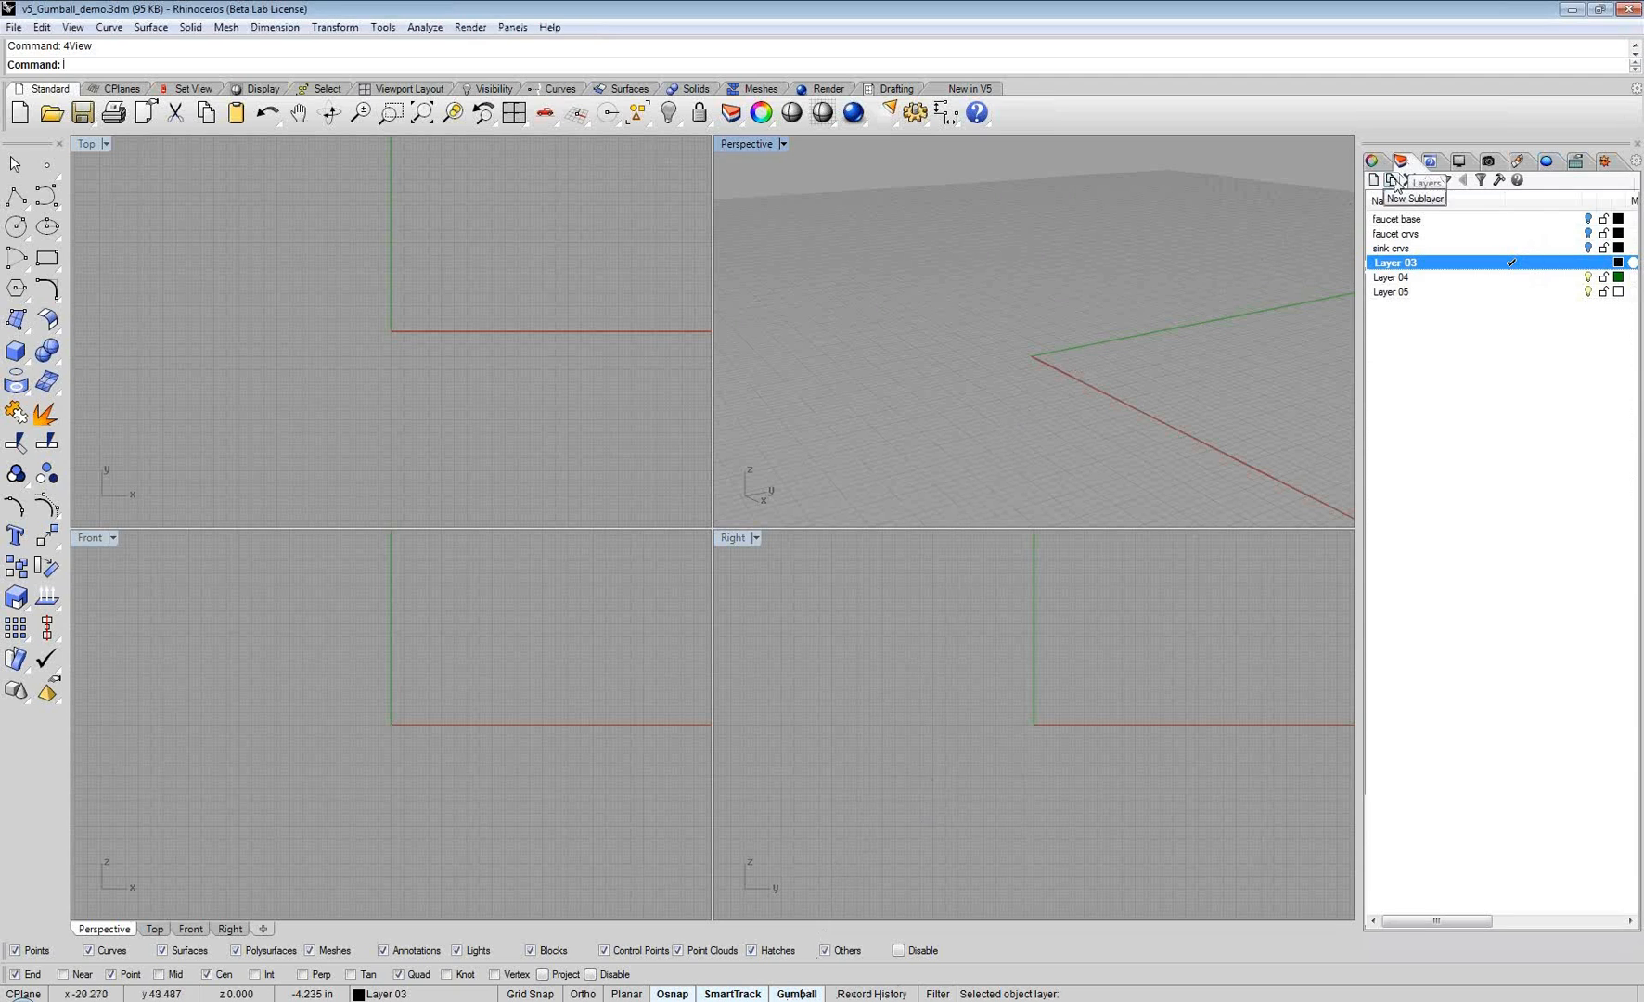
left_click(1588, 219)
left_click(1588, 234)
left_click(1588, 247)
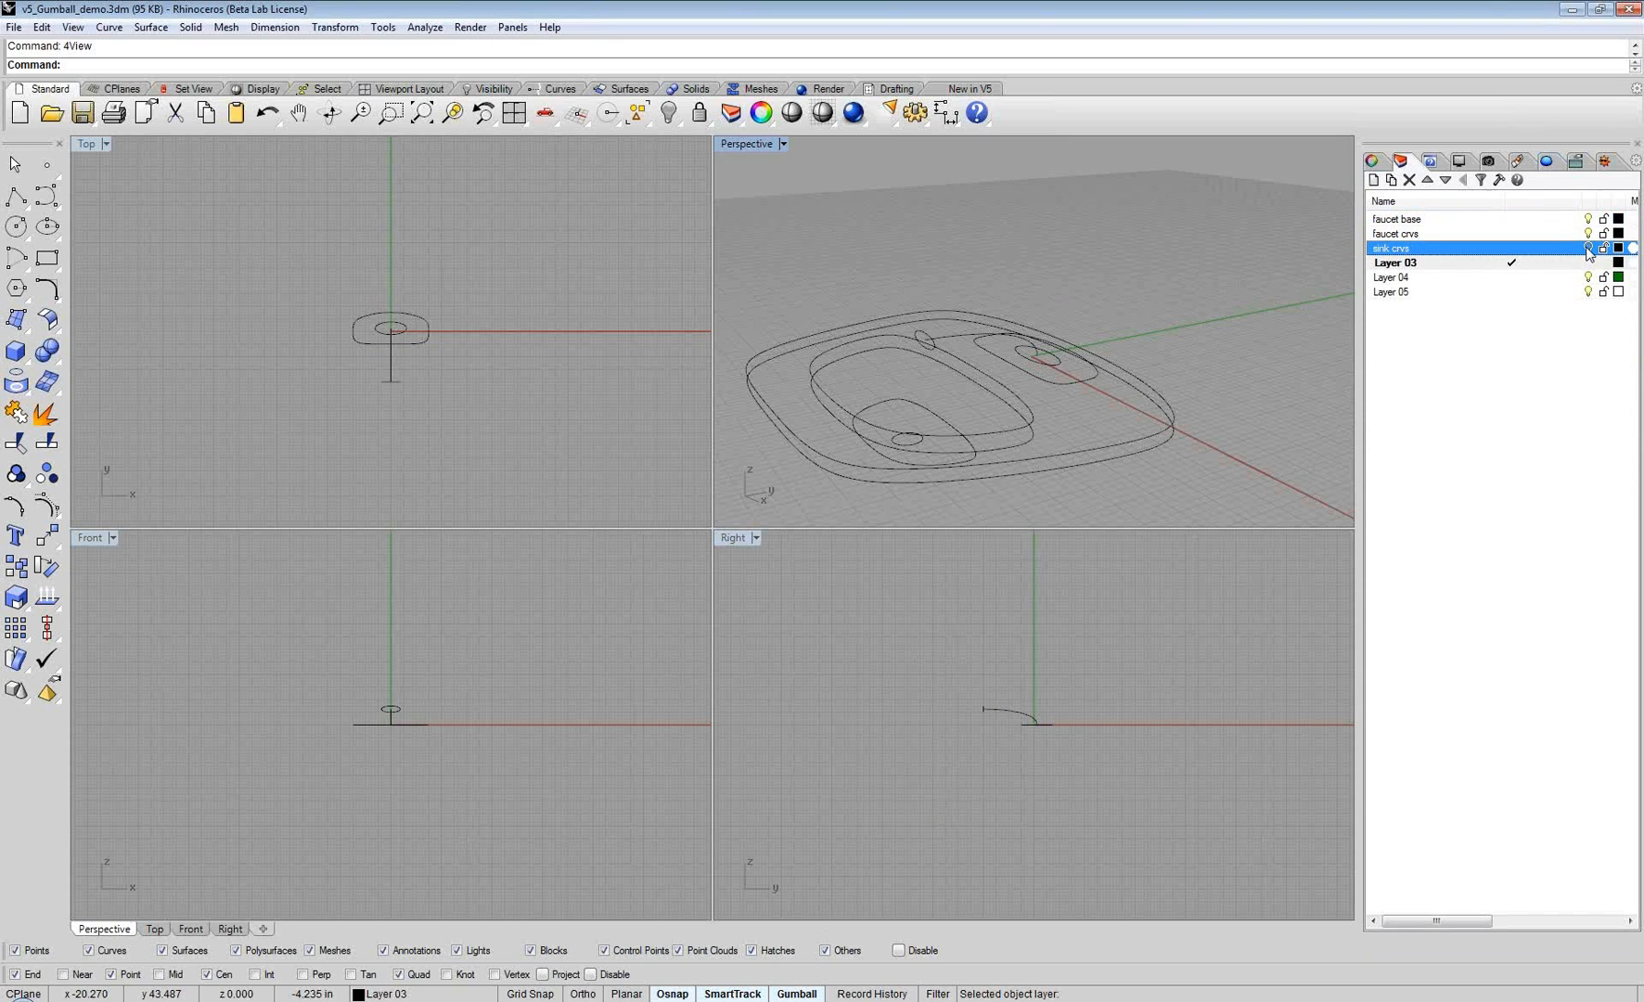
left_click(1512, 218)
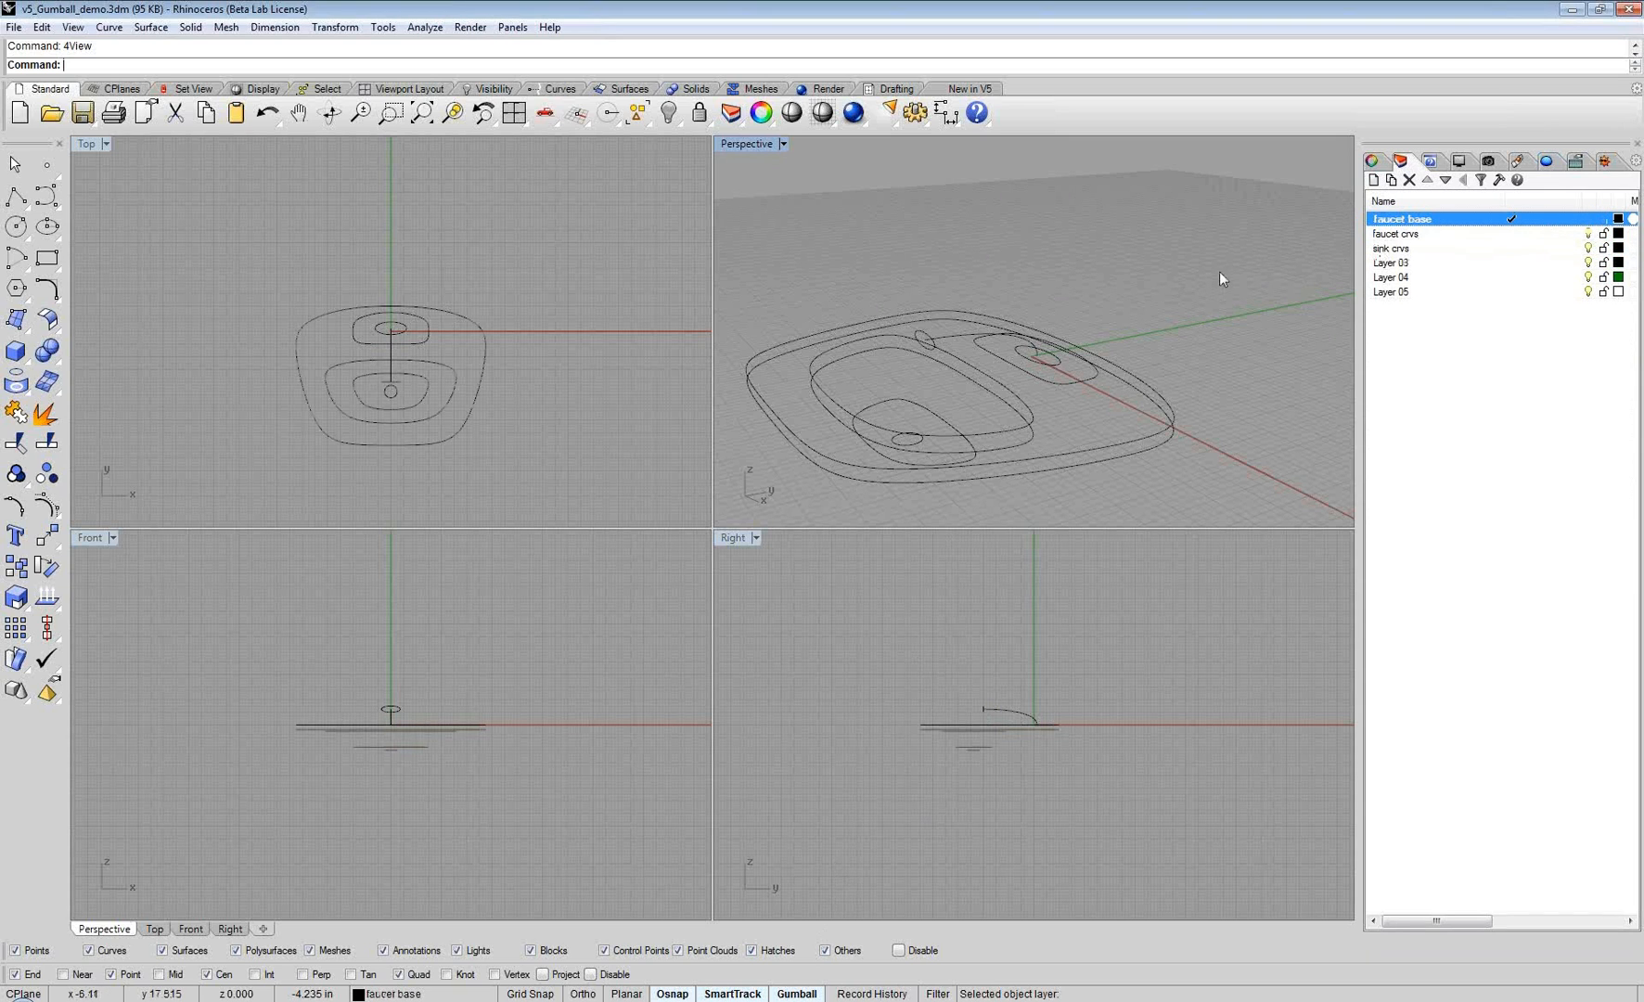
Step: Maximize the Perspective viewport and frame the sink and faucet curves in it
right_click_drag(1061, 275, 1160, 310)
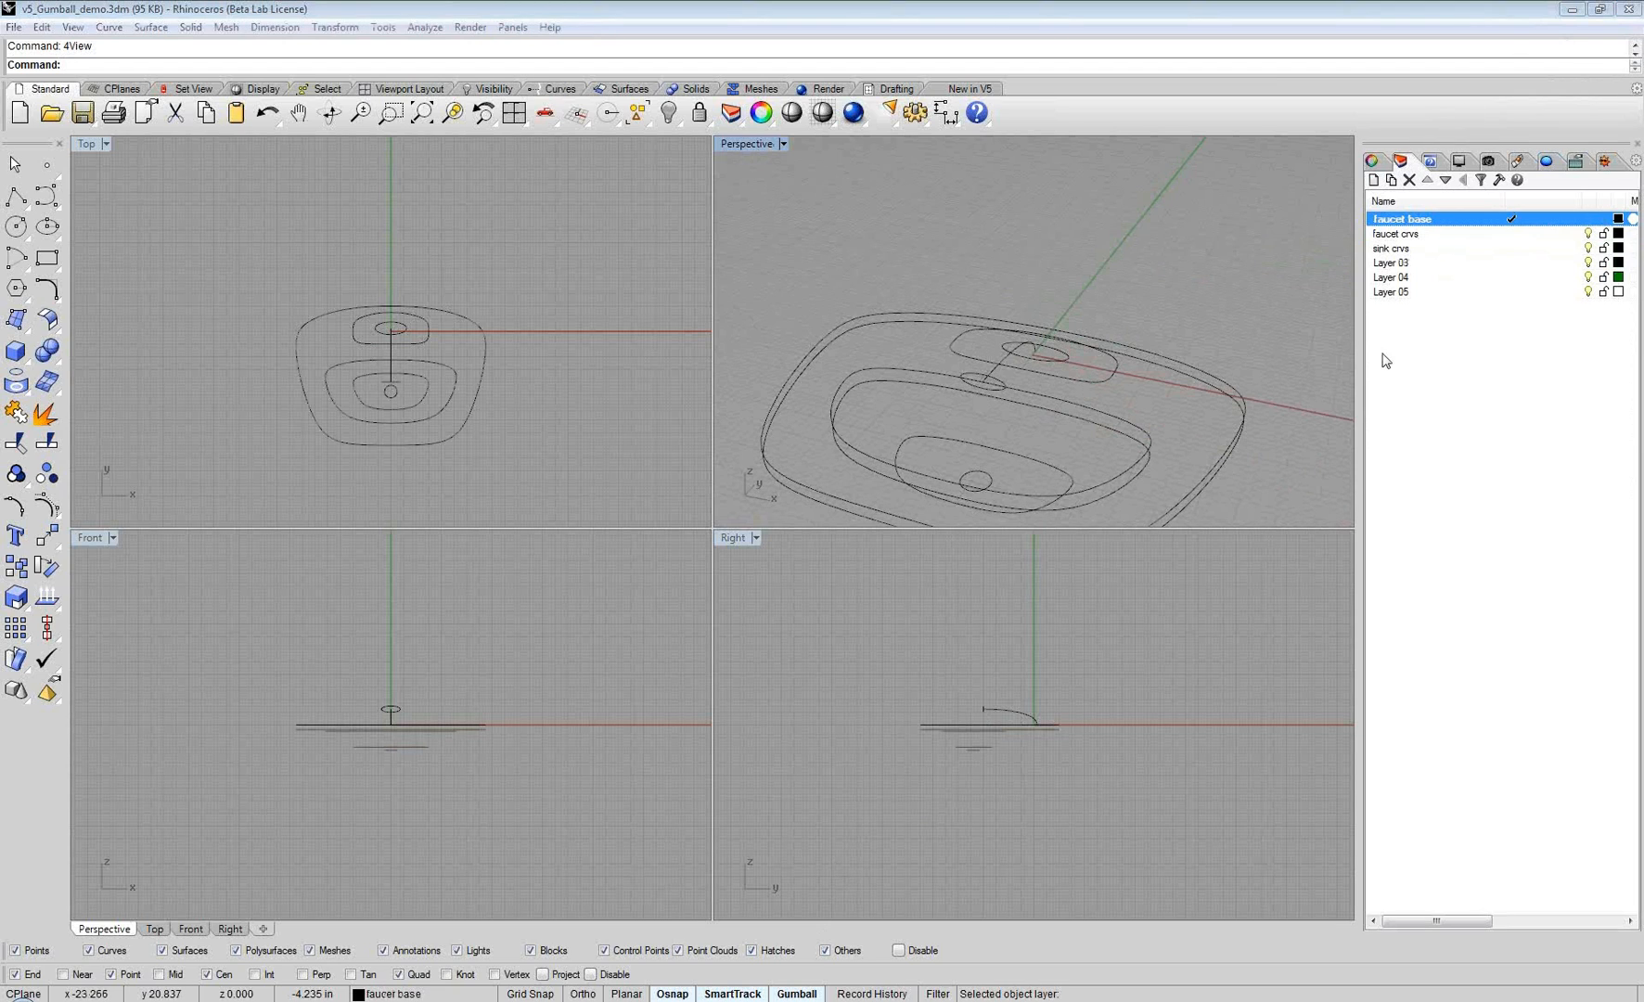
left_click(758, 146)
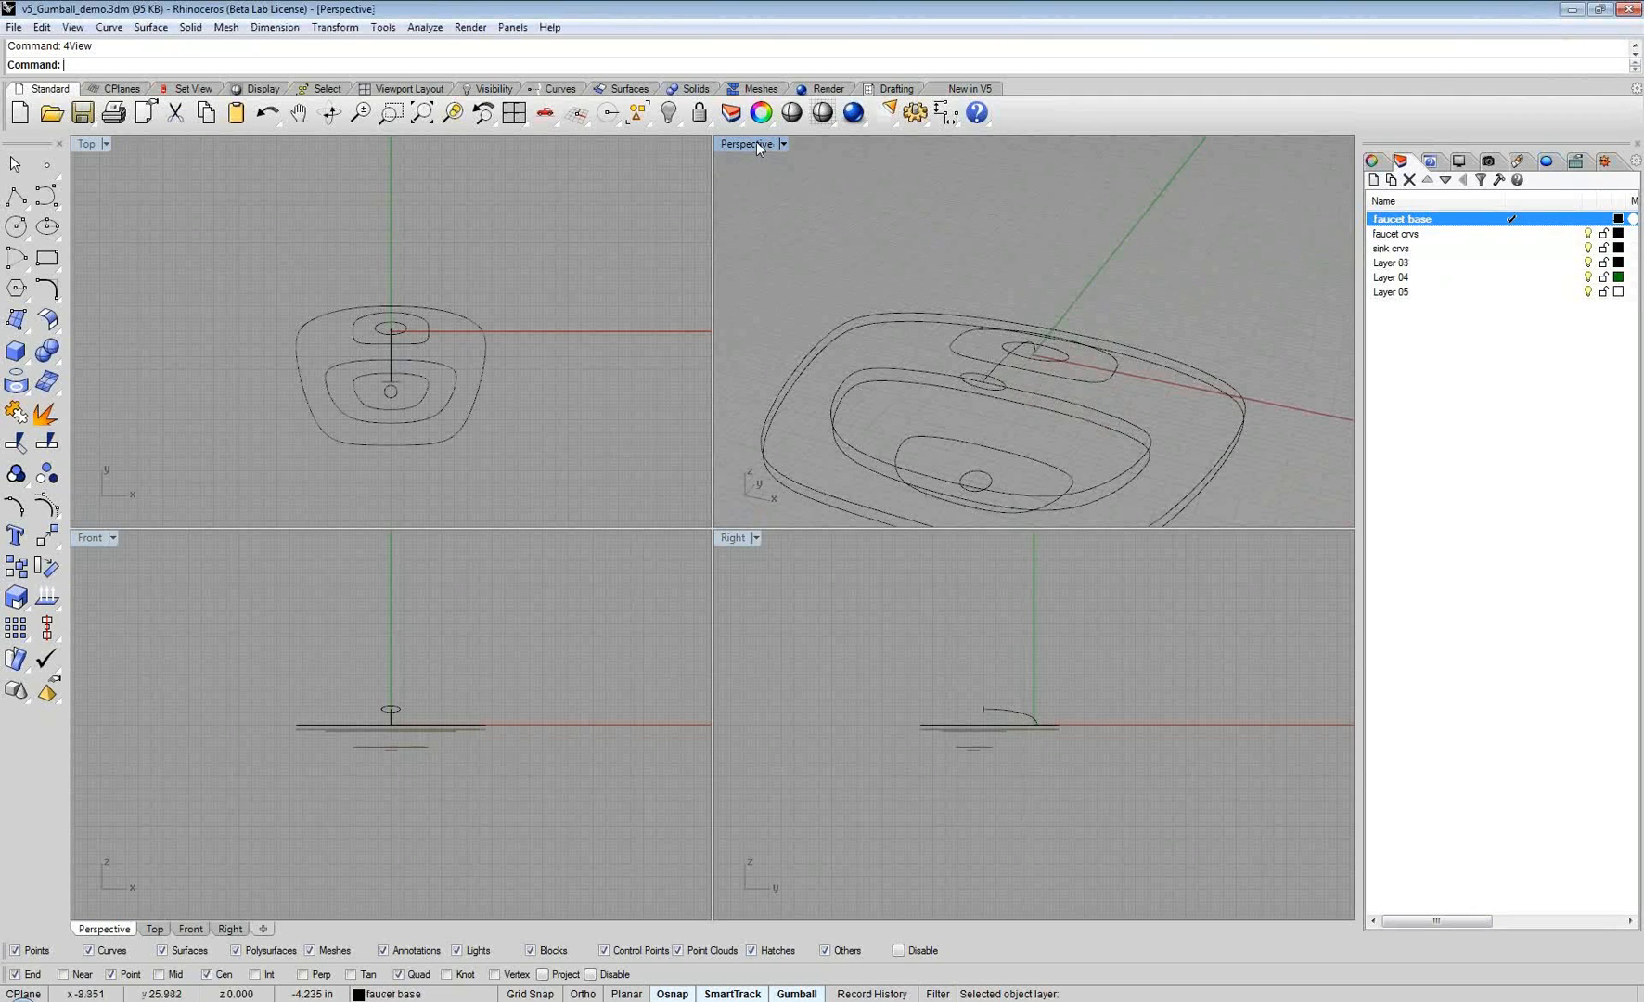
double_click(748, 144)
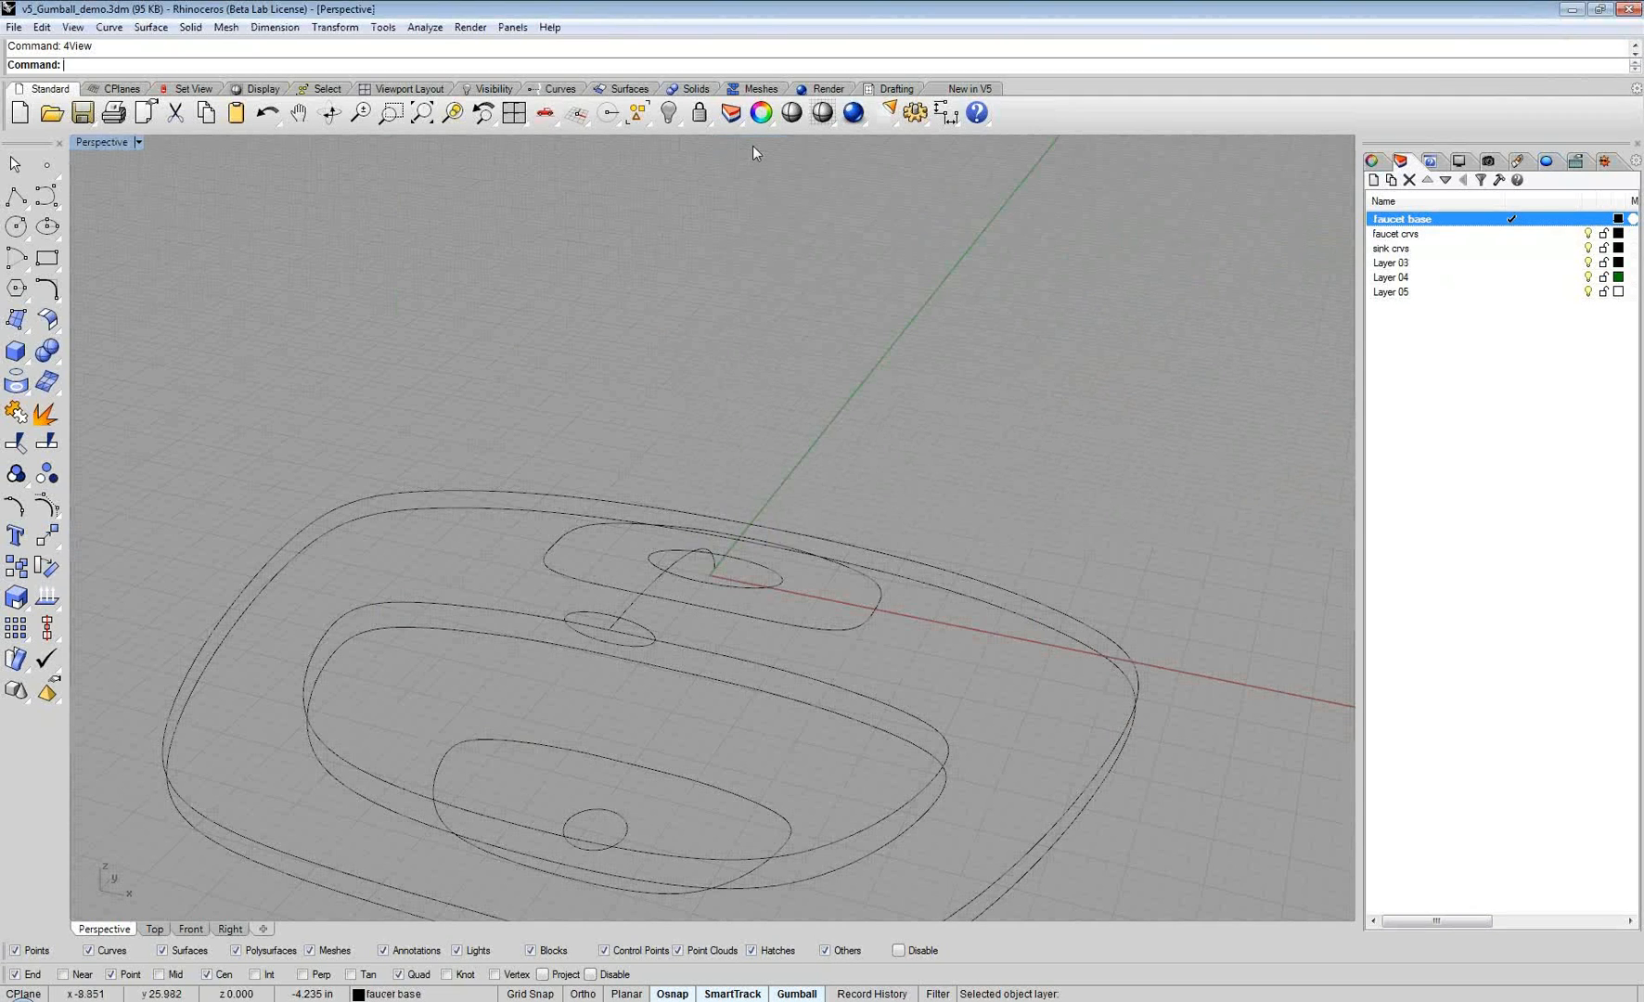
right_click_drag(717, 637, 931, 355, "shift")
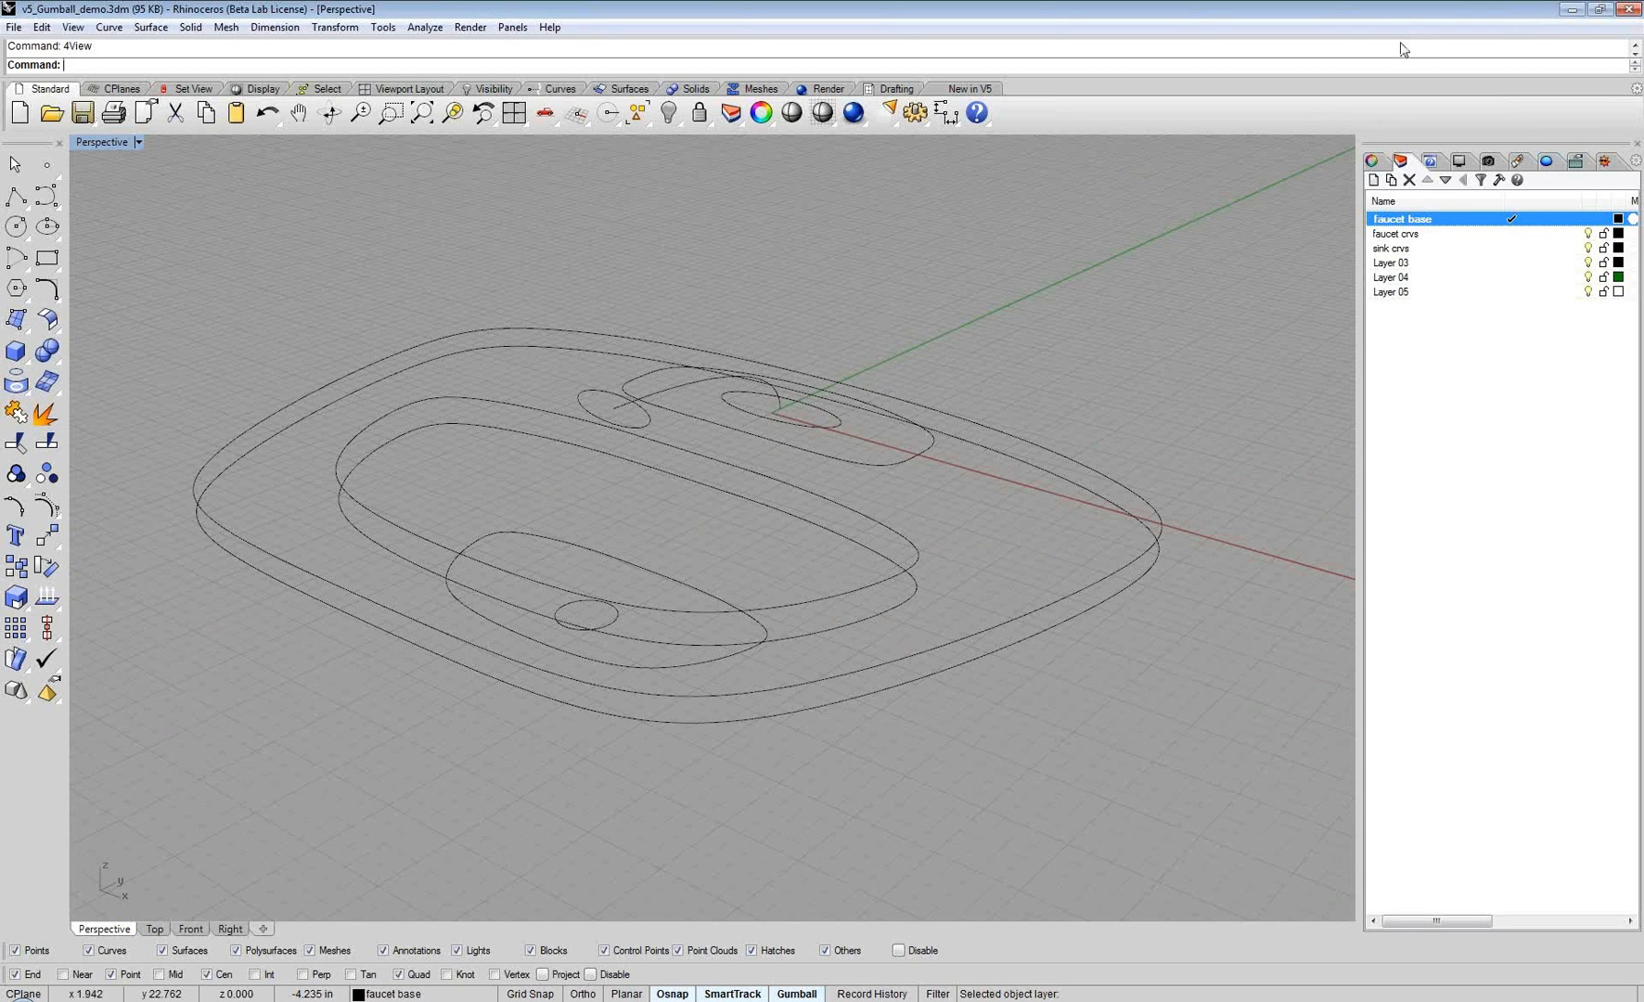
left_click(1330, 138)
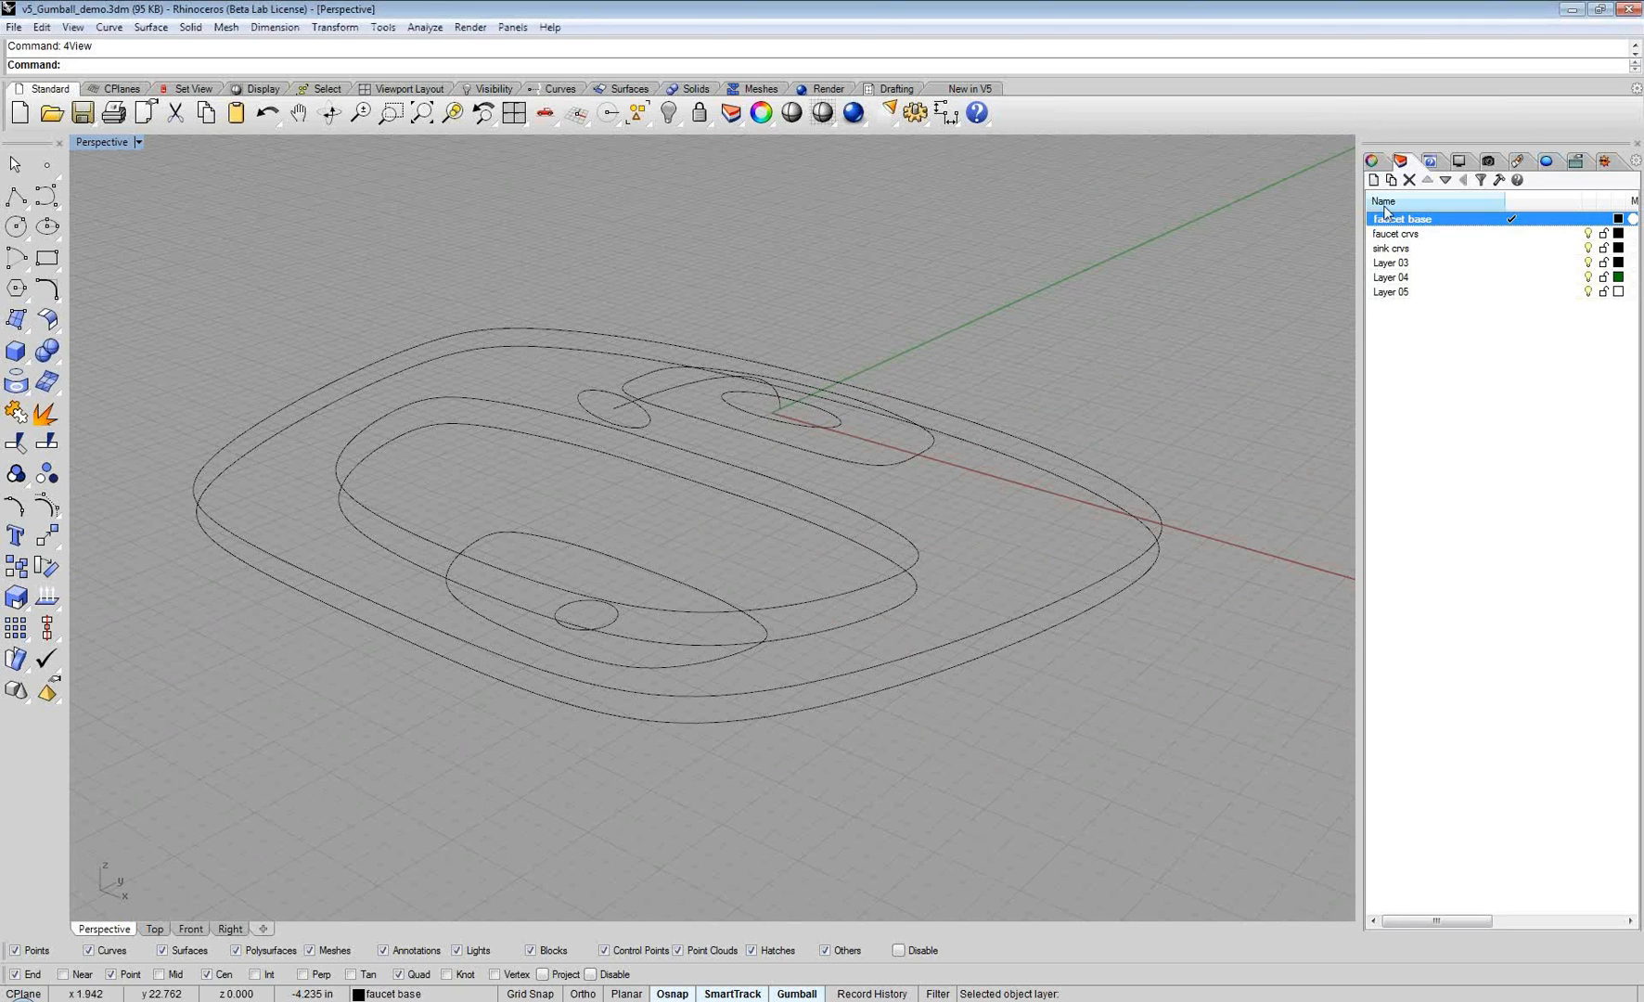
Step: Hide the faucet crvs and sink crvs layers so only the faucet base outline remains
left_click(1588, 235)
left_click(1588, 236)
left_click(1587, 234)
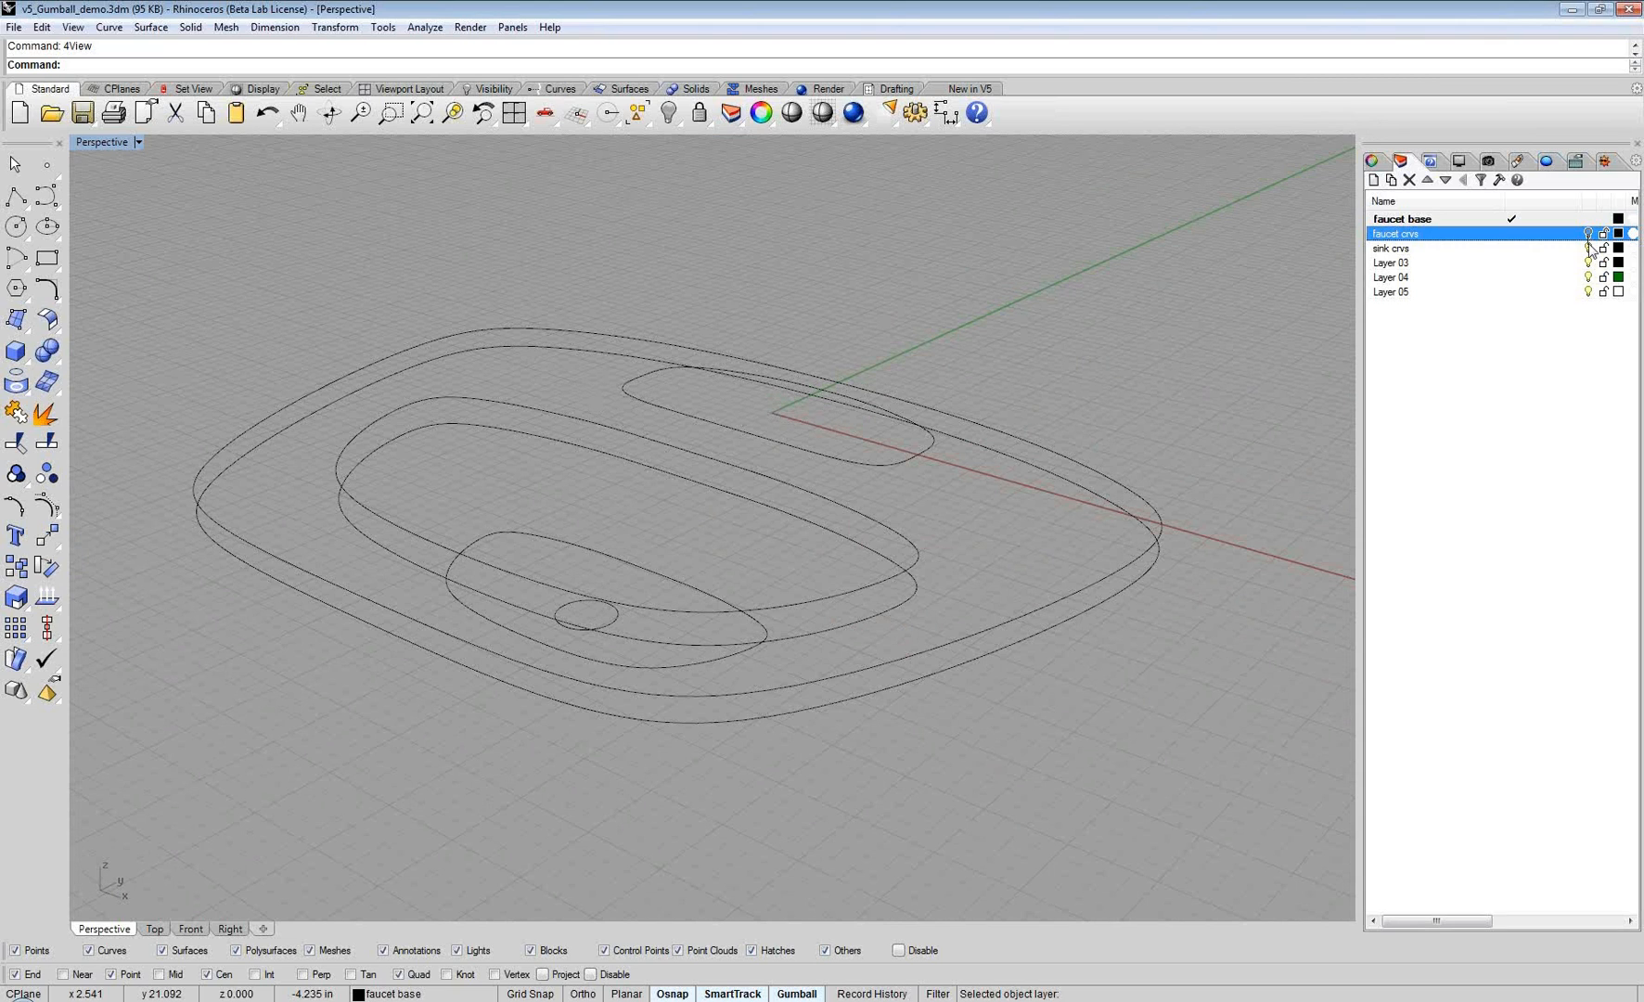
left_click(1588, 248)
Step: Extrude the closed faucet base outline upward about 0.41 in with the gumball
right_click_drag(746, 434, 499, 462)
left_click(826, 454)
type("zs")
key("Return")
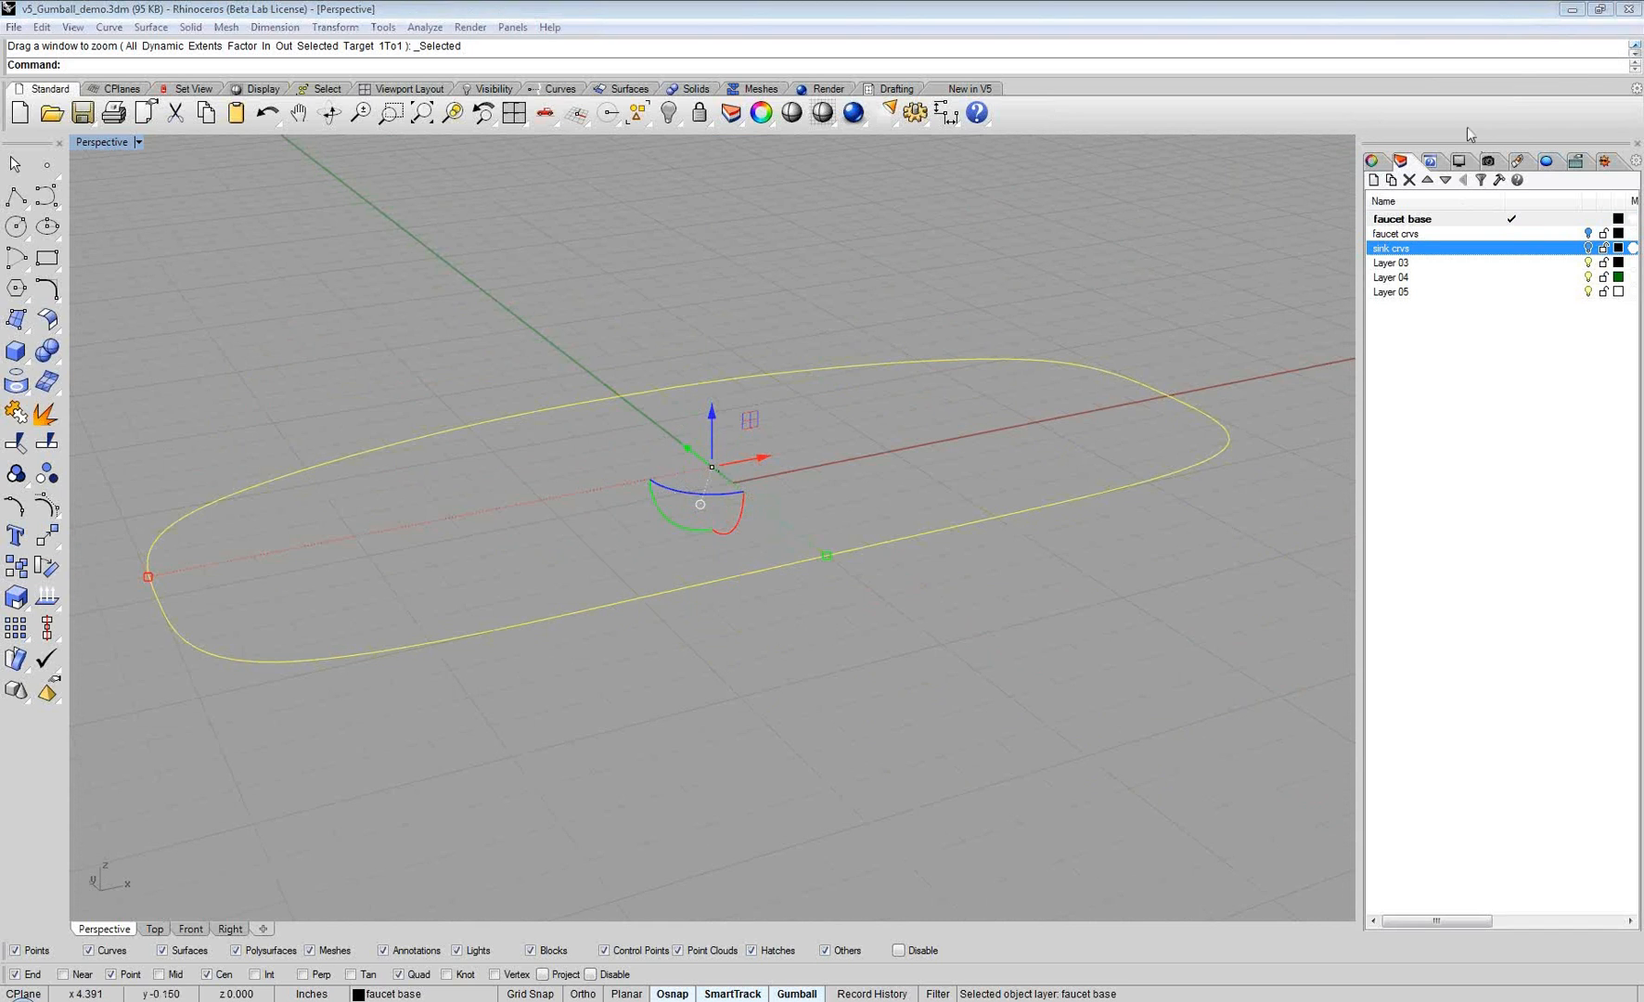
right_click_drag(841, 550, 862, 557)
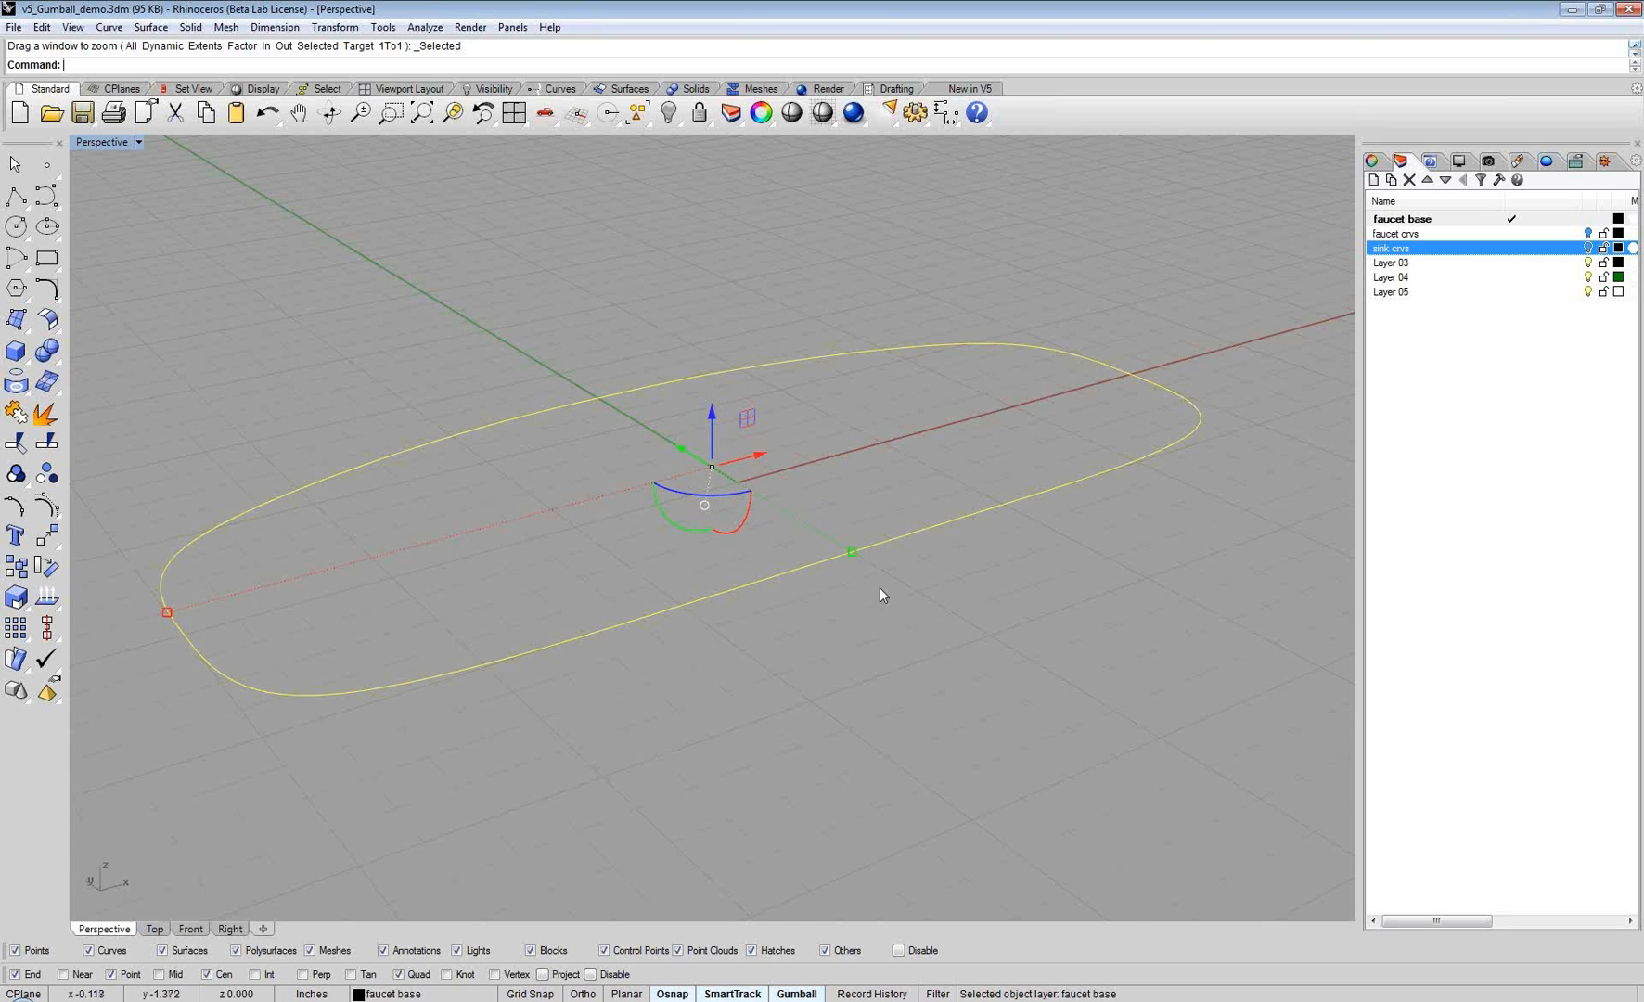
right_click_drag(880, 588, 682, 585)
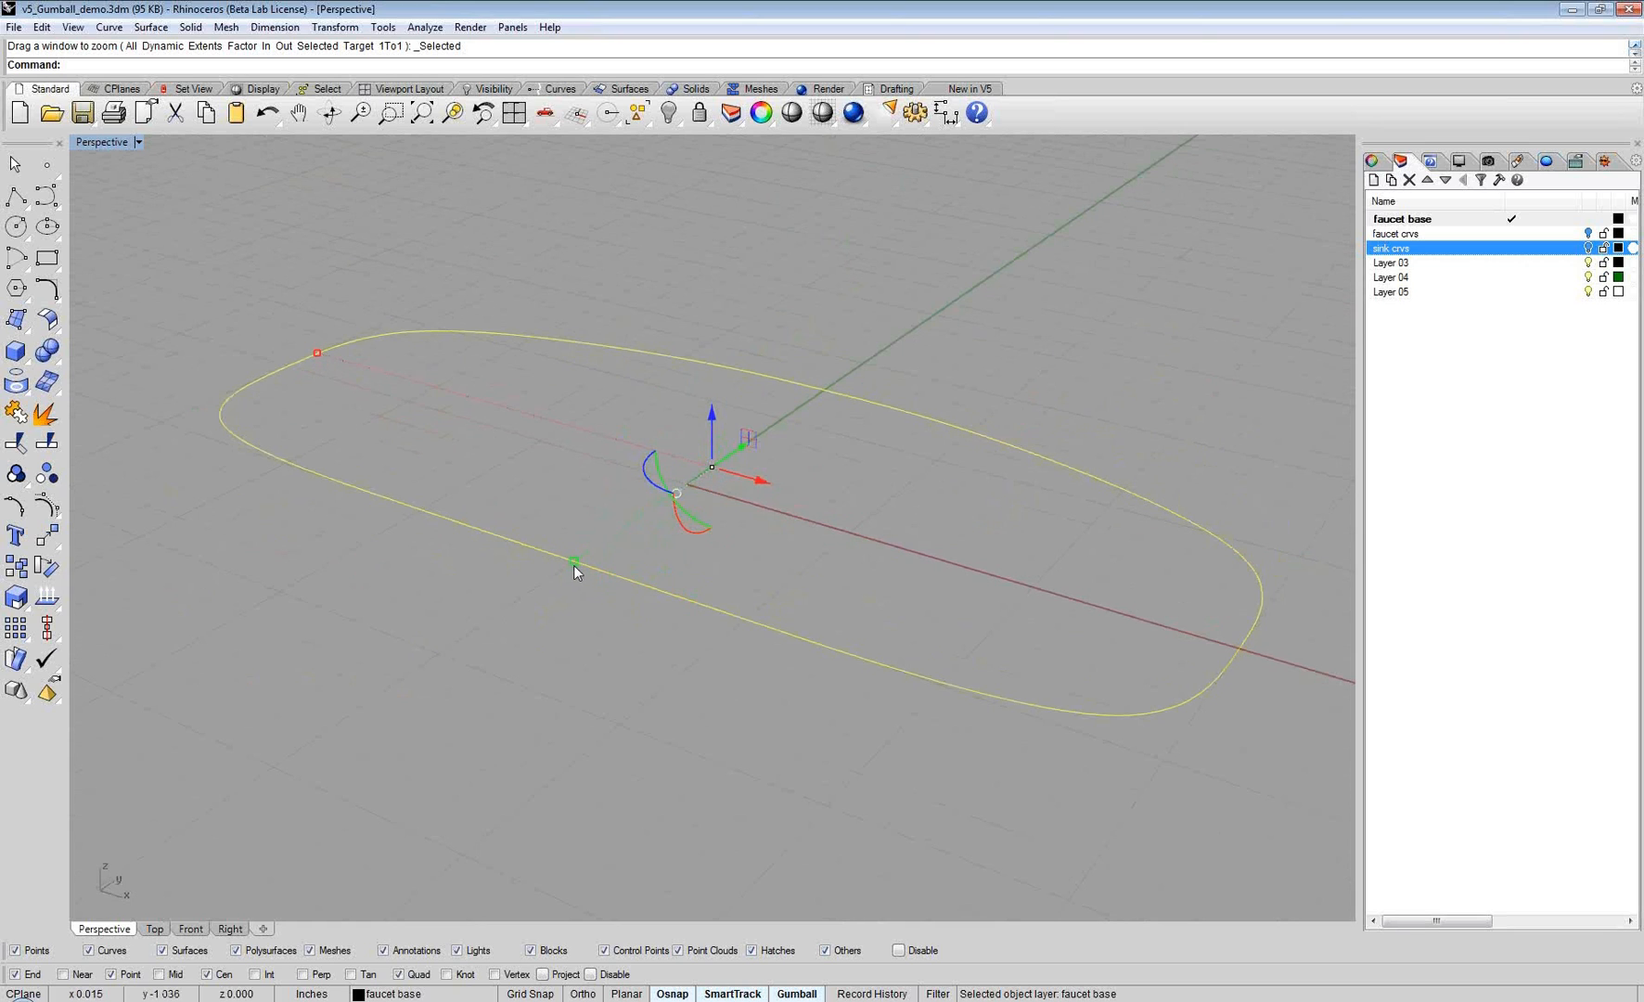
right_click_drag(767, 552, 679, 458)
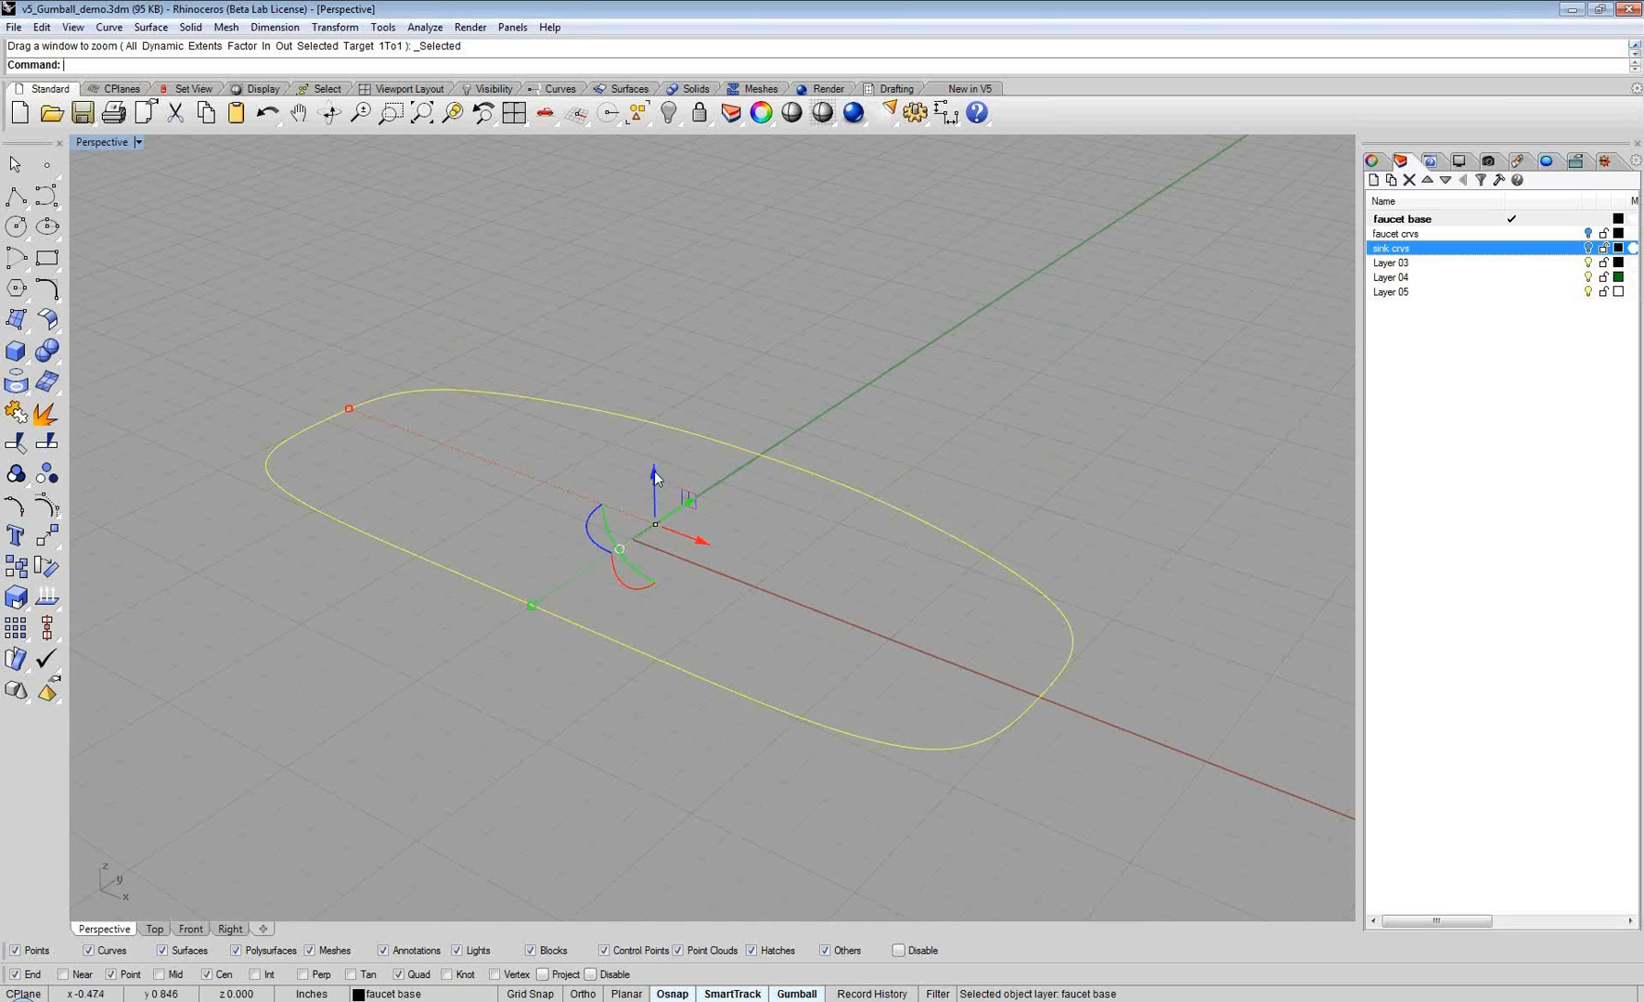
left_click_drag(654, 473, 654, 419)
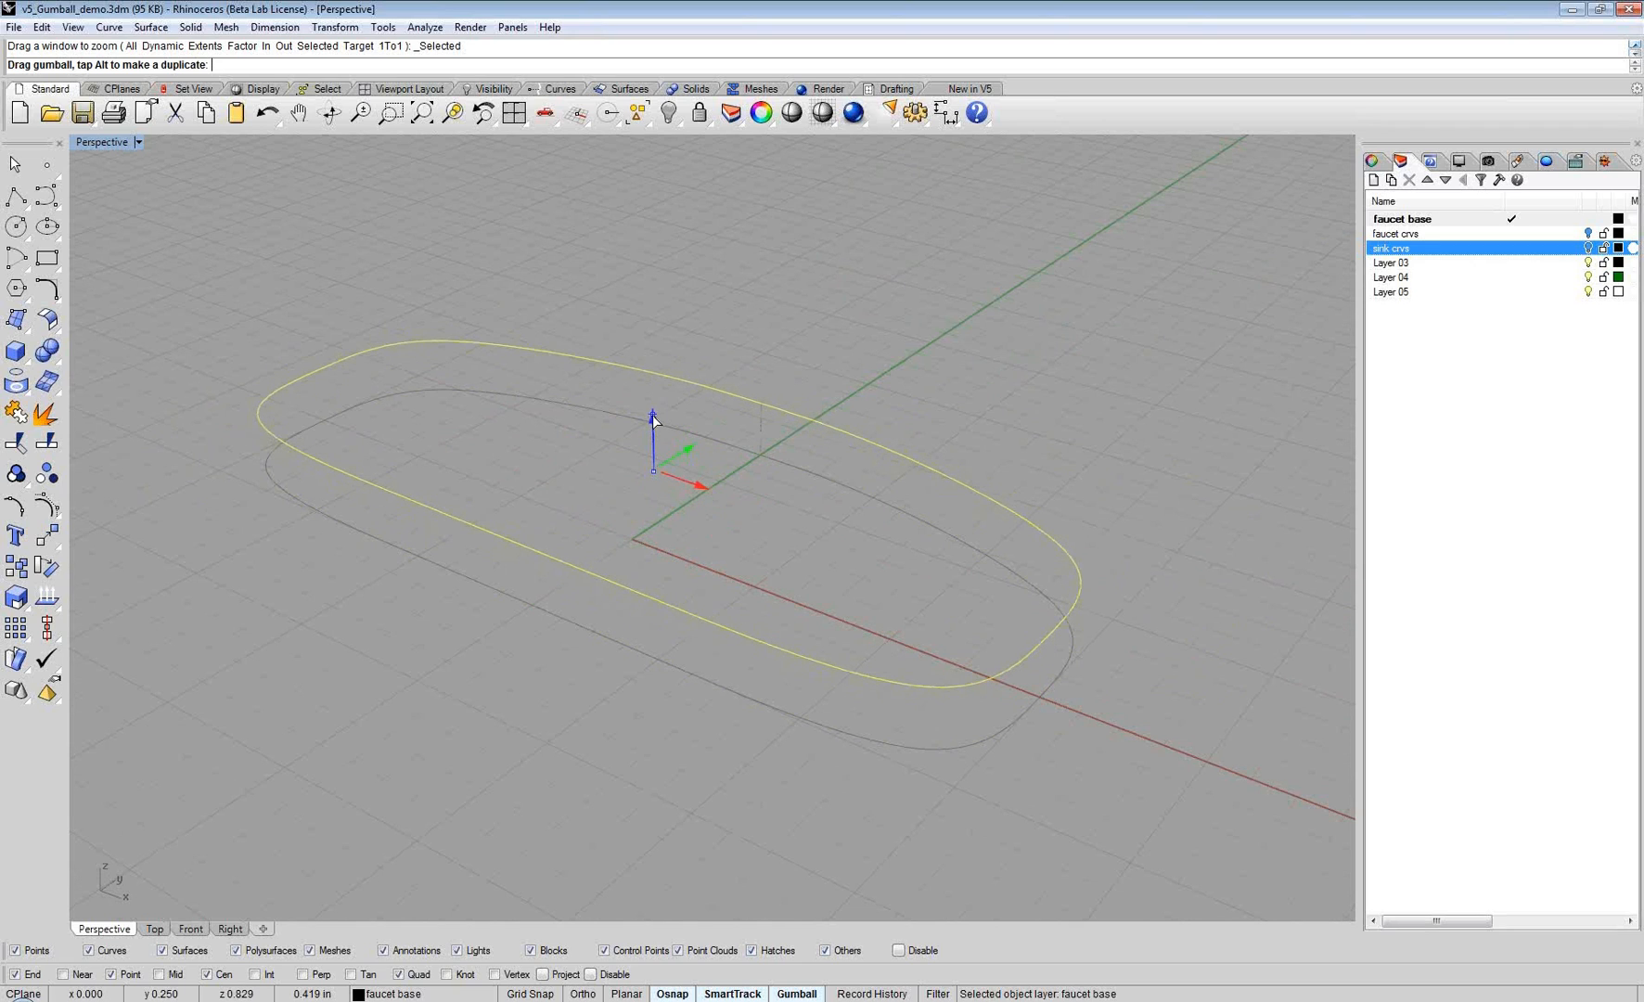
left_click_drag(653, 413, 652, 415)
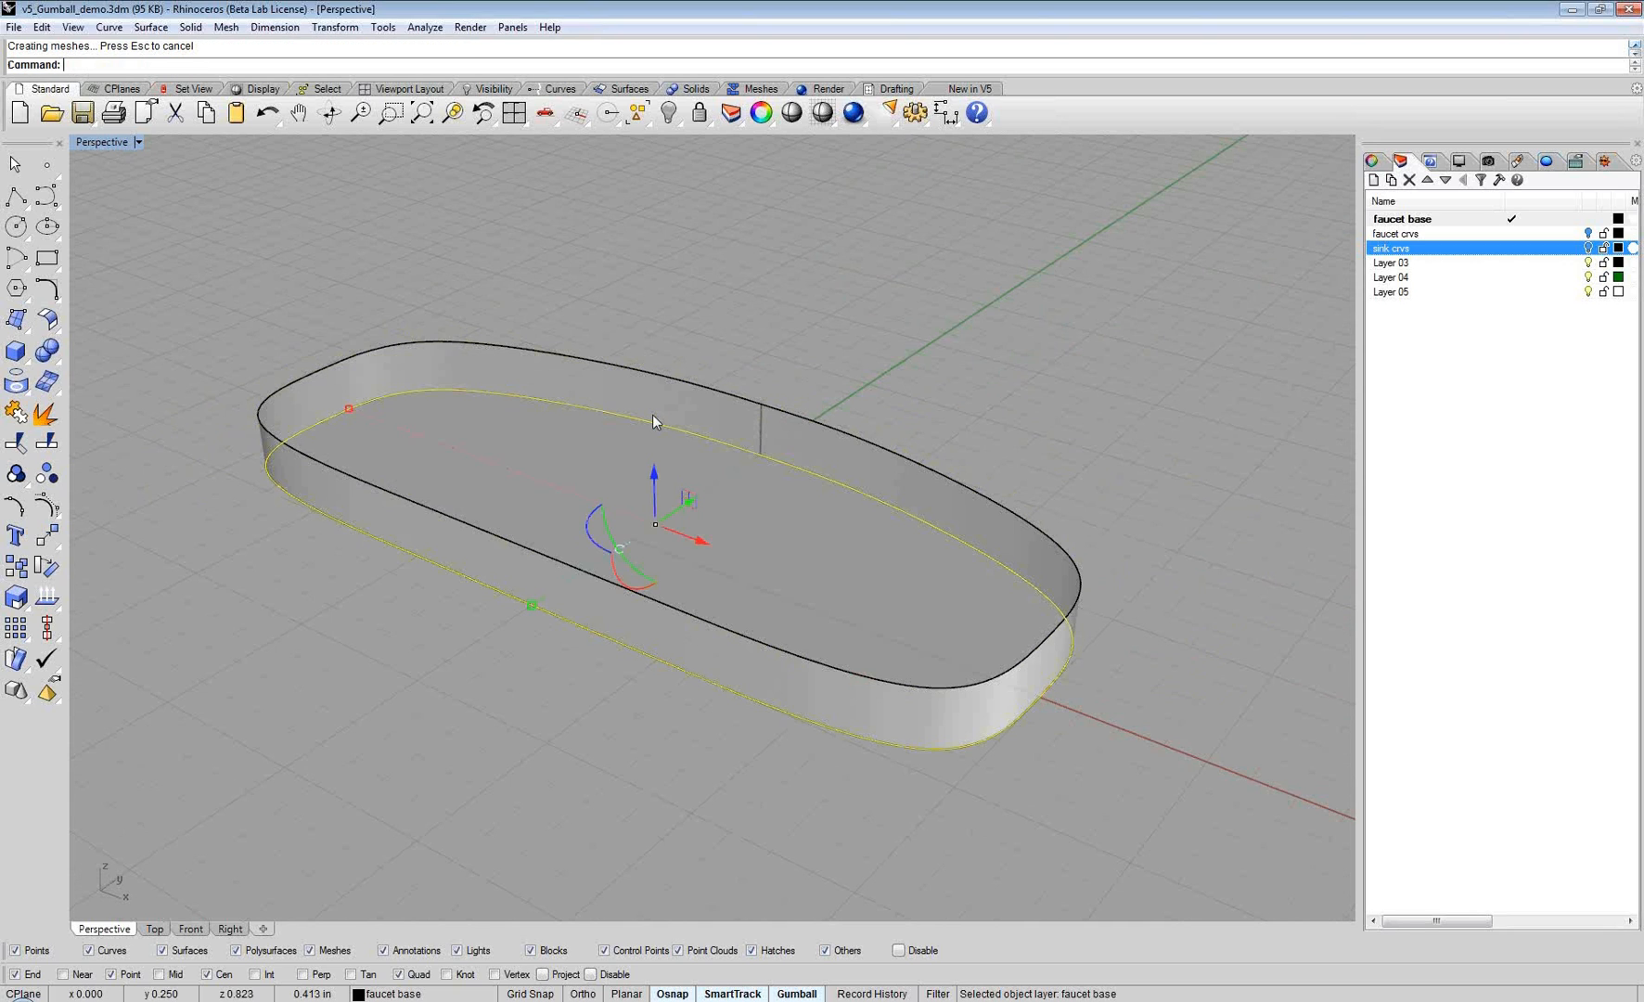
Step: Set the Perspective viewport's display mode to Shaded
right_click_drag(657, 433, 704, 385)
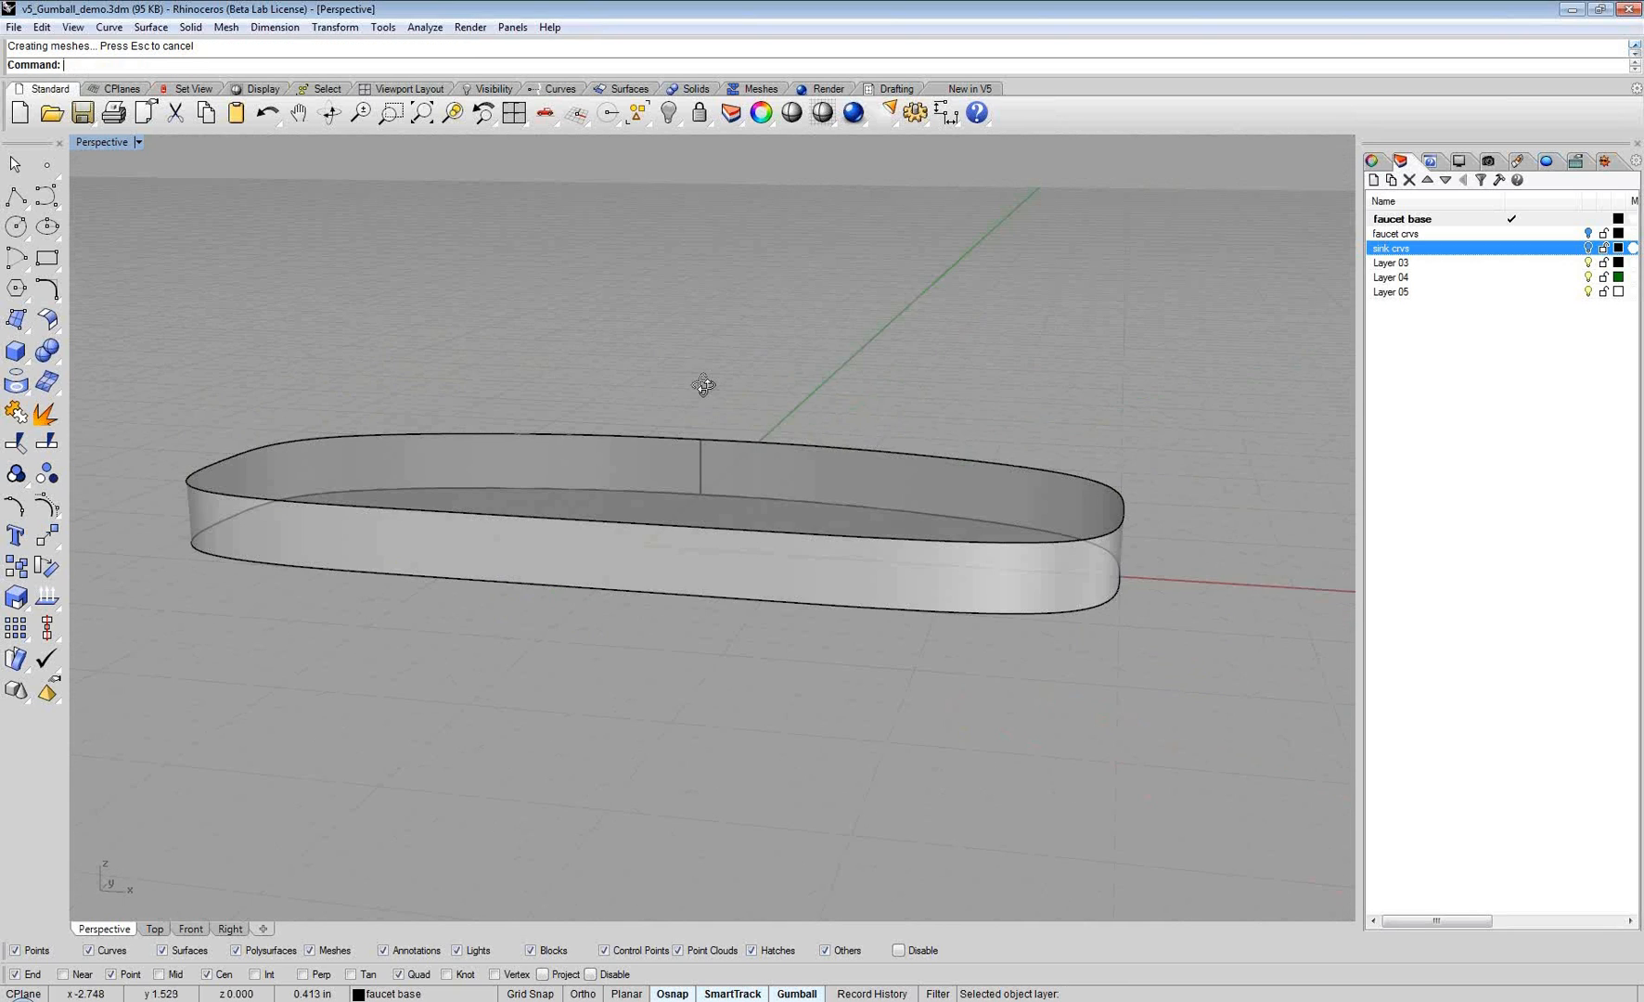
left_click(137, 142)
left_click(134, 207)
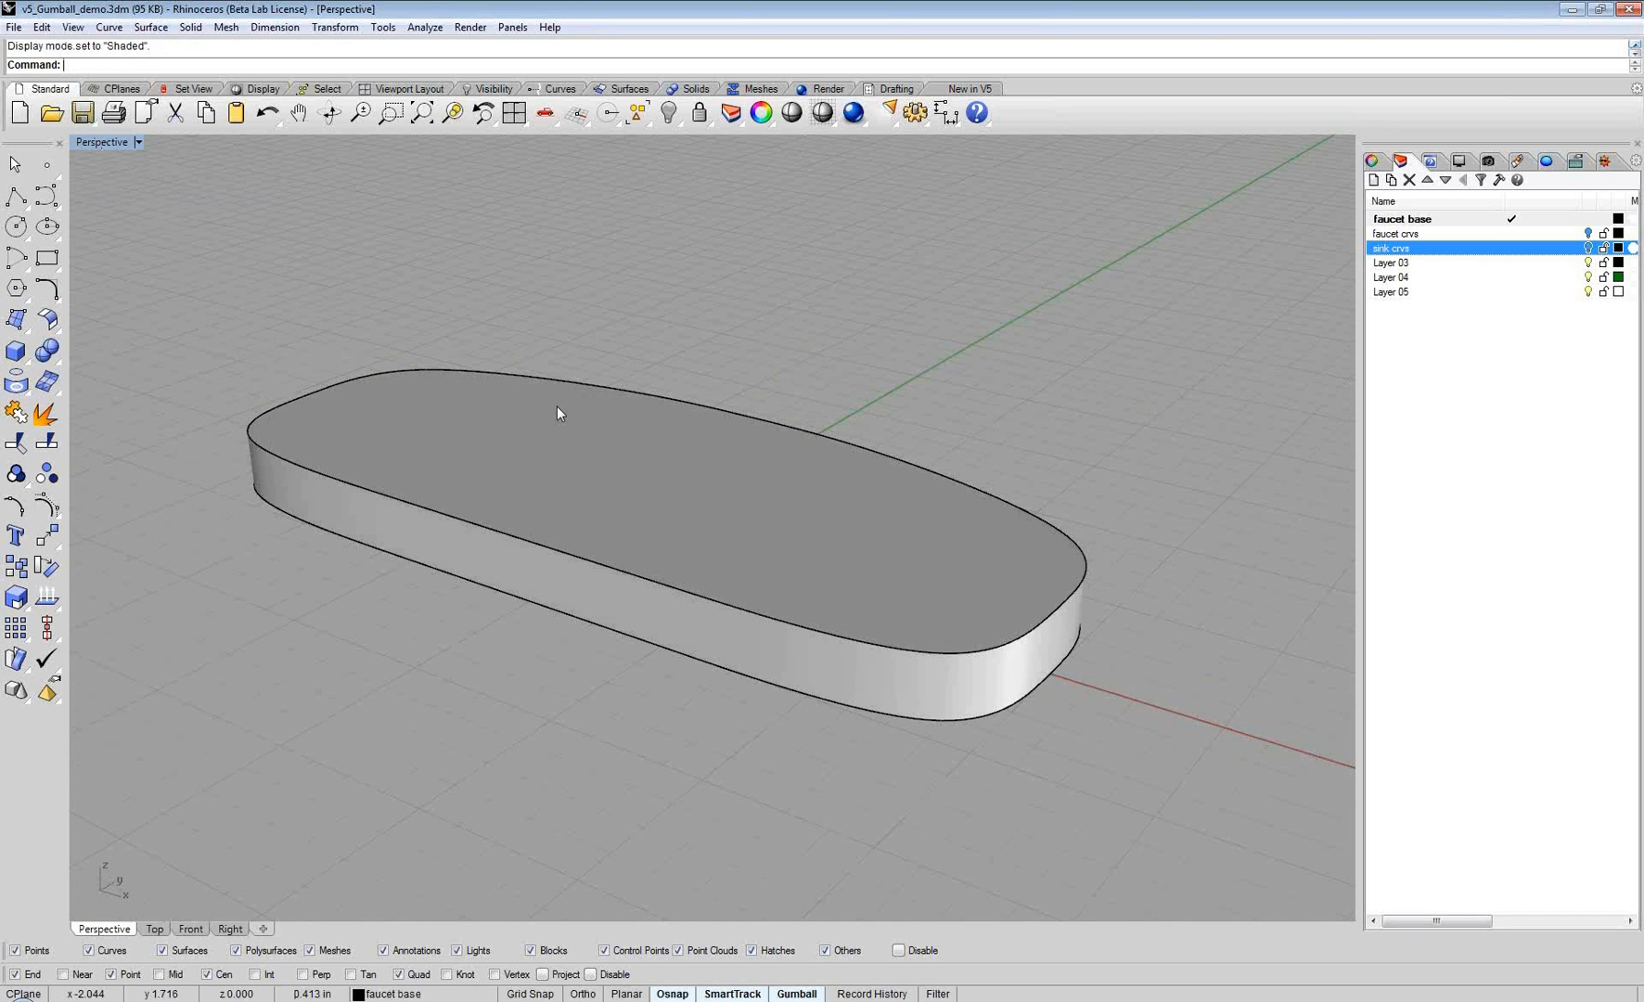
right_click_drag(558, 413, 719, 472)
Step: Select only the top face of the extruded base and scale it inward uniformly with the gumball to taper the sides
left_click(723, 361)
left_click(866, 353)
left_click(733, 497)
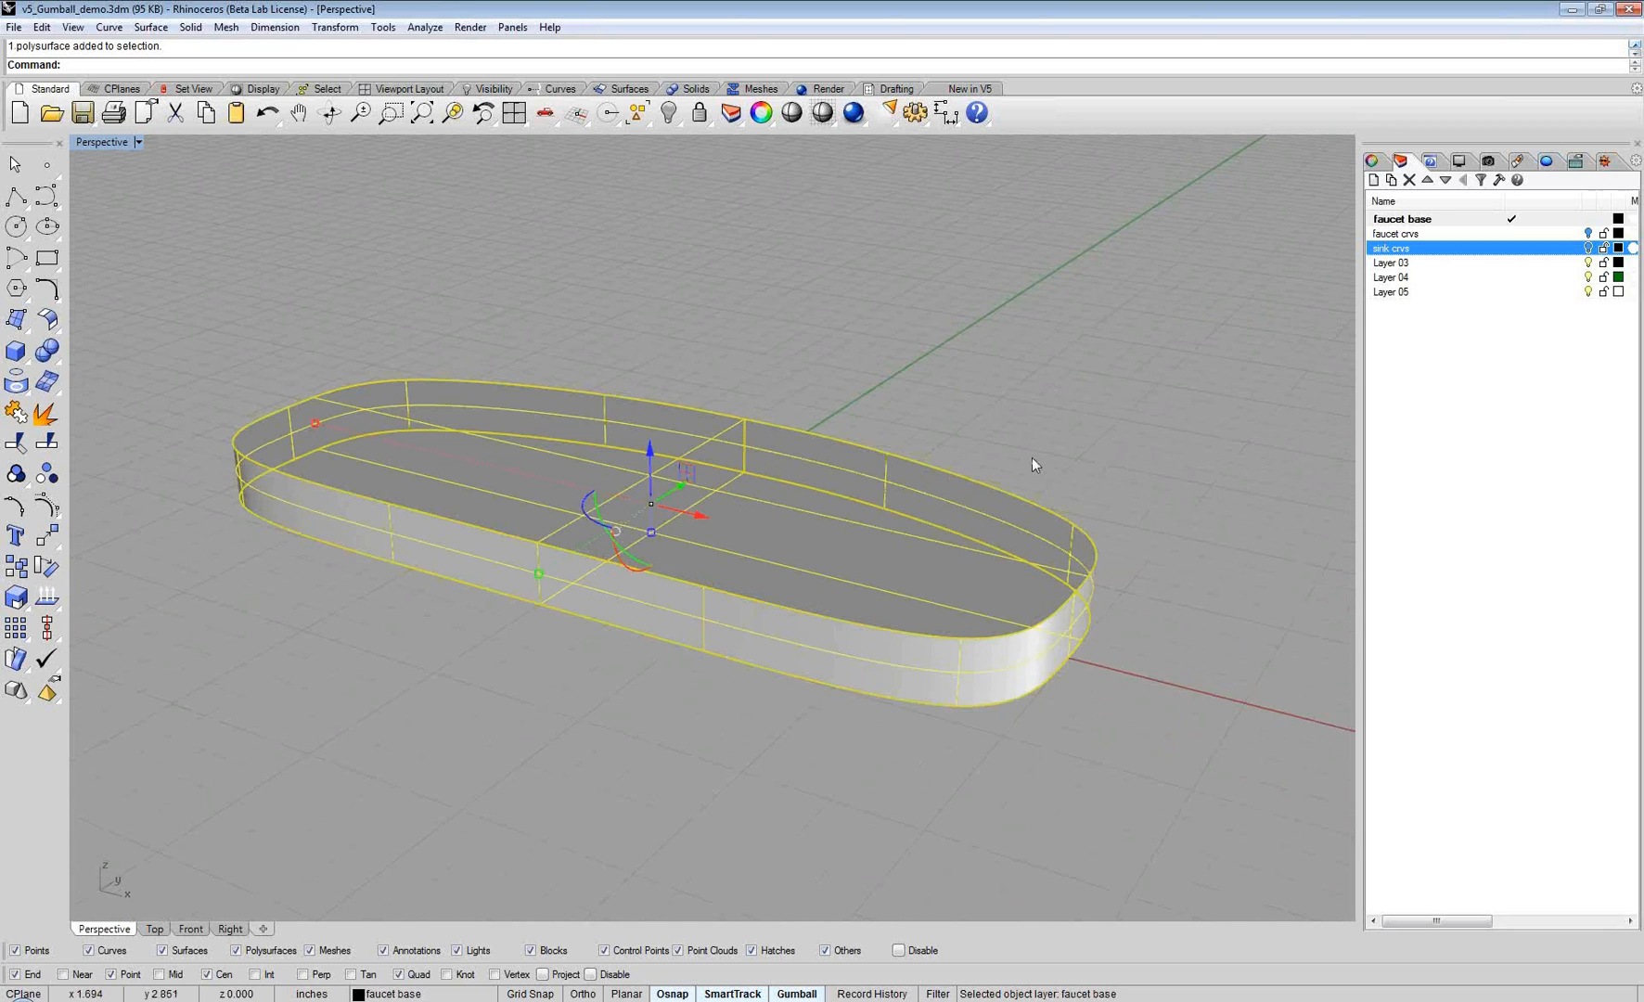
left_click(1032, 418)
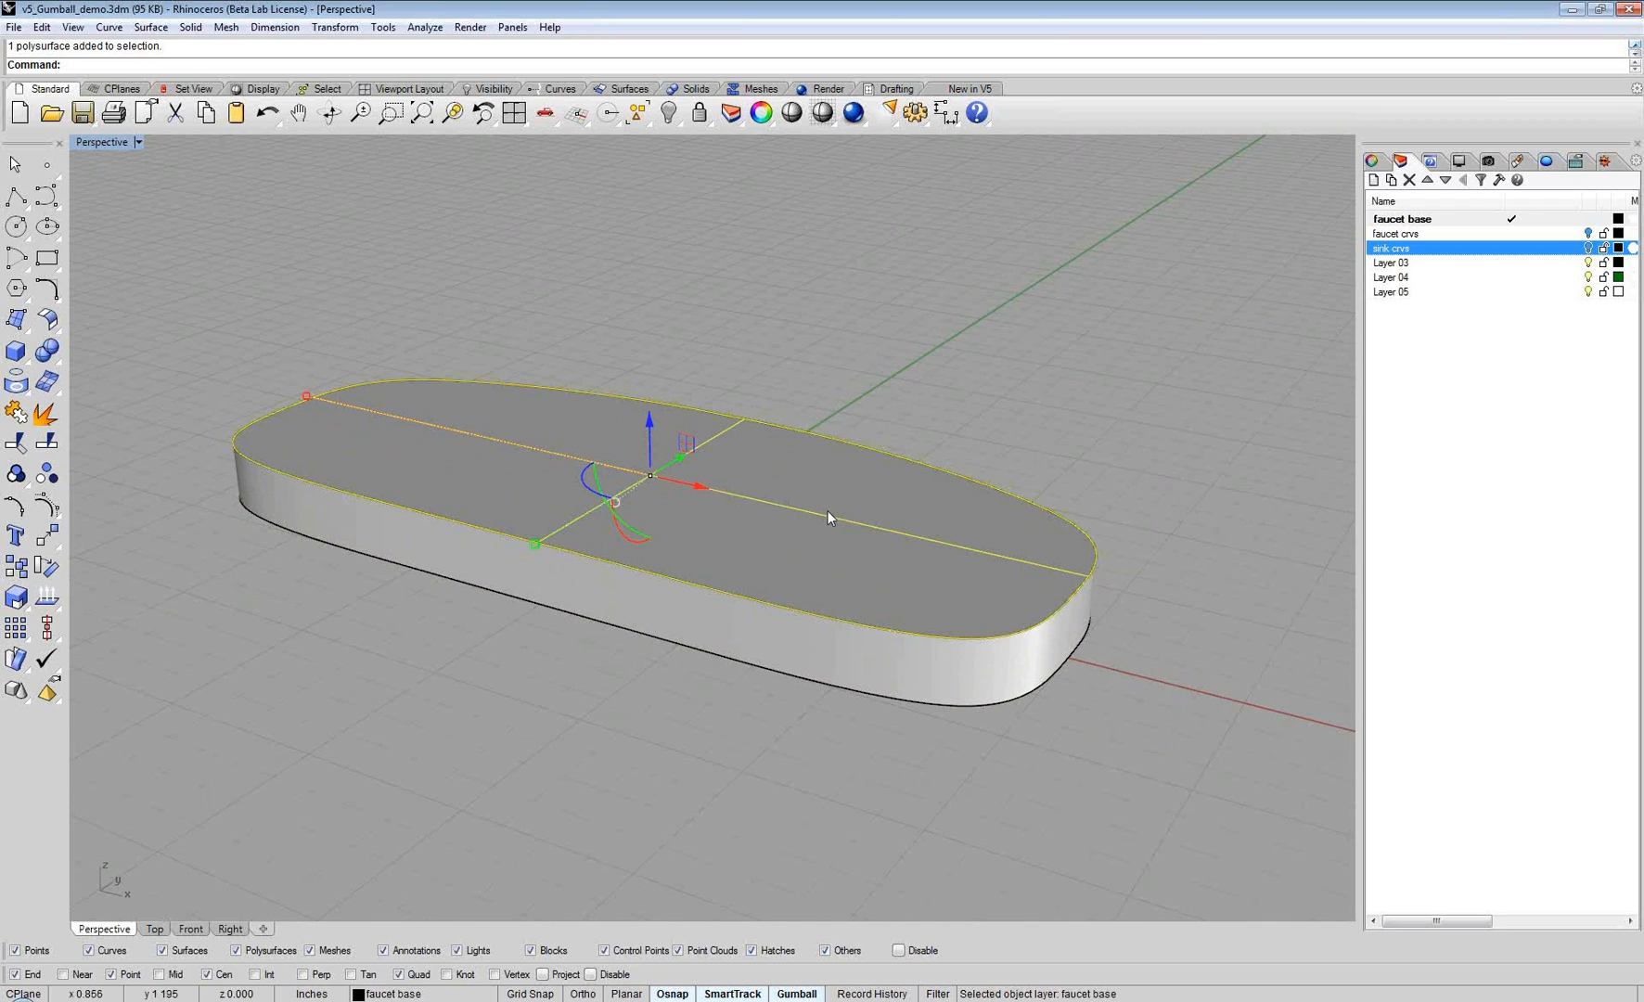
left_click_drag(307, 395, 372, 440)
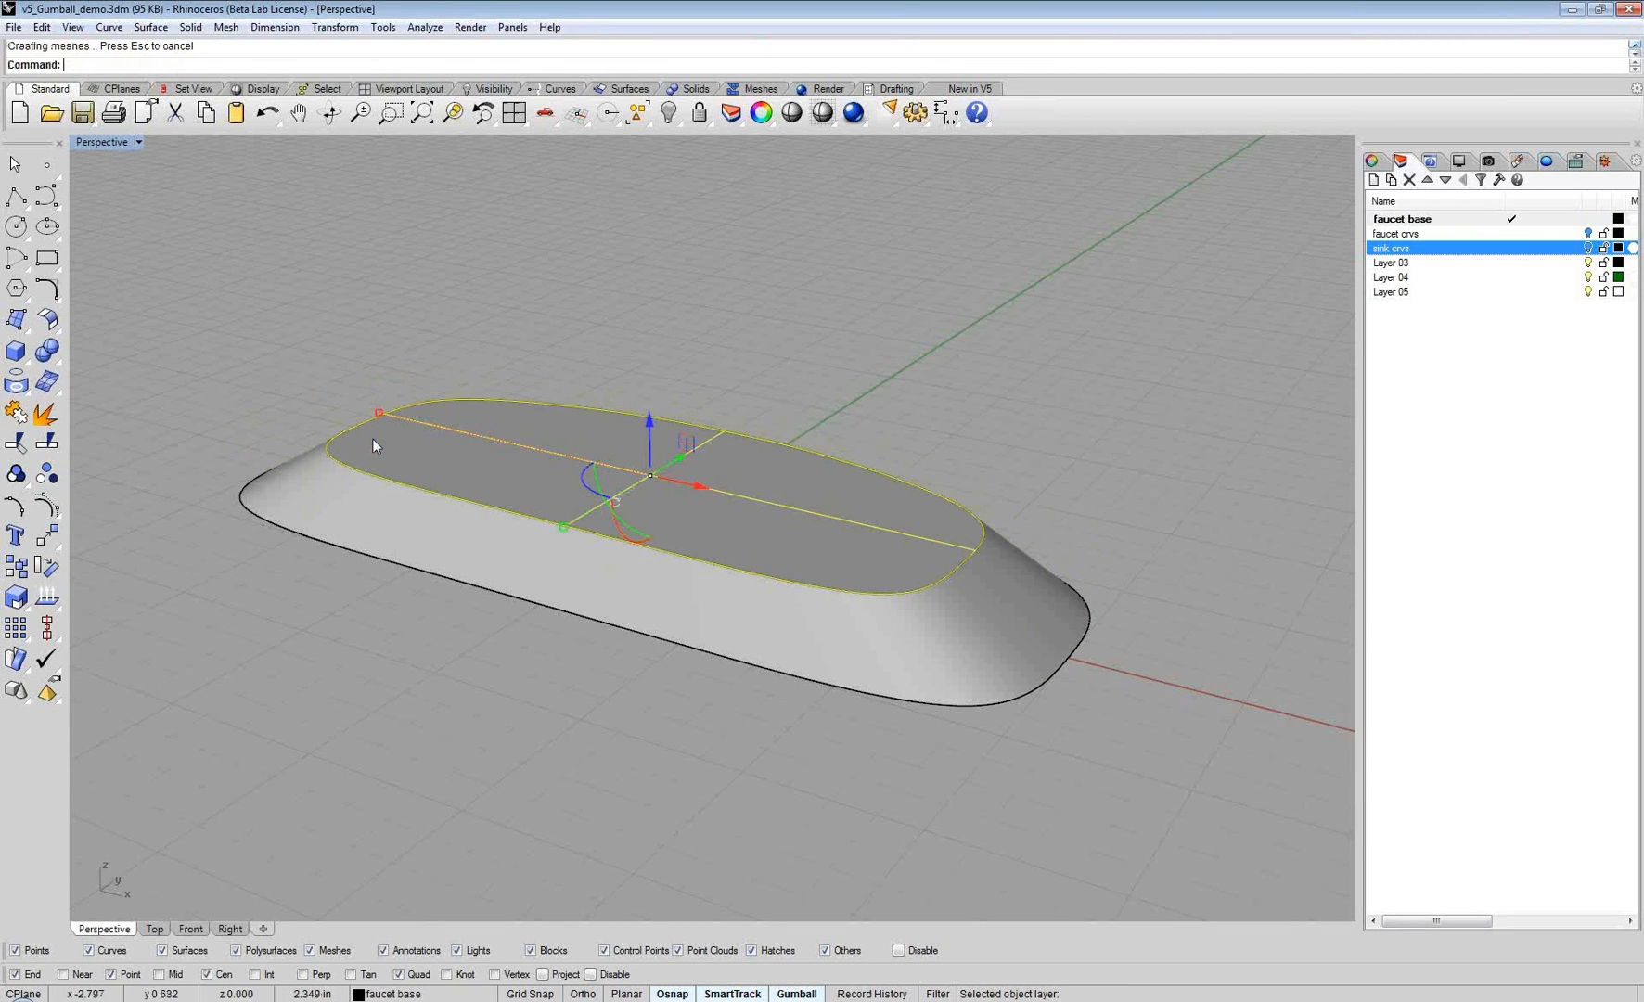
Step: Extrude the tapered base's top face straight up about 0.35 in with the gumball
right_click_drag(372, 439, 426, 452)
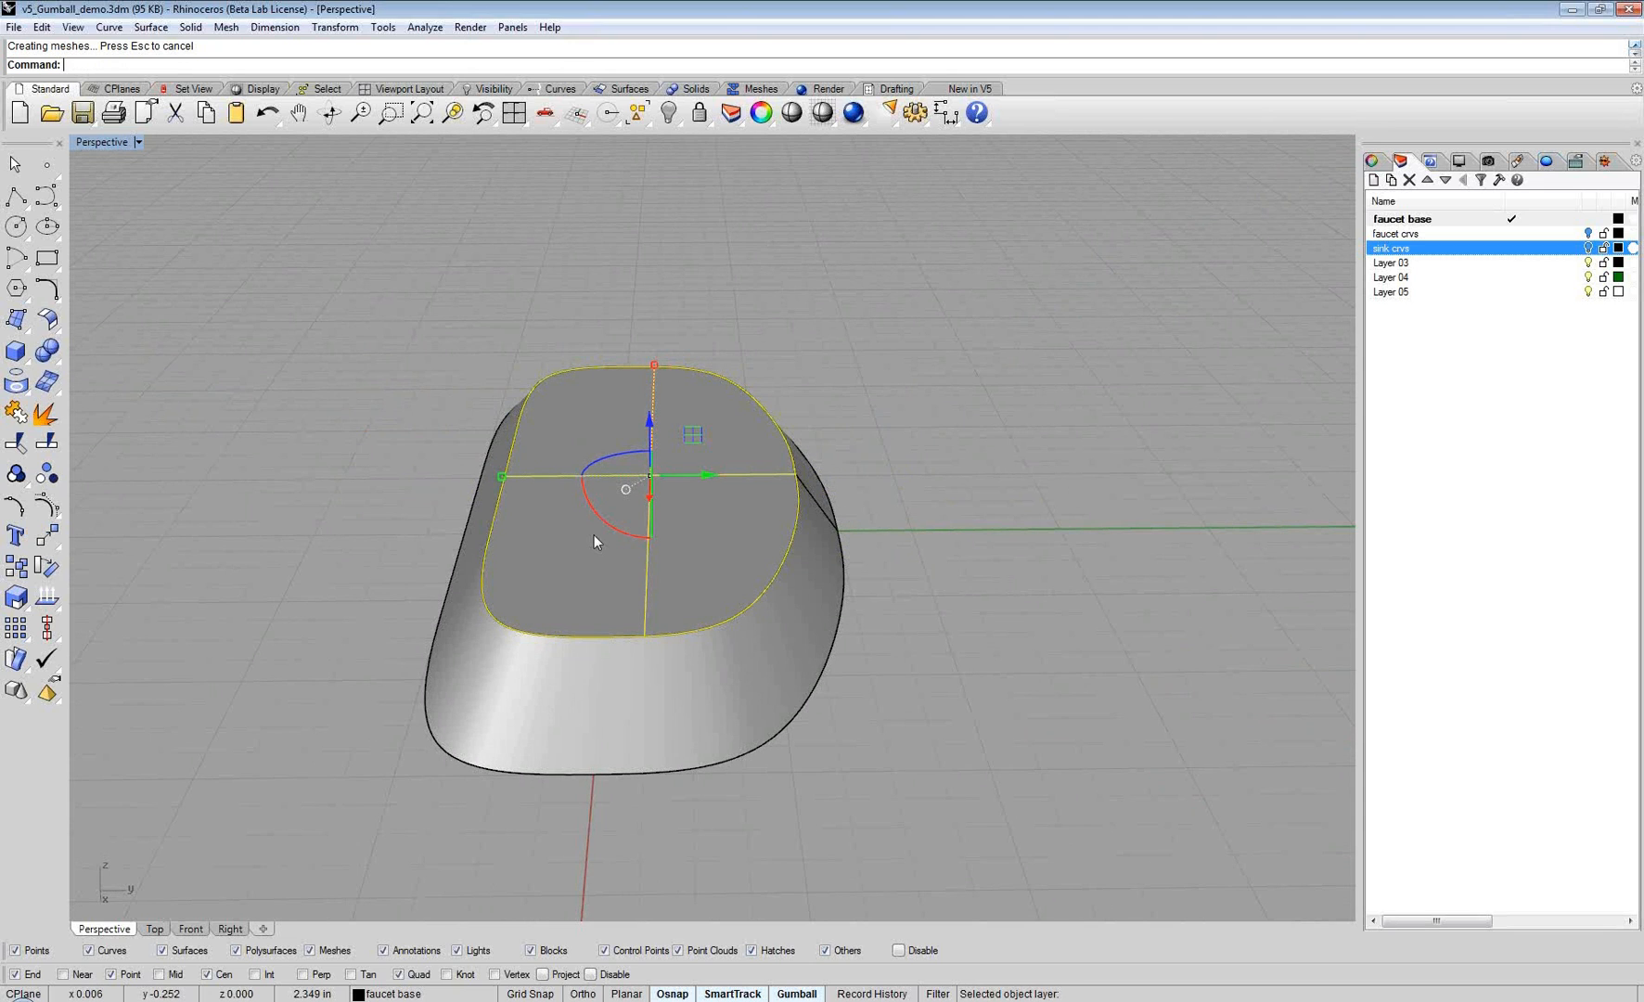
right_click_drag(594, 535, 741, 495)
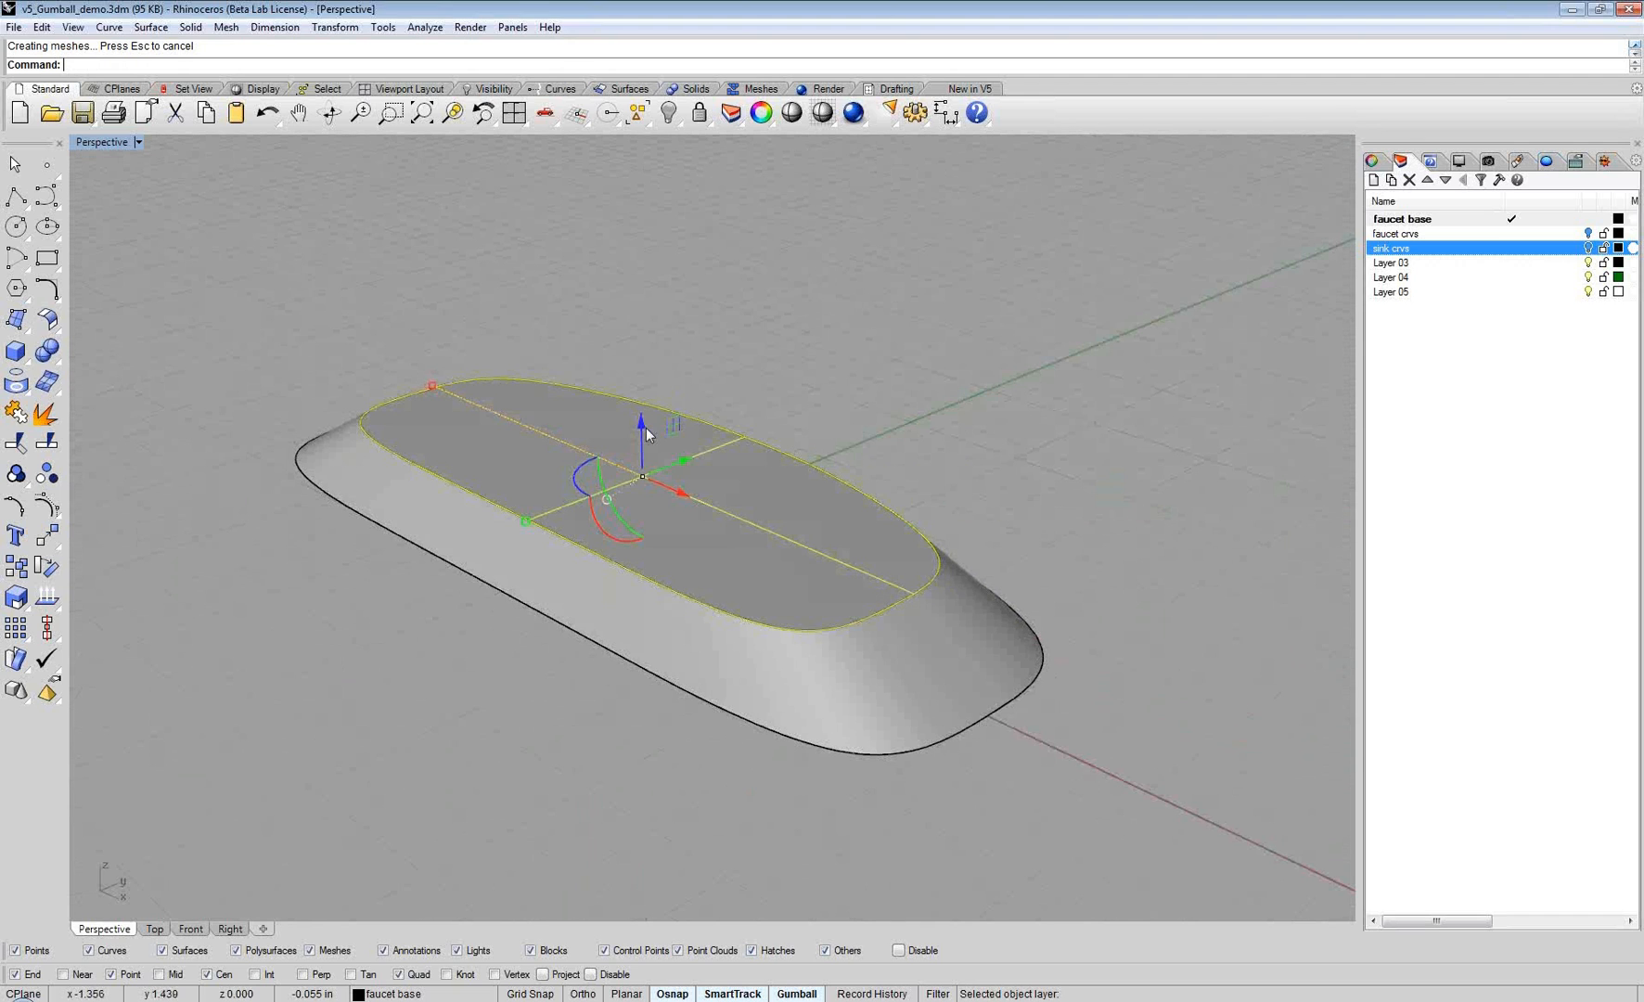
right_click_drag(647, 434, 888, 501)
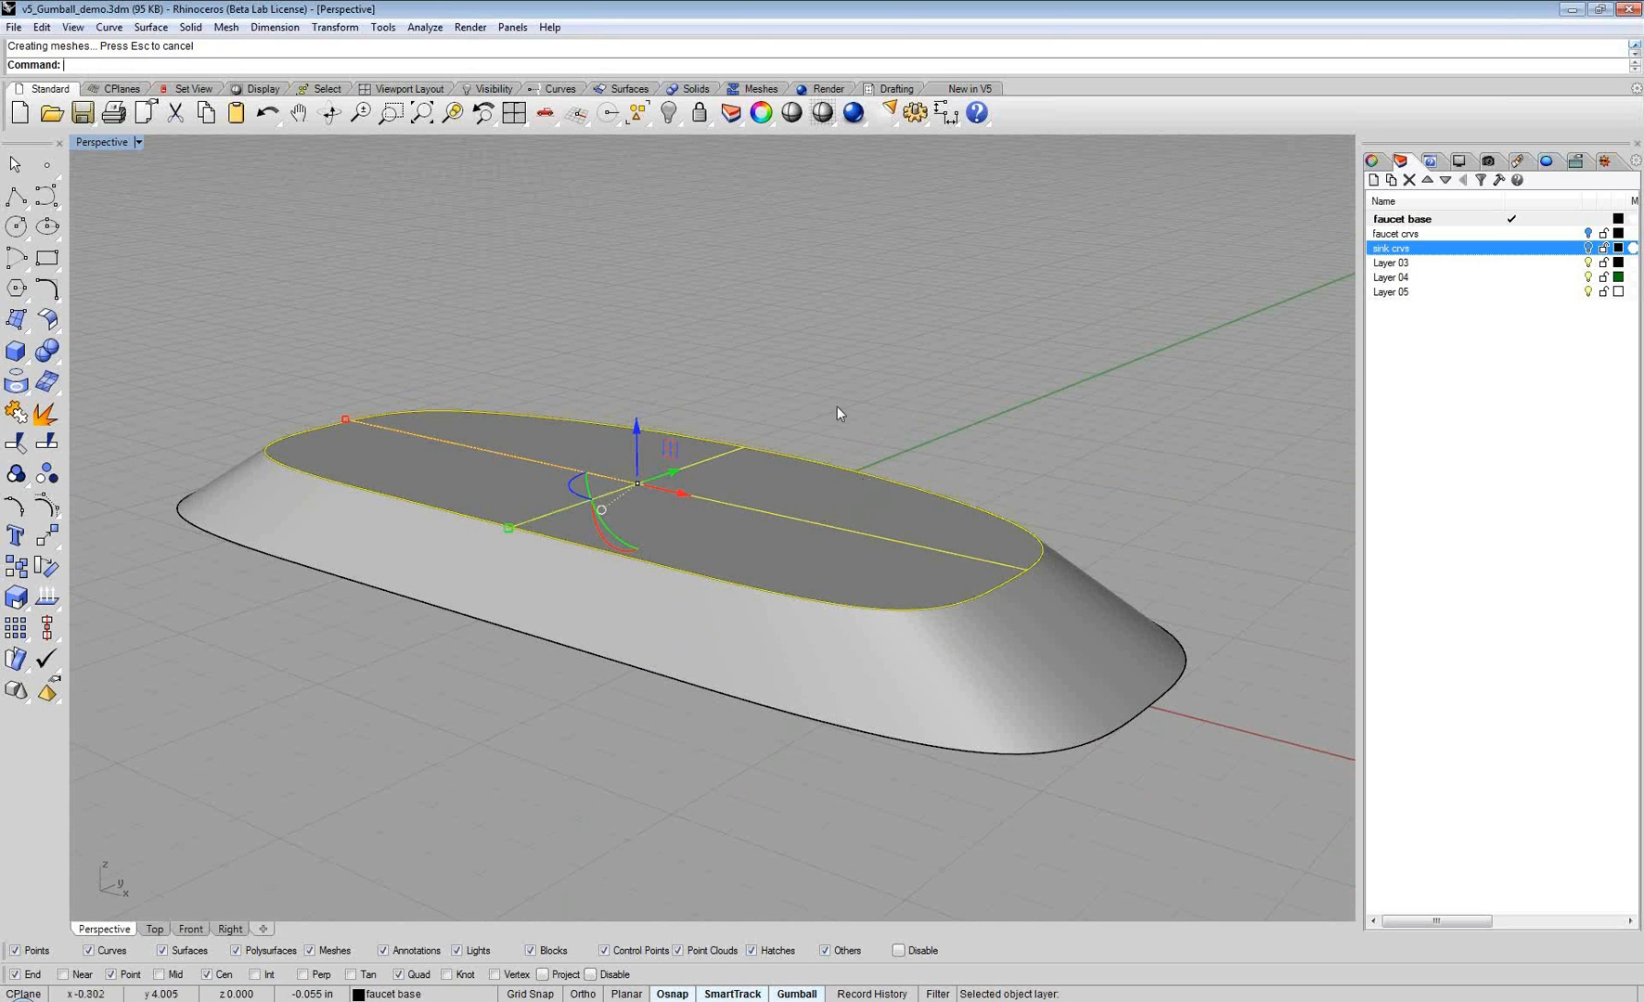
left_click_drag(636, 429, 633, 364)
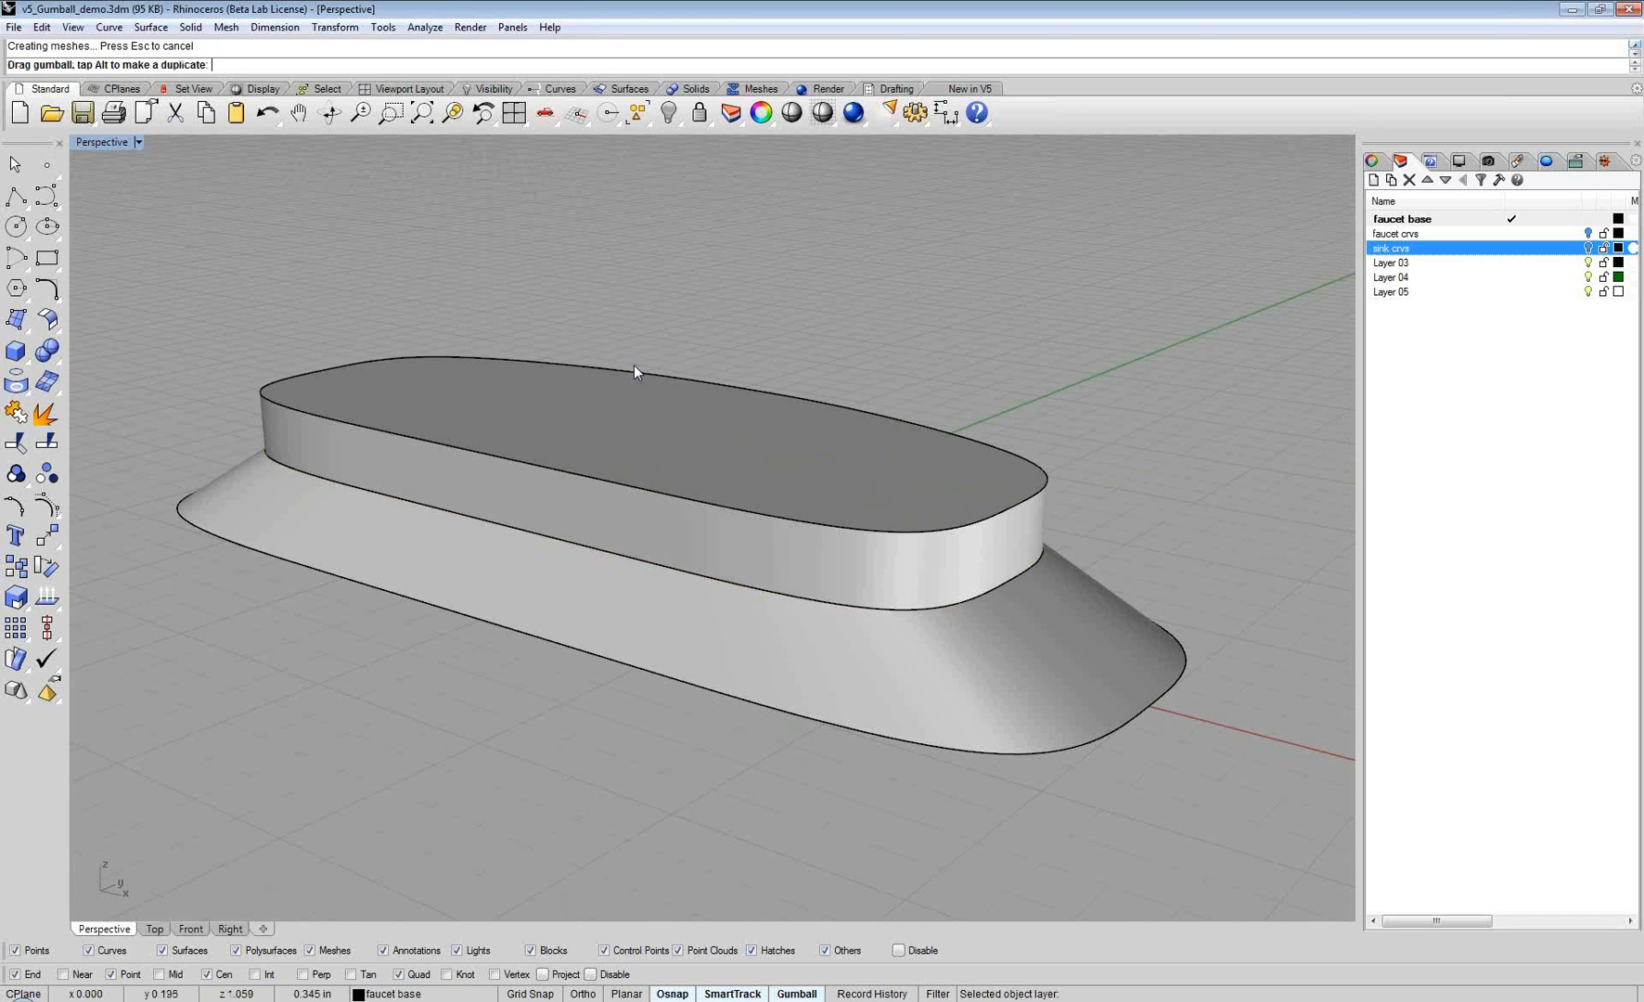
Step: Examine the two-tier base's surface structure in Wireframe display, and return the viewport to Shaded
mouse_move(712, 401)
right_mouse_down()
mouse_move(622, 376)
mouse_move(702, 401)
right_mouse_up()
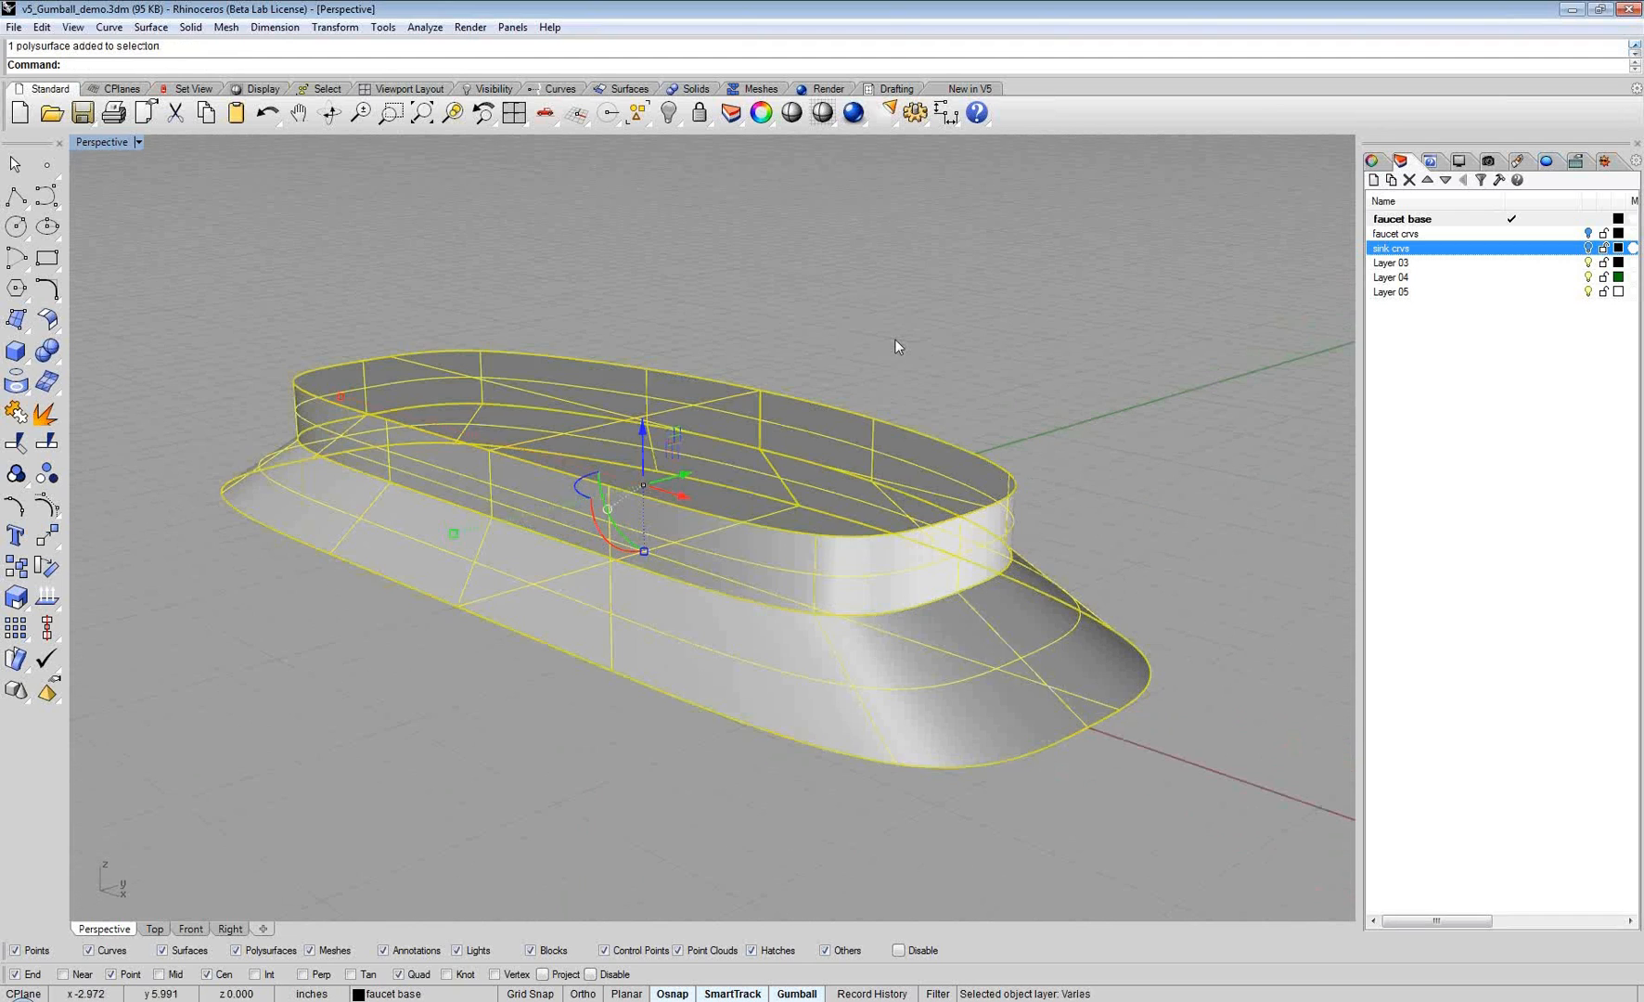
right_click_drag(894, 338, 525, 433)
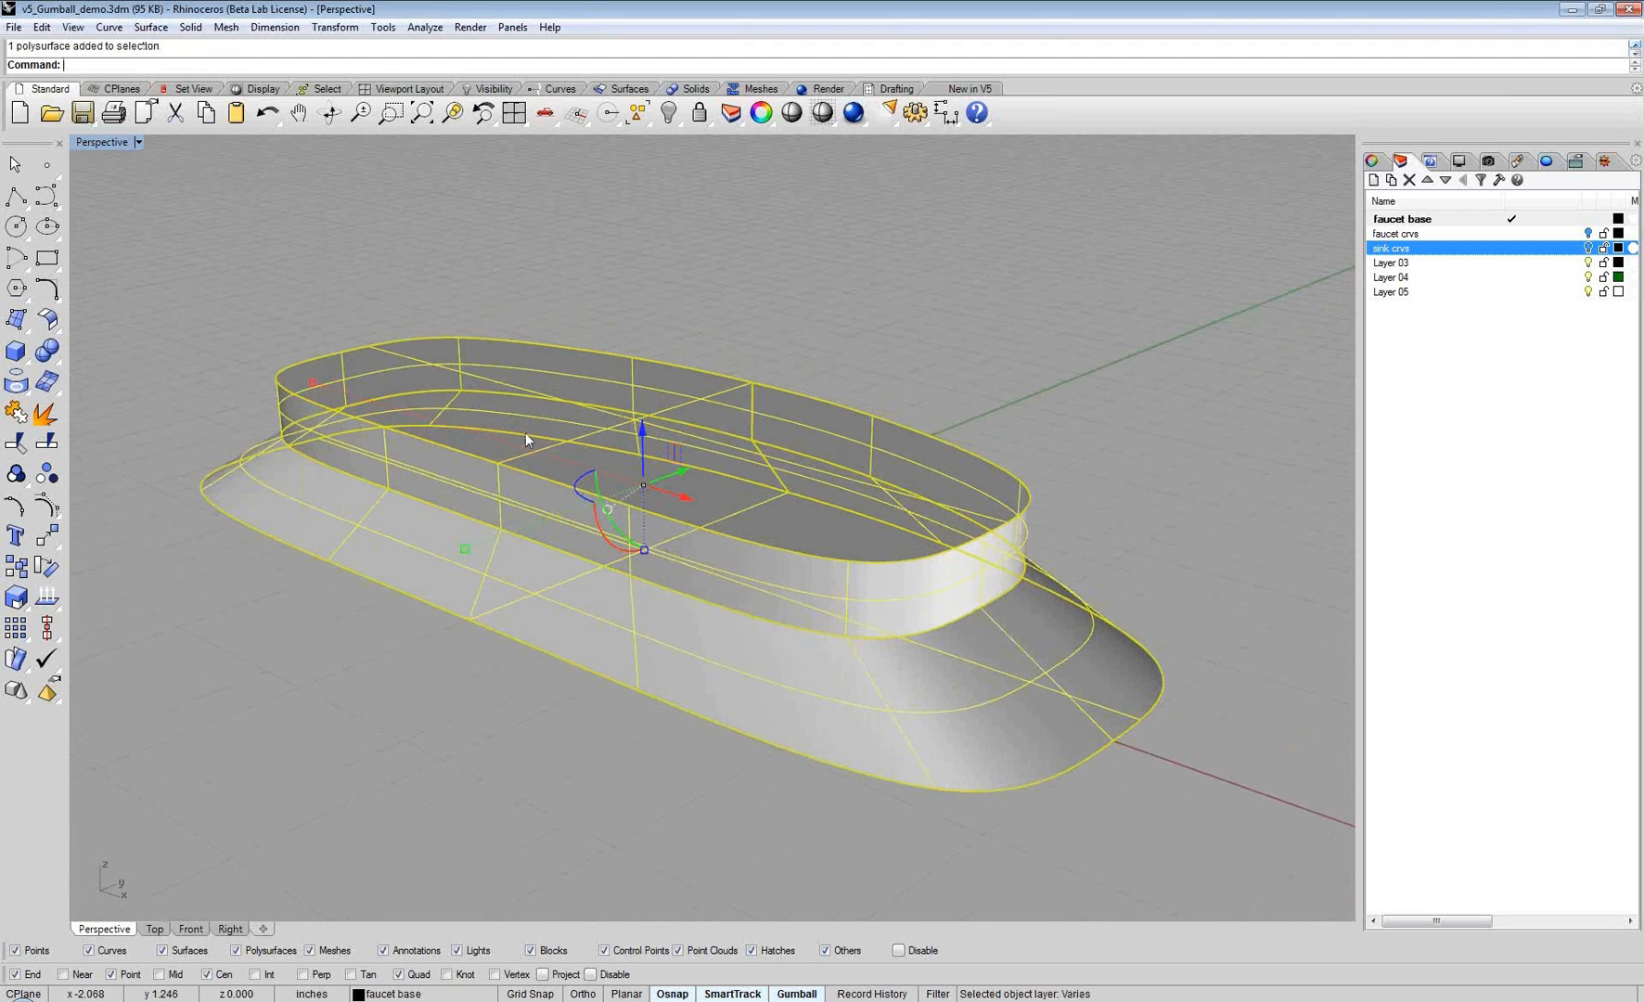
left_click(101, 143)
left_click(122, 190)
right_click_drag(297, 276, 519, 390)
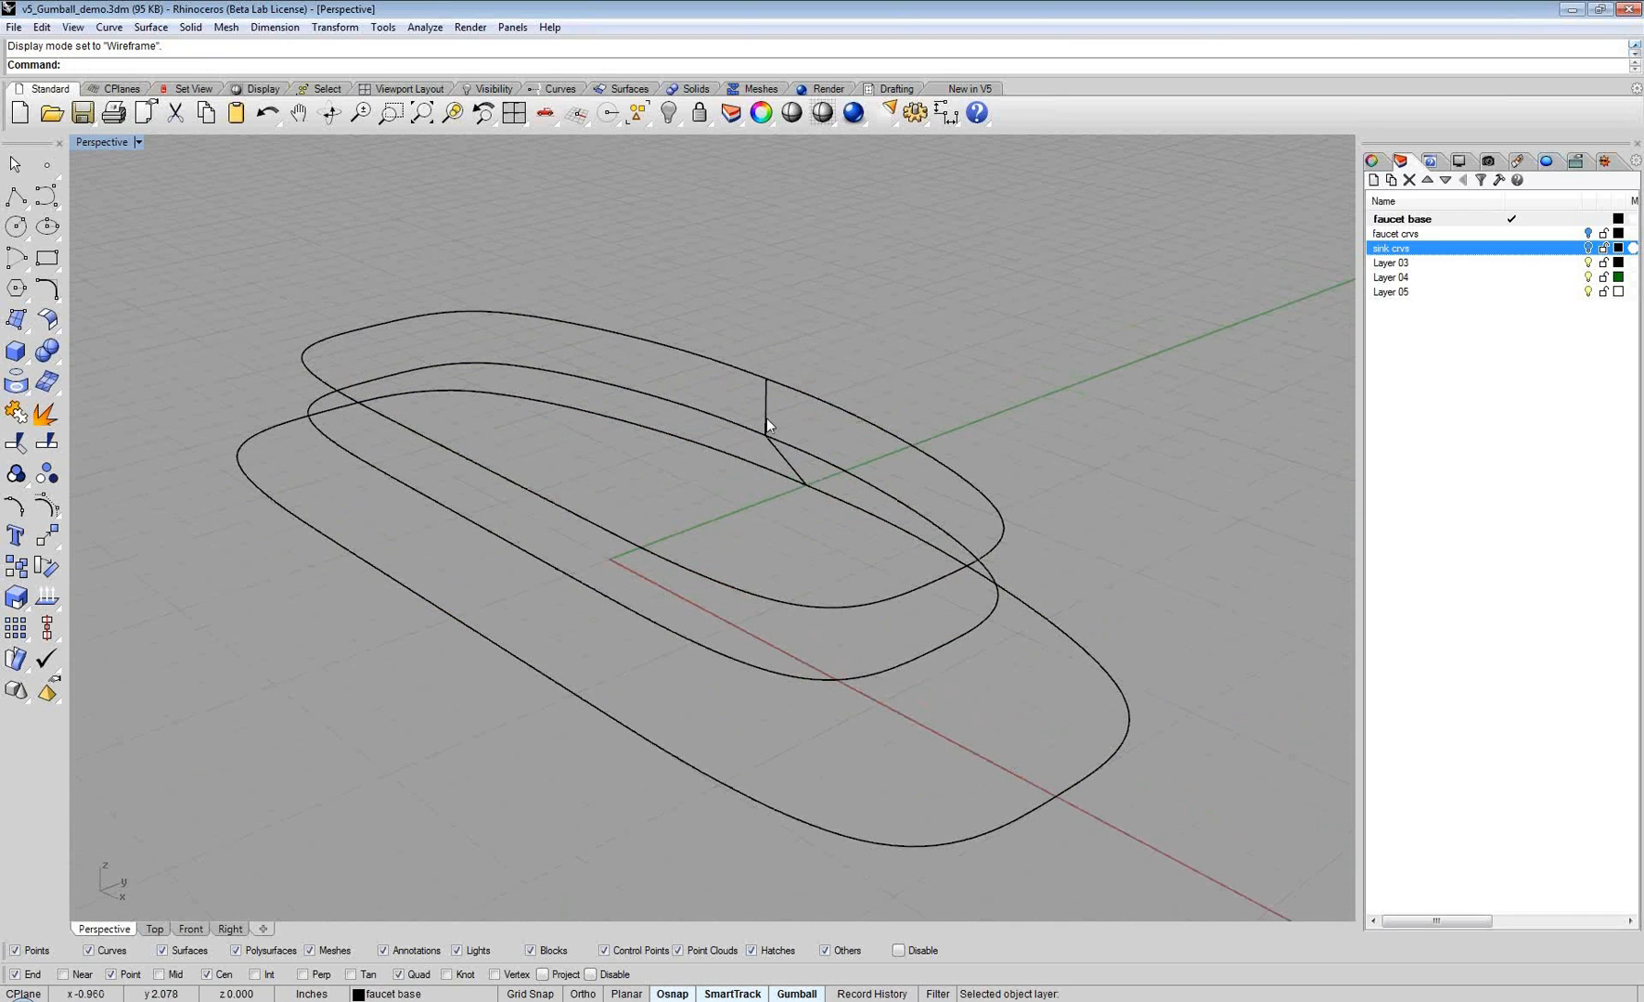
left_click(766, 419)
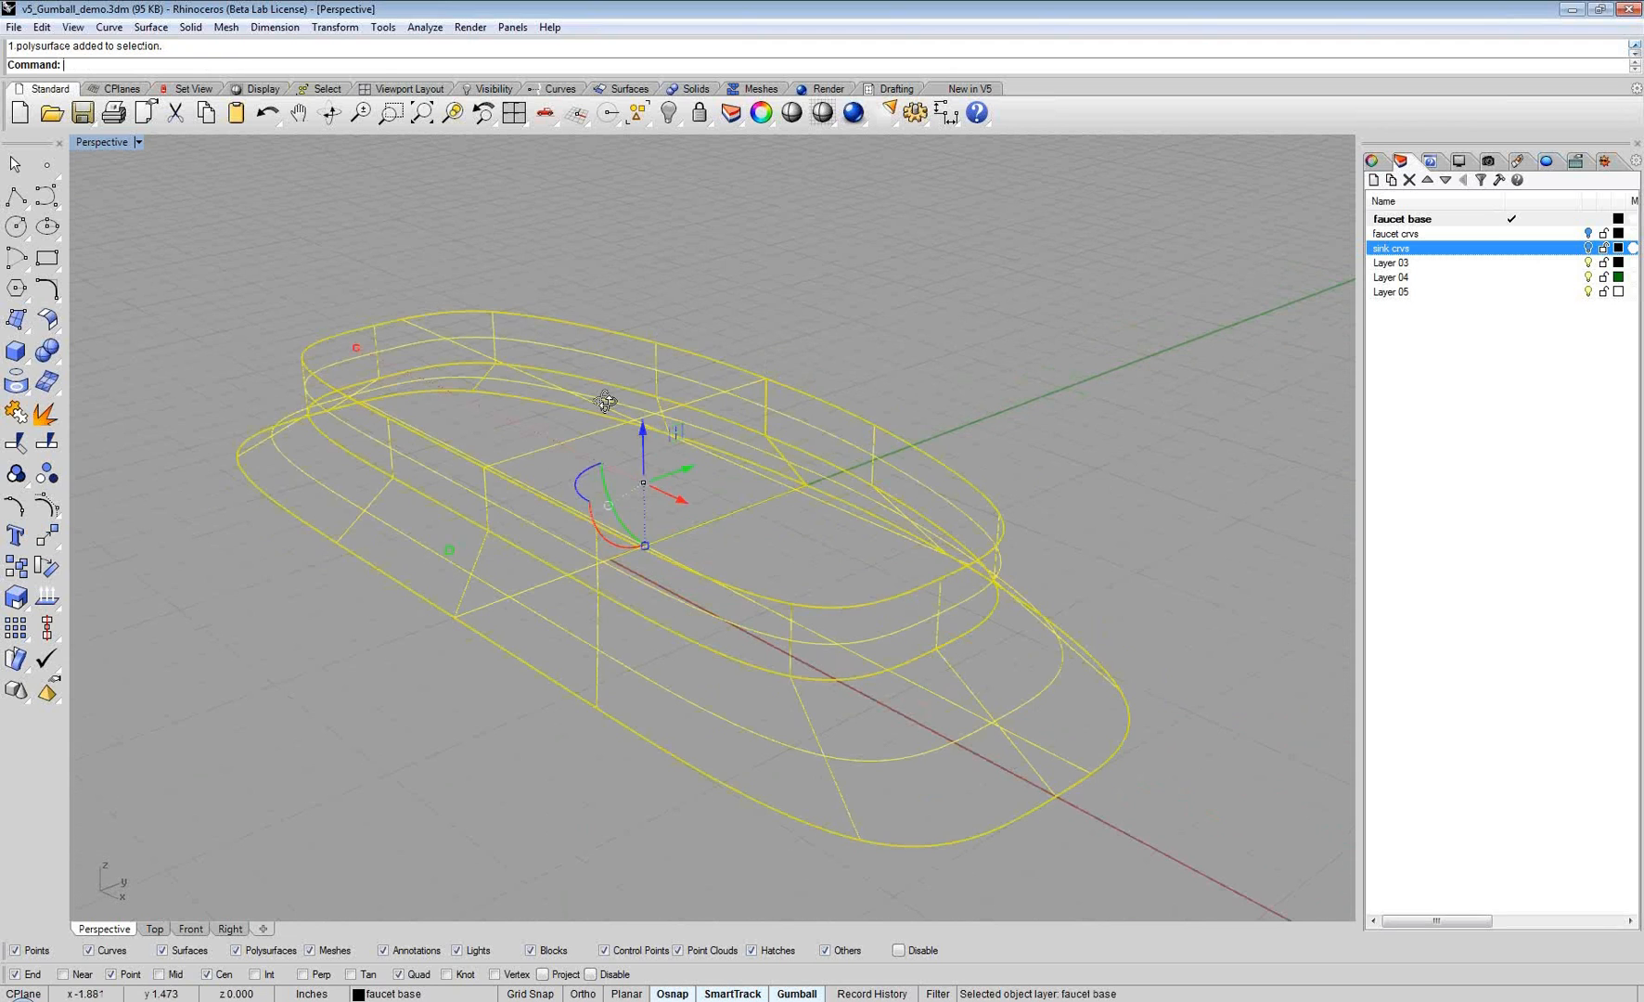
key("Left")
right_click_drag(604, 401, 372, 401)
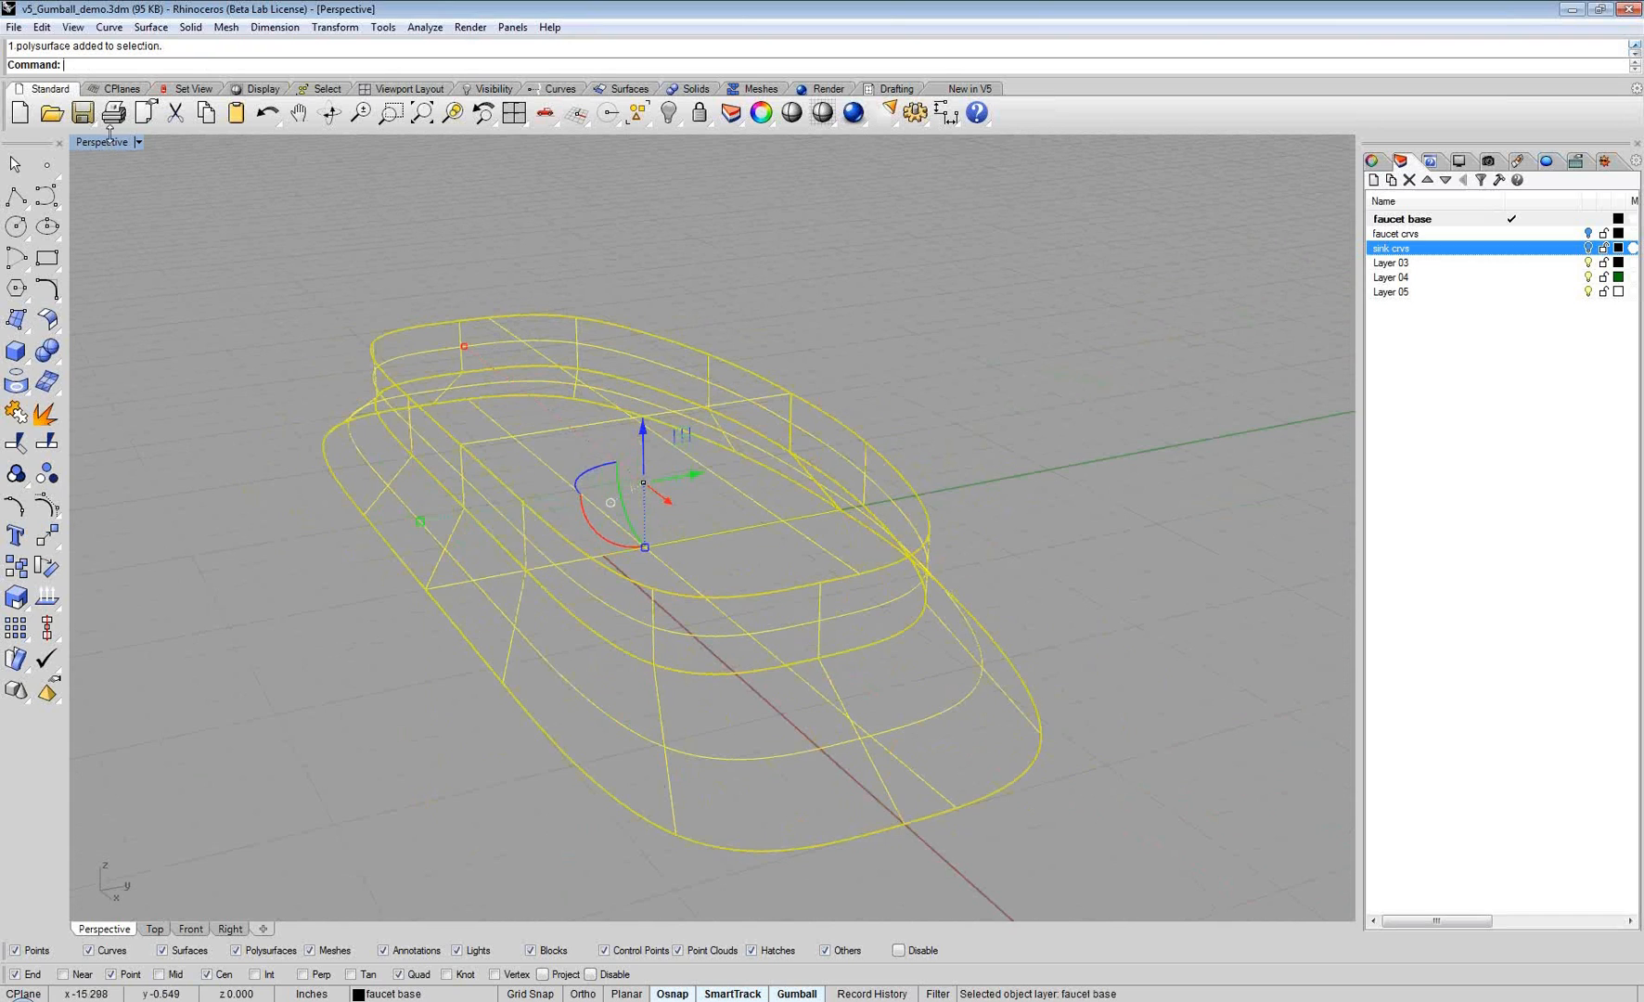
left_click(110, 143)
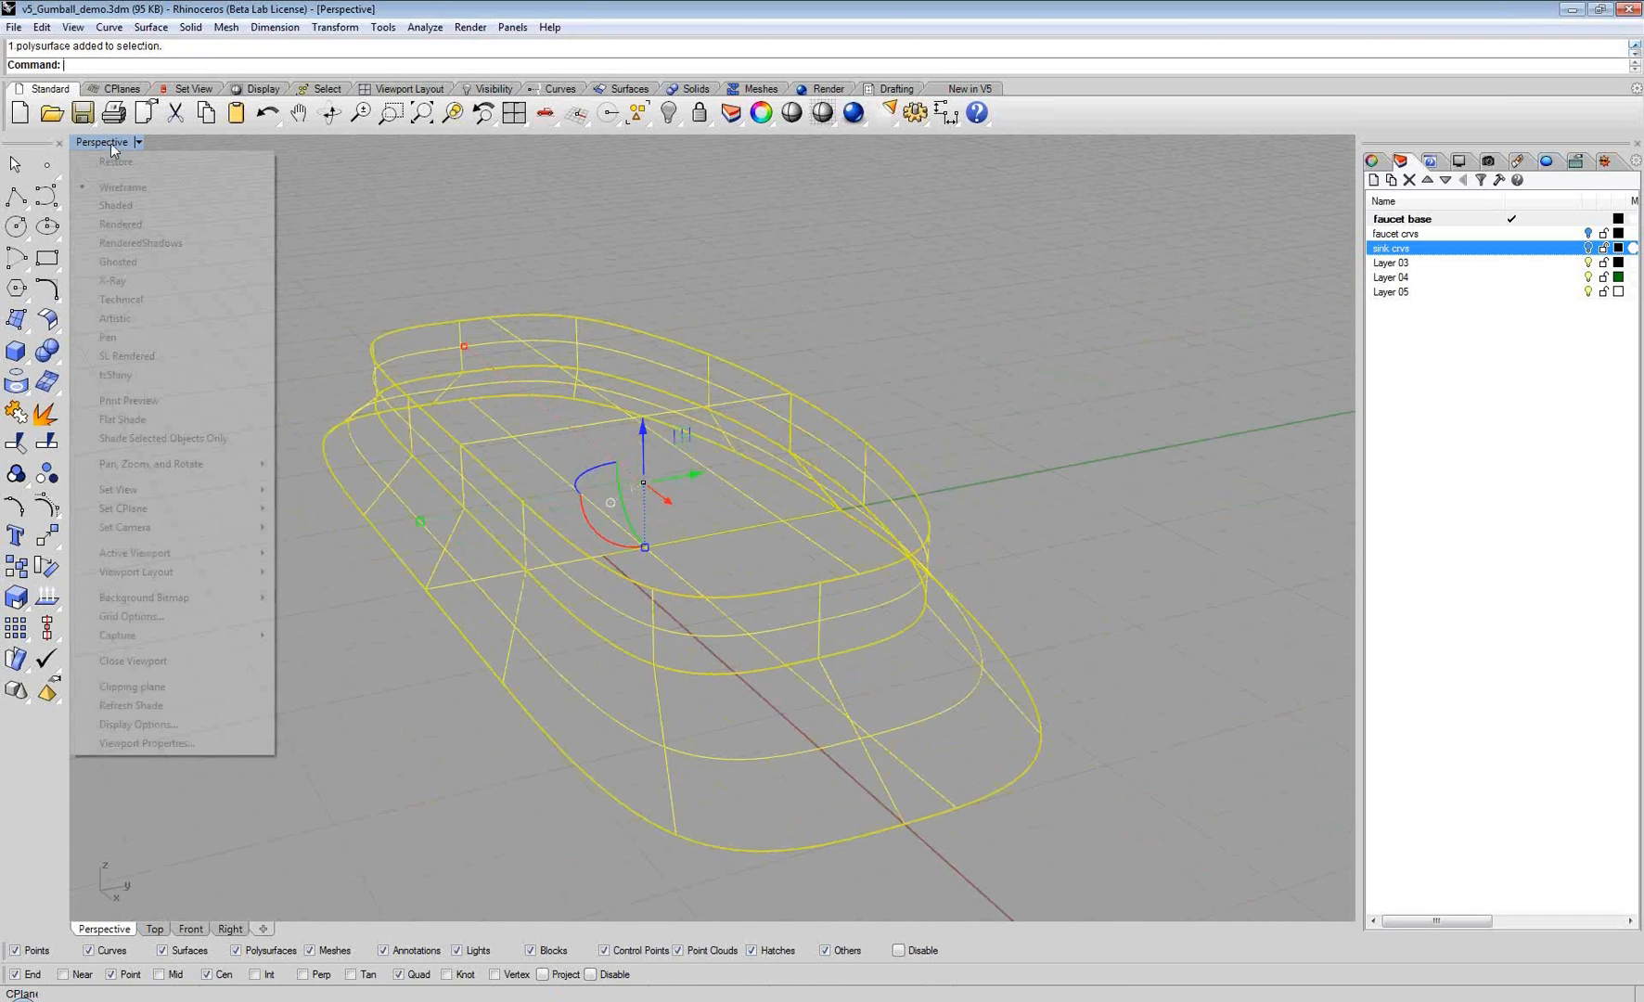
left_click(139, 210)
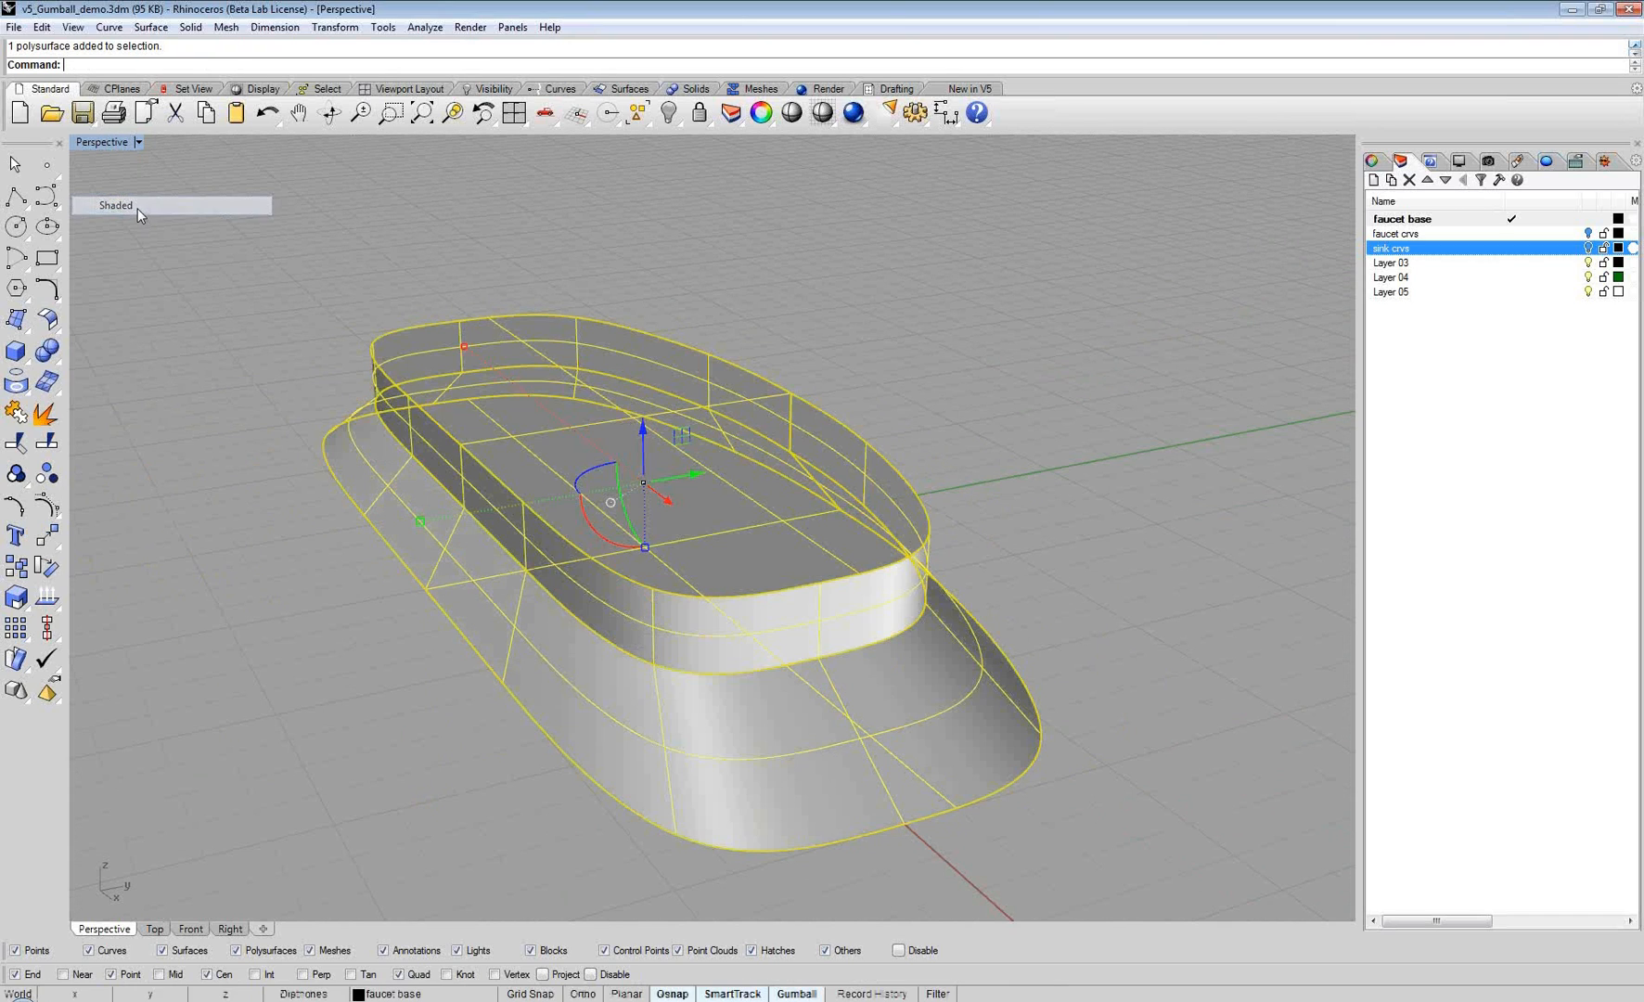
left_click(258, 321)
right_click_drag(445, 449, 675, 462)
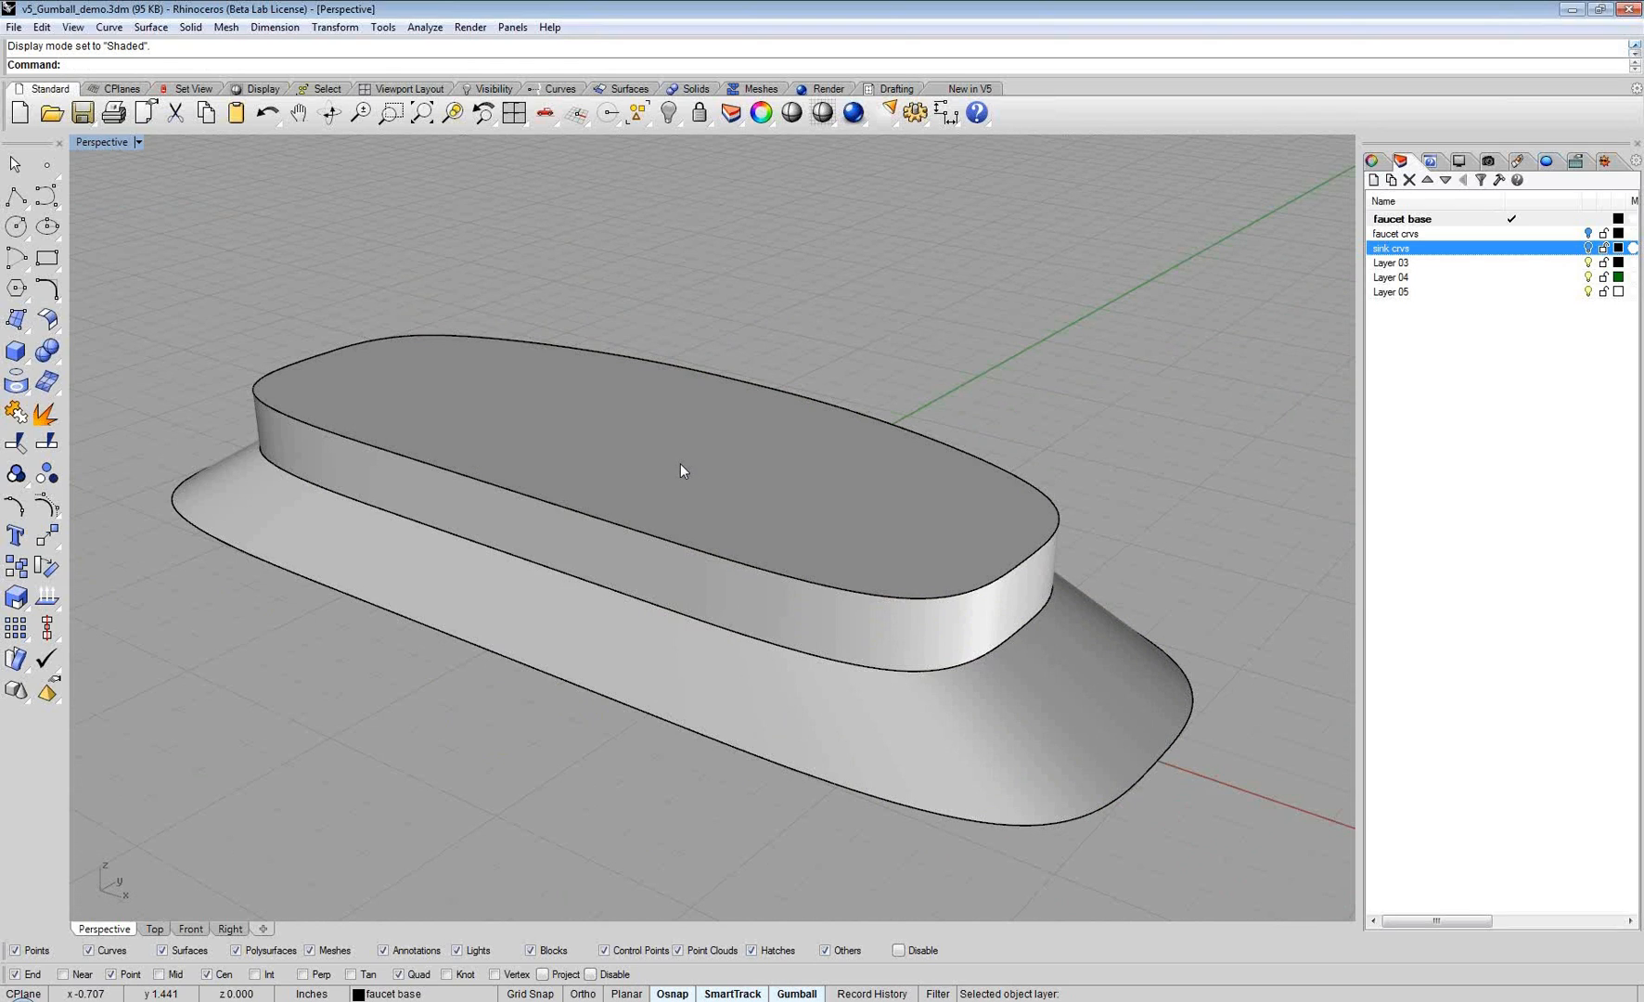
Step: Scale the upper tier's top face inward uniformly, and lower the edge loop between the two tiers about 0.15 in
left_click(682, 470)
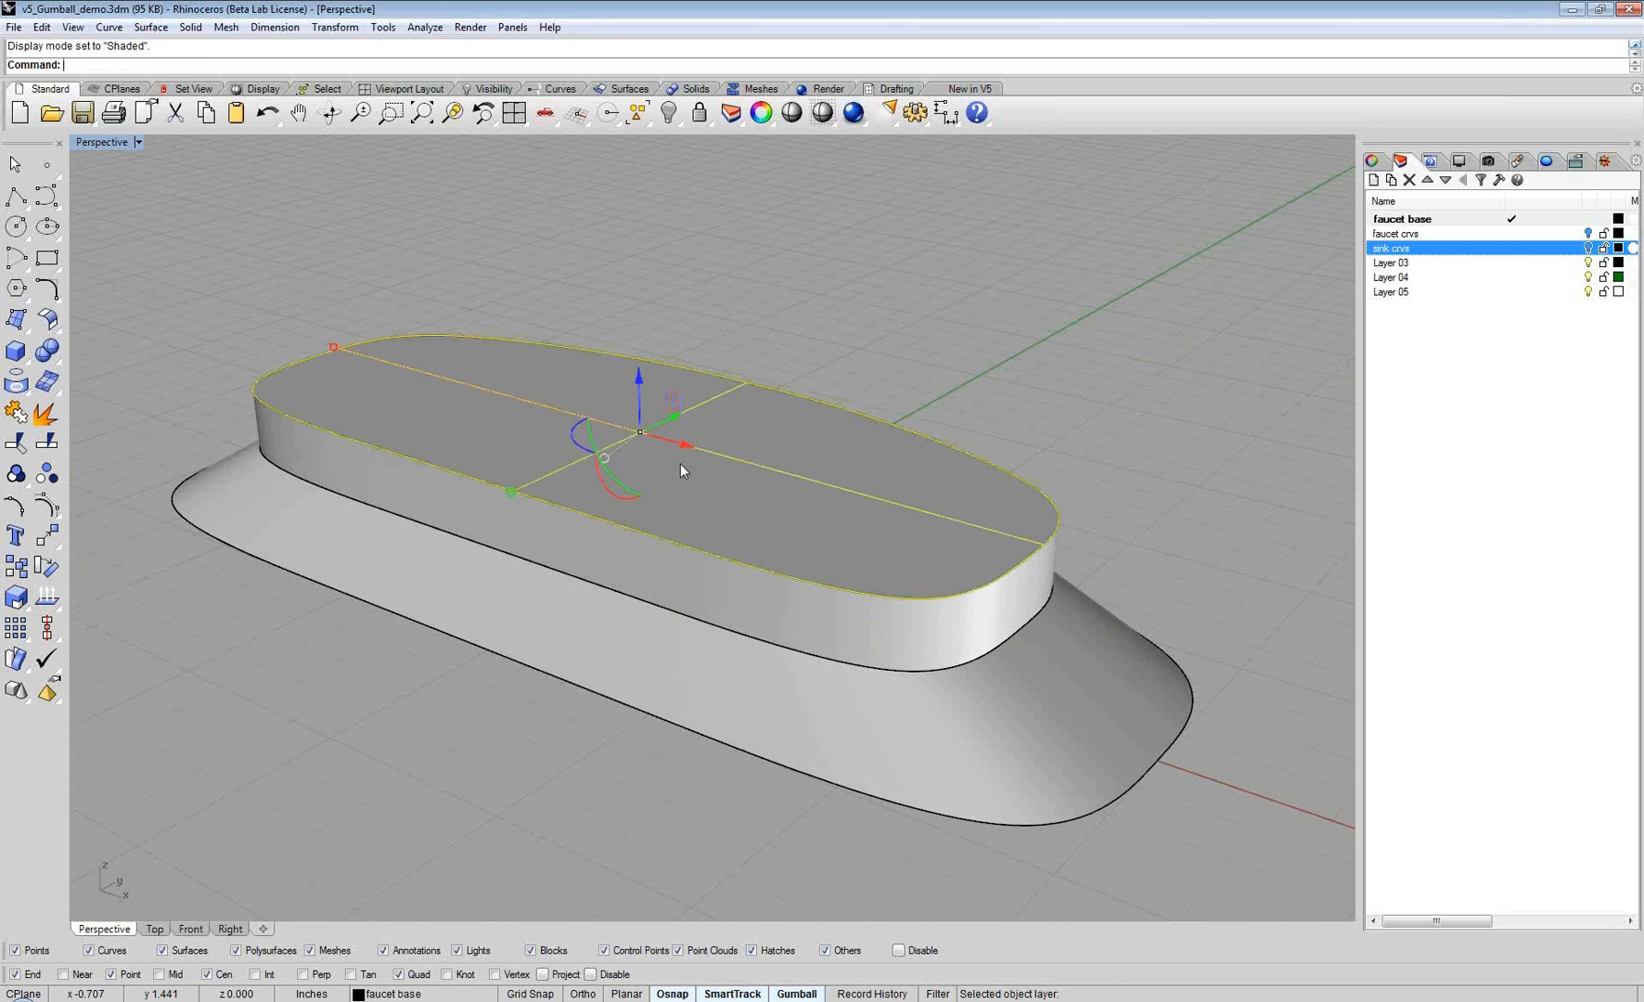
left_click_drag(334, 347, 401, 367)
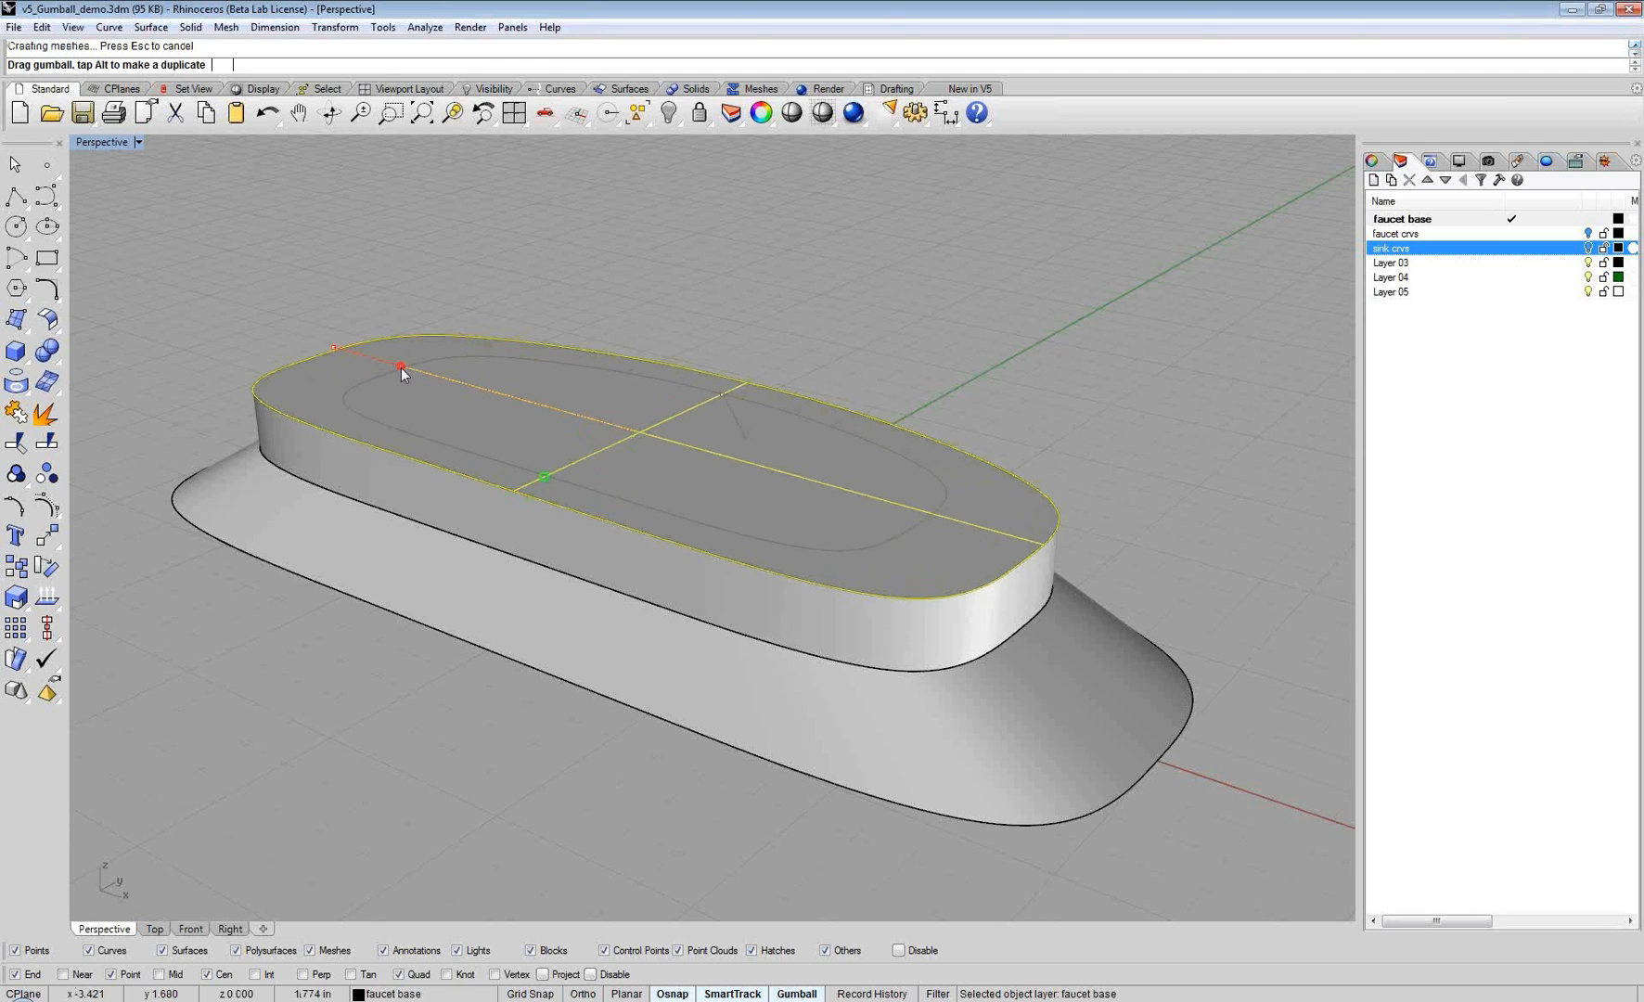
right_click_drag(515, 451, 488, 529)
left_click(488, 528)
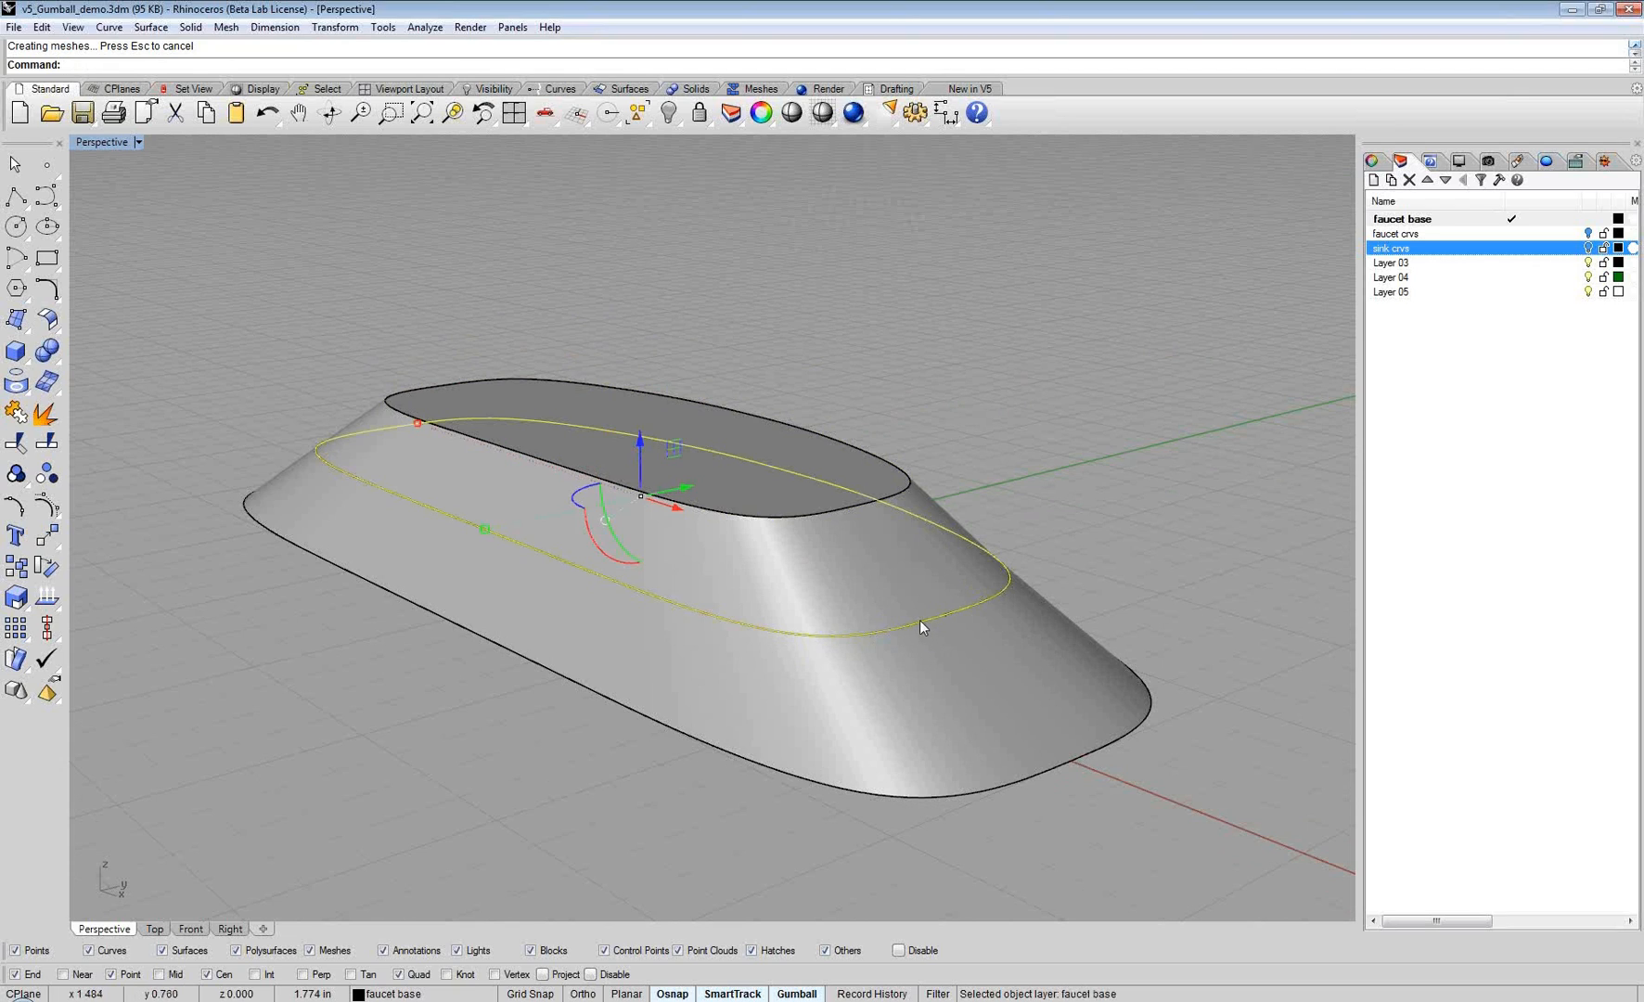
left_click_drag(640, 443, 643, 463)
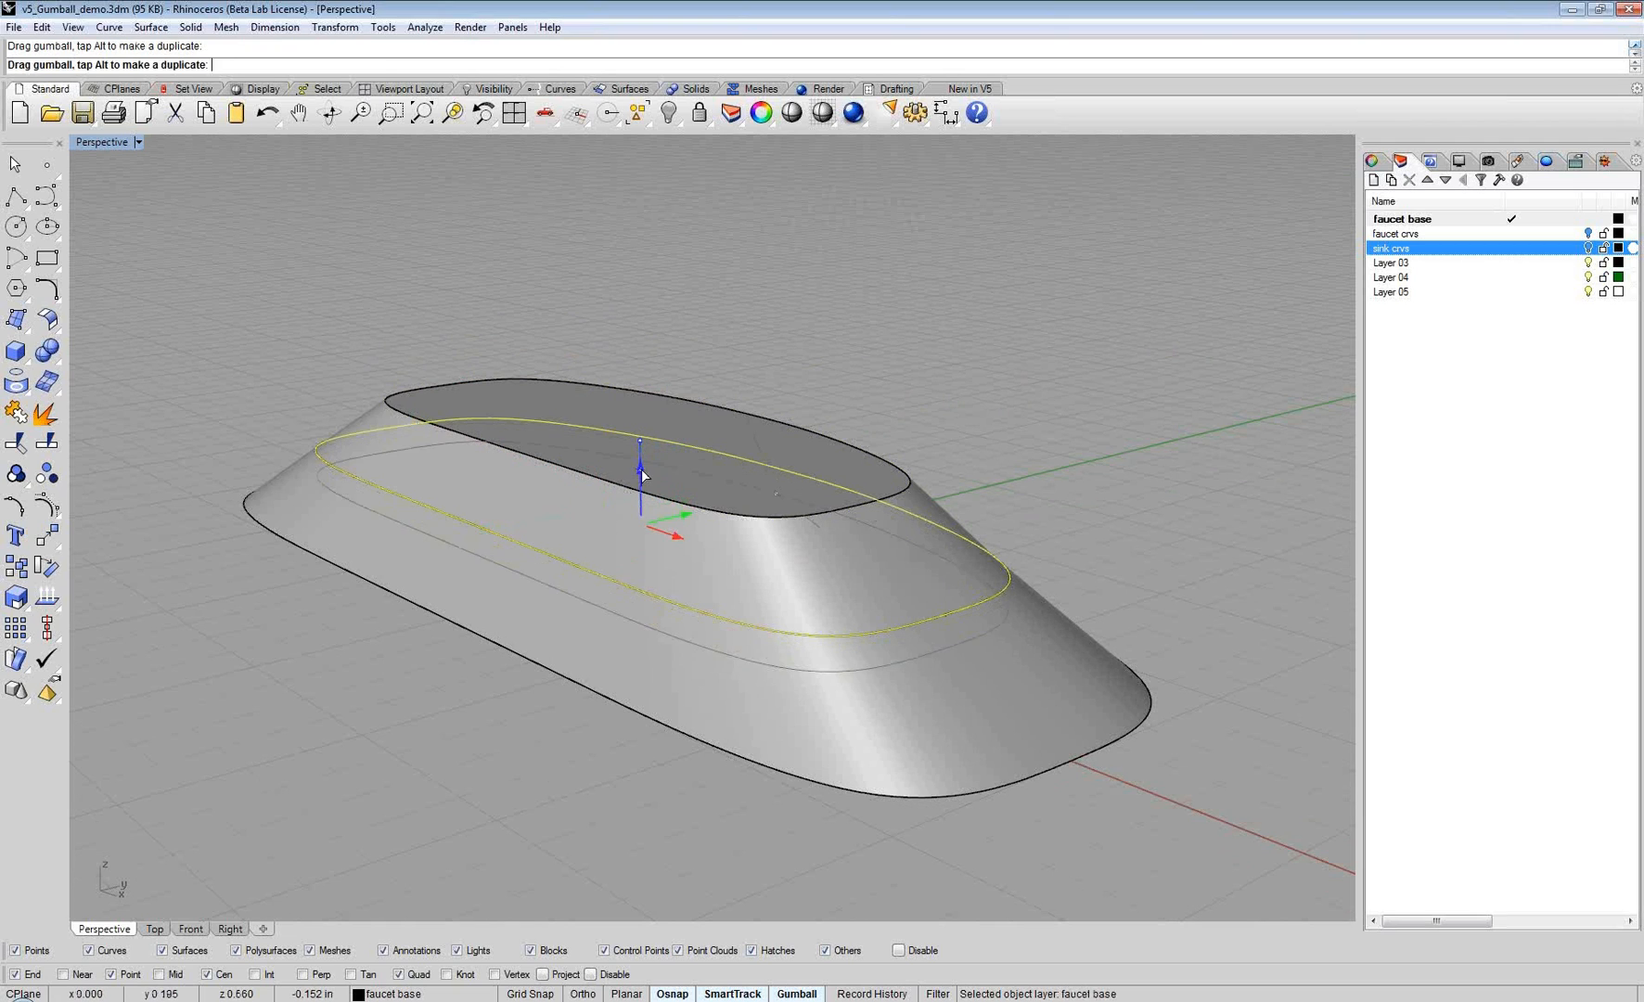
Step: Lower the base's top face about 0.19 in with the gumball
right_click_drag(525, 543, 778, 340)
left_click_drag(637, 369, 639, 405)
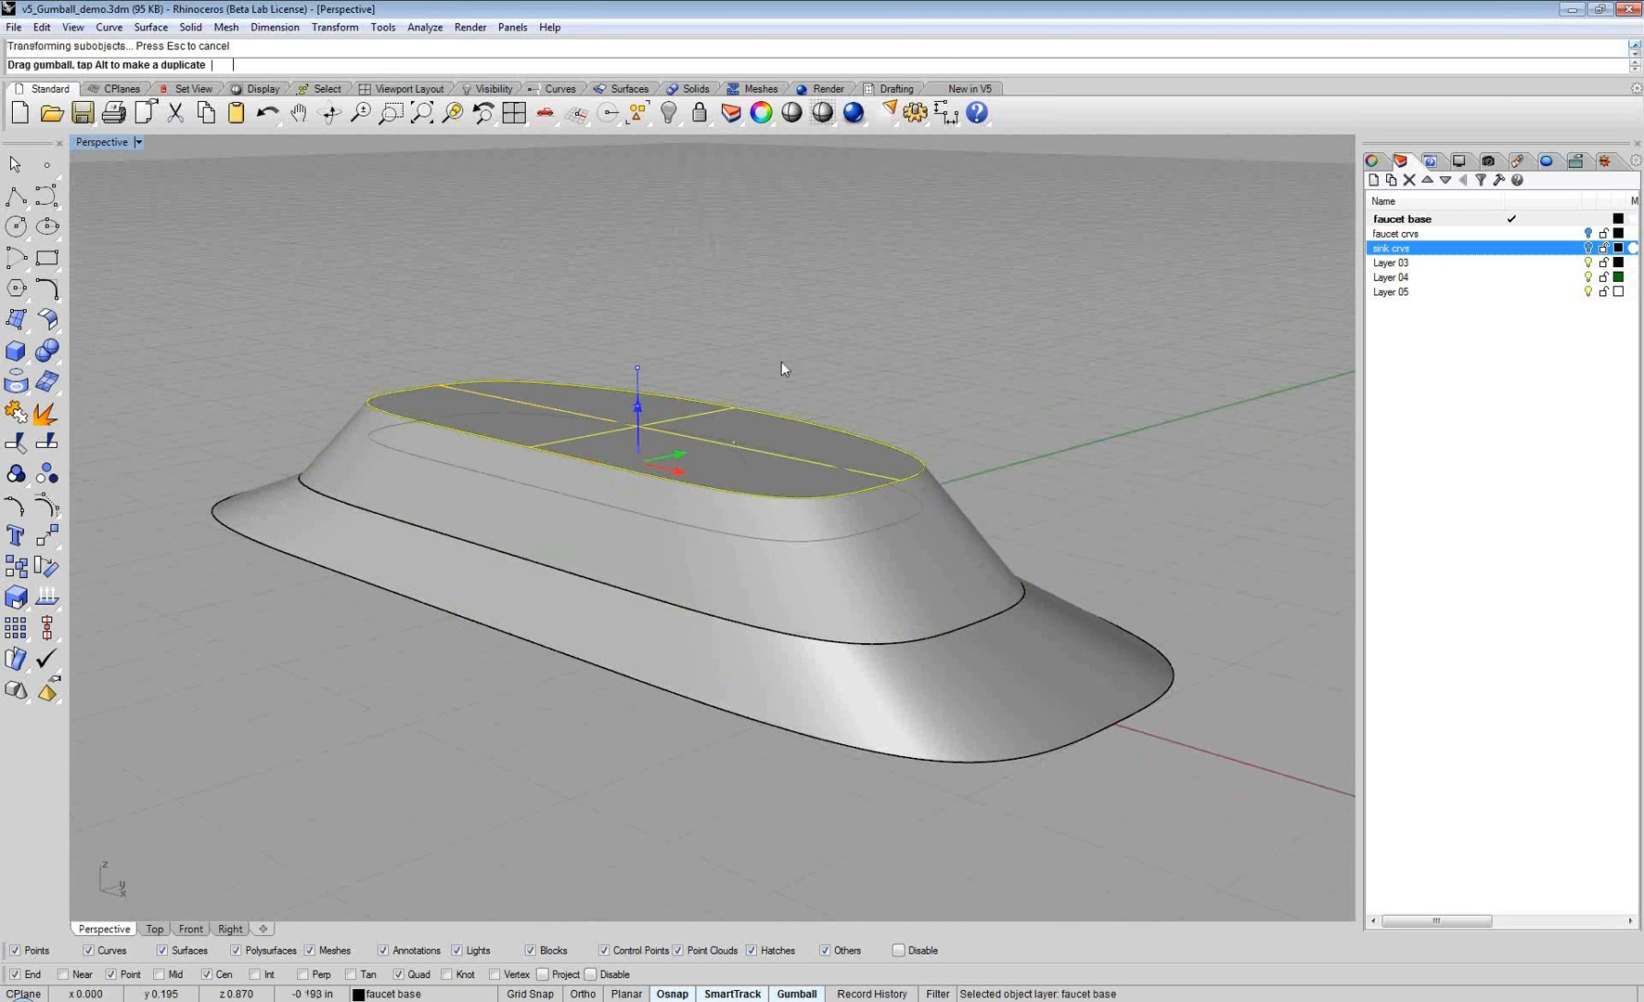
right_click_drag(783, 432, 631, 513)
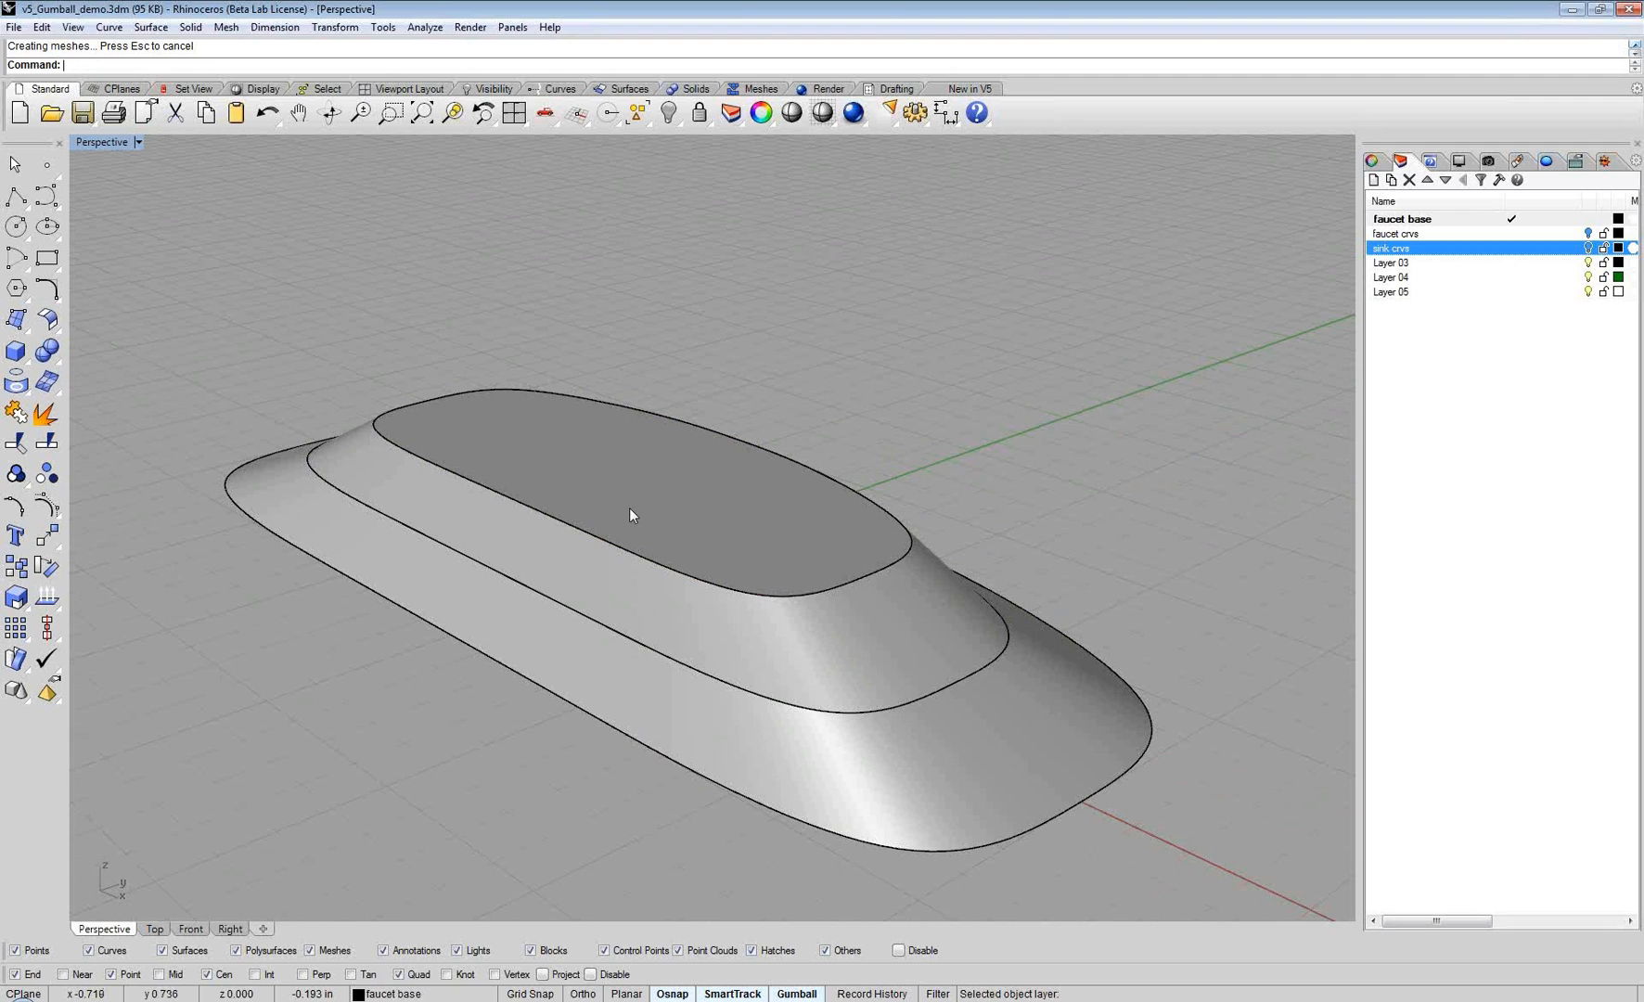
right_click_drag(627, 549, 672, 521)
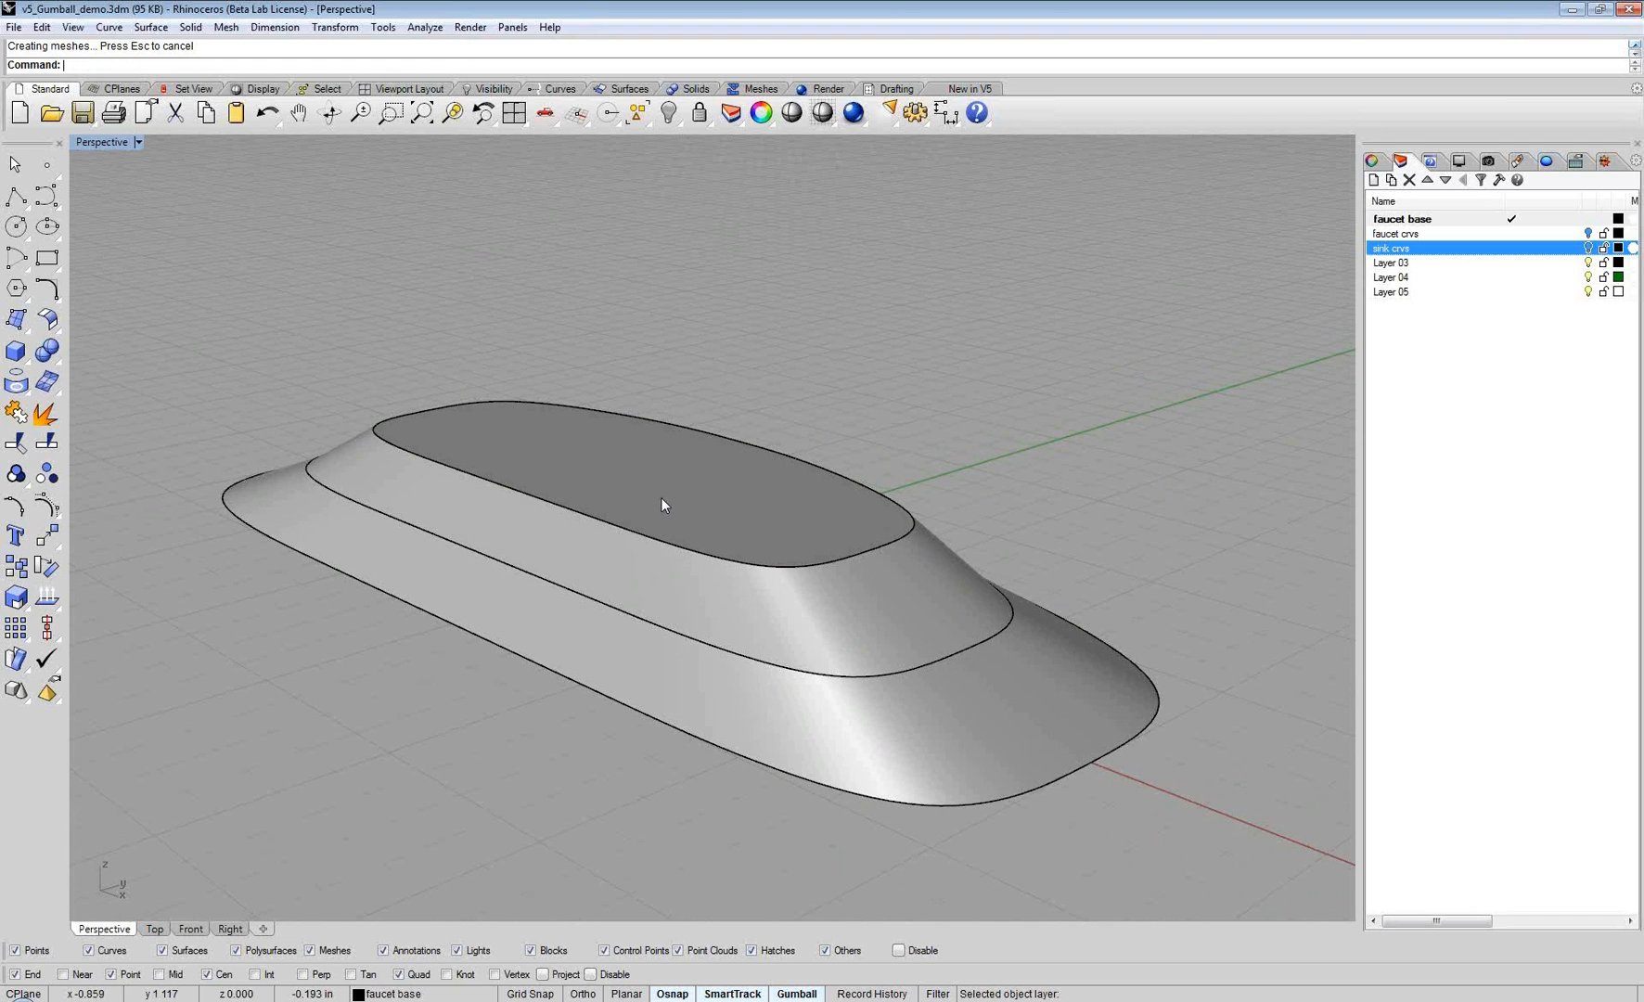
Step: Duplicate the base's top face as a separate surface, scaled uniformly inward with the gumball so it lies inside the original outline
left_click(662, 498)
right_click_drag(538, 461, 561, 484)
left_click_drag(415, 382, 458, 405)
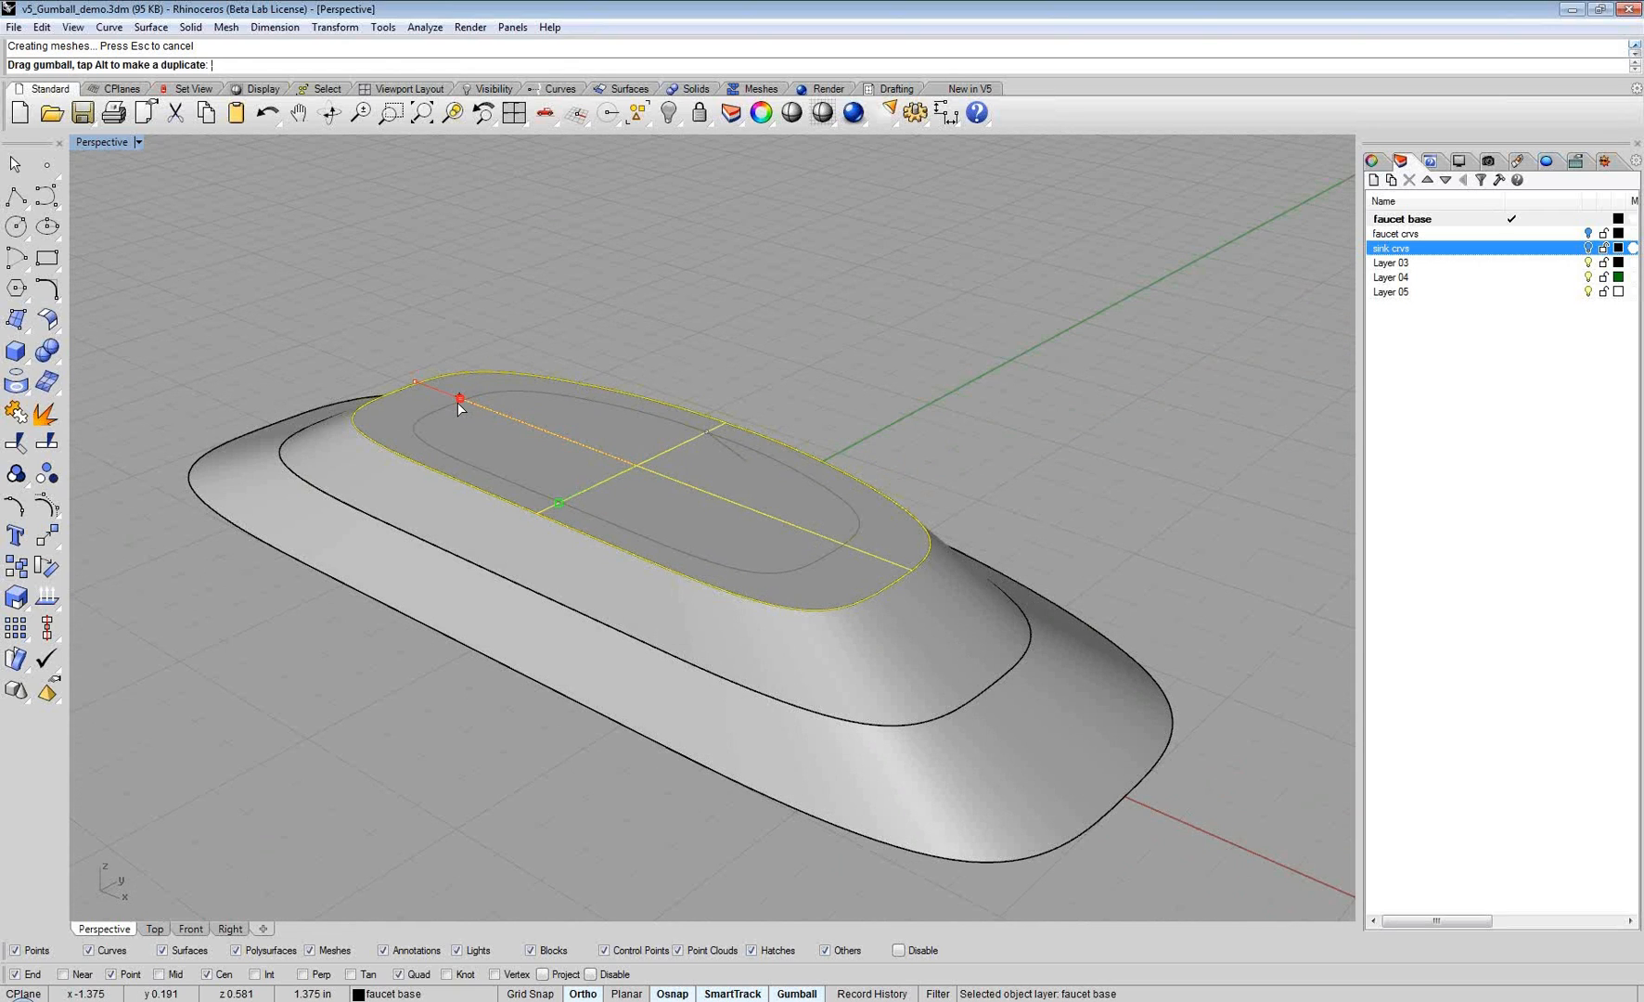
key("alt")
left_click_drag(458, 402, 458, 402, "shift")
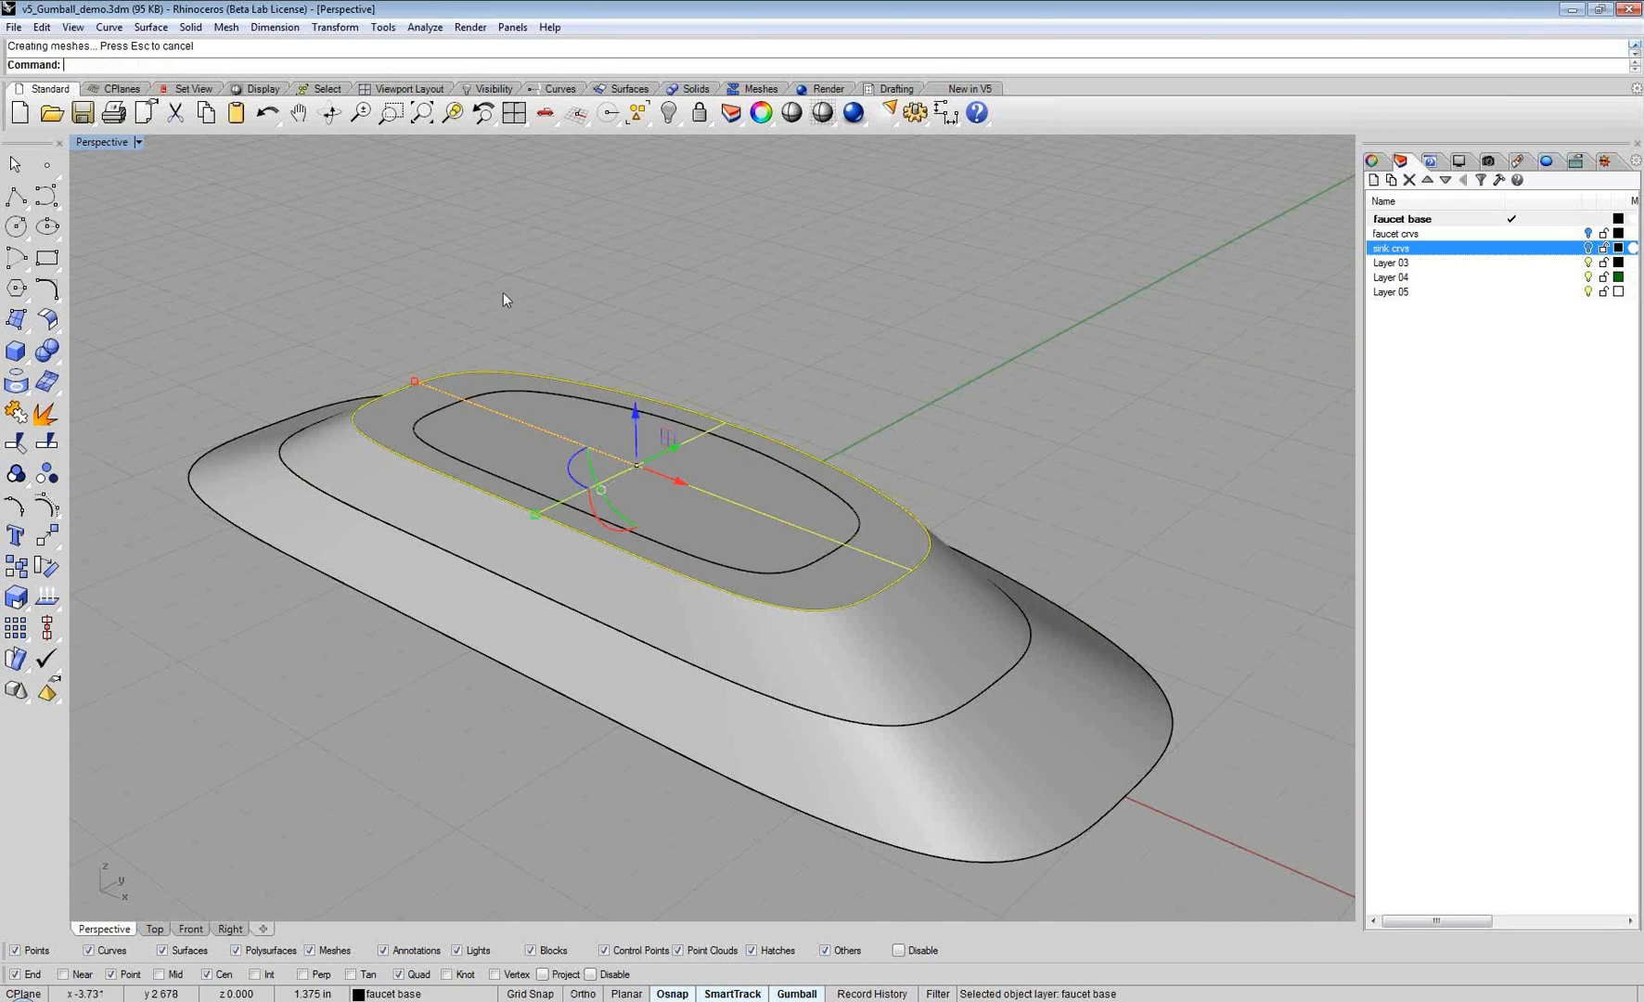
left_click(507, 292)
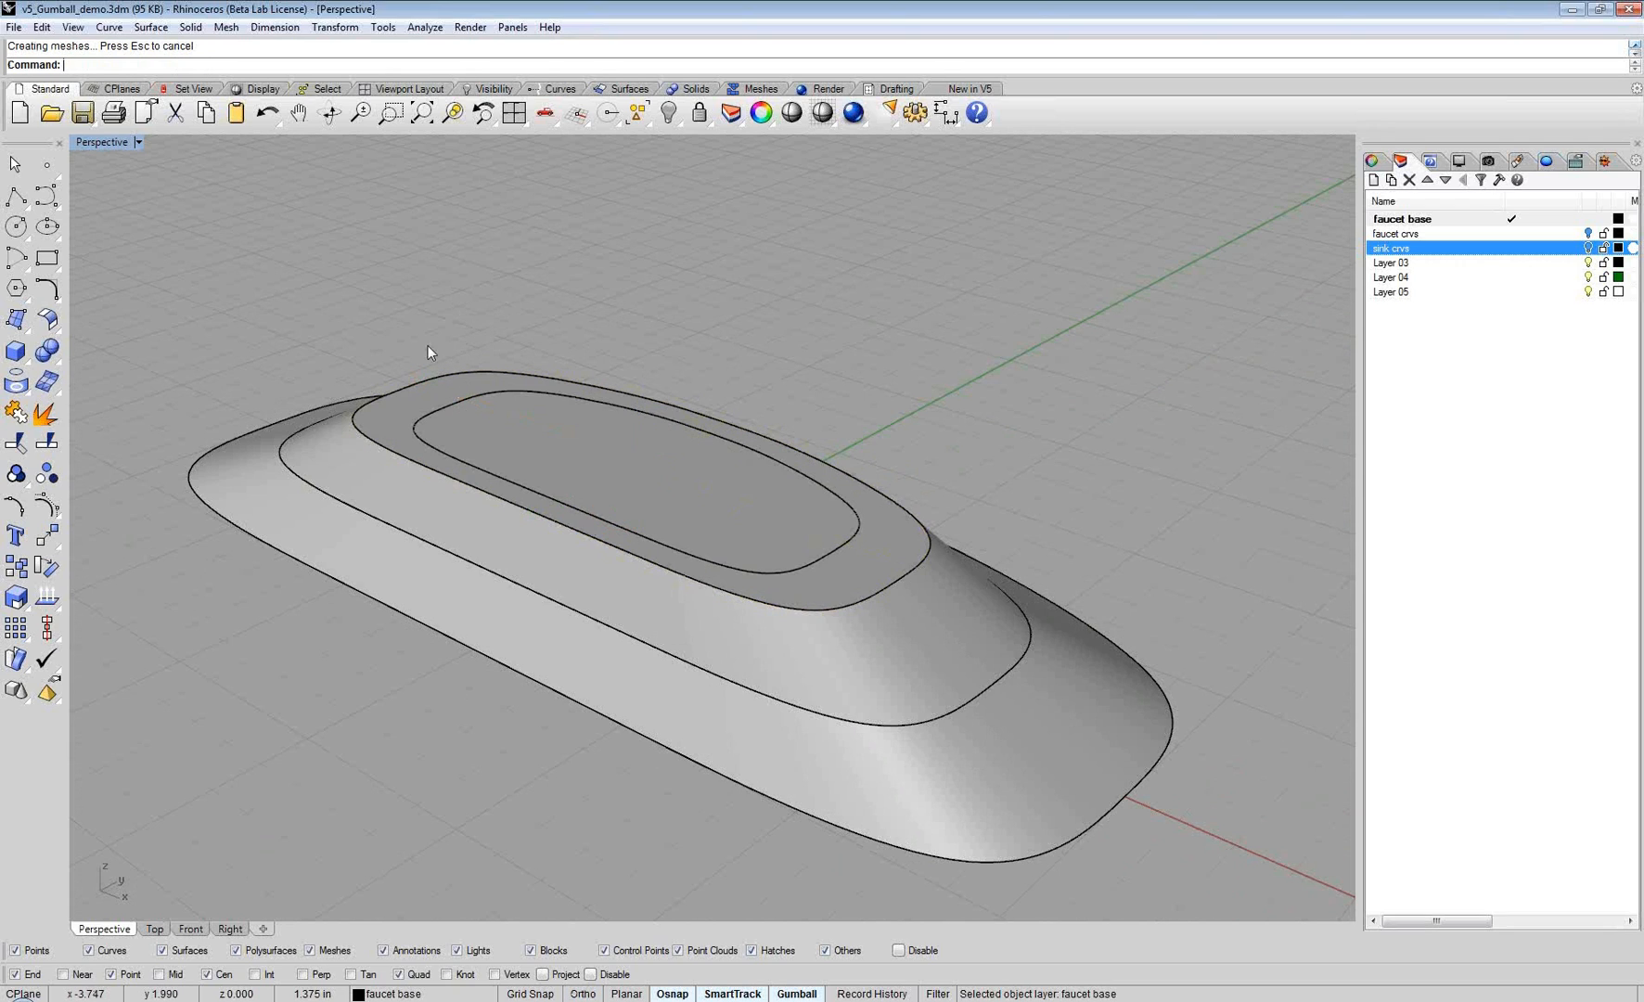
Step: Extrude the smaller duplicated surface straight up about 0.26 in with the gumball into a separate solid
left_click(641, 443)
left_click(642, 442)
mouse_move(661, 477)
right_mouse_down()
mouse_move(553, 456)
mouse_move(637, 466)
right_mouse_up()
left_click(780, 360)
left_click(740, 472)
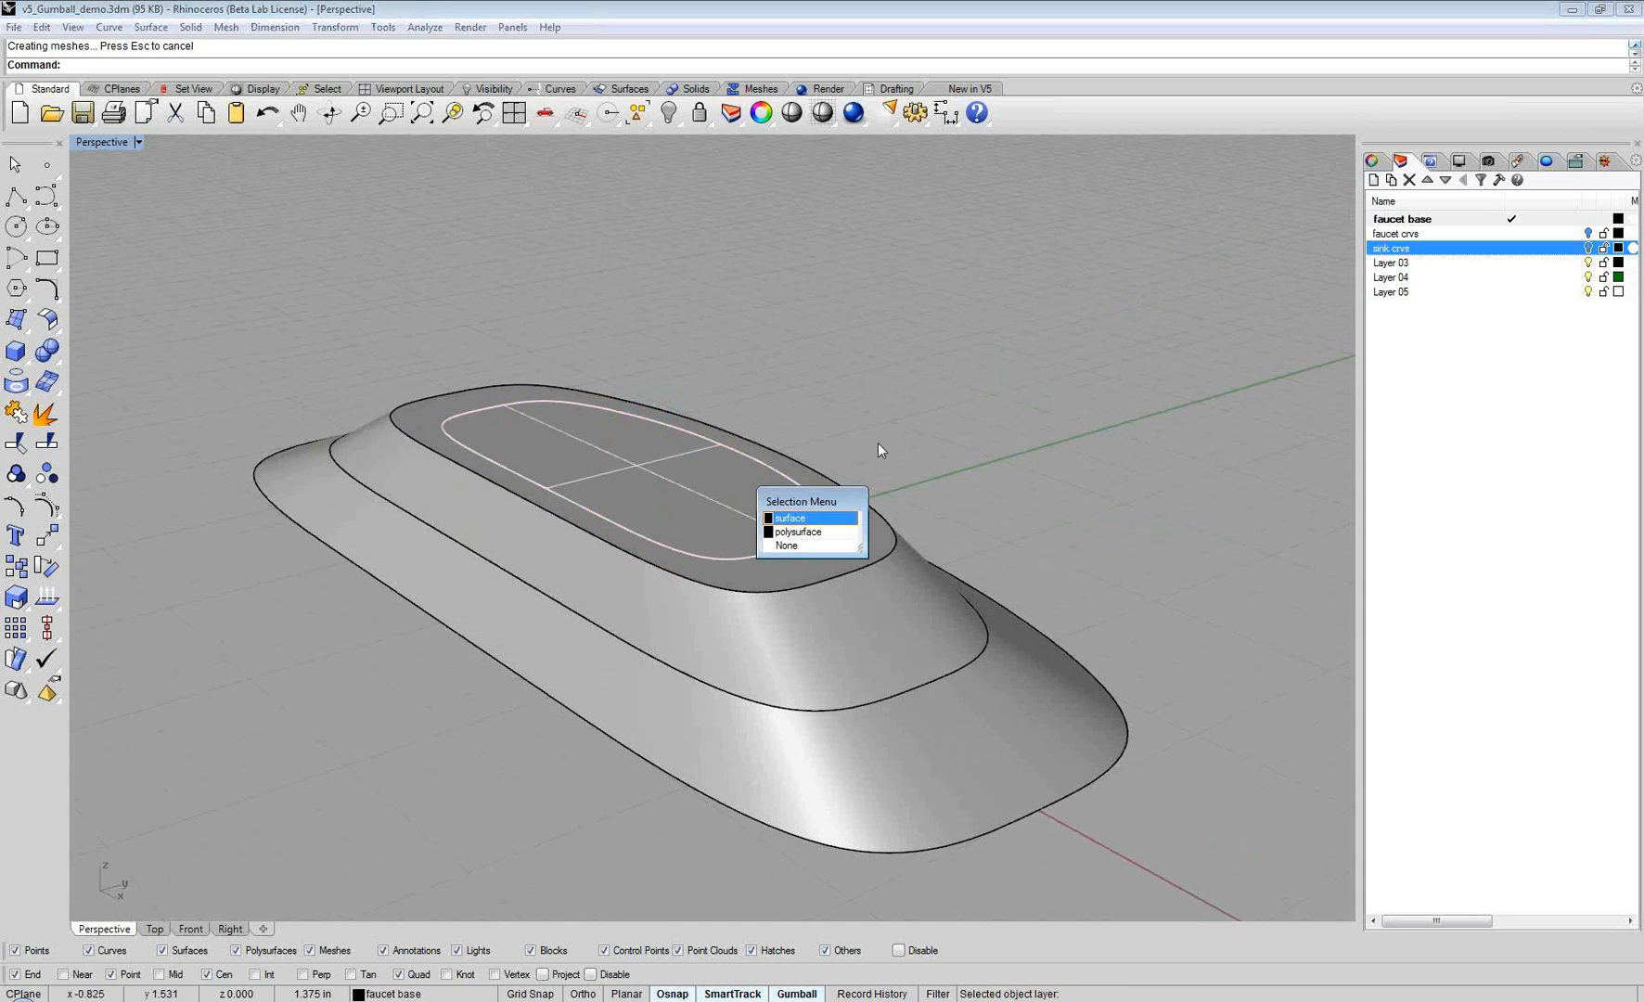
key("Return")
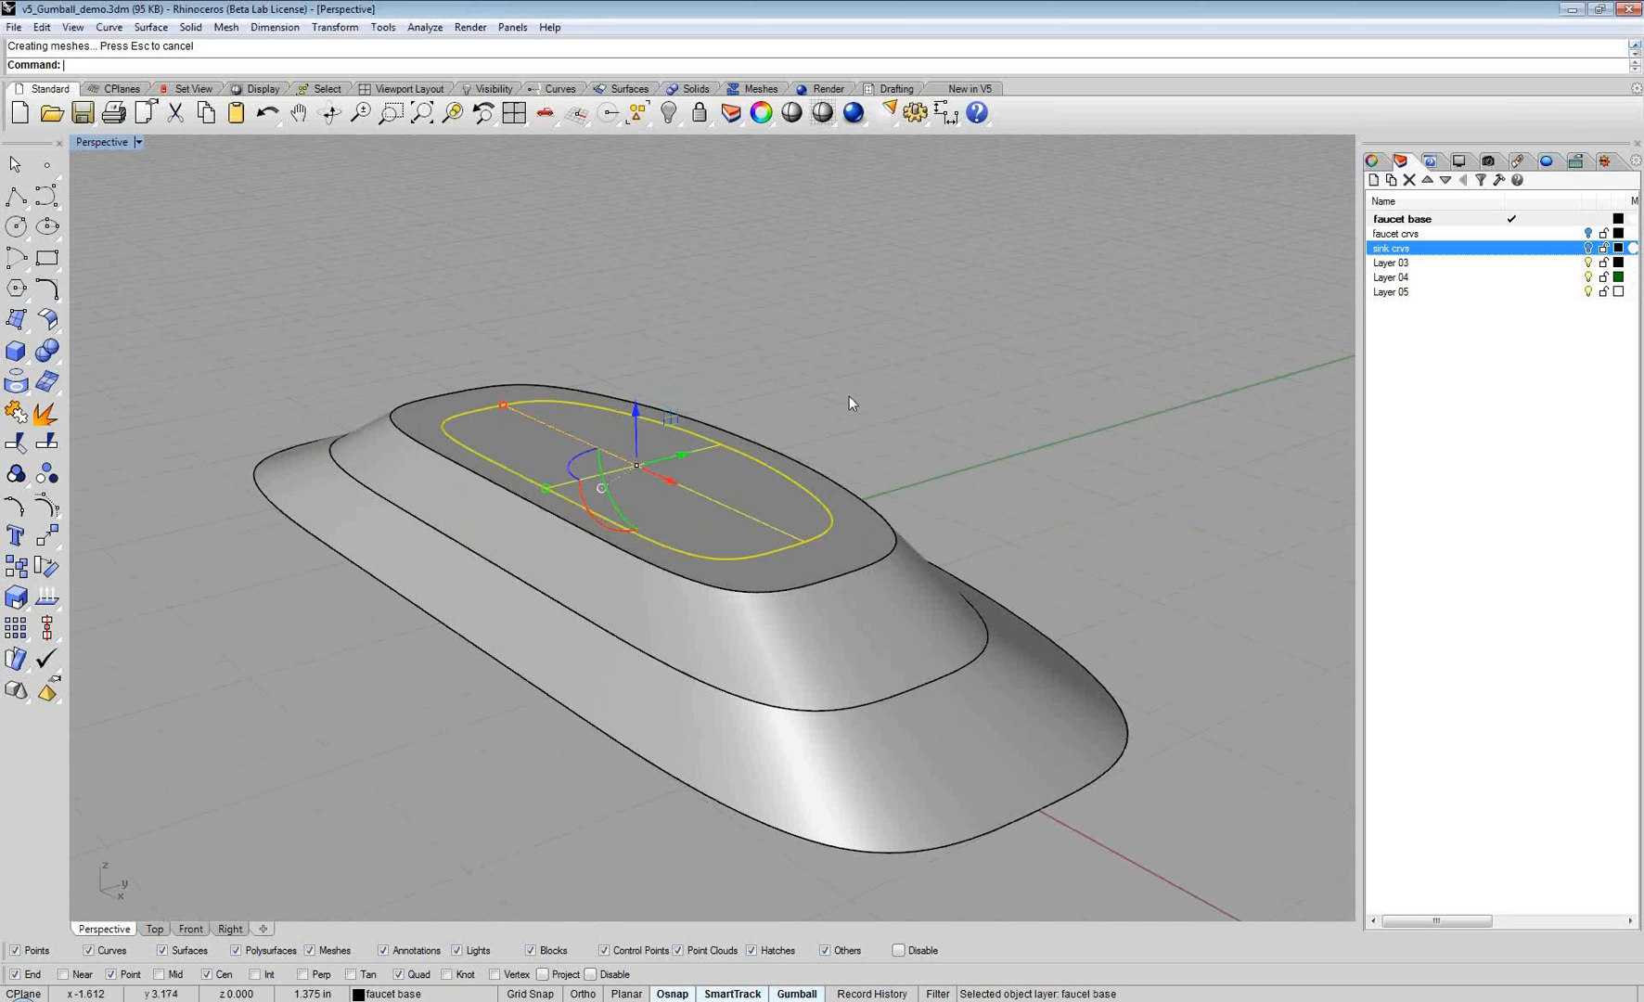
left_click_drag(636, 412, 638, 373)
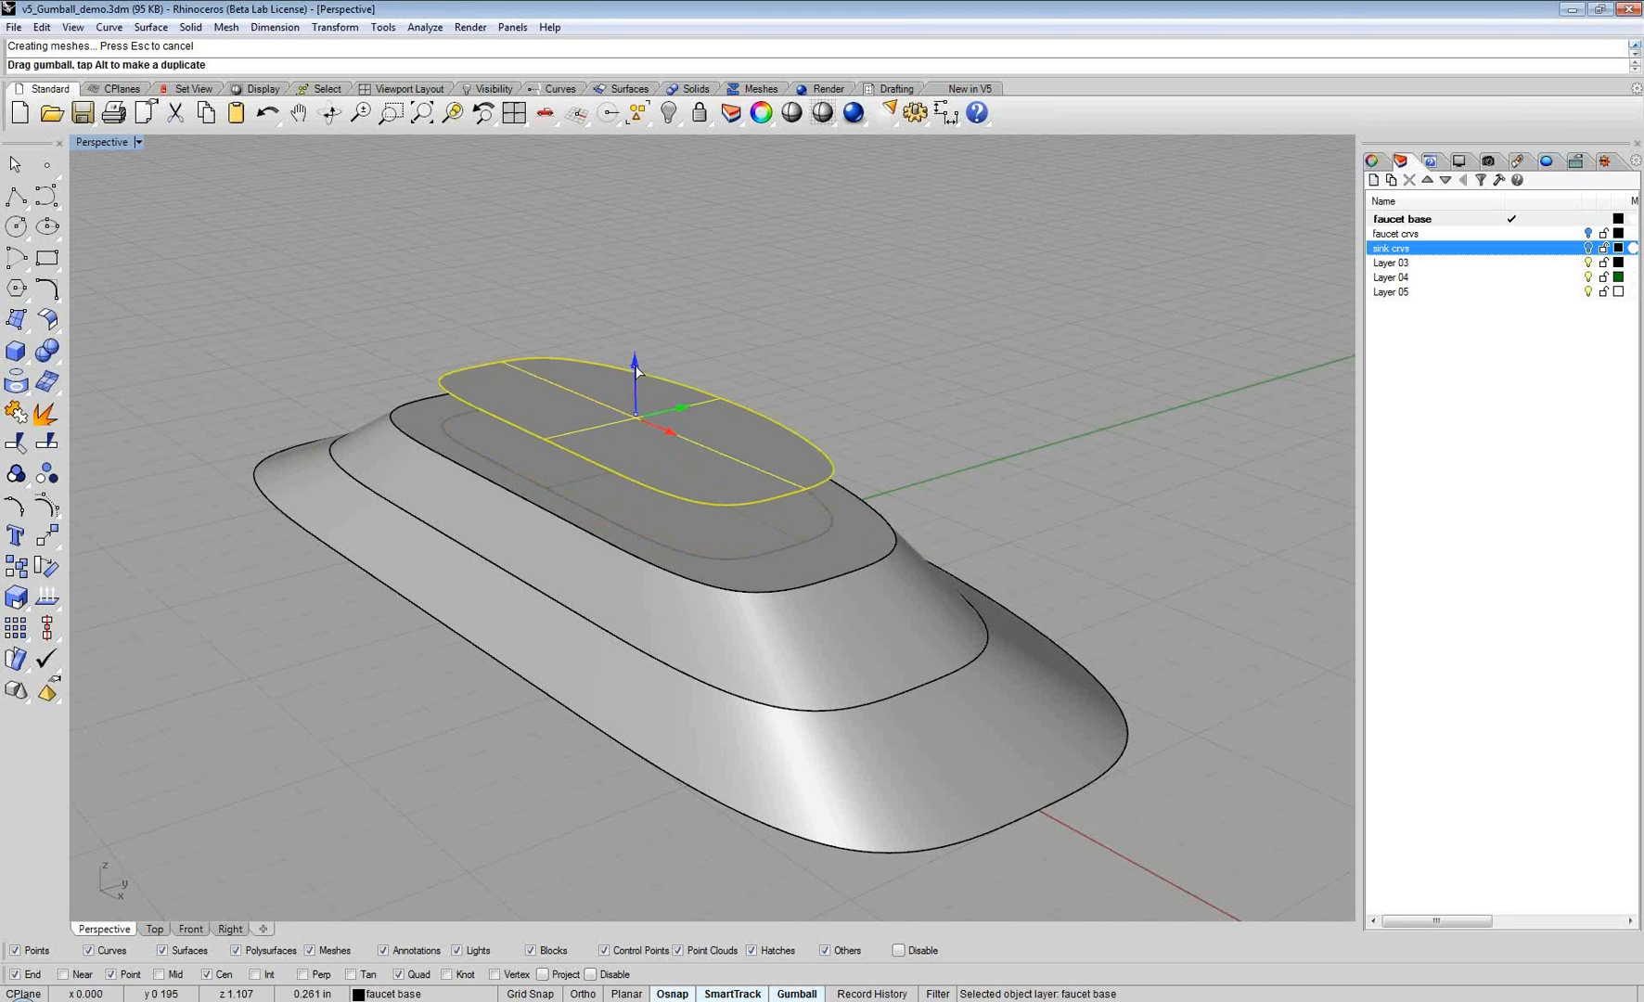
left_click_drag(638, 371, 635, 366)
right_click_drag(756, 368, 883, 414)
left_click(759, 417)
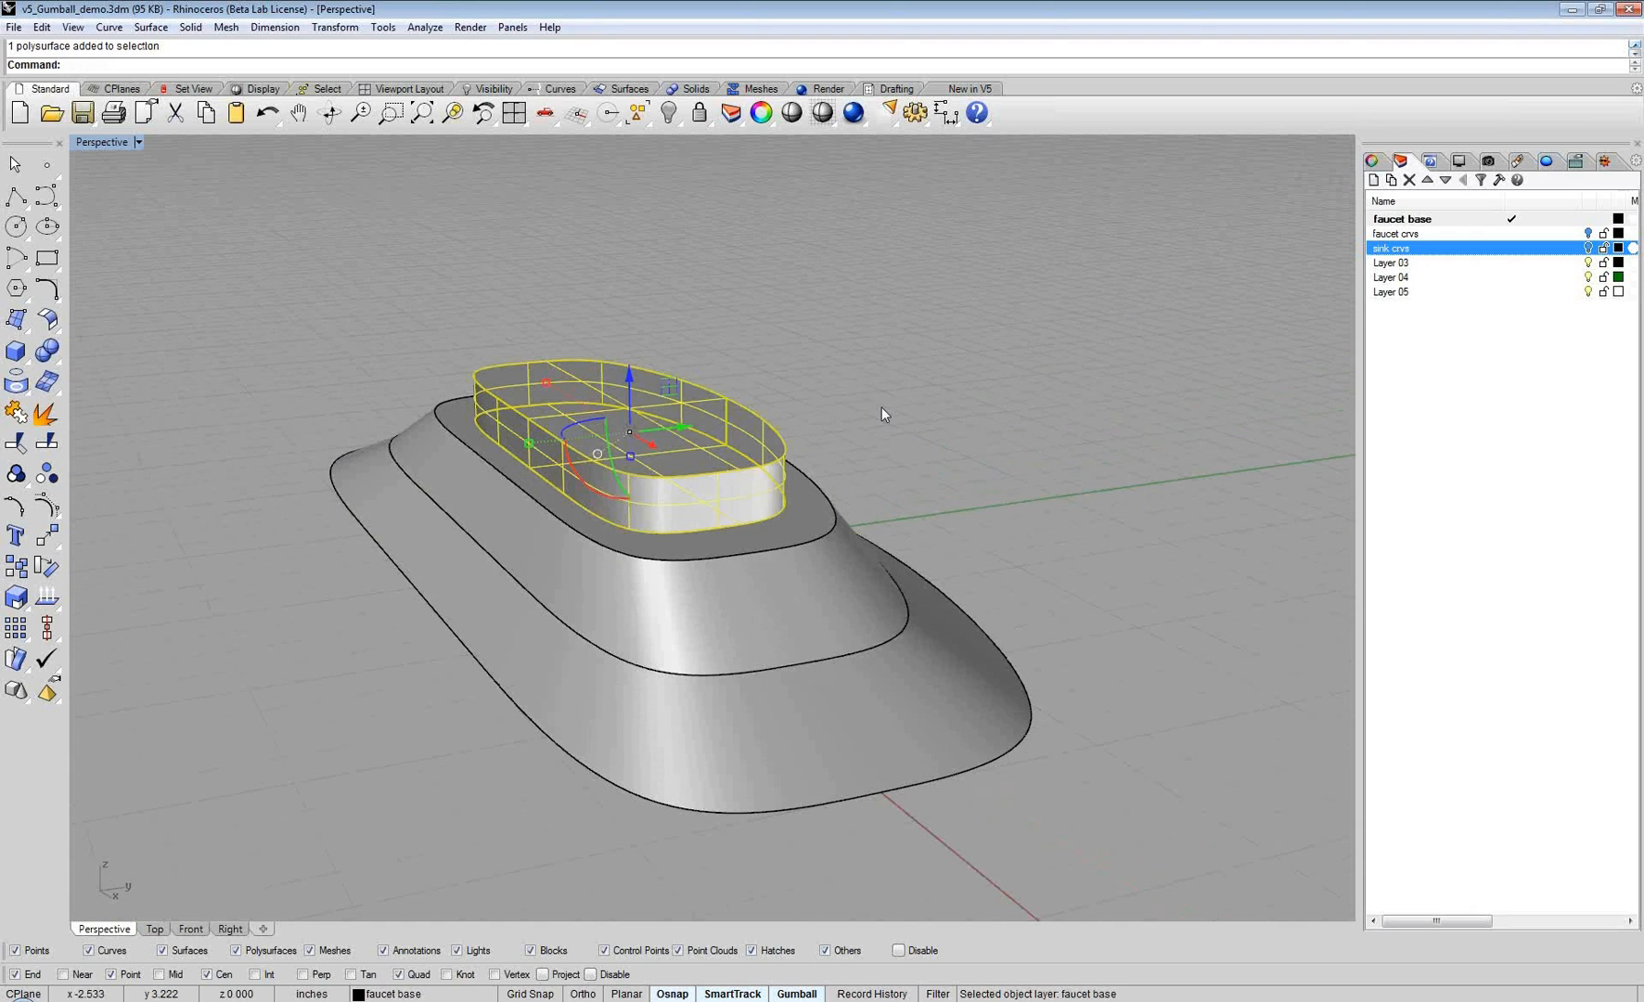
left_click(882, 414)
Step: Join the raised solid and the tapered base into one solid with Boolean Union
left_click_drag(1180, 727, 612, 438)
left_click(684, 91)
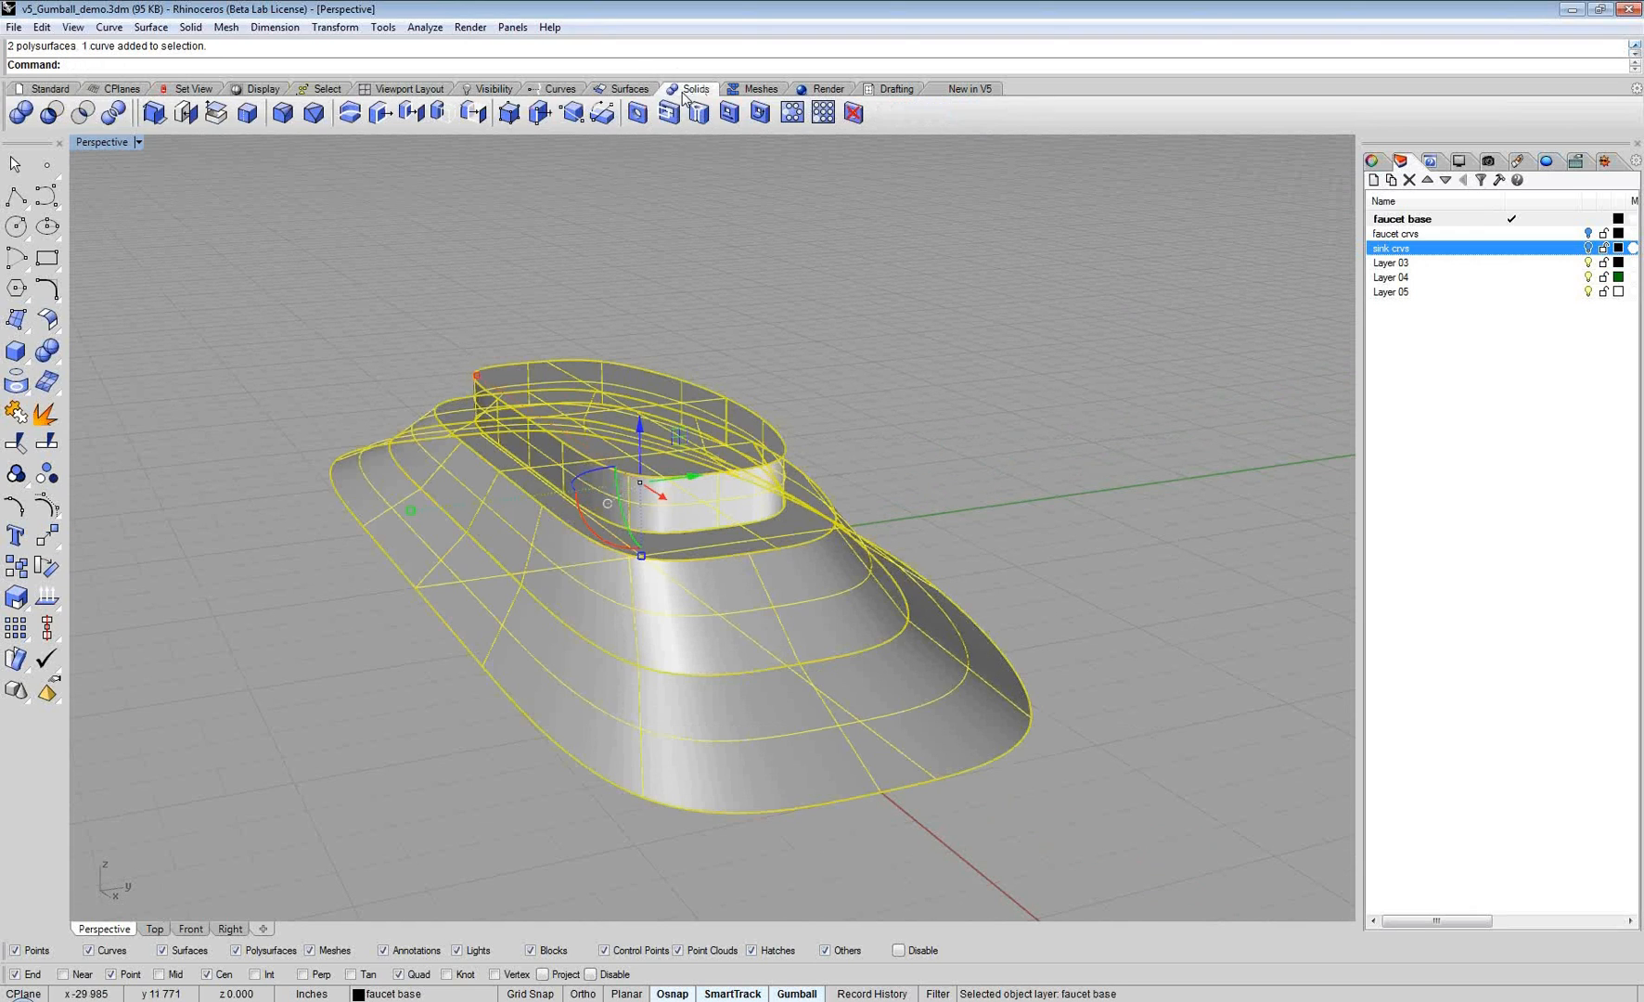
left_click(20, 113)
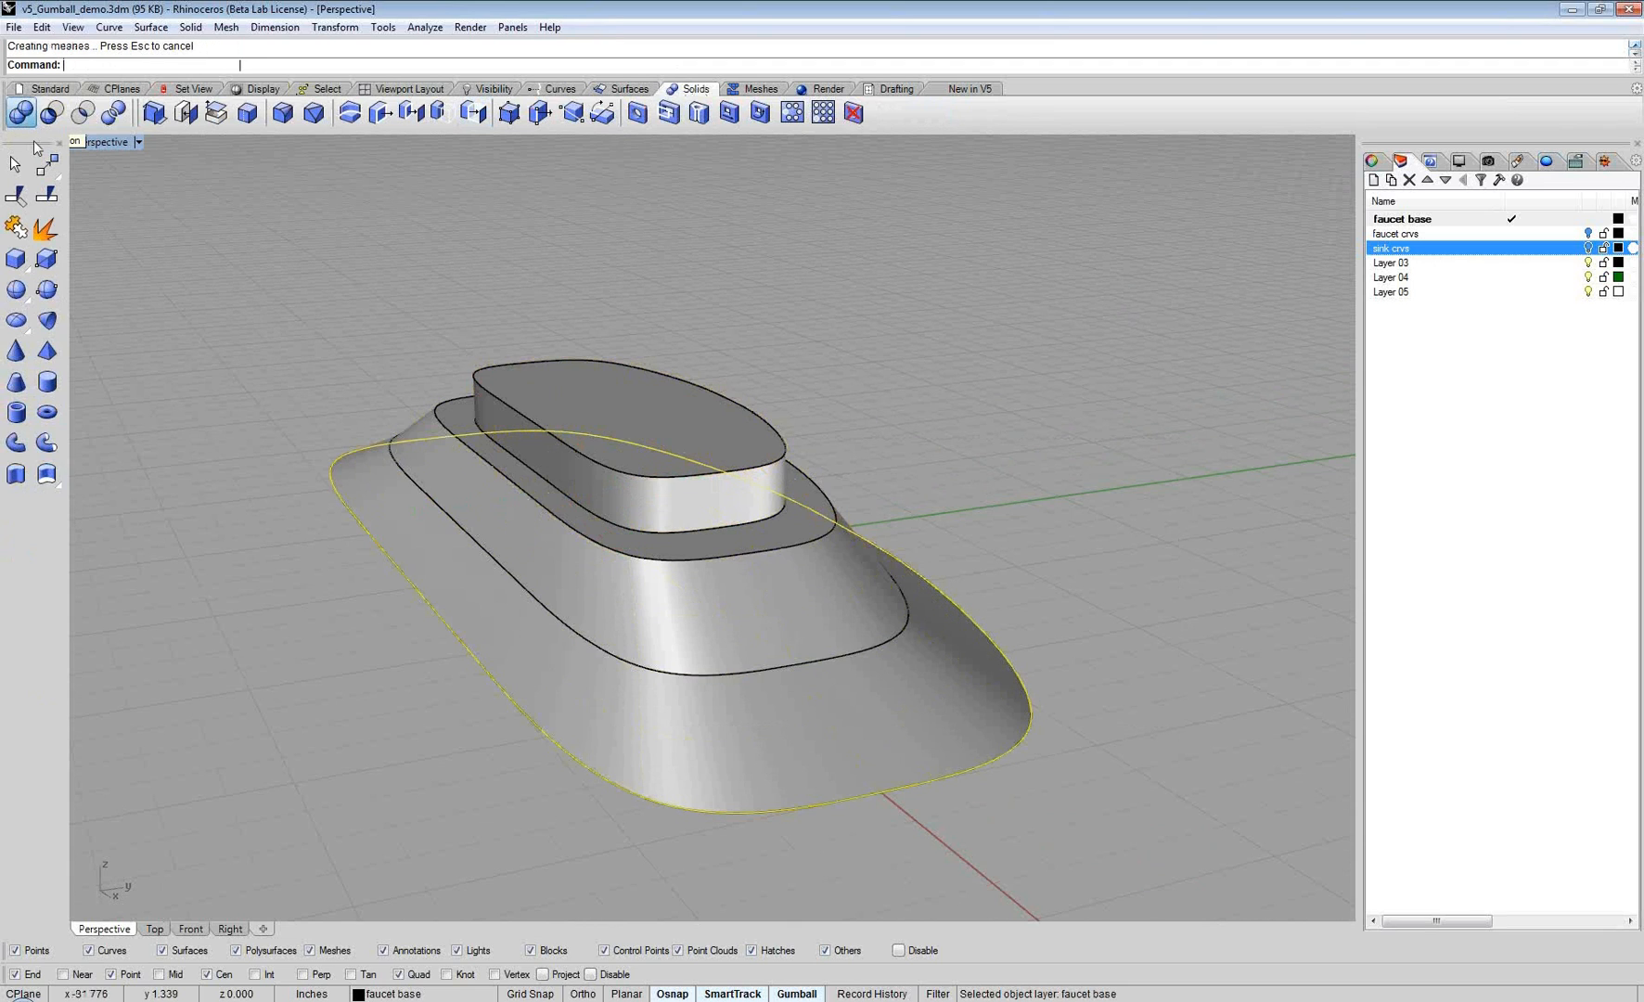
left_click(427, 430)
right_click_drag(428, 431, 995, 349)
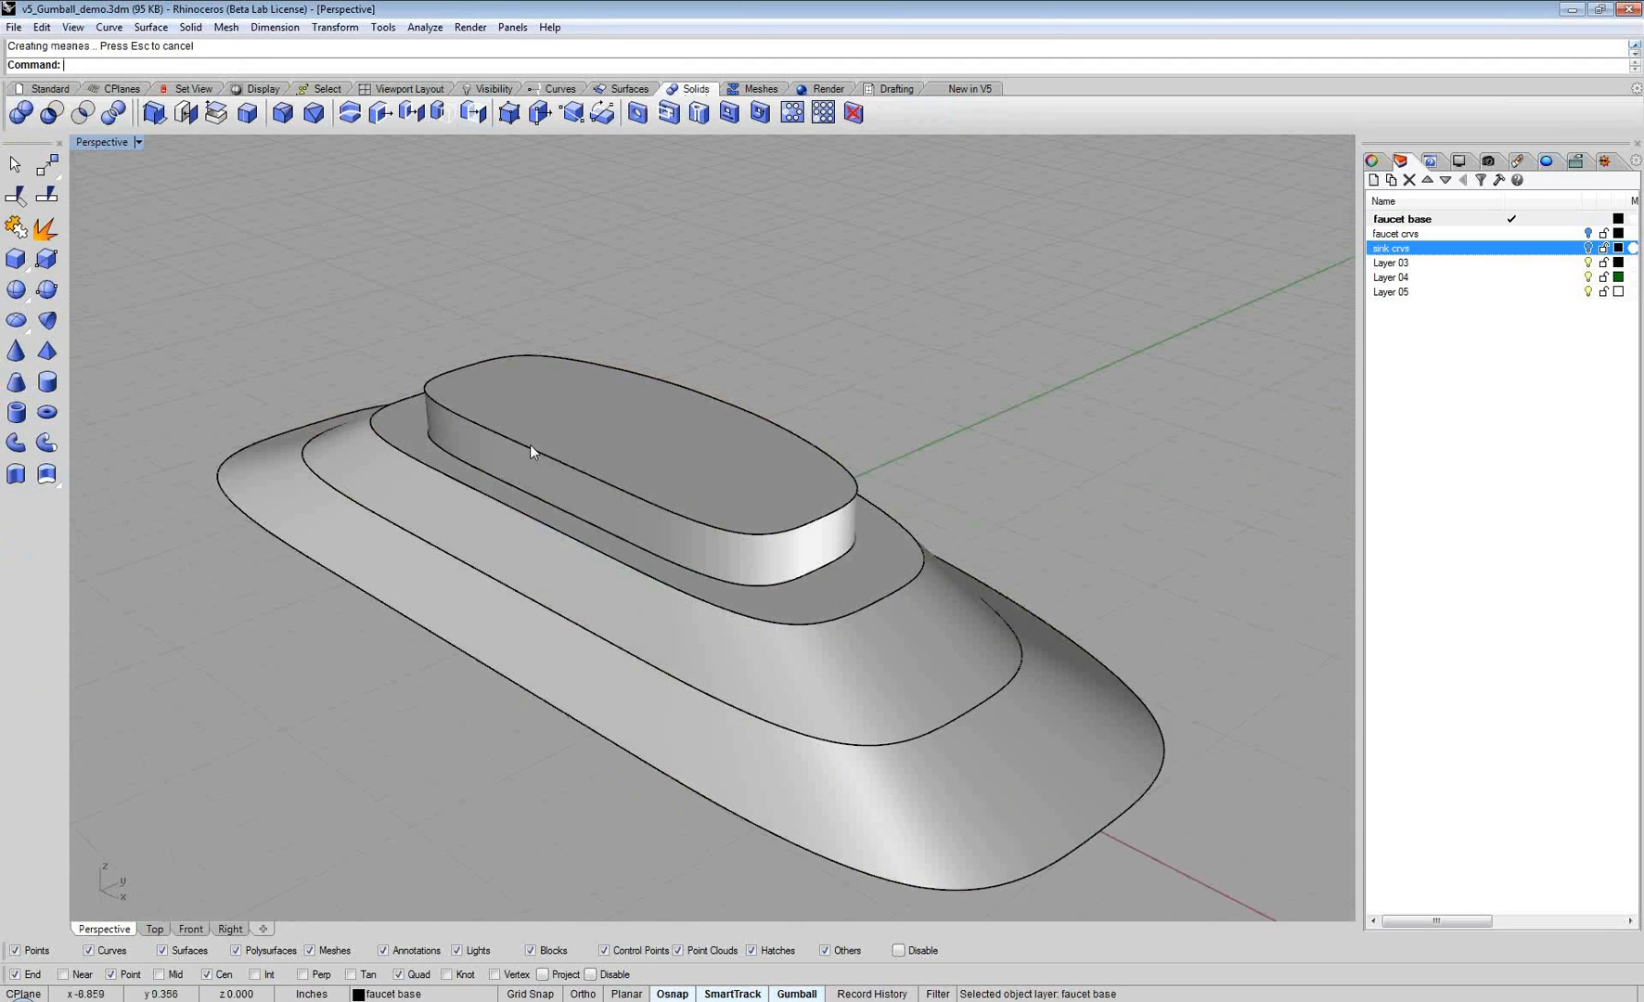
key("Escape")
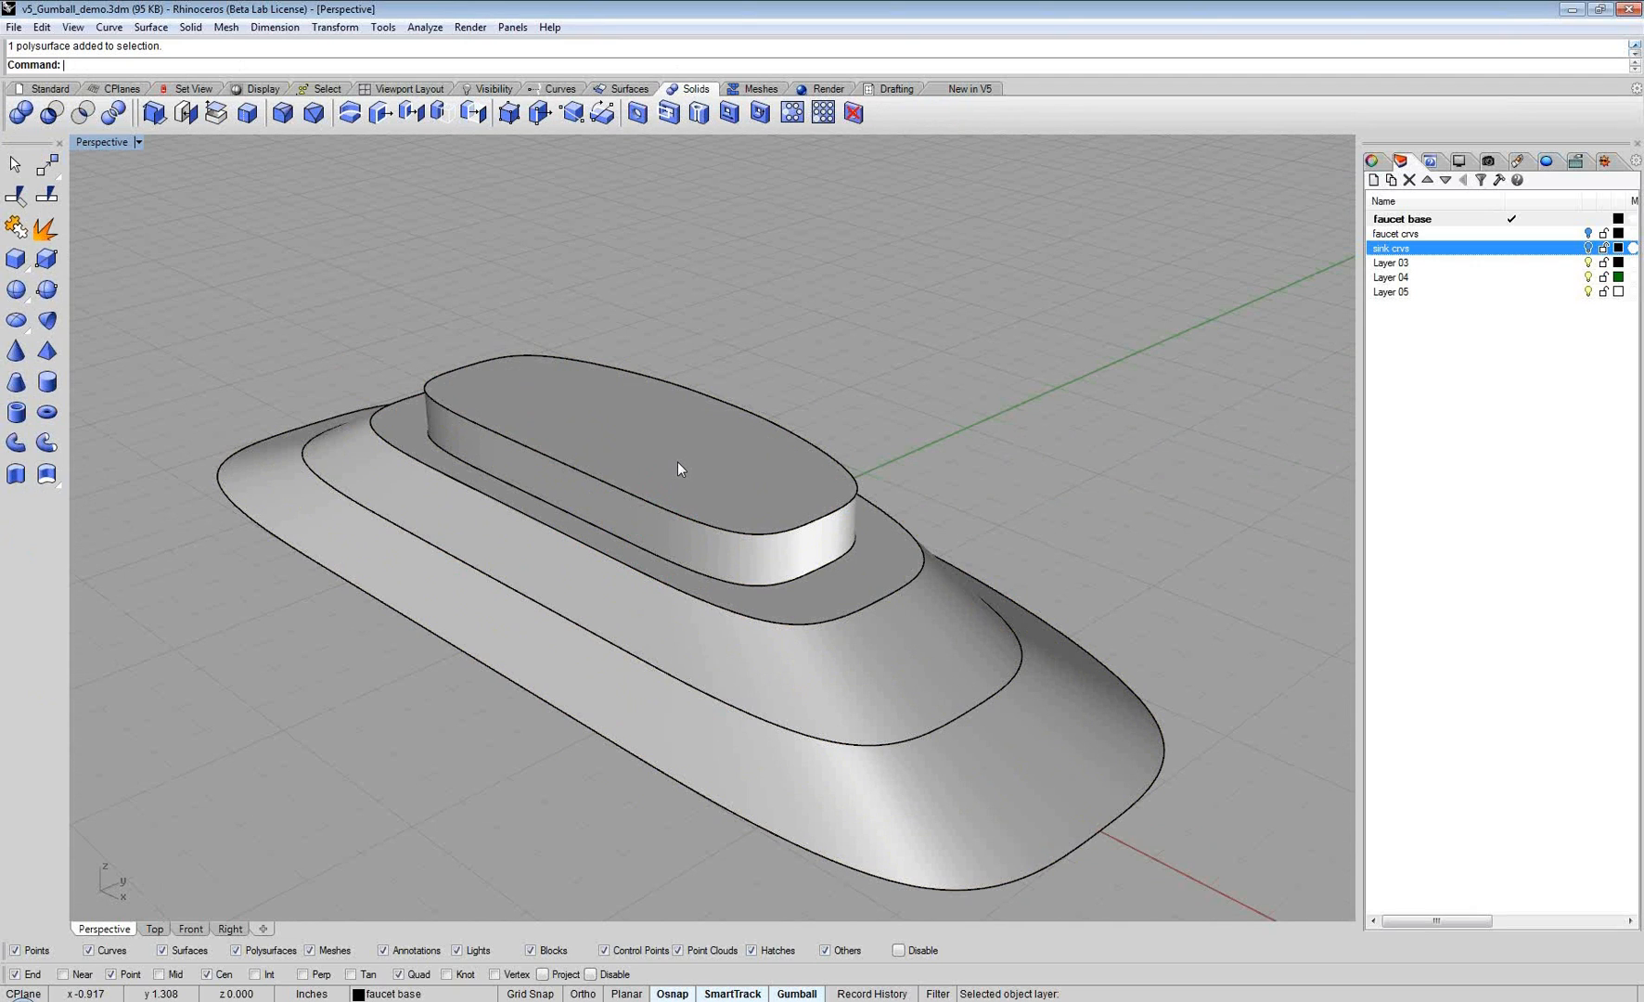
Step: Scale the raised block's top face inward uniformly with the gumball to taper its sides
left_click(678, 463)
left_click_drag(474, 358, 516, 385)
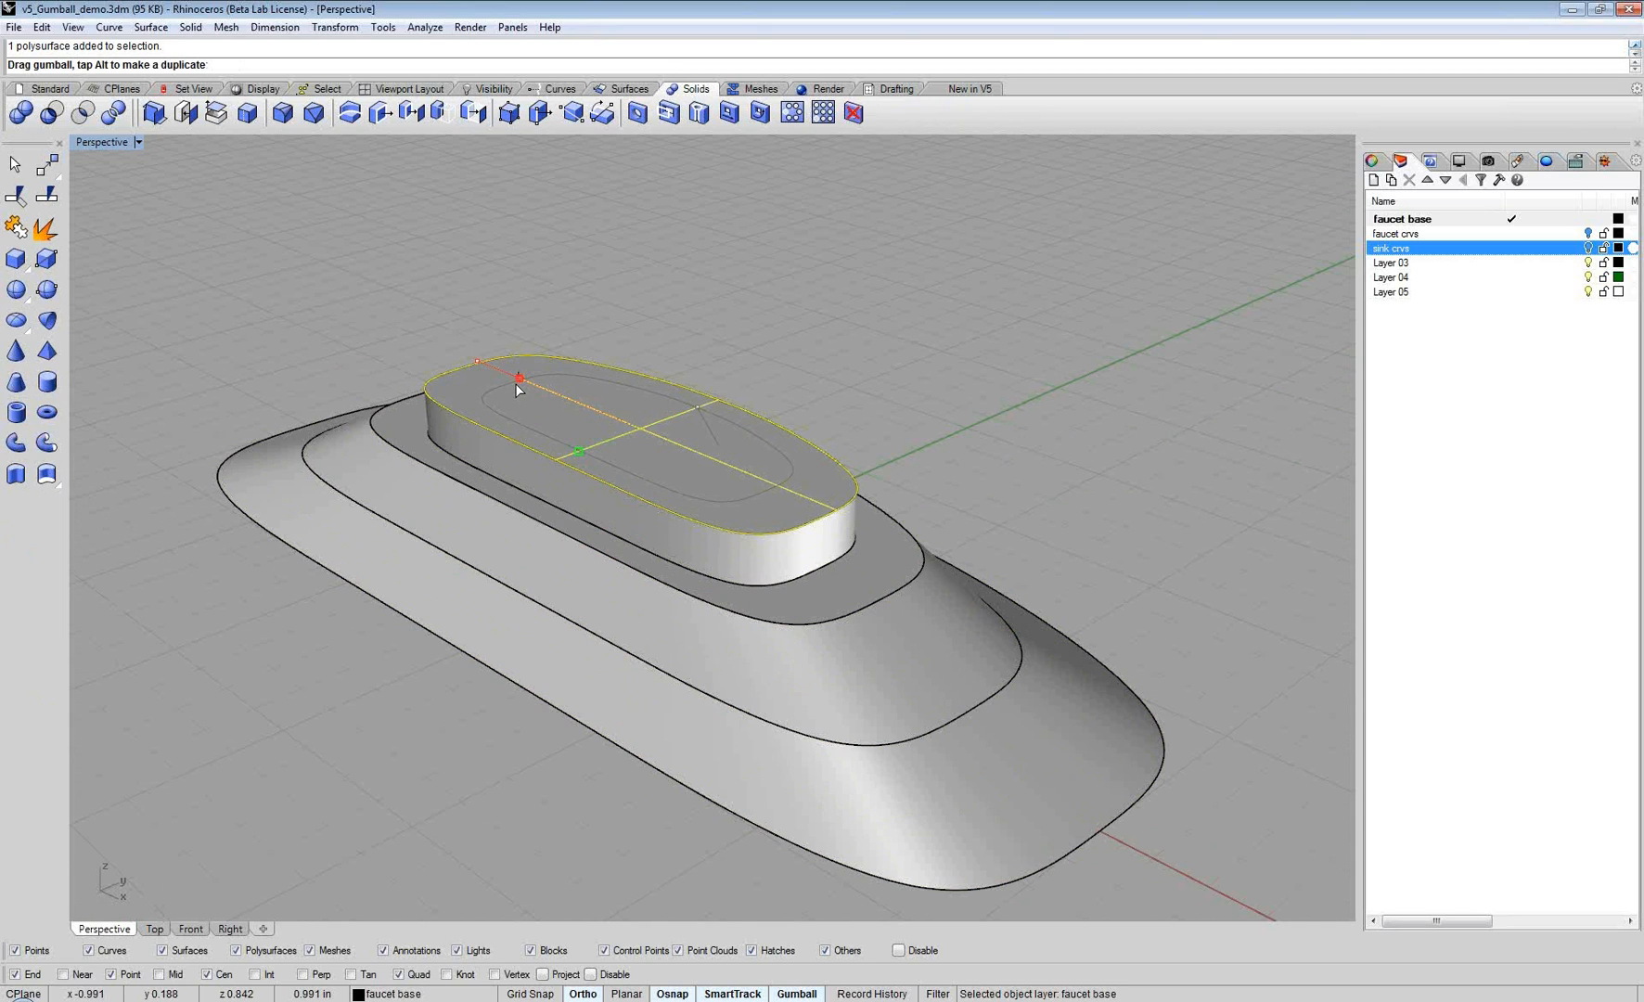
left_click_drag(517, 384, 516, 384)
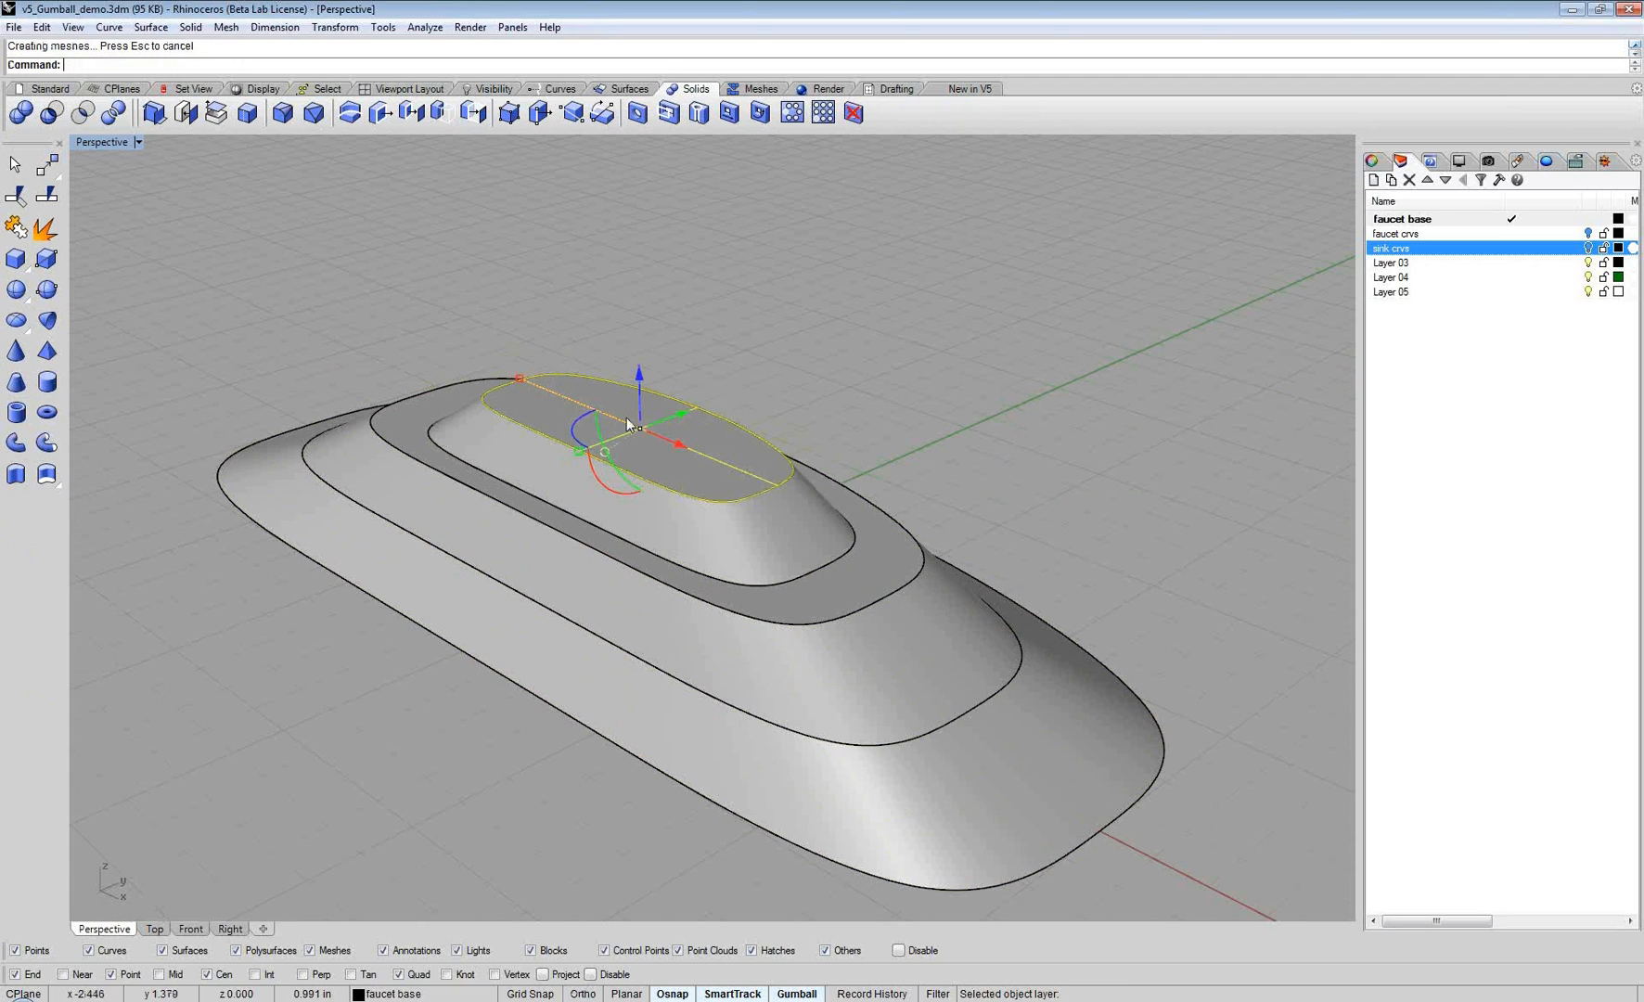
Step: Move the raised block's top face down about 0.45 in with the gumball to form a sloped recess in the base
right_click_drag(628, 425, 780, 417)
left_click_drag(645, 388, 640, 467)
right_click_drag(640, 467, 798, 538)
left_click(774, 378)
right_click_drag(775, 377, 602, 432, "shift")
right_click_drag(712, 443, 965, 562)
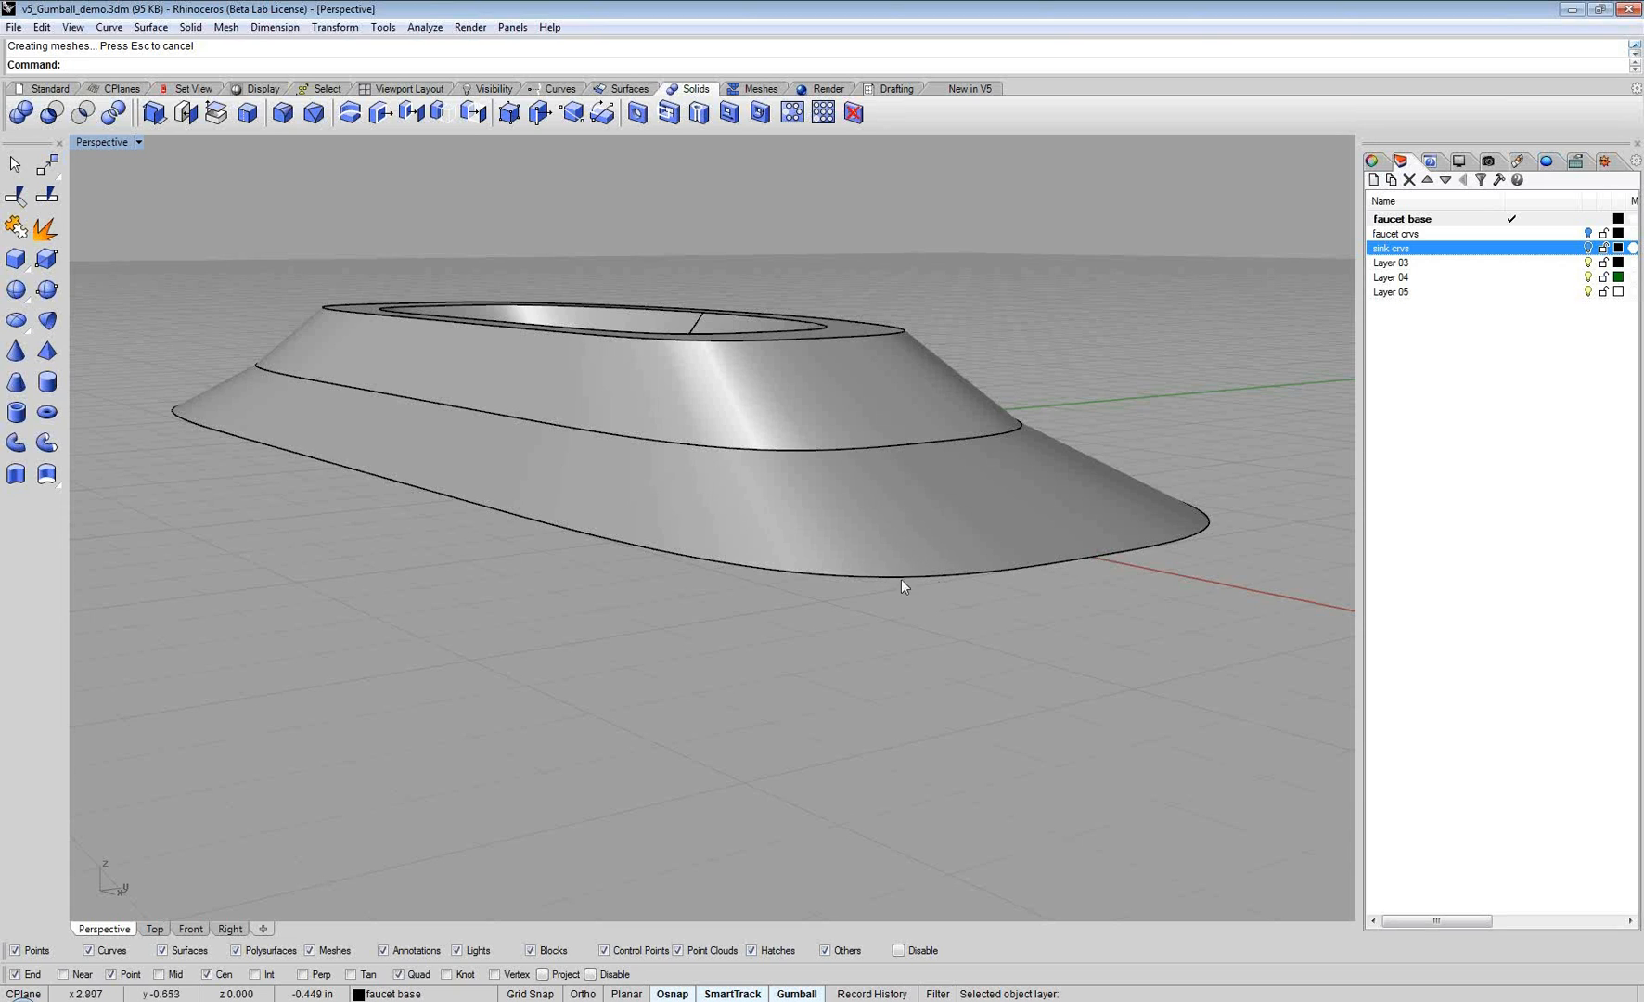
Step: Select only the bottom face of the faucet base from underneath
right_click_drag(872, 570, 868, 514)
left_click(704, 403)
right_click_drag(655, 423, 738, 569)
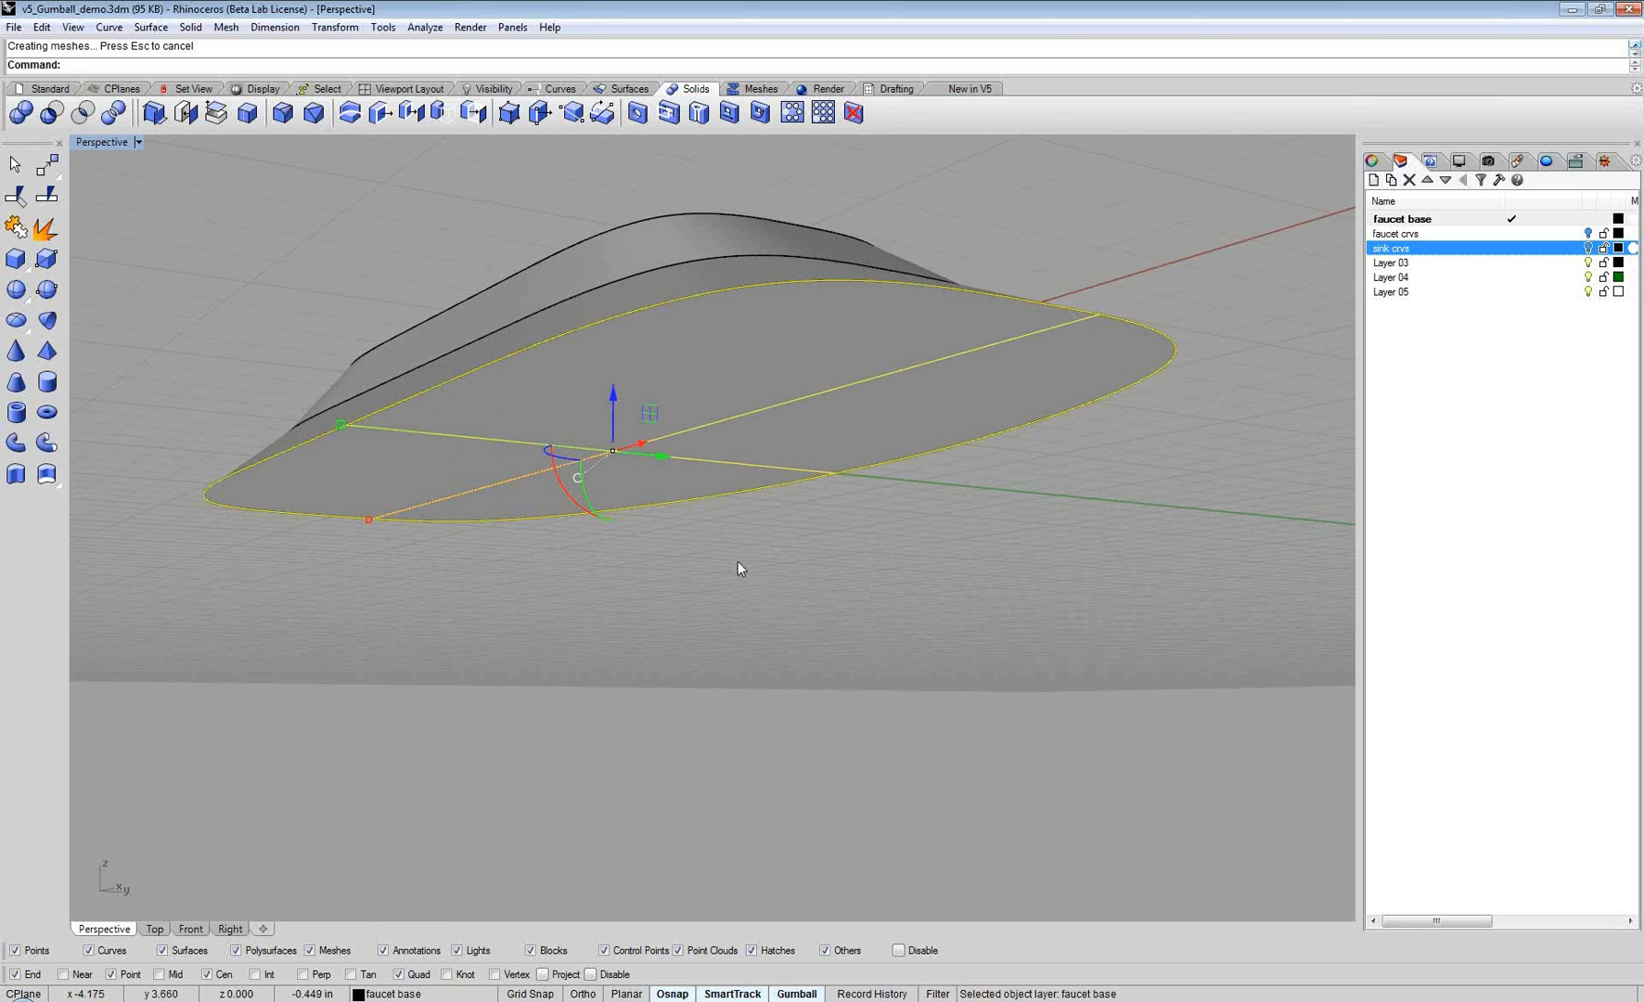
Step: Try moving the bottom face up 0.2 in with the gumball, and undo the move
left_click(611, 395)
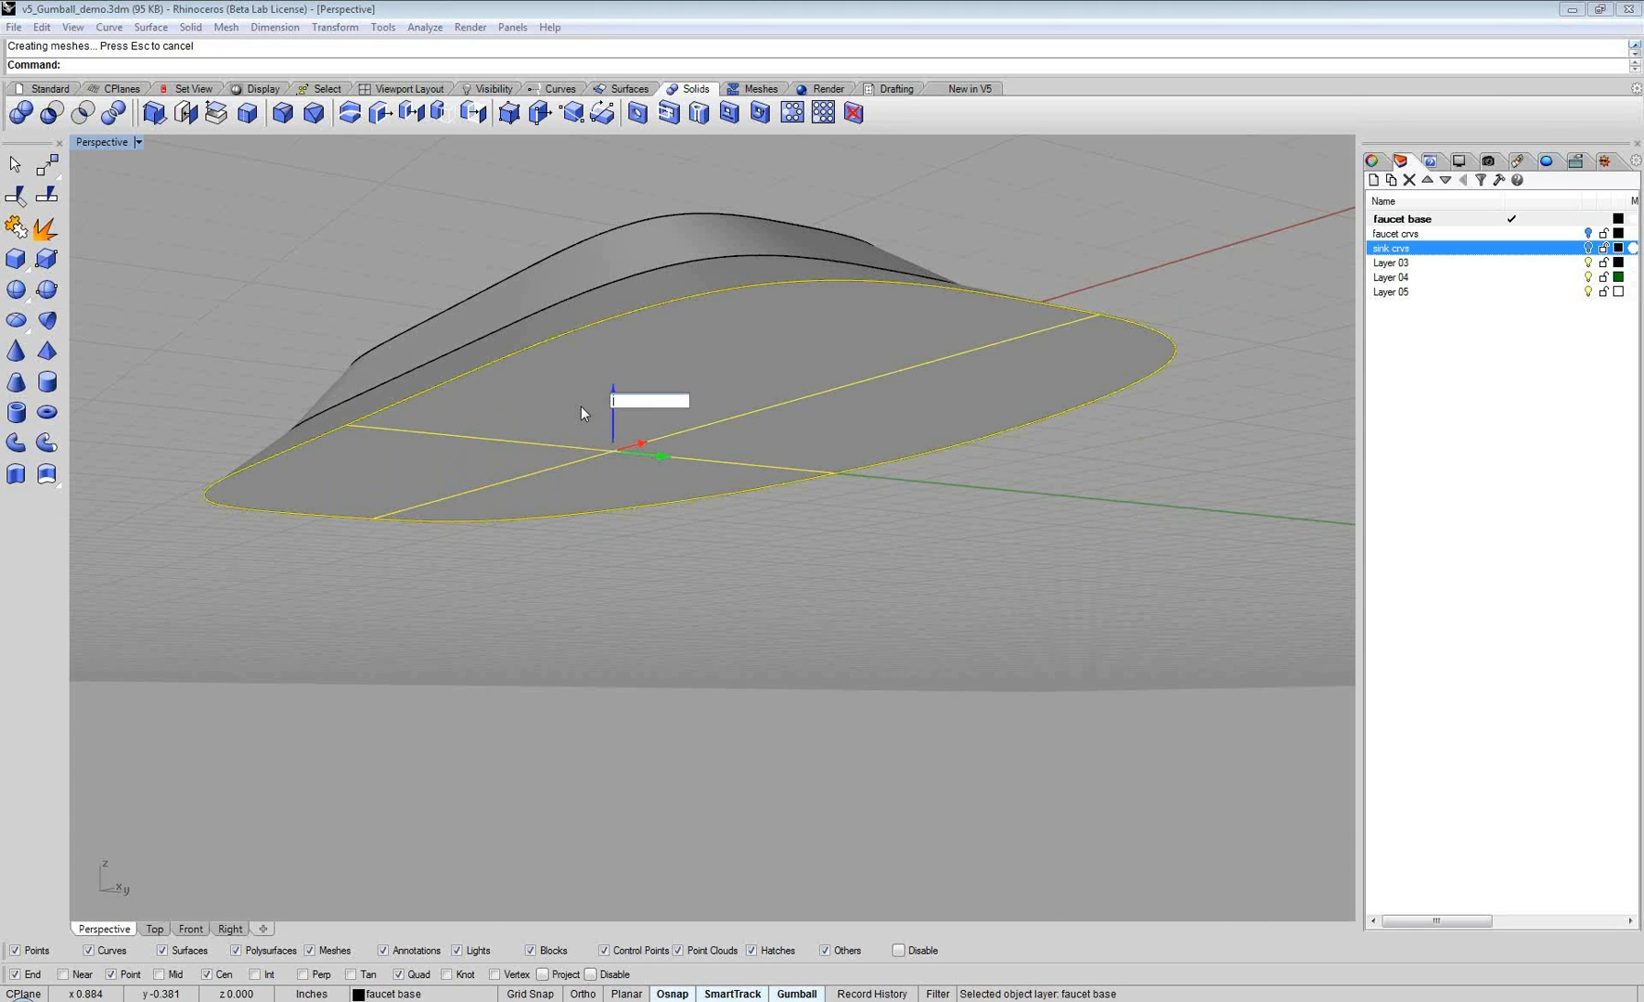
type("2")
key("Return")
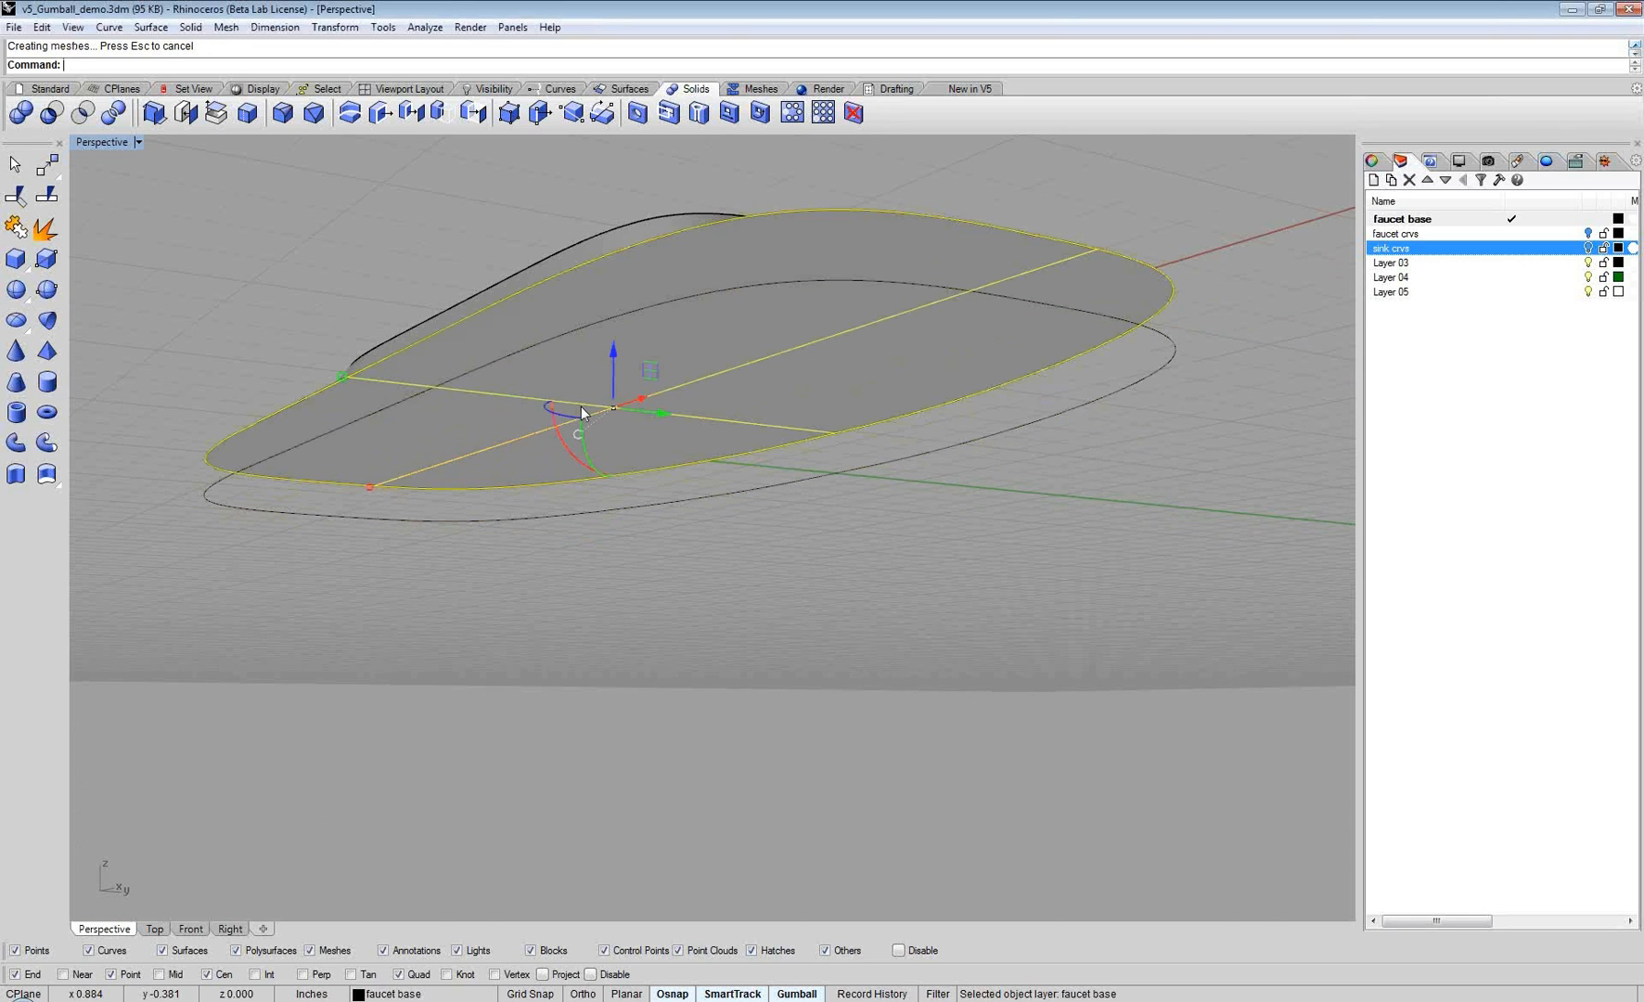
key("ctrl+z")
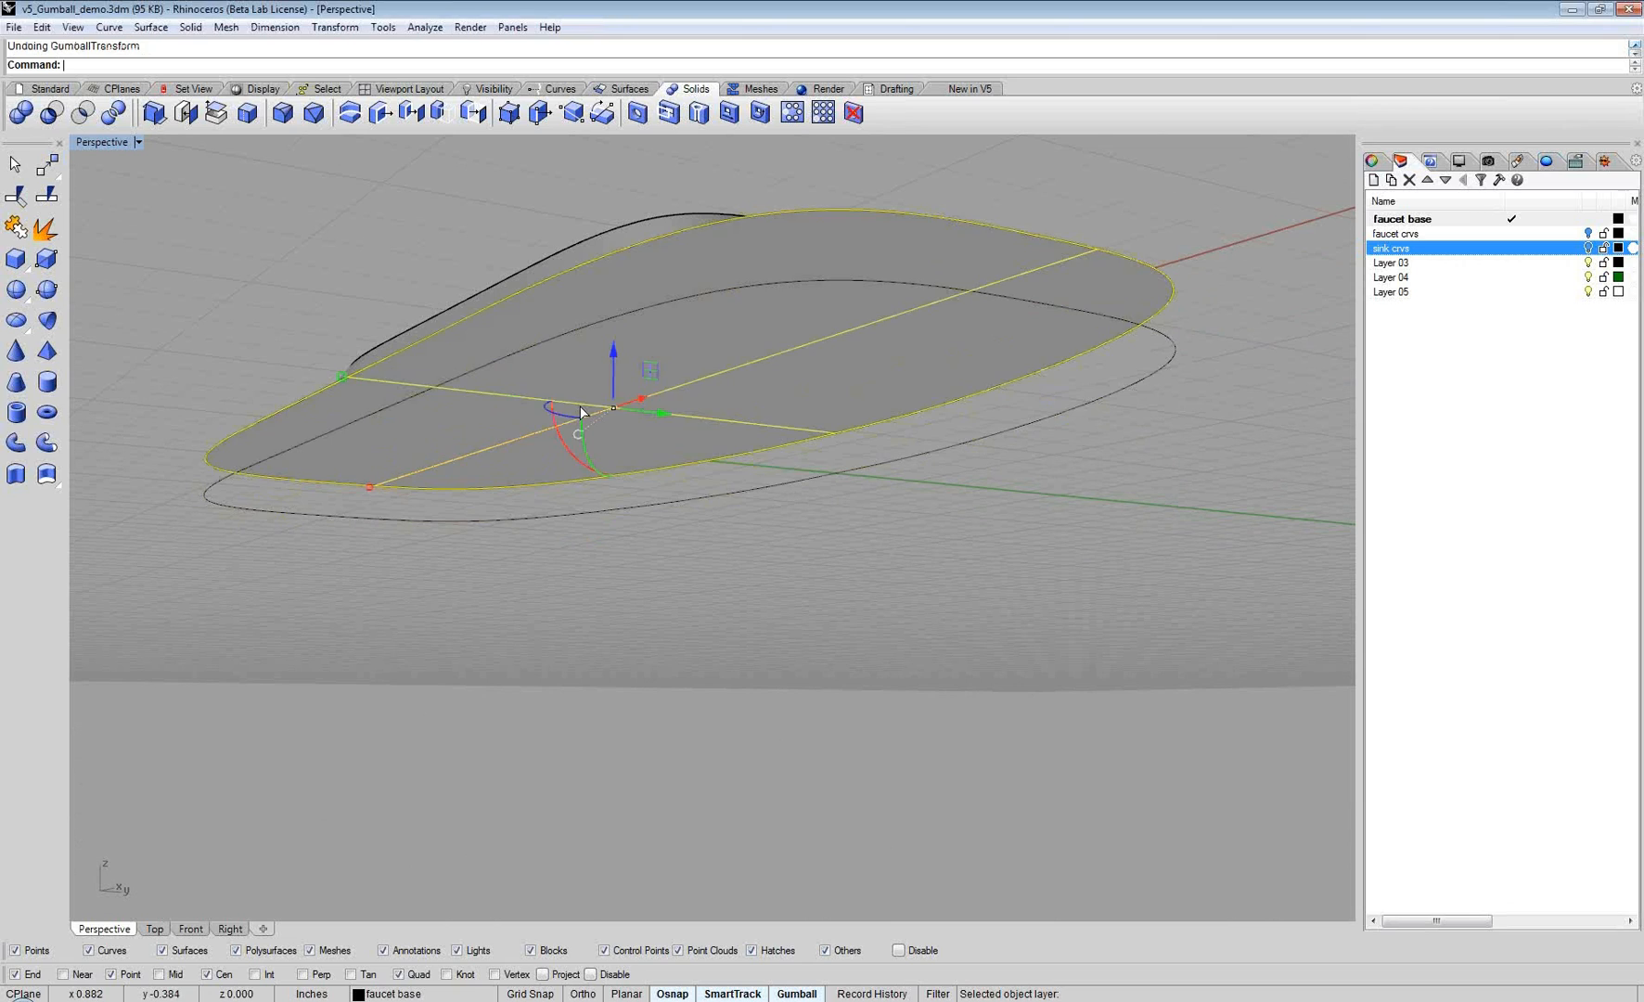
Step: Move the base's bottom face up exactly 0.1 in with the gumball
left_click(628, 410)
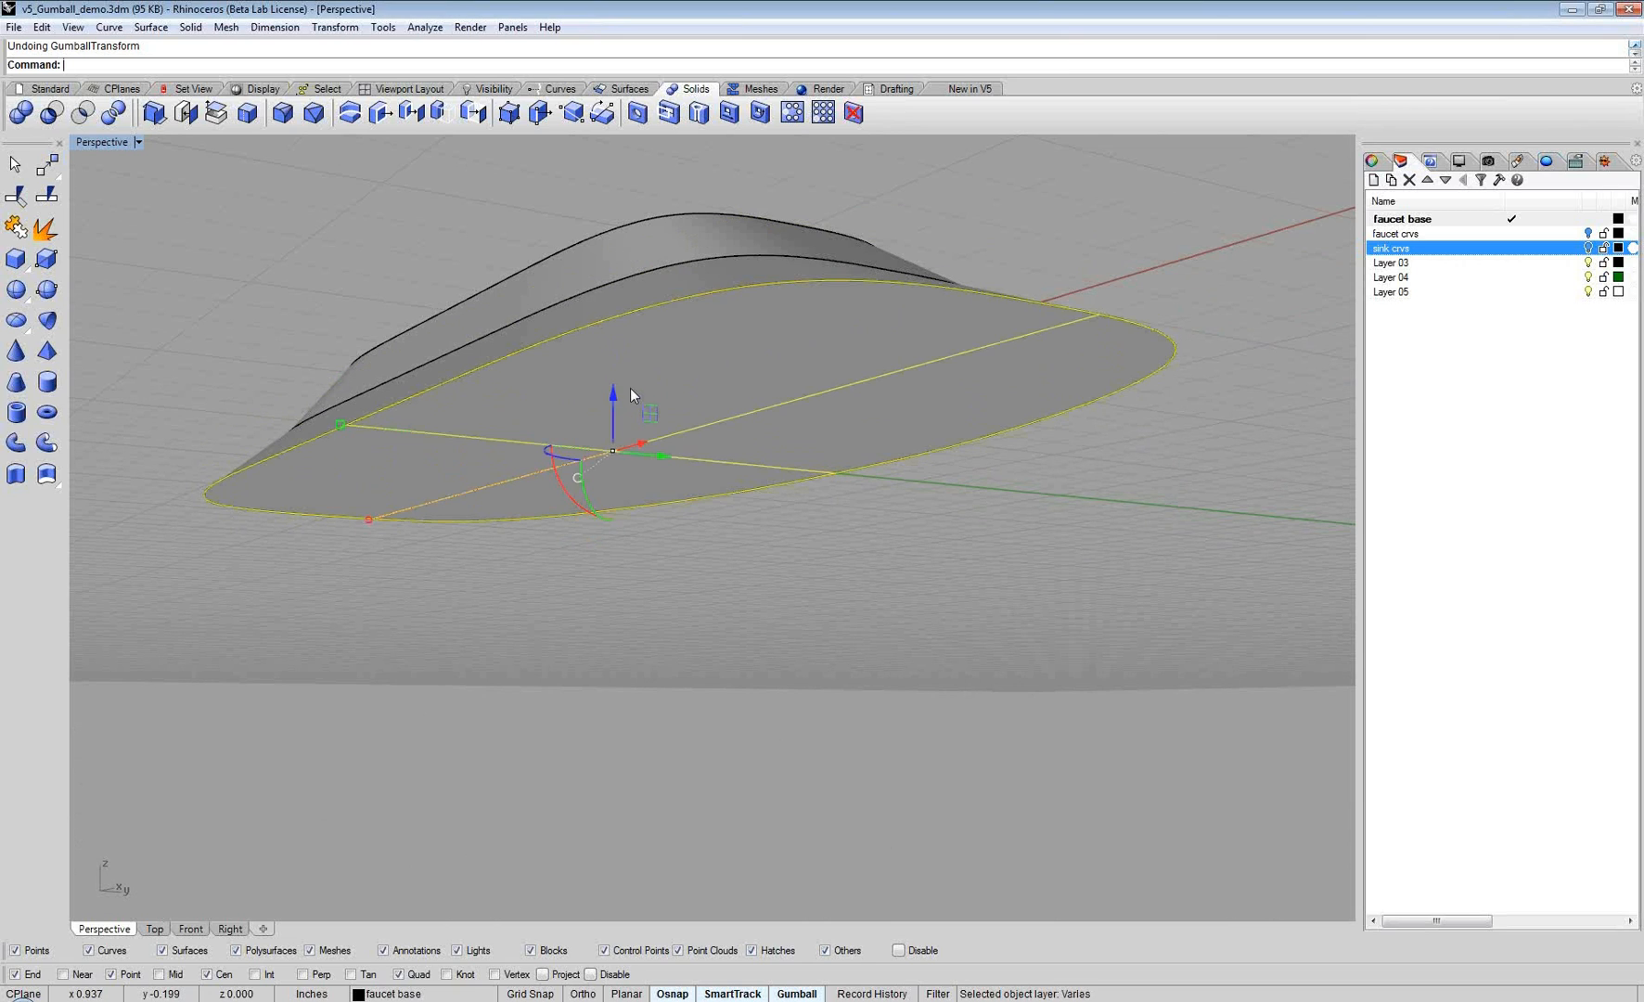
left_click(613, 396)
type(".1")
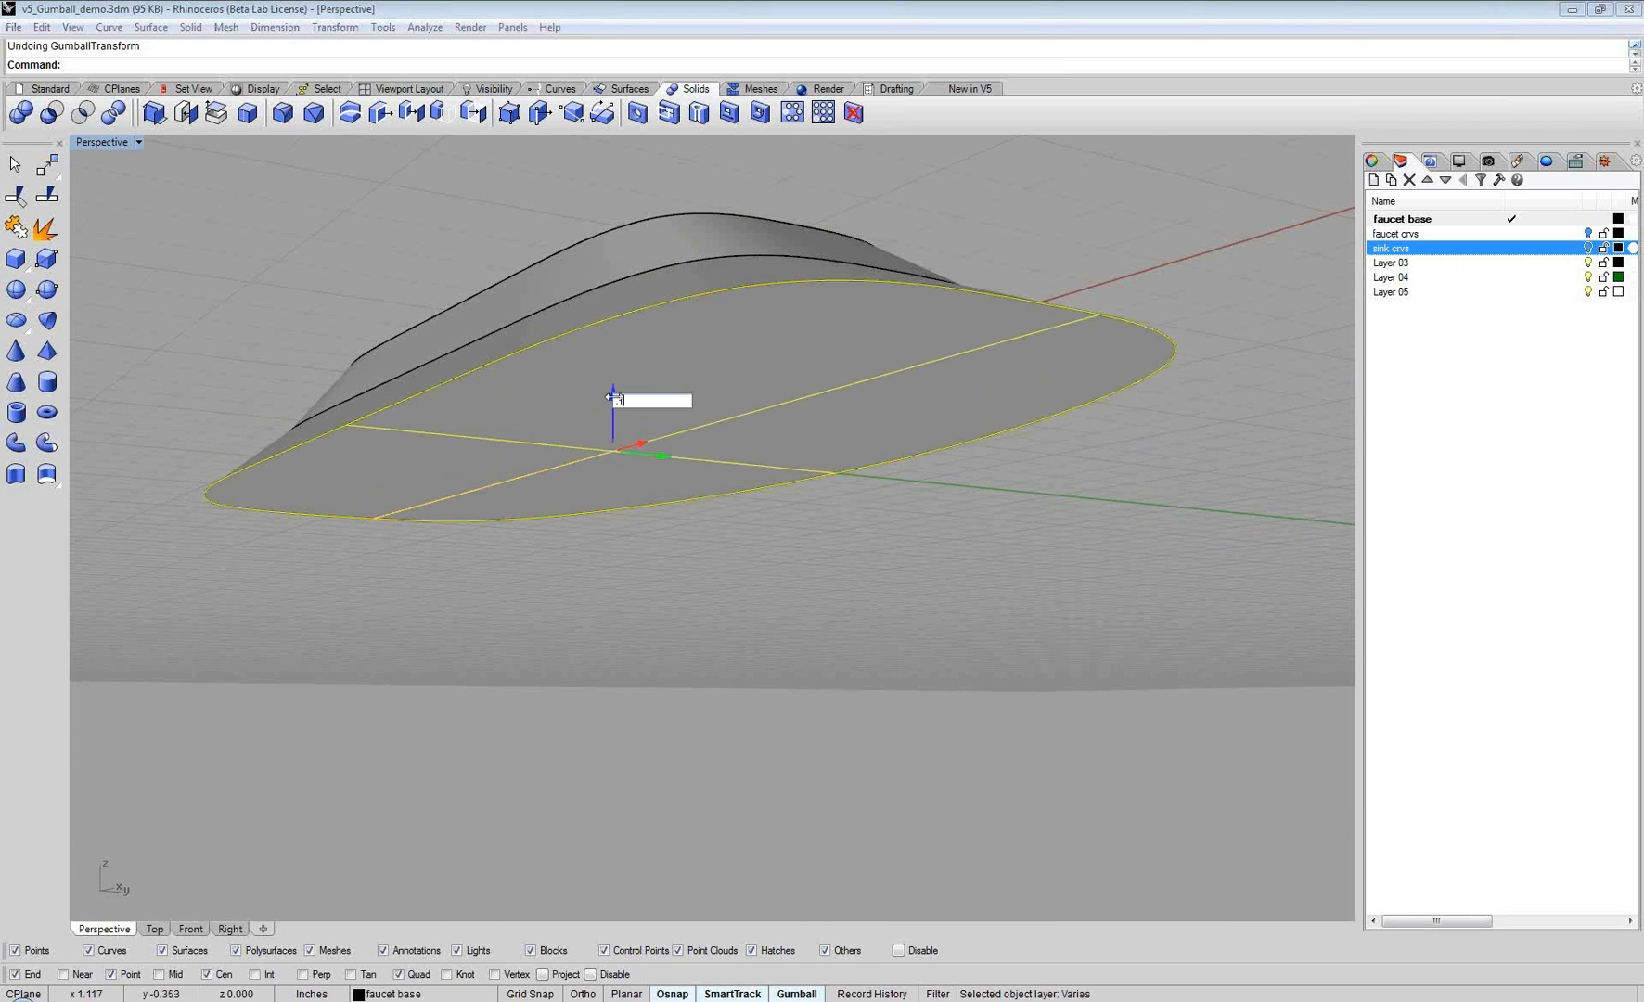
key("Return")
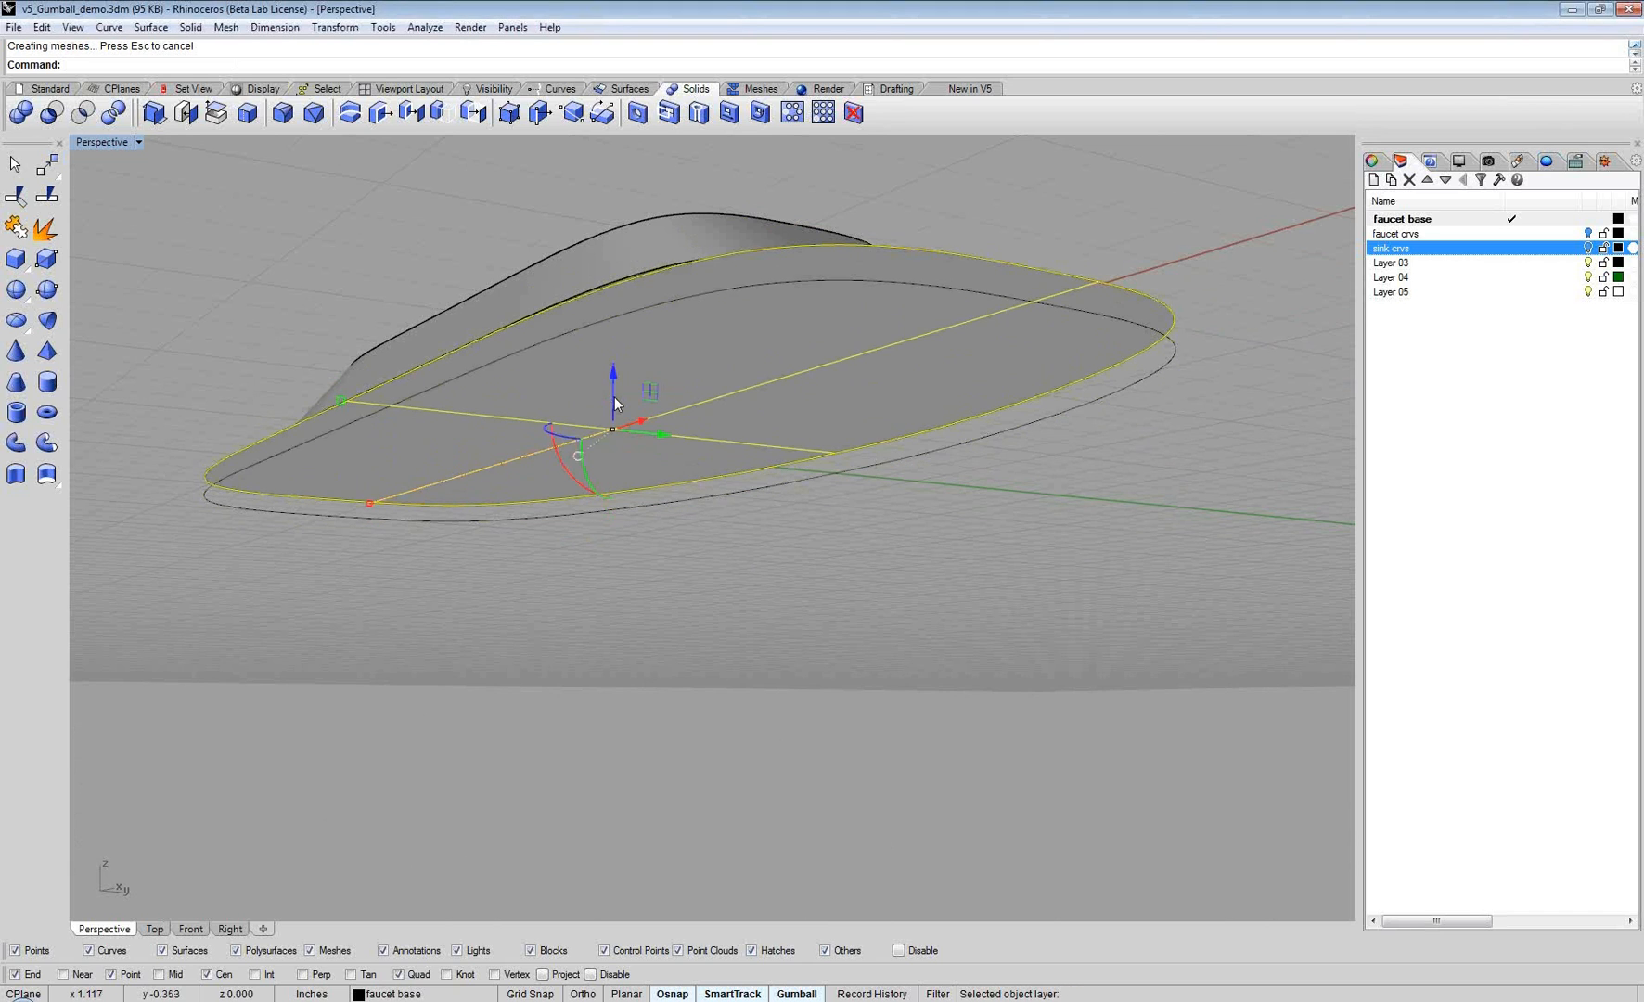
Step: Extrude the bottom face straight down 0.1 in with the gumball to give the base a vertical rim
right_click_drag(619, 305, 708, 475)
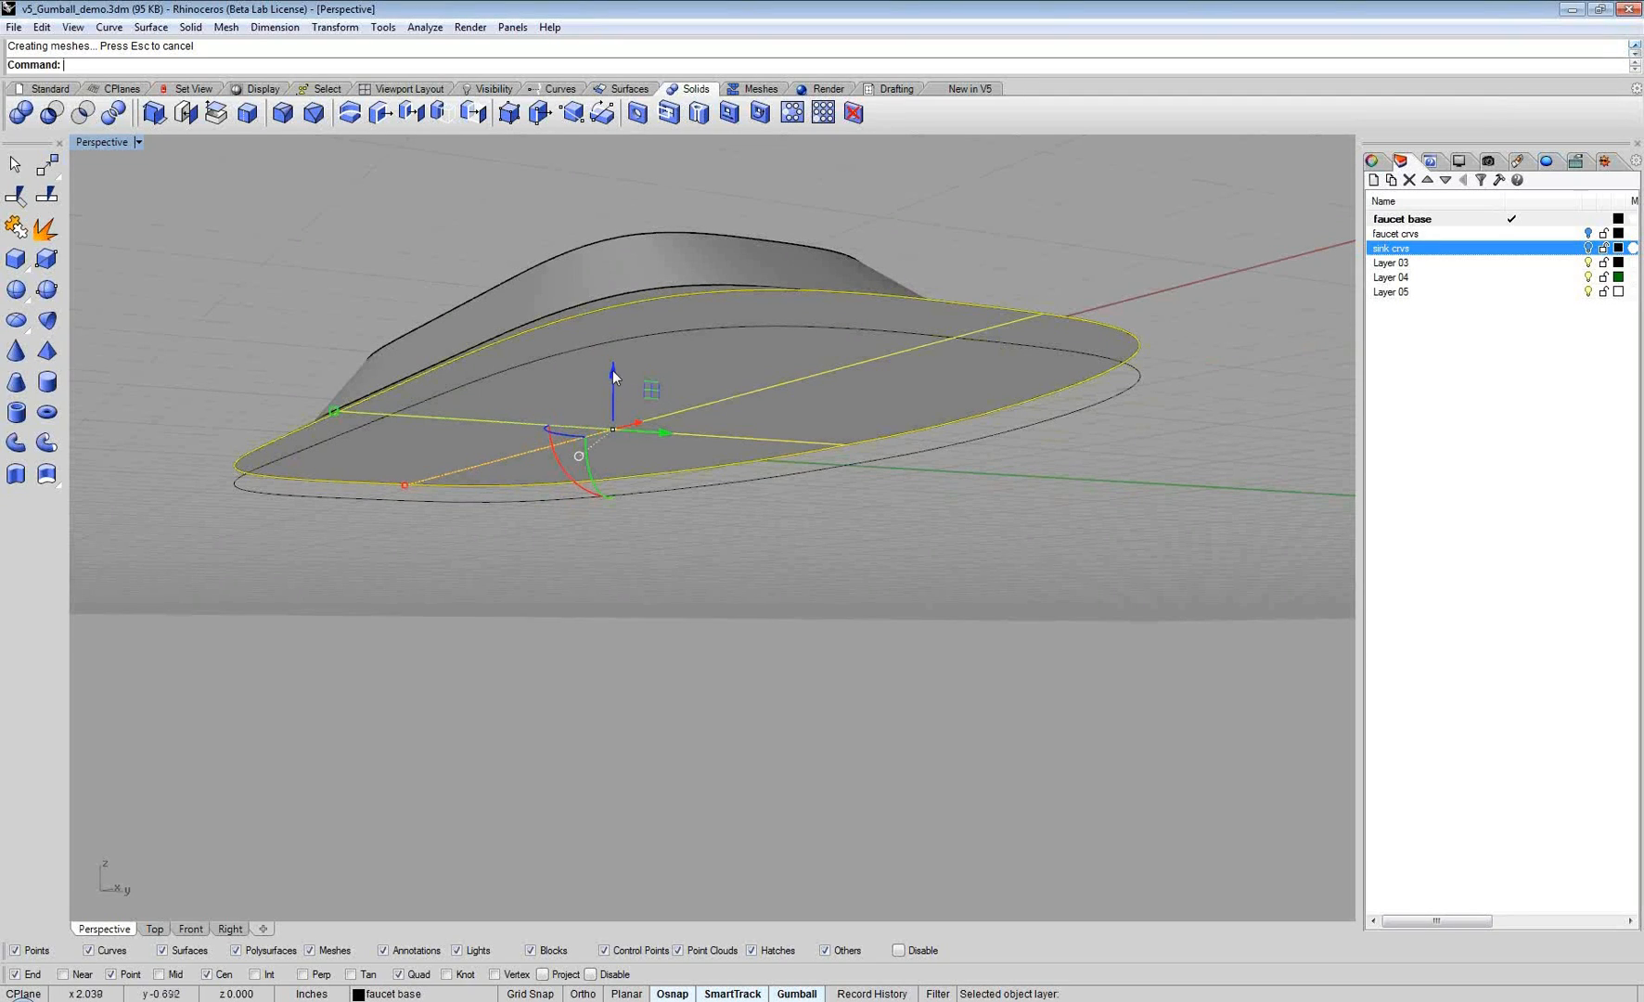
left_click_drag(613, 376, 616, 405)
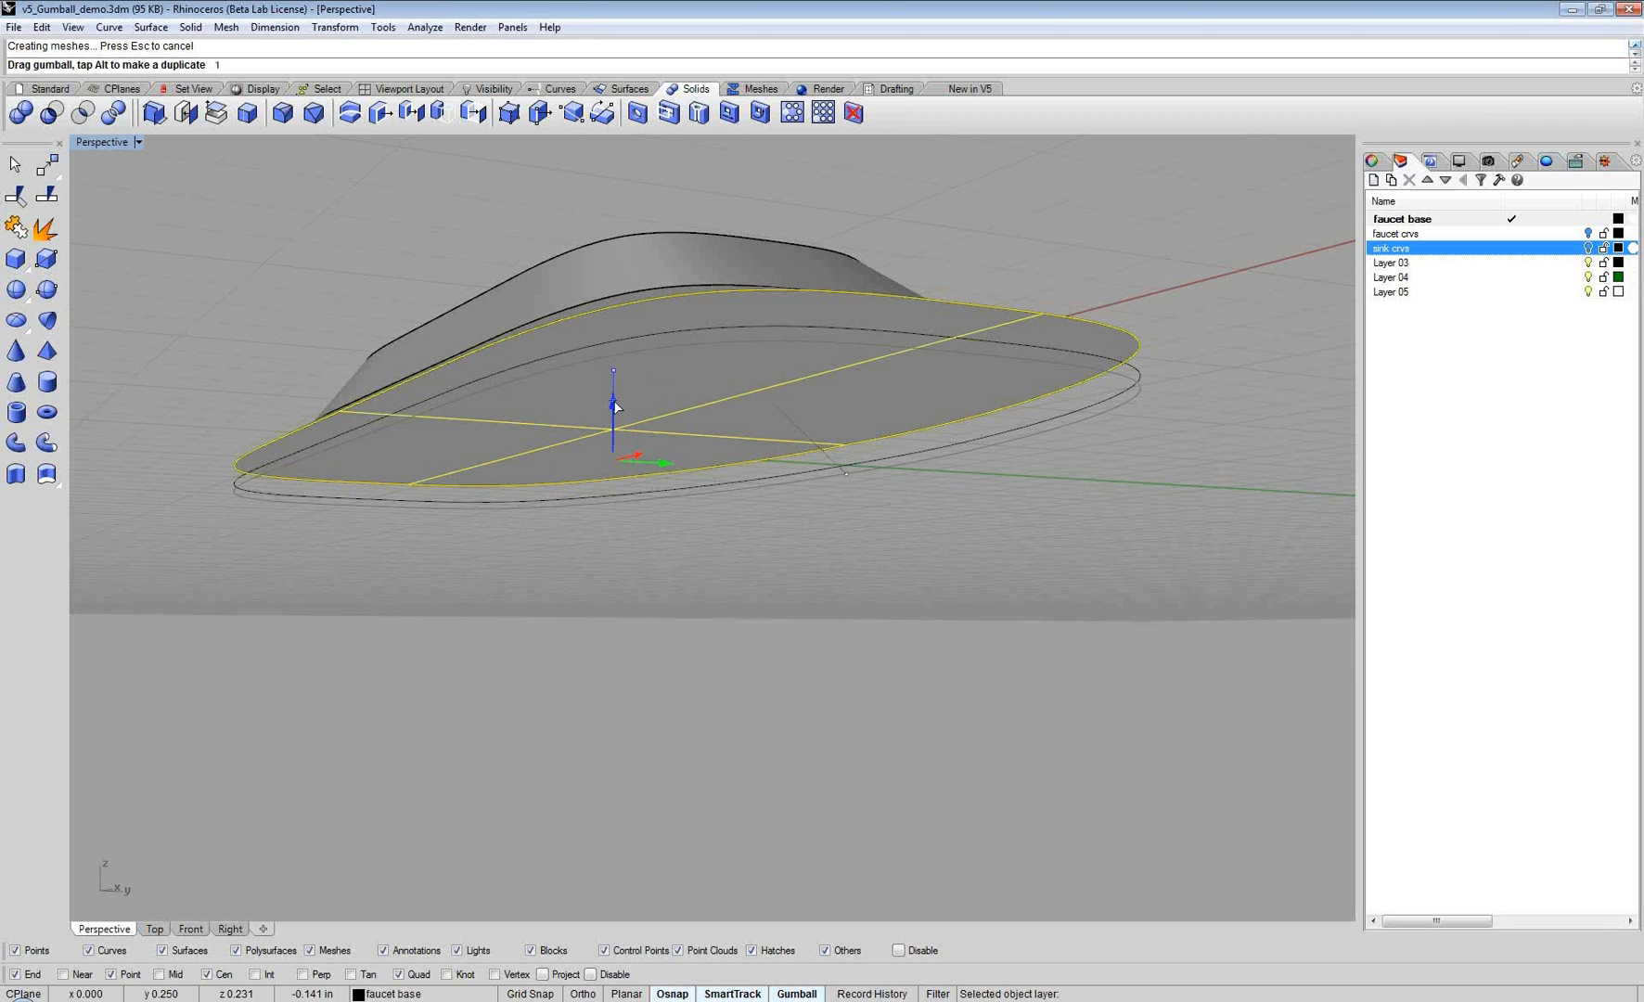
key("Return")
left_click_drag(625, 346, 640, 395)
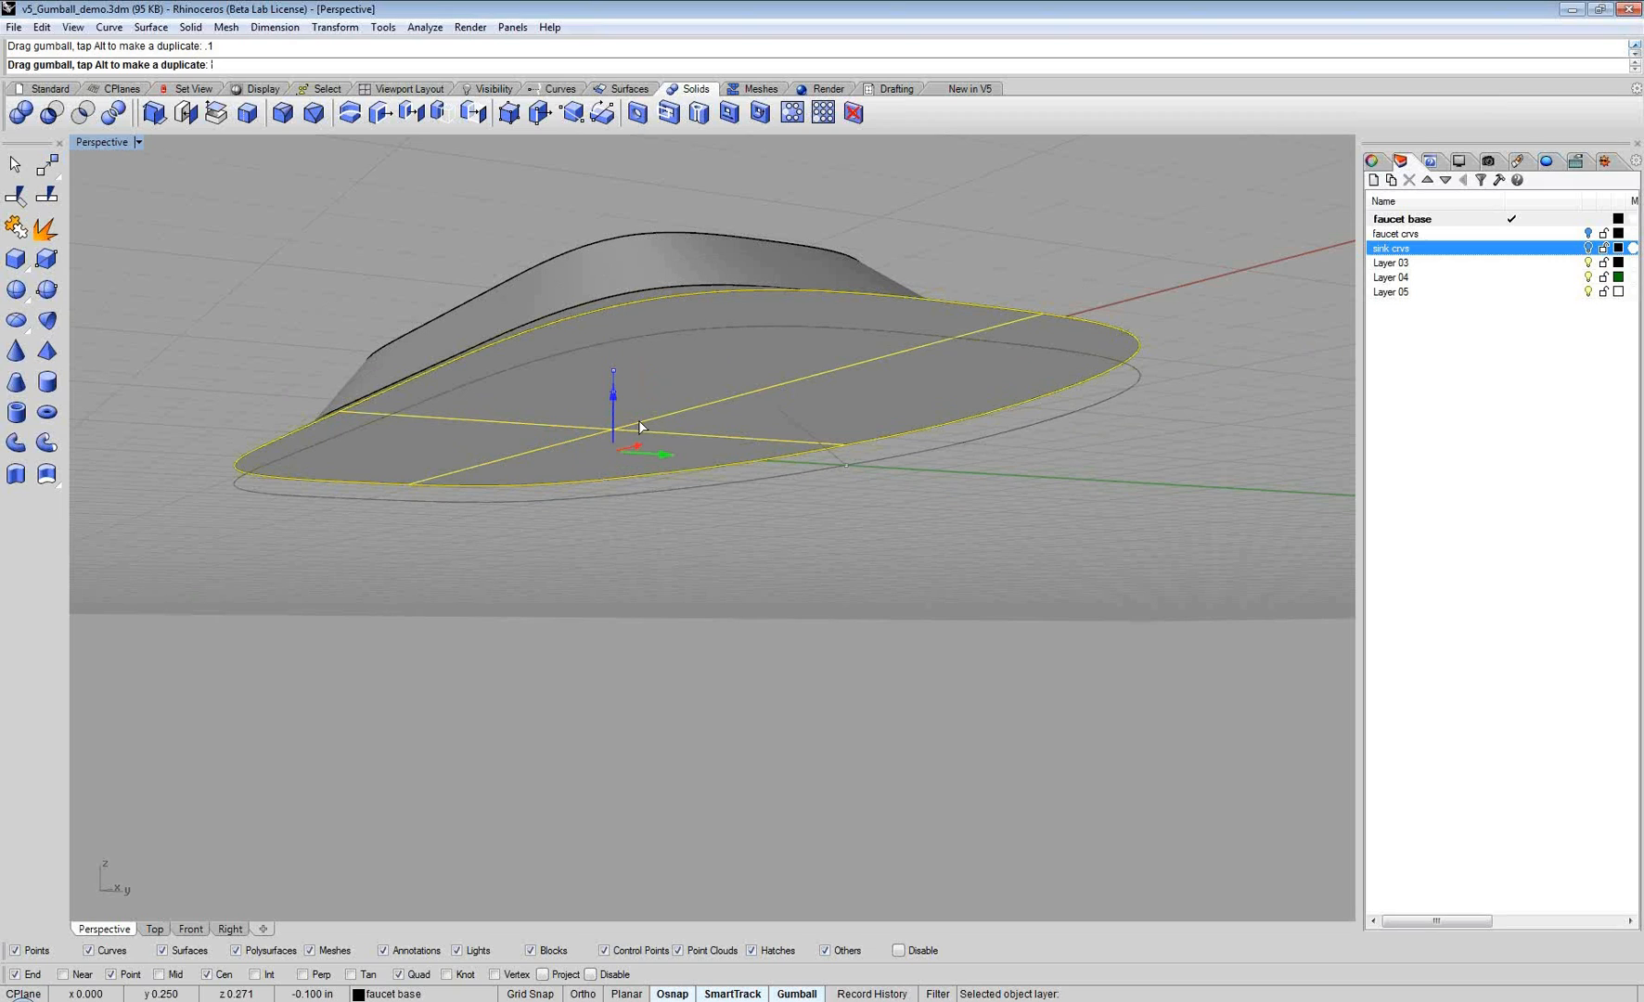
left_click_drag(639, 421, 638, 422)
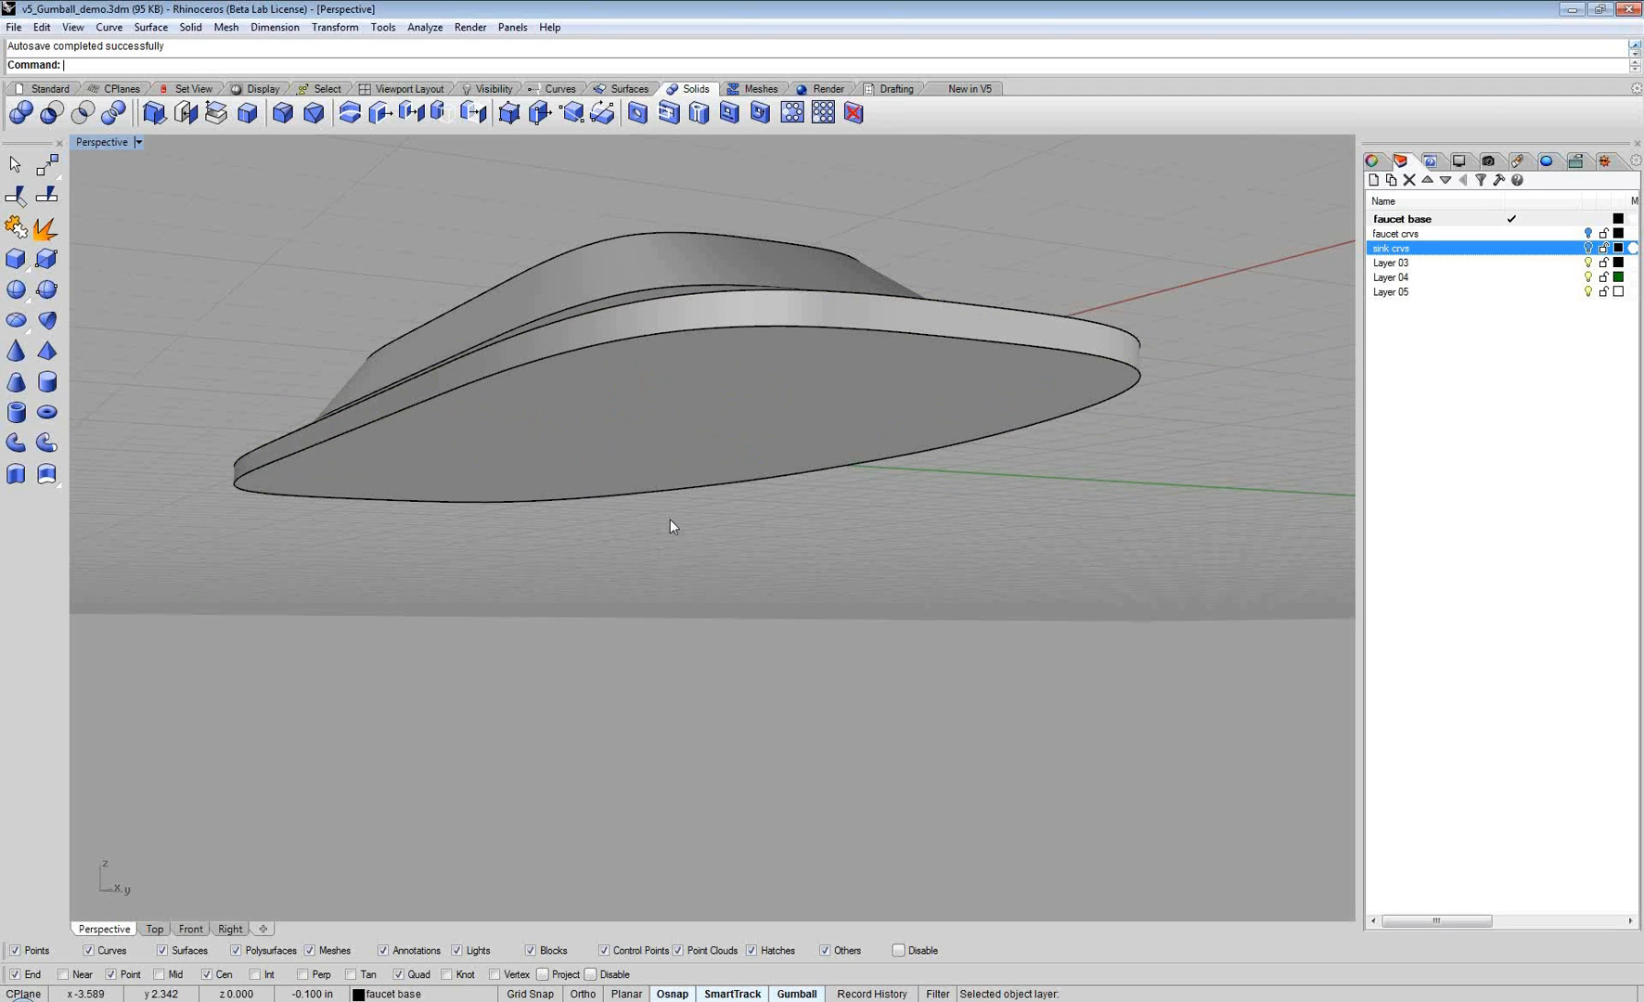
Step: Select the top rim face and the recess floor face of the faucet base together
right_click_drag(640, 429, 663, 465)
right_click_drag(594, 379, 573, 341)
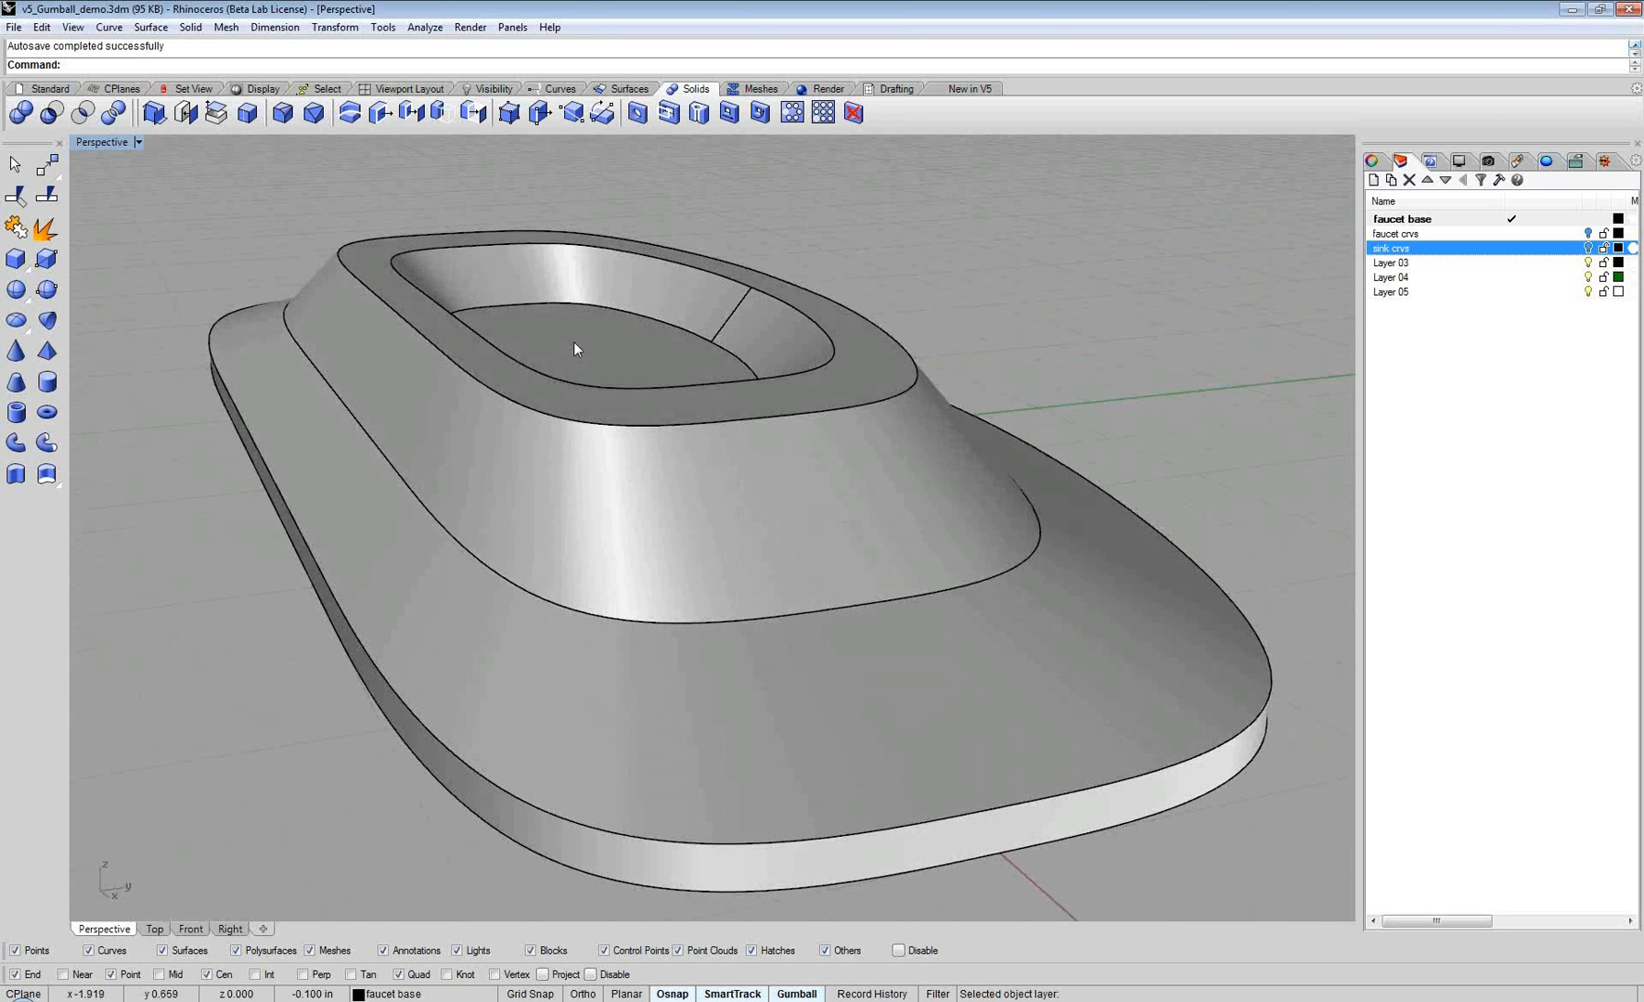
left_click(573, 344)
left_click(372, 262, "shift")
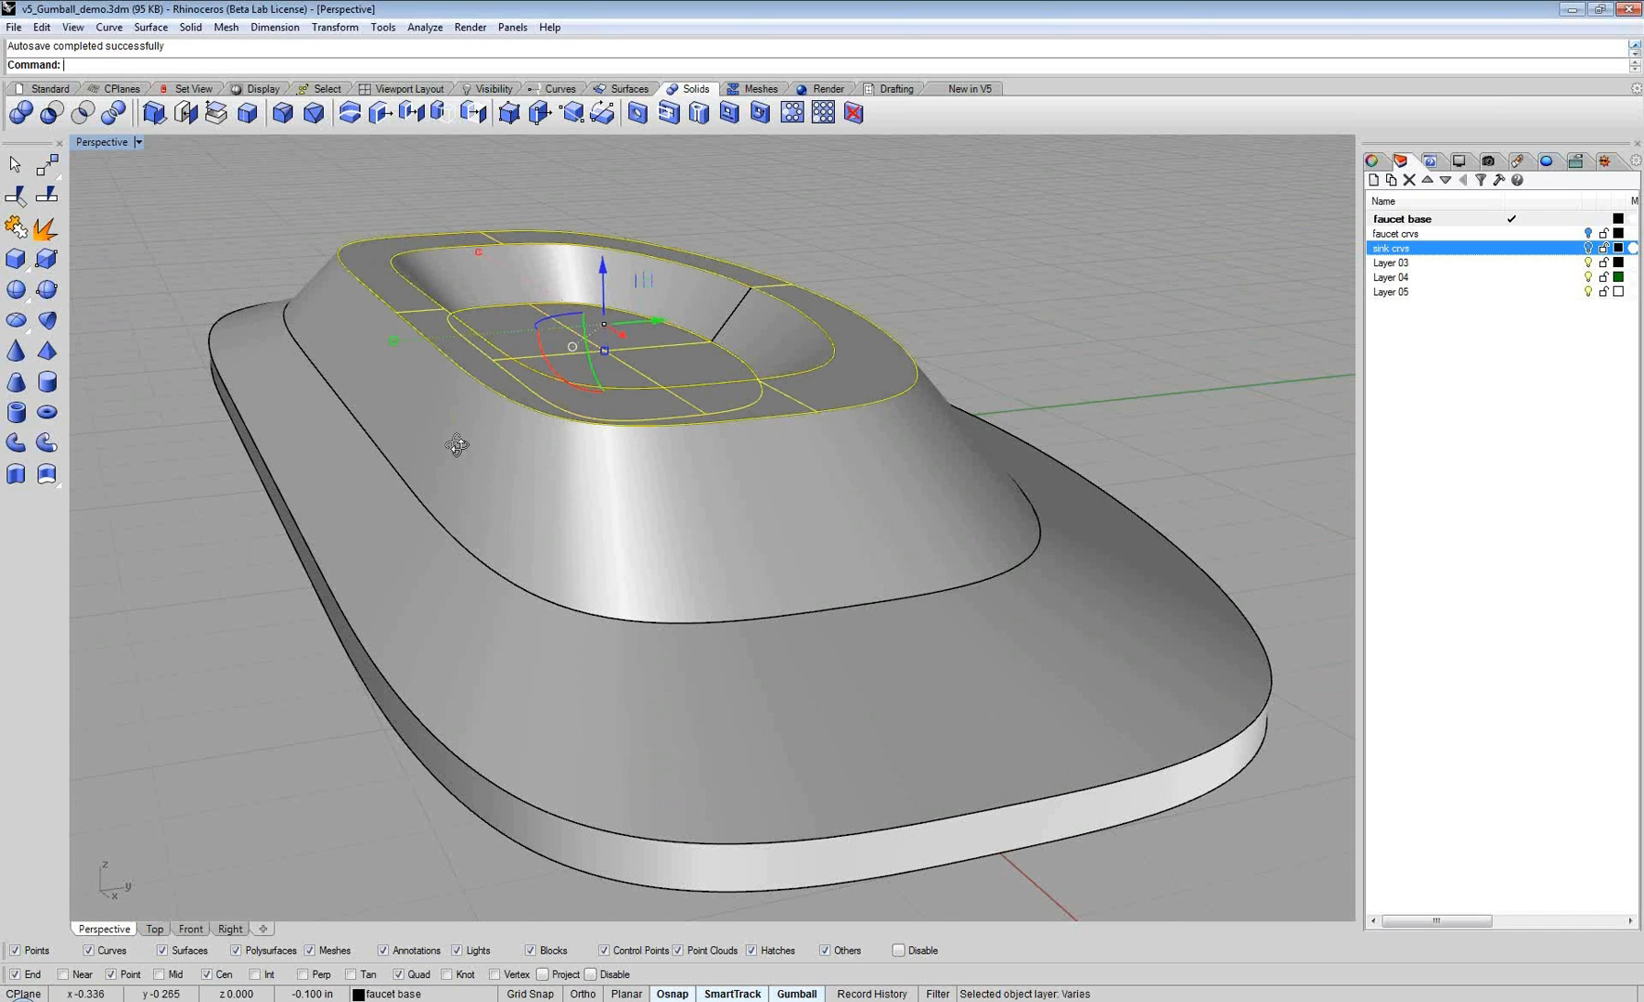
right_click_drag(456, 446, 408, 473)
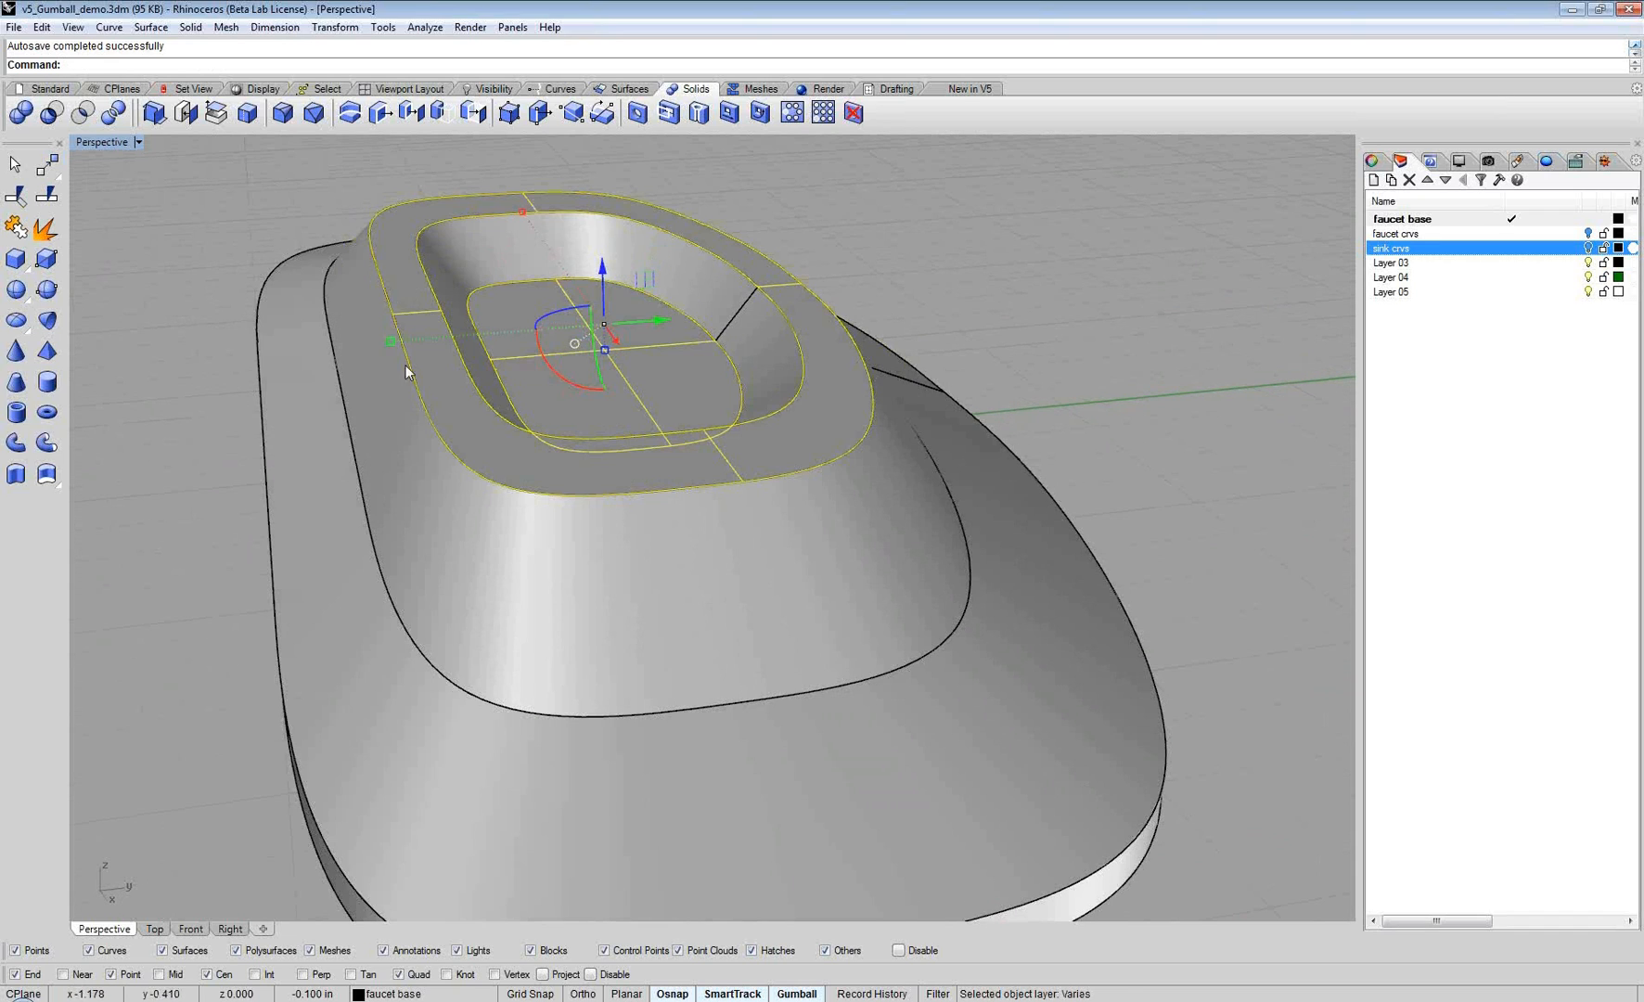
left_click(404, 281, "ctrl")
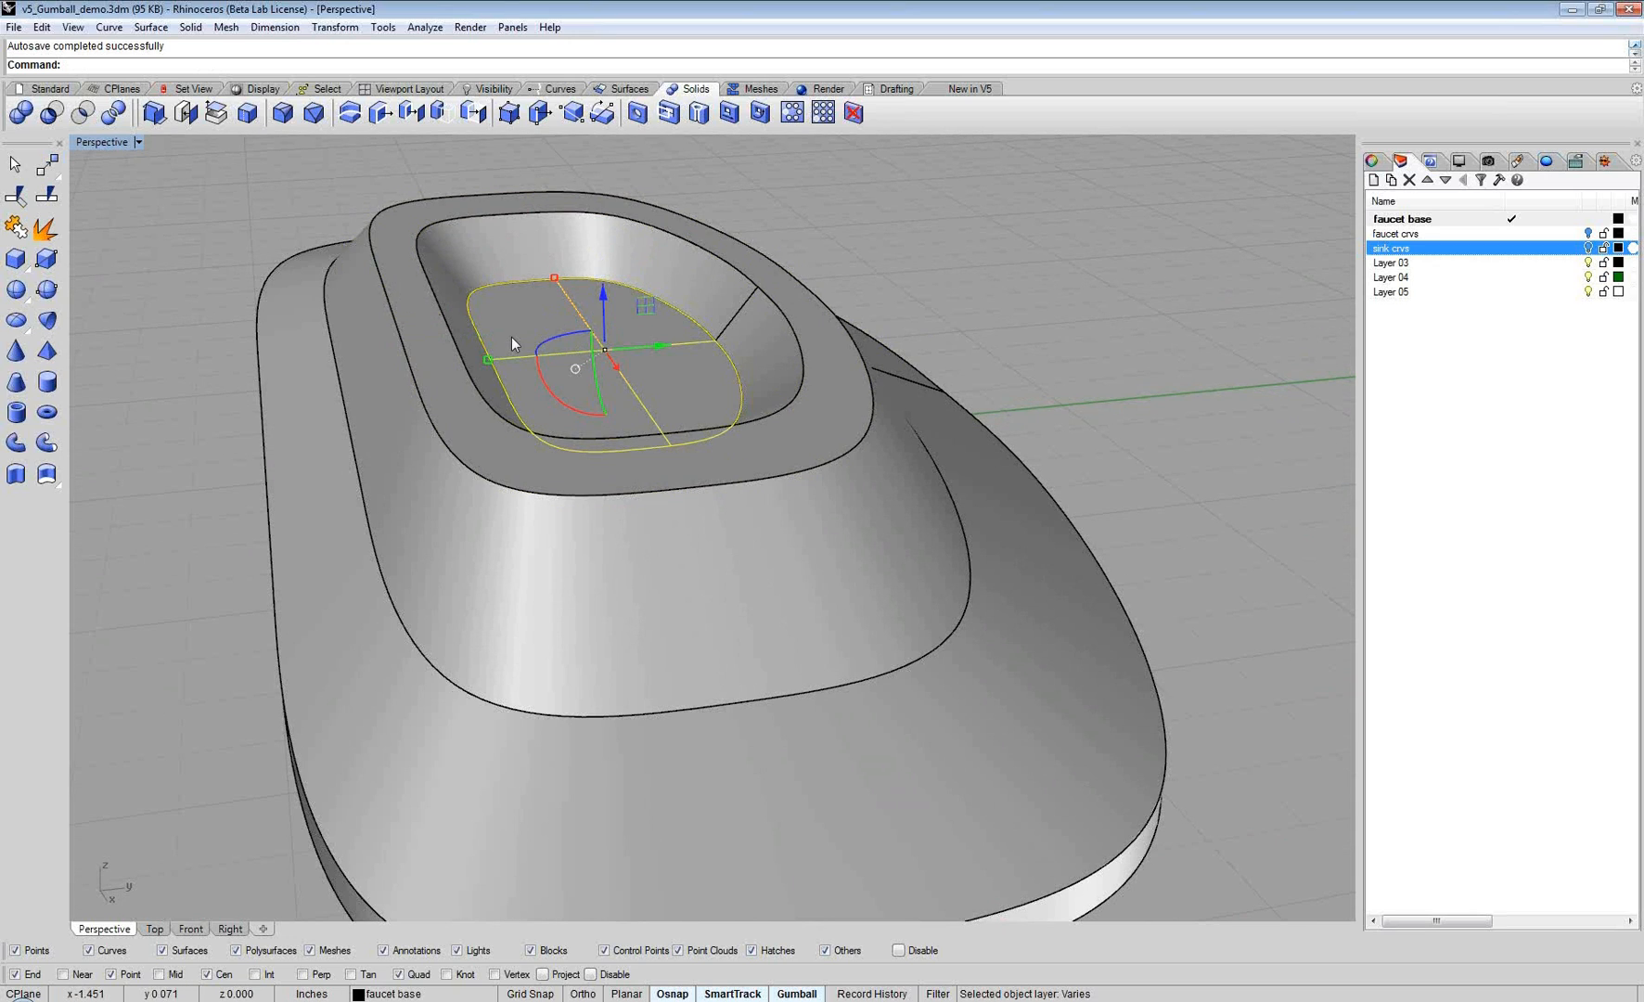
left_click(511, 317, "ctrl")
left_click(420, 291)
left_click(528, 356, "shift")
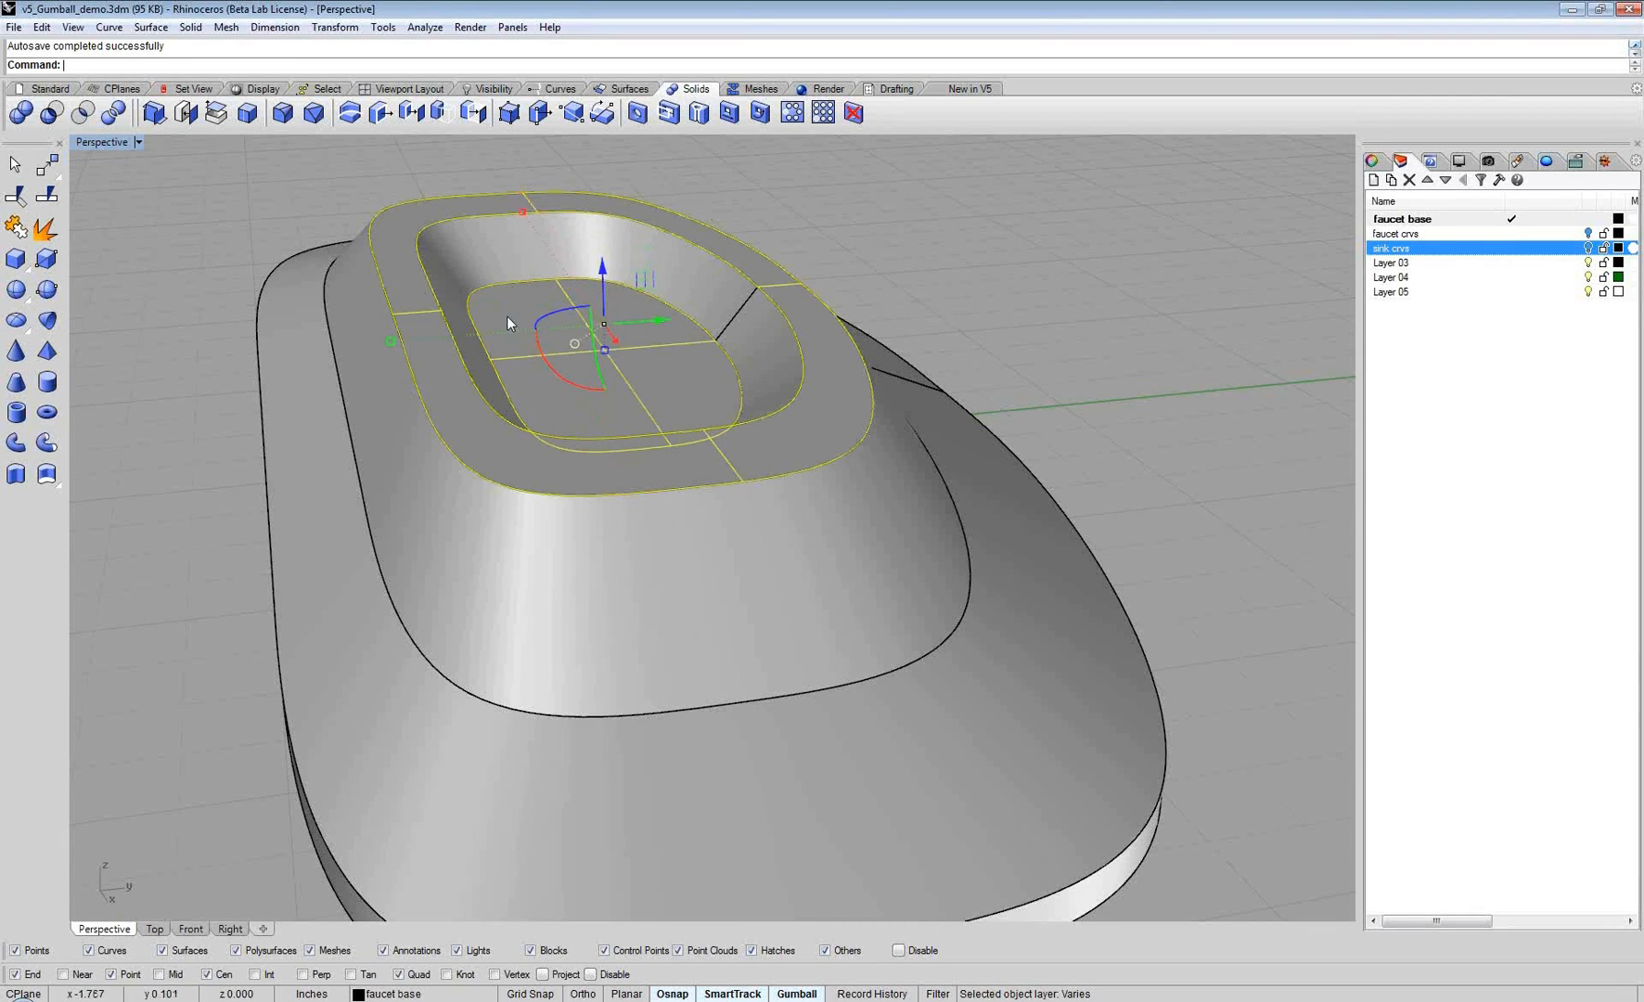
left_click(502, 310, "ctrl")
left_click(405, 267, "ctrl")
left_click(533, 331)
left_click(421, 294, "shift")
Step: Tilt the selected top rim and recess floor faces about 12.6 degrees with the gumball
right_click_drag(570, 411, 548, 362)
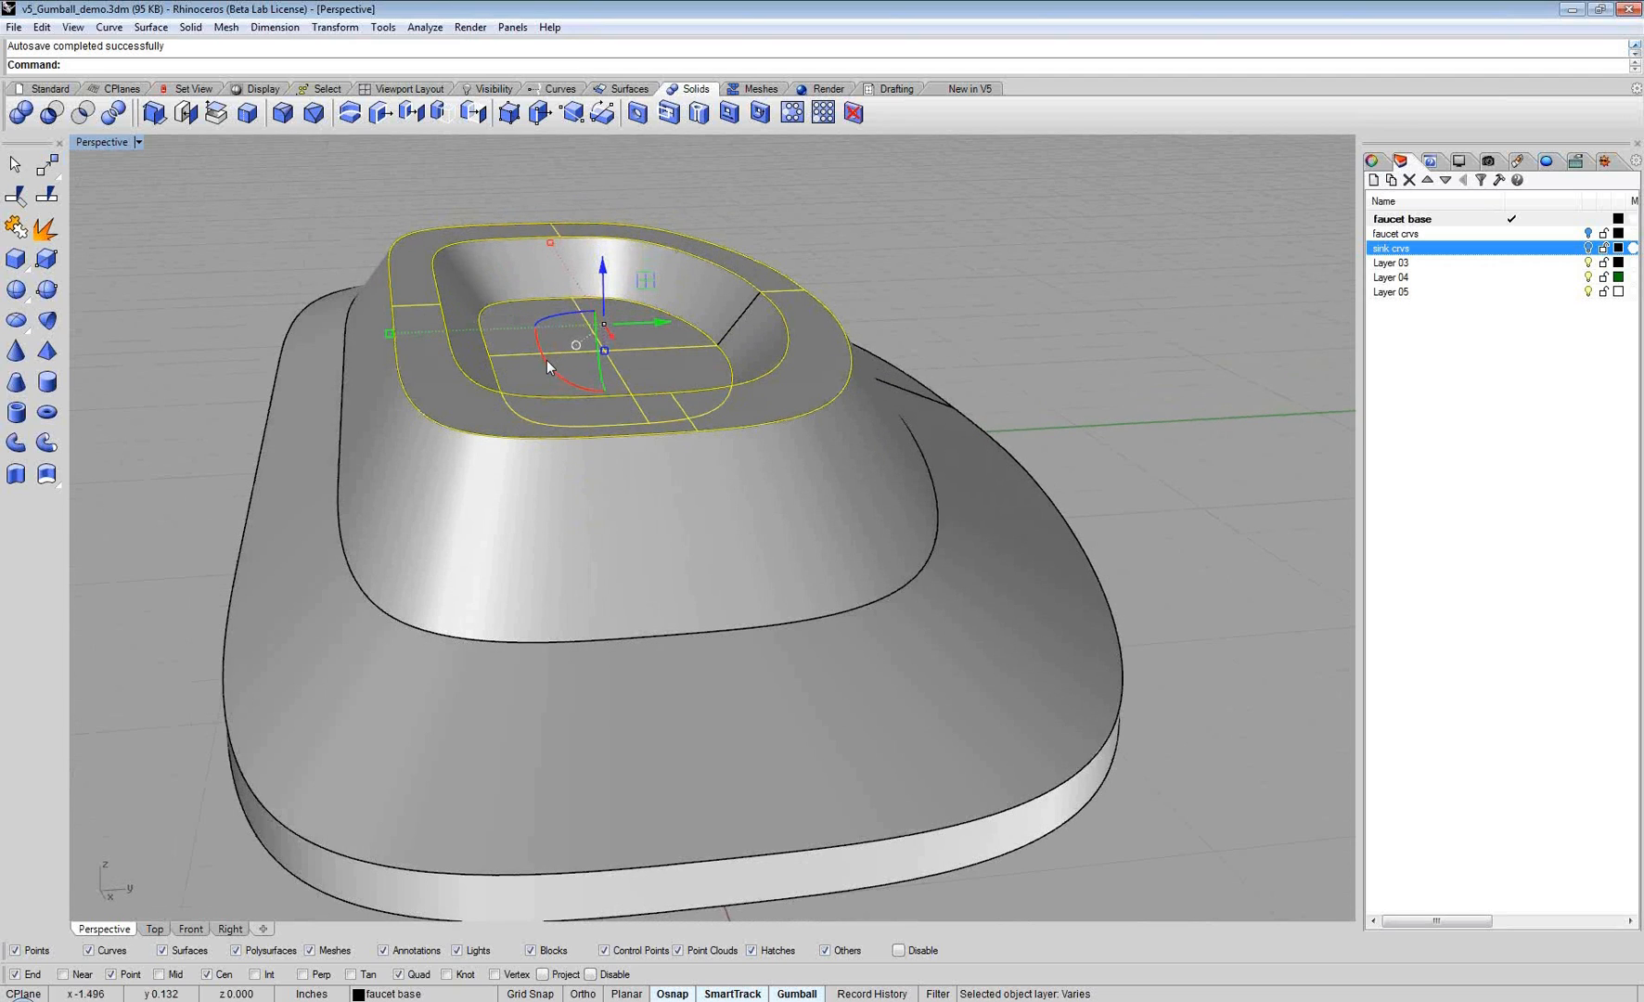
left_click_drag(547, 360, 562, 395)
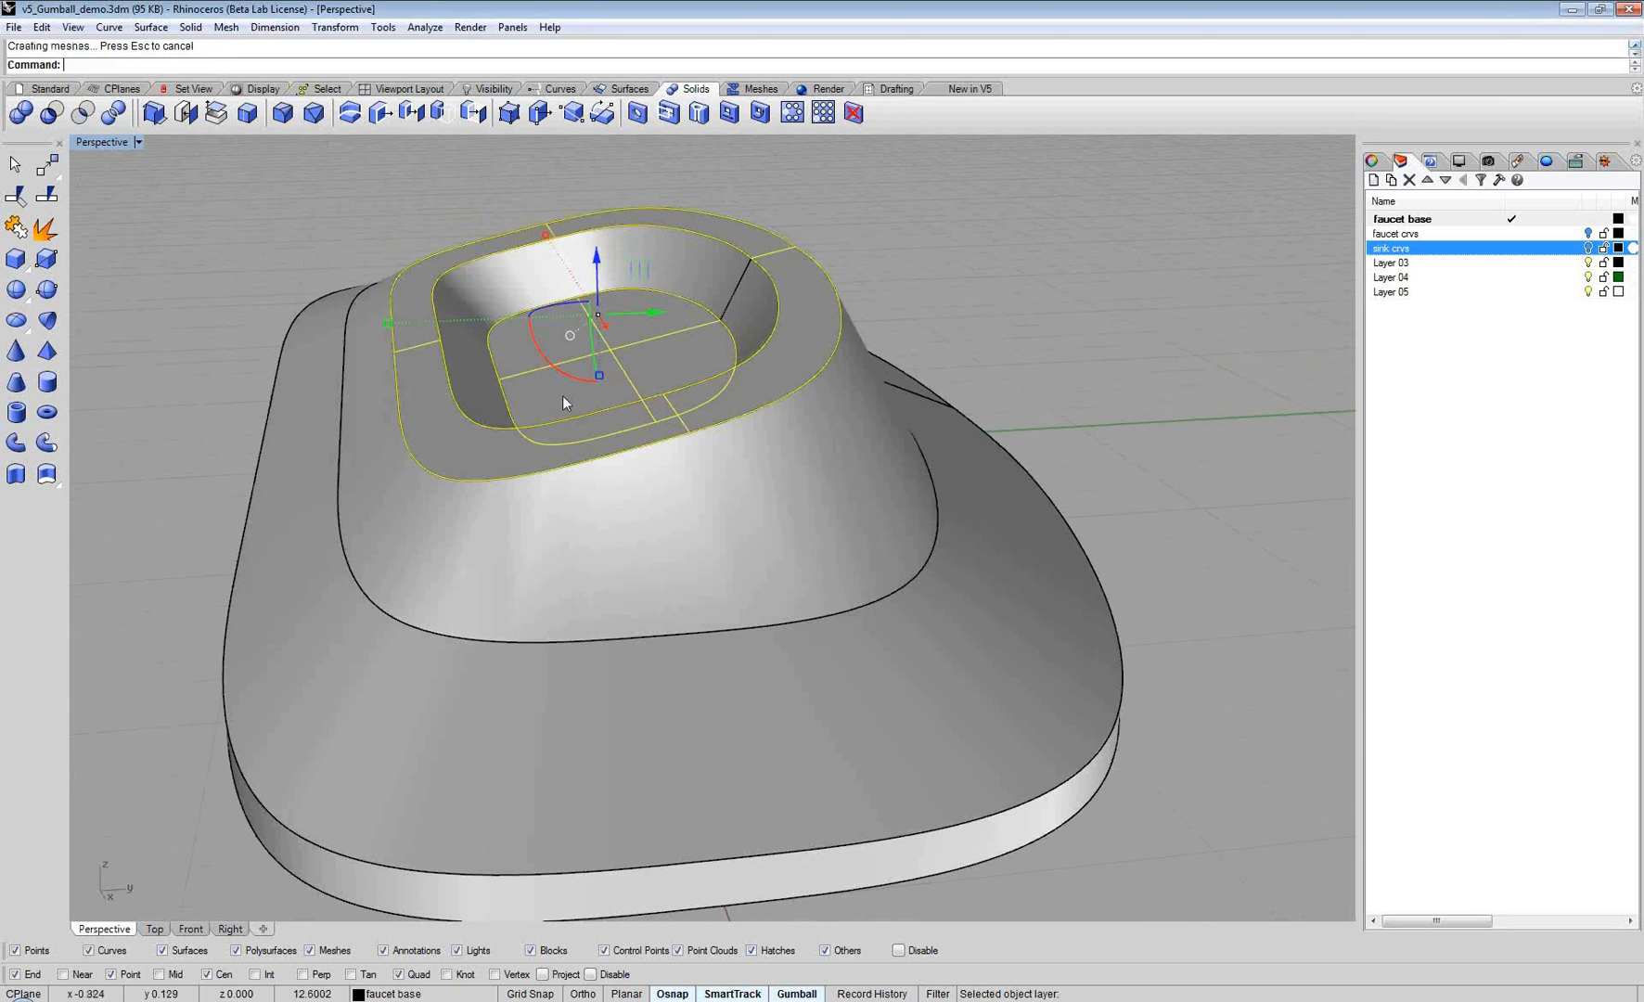
right_click_drag(562, 395, 501, 249)
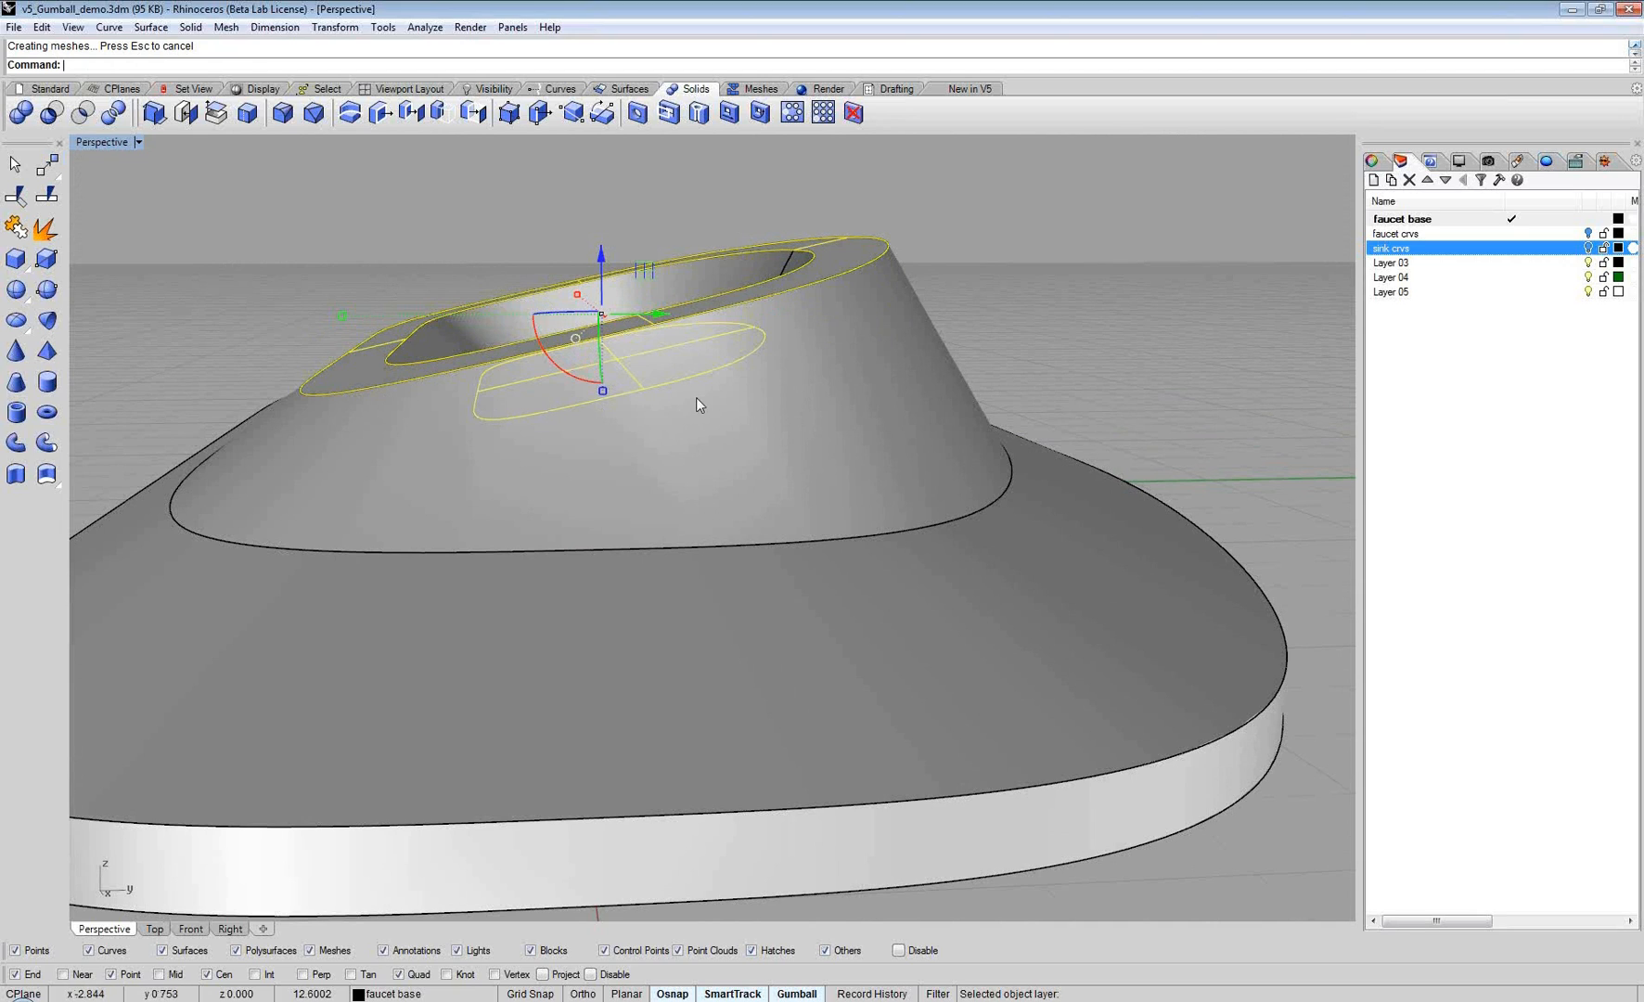
Step: Align the gumball to the object and move the tilted faces along its axes, ending with a move of about 0.09 in
left_click(575, 340)
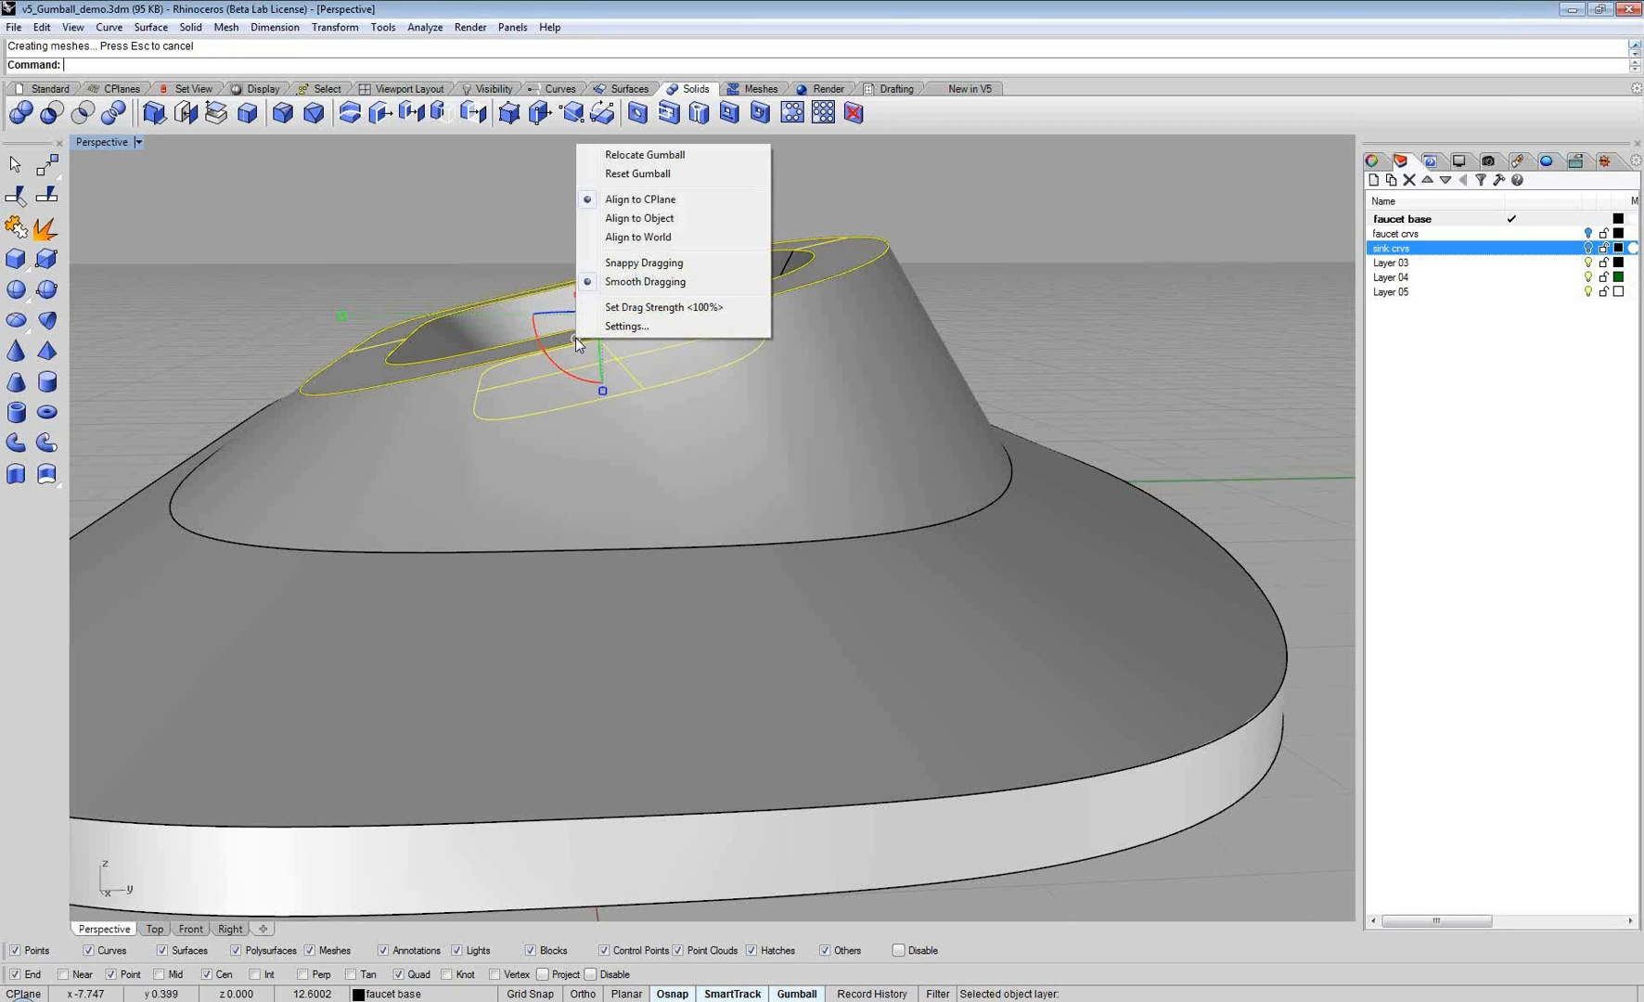
left_click(654, 218)
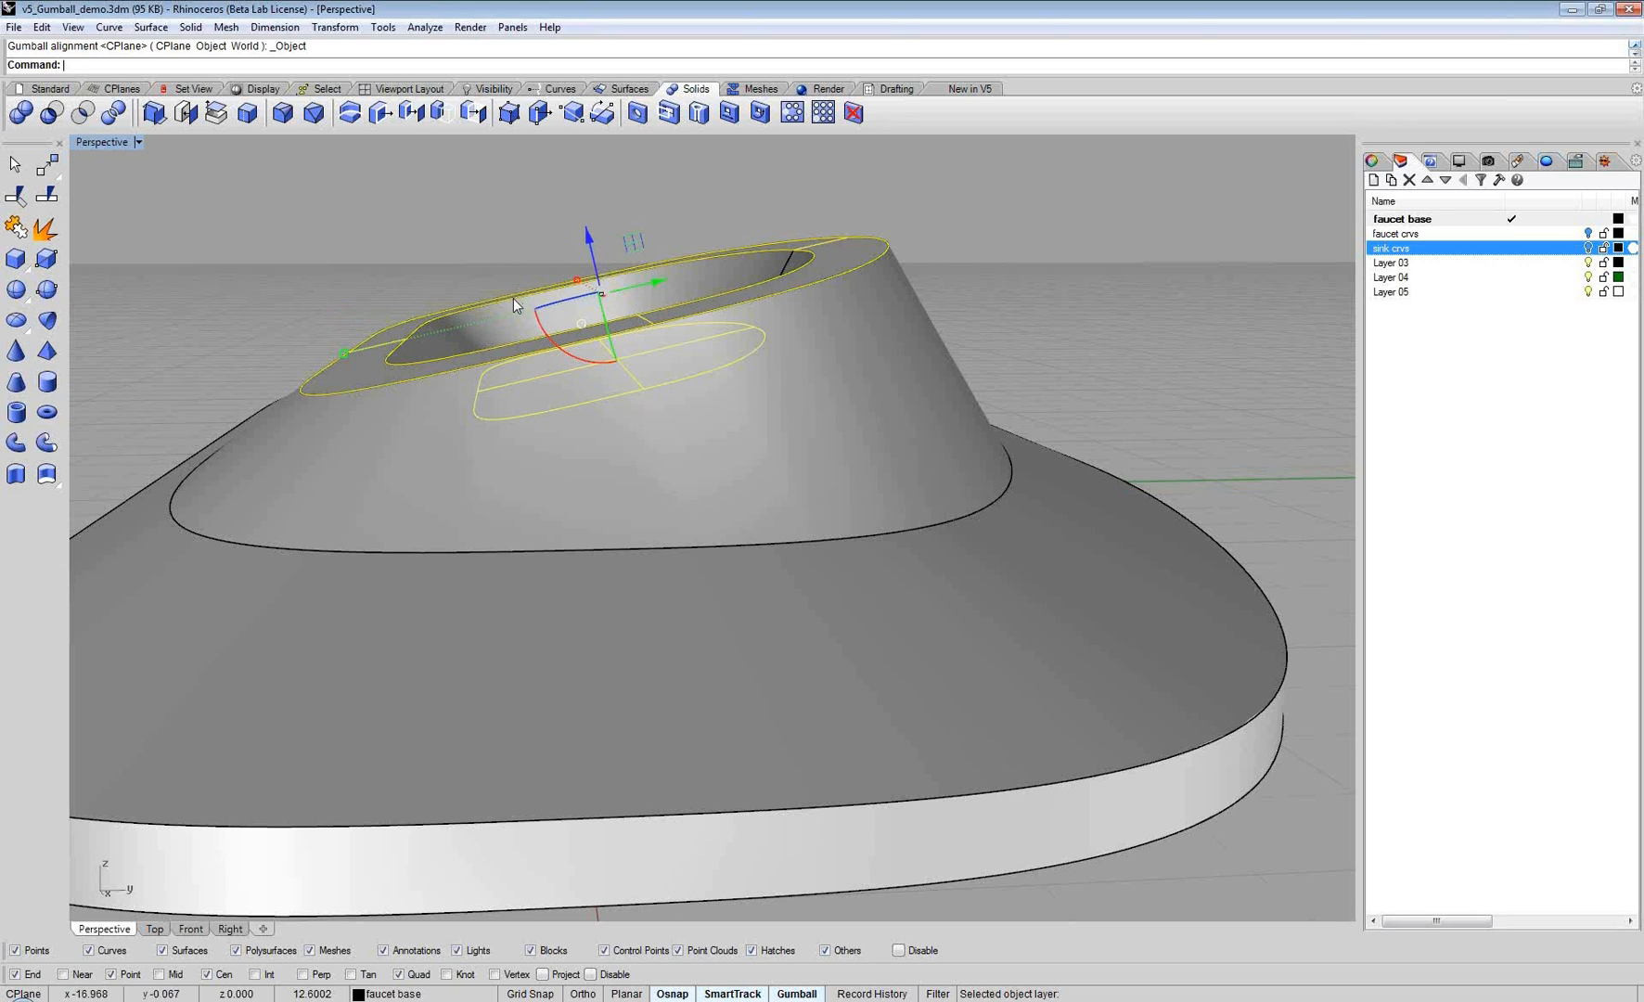
right_click_drag(512, 298, 533, 322)
left_click_drag(660, 277, 629, 361)
mouse_move(629, 361)
right_mouse_down()
mouse_move(682, 337)
mouse_move(656, 352)
right_mouse_up()
left_click_drag(574, 250, 547, 304)
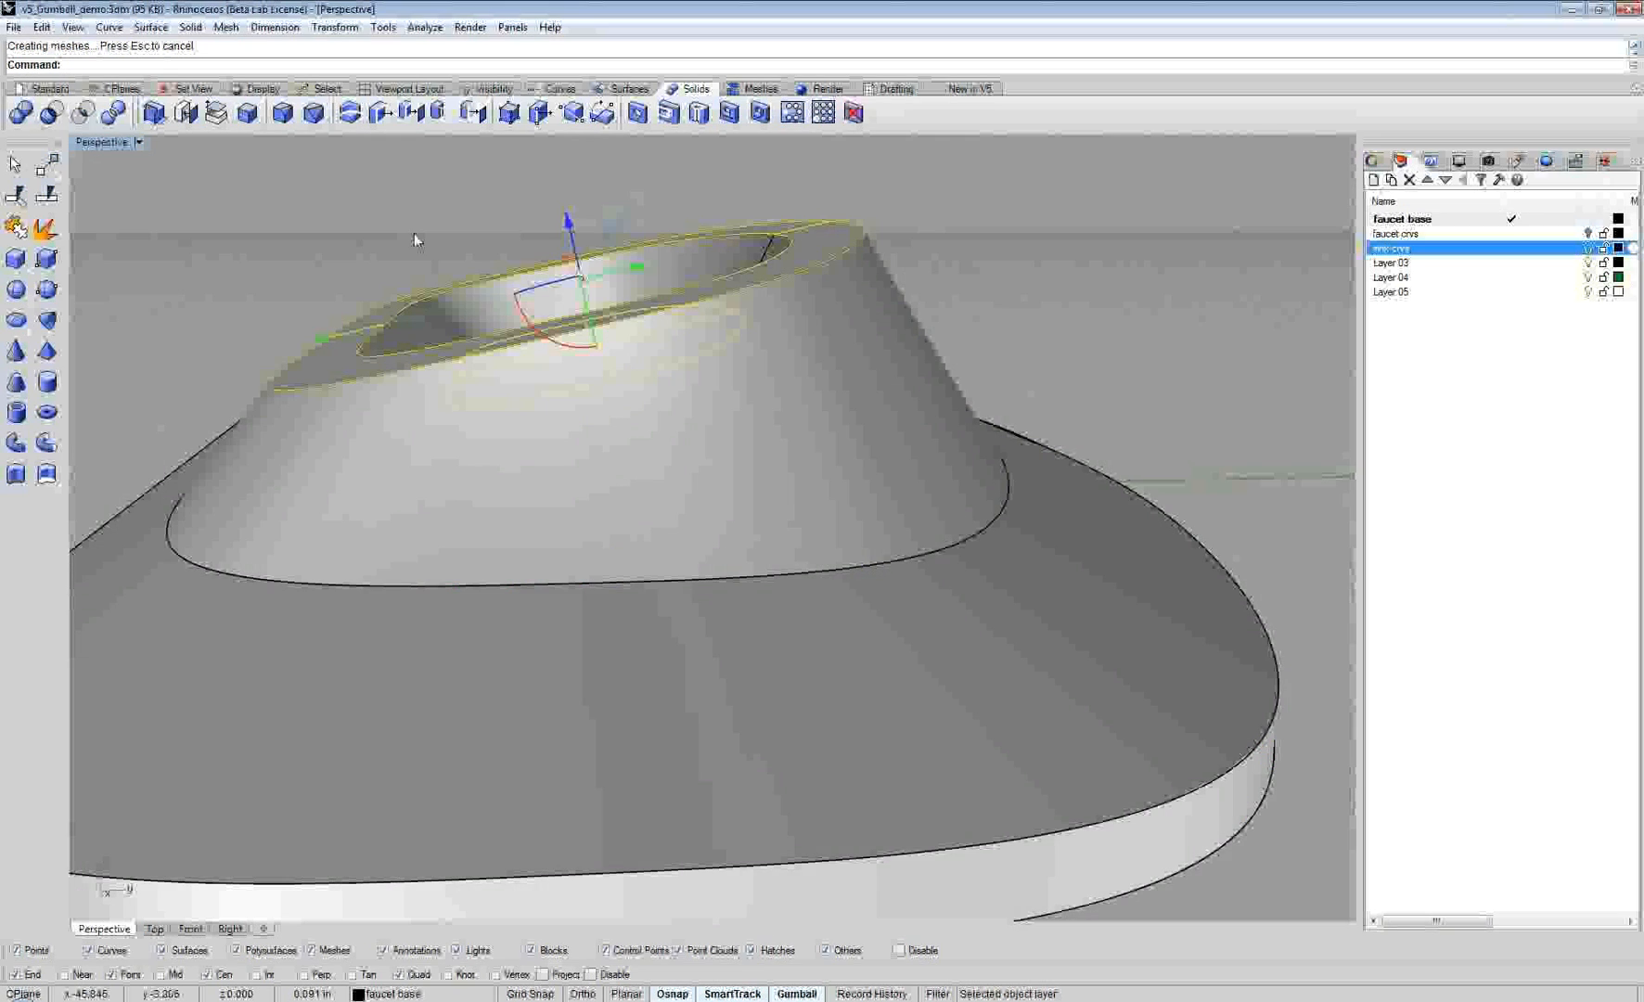
Step: Move the tilted rim and recess floor faces about 0.06 in along their normal and about 0.02 in along the gumball's green axis
right_click_drag(439, 241, 388, 179)
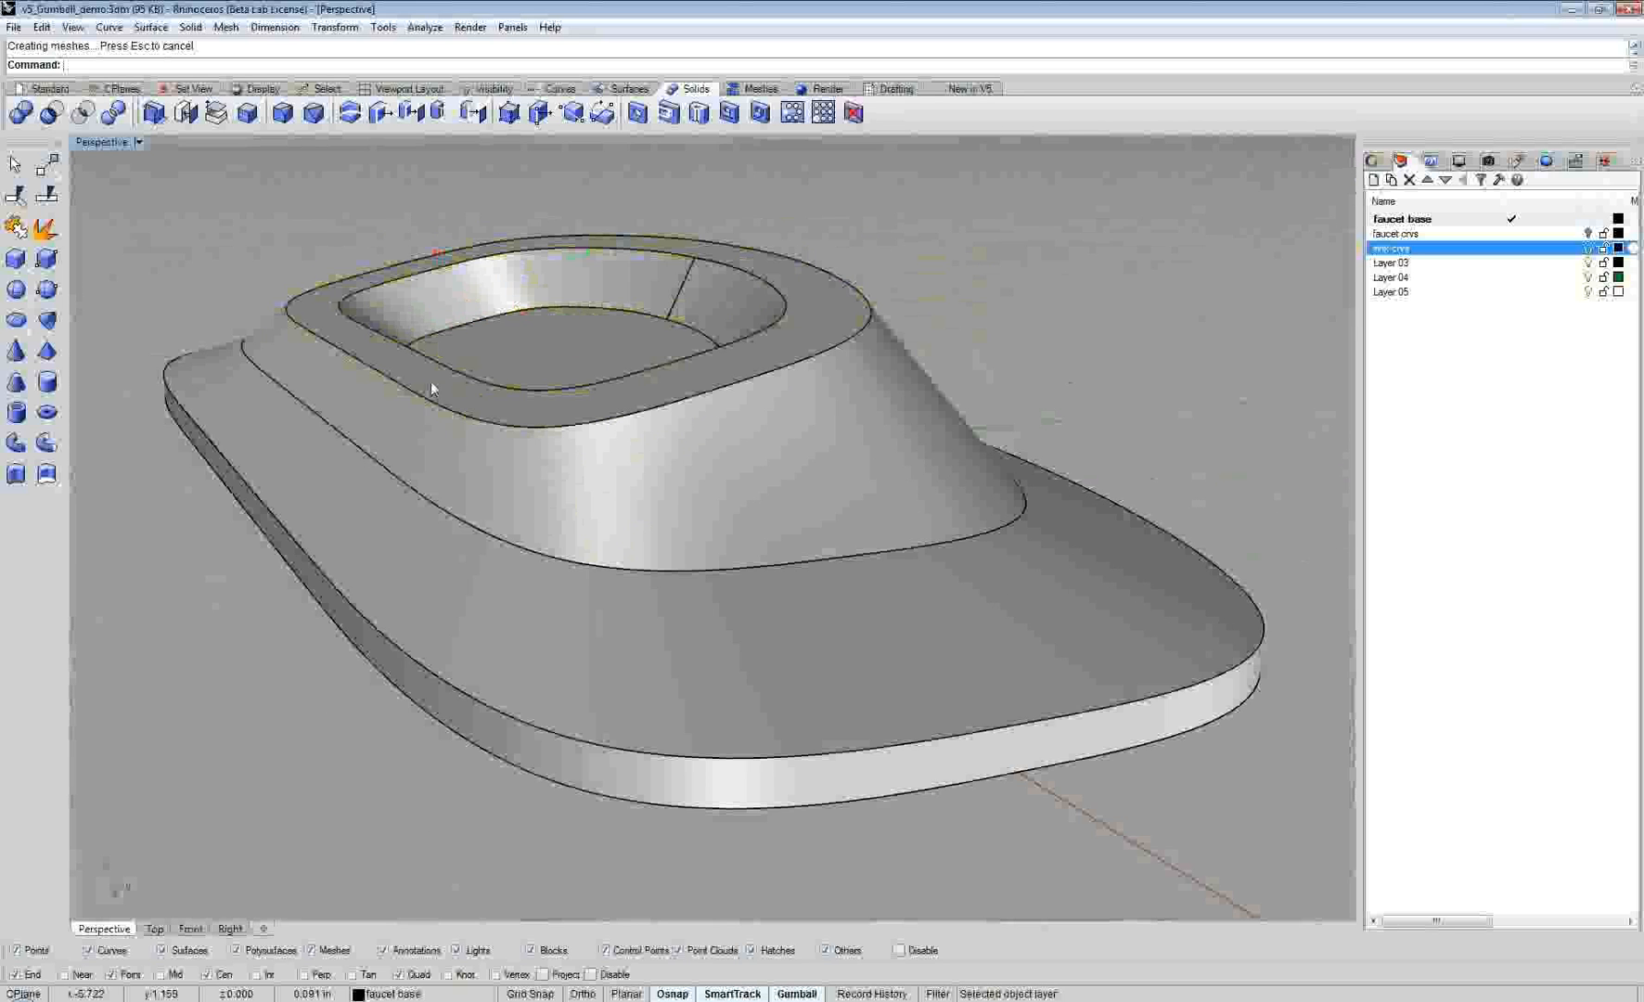
right_click_drag(431, 382, 611, 552)
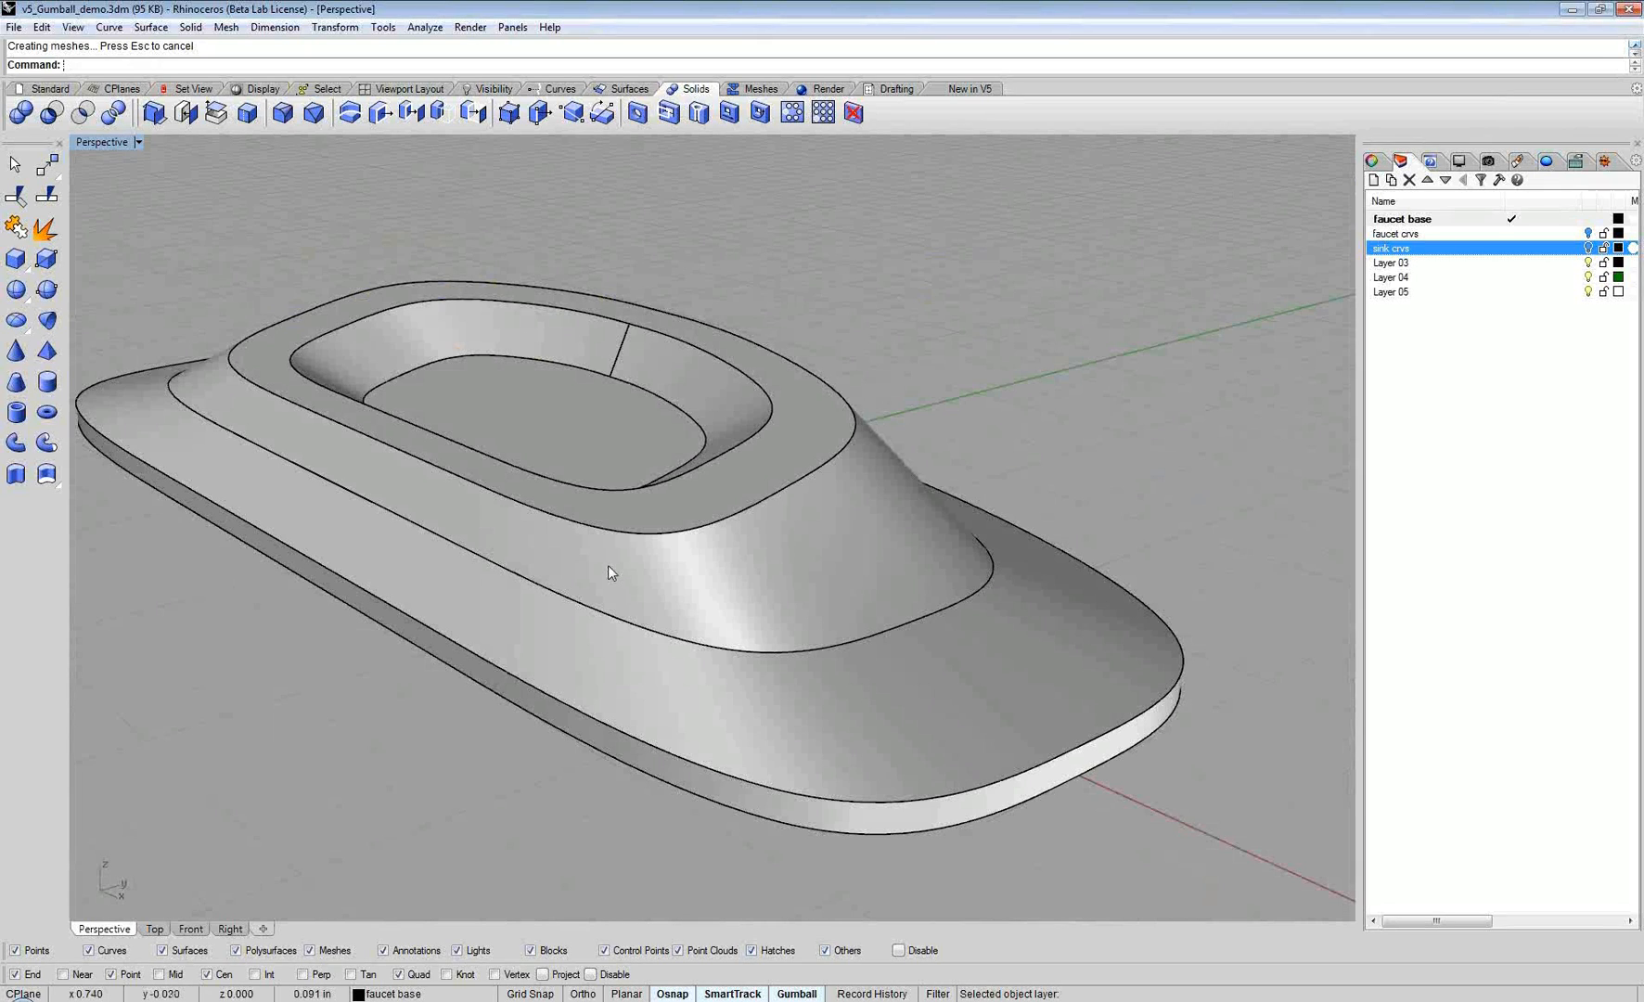
right_click_drag(565, 580, 475, 543)
left_click(468, 444)
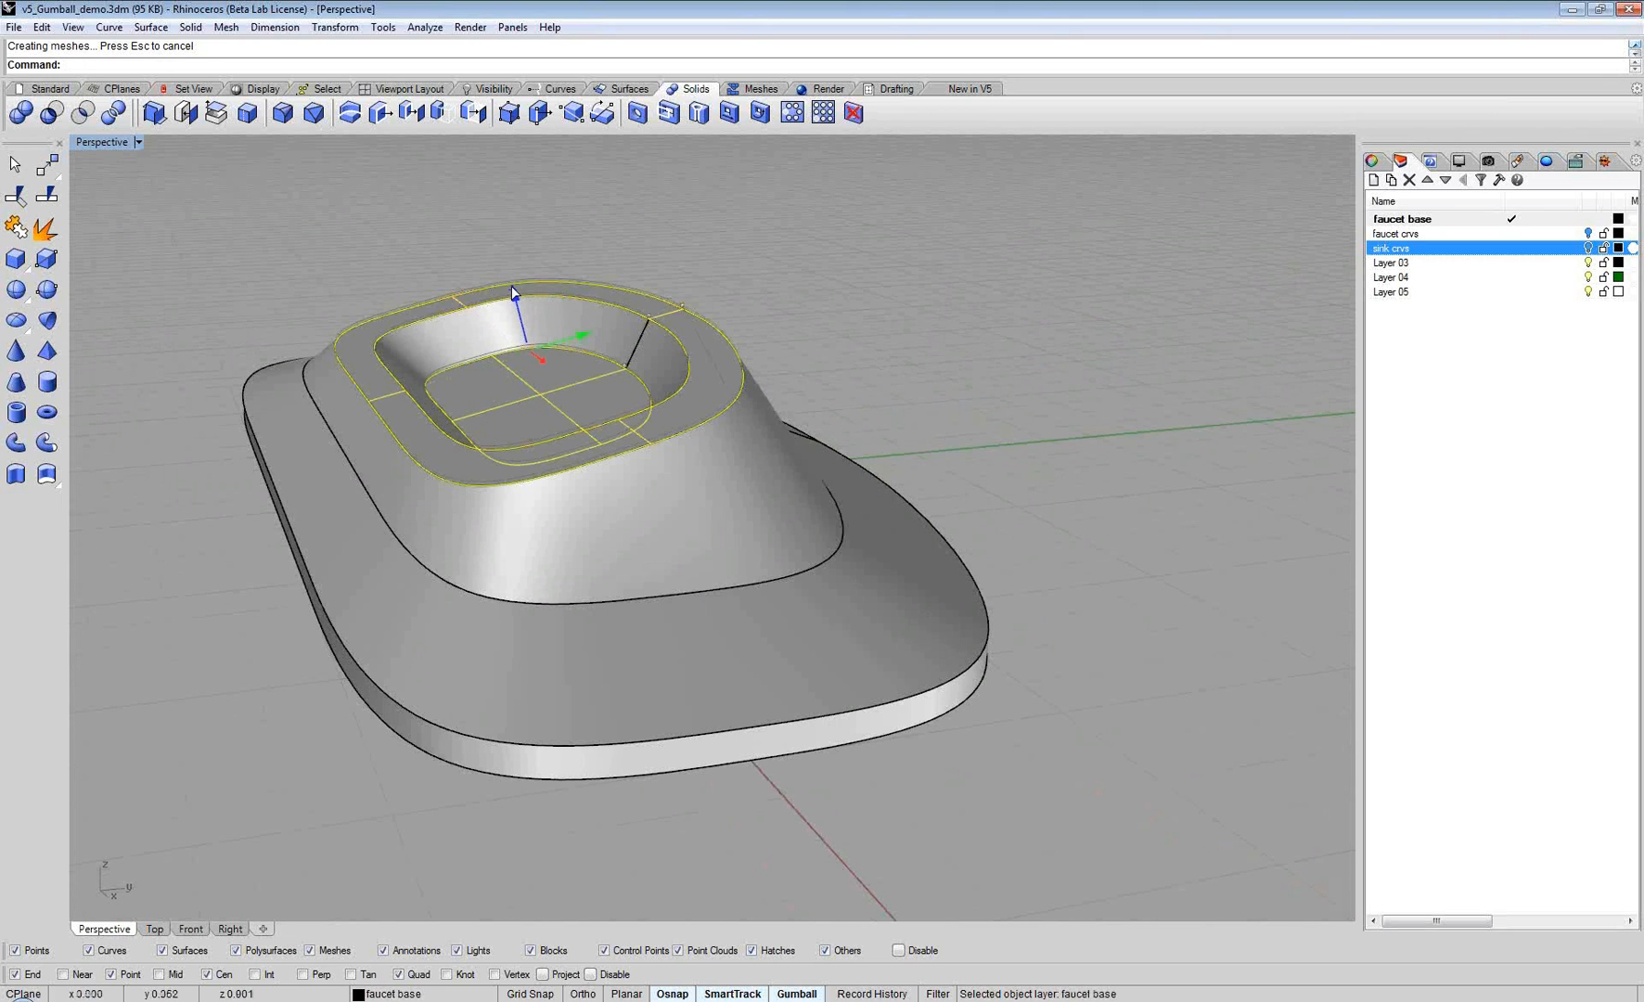
left_click_drag(526, 347, 513, 331)
right_click_drag(513, 331, 496, 315)
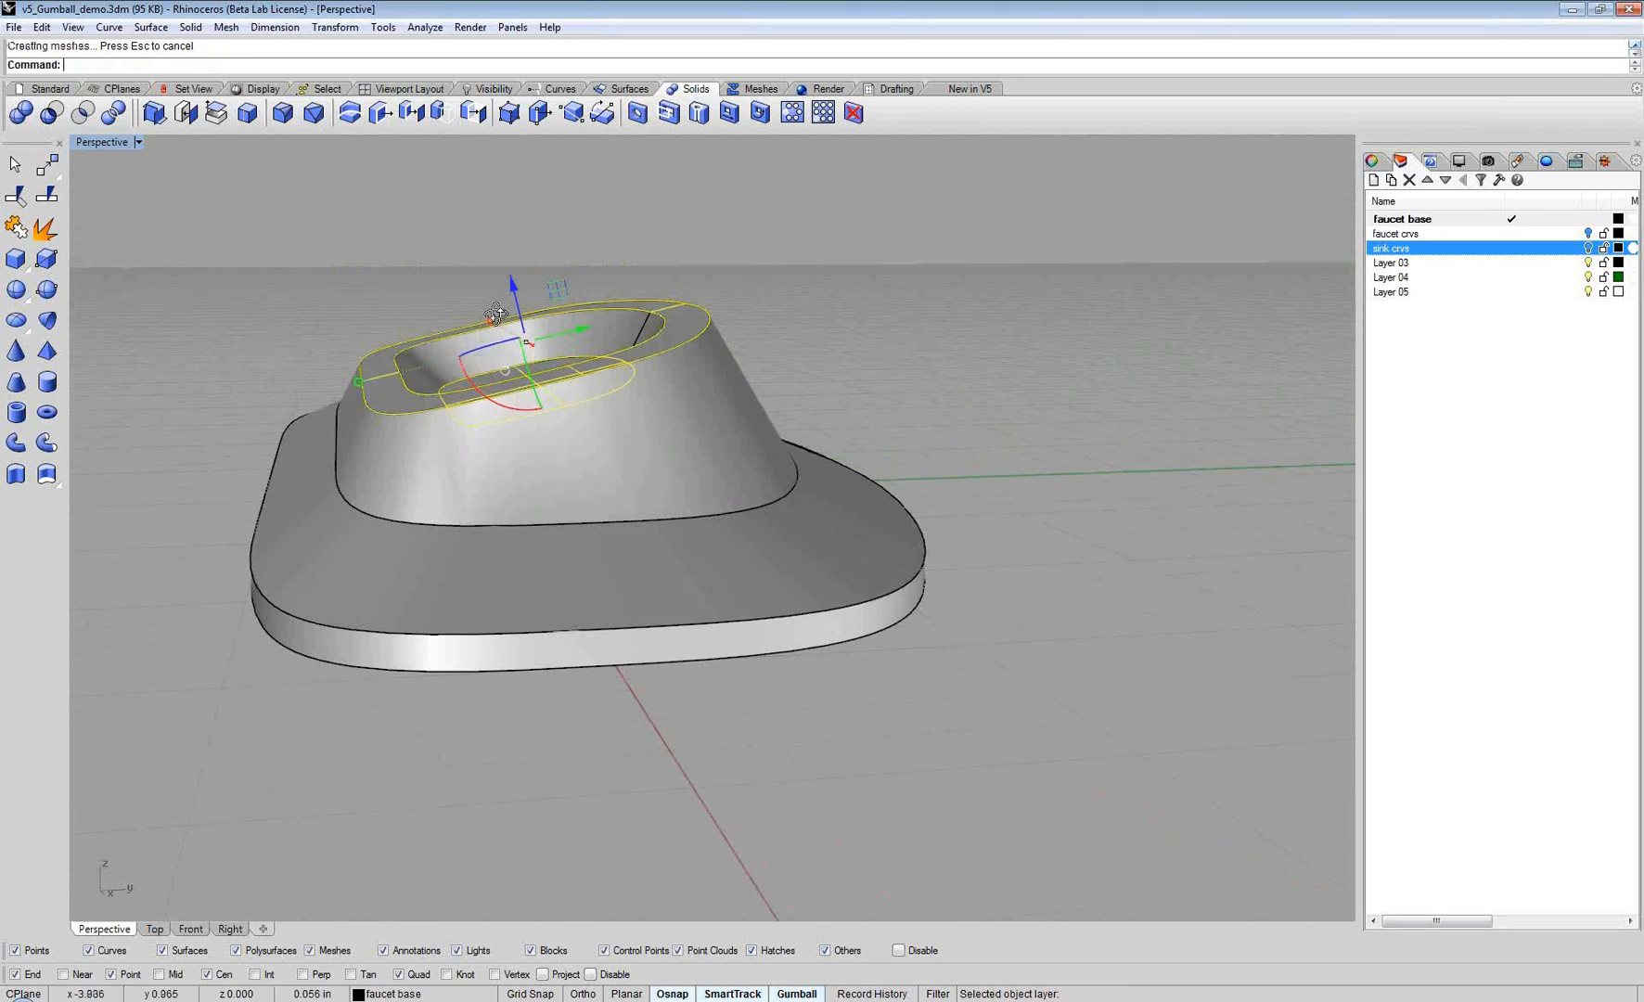
scroll(575, 334, "up", 3)
left_click_drag(575, 330, 577, 330)
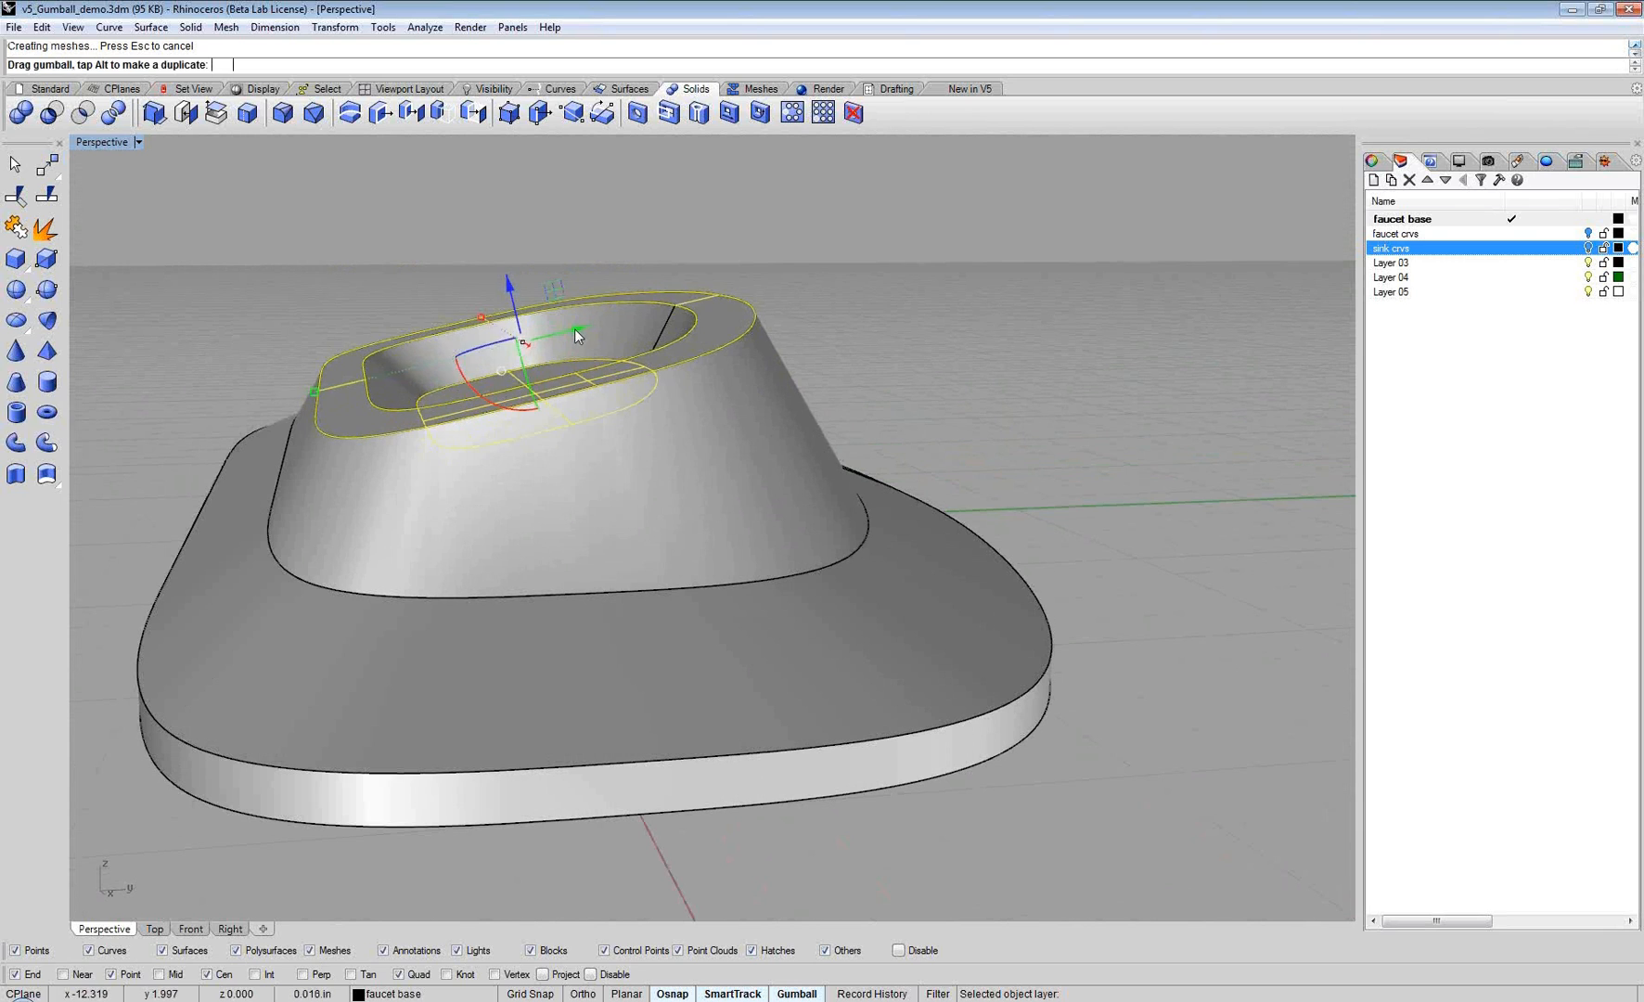
left_click(638, 215)
Step: Shell the faucet base with ShellPolysurface at a thickness of 0.08 in, removing its bottom face
right_click_drag(620, 285, 694, 487)
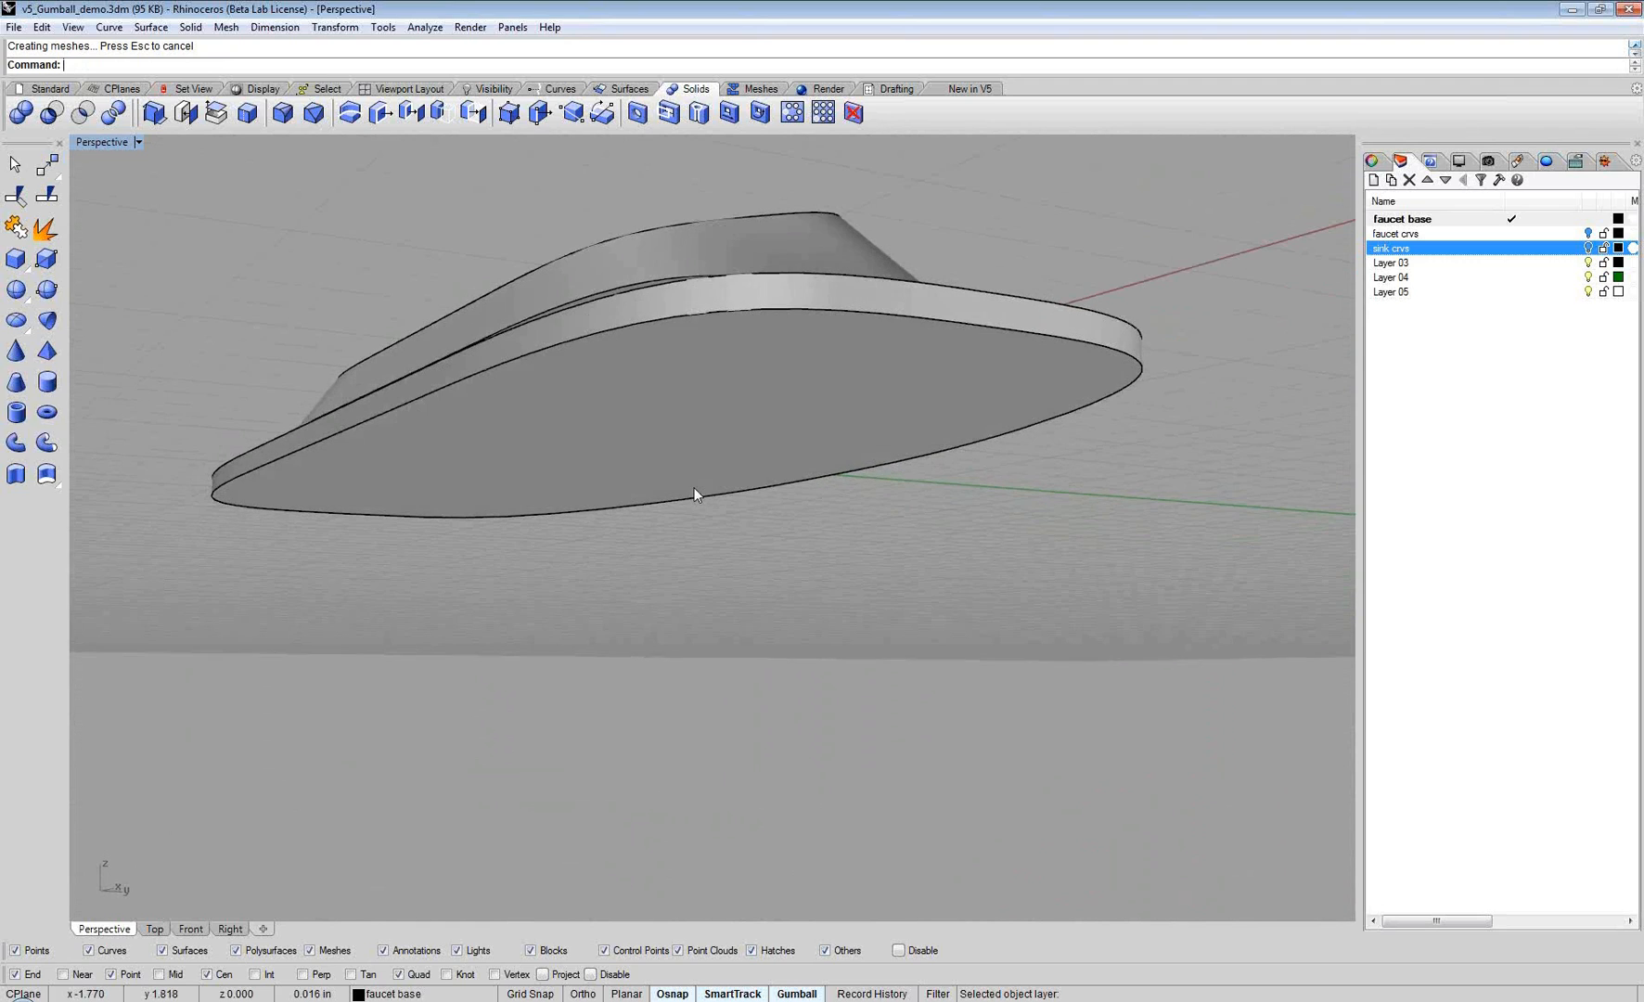
type("Shell")
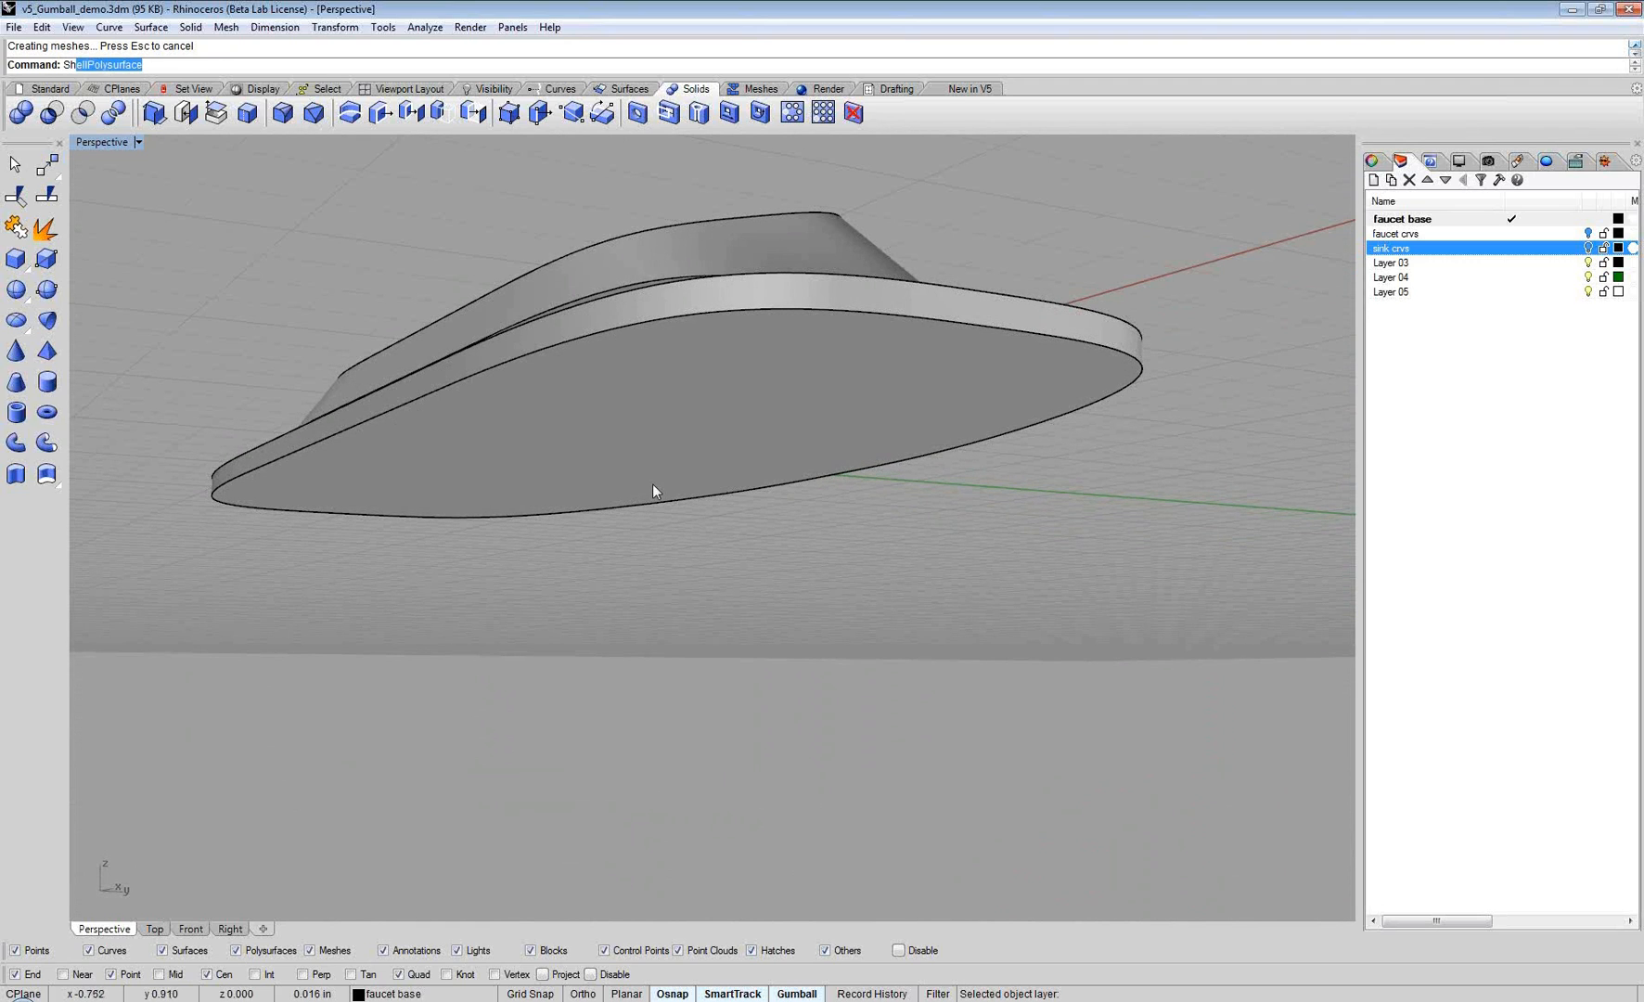
type("Pol")
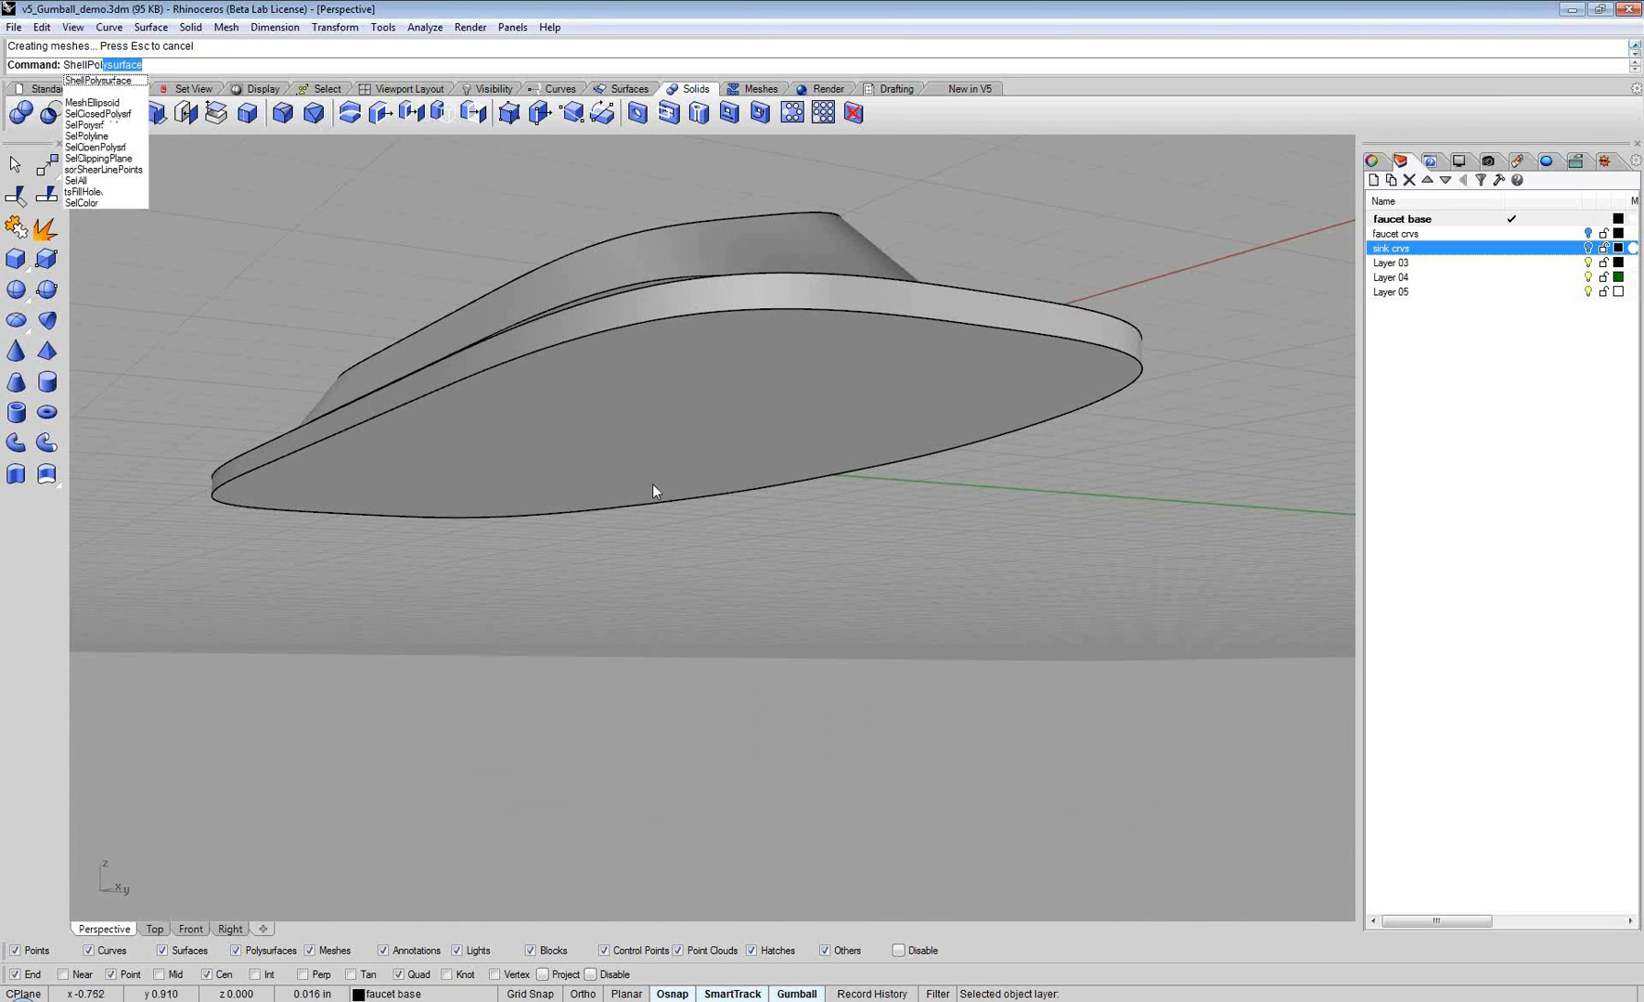
key("Return")
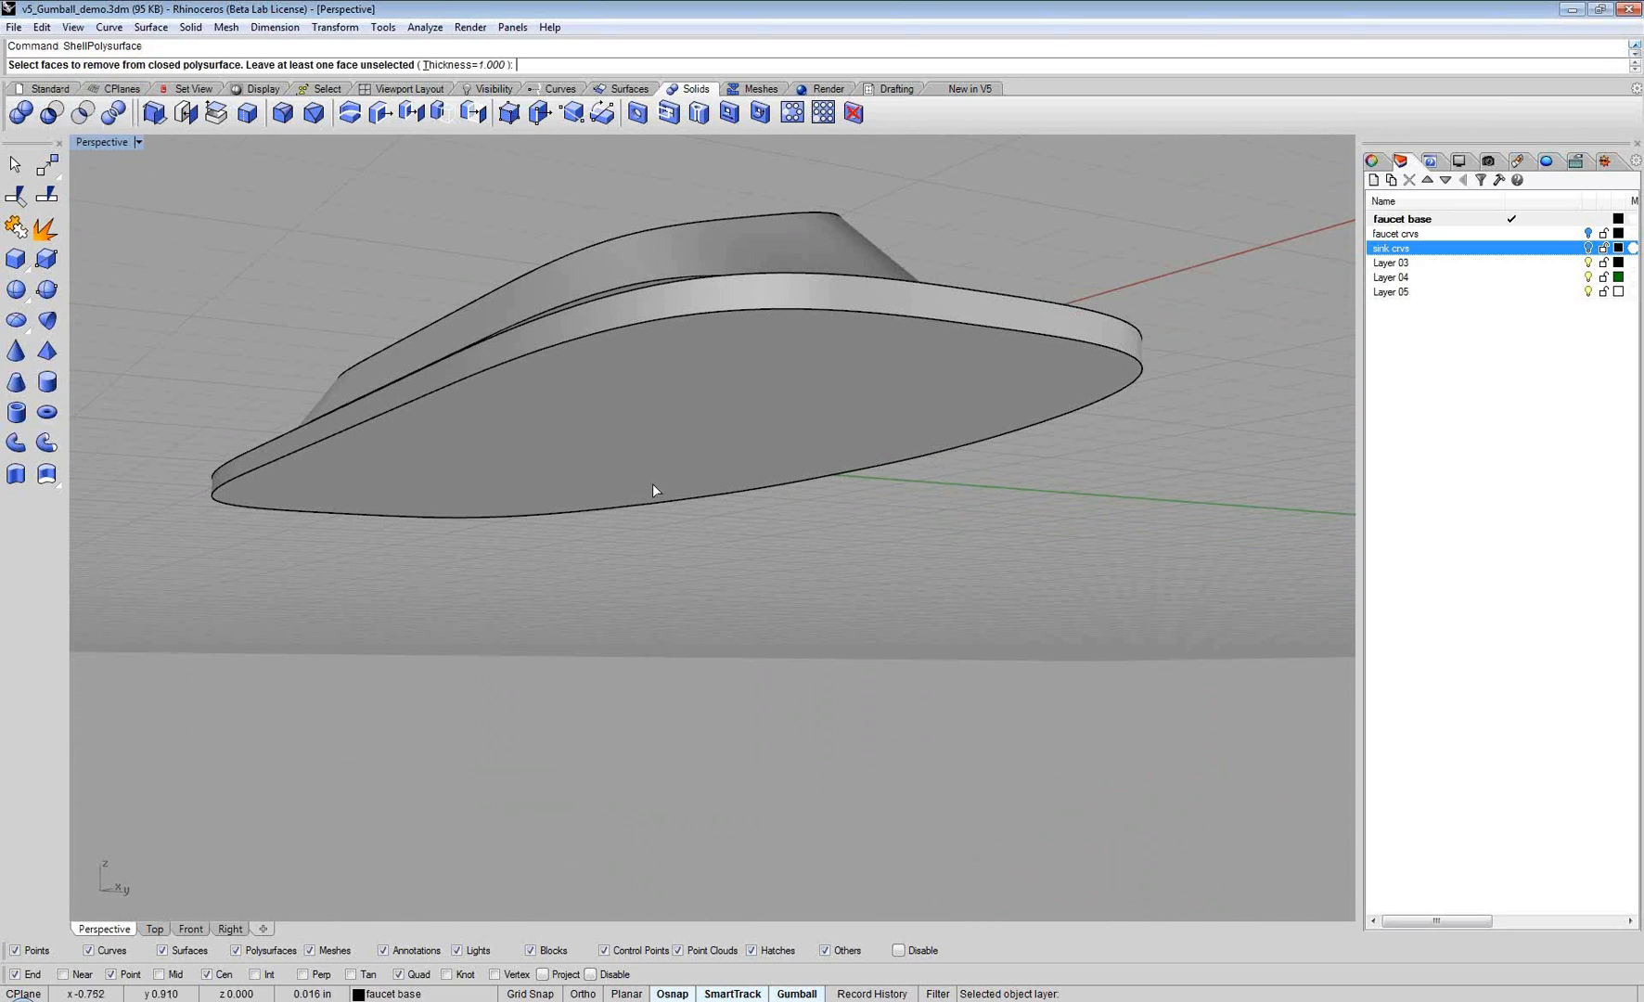
left_click(481, 67)
type("1")
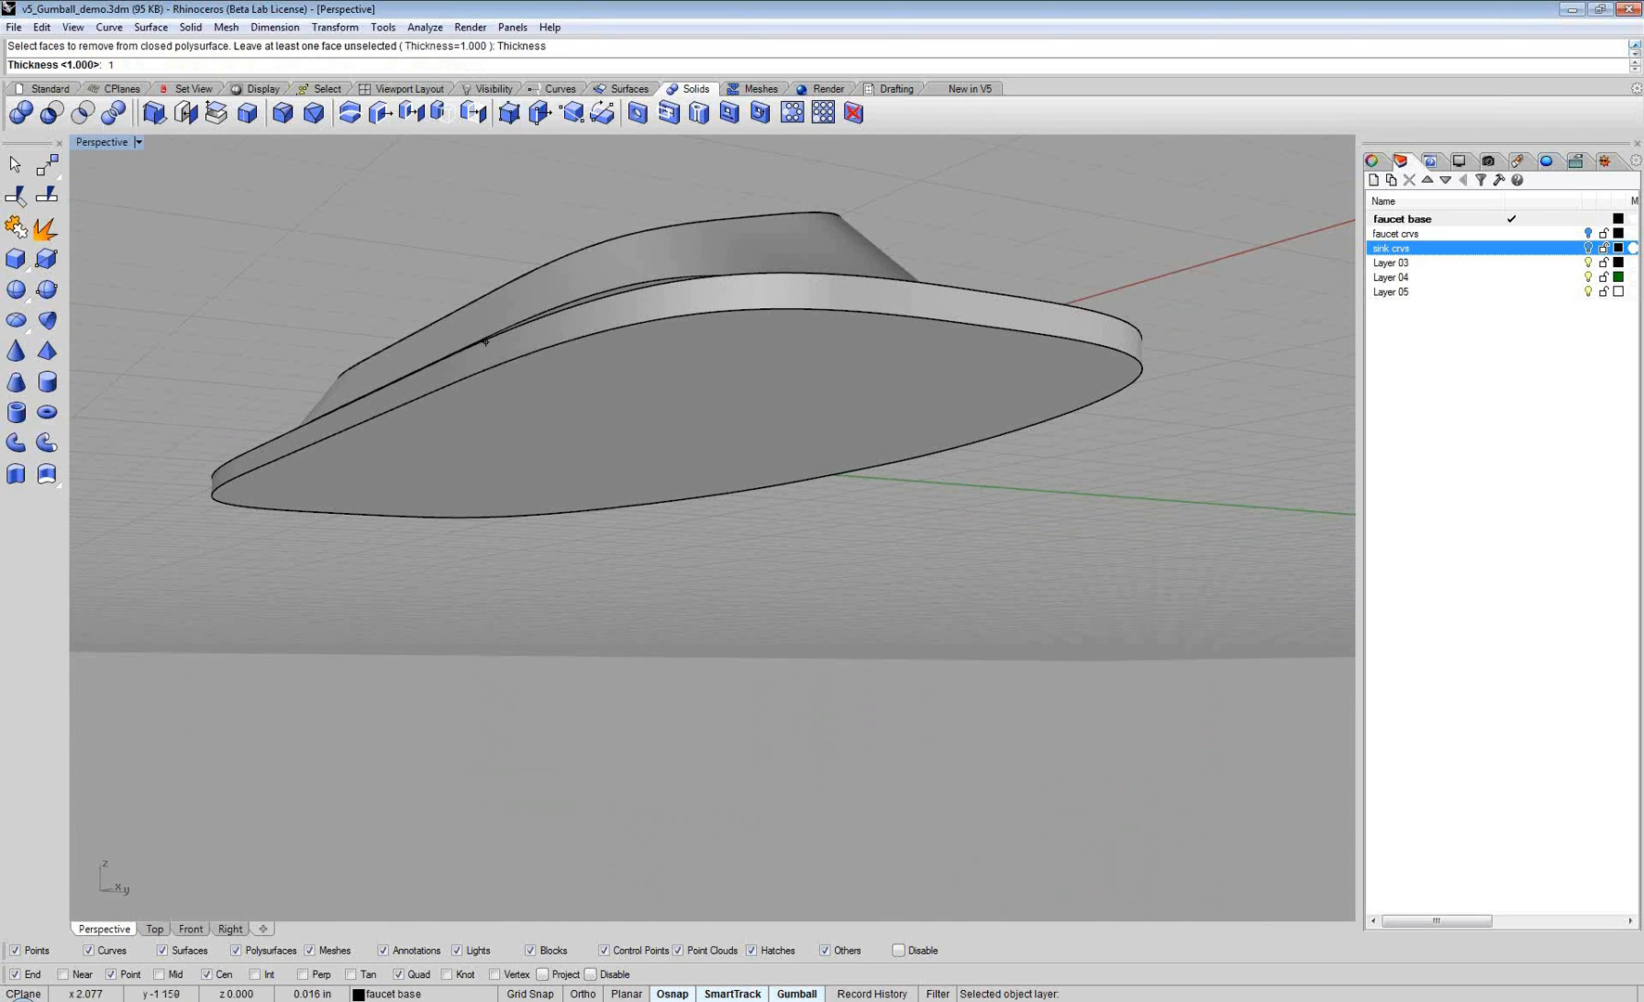
key("Return")
right_click_drag(633, 471, 711, 505)
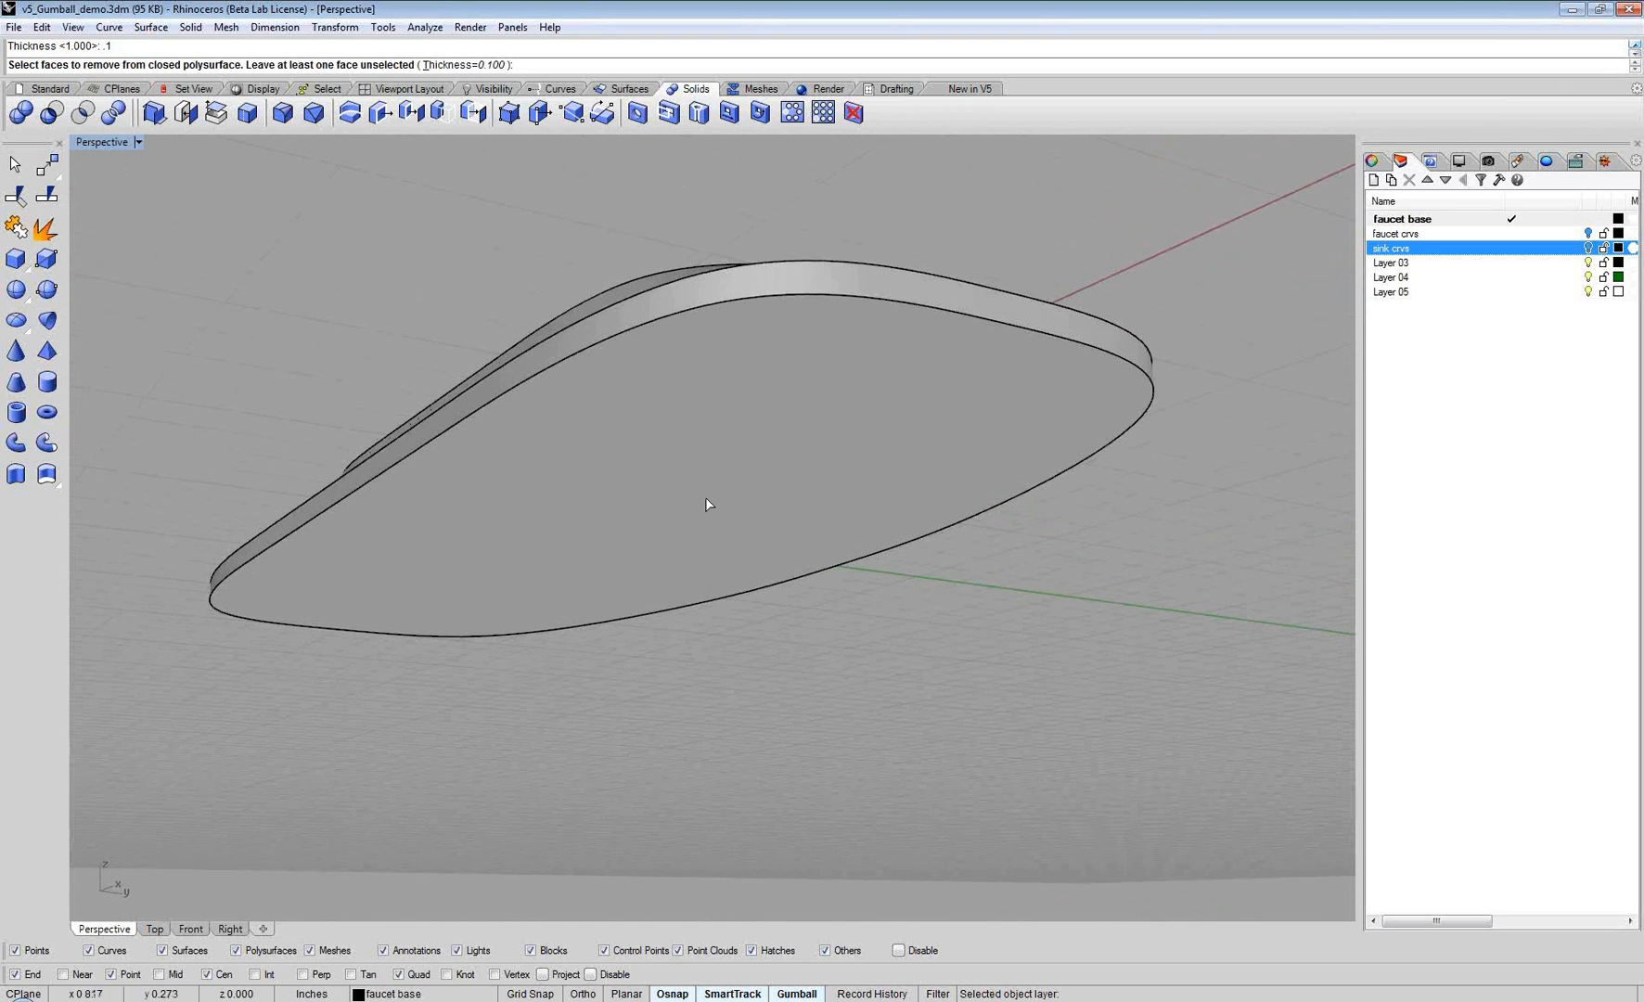
left_click(468, 65)
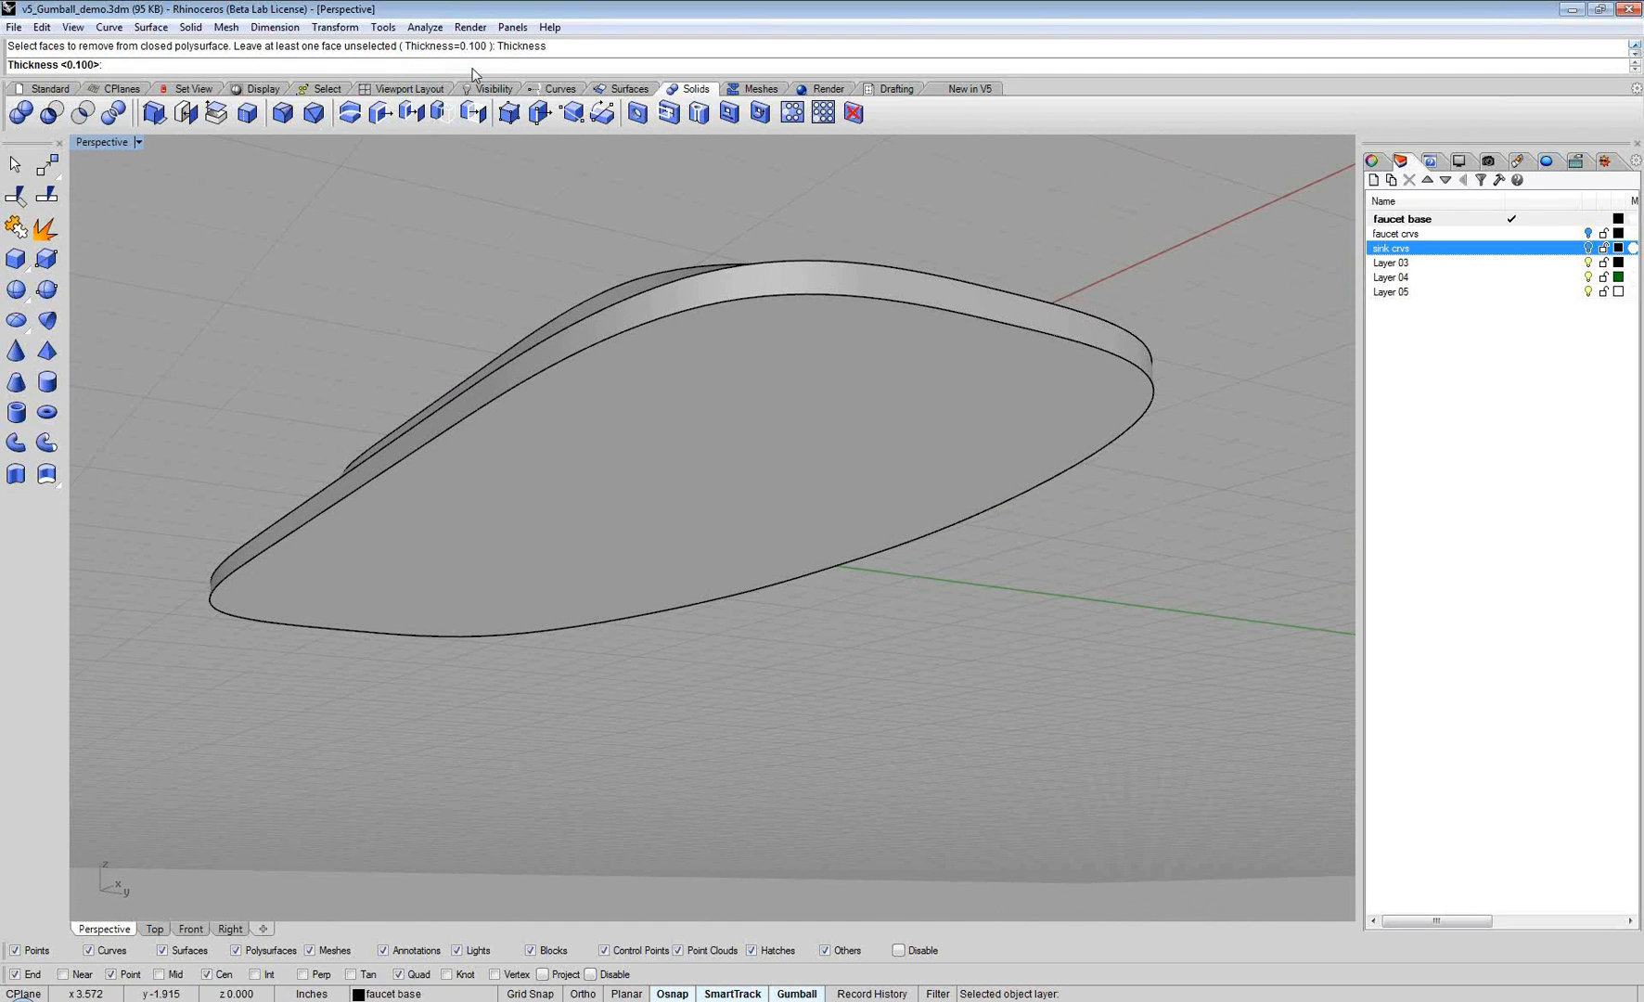
type(".08")
key("Return")
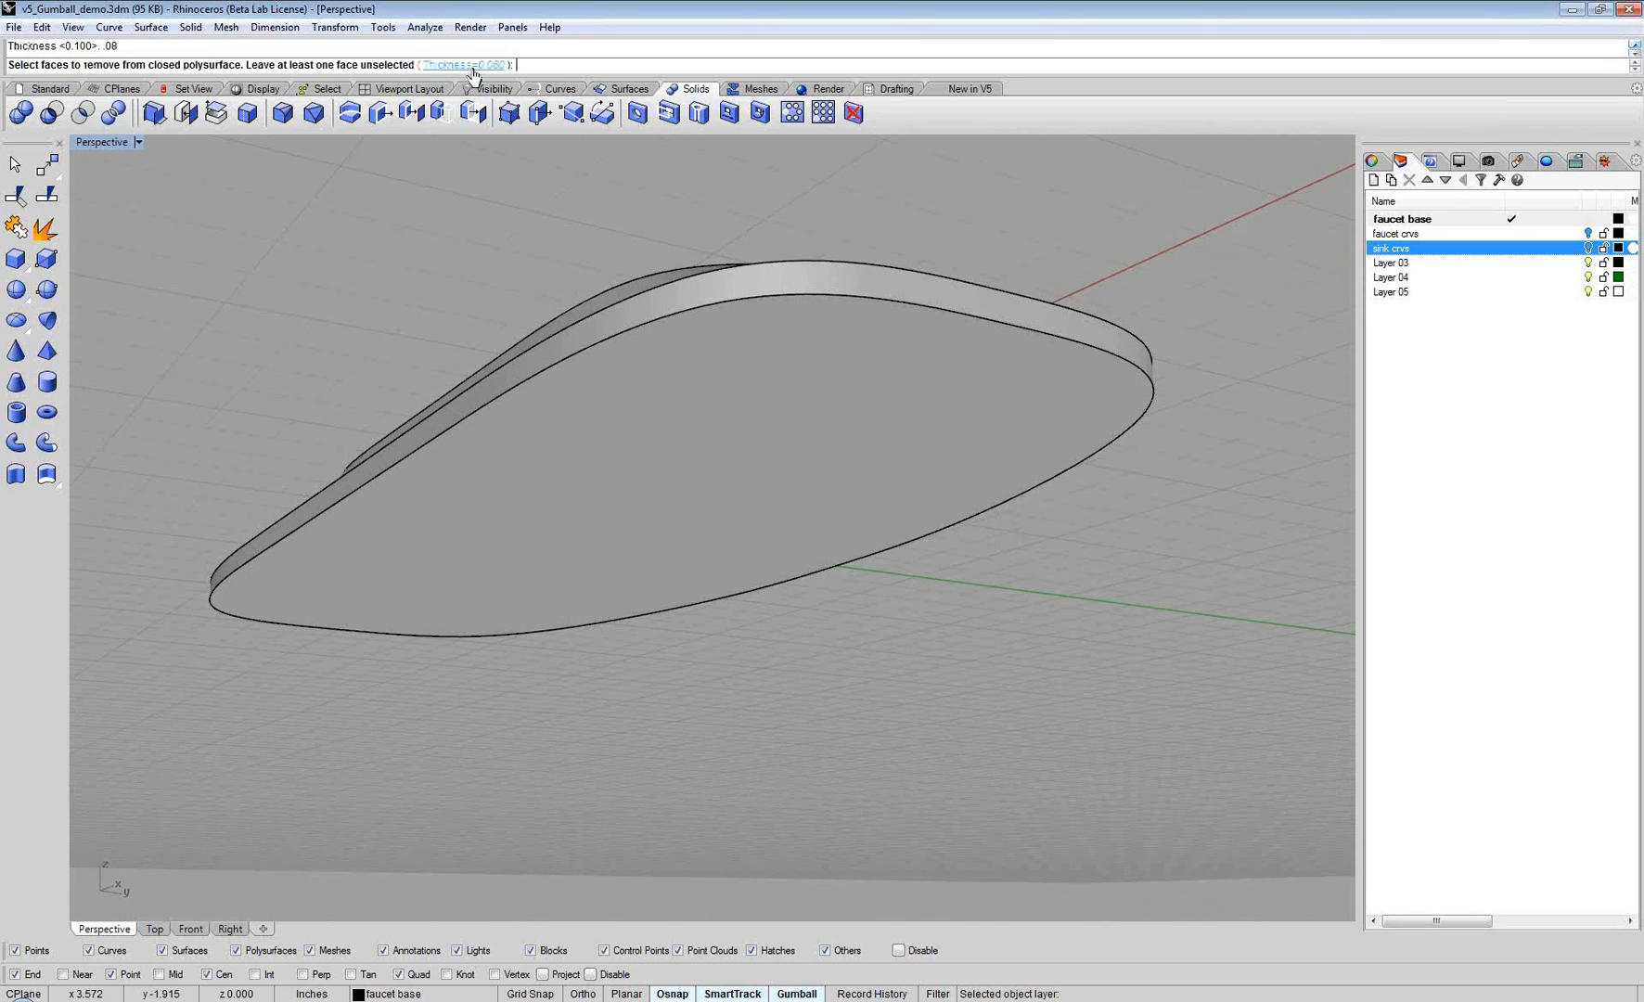
left_click(676, 504)
key("Return")
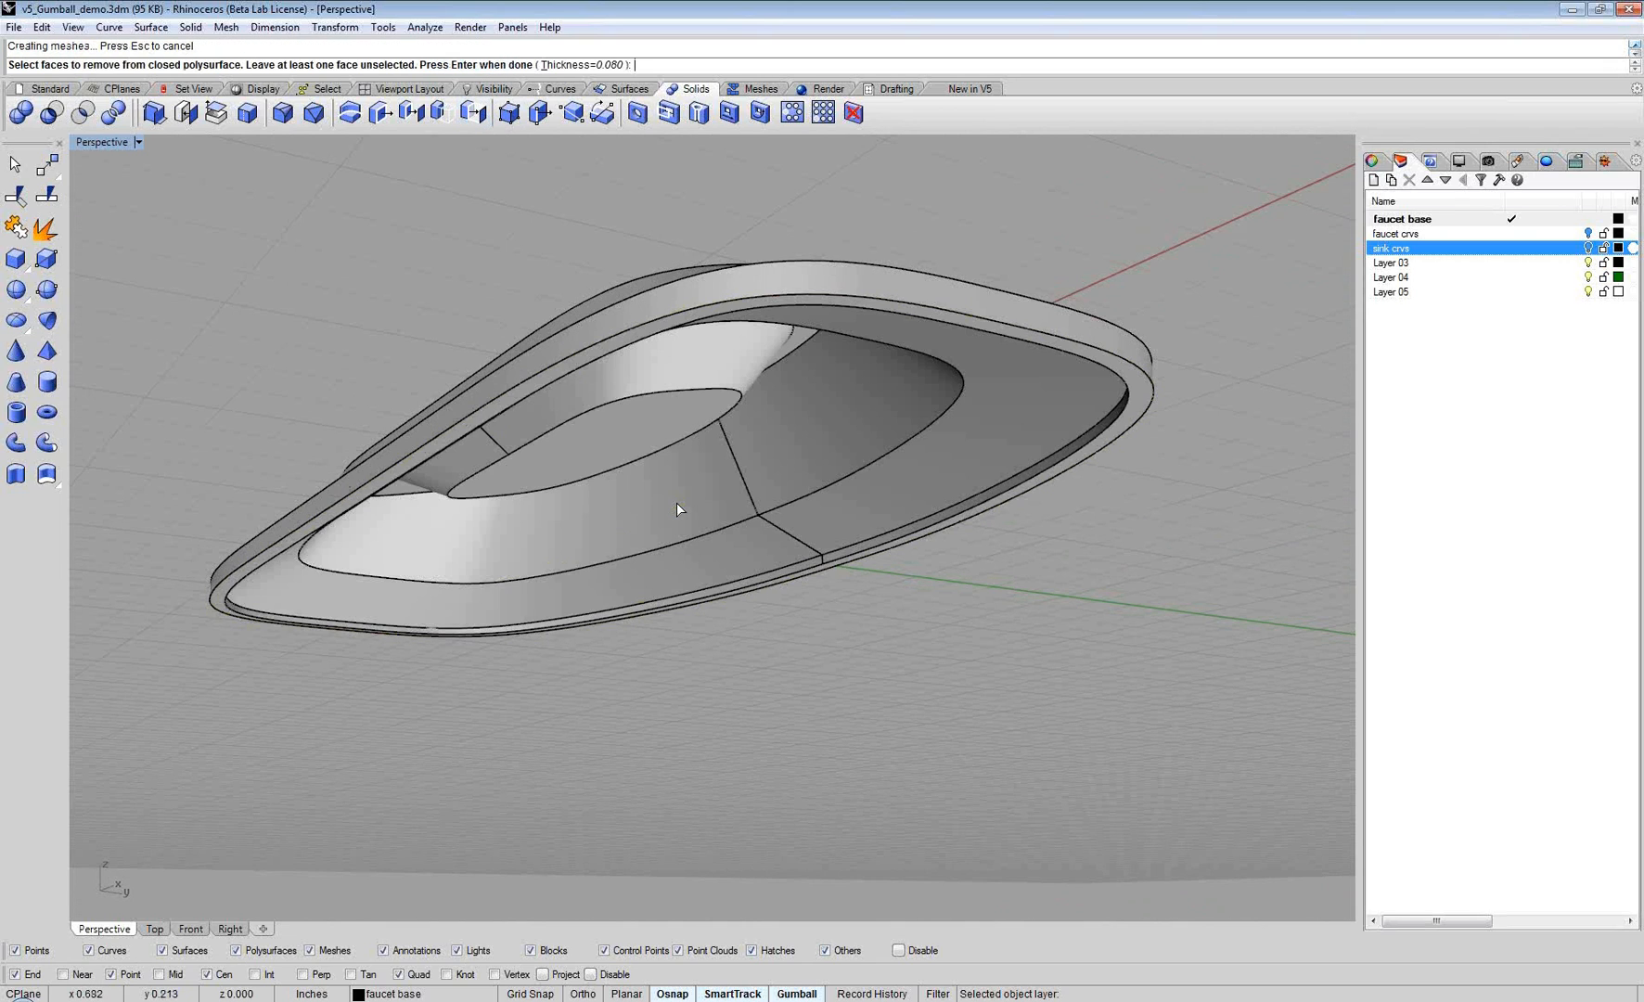
Step: Inspect the shelled underside and extract the lower sloped outer surface from the faucet base
right_click_drag(690, 501, 642, 427)
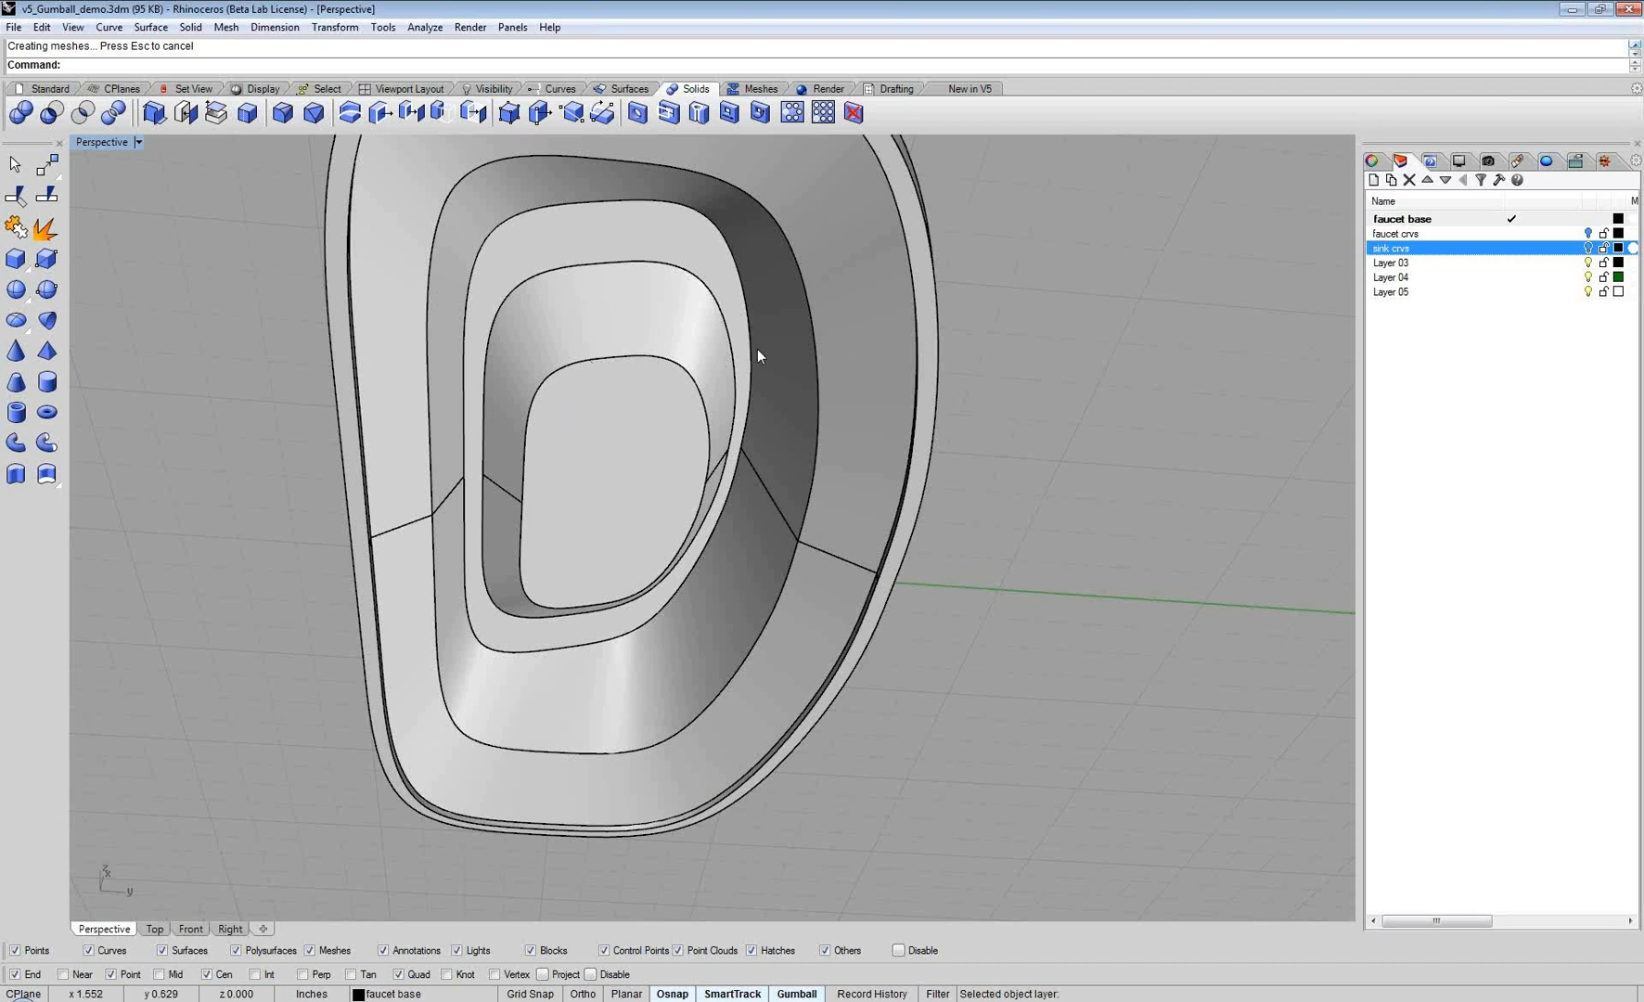
mouse_move(645, 343)
right_mouse_down()
mouse_move(716, 480)
mouse_move(640, 371)
right_mouse_up()
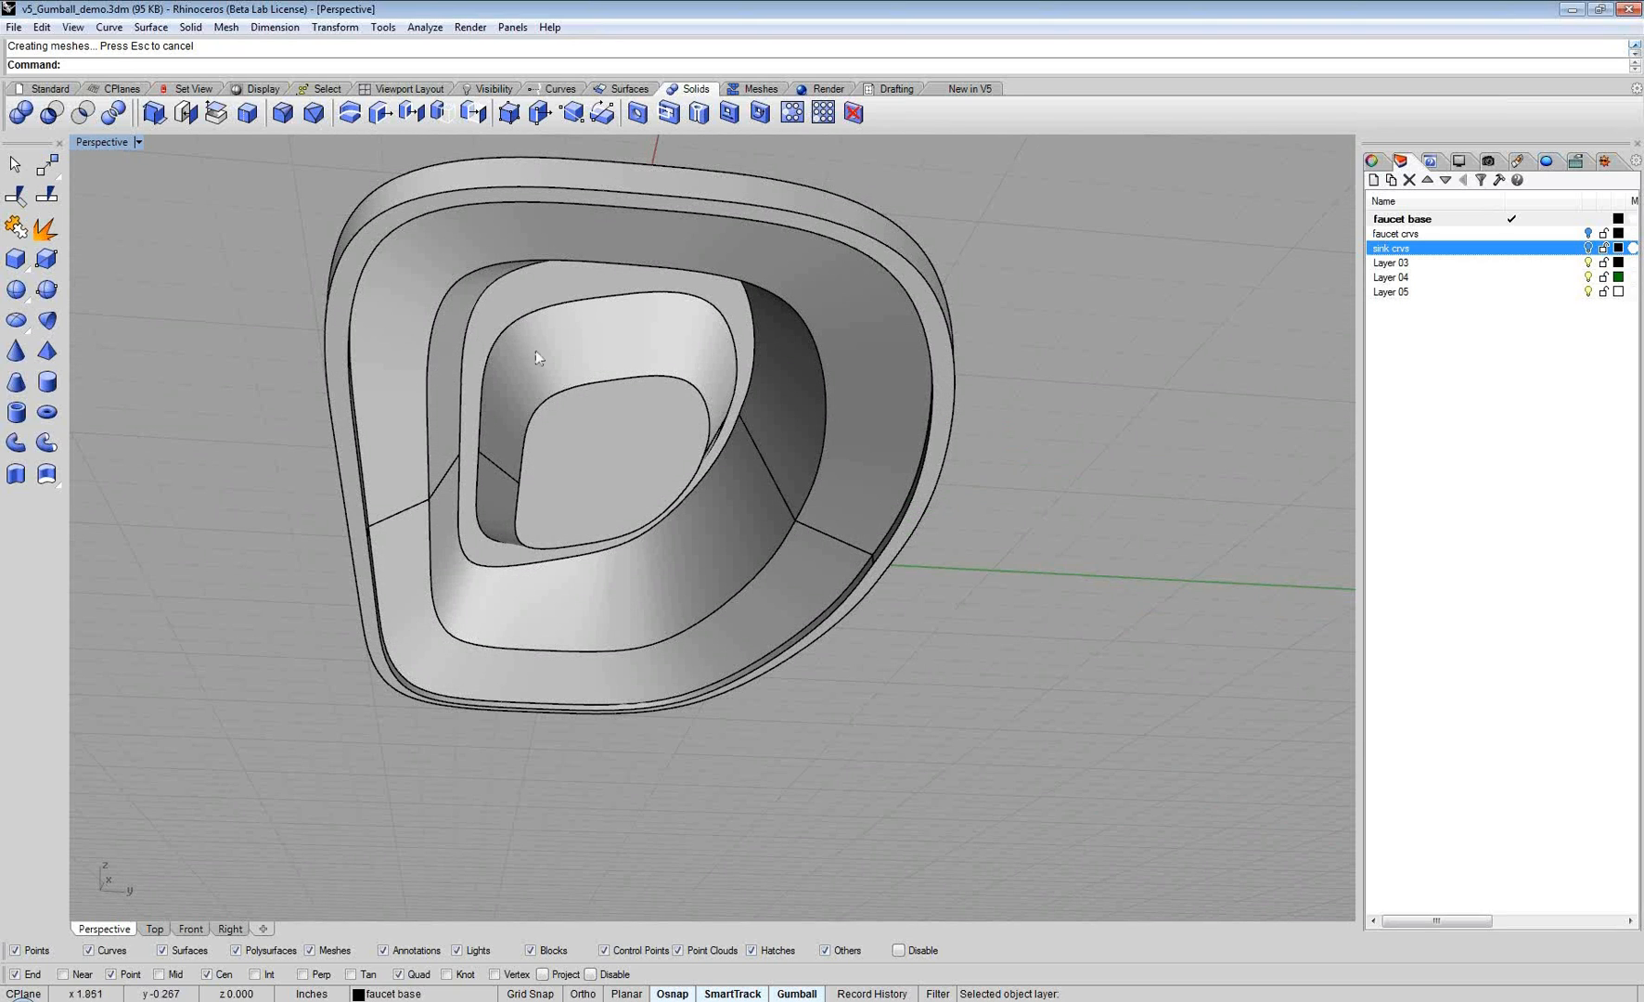
right_click_drag(509, 410, 673, 528)
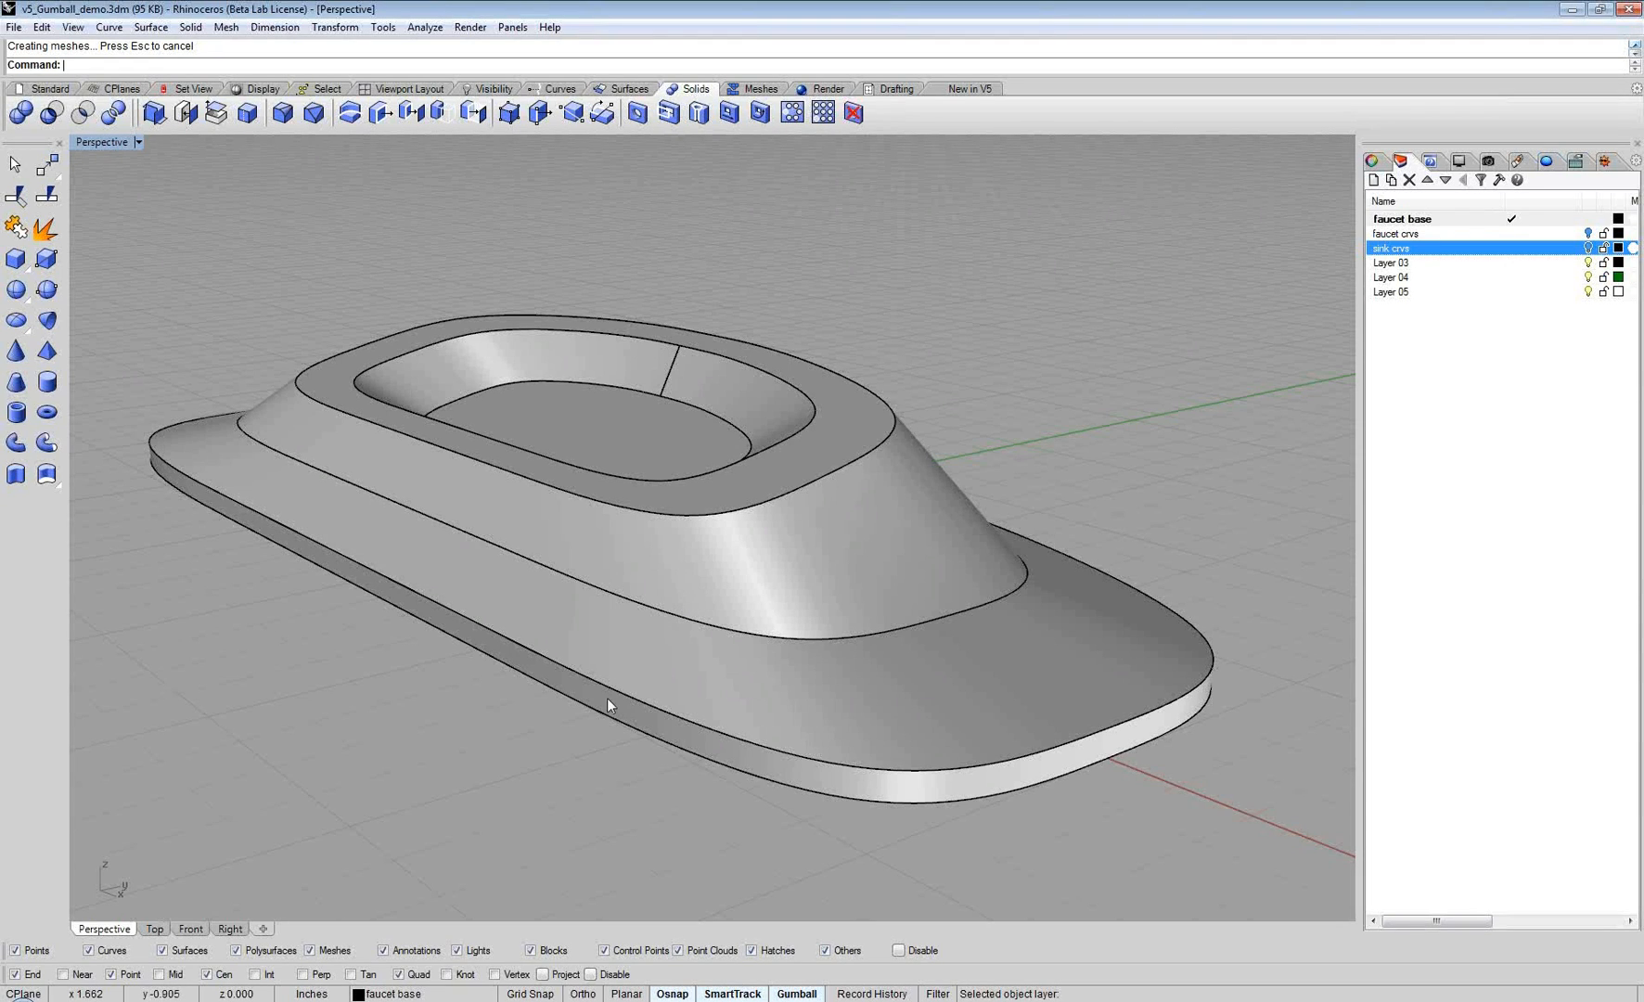
right_click(47, 230)
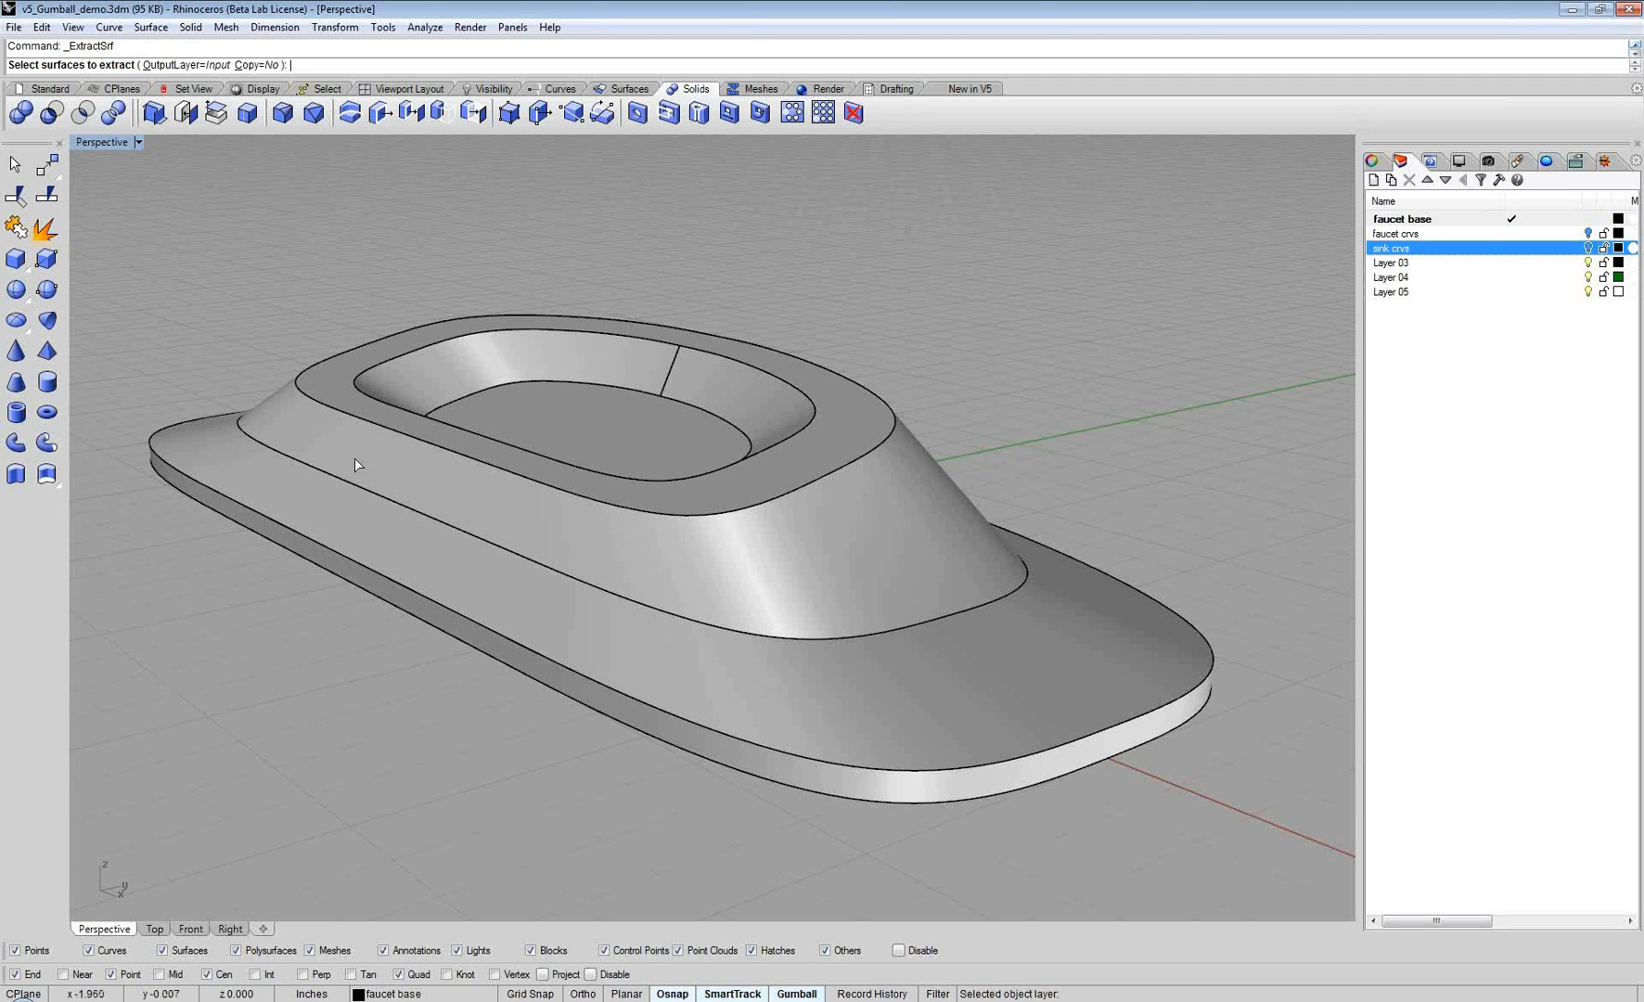
left_click(390, 552)
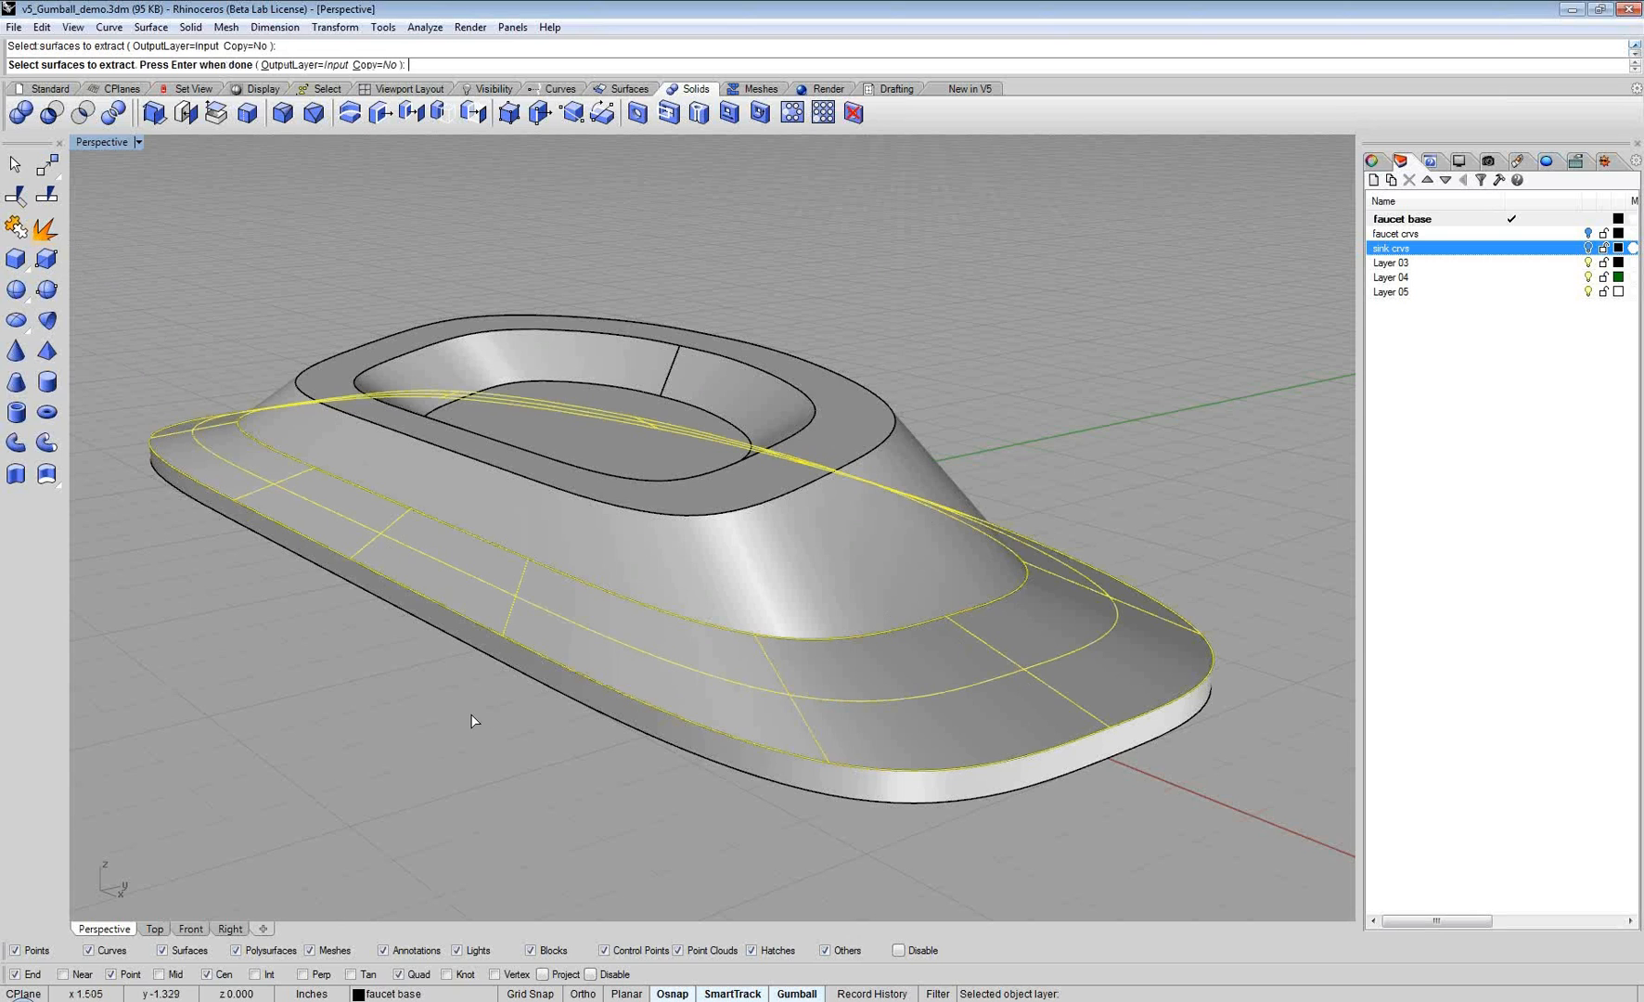
key("Return")
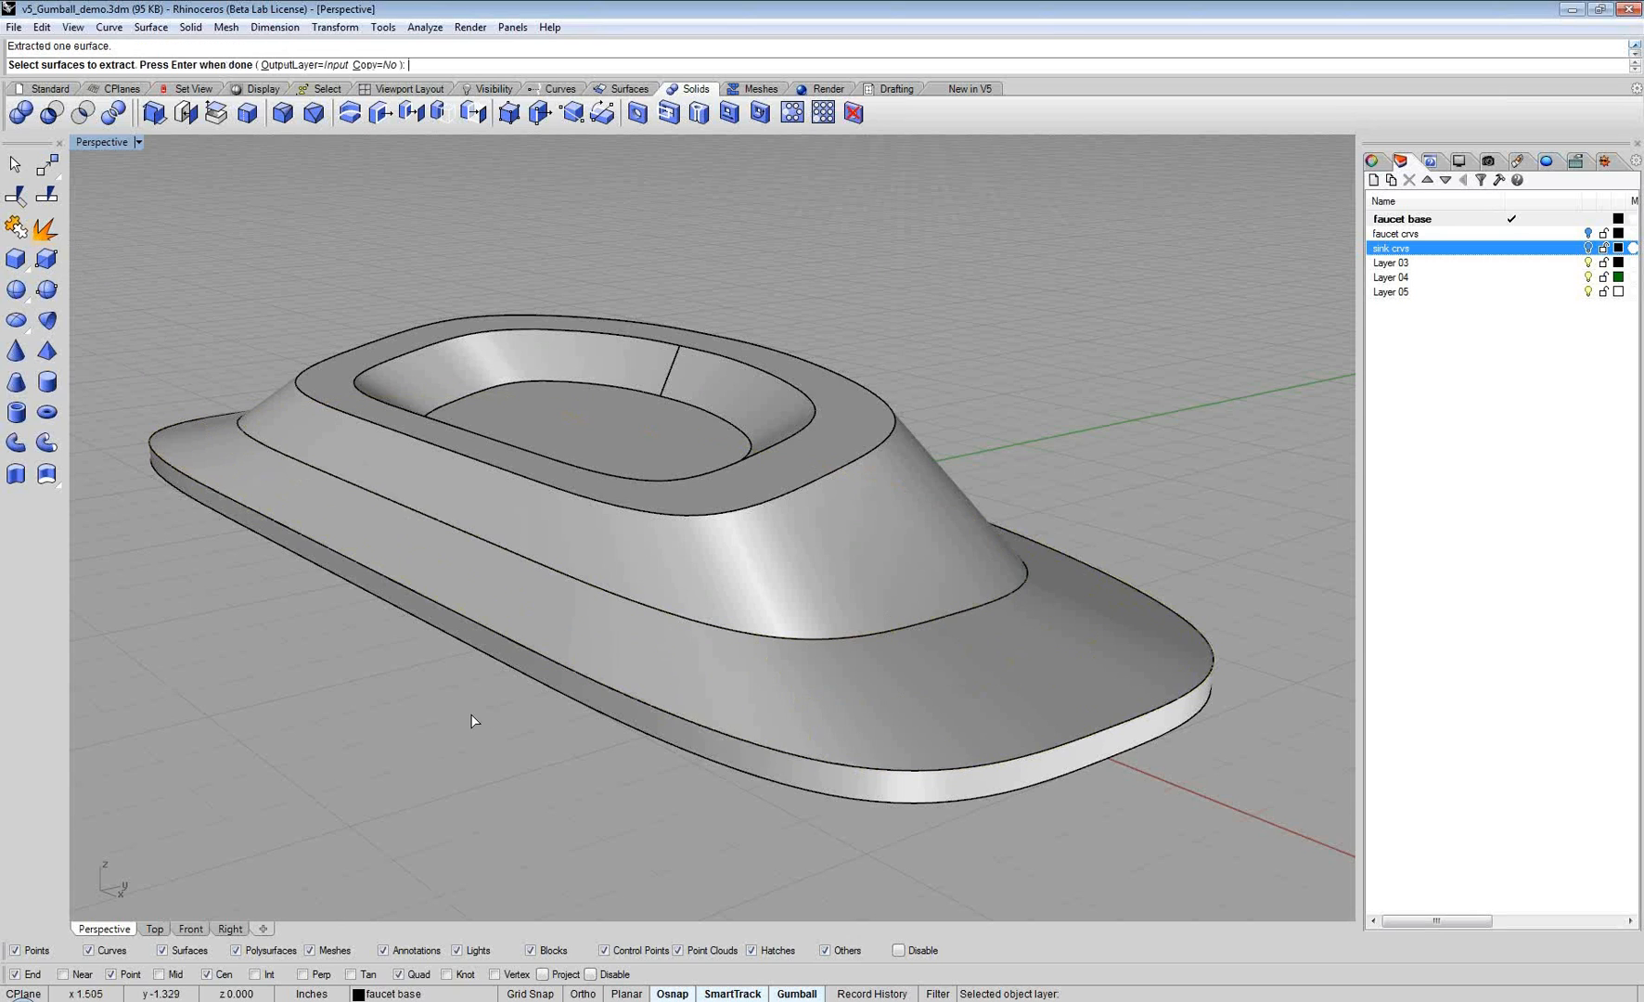
key("Return")
key("Escape")
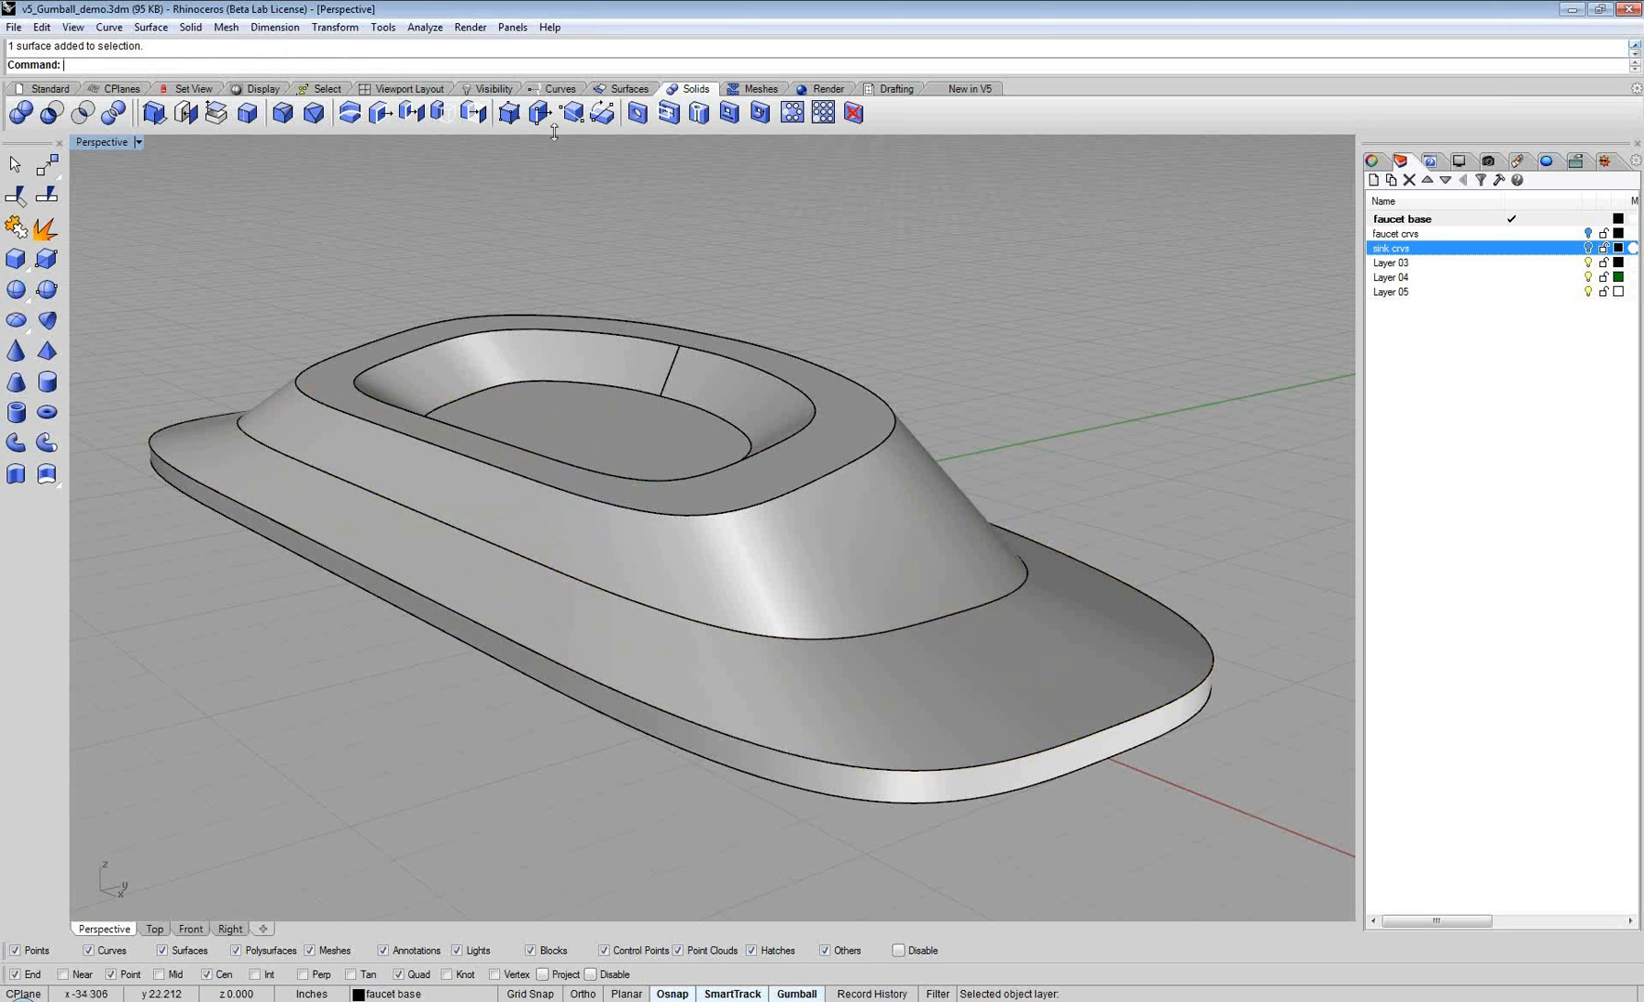
Step: Match the lower sloped surface's inner edge to the upper wall with MatchSrf, using Tangency continuity and preserving Curvature at the other end
left_click(627, 90)
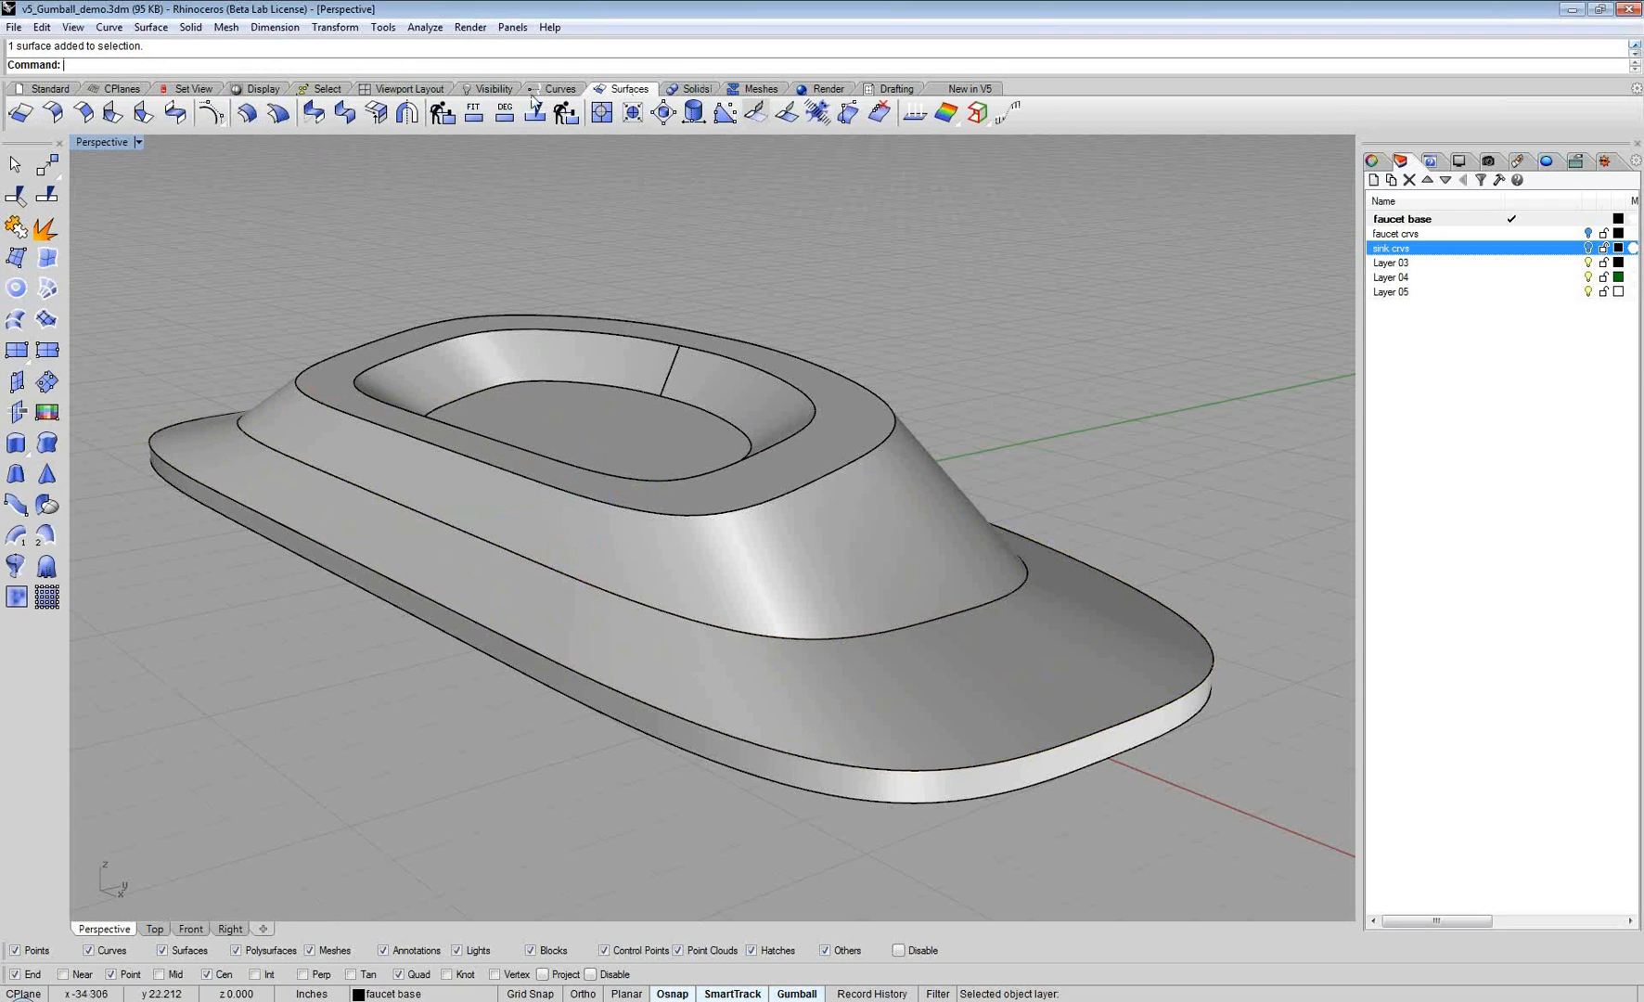
left_click(313, 115)
left_click(314, 115)
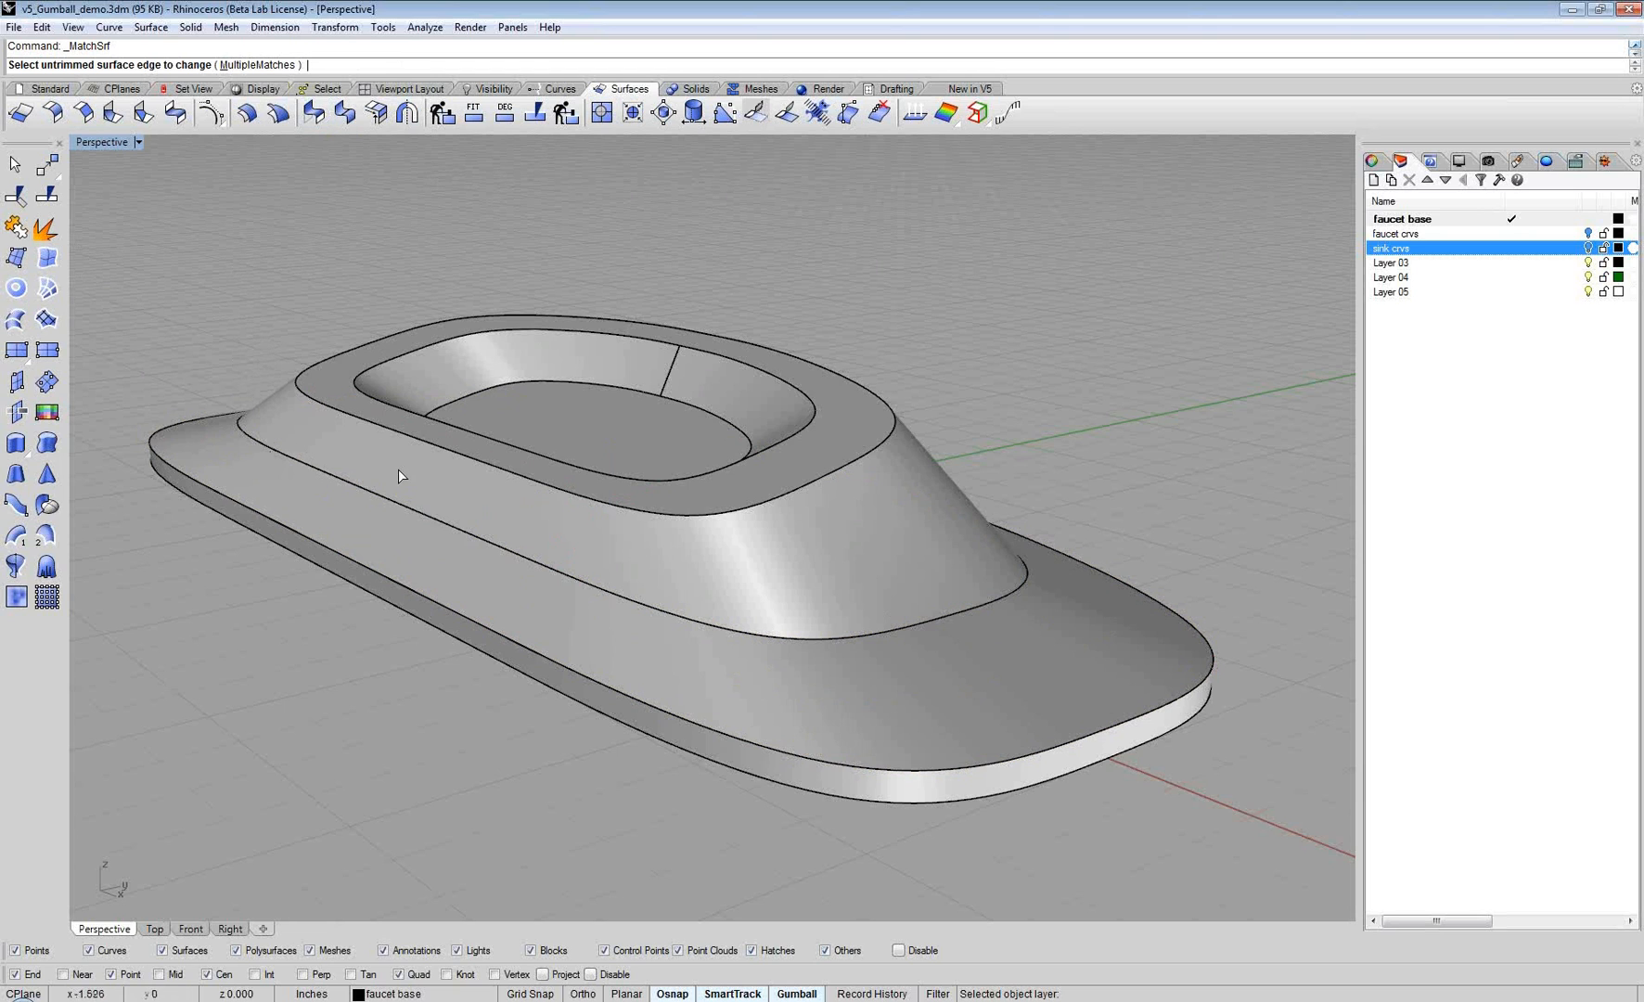
left_click(659, 614)
left_click(659, 615)
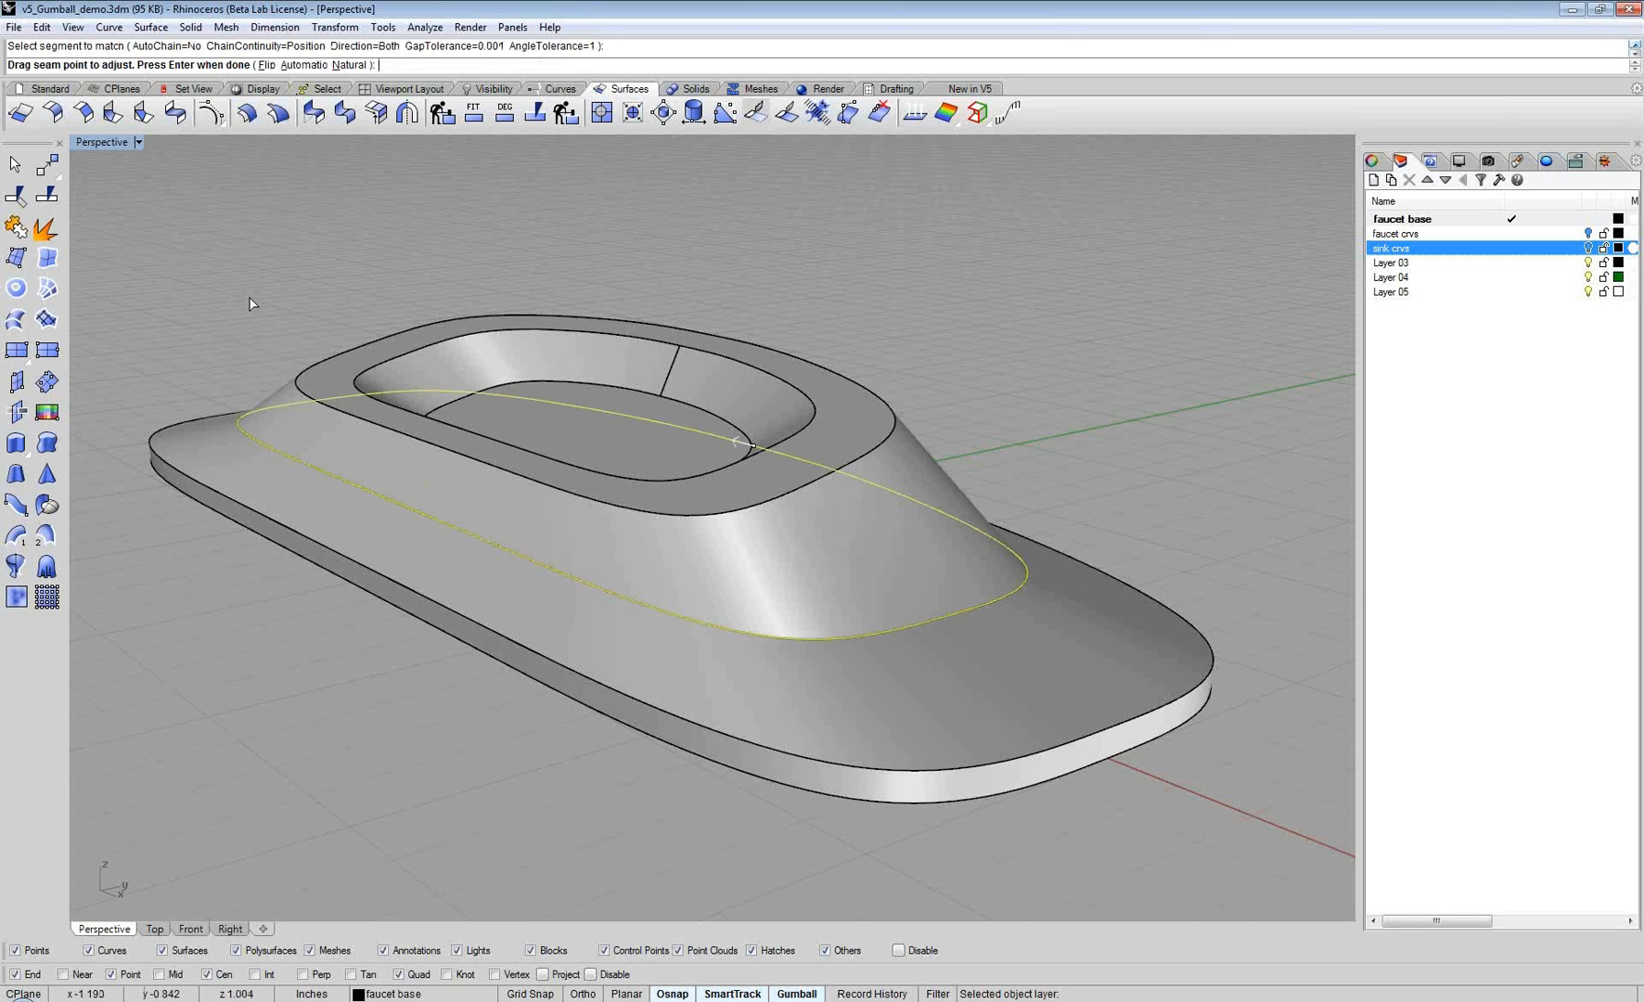
key("Return")
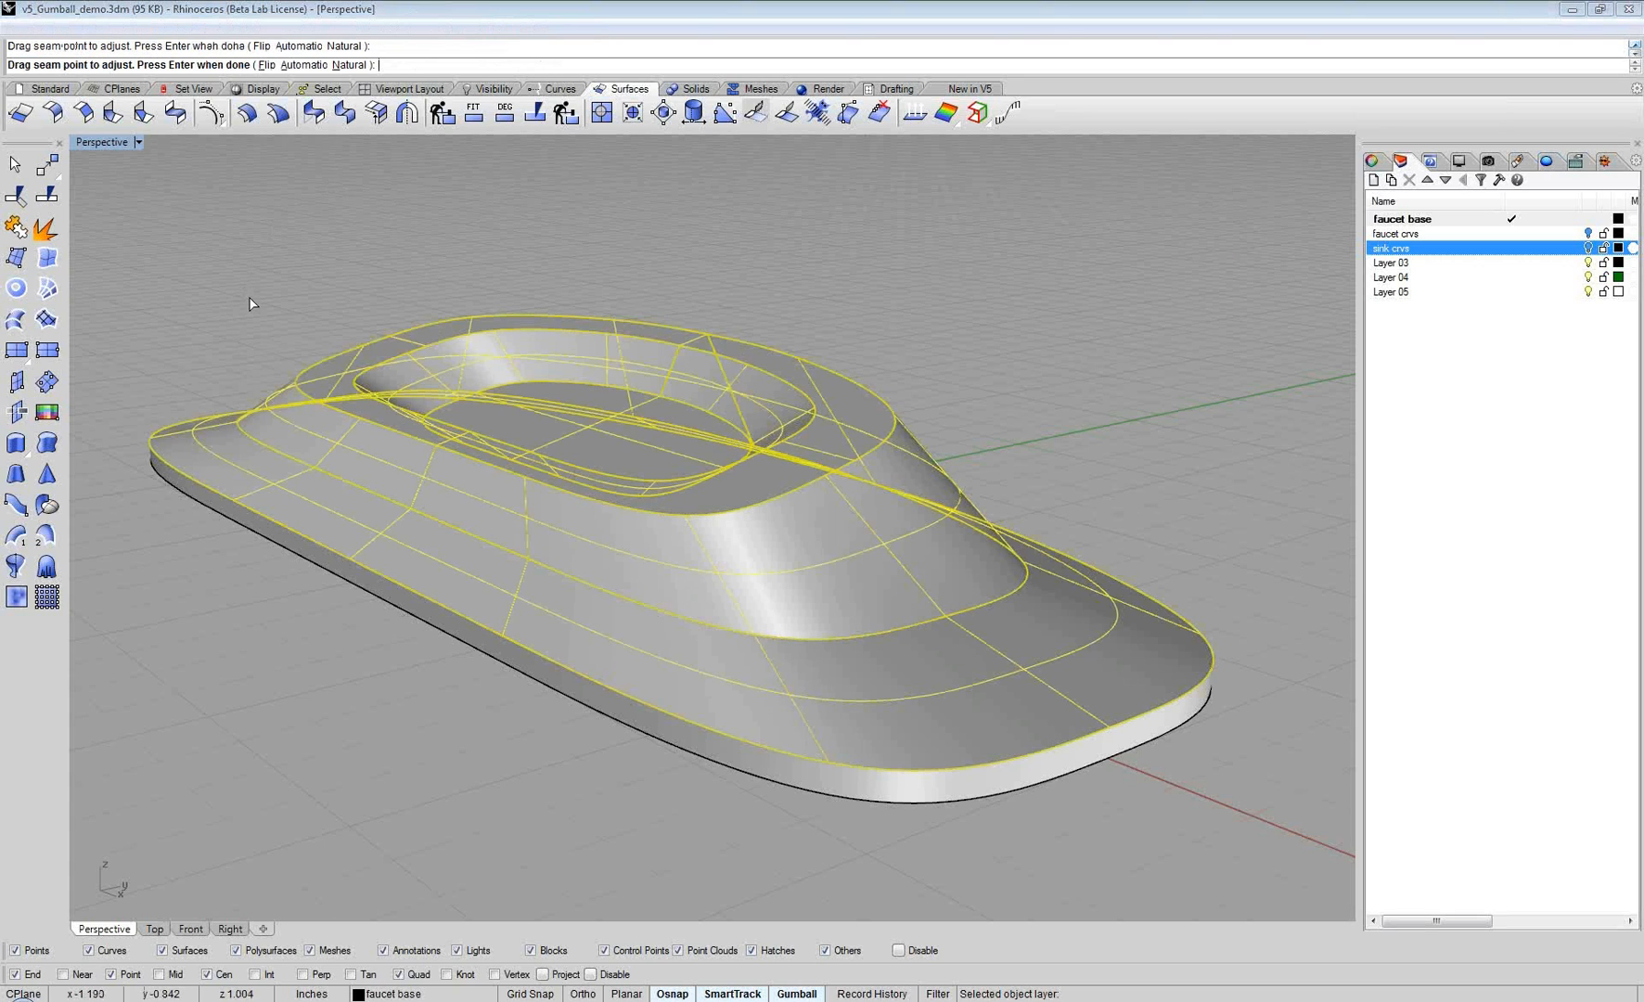
key("Return")
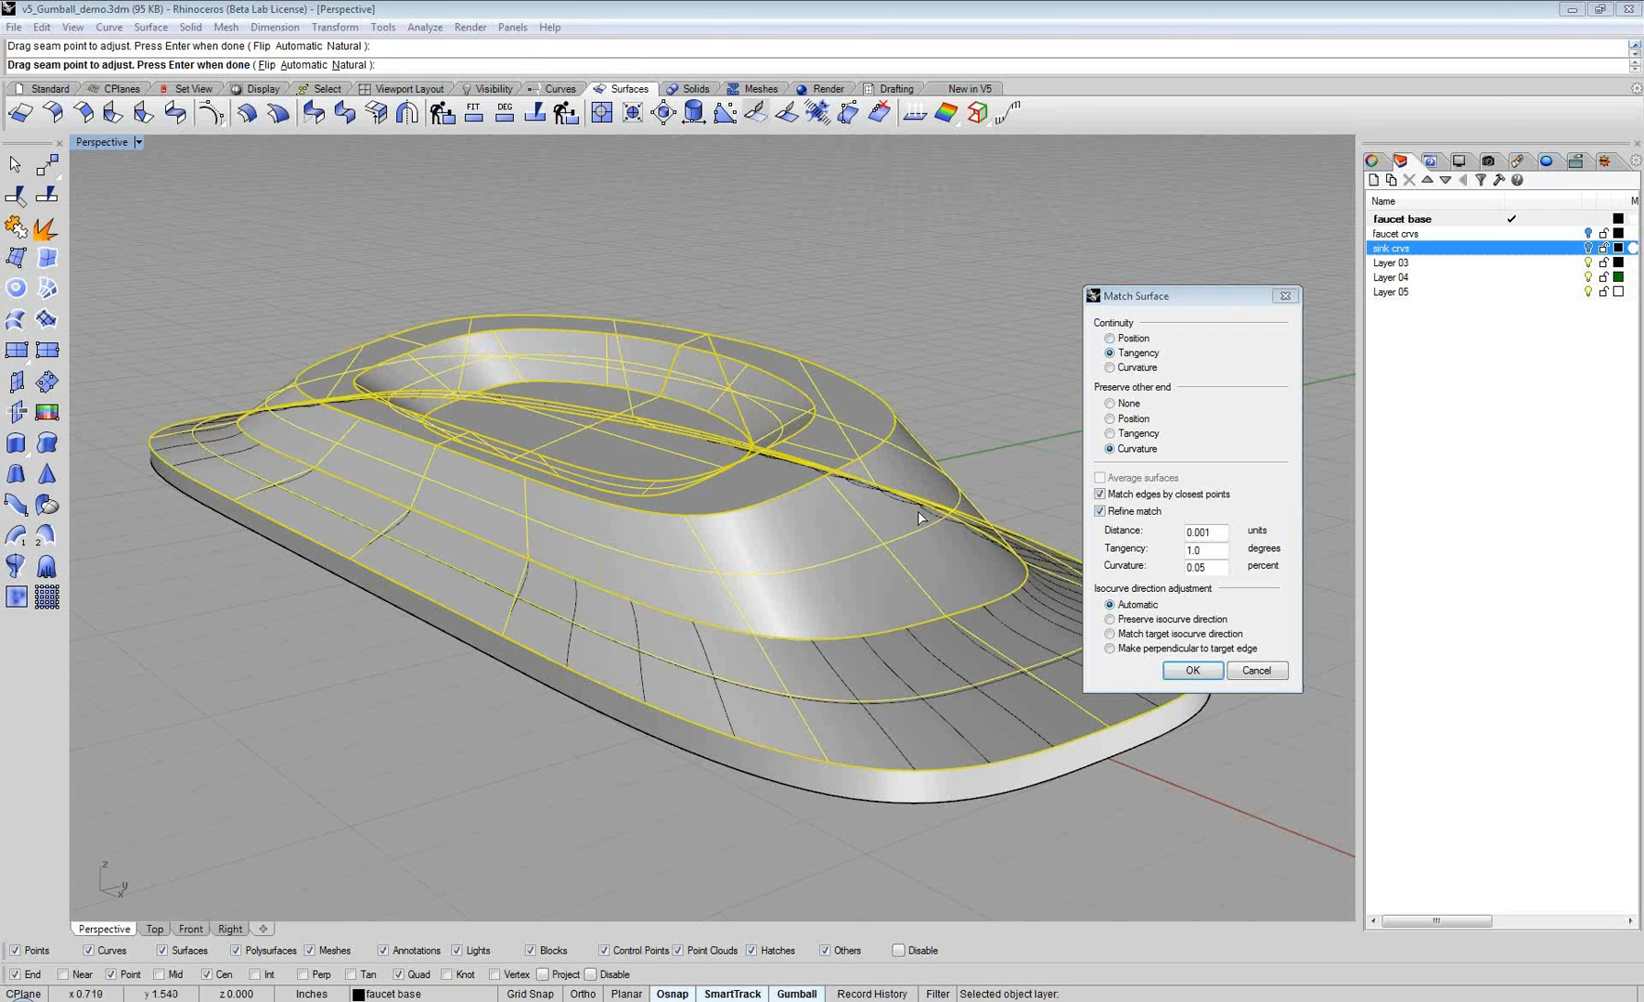
right_click_drag(919, 518, 956, 505)
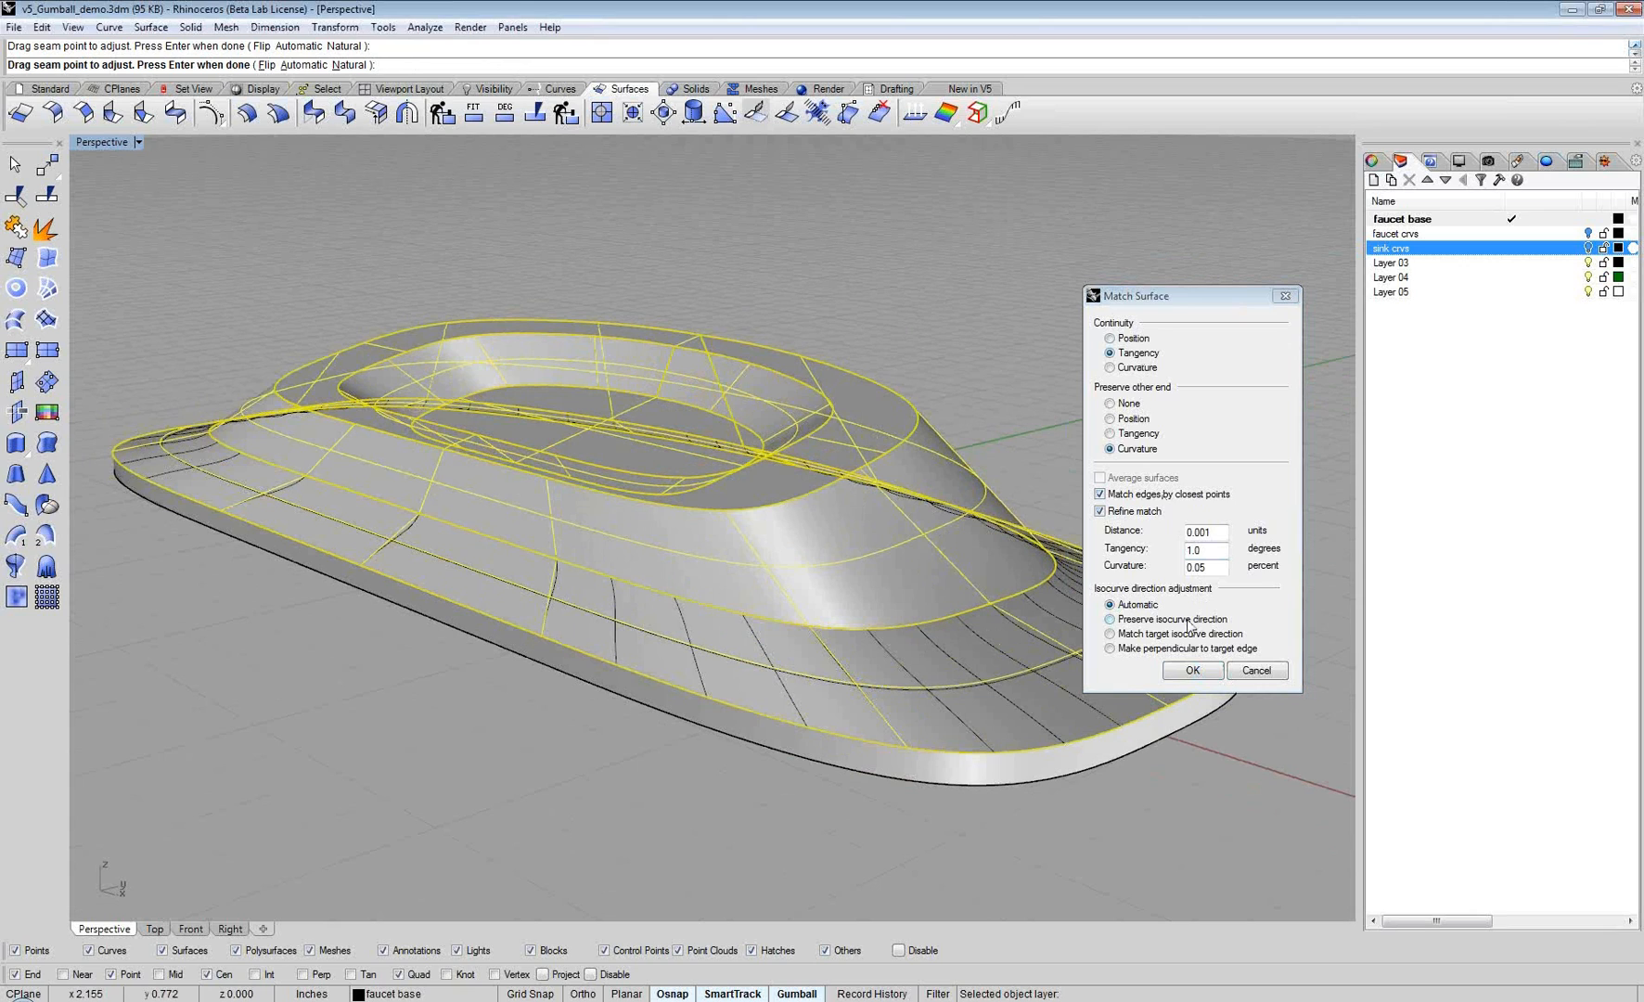
left_click(1192, 672)
left_click(1192, 672)
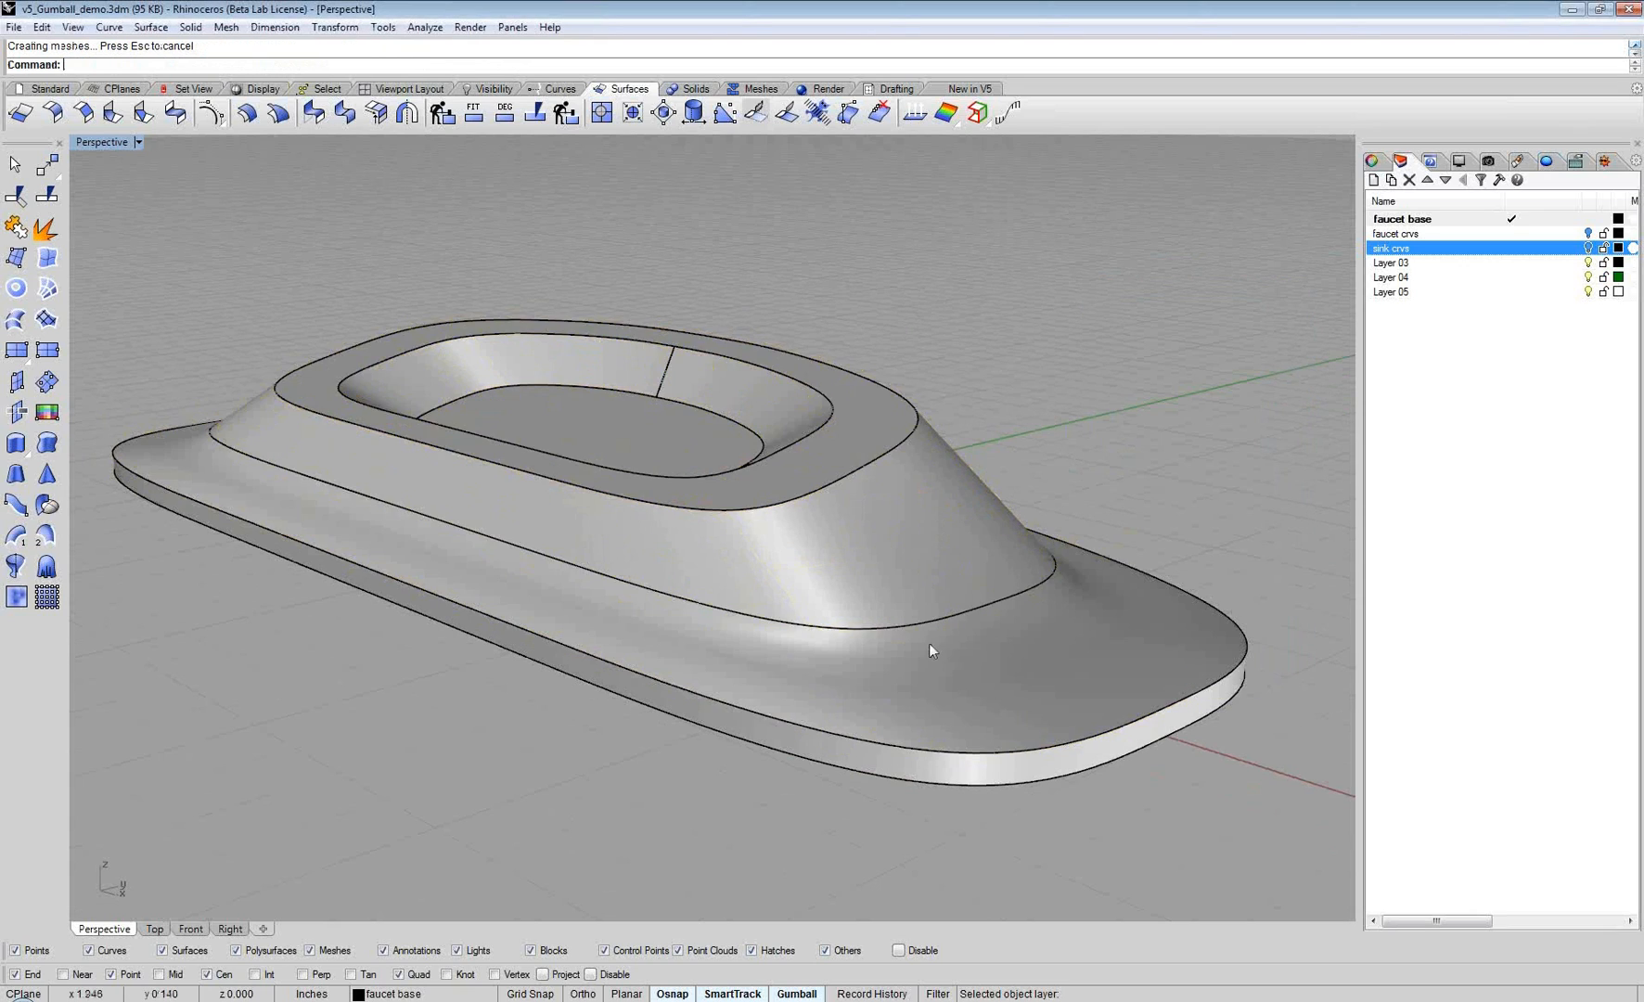
Step: Extract the sloped inner wall of the recess from the faucet base as a separate surface
right_click_drag(928, 643, 603, 501)
right_click(16, 226)
left_click(518, 345)
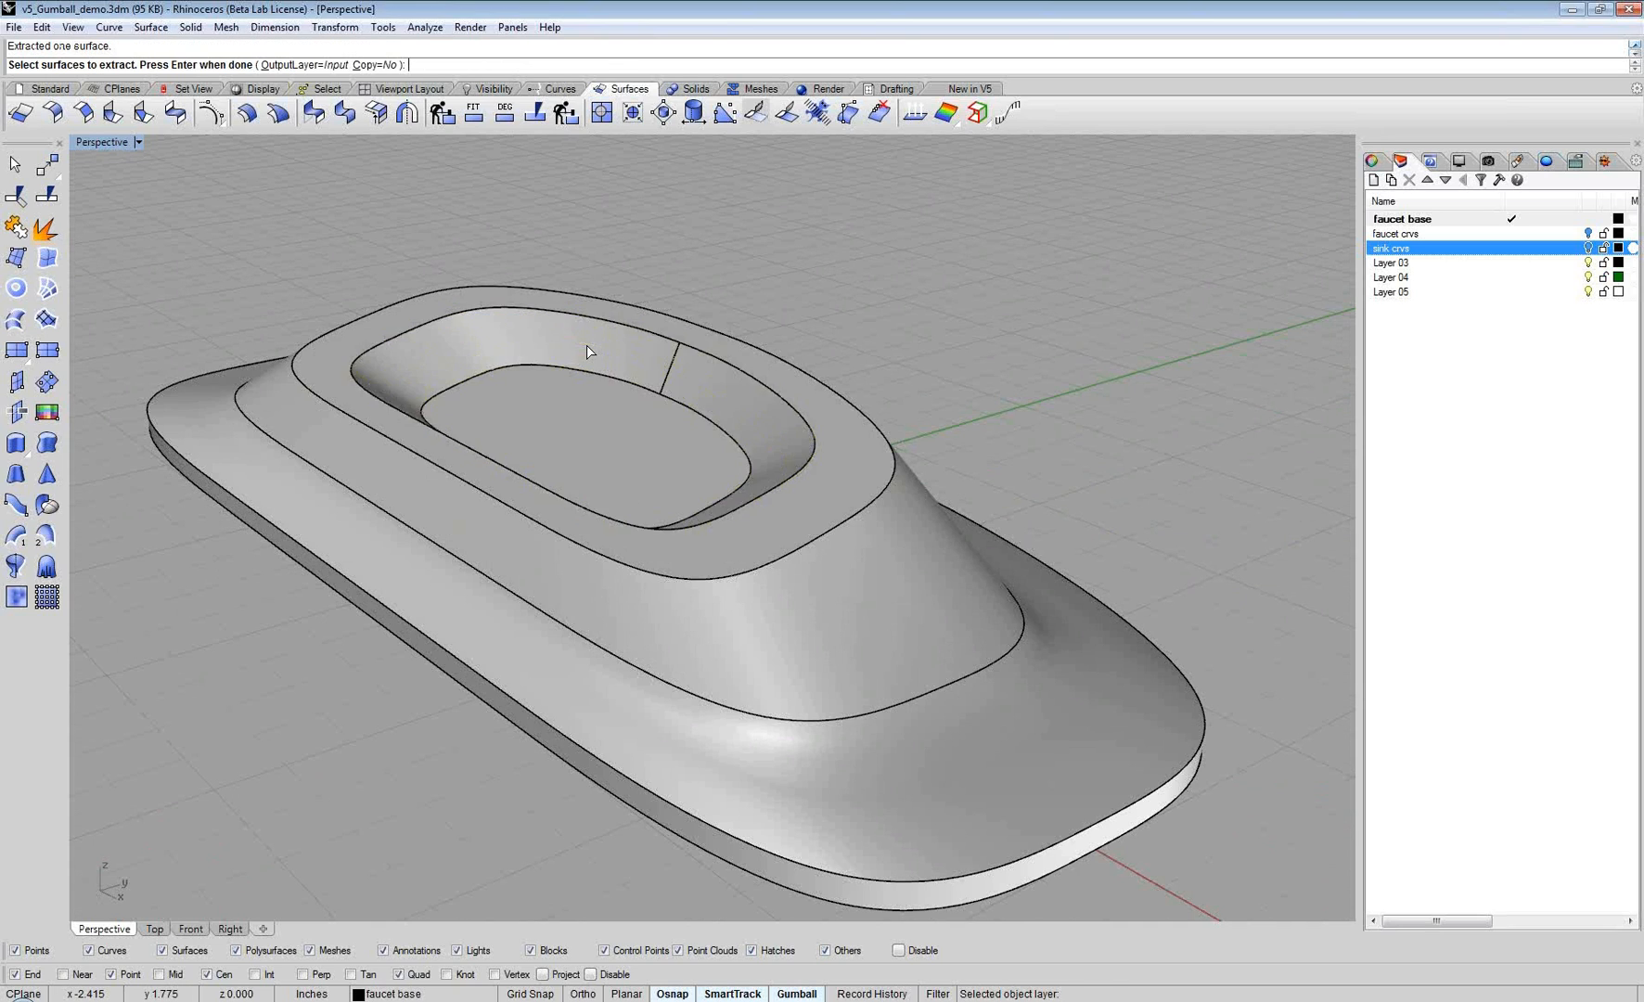
key("Return")
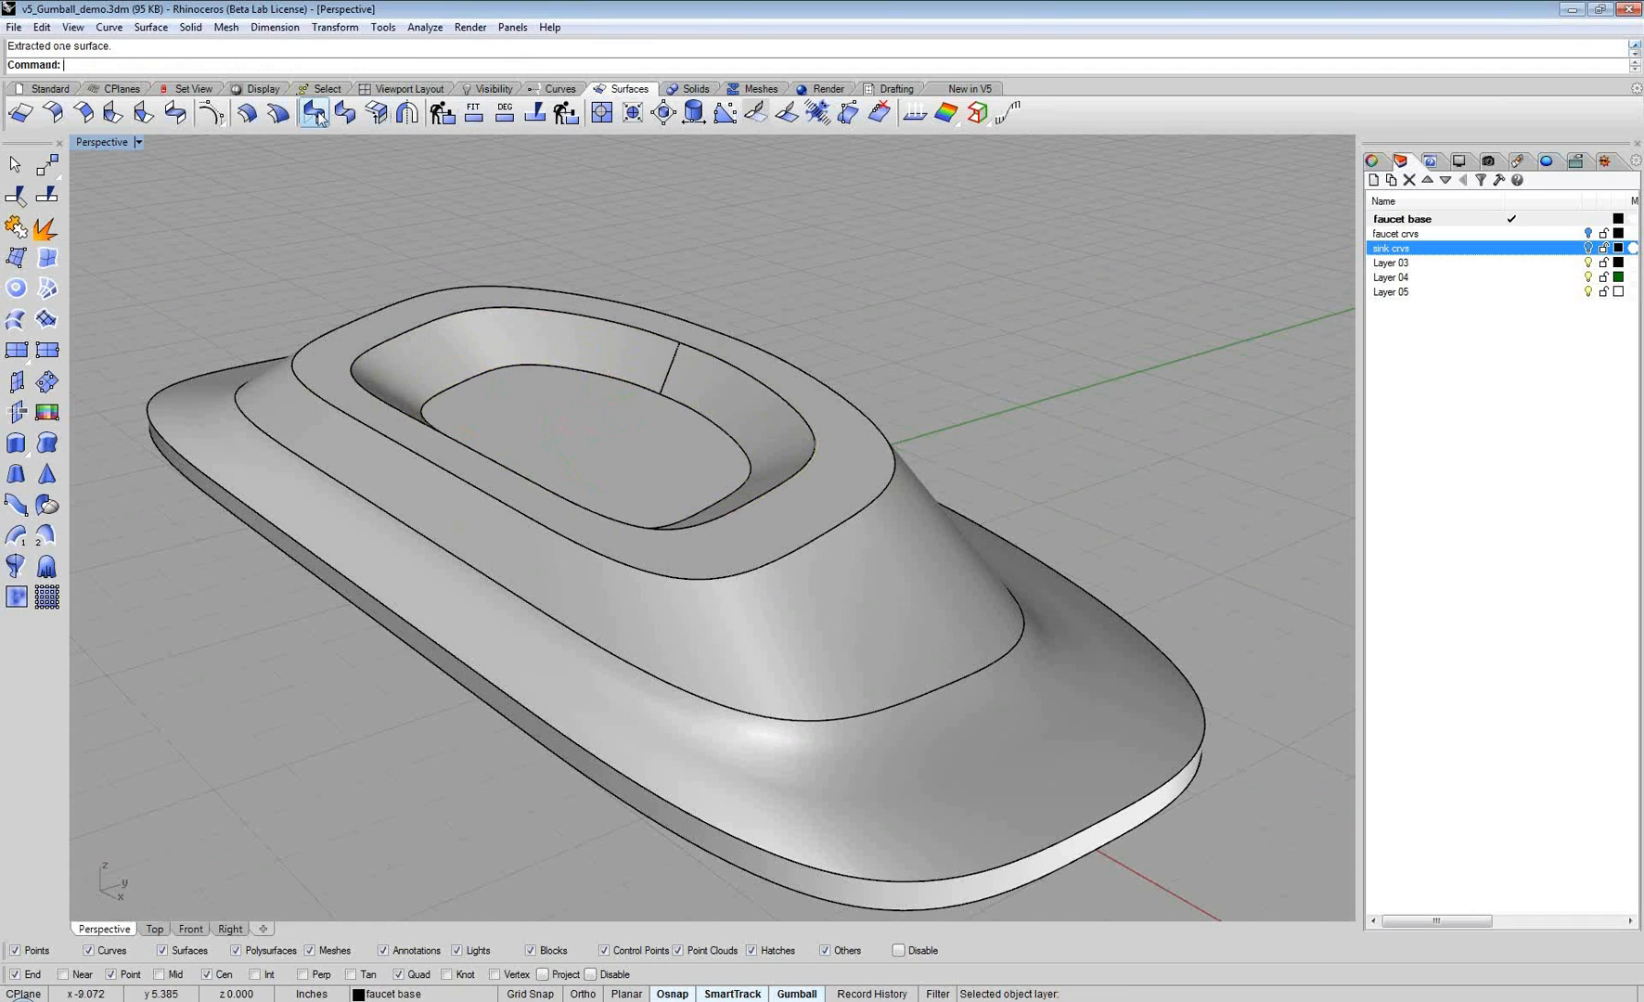
Step: Start MatchSrf with MultipleMatches and pair the recess wall's upper edge with the rim edge, accepting the seam point
left_click(314, 114)
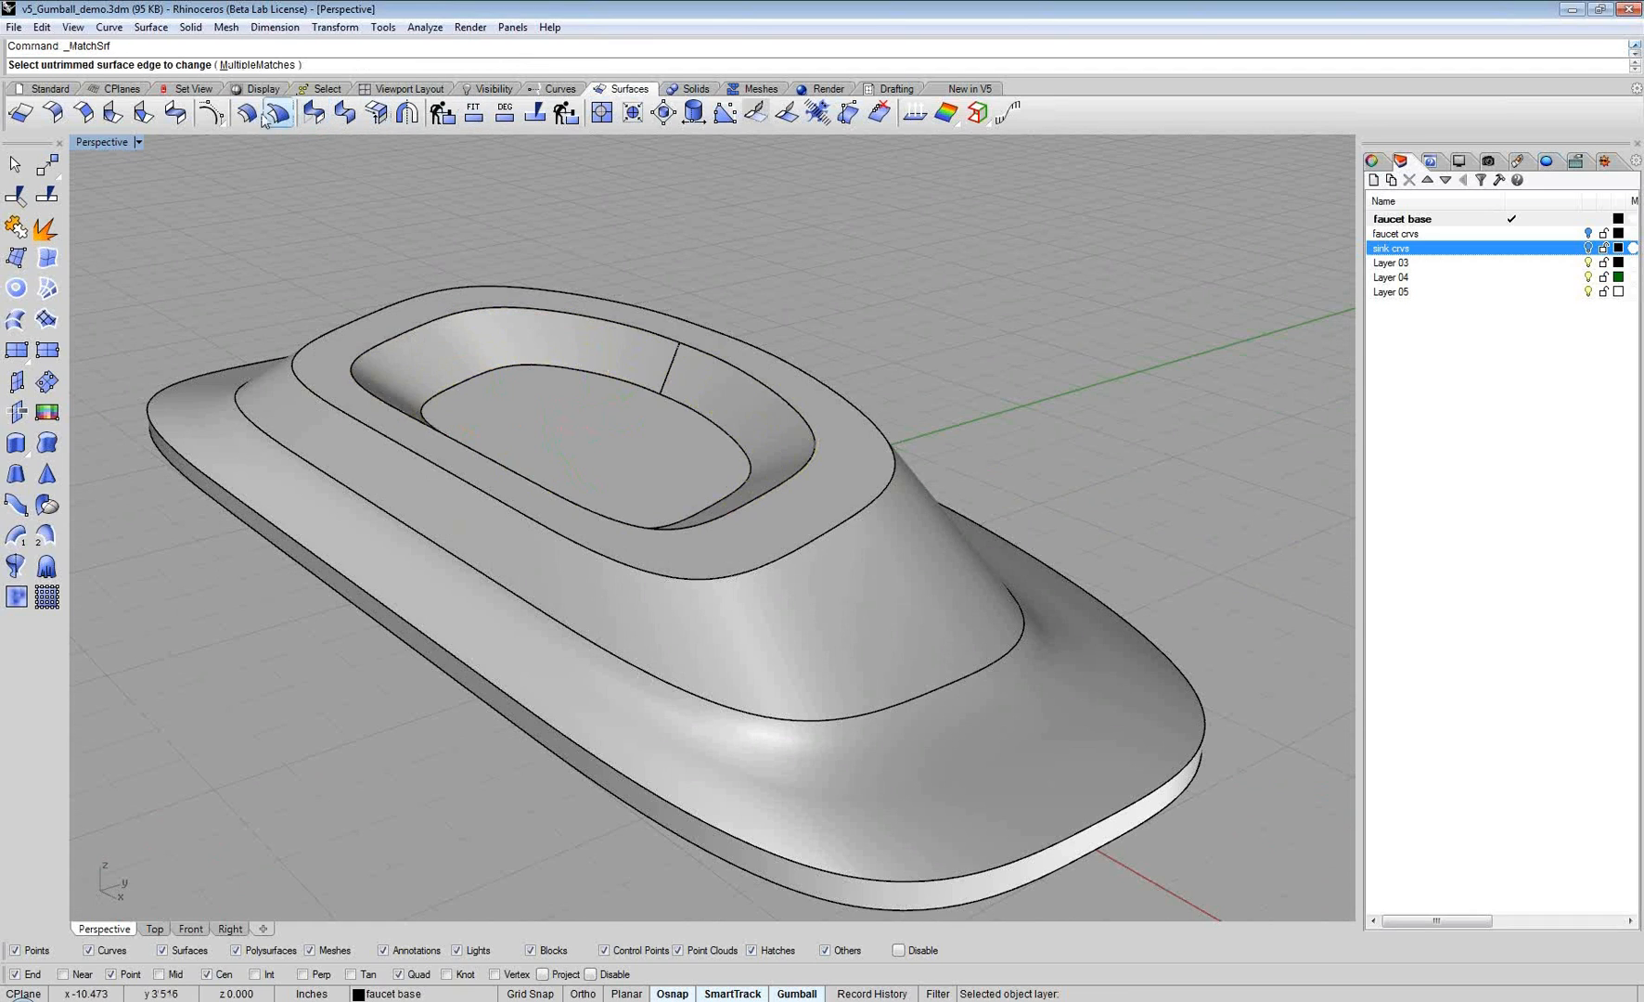
left_click(267, 65)
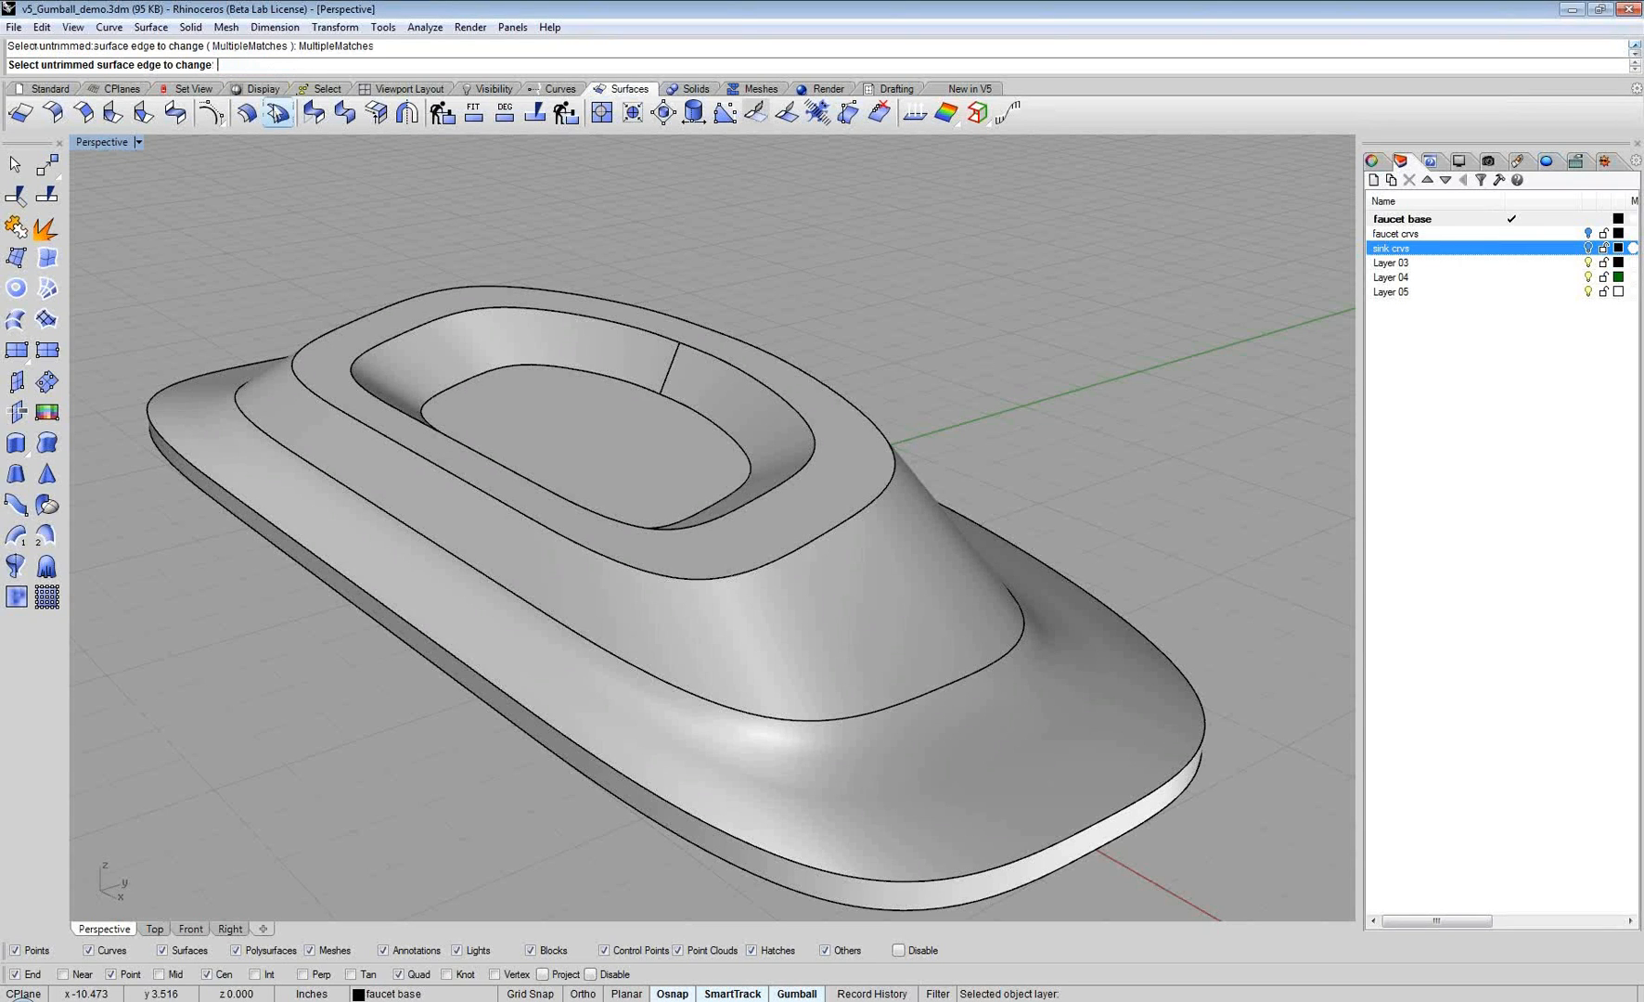
left_click(605, 326)
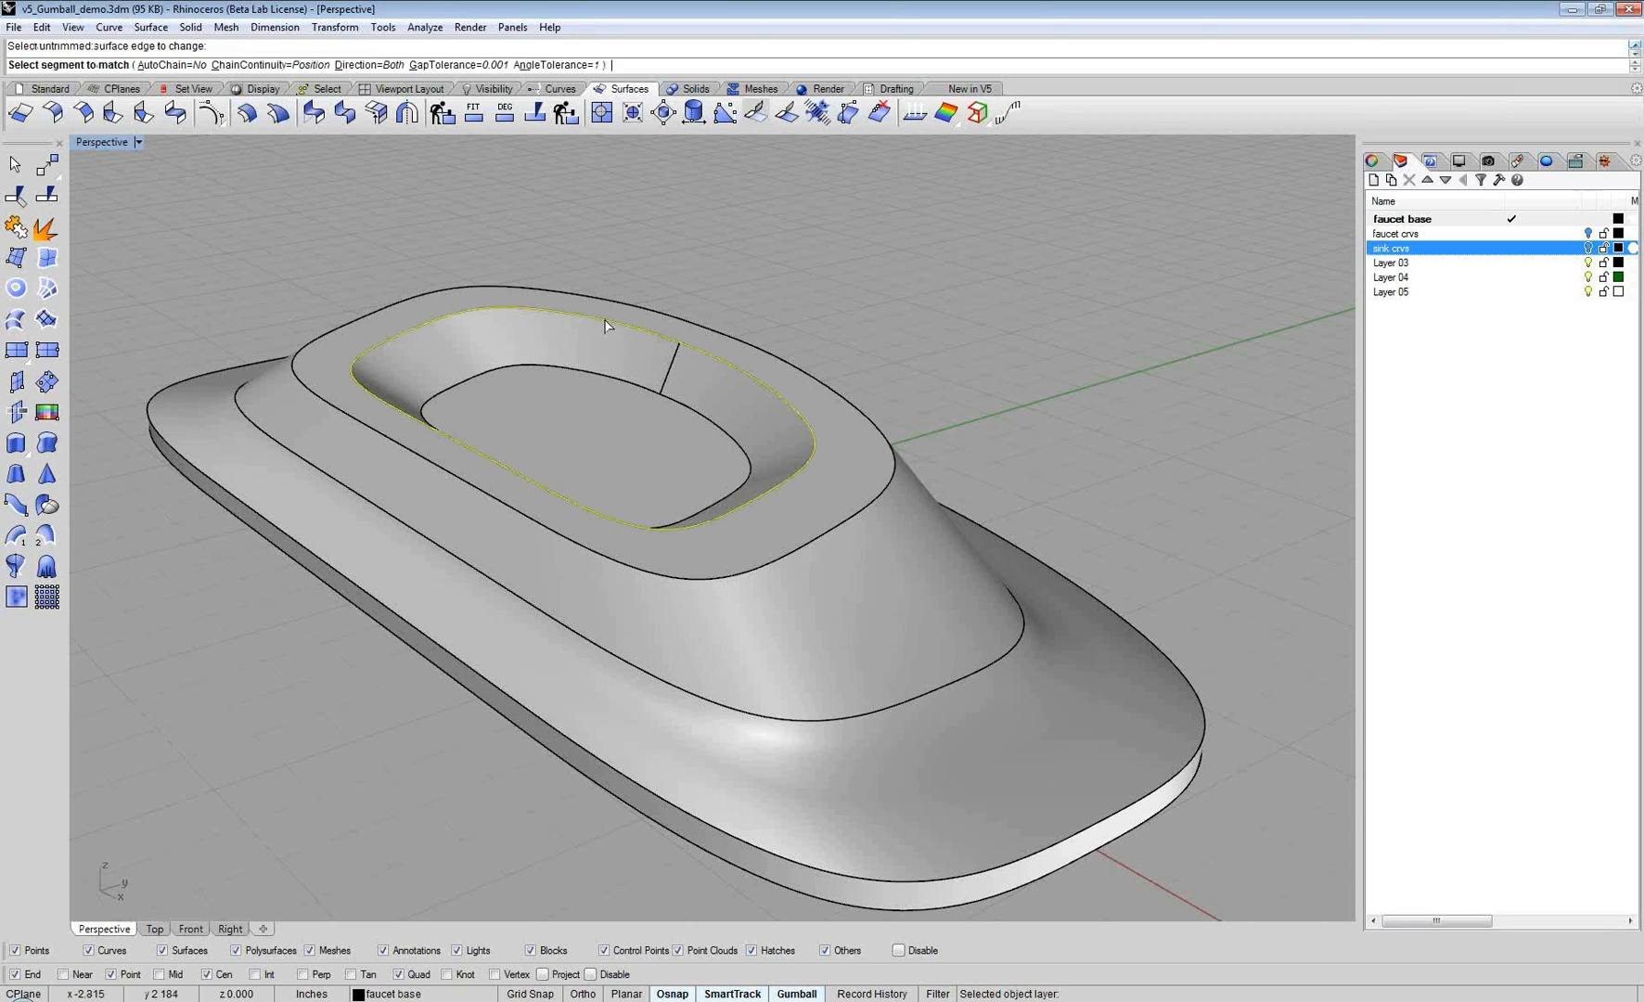
left_click(605, 325)
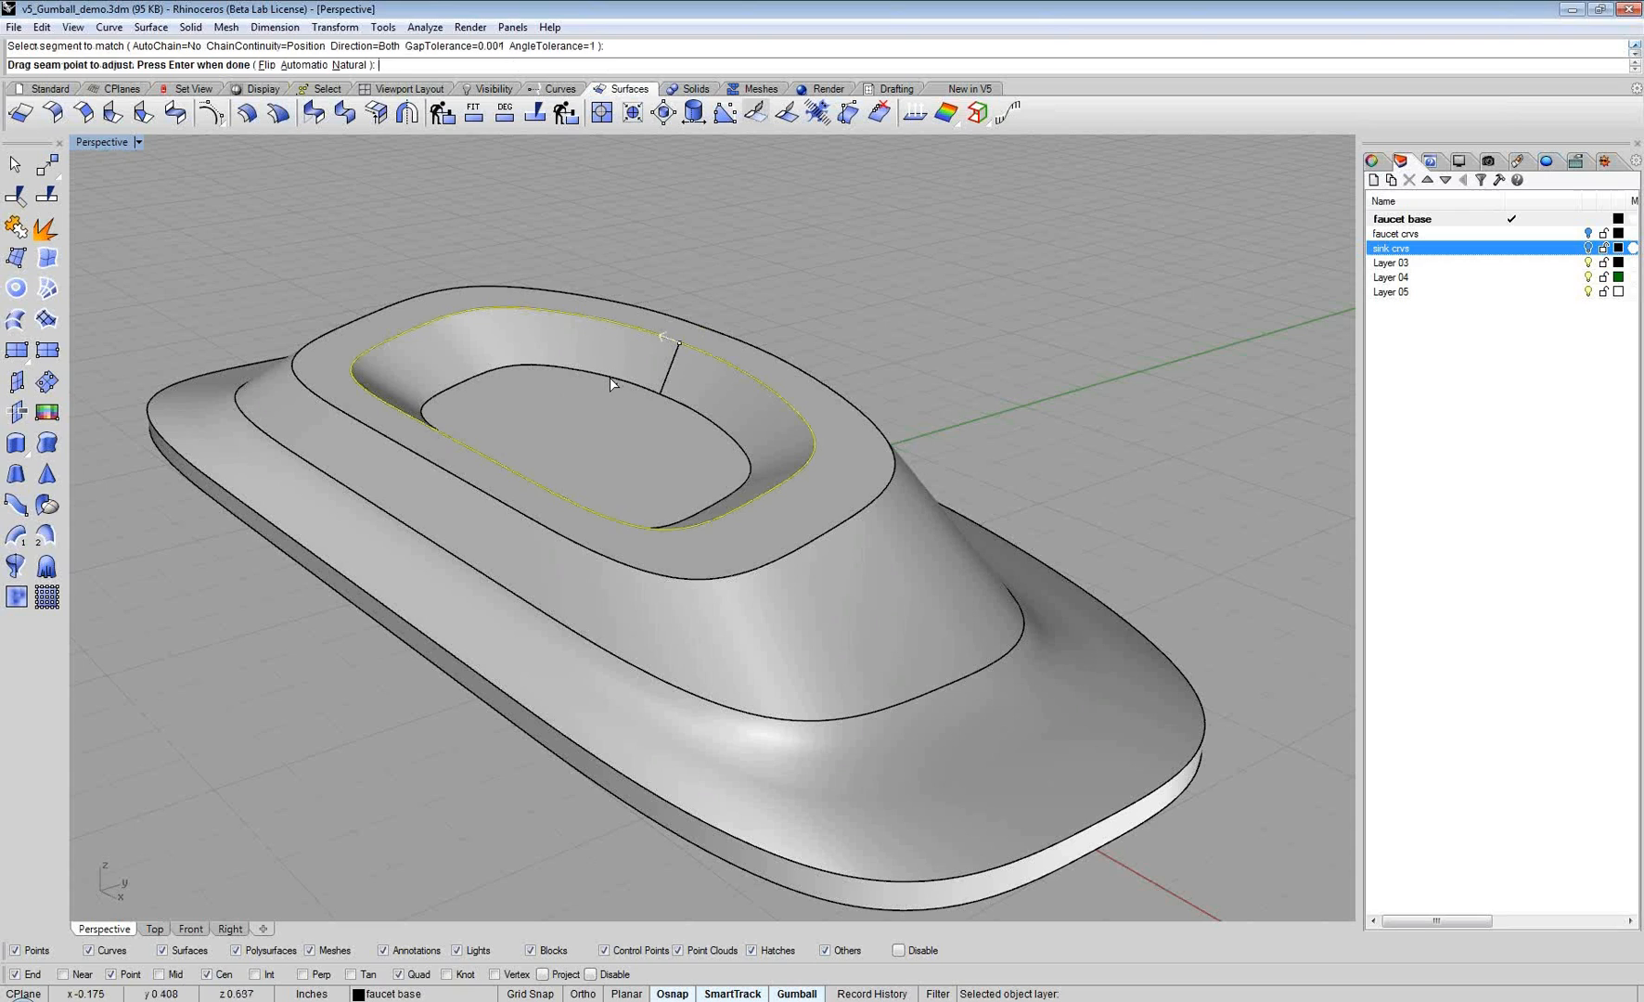
key("Return")
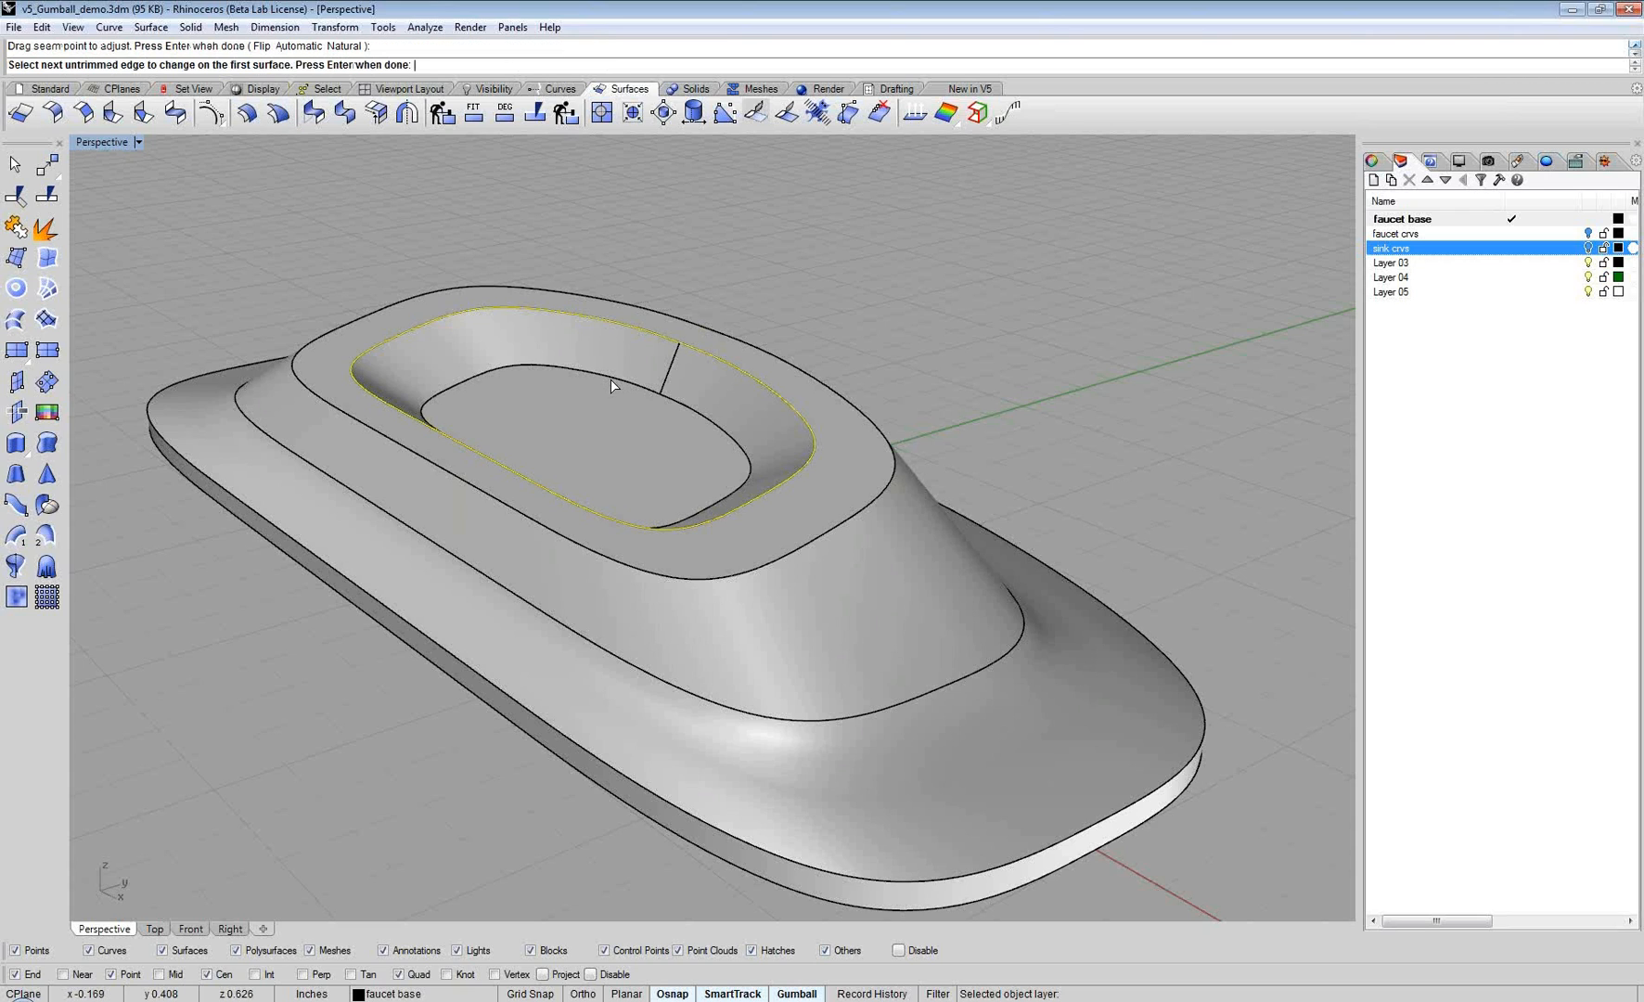
Step: Pair the recess wall's lower edge with the floor edge and apply the surface match with Tangency continuity
left_click(641, 389)
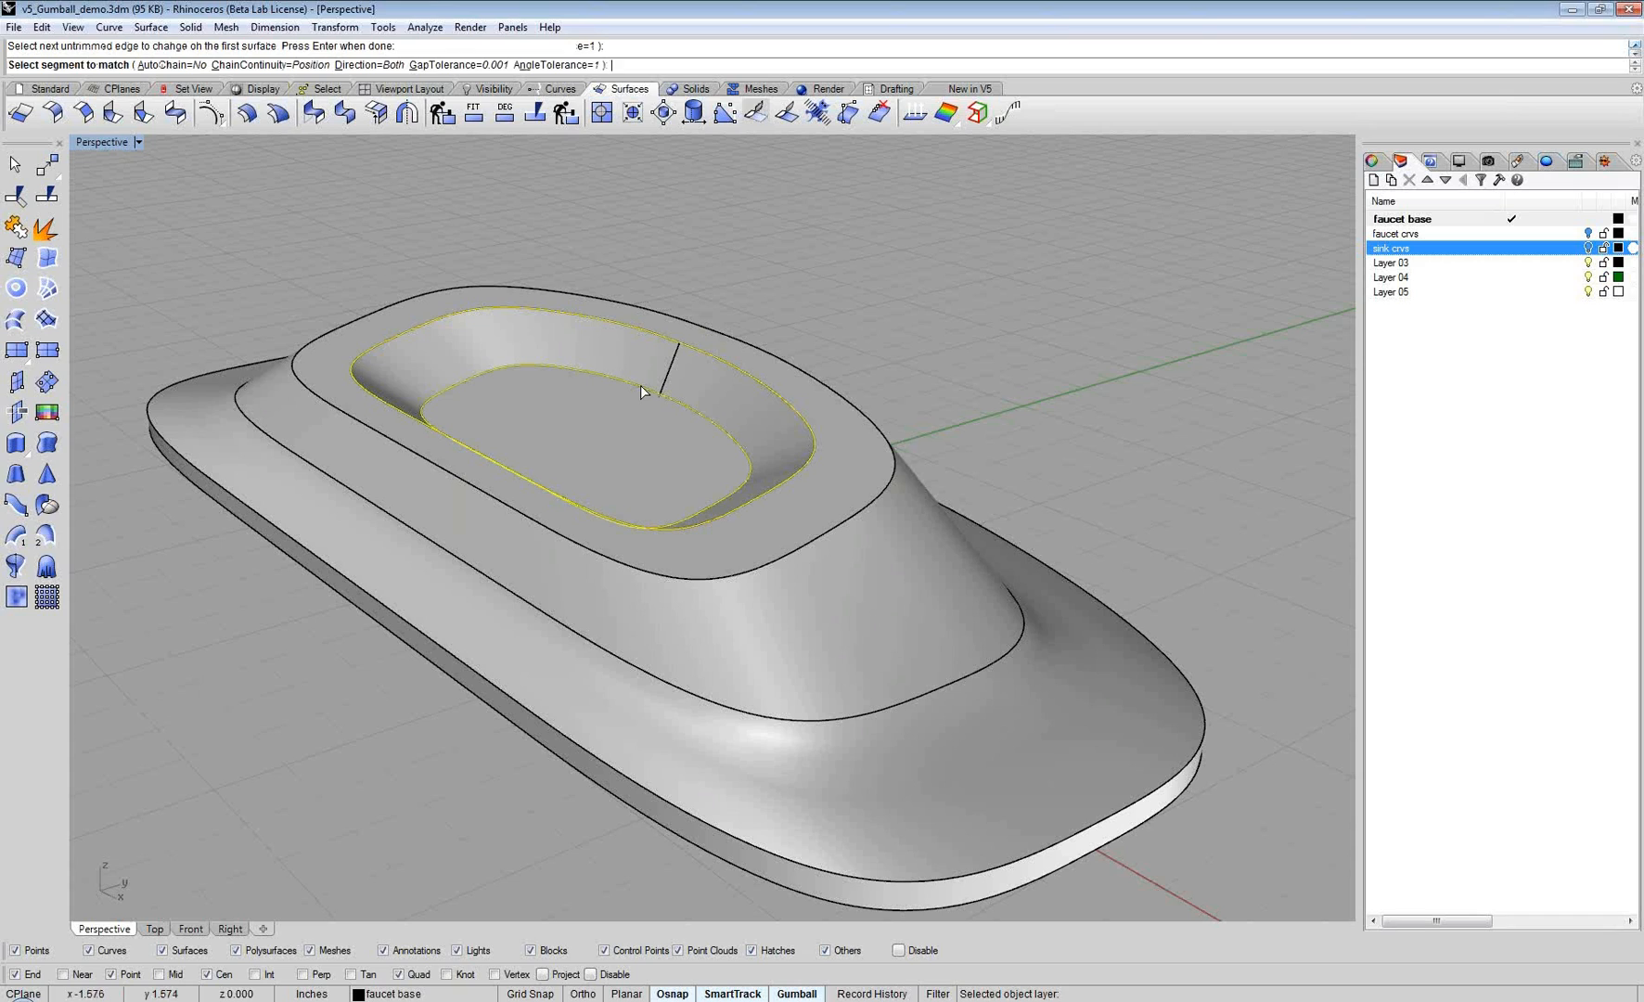
left_click(639, 385)
key("Return")
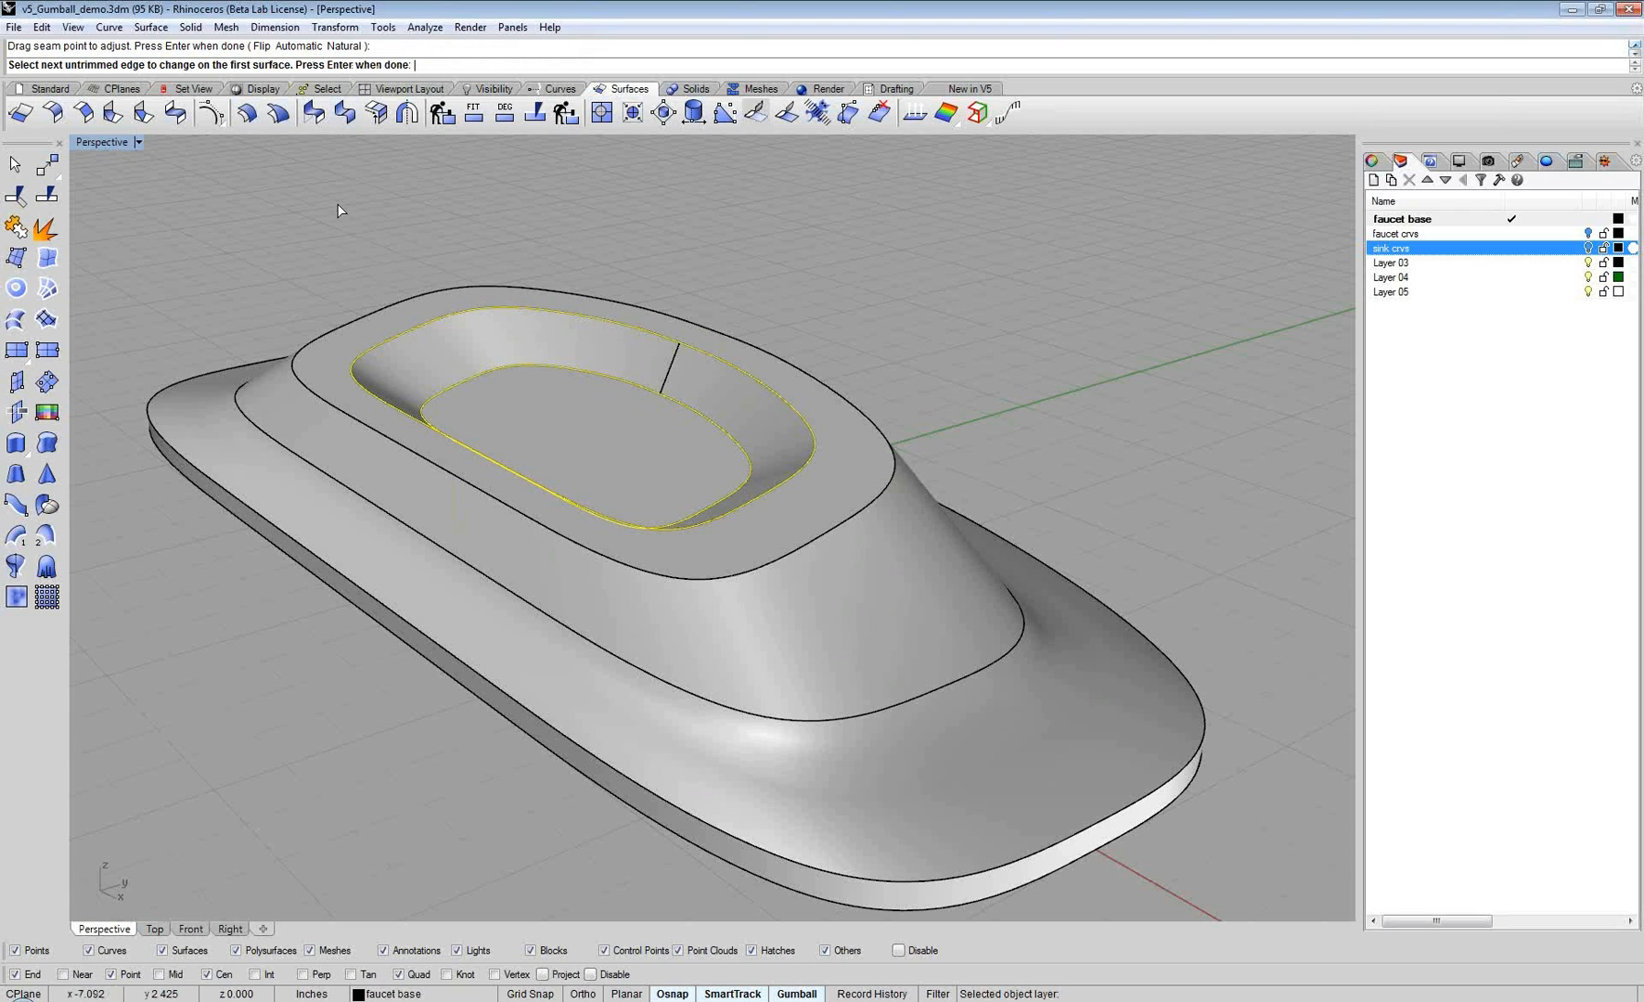
key("Return")
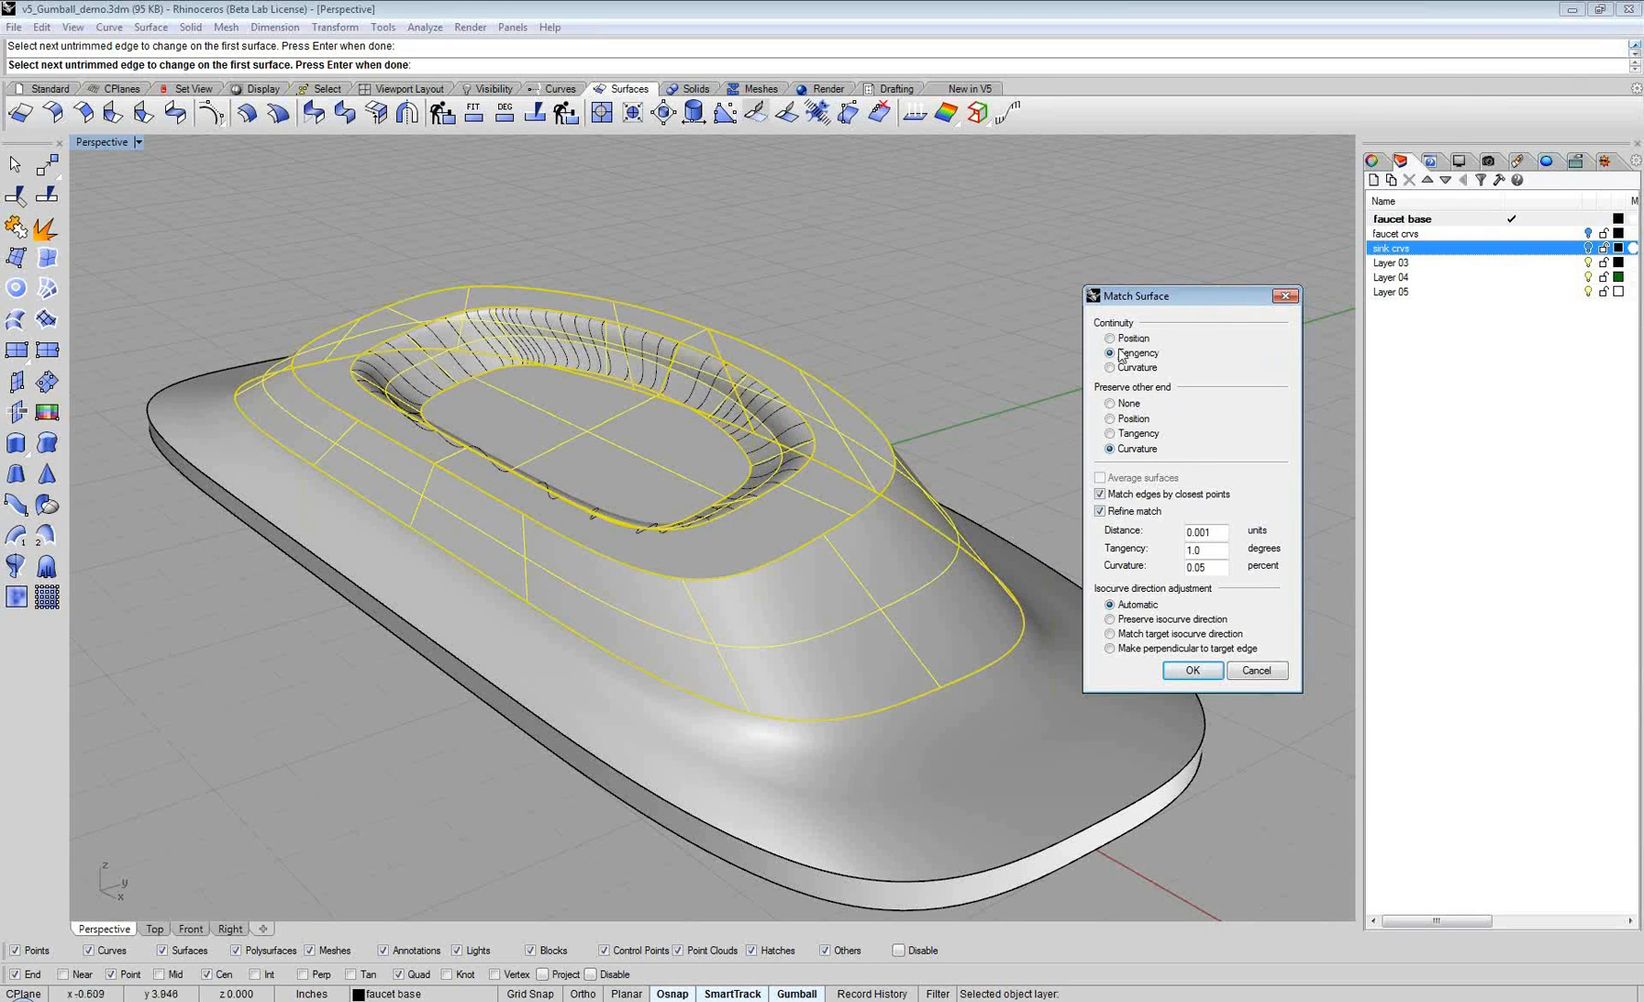
mouse_move(816, 438)
right_mouse_down()
mouse_move(735, 443)
mouse_move(786, 441)
right_mouse_up()
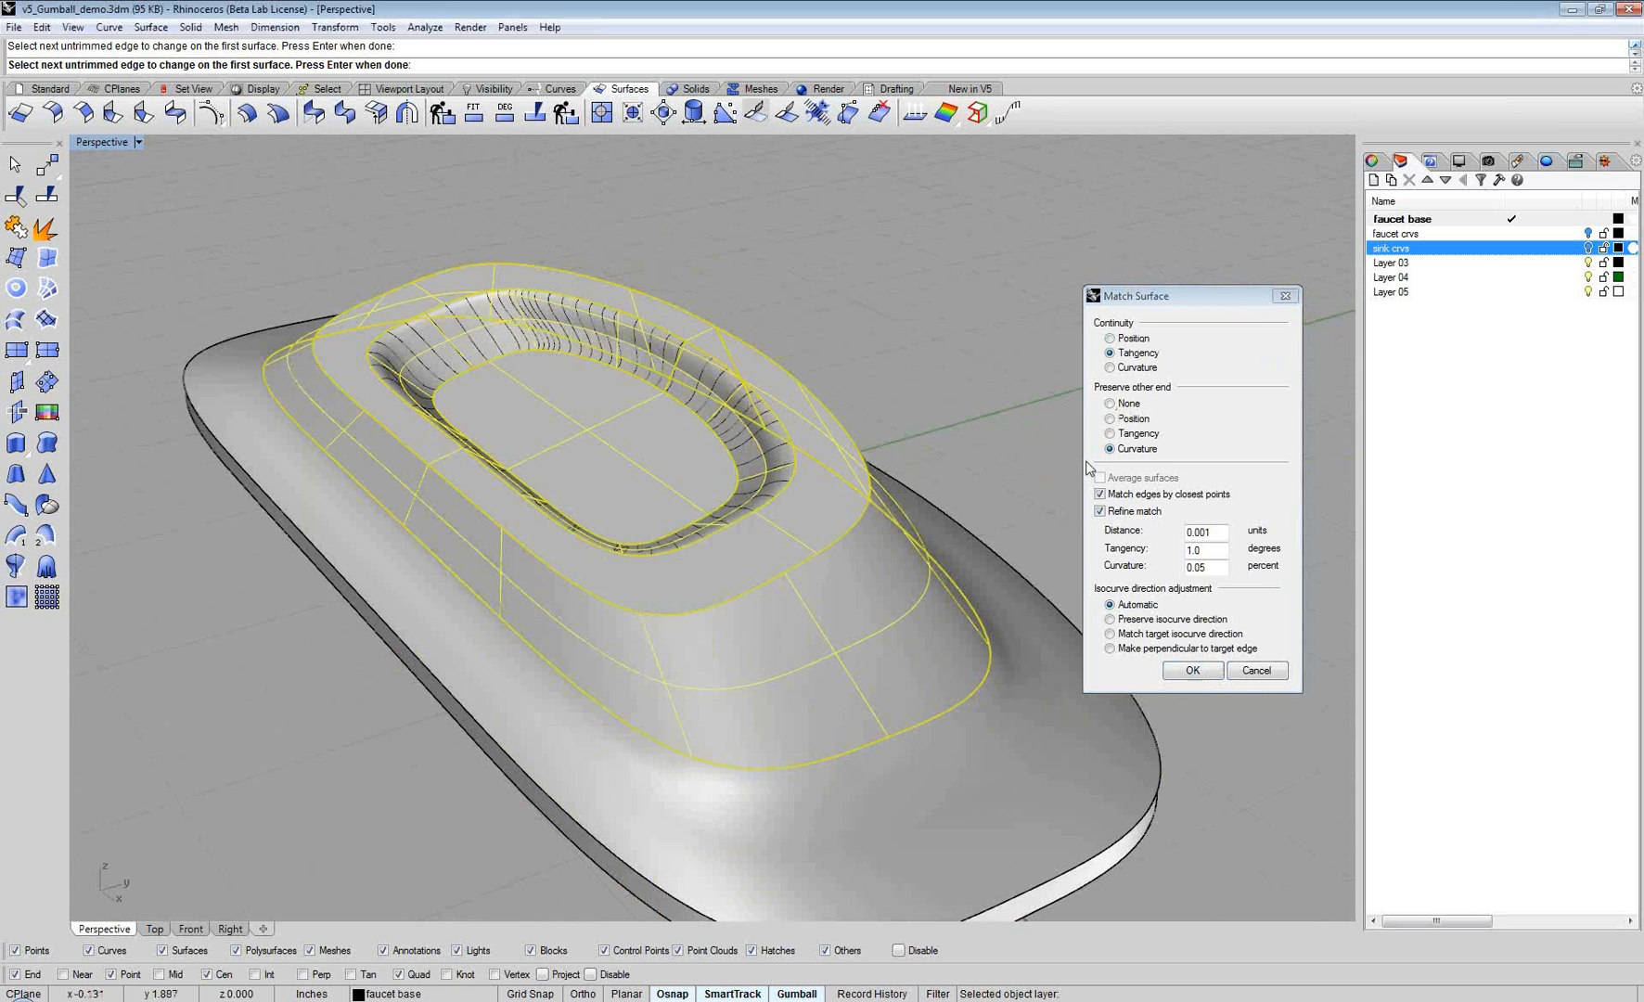
left_click(1201, 672)
left_click(1200, 672)
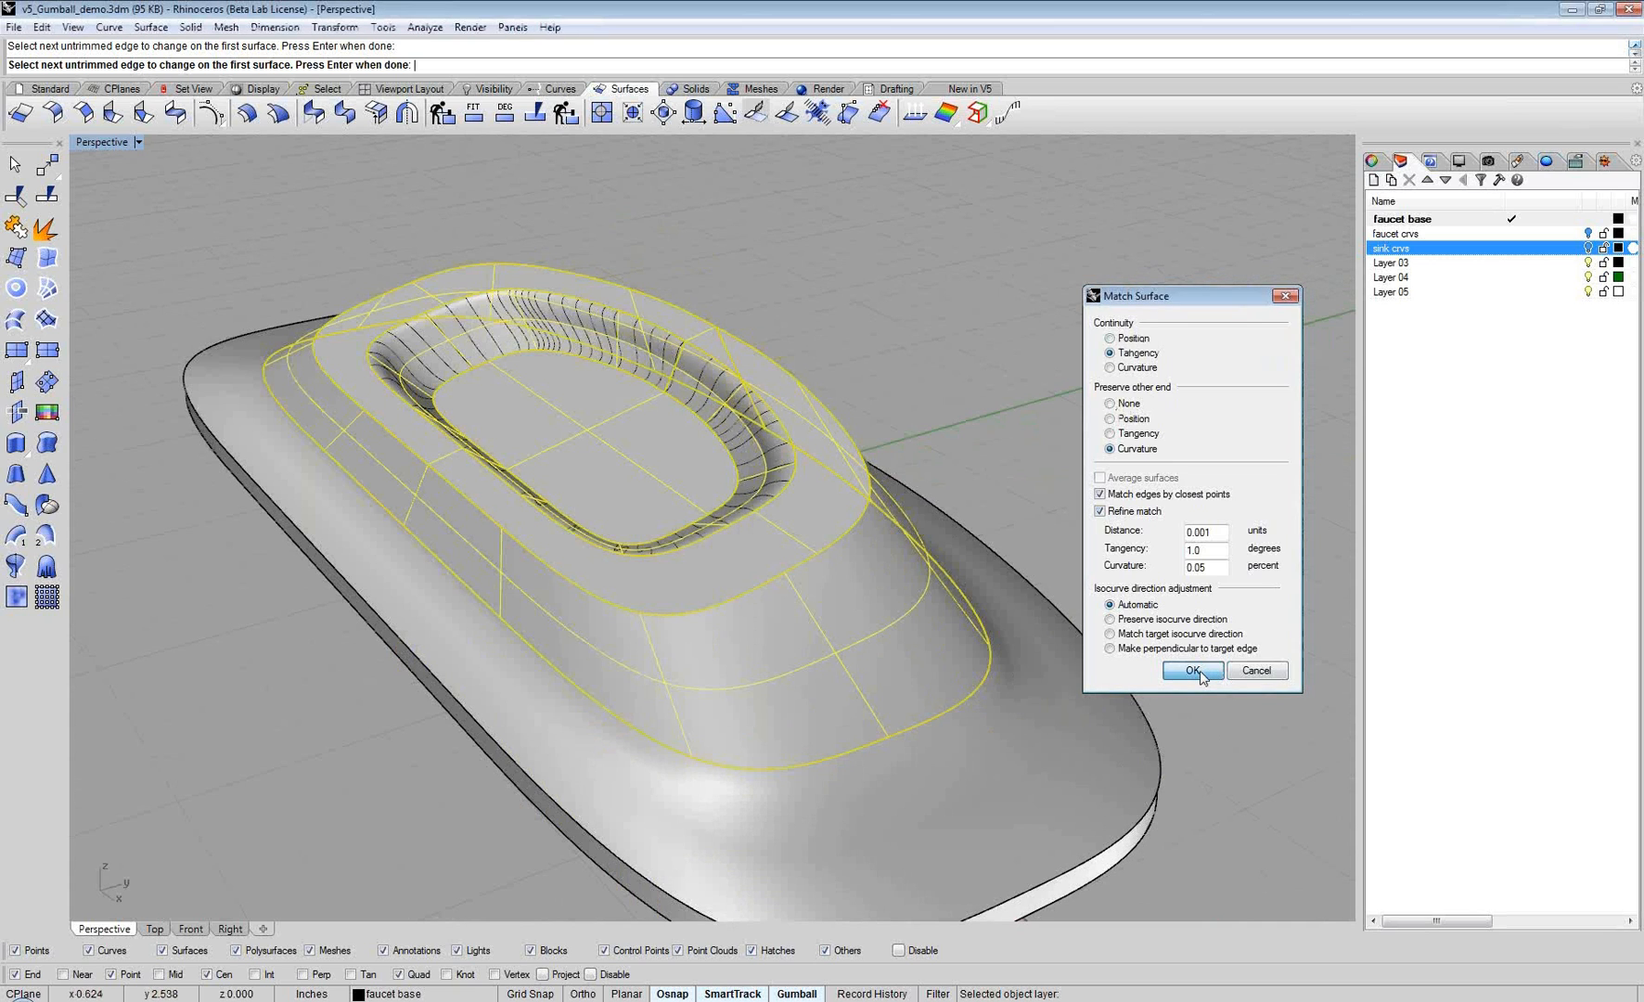
mouse_move(705, 409)
right_mouse_down()
mouse_move(574, 427)
mouse_move(675, 403)
mouse_move(724, 419)
right_mouse_up()
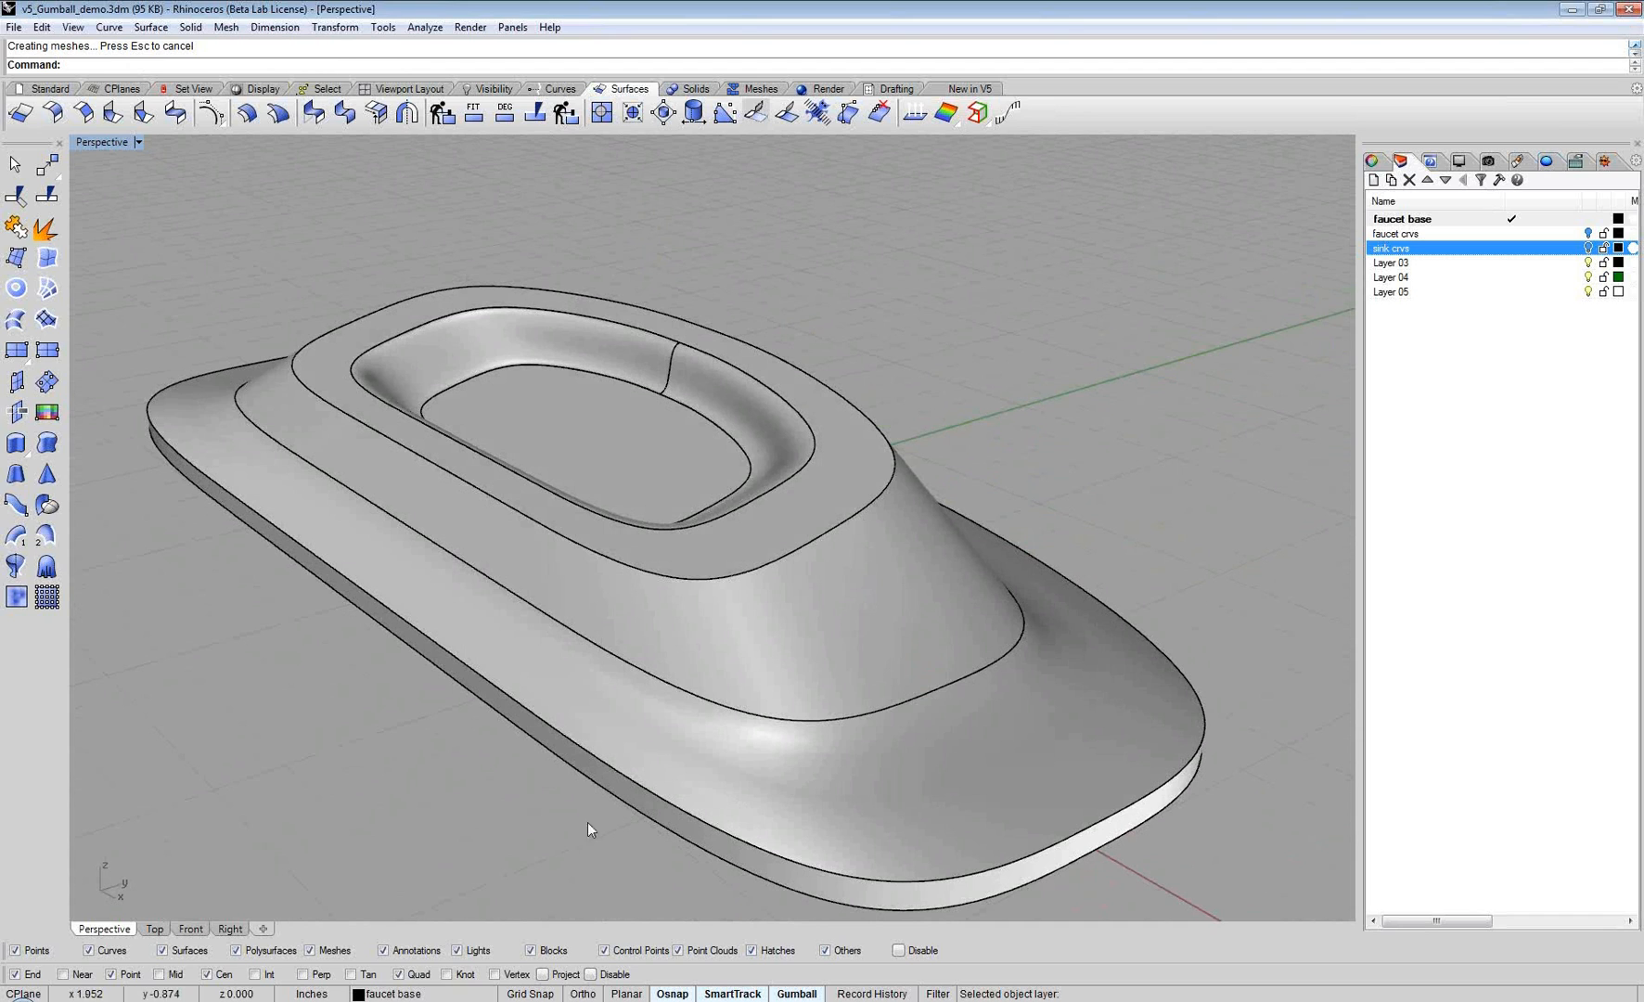
Step: Select all of the faucet base surfaces and join them back together
left_click_drag(384, 360, 343, 300)
key("Return")
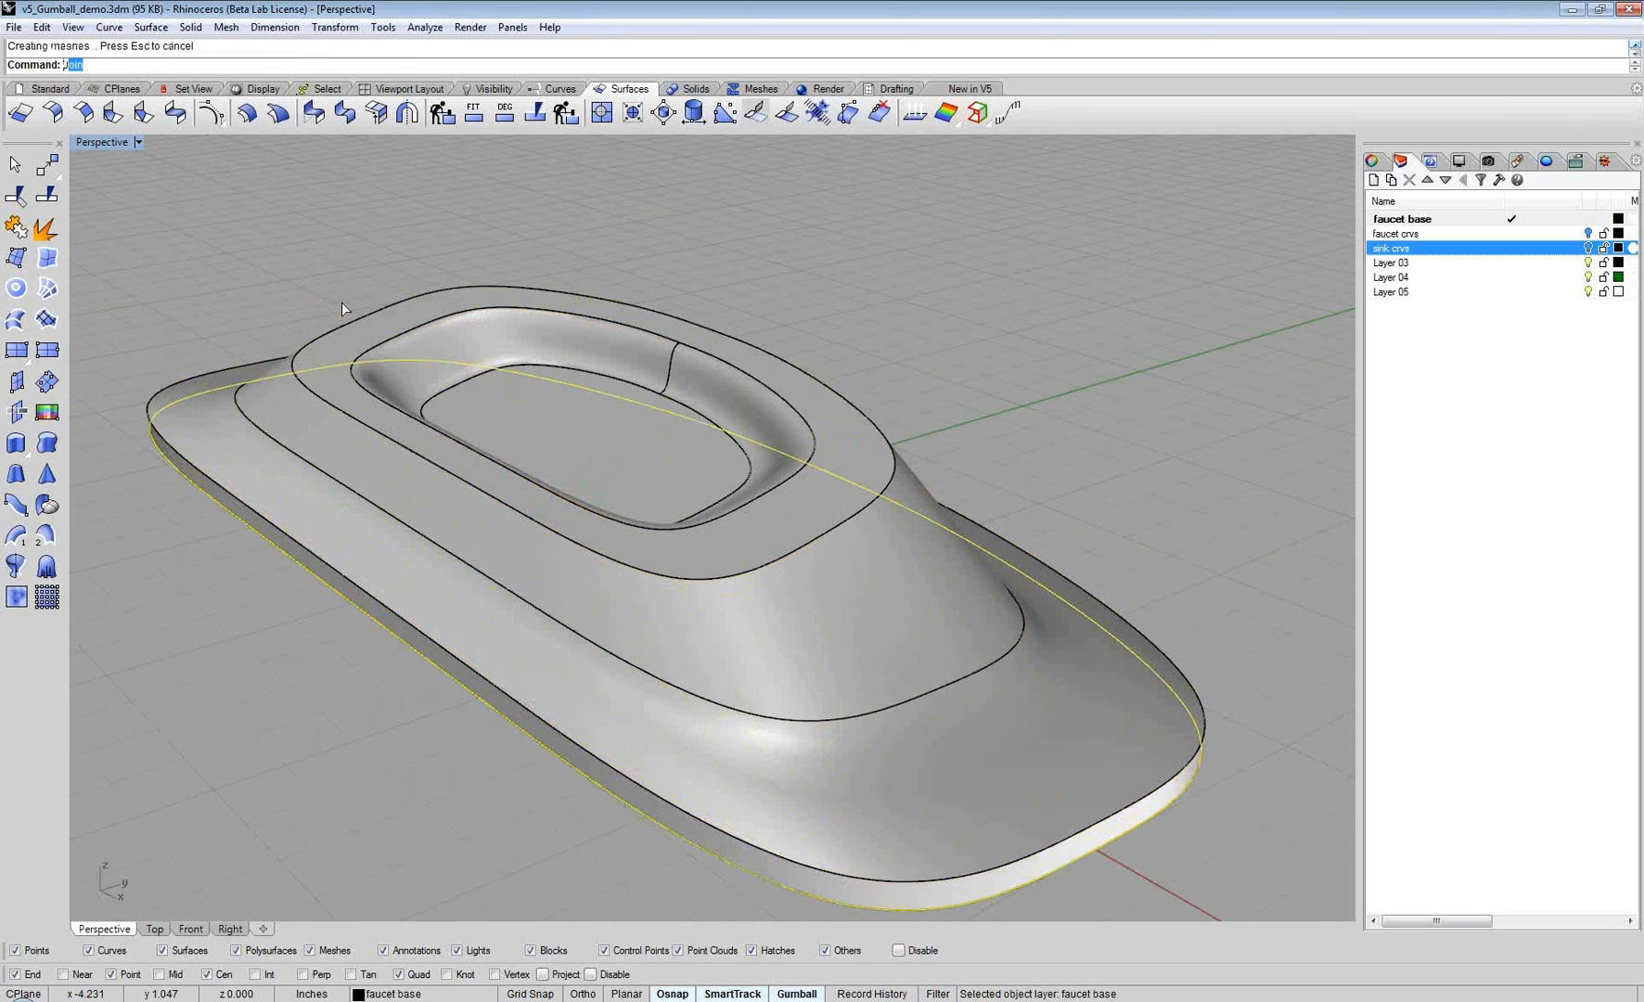
mouse_move(679, 489)
right_mouse_down()
mouse_move(643, 332)
mouse_move(686, 481)
mouse_move(682, 464)
right_mouse_up()
Step: Start FilletEdge on the outer rim edge and the lower tier's outer upper edge, setting all handles to a 0.08 in radius
left_click(691, 88)
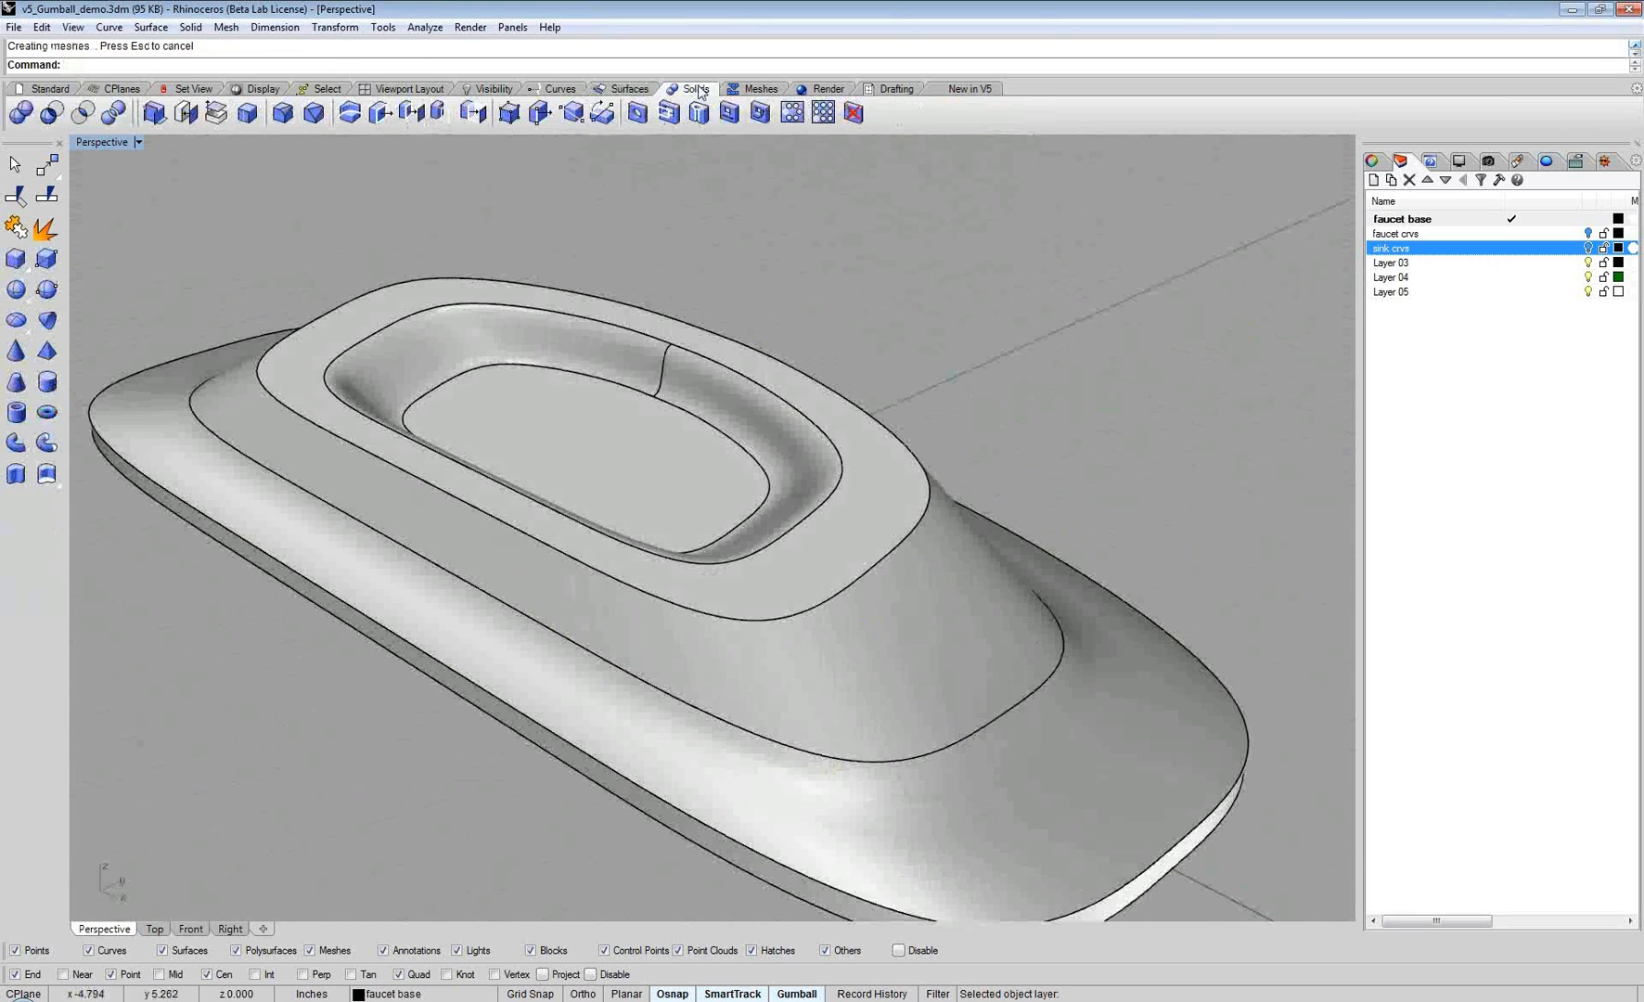
left_click(283, 115)
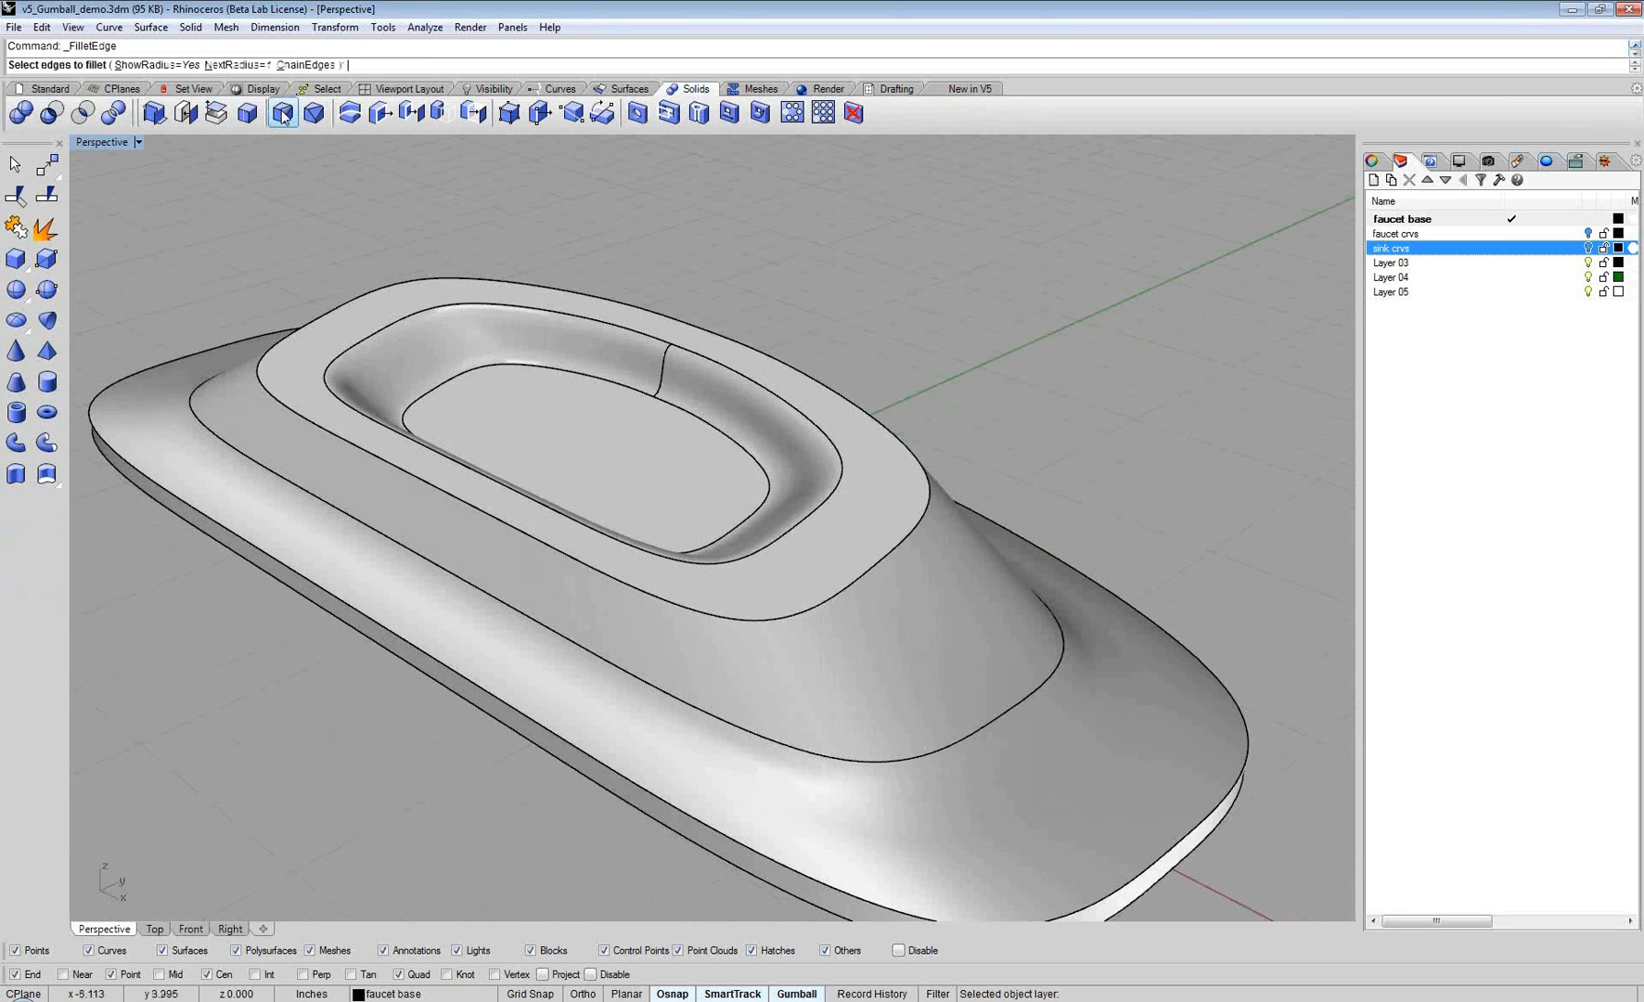
left_click(596, 309)
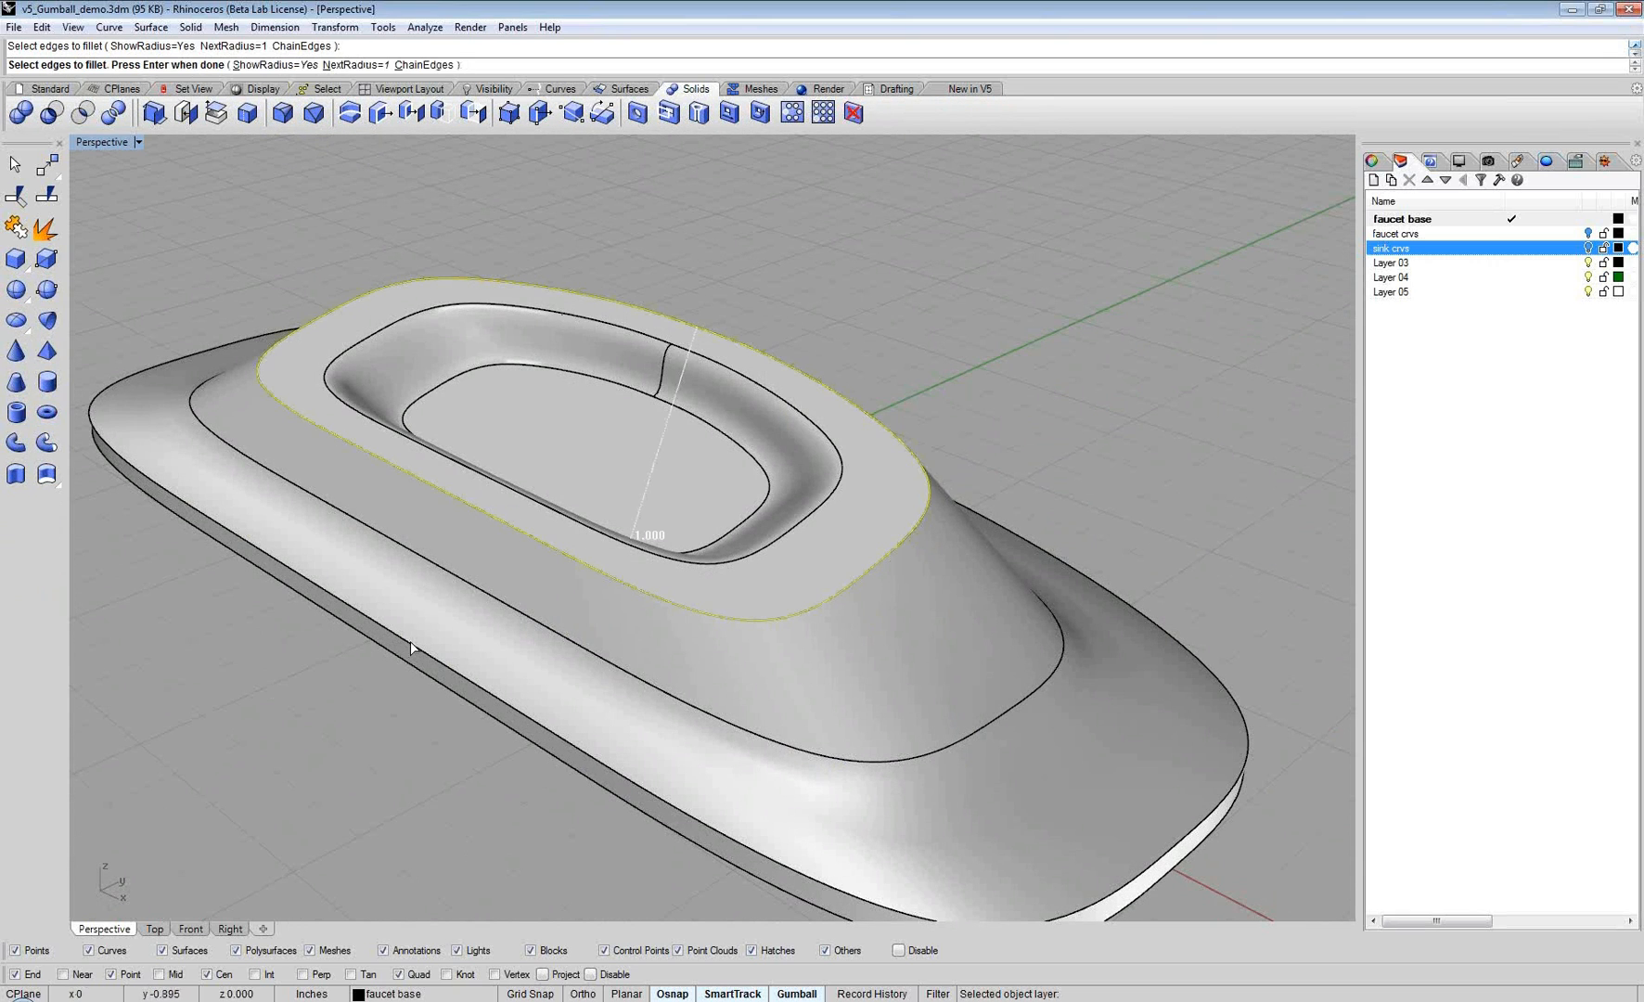
left_click(318, 606)
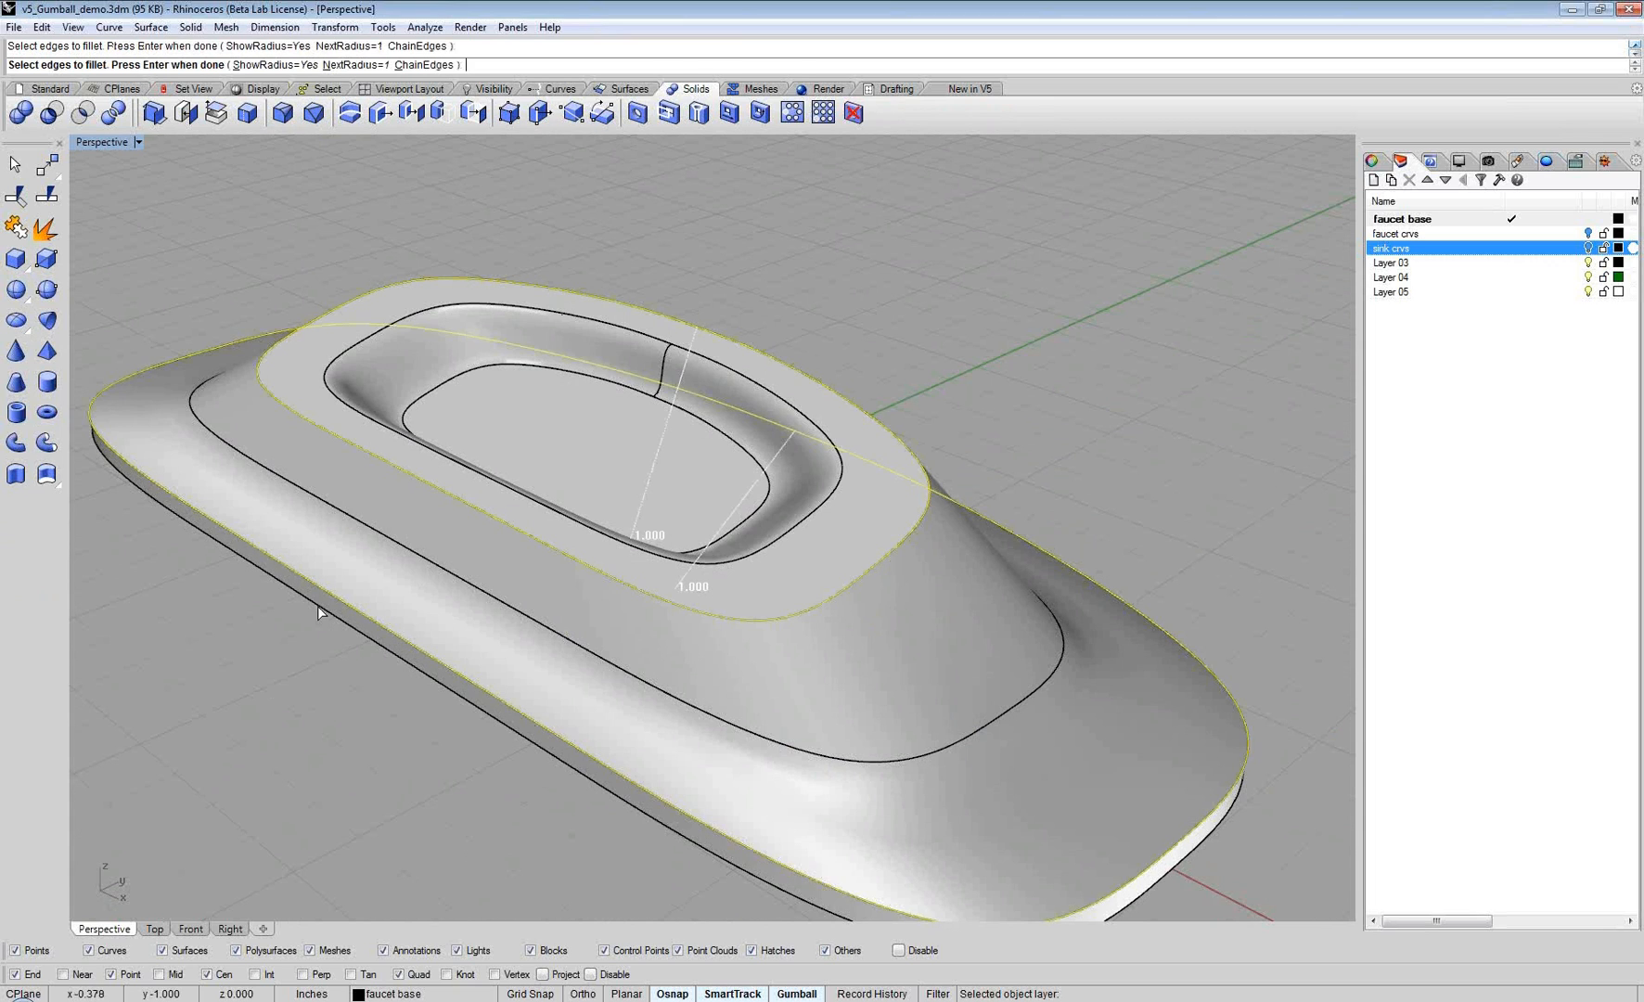
key("Return")
right_click_drag(526, 541, 666, 571)
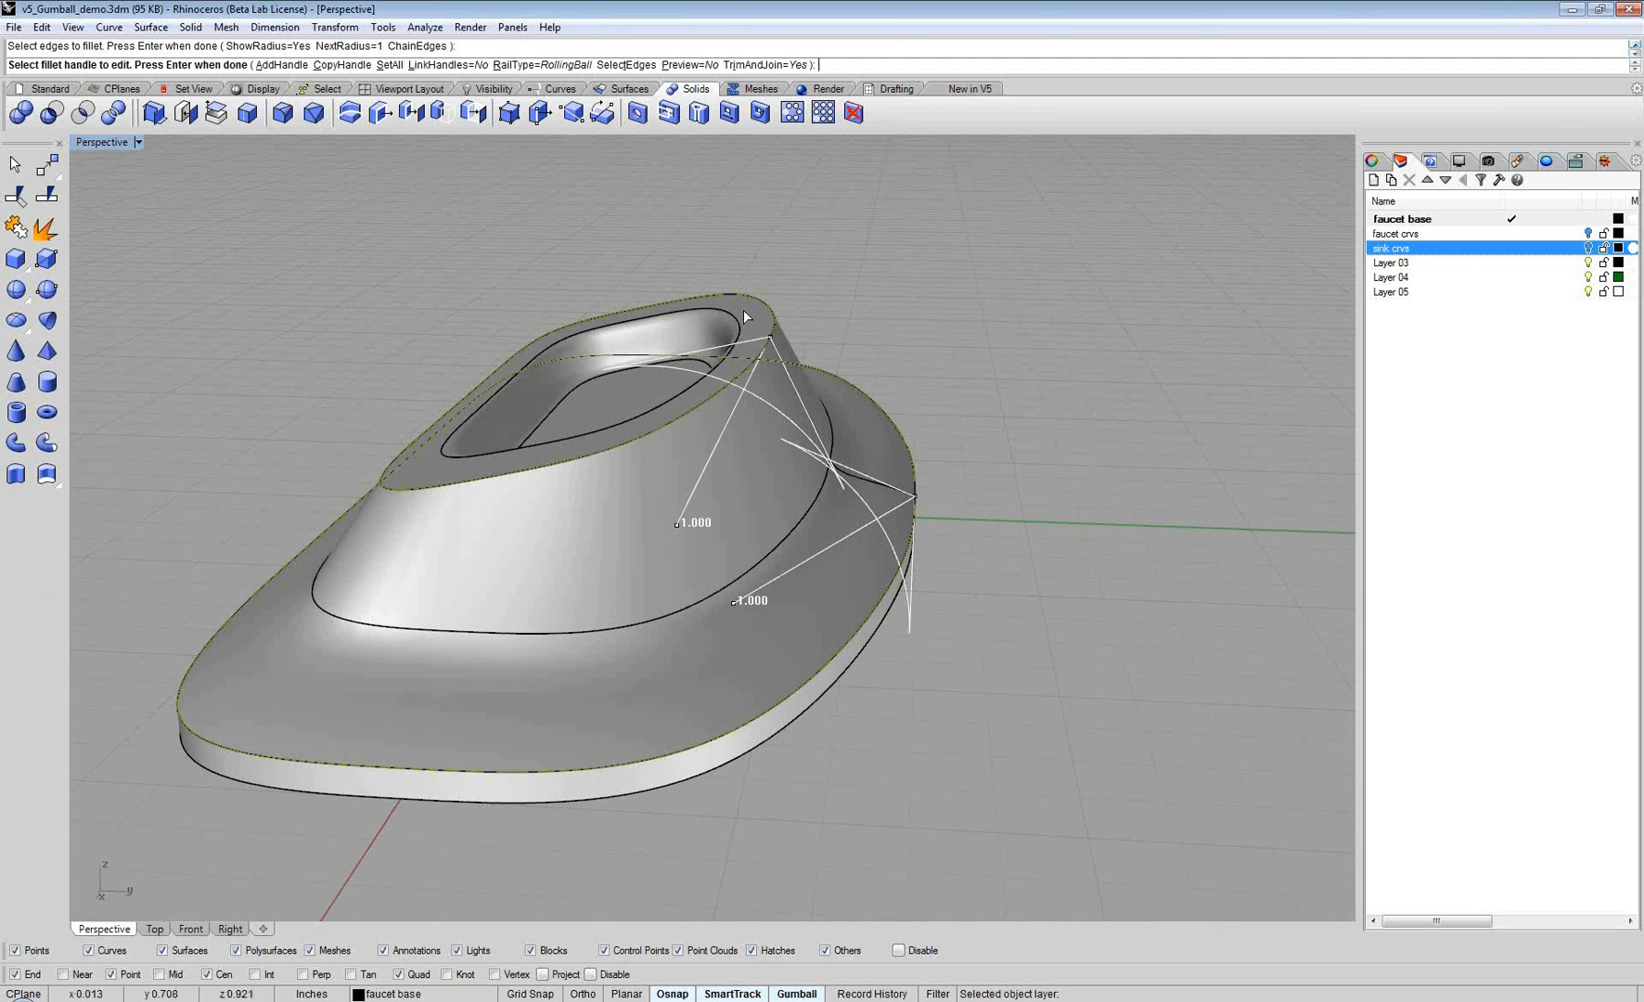
left_click(389, 65)
type("0.8")
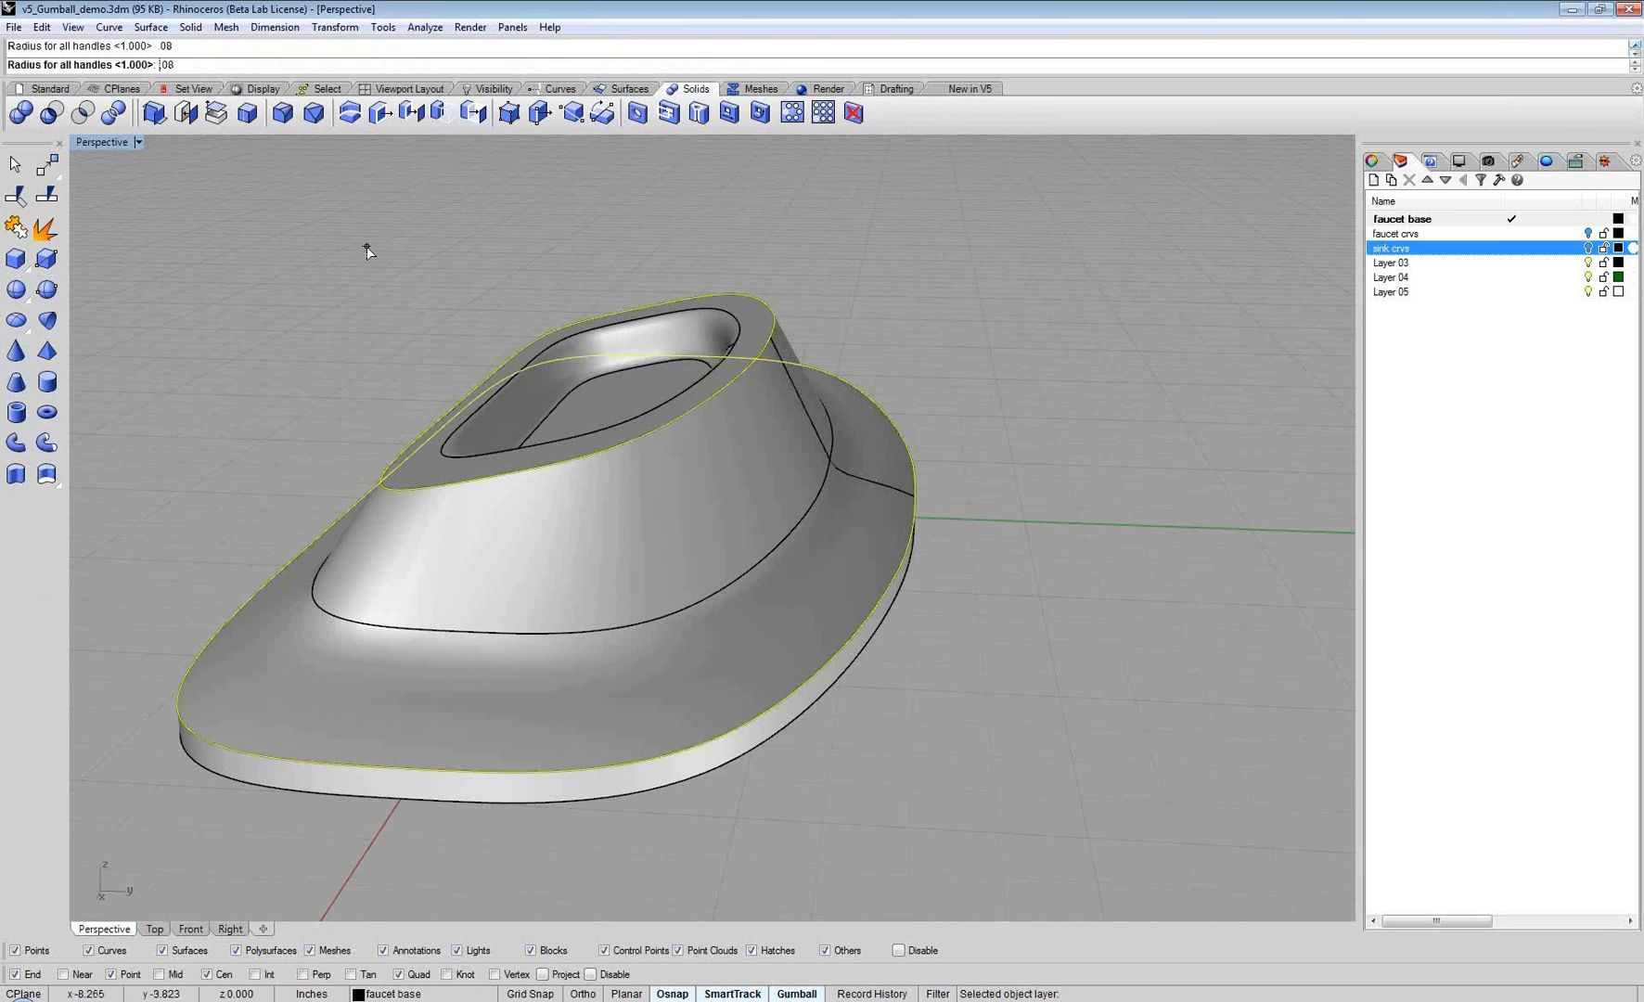
key("Return")
Step: Turn on the fillet preview and set the rail type to DistBetweenRails
right_click_drag(522, 530, 733, 380)
left_click(691, 64)
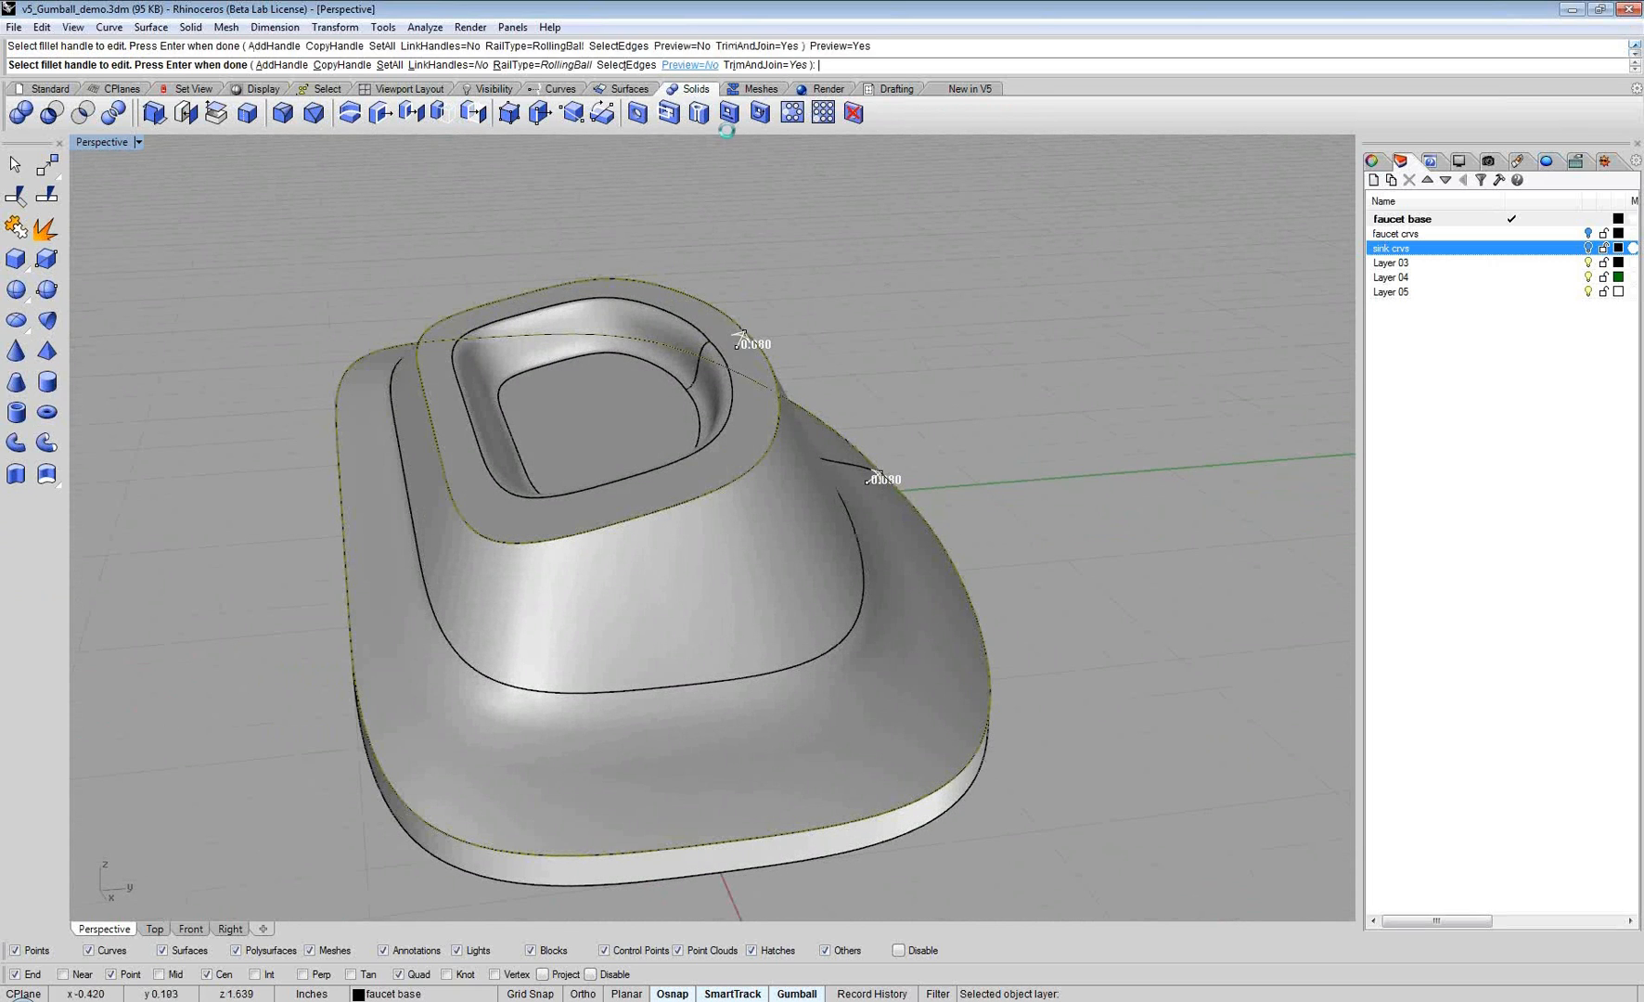
scroll(818, 581, "up", 5)
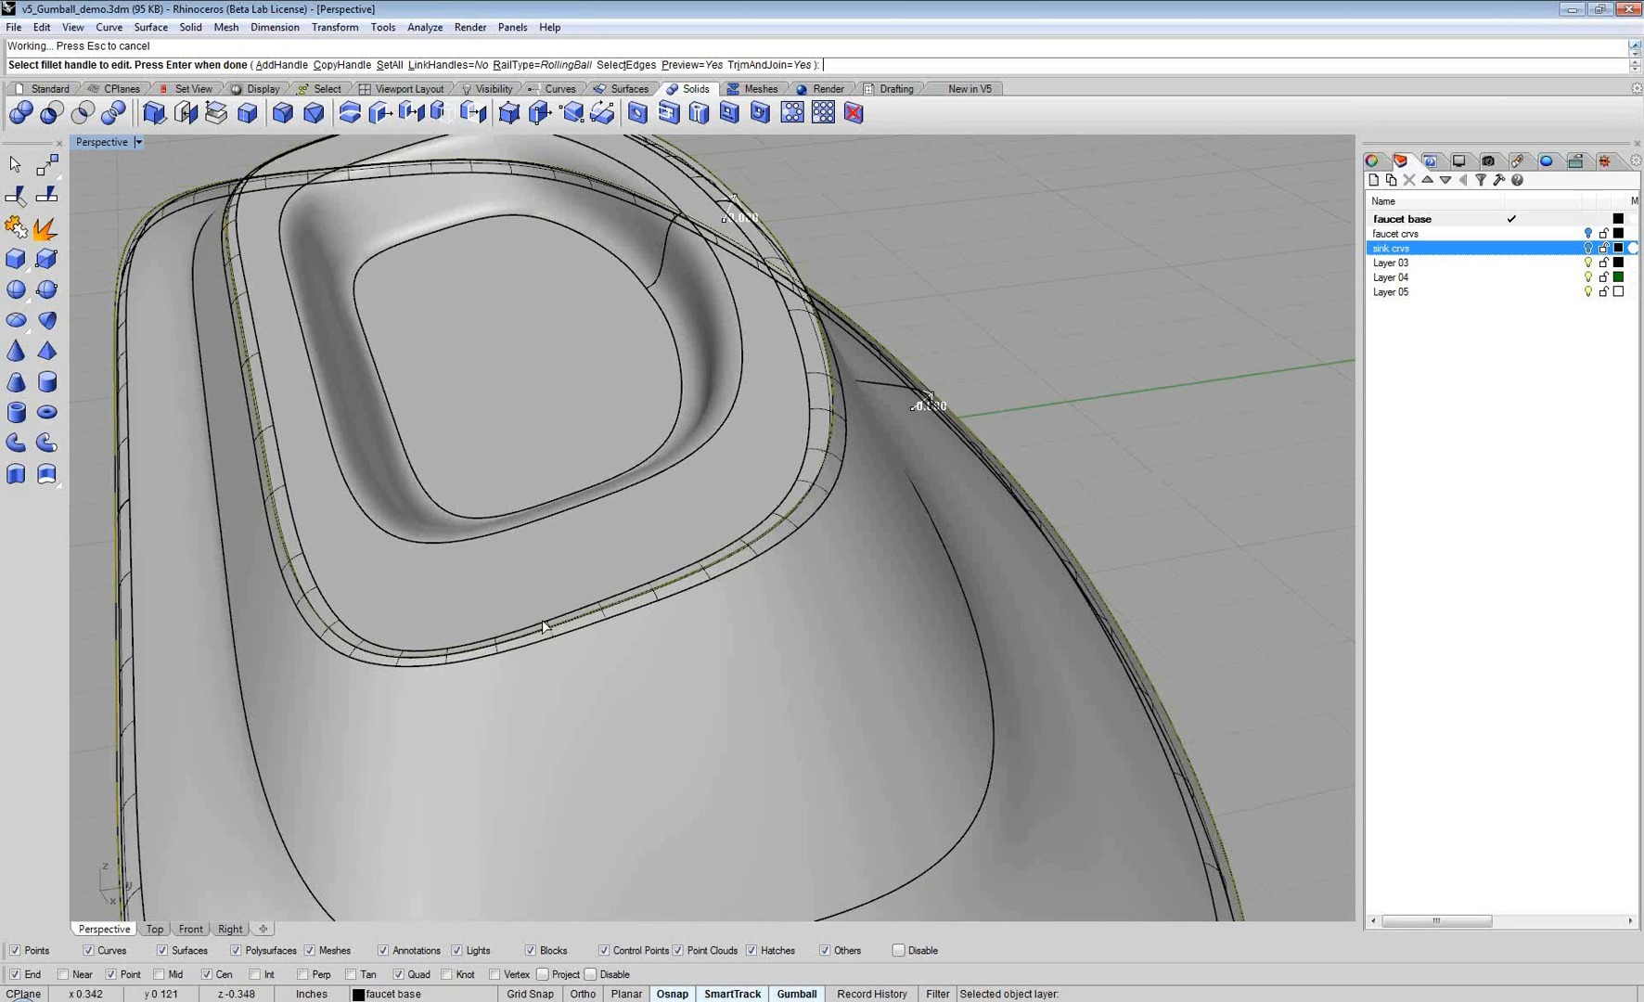
left_click(512, 65)
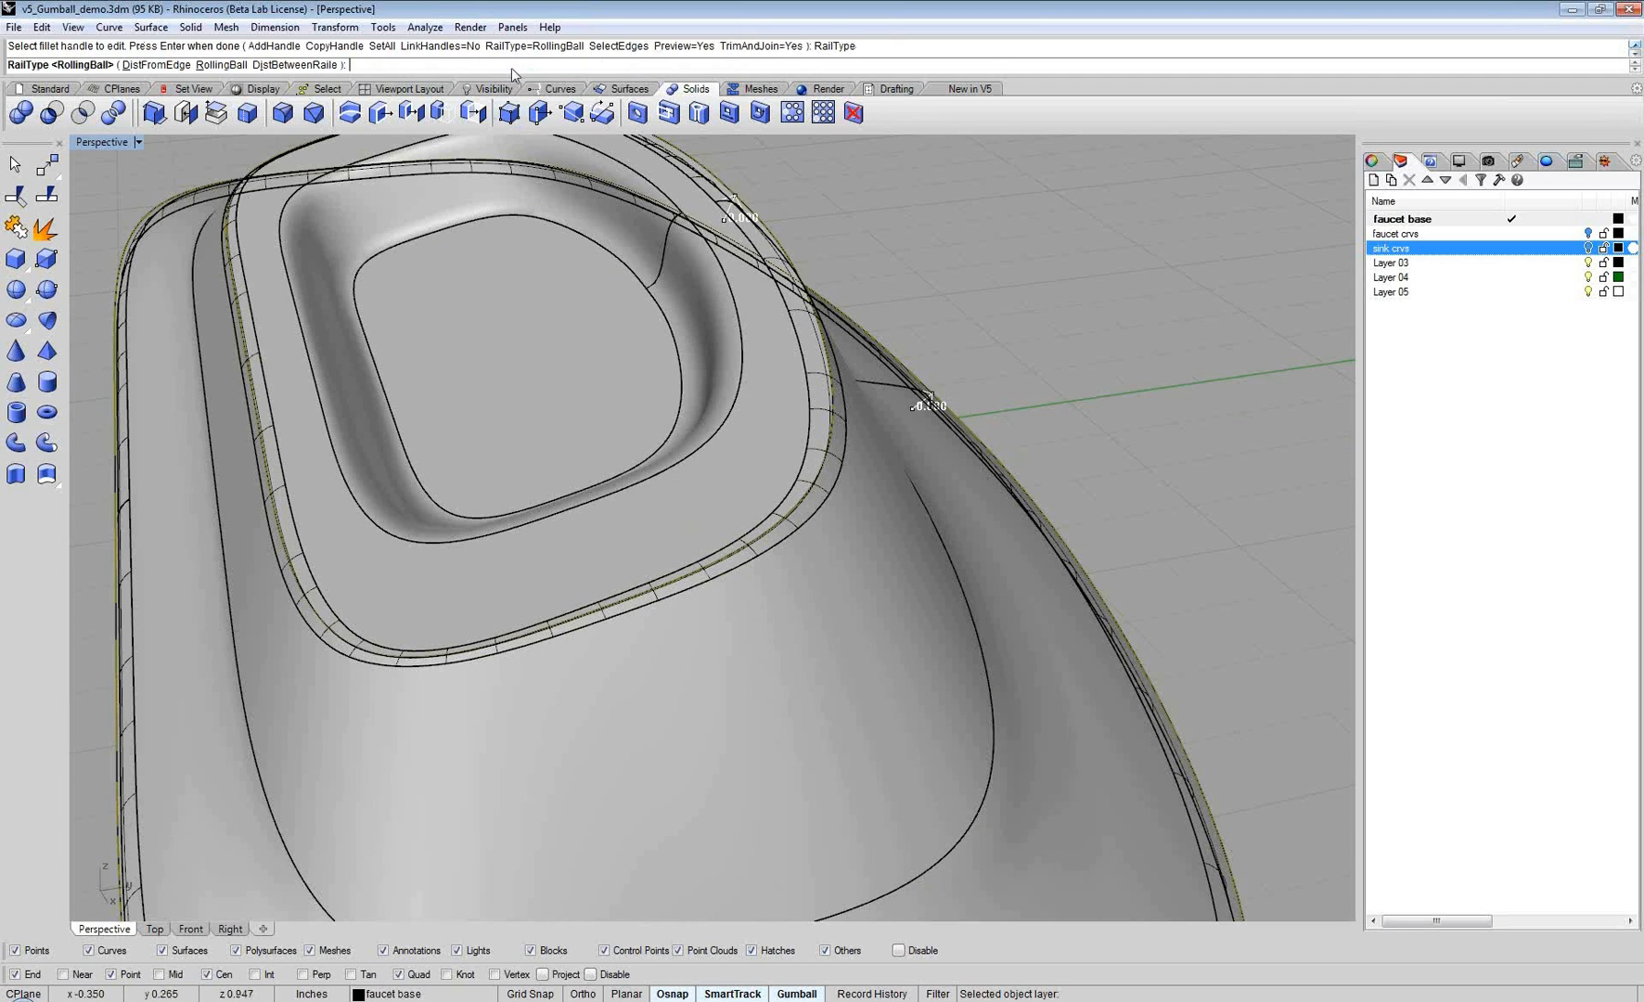
left_click(283, 67)
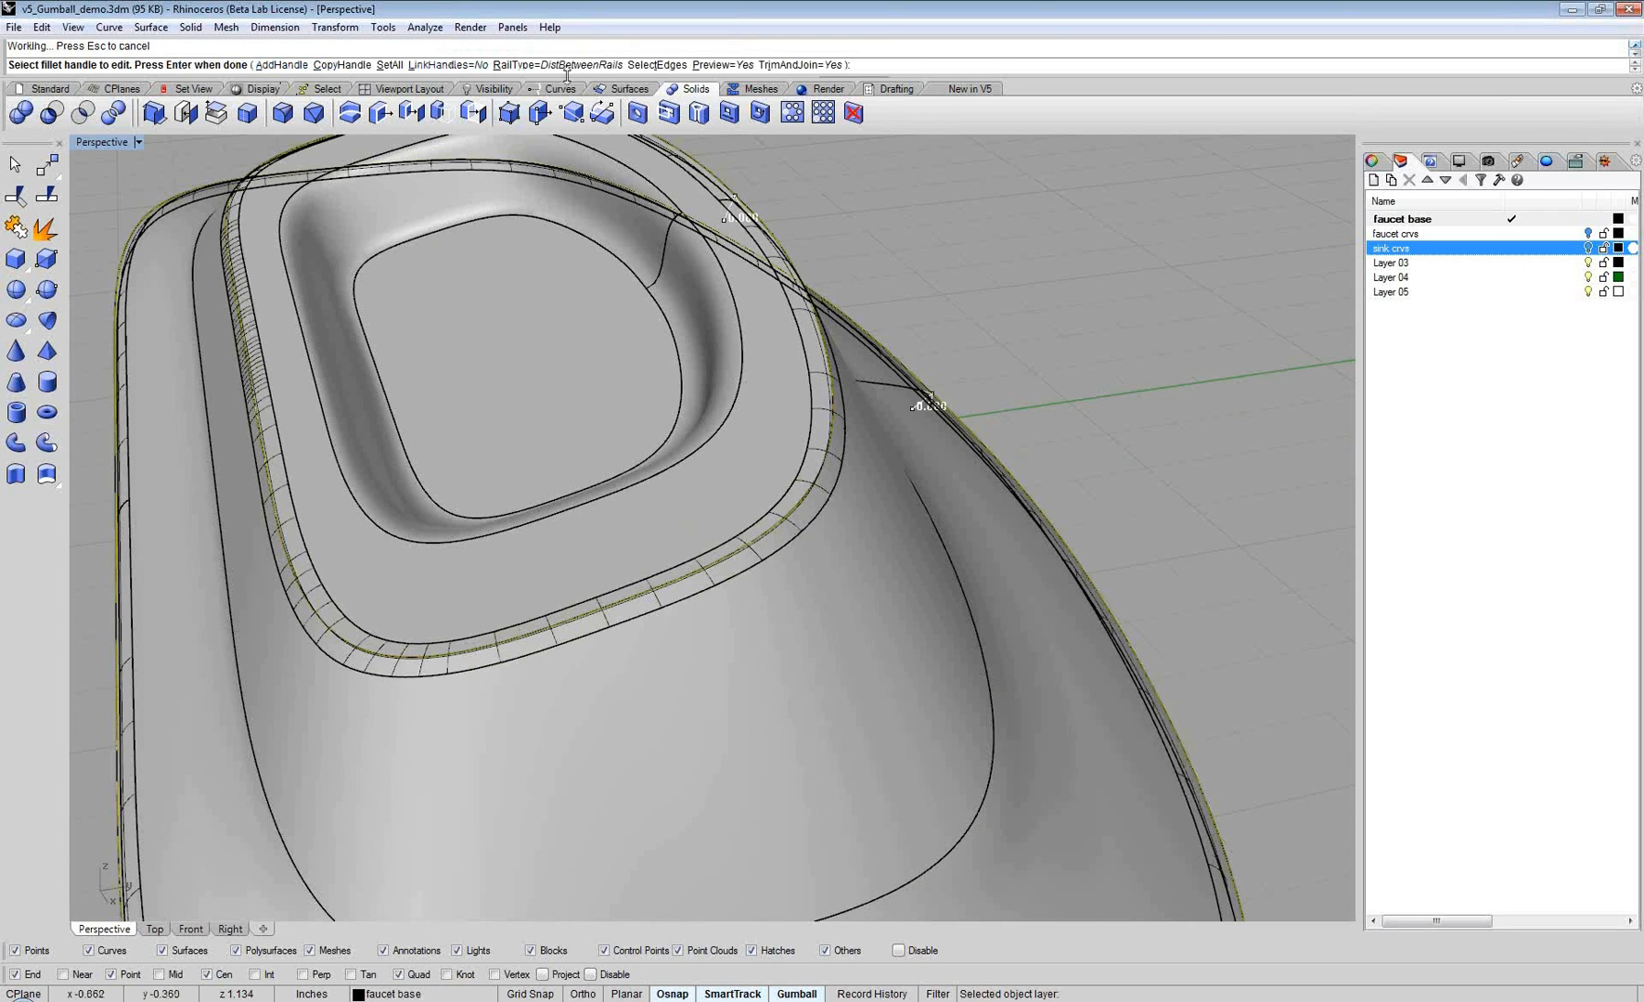
Step: Try the DistFromEdge rail type on the previewed fillets and switch back to DistBetweenRails
left_click(575, 65)
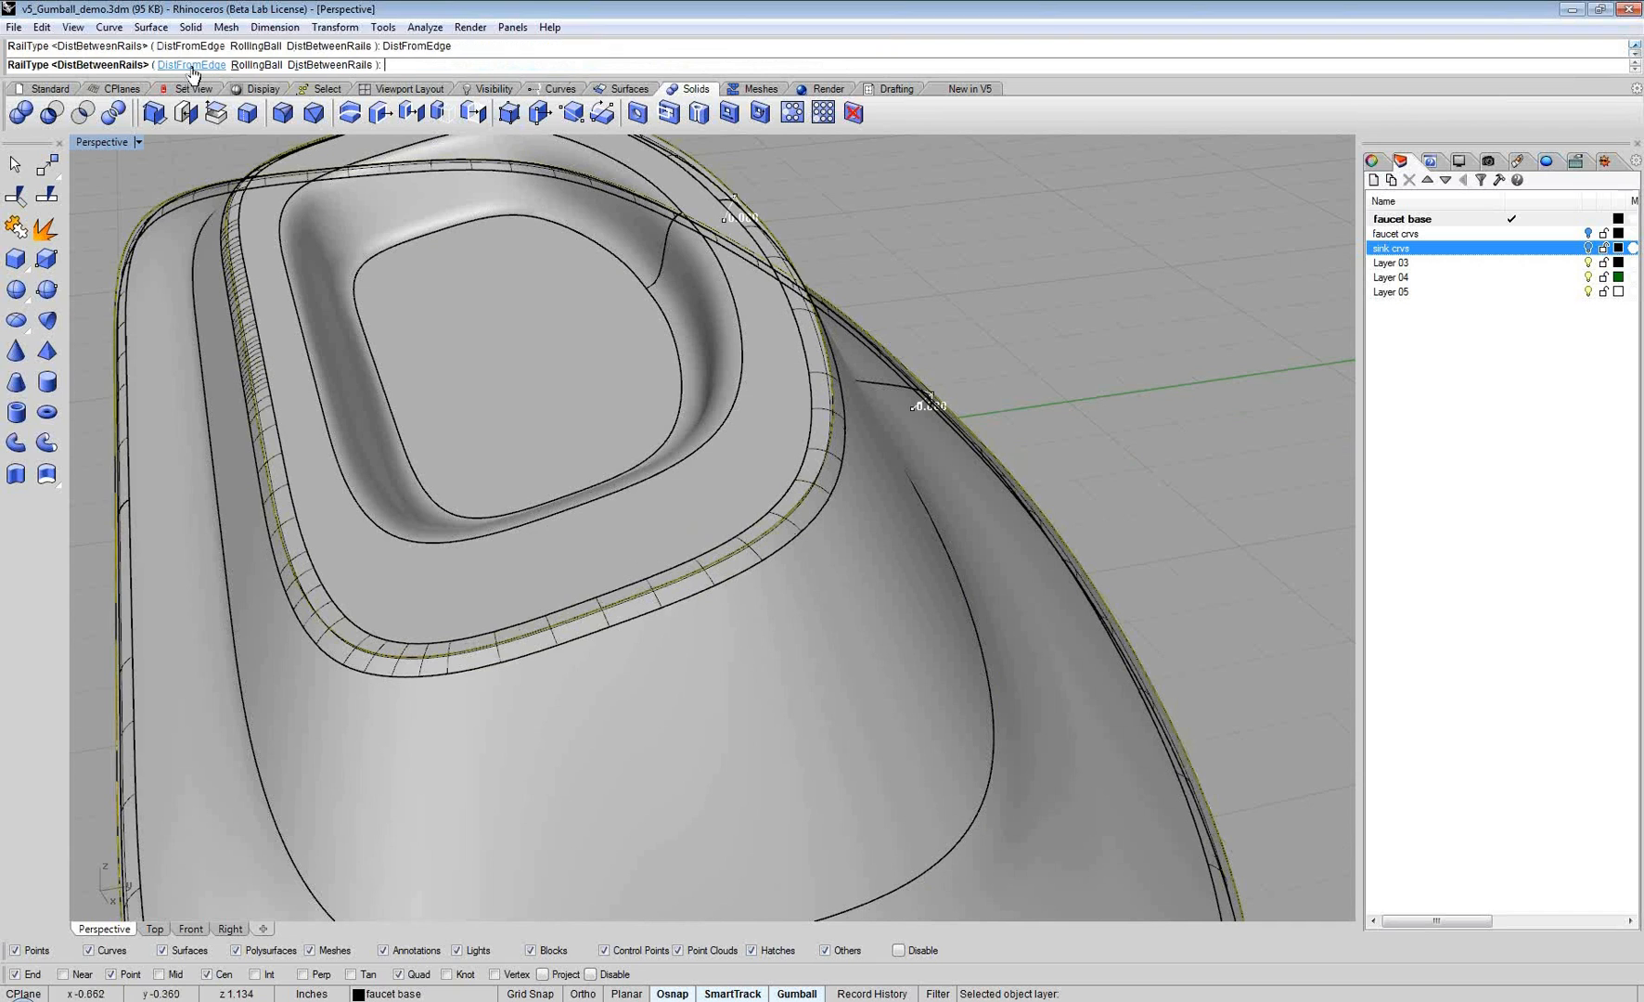
left_click(192, 65)
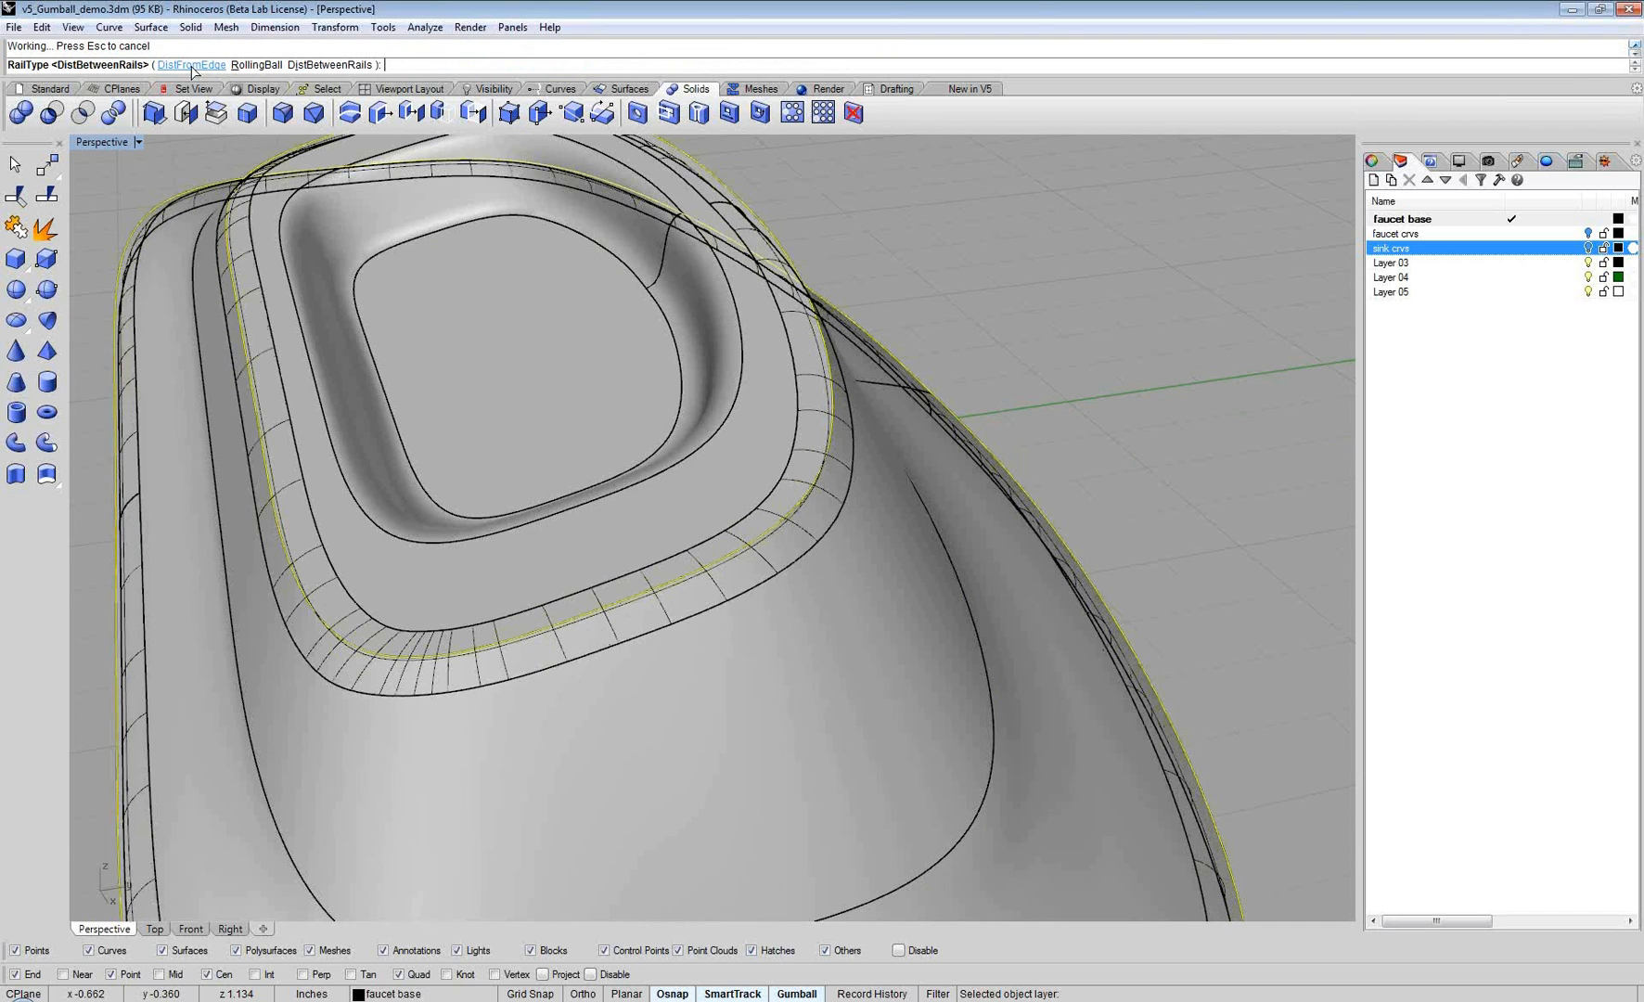
left_click(545, 65)
left_click(322, 65)
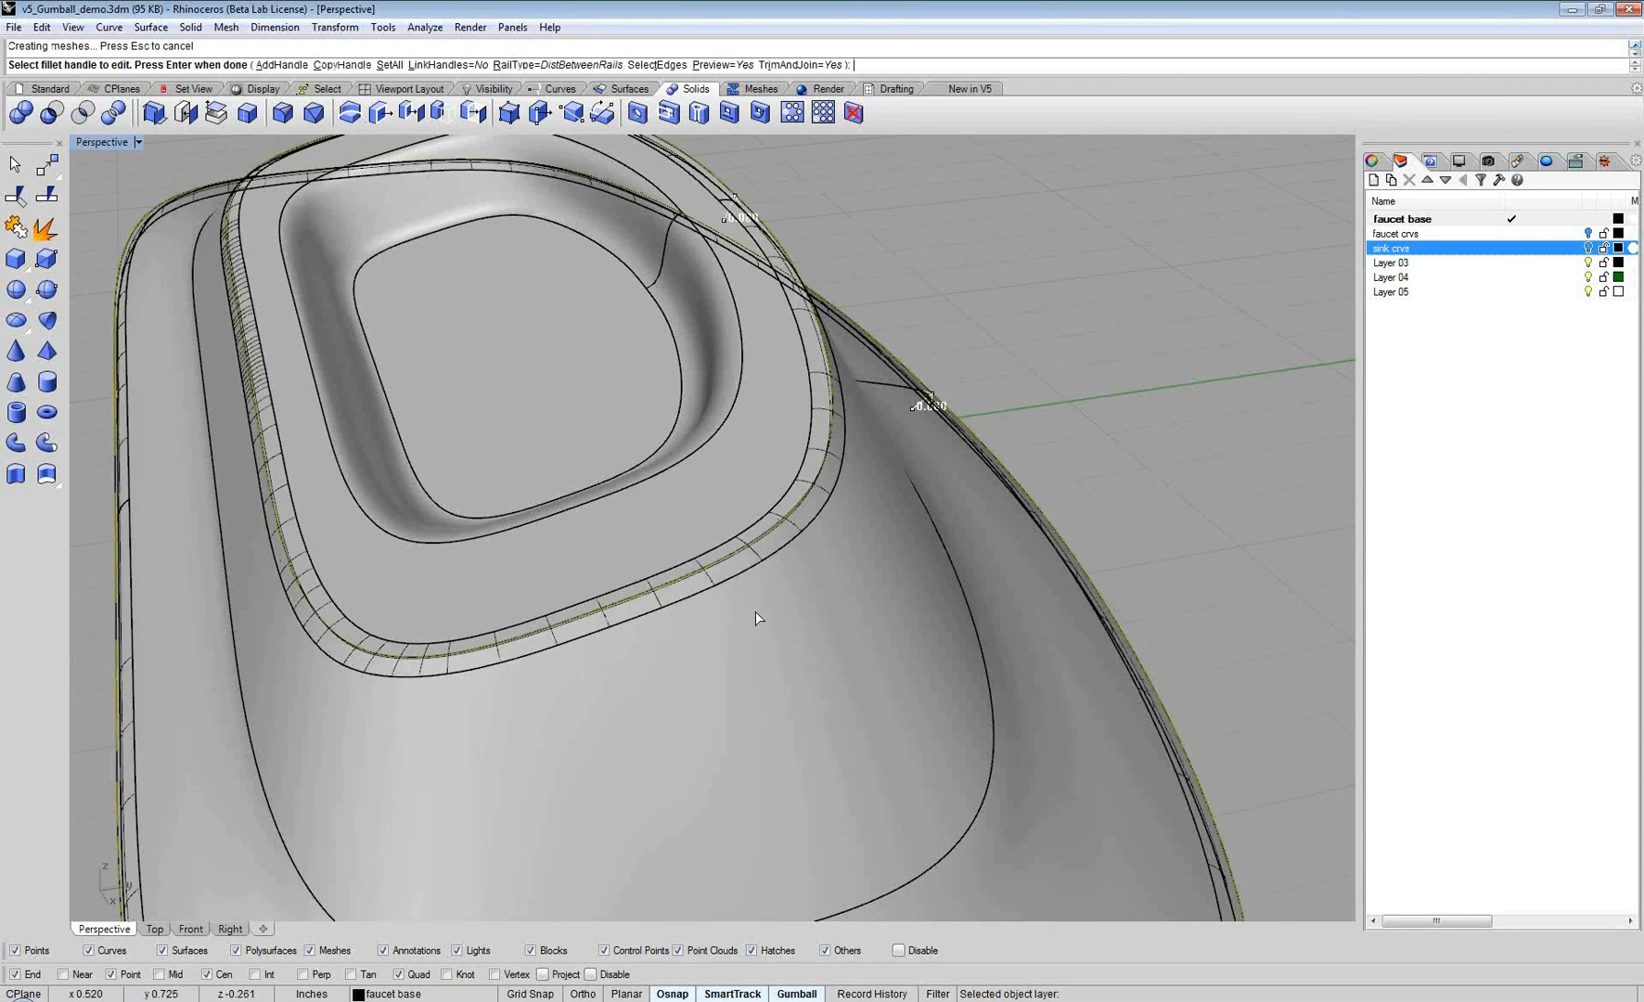
Step: Create the previewed fillets on the rim and lower tier edges and look over the whole faucet base
key("Return")
right_click_drag(755, 611, 829, 531)
scroll(681, 605, "down", 3)
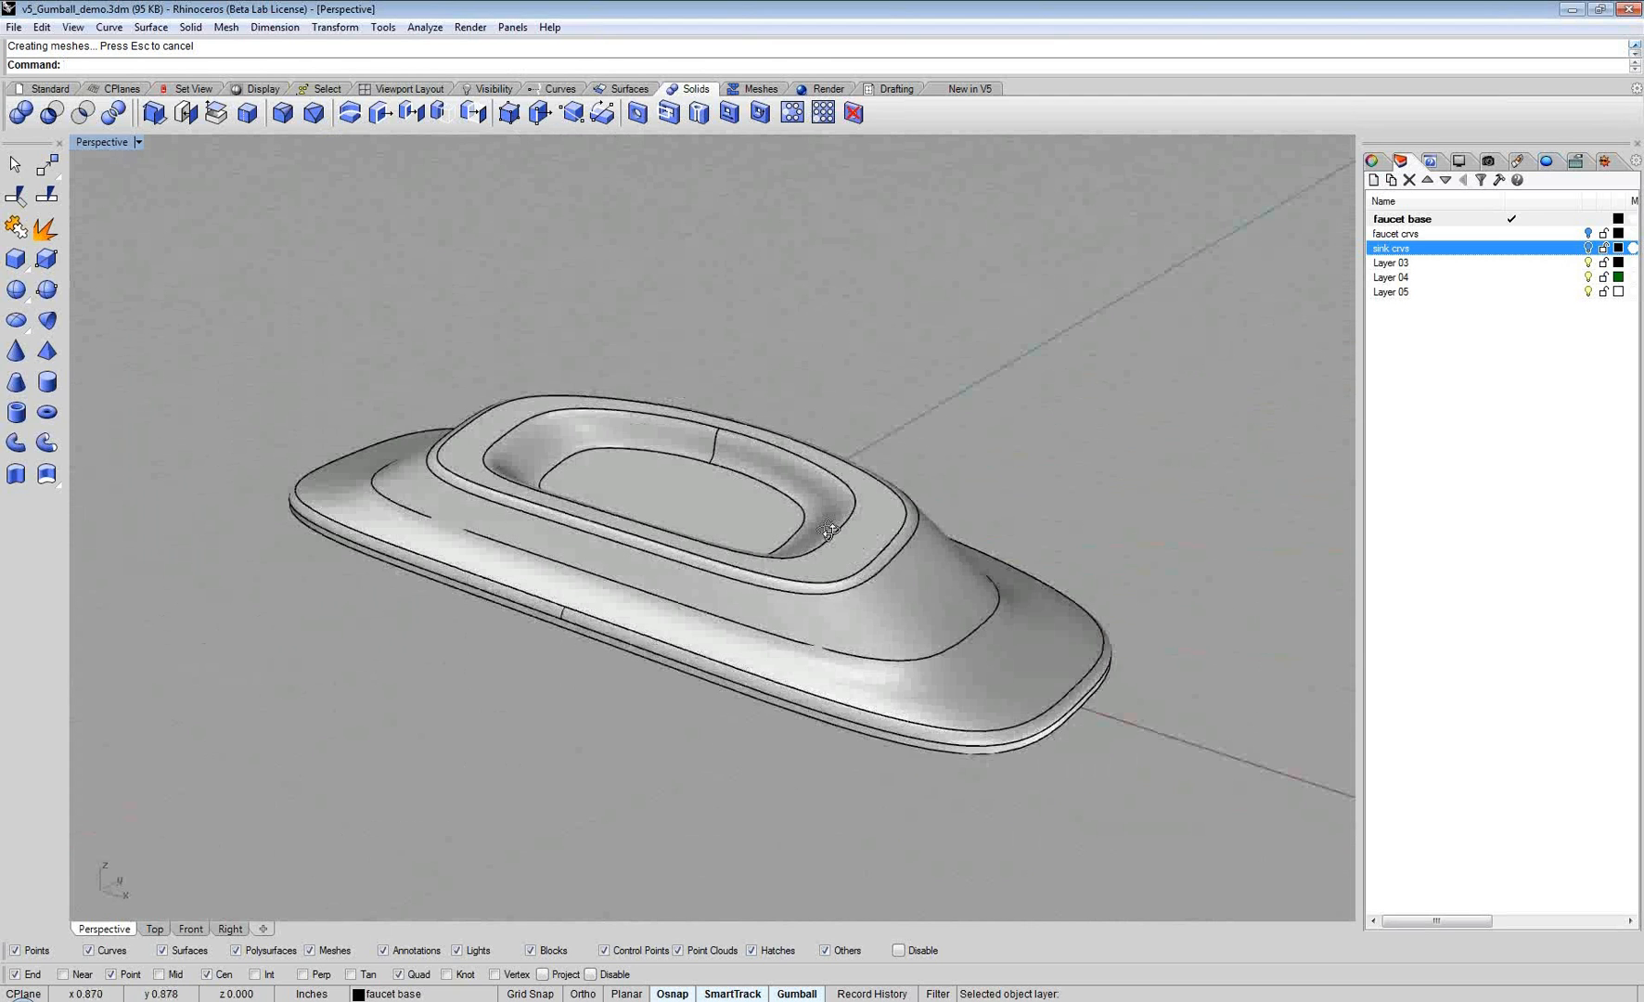
Step: Show the faucet crvs layer and bring the spout curves and faucet base into view together
right_click_drag(913, 668, 849, 527)
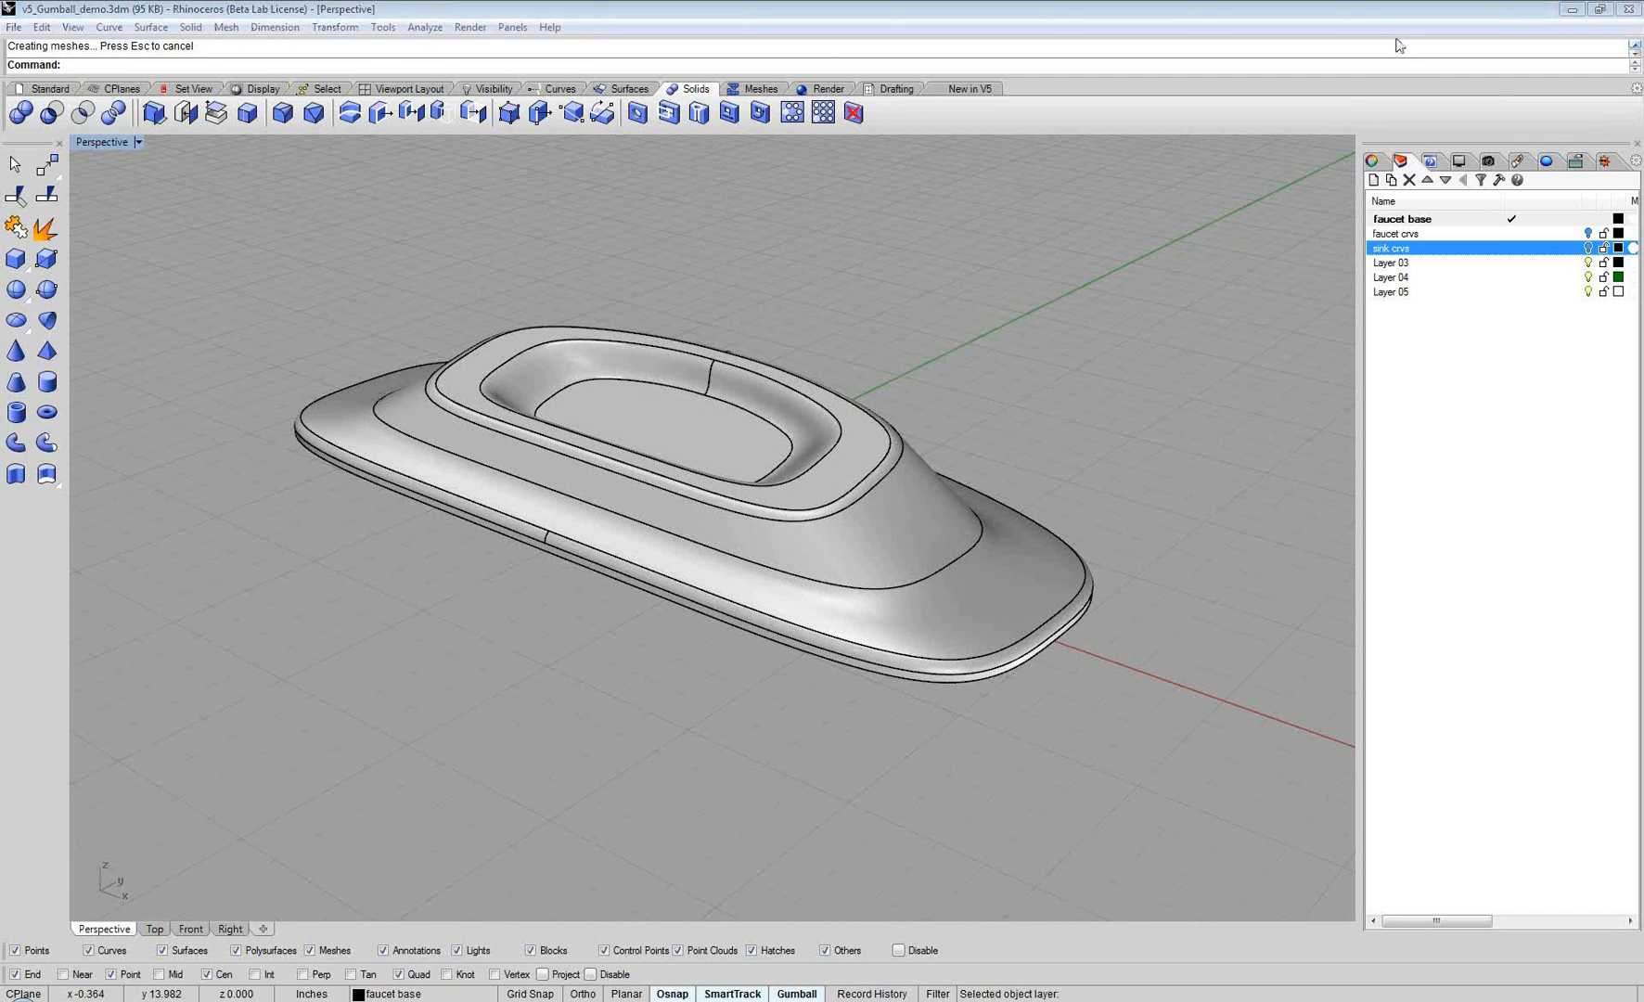
left_click(1589, 233)
left_click(1588, 234)
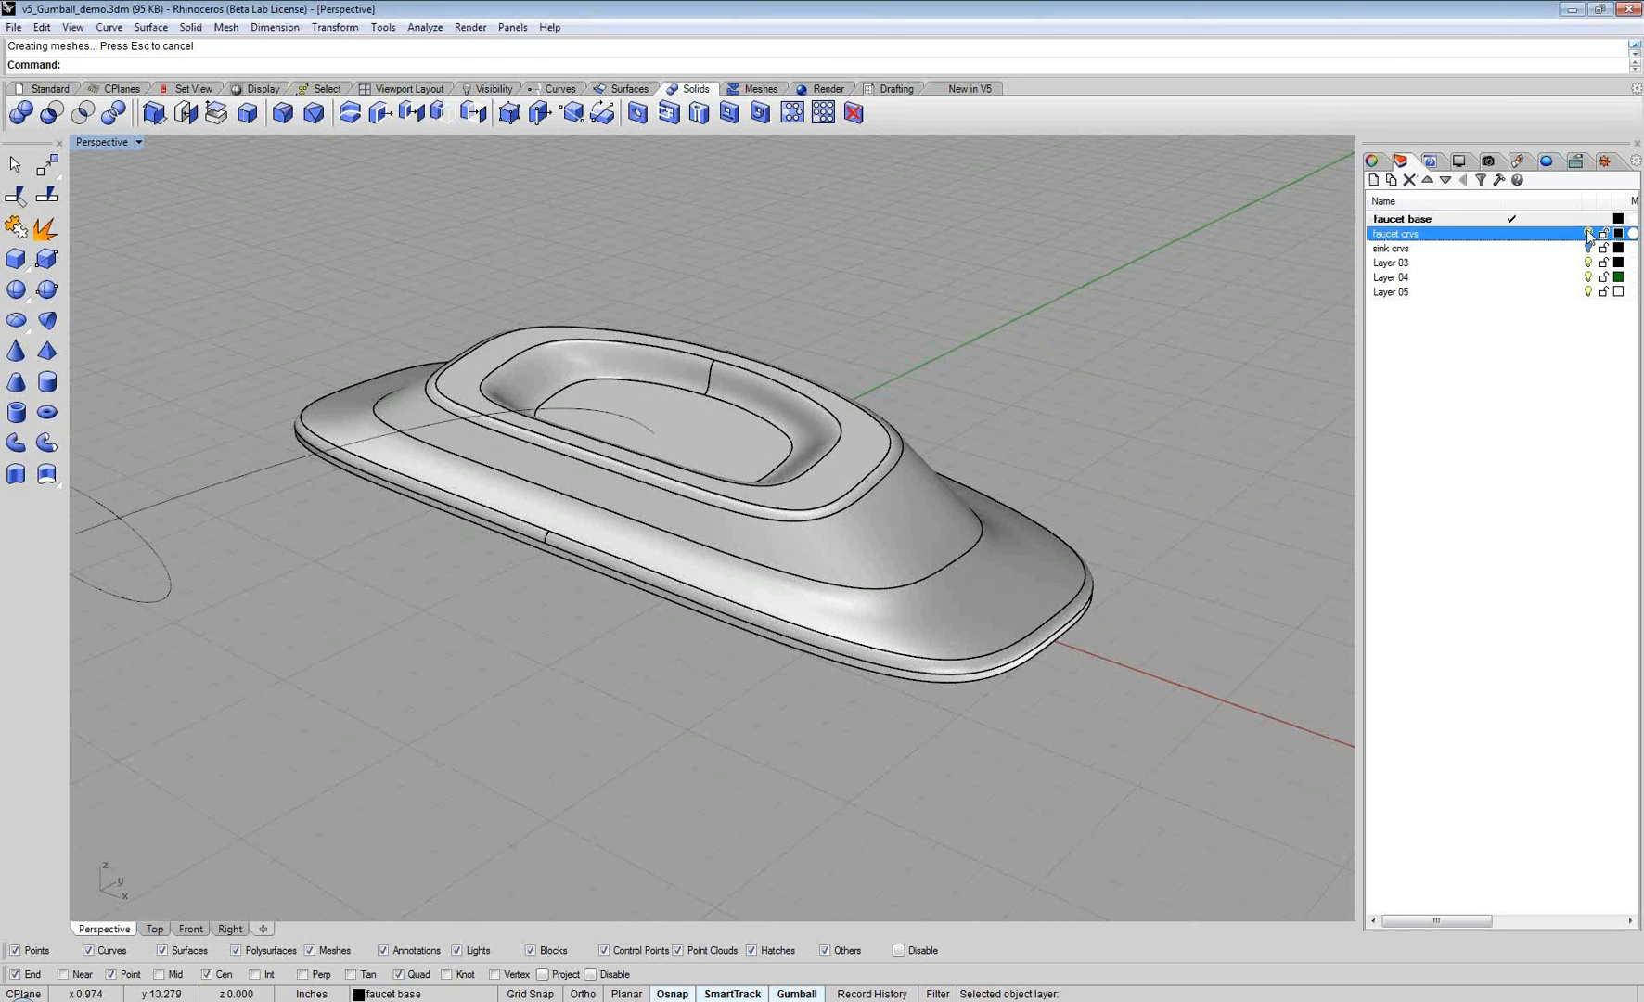
right_click_drag(955, 408, 476, 350)
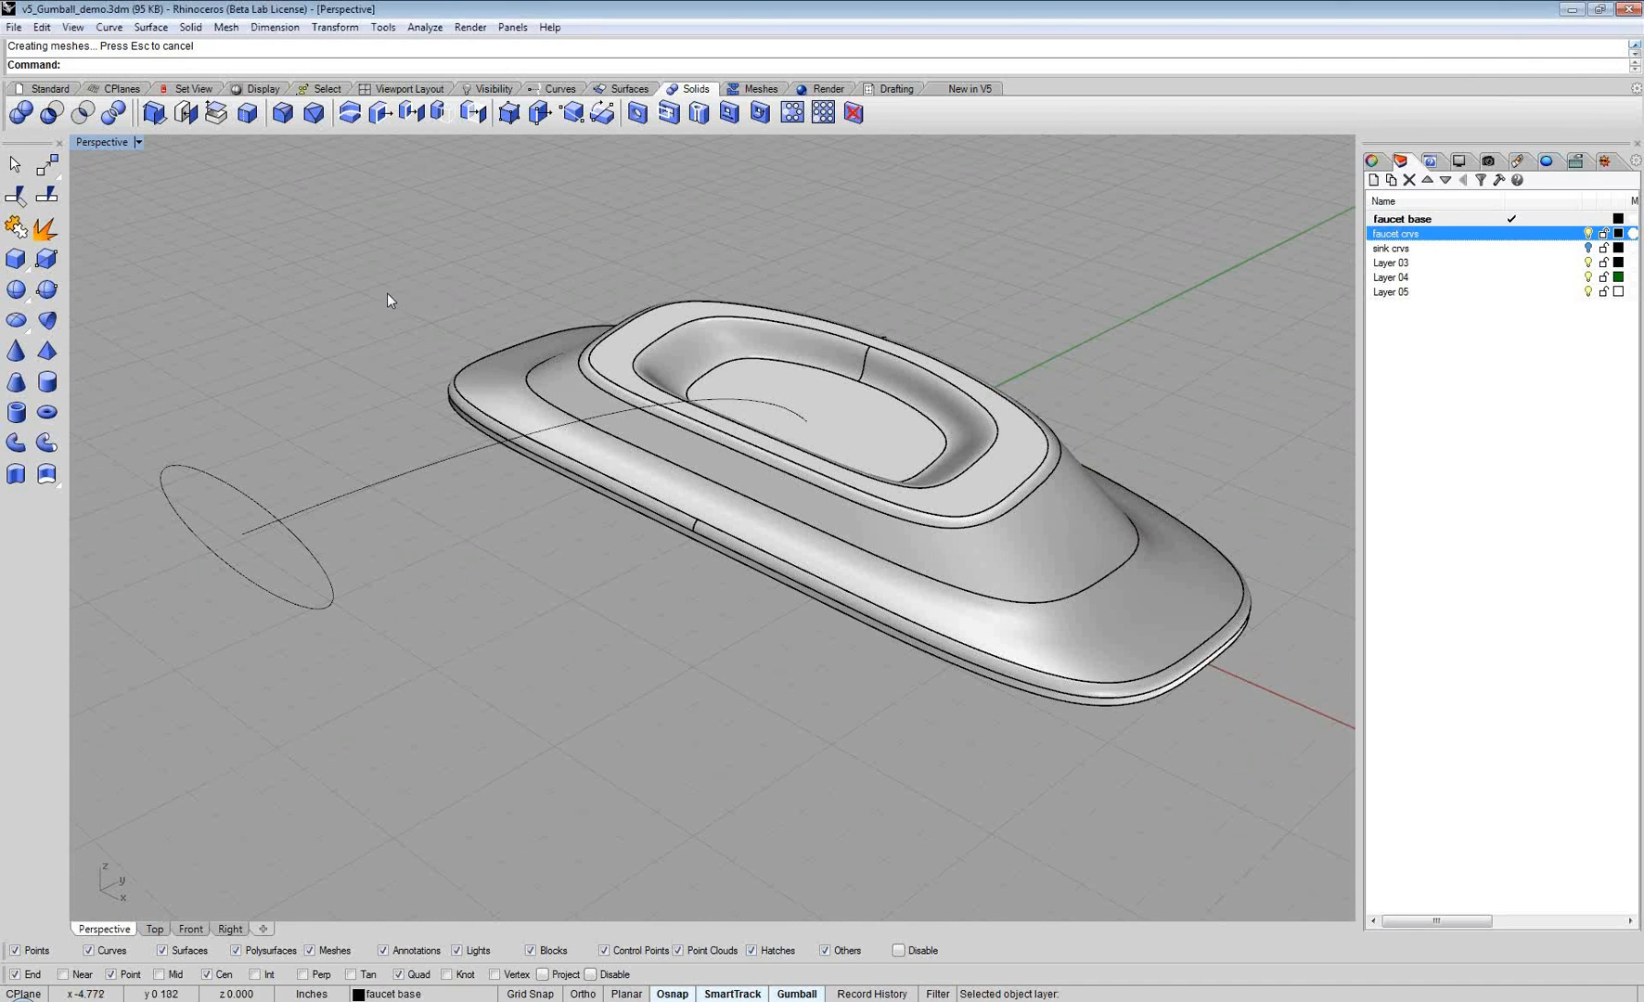
mouse_move(387, 293)
right_mouse_down()
mouse_move(358, 290)
mouse_move(377, 293)
right_mouse_up()
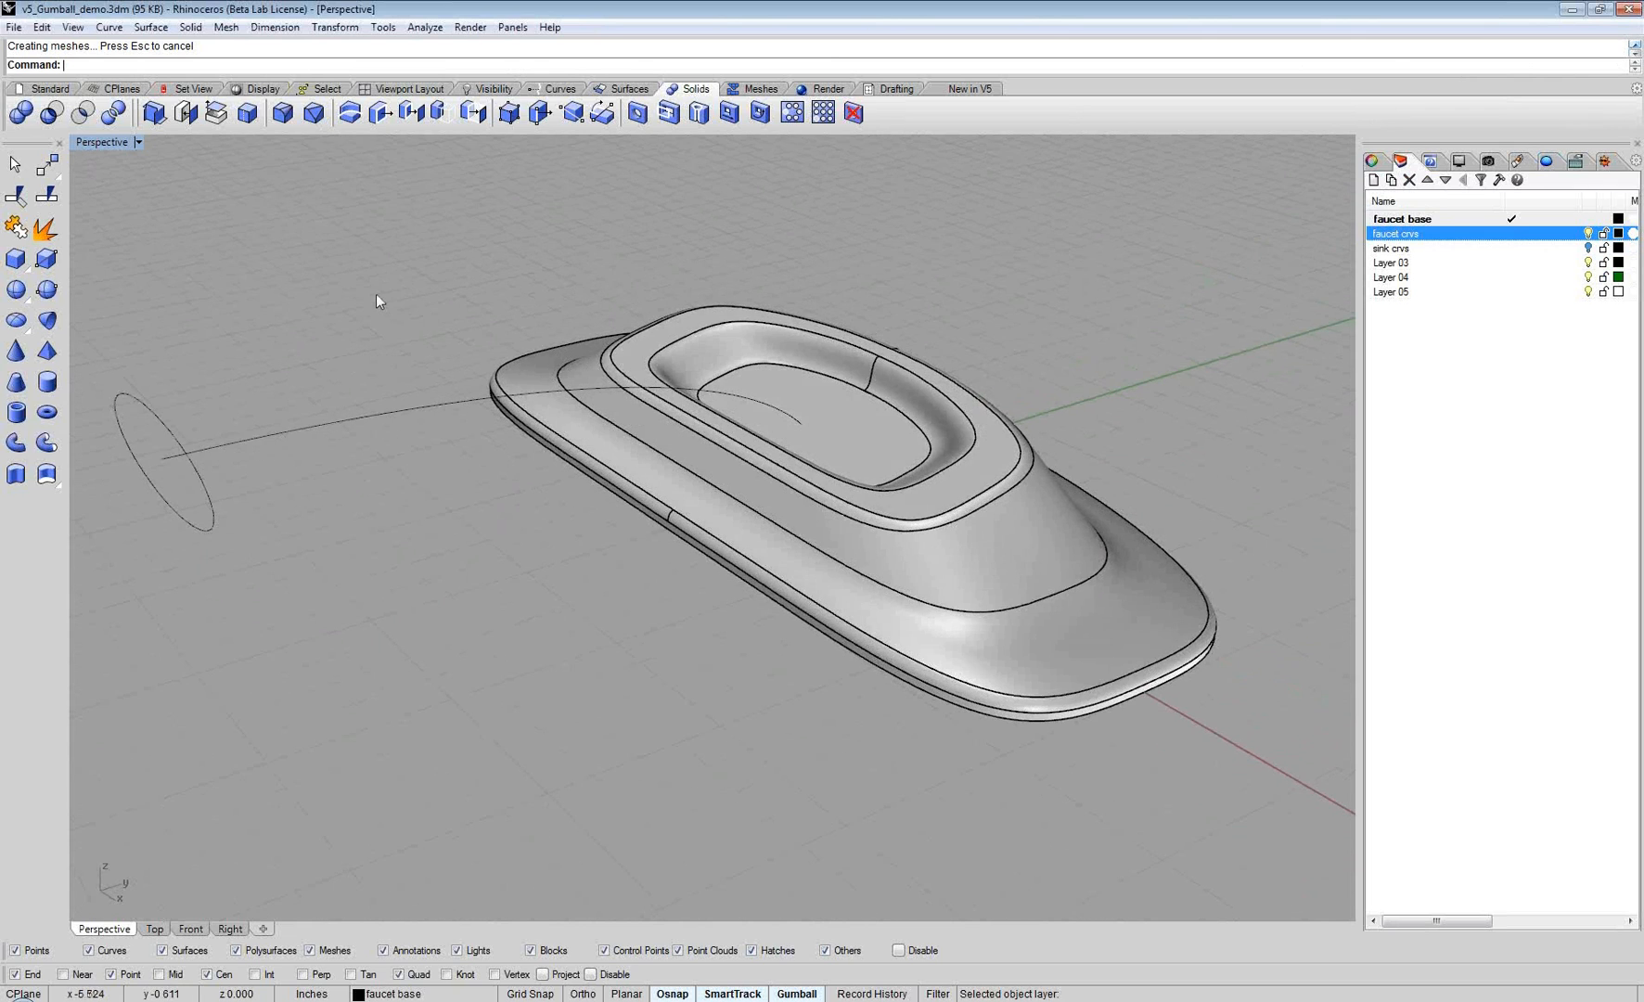
Step: Examine the spout's path curve and its control points in the Right view and return to the Perspective view
key("ctrl+shift+Tab")
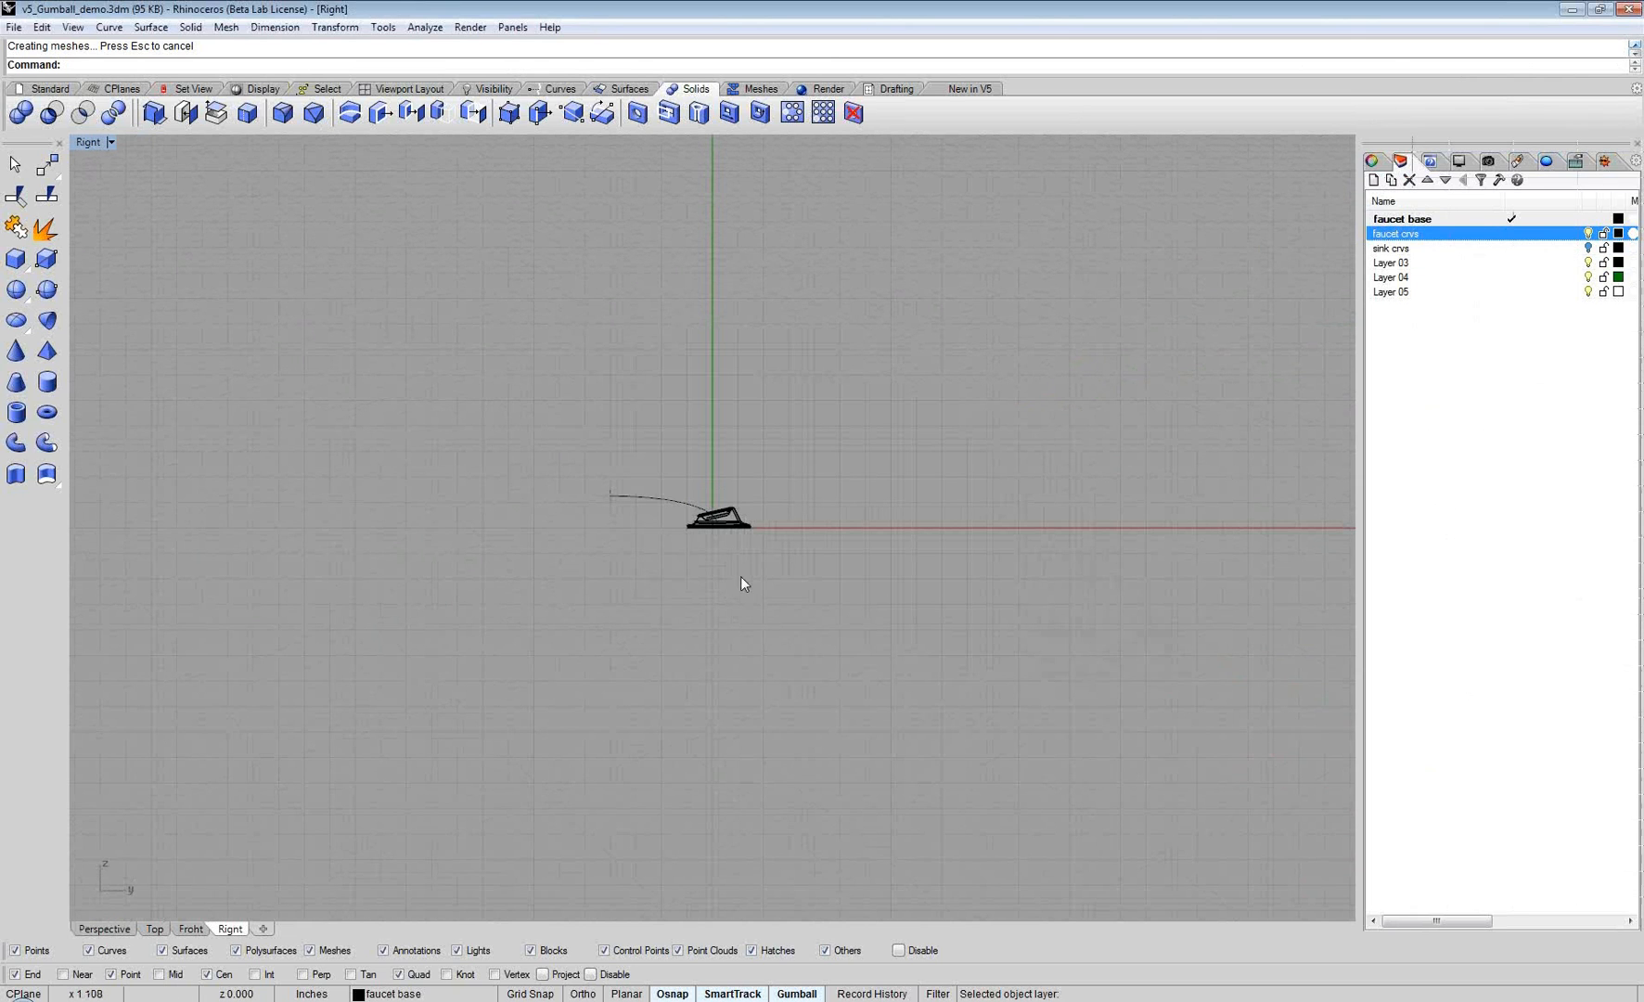
scroll(739, 577, "up", 8)
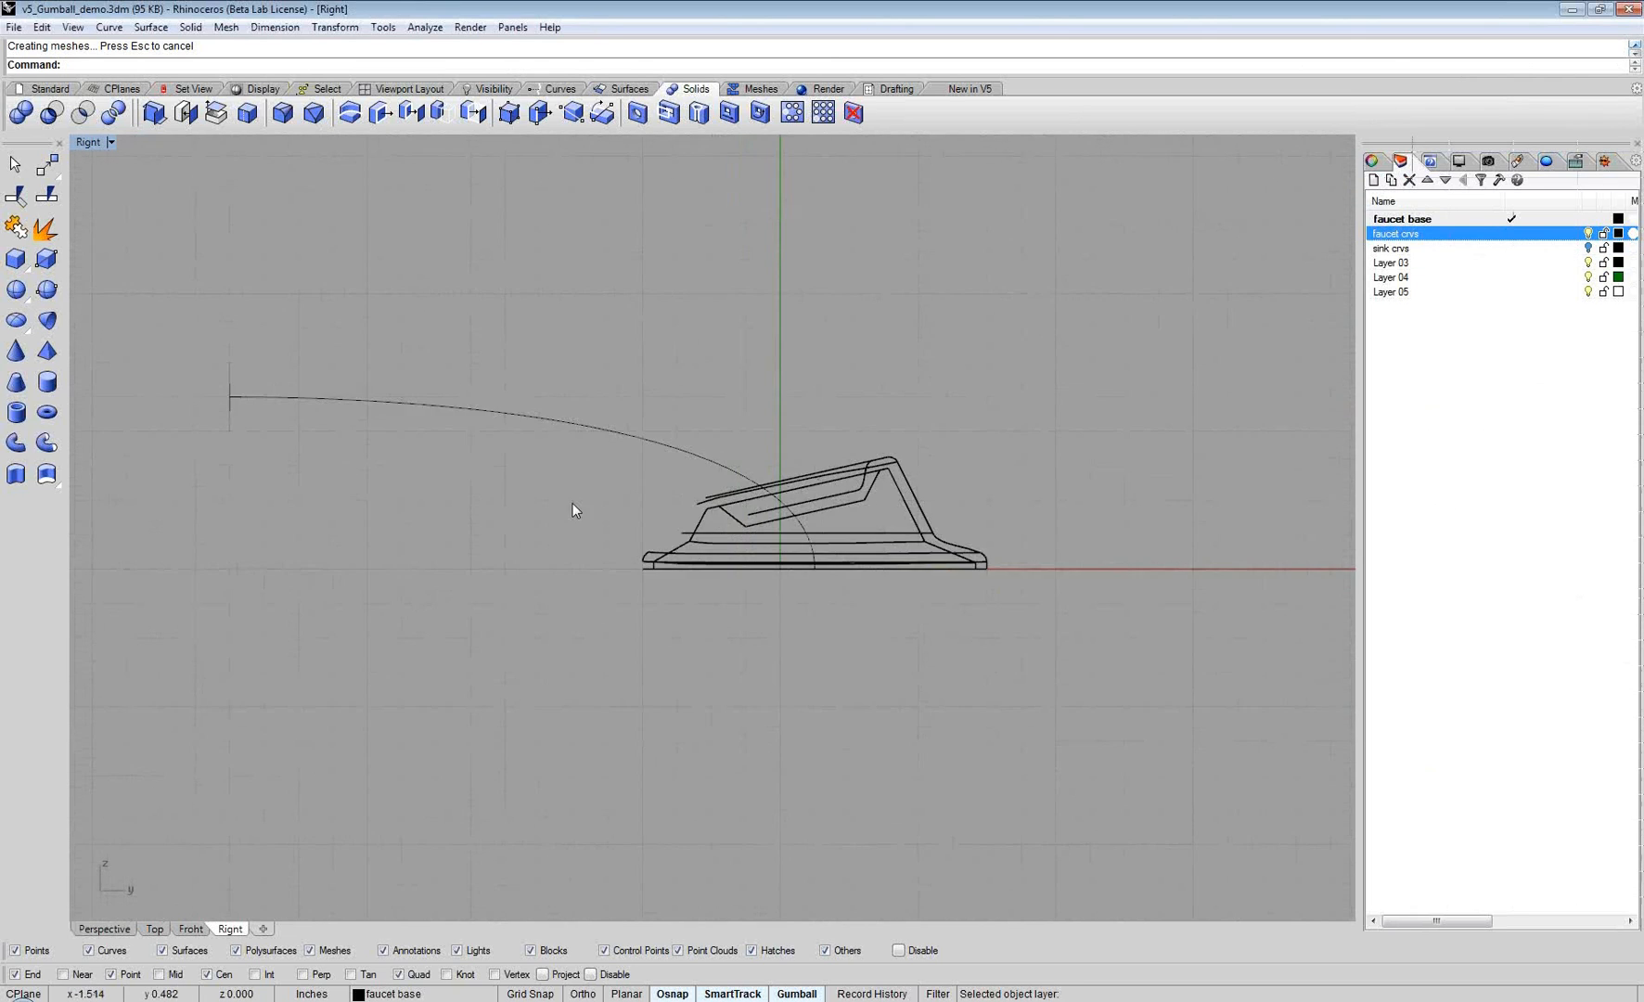
right_click_drag(595, 512, 660, 568)
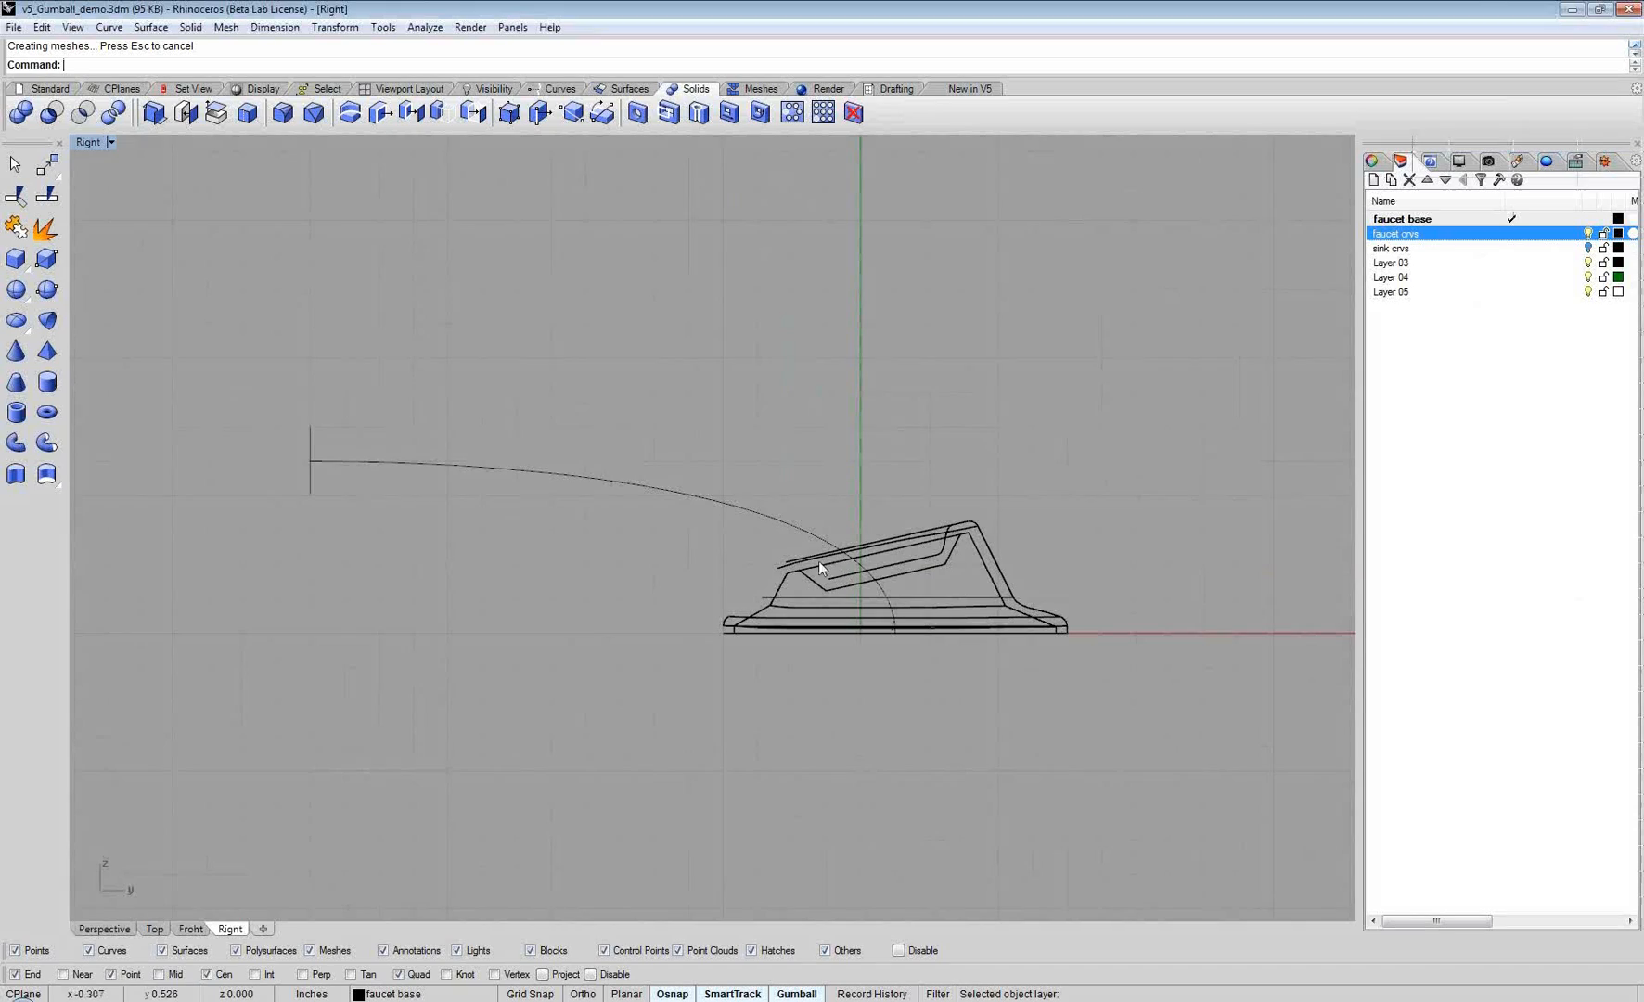
left_click(792, 522)
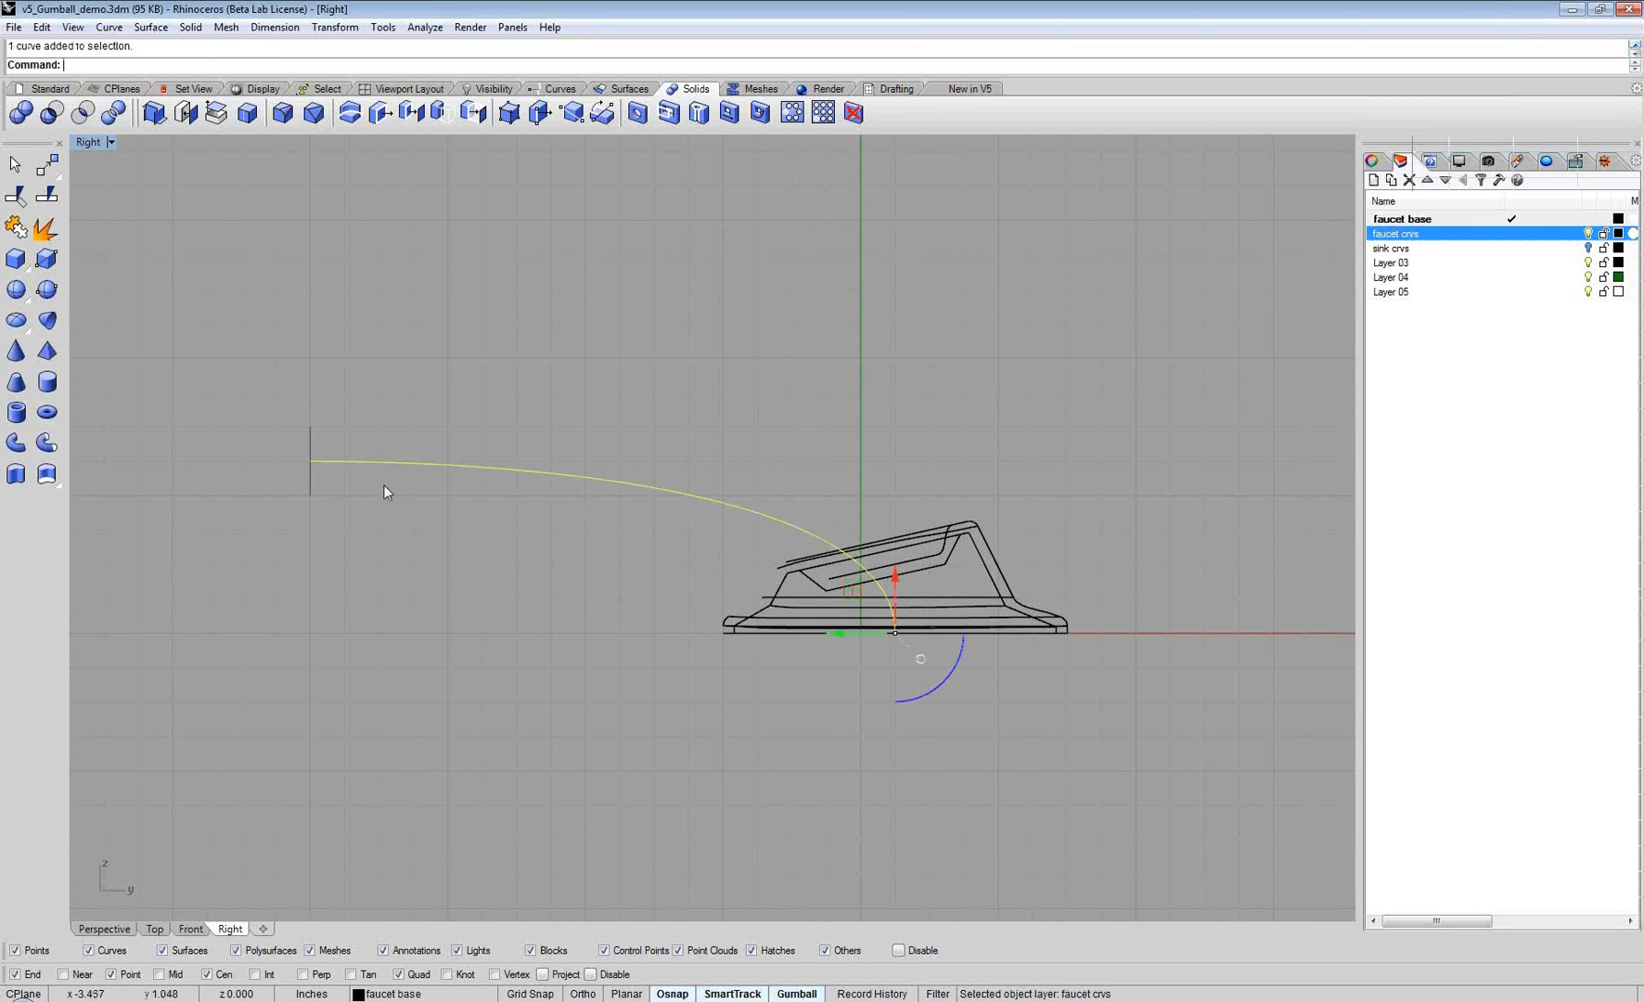
key("F10")
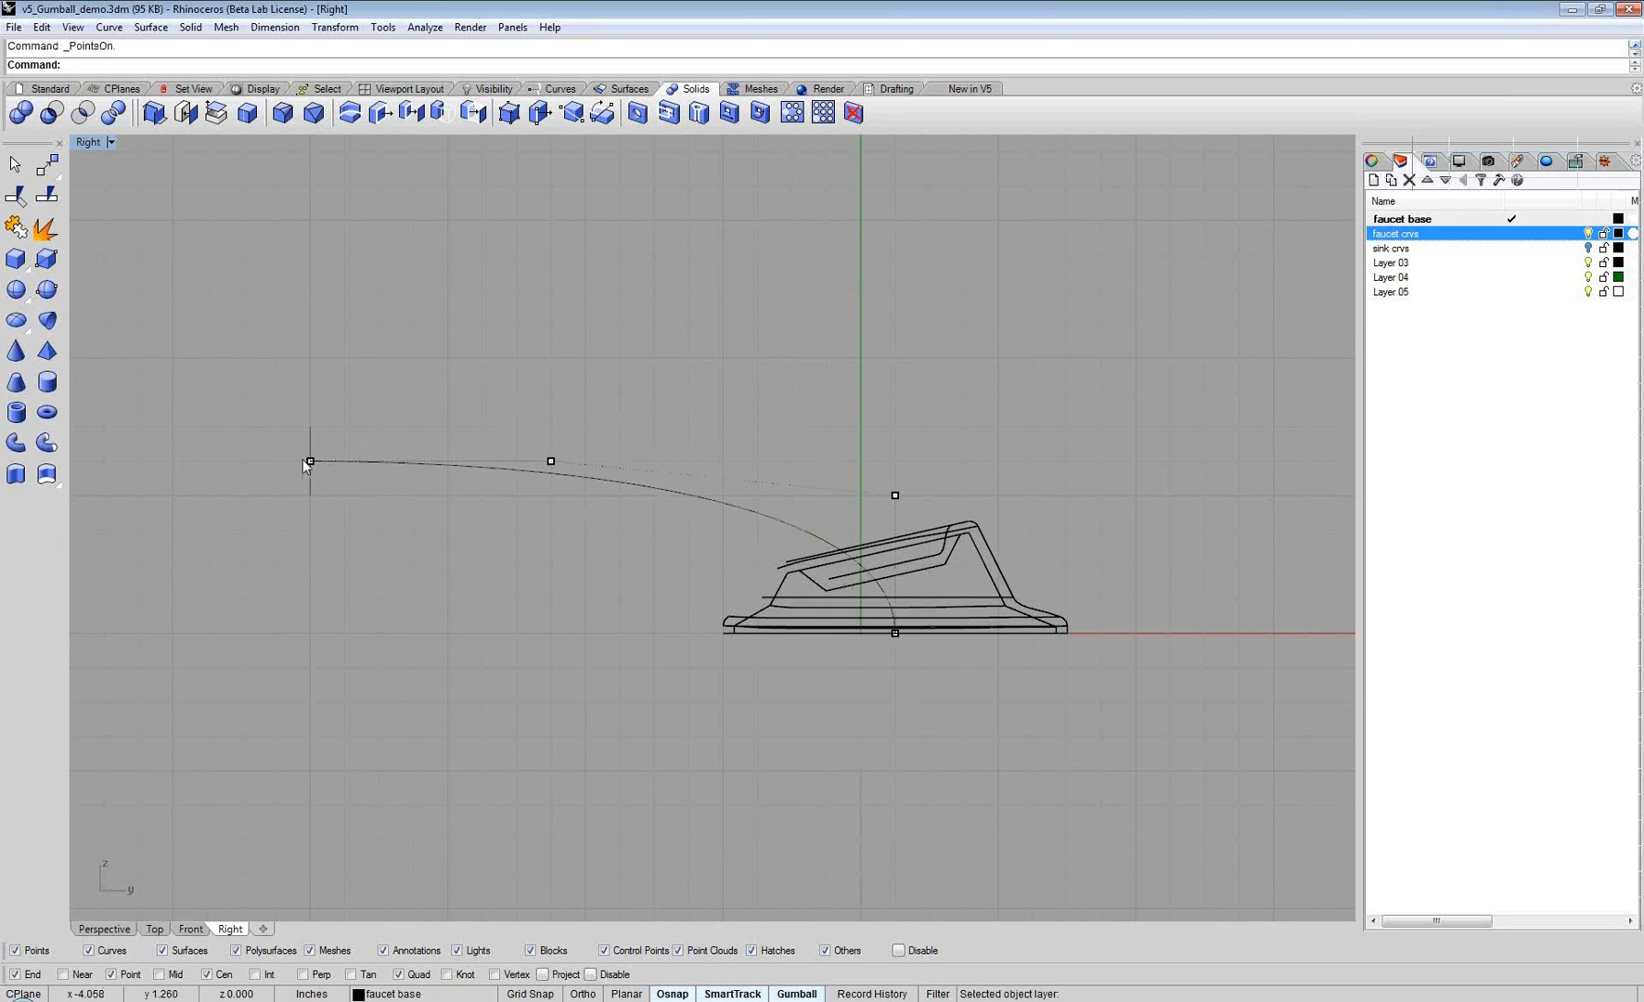
key("Escape")
key("ctrl+Tab")
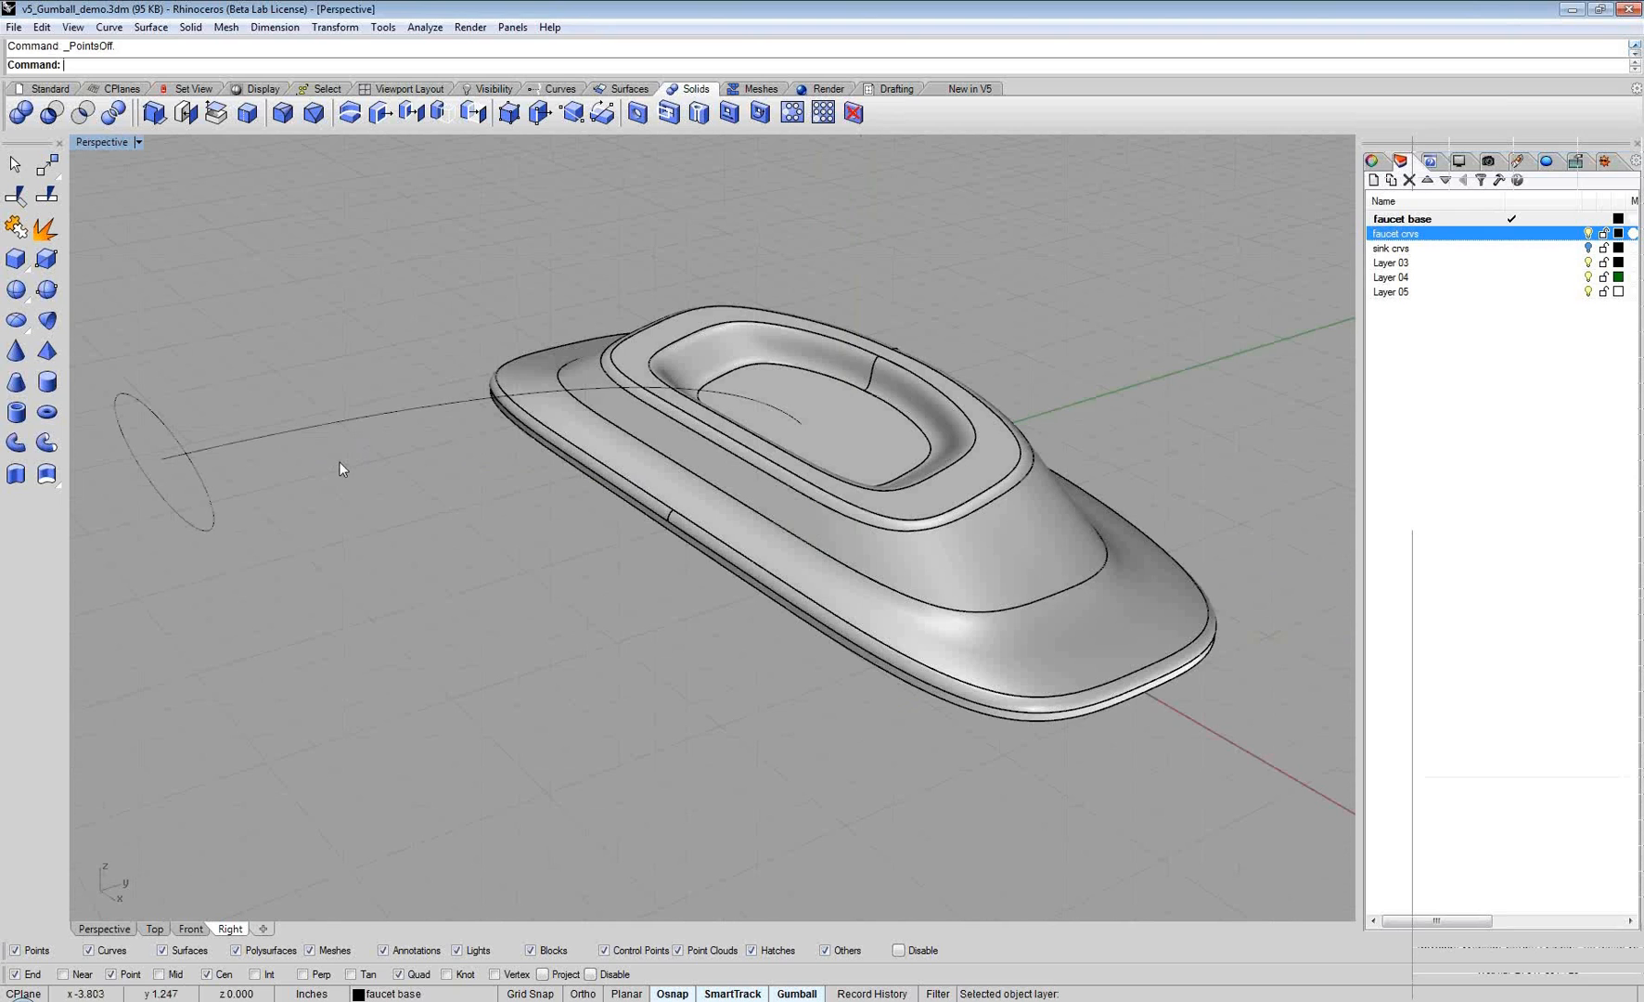
Step: Set the Perspective view to Ghosted display and enable history recording
left_click(102, 142)
left_click(130, 264)
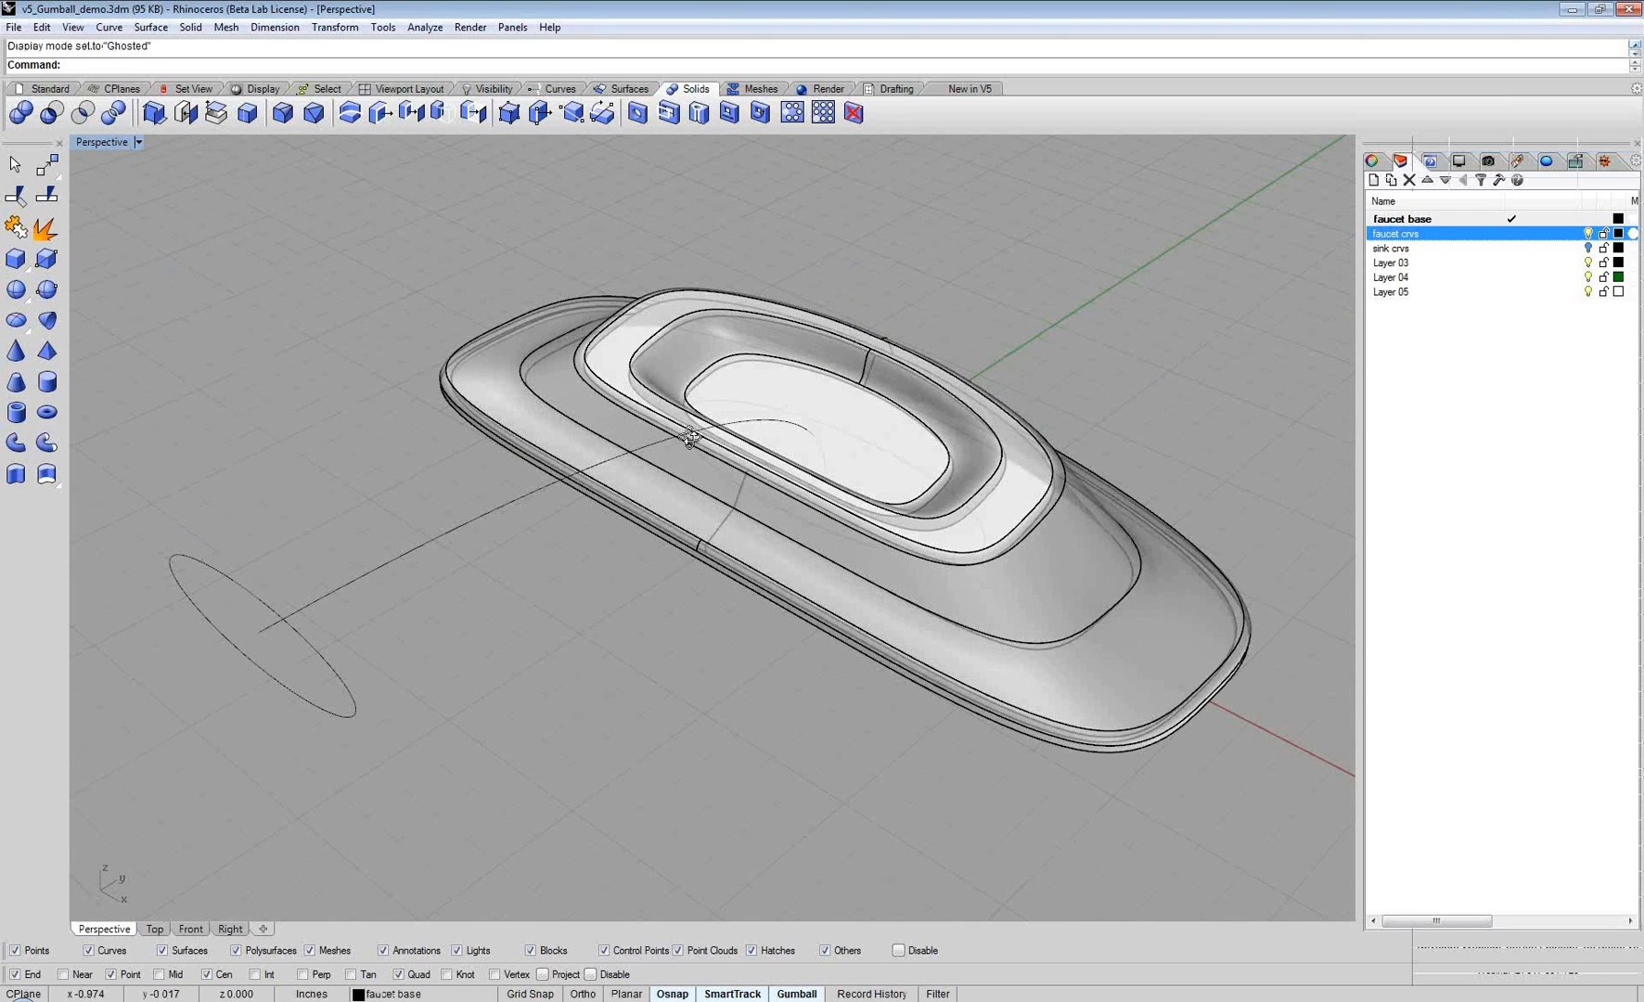
right_click_drag(689, 437, 793, 529)
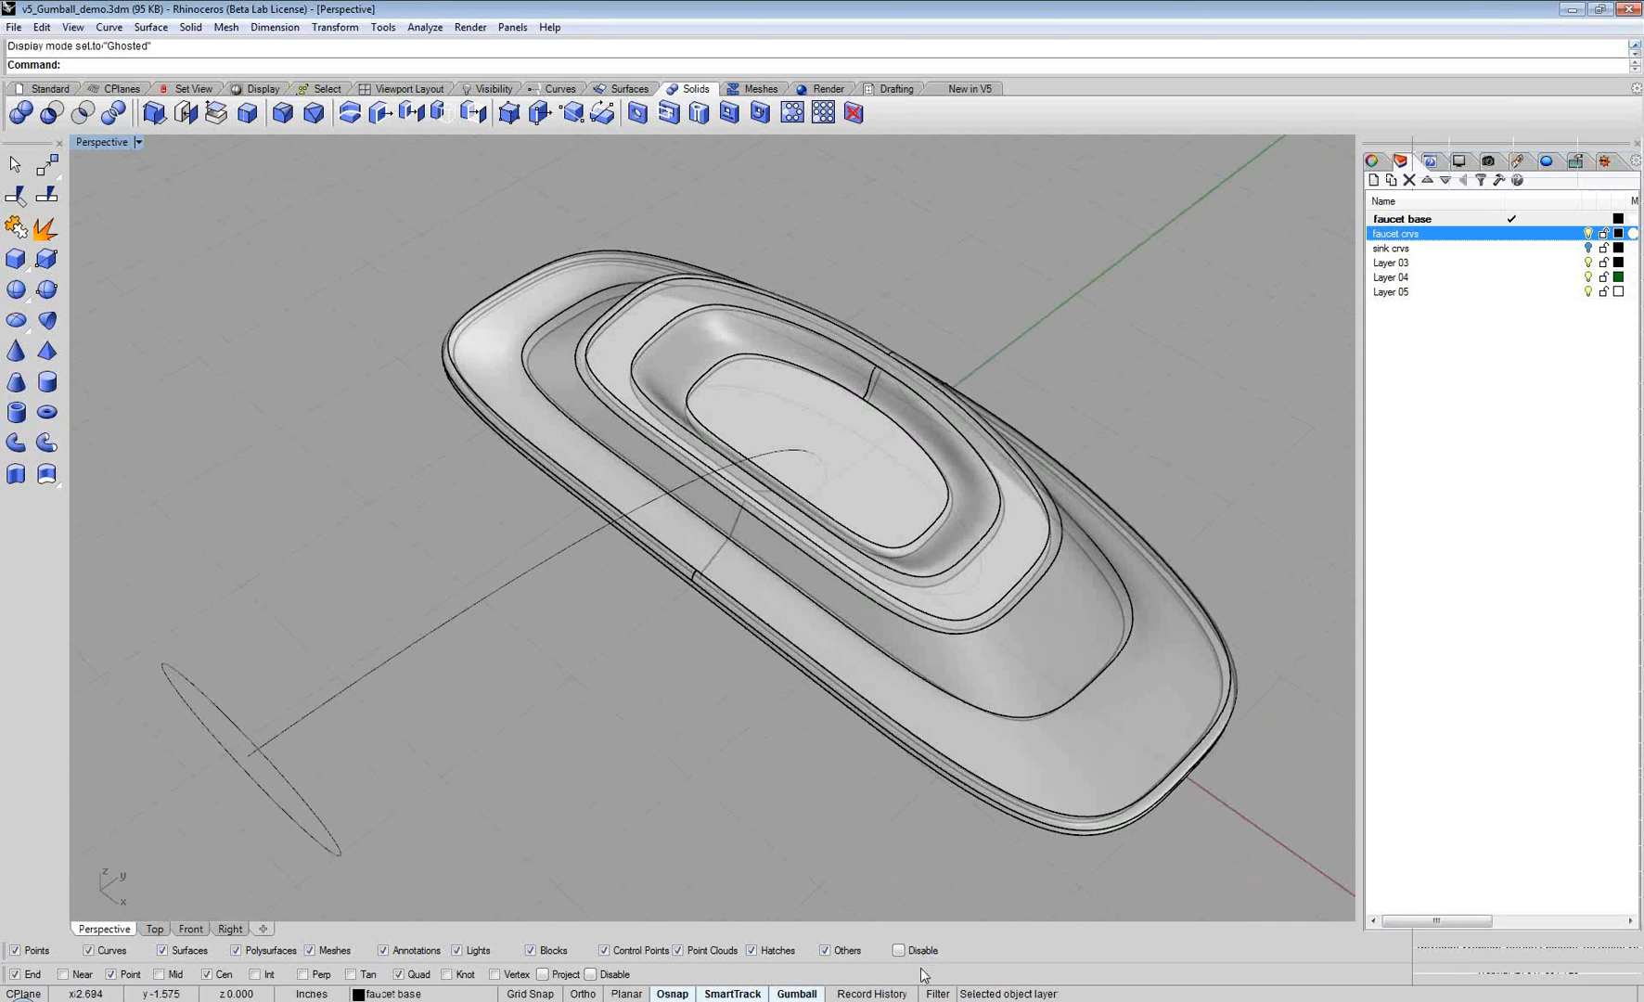
left_click(893, 995)
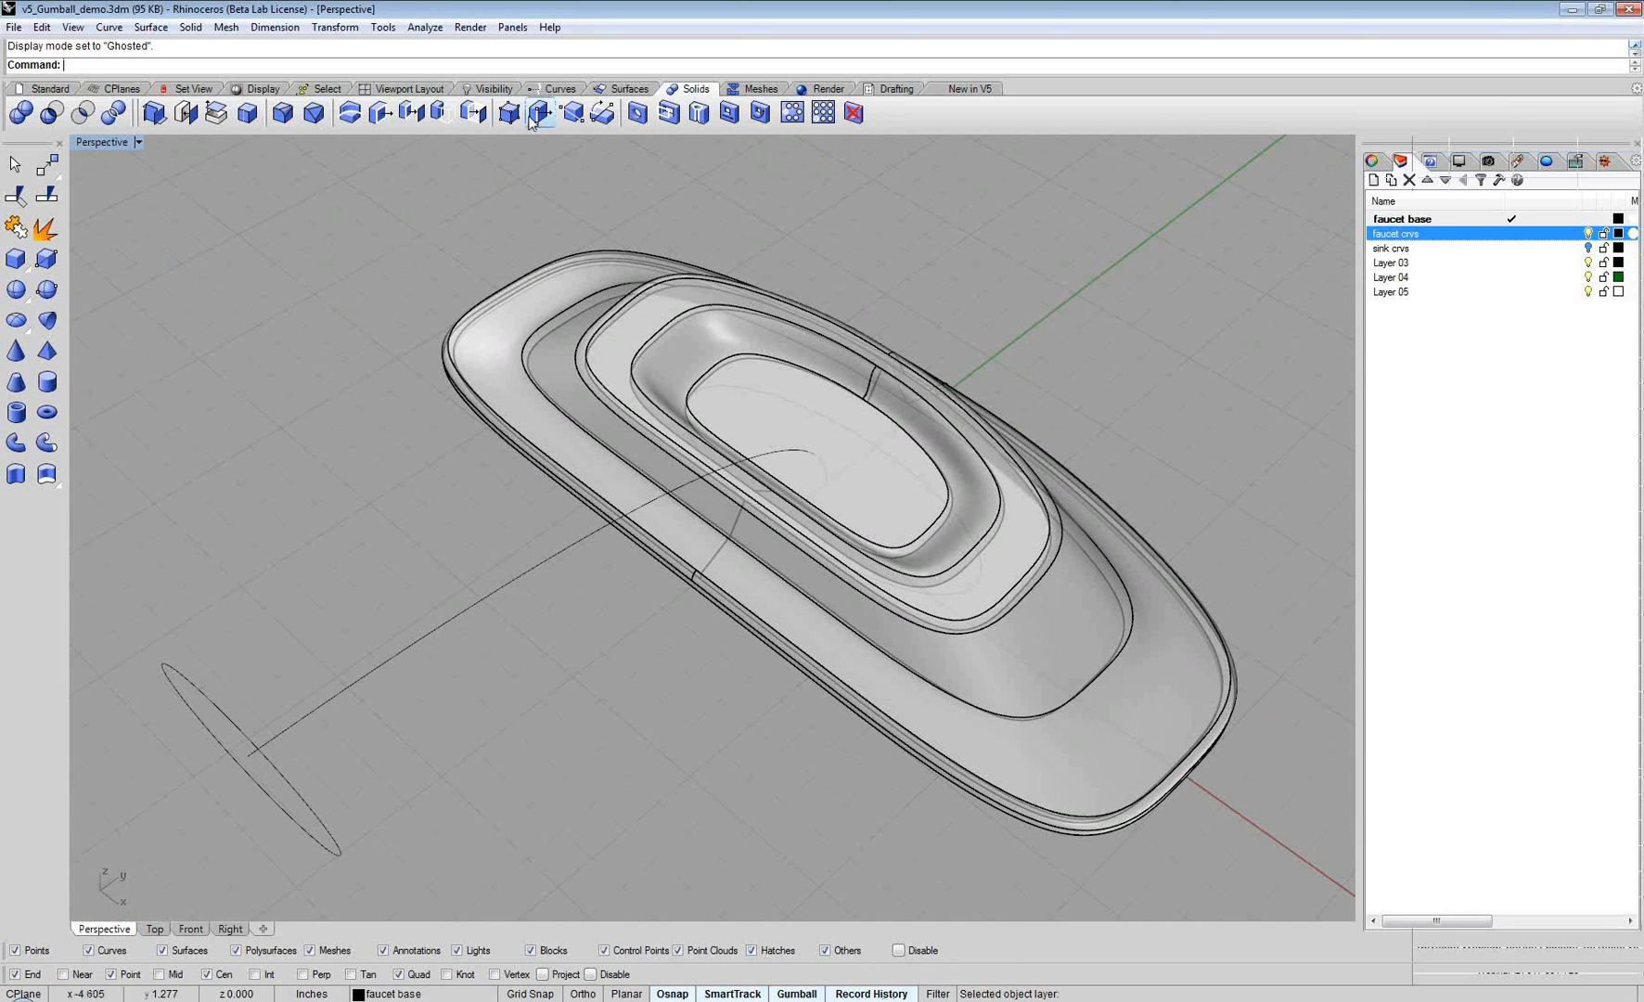
Step: Sweep the spout surface along the path curve with Sweep 1 Rail, using the base profile and end ellipse with Freeform style
left_click(626, 88)
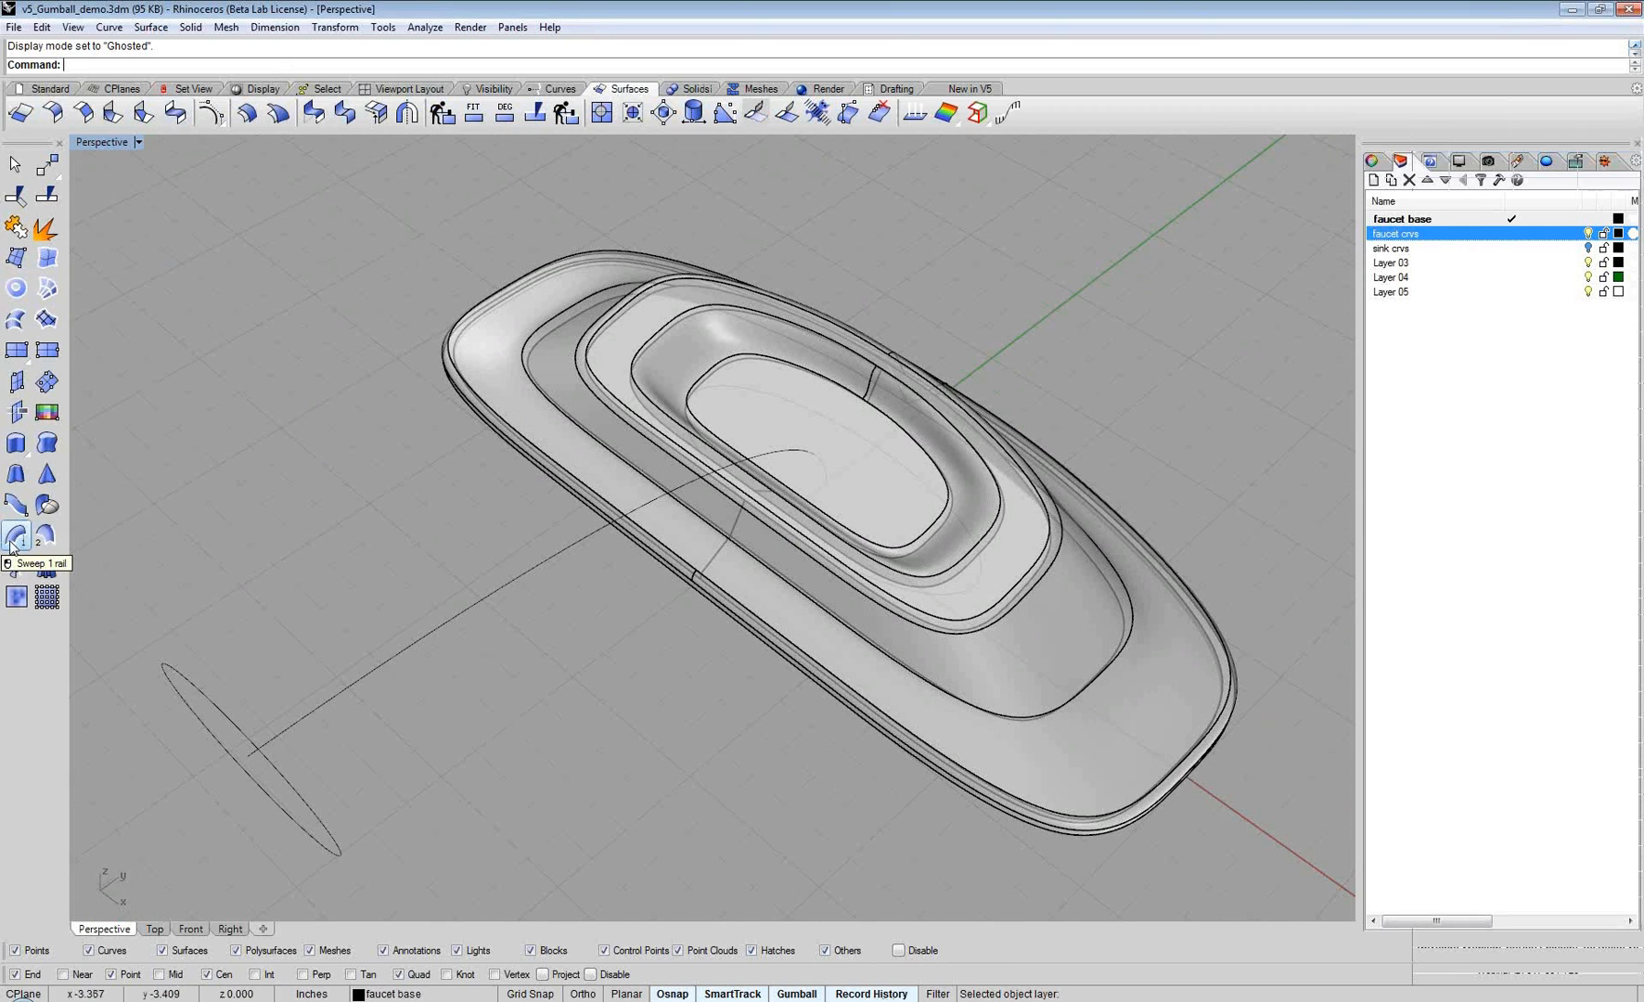
left_click(14, 540)
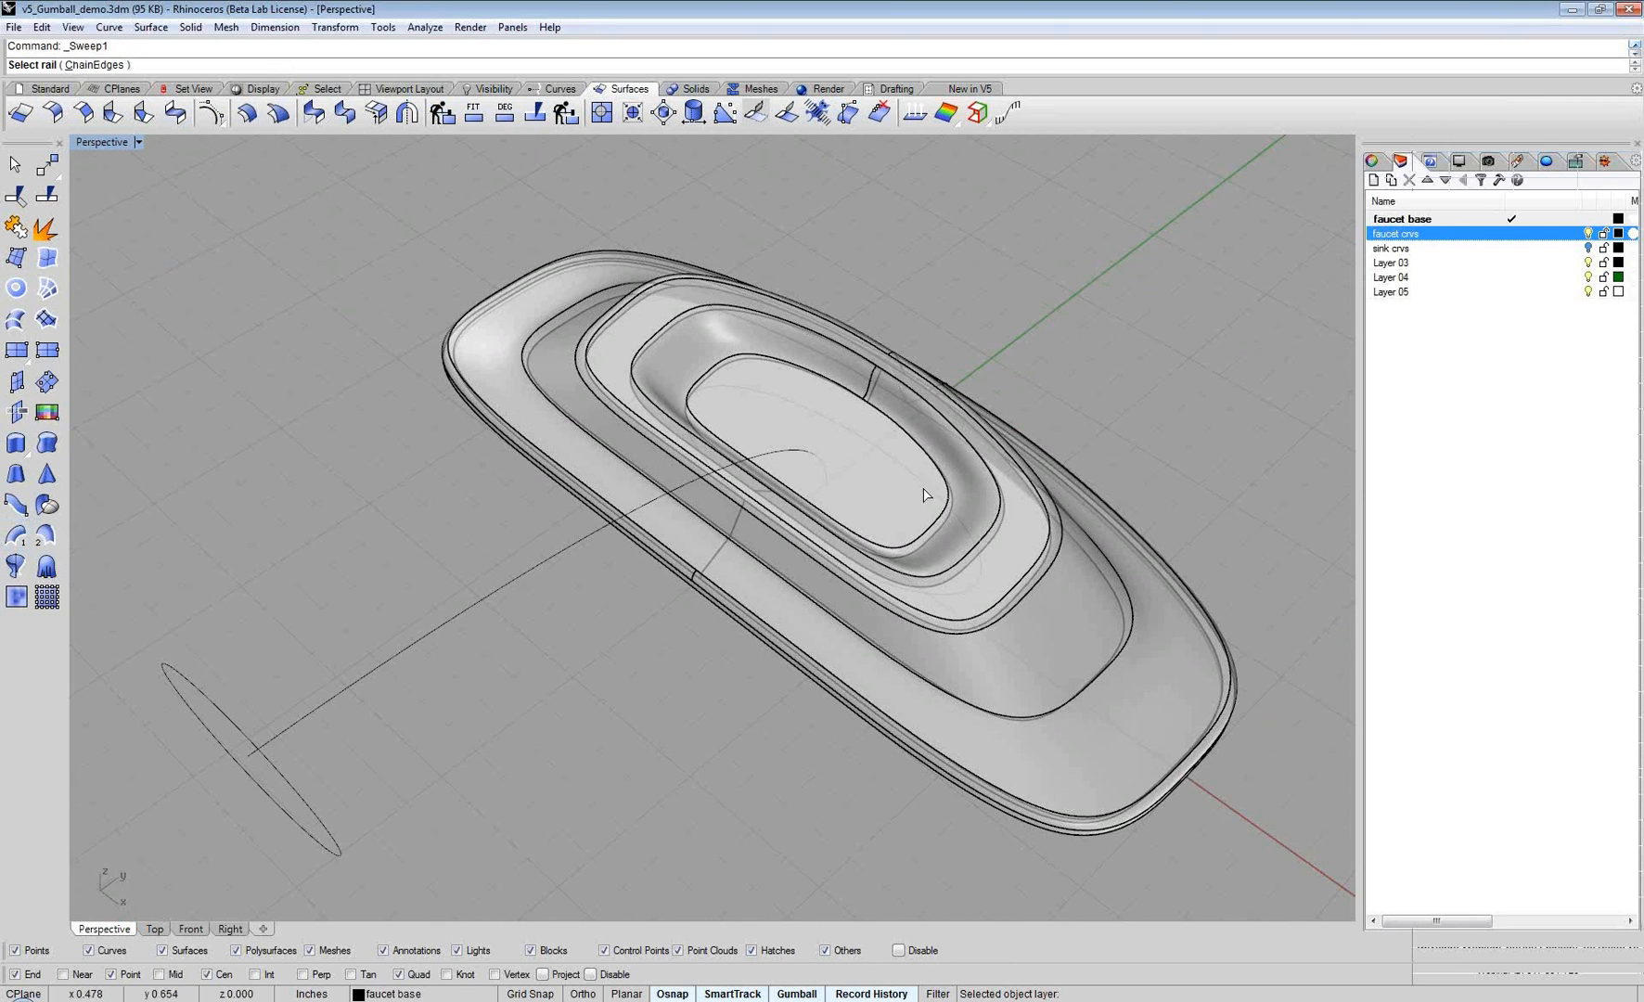
left_click(827, 467)
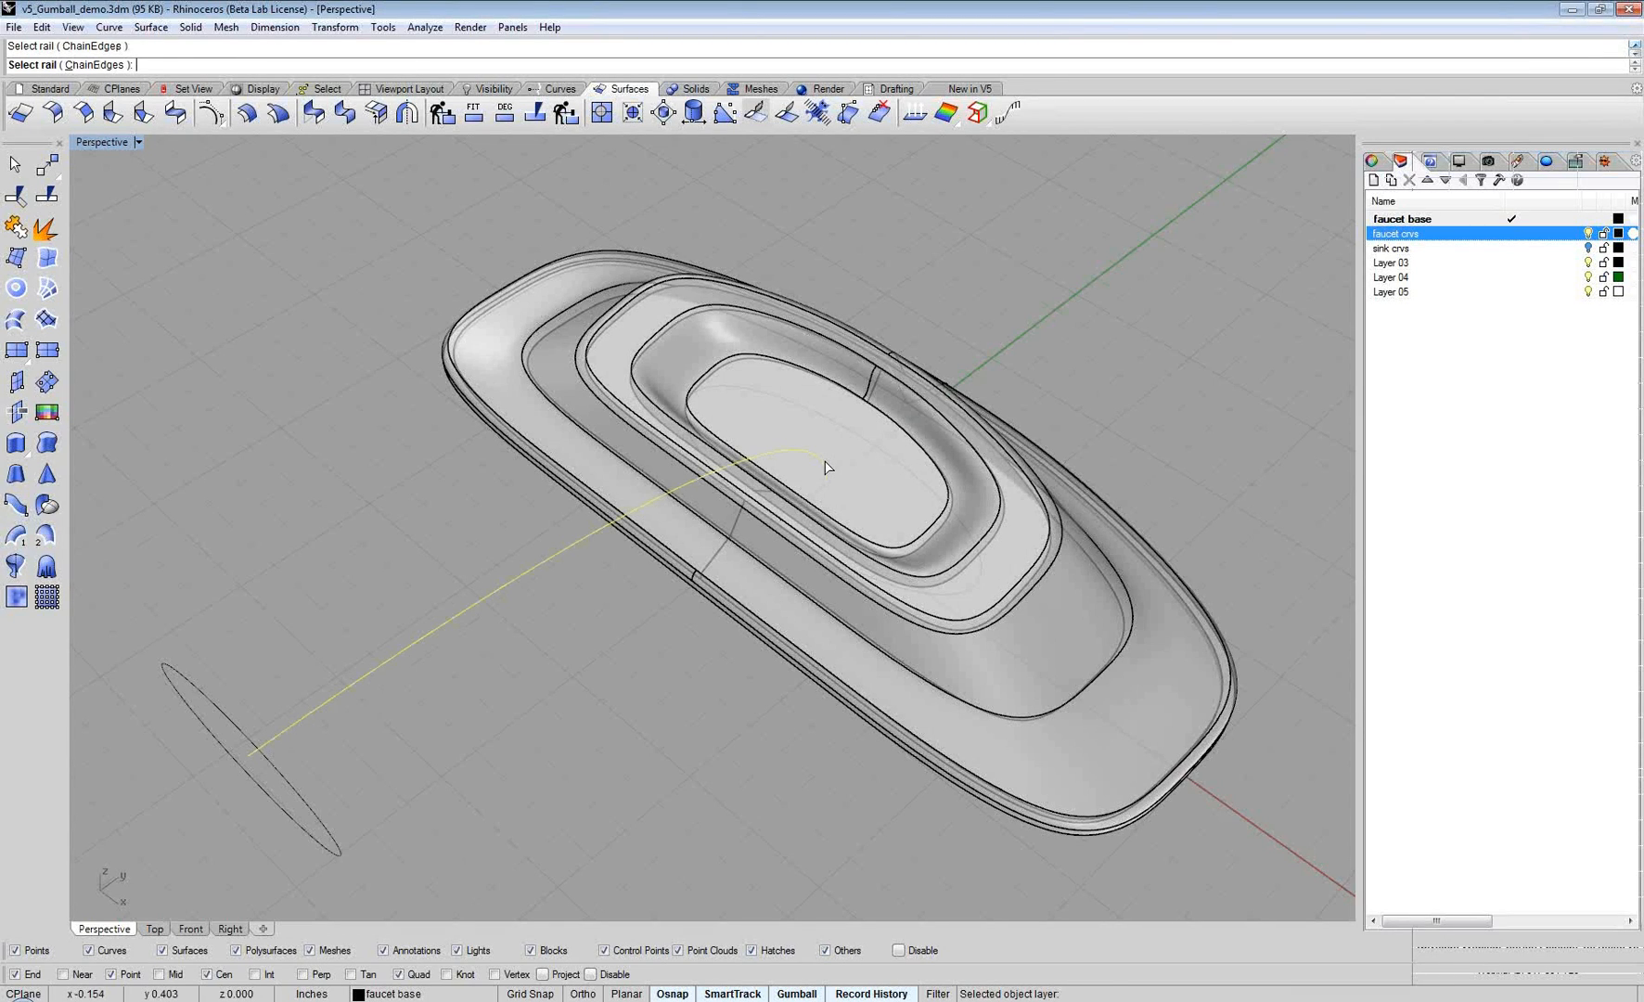
left_click(982, 568)
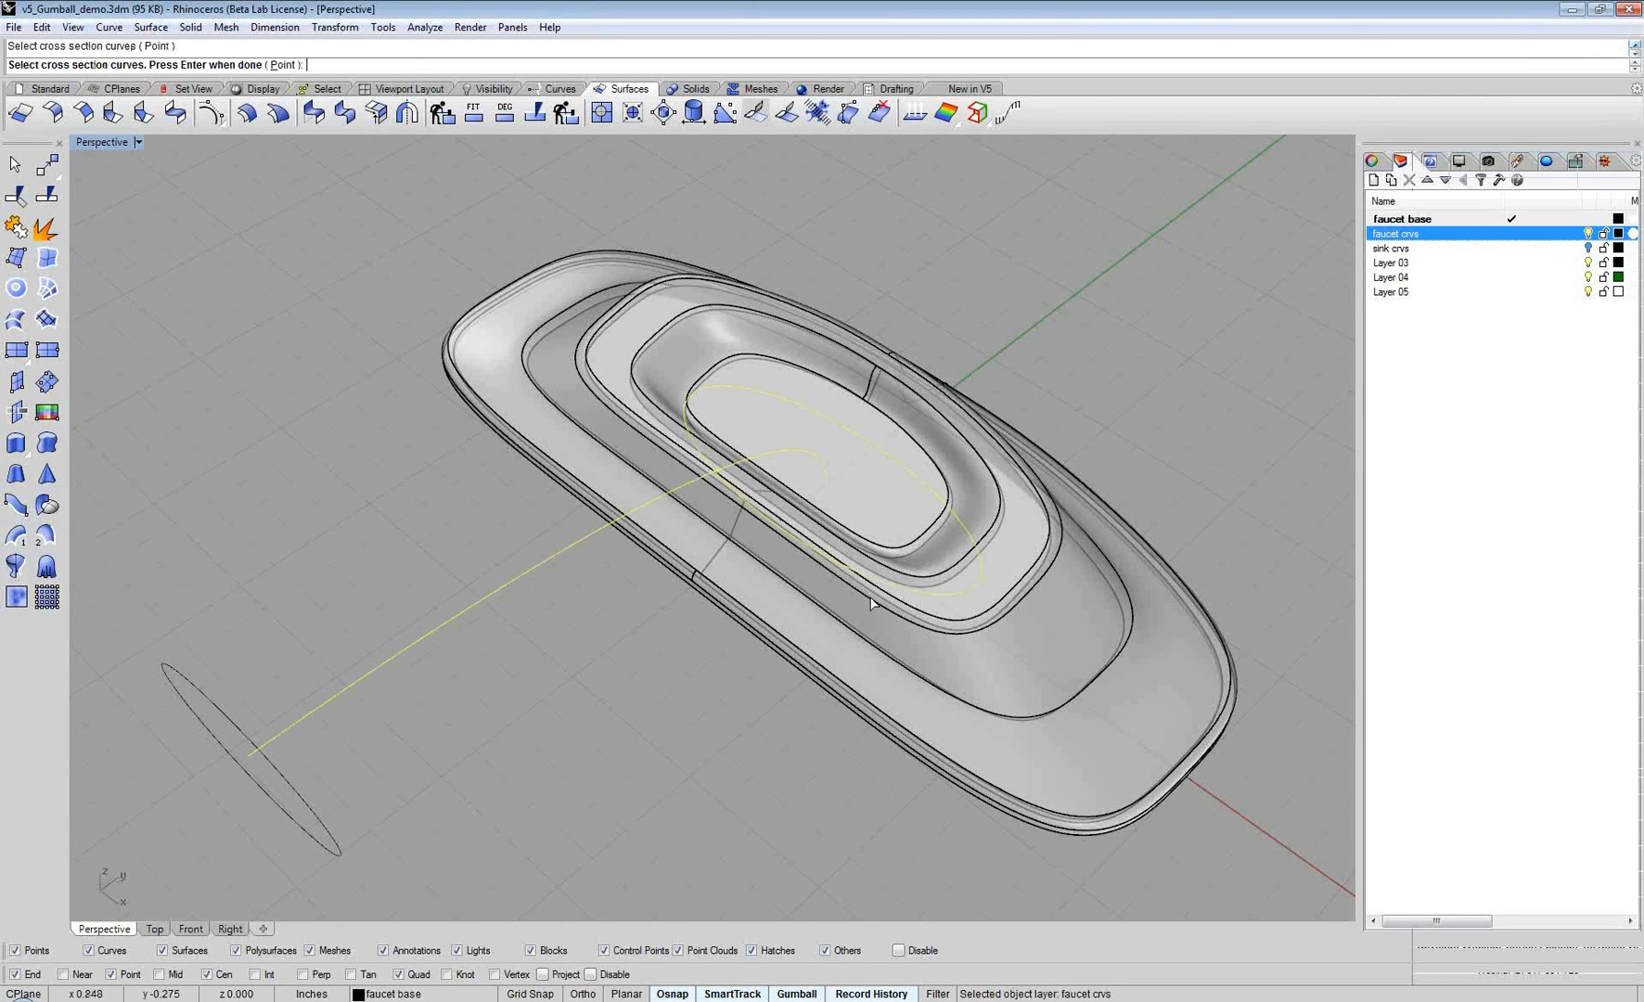
left_click(340, 848)
key("Return")
key("Return")
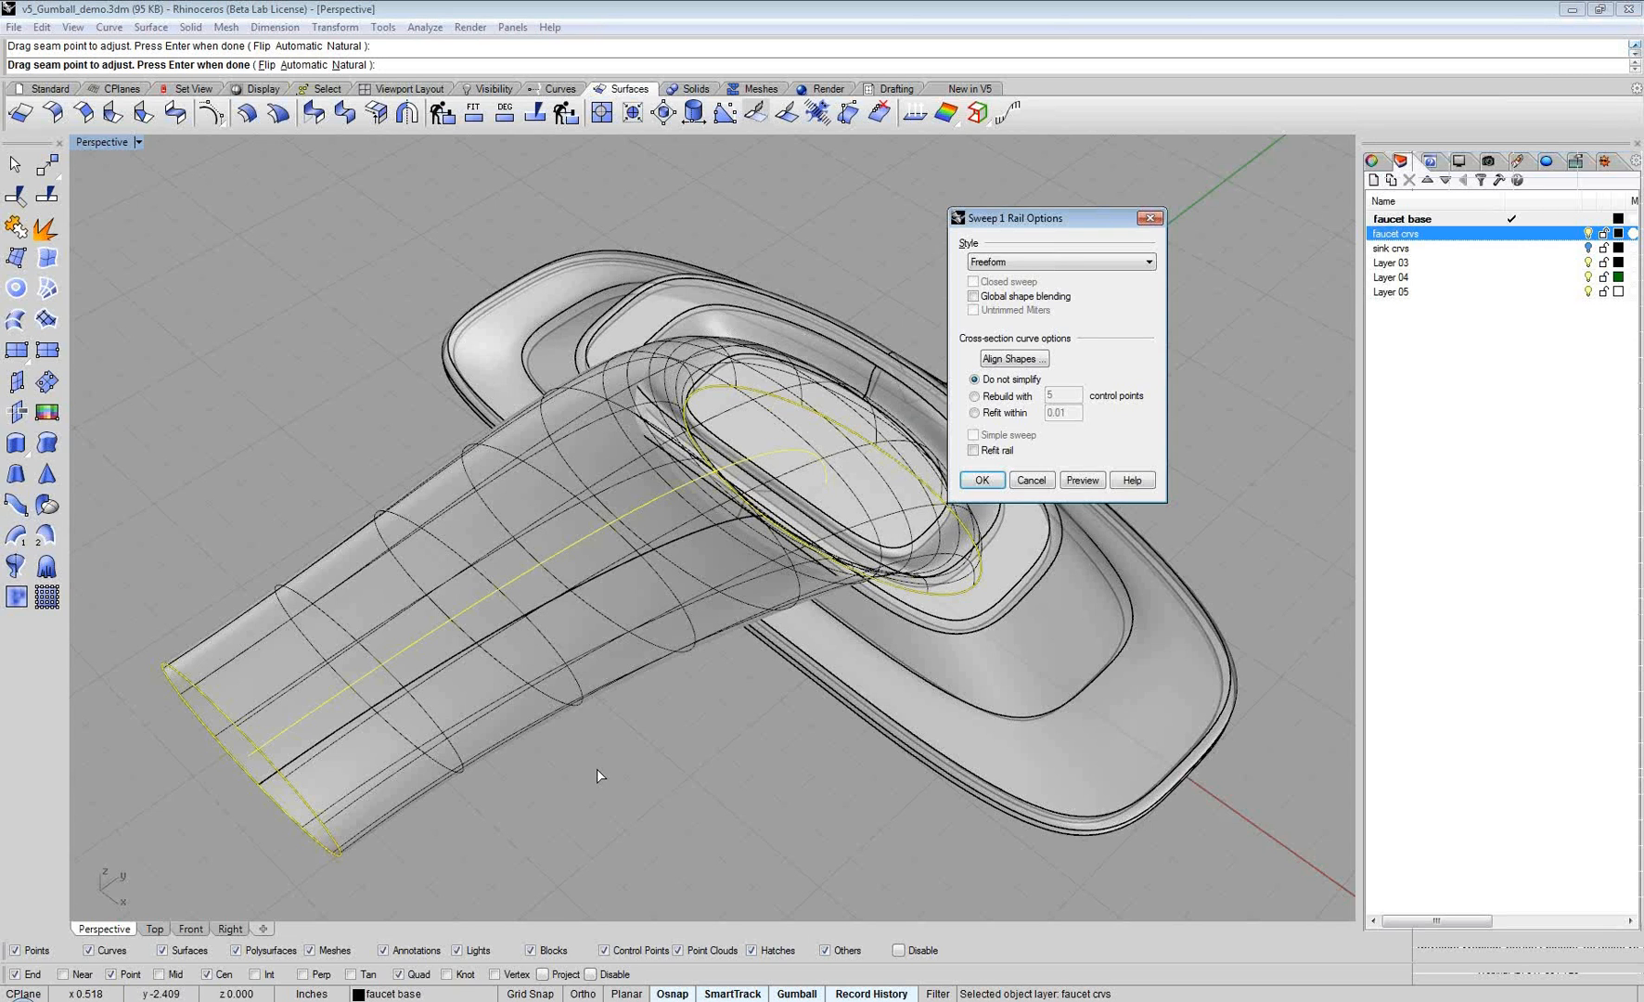
right_click_drag(595, 768, 751, 674)
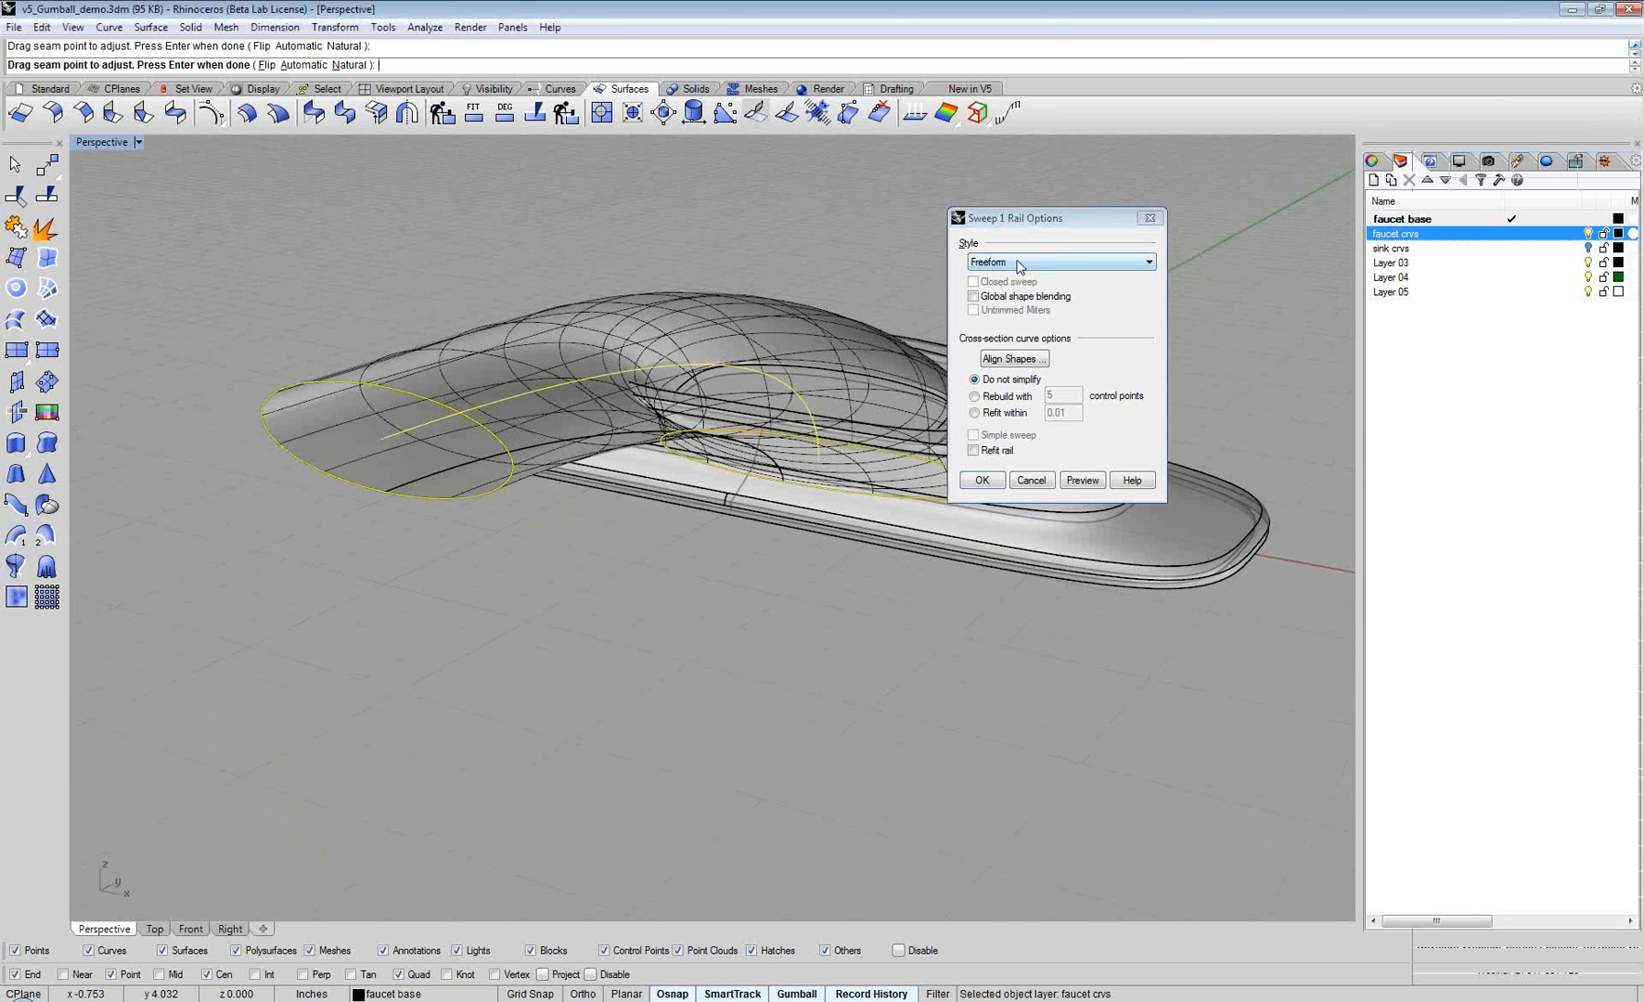
left_click(990, 483)
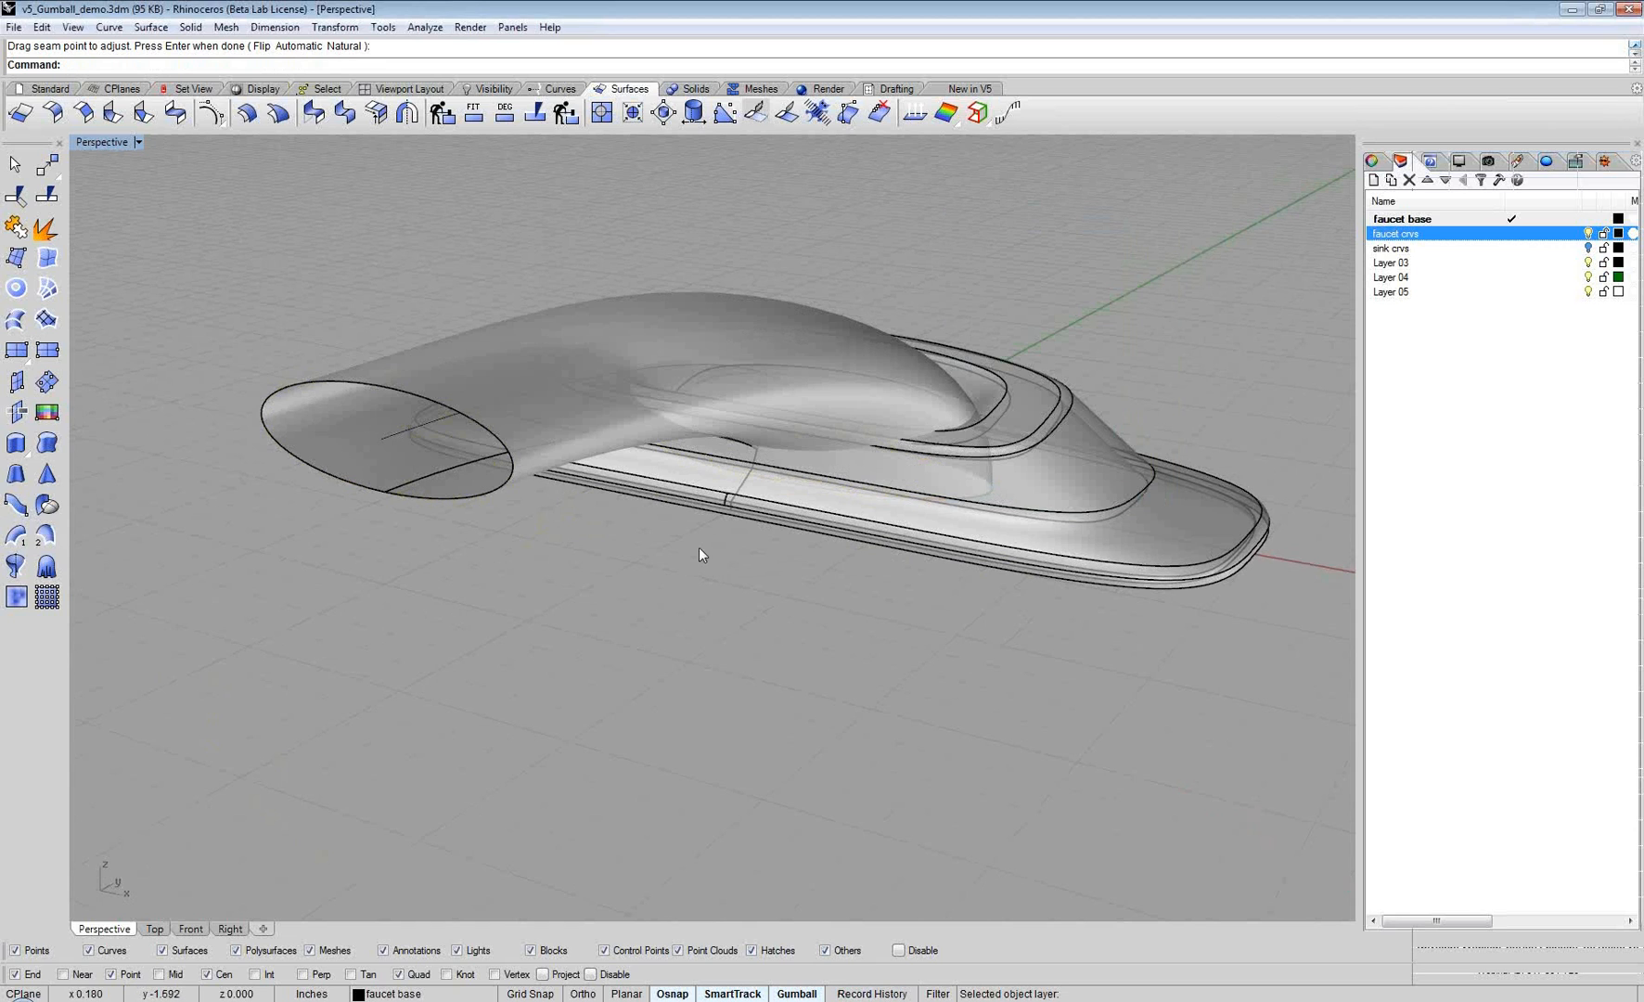
Step: Select the spout's path curve, base profile and end ellipse, and turn on their control points
right_click_drag(700, 548, 592, 351)
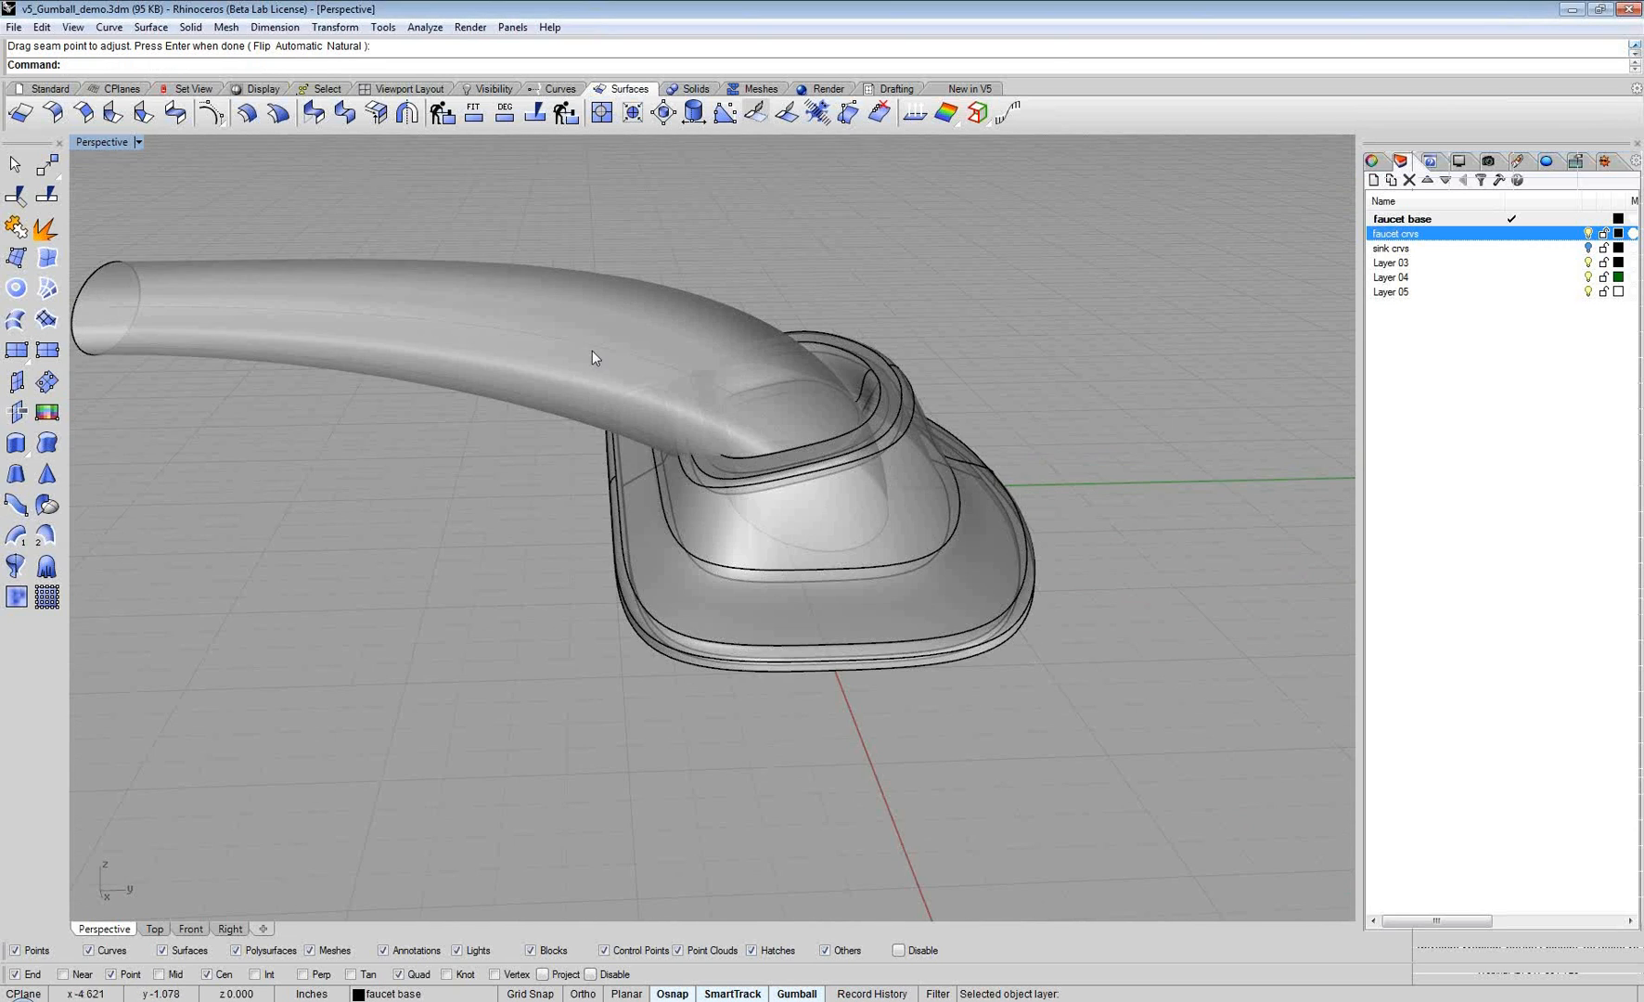
left_click(591, 350)
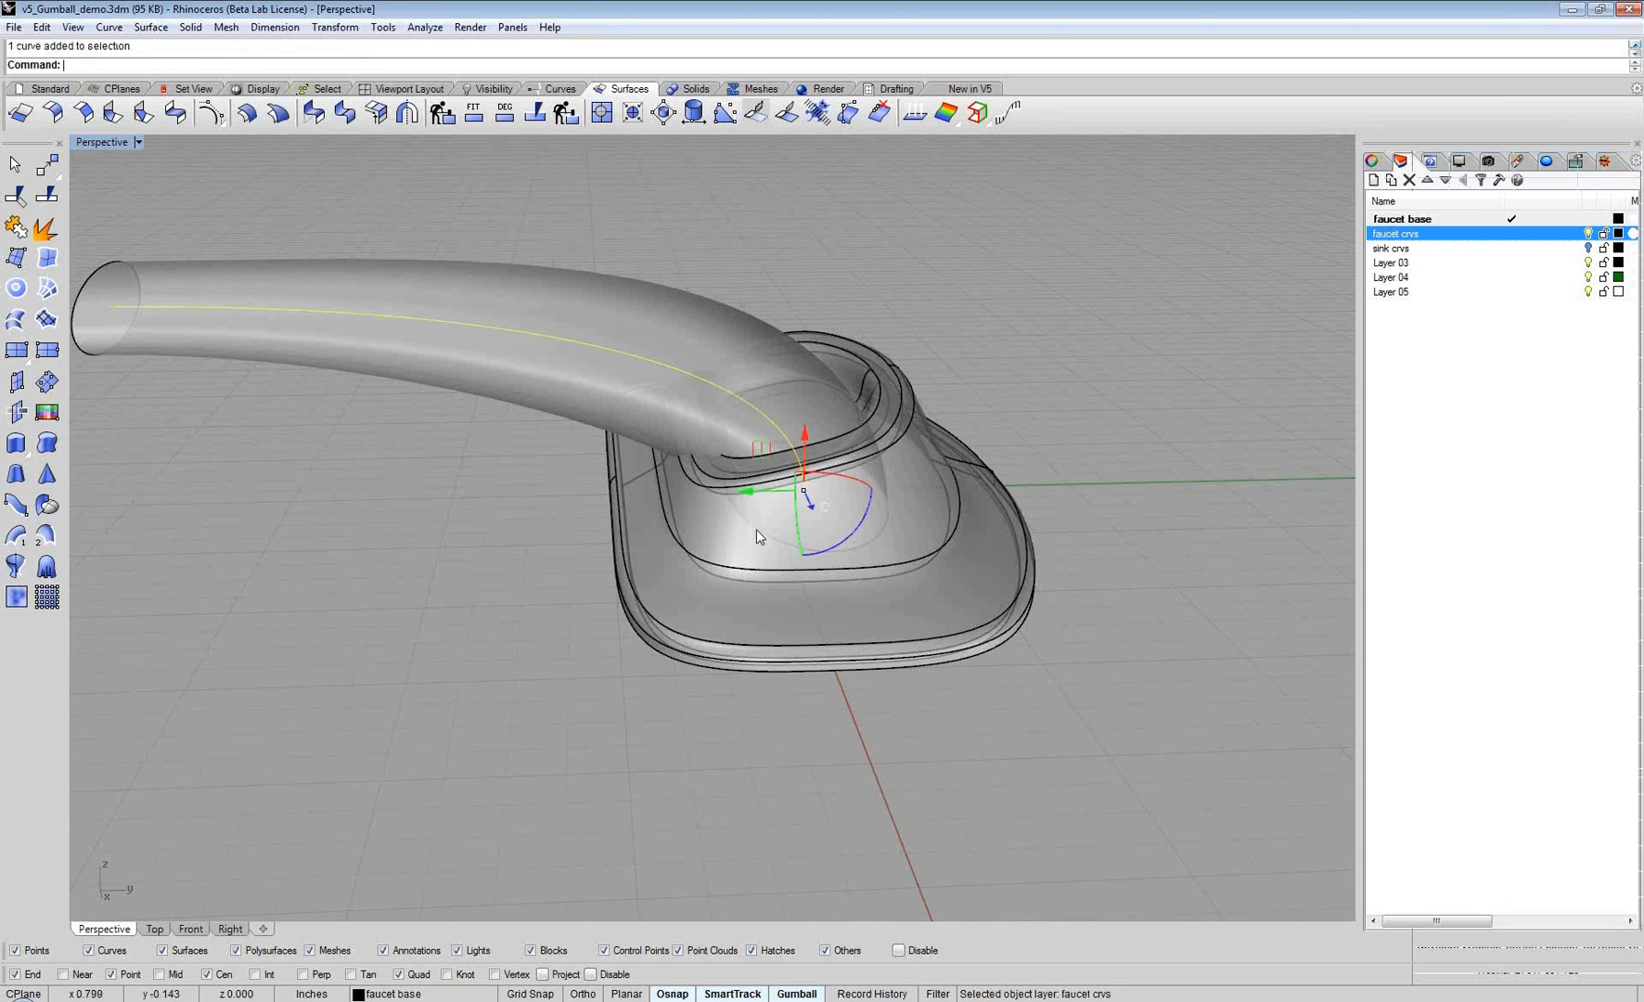
left_click(756, 529)
key("Return")
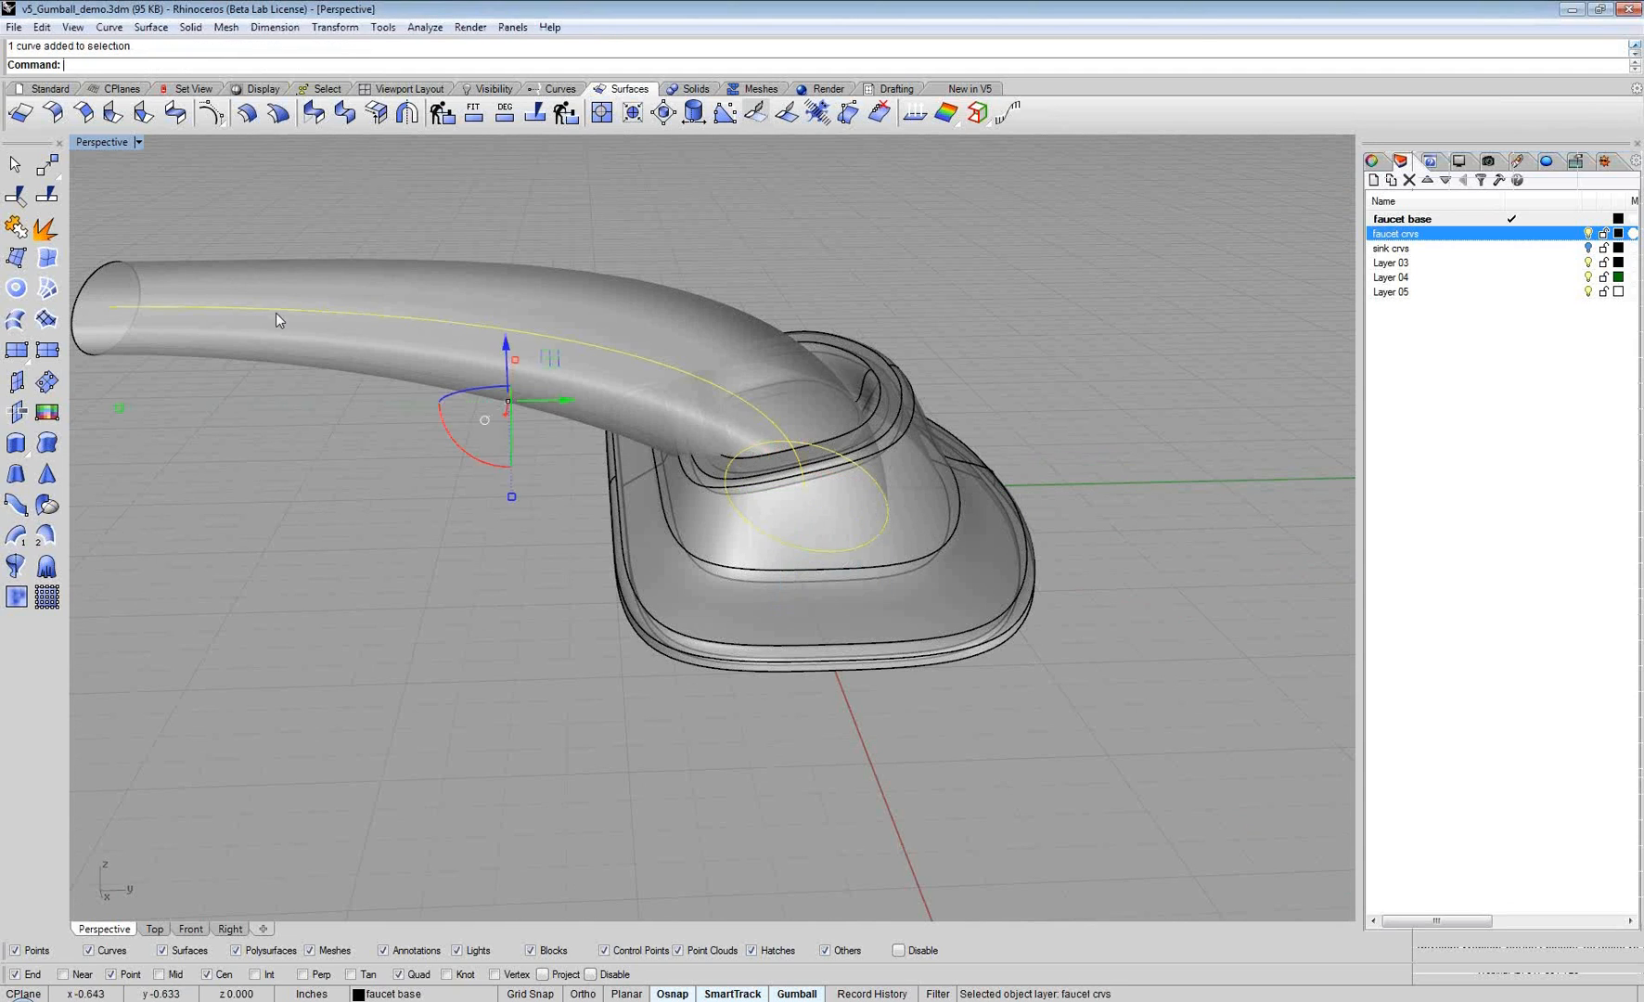
left_click(111, 270)
key("Return")
right_click_drag(197, 396, 451, 636, "shift")
key("F10")
right_click_drag(601, 639, 588, 617)
scroll(331, 386, "up", 2)
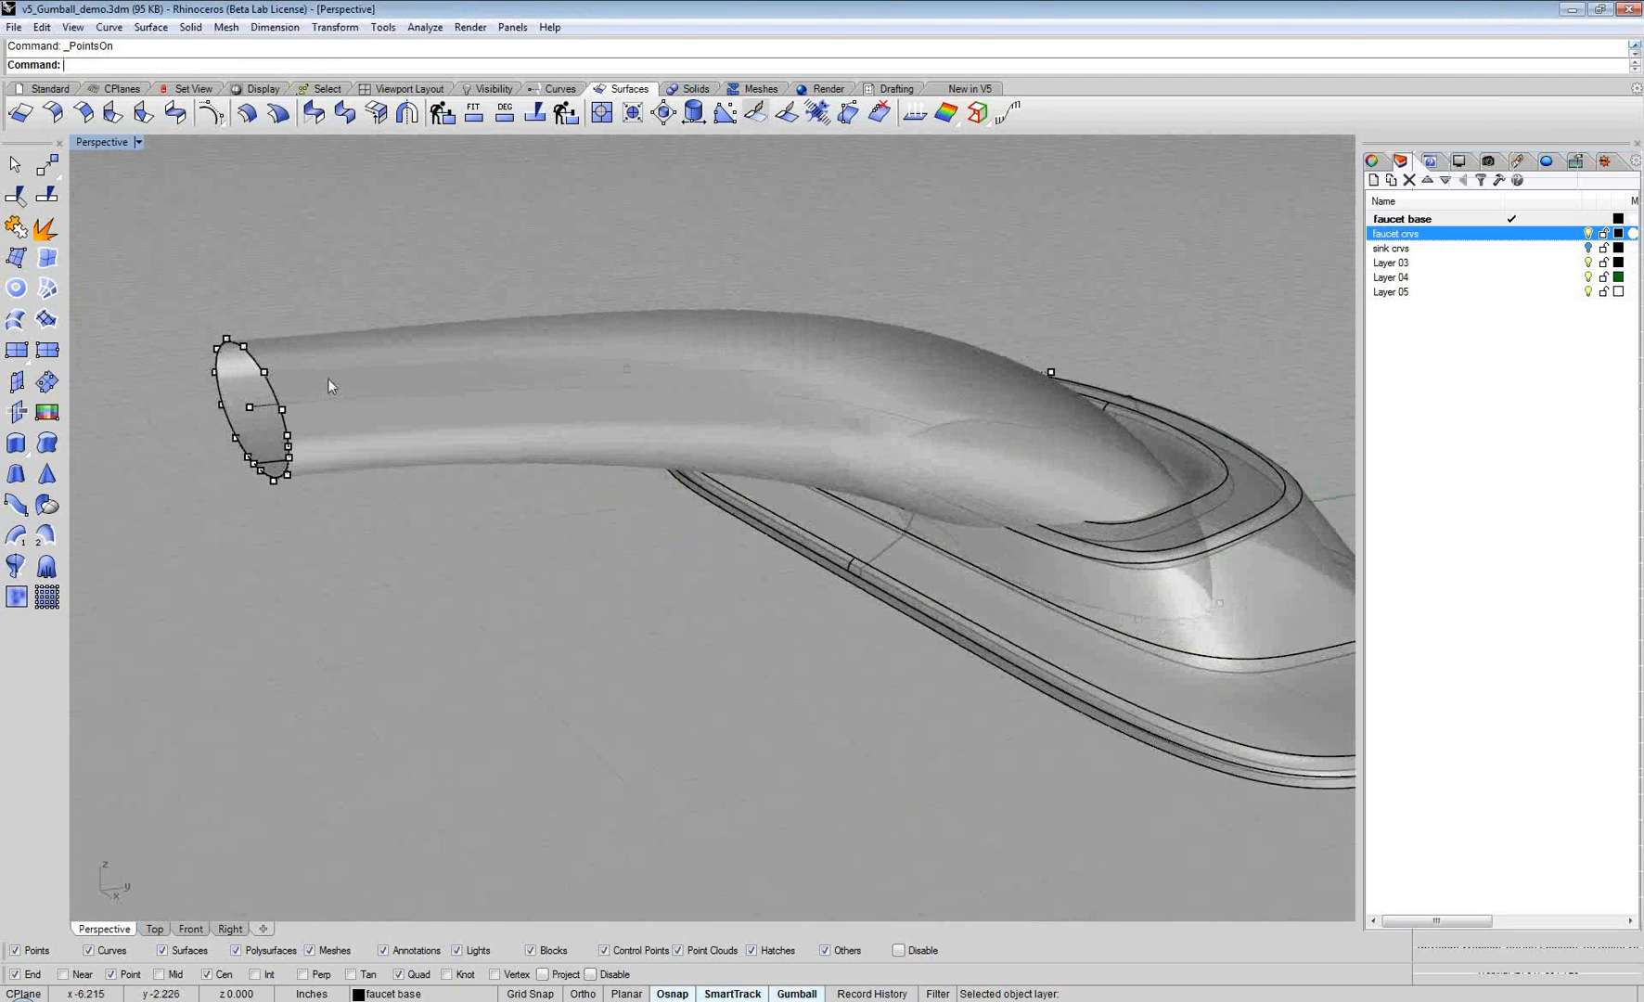
right_click_drag(330, 386, 522, 522)
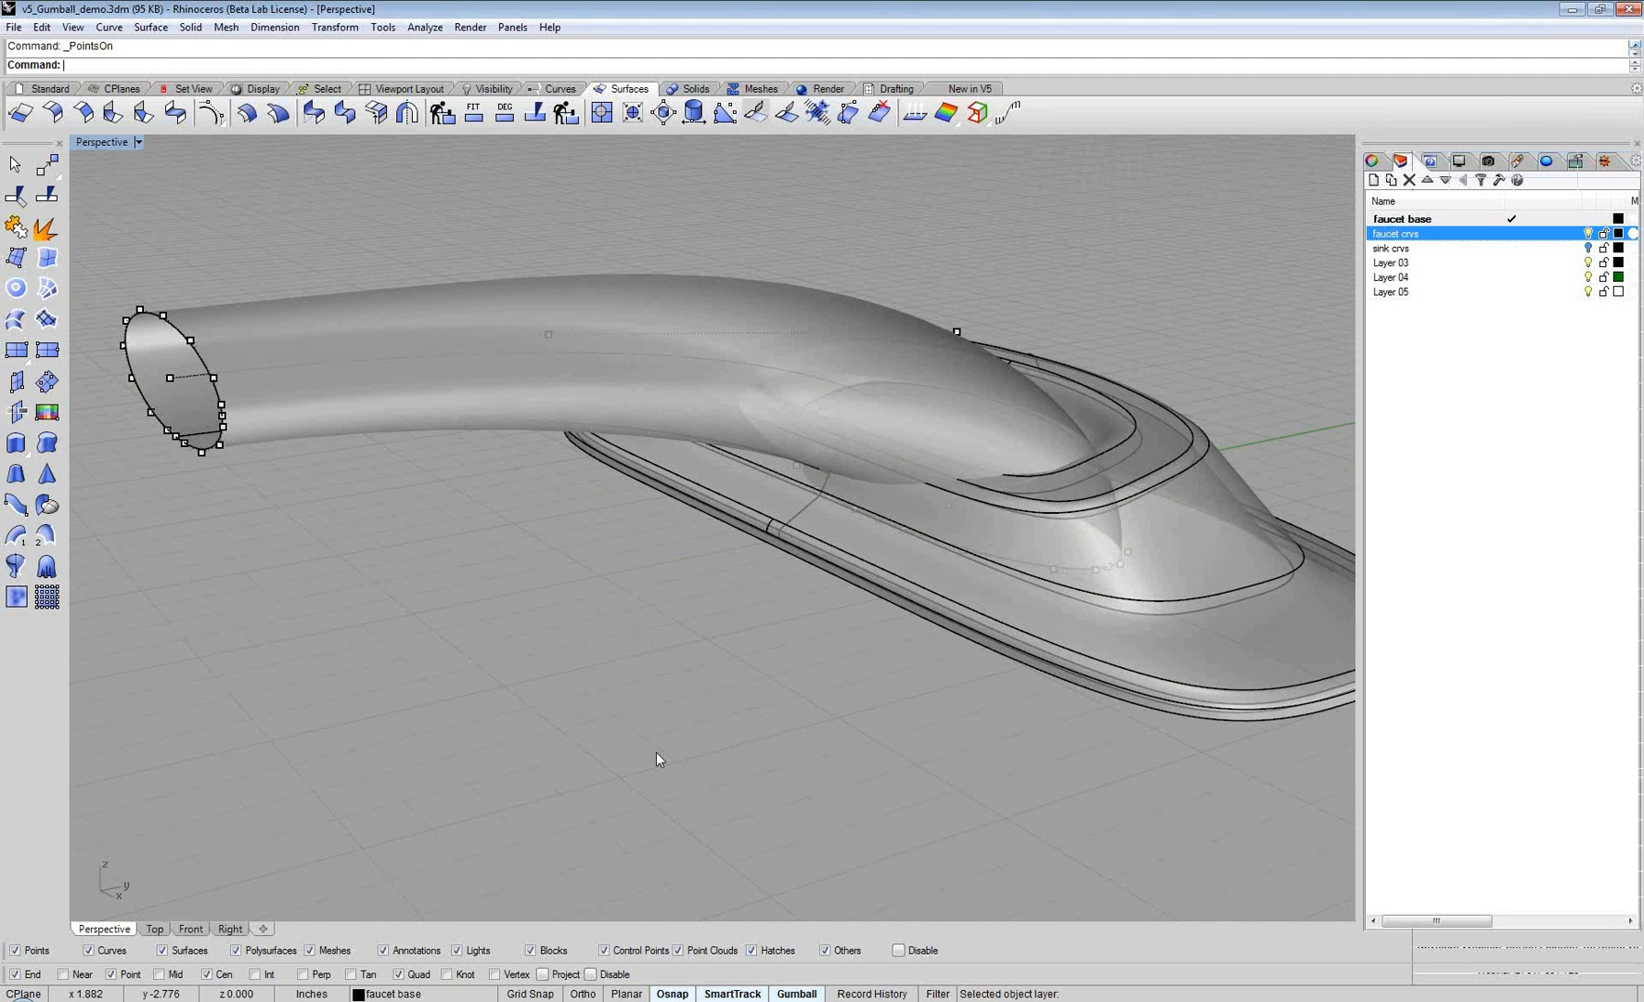
Step: Try excluding lights and blocks in the selection filter and restore both
left_click(937, 994)
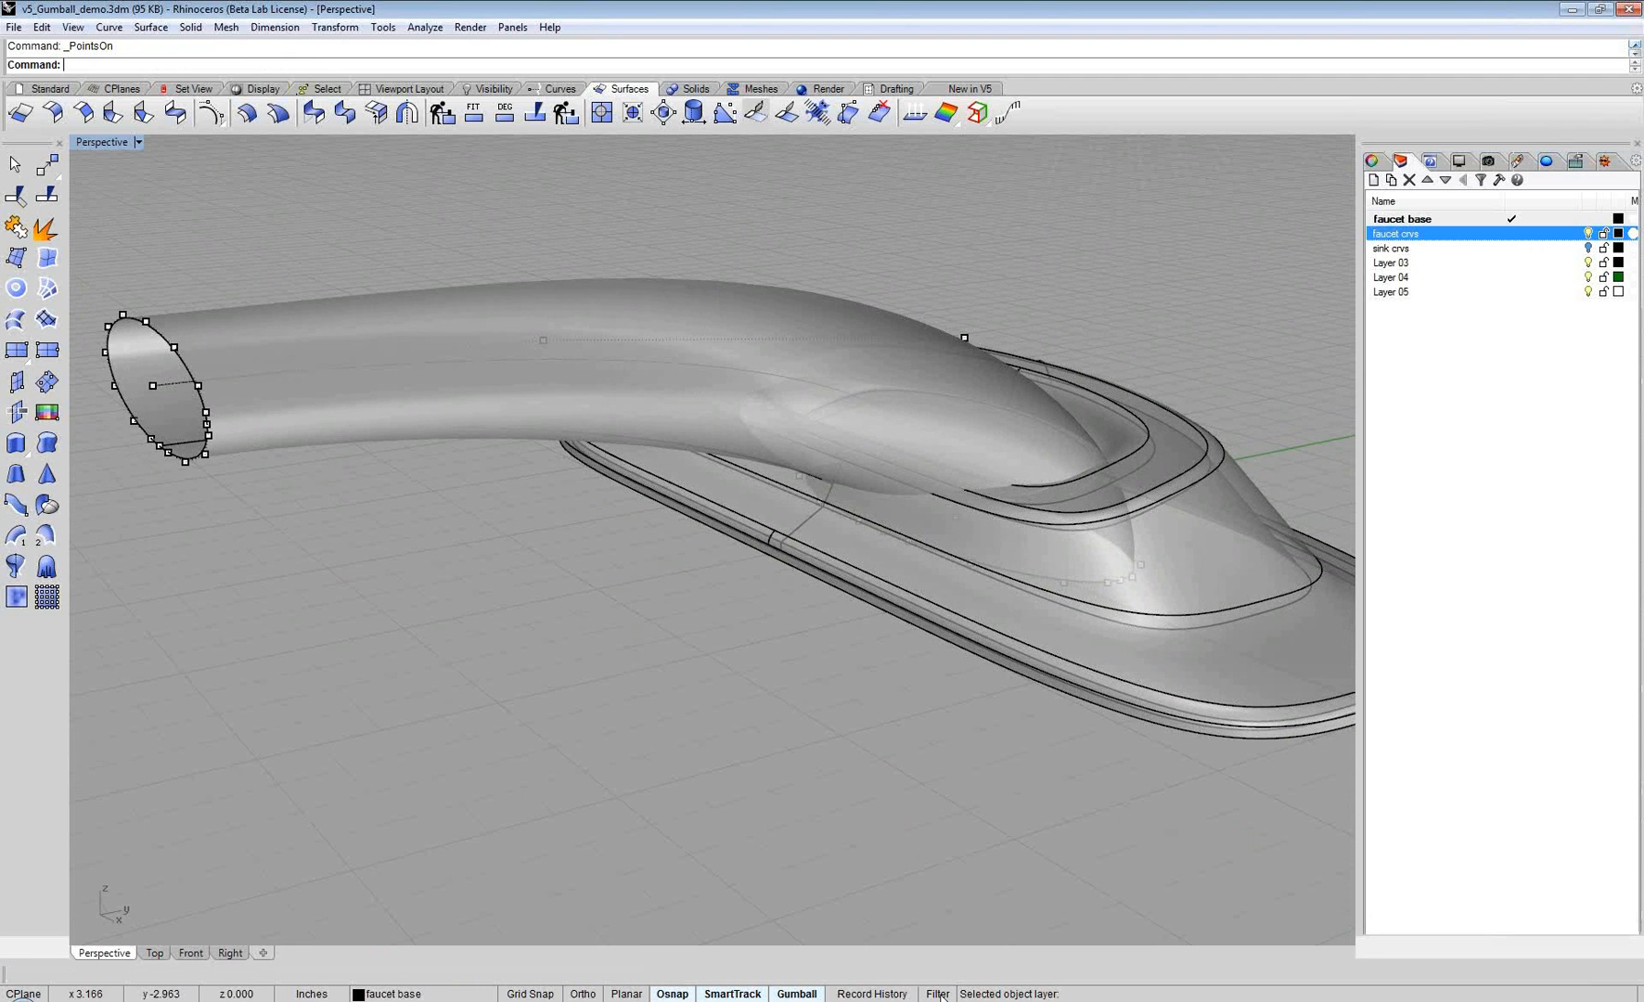
left_click(937, 993)
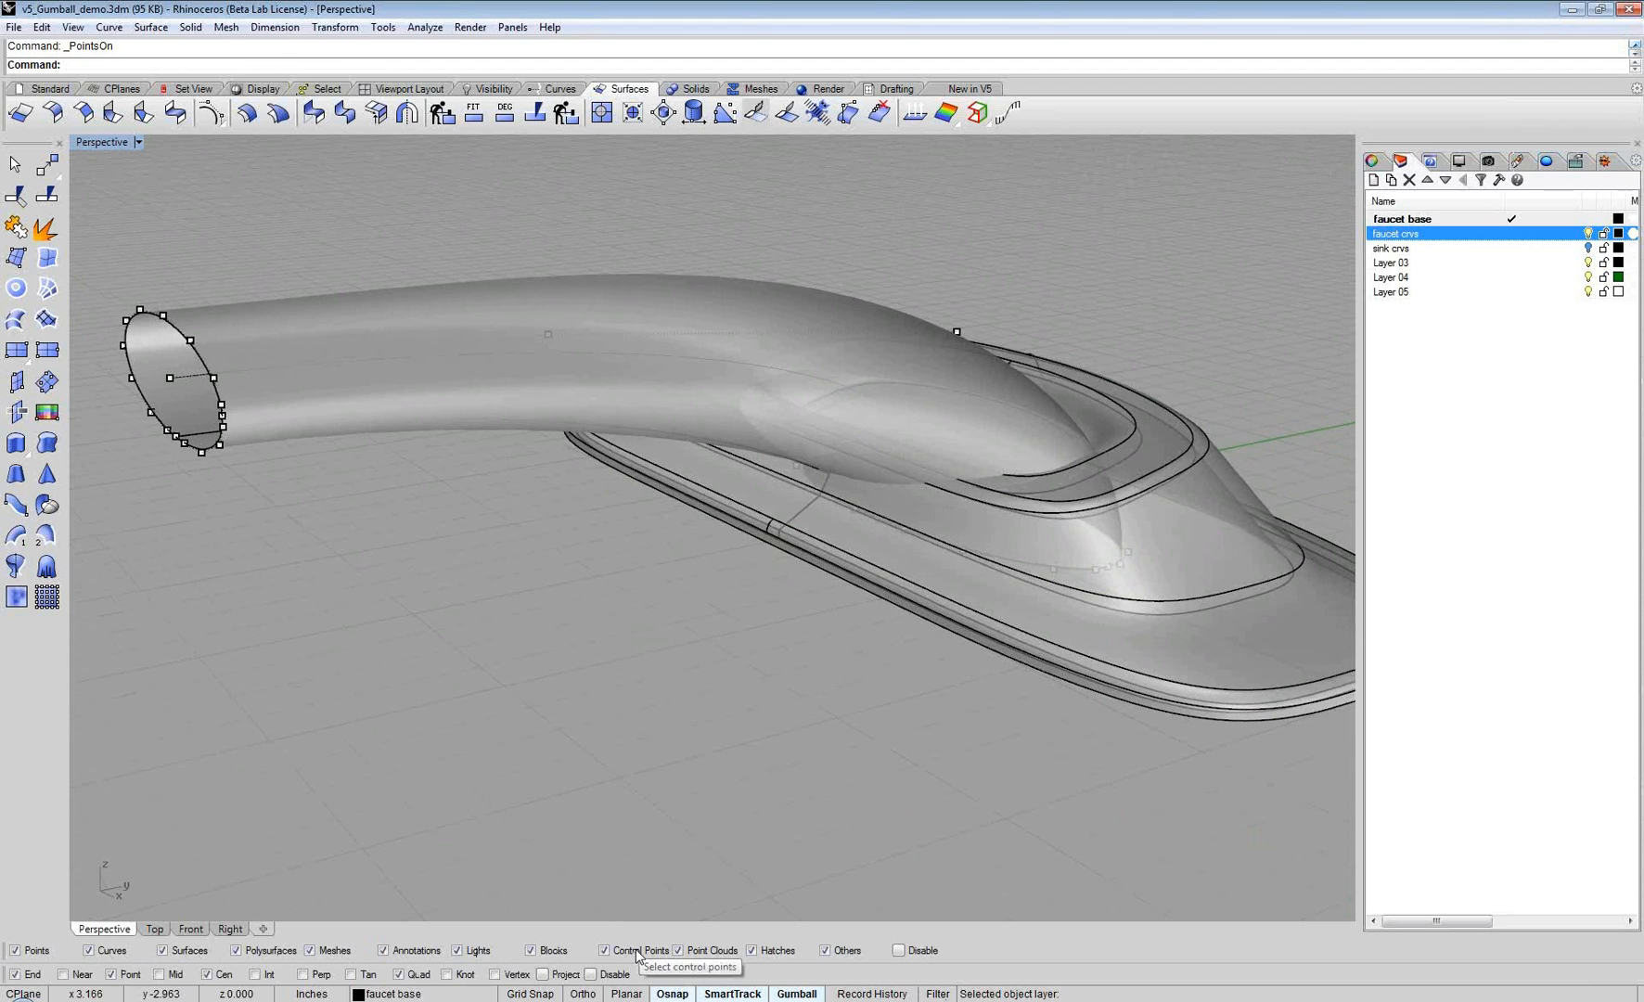
left_click(526, 951)
left_click(458, 951)
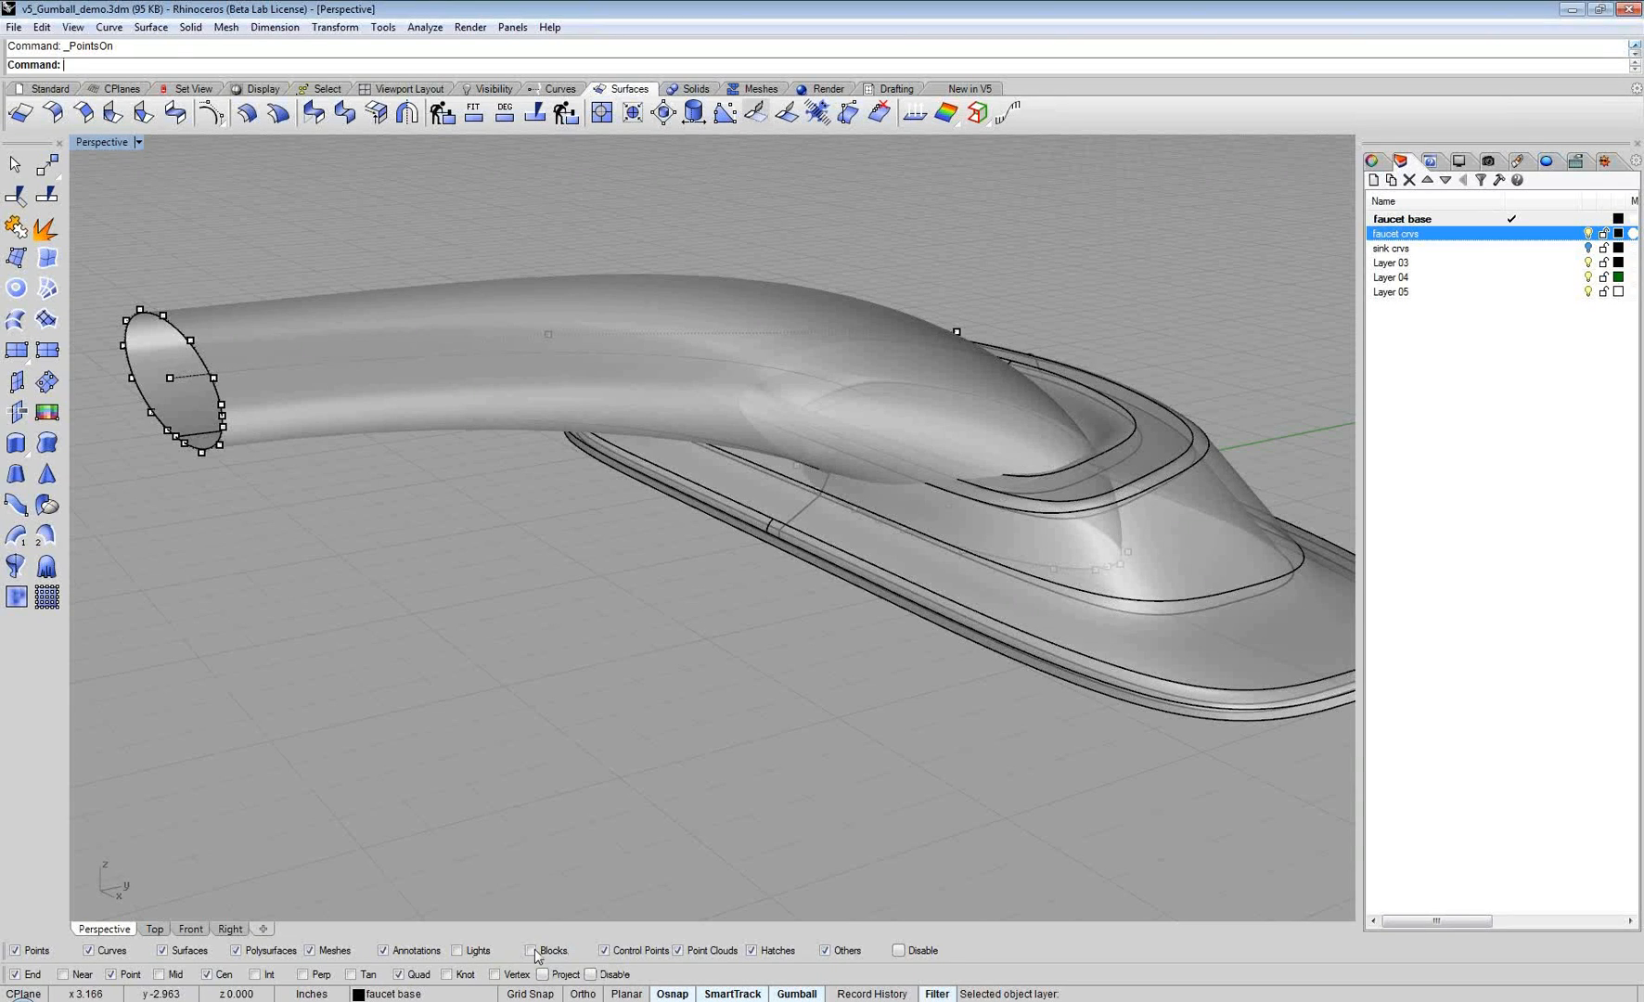
left_click(530, 951)
left_click(455, 951)
Step: Restrict the selection filter to control points only and try it on a point of the base profile
right_click(604, 951)
left_click(1063, 568)
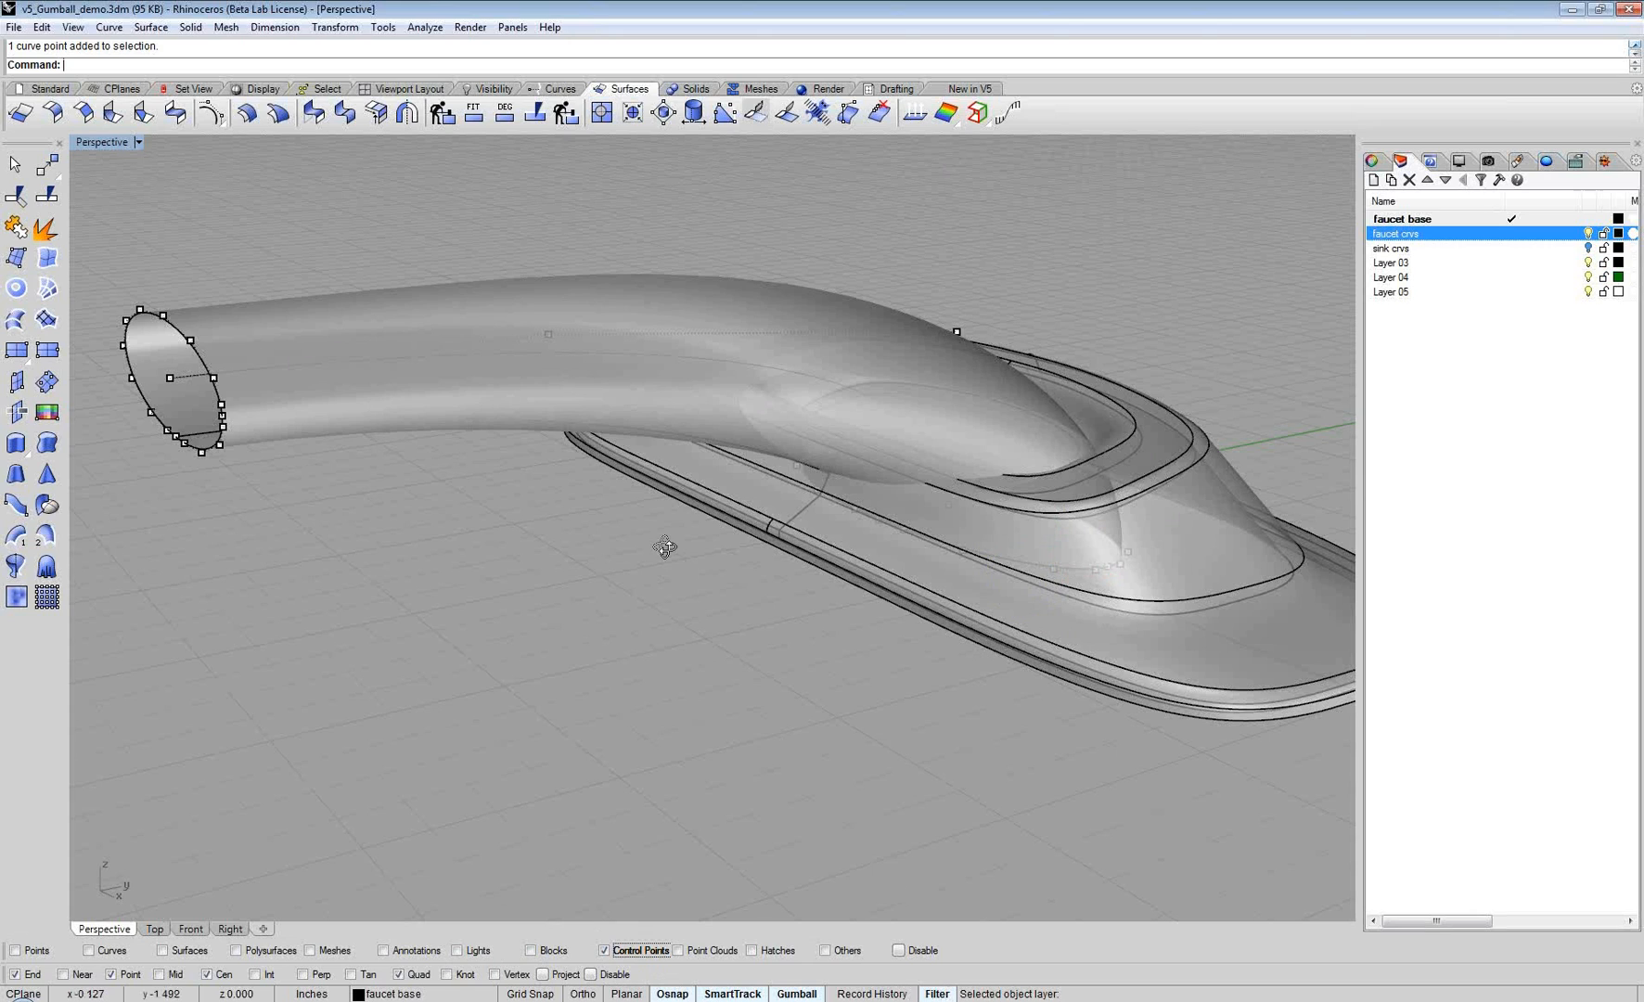
Step: Select four control points around the spout's open-end profile and scale them inward with the gumball
right_click_drag(664, 547, 720, 564)
left_click(168, 361)
left_click(352, 425, "shift")
left_click(212, 457, "shift")
left_click(317, 502, "shift")
mouse_move(276, 508)
right_mouse_down()
mouse_move(334, 506)
mouse_move(286, 441)
mouse_move(338, 491)
mouse_move(301, 487)
right_mouse_up()
left_click_drag(285, 479, 359, 490)
mouse_move(385, 517)
right_mouse_down()
mouse_move(394, 501)
mouse_move(434, 524)
mouse_move(412, 537)
right_mouse_up()
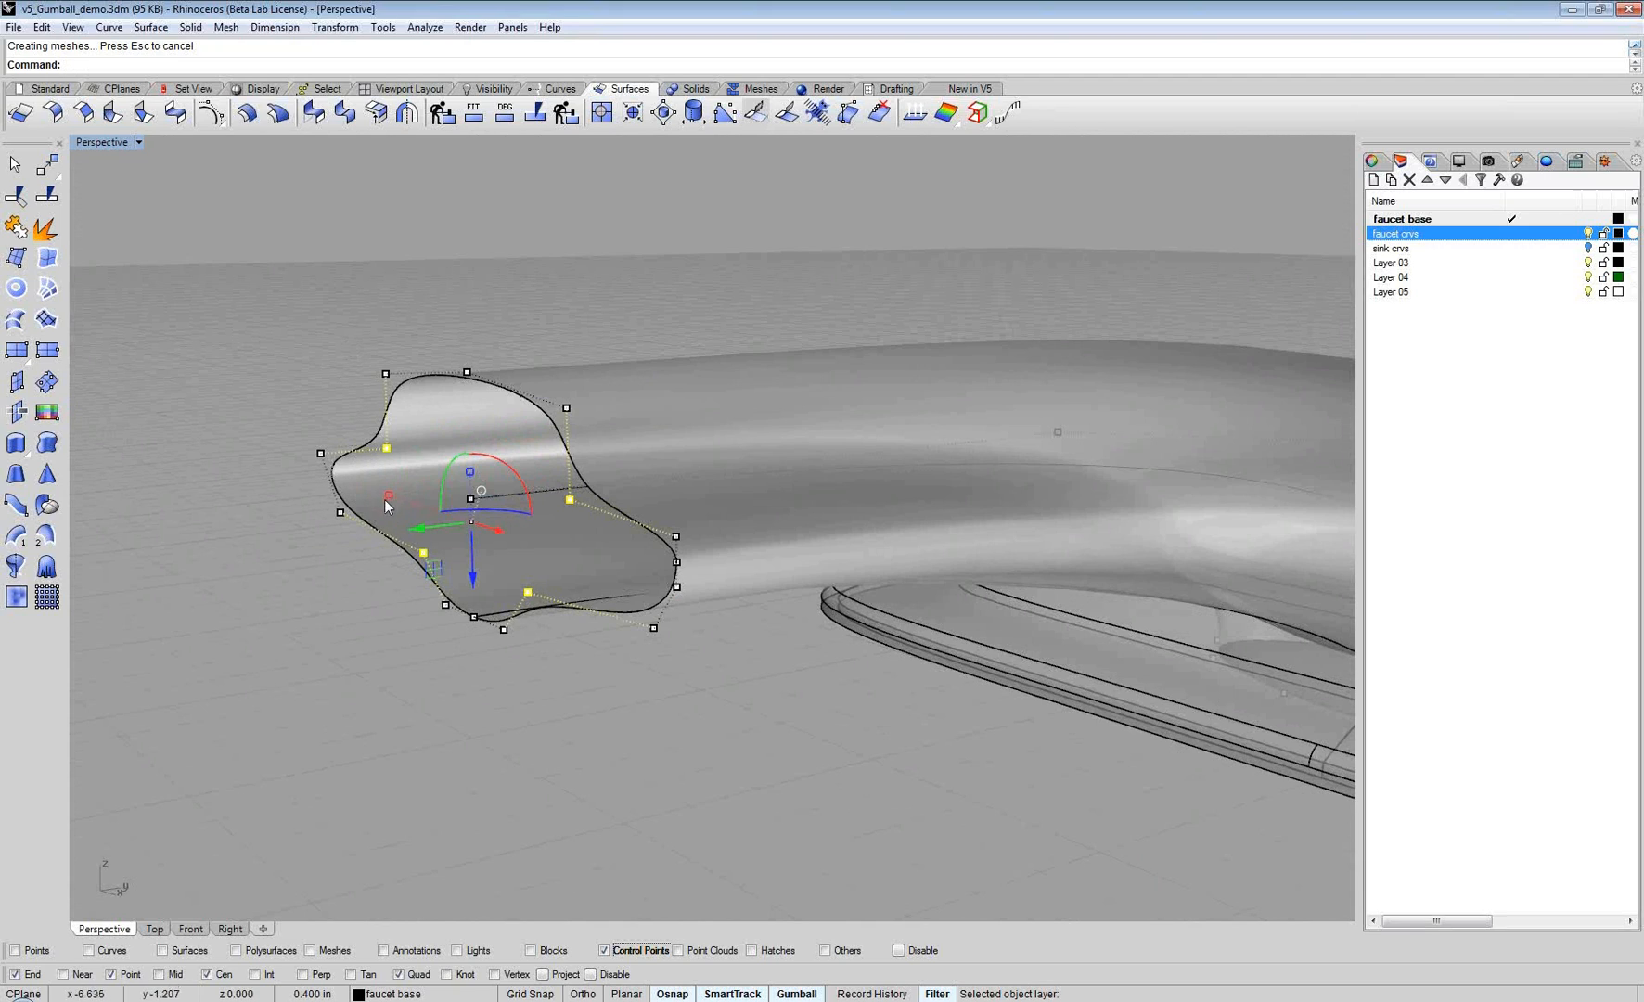
Step: Set the weight of the two upper control points of the spout's open-end profile to 10, raising the weight range's maximum to 50
left_click(410, 628)
left_click(386, 375)
left_click(566, 408, "shift")
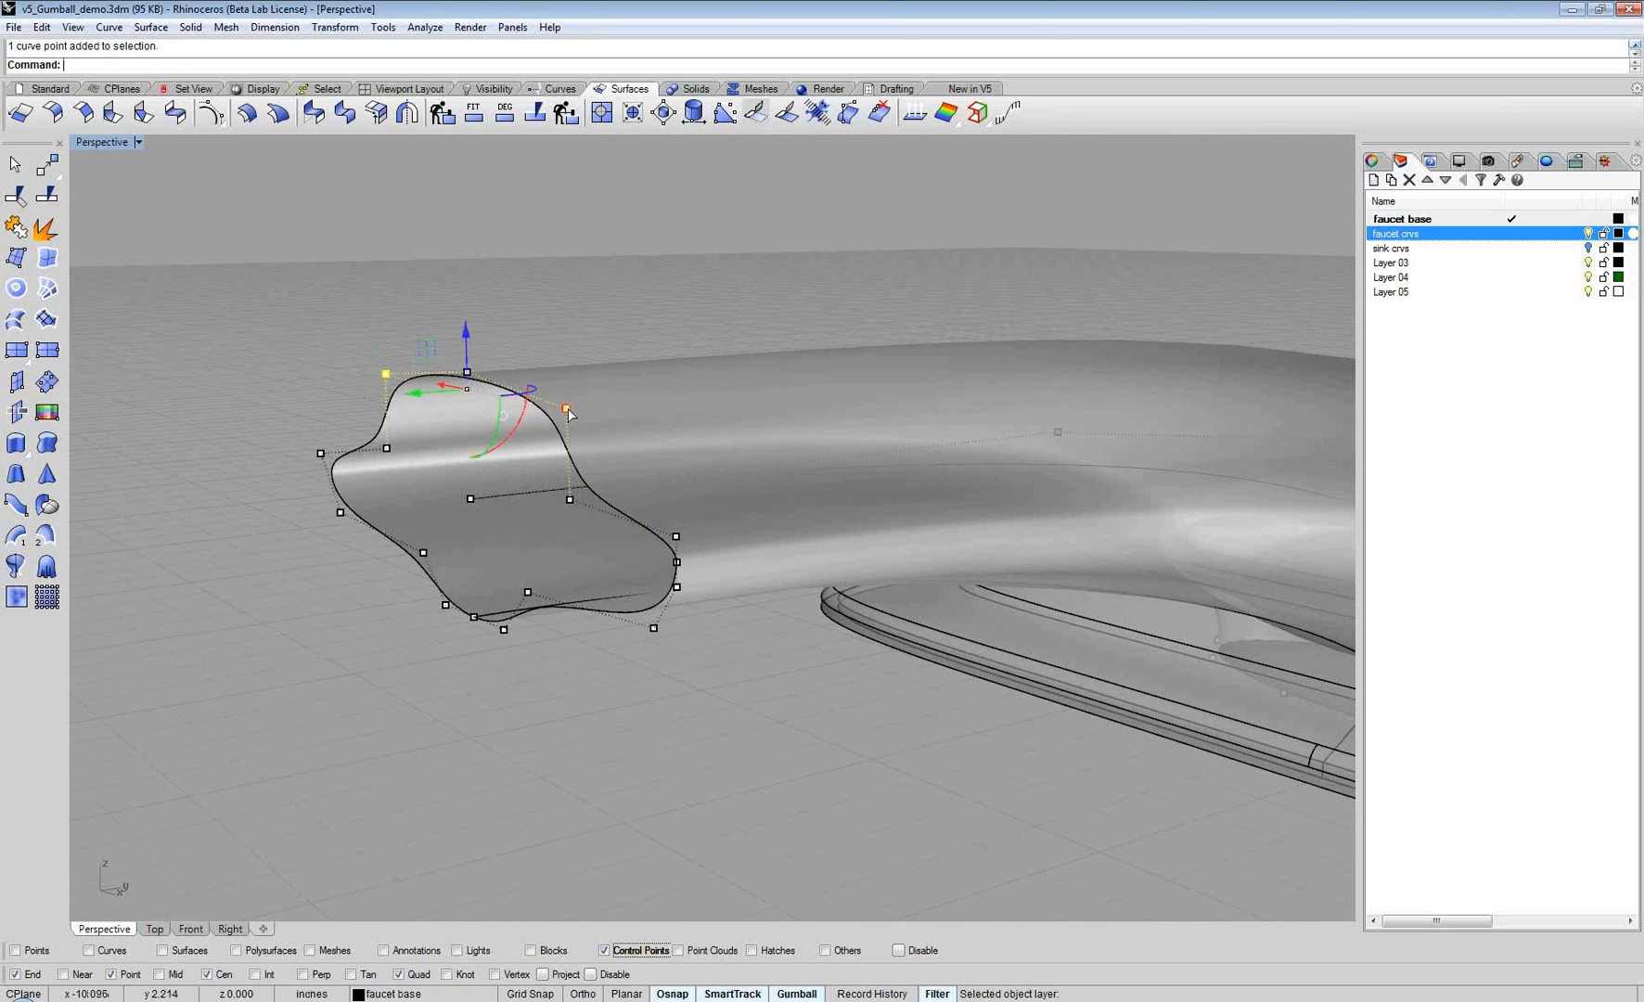
right_click_drag(433, 429, 390, 766)
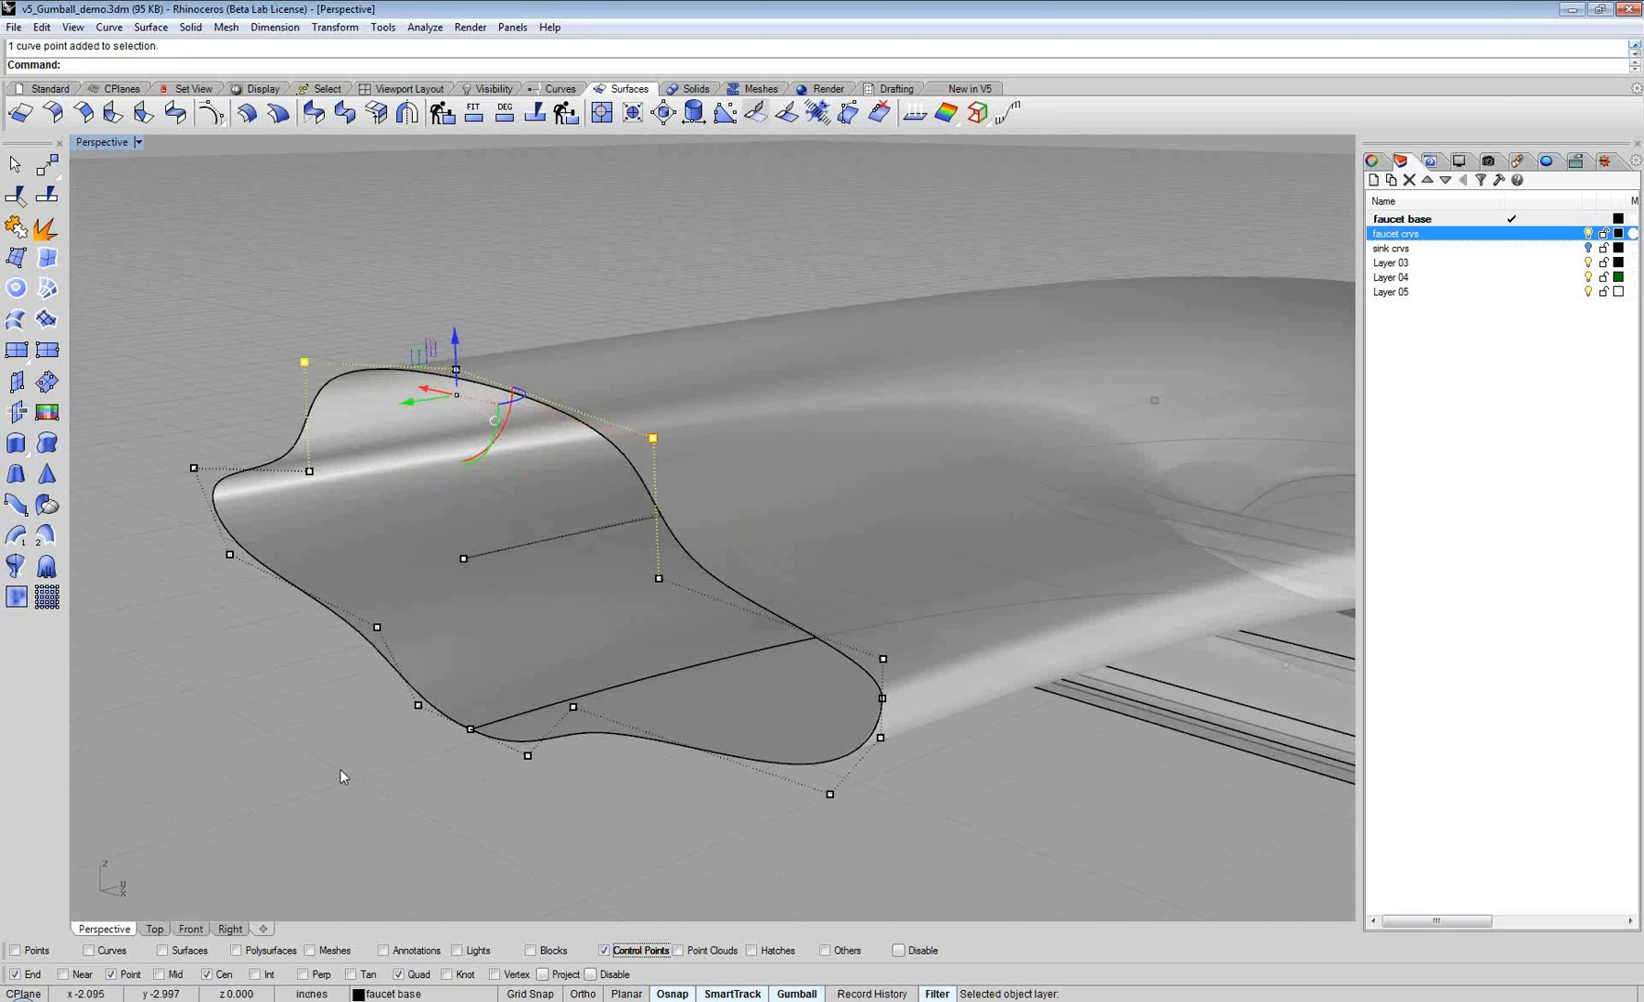
type("Weight")
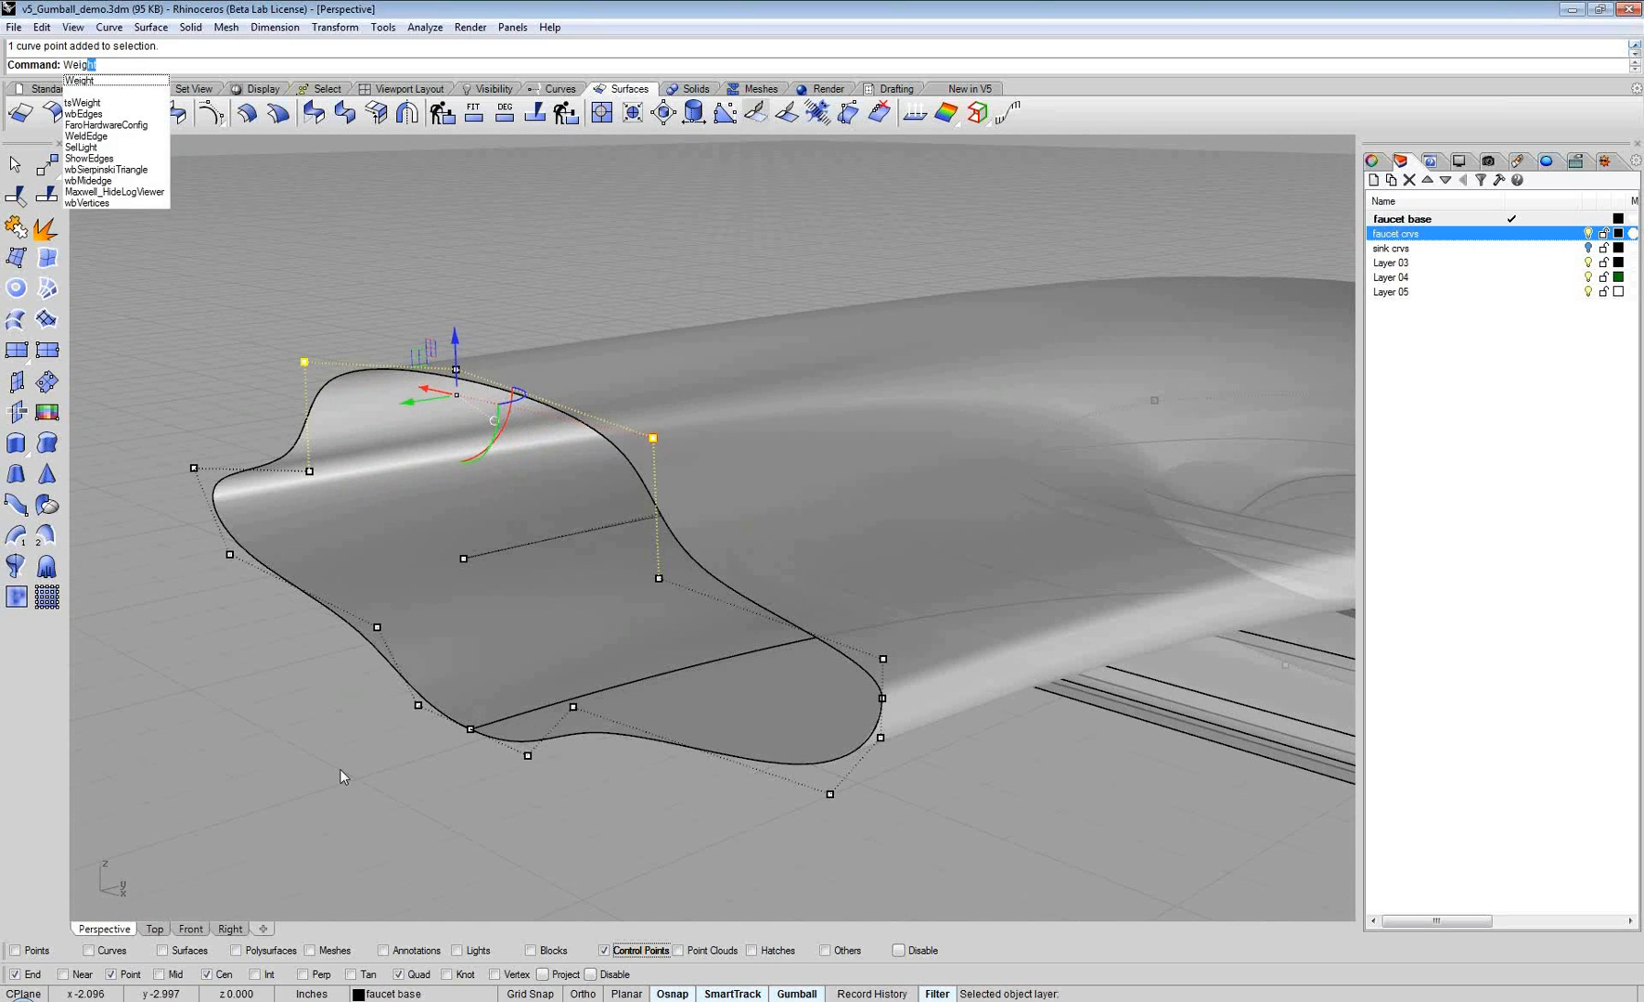
key("Return")
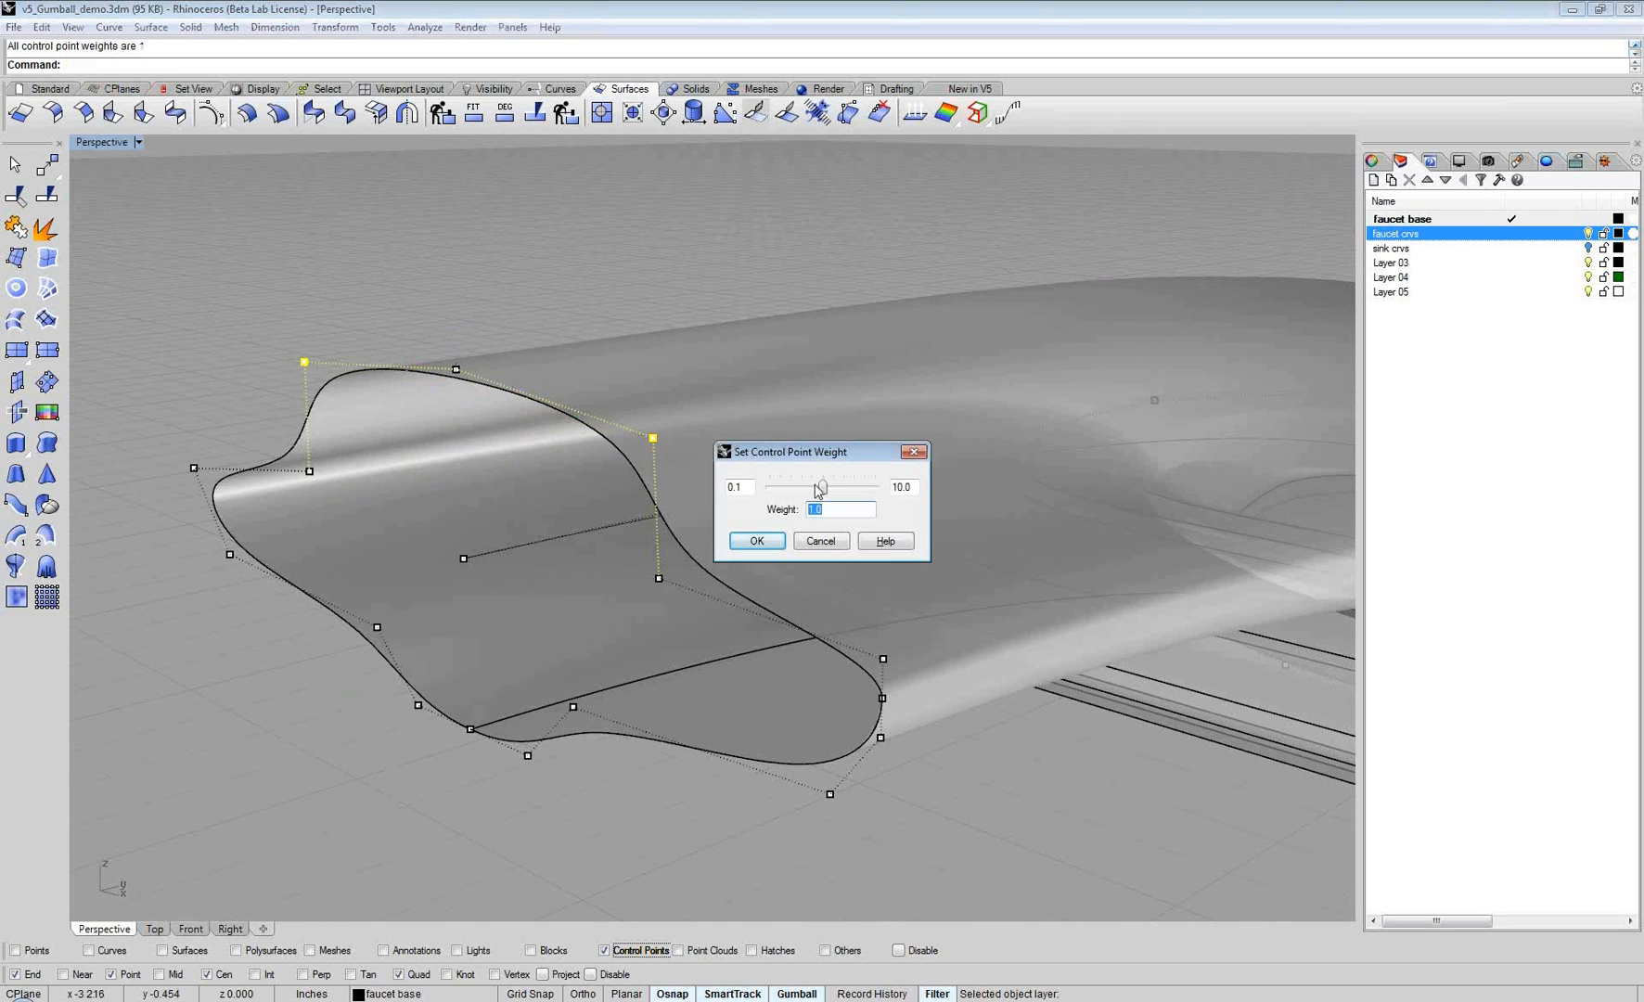
left_click_drag(825, 488, 880, 489)
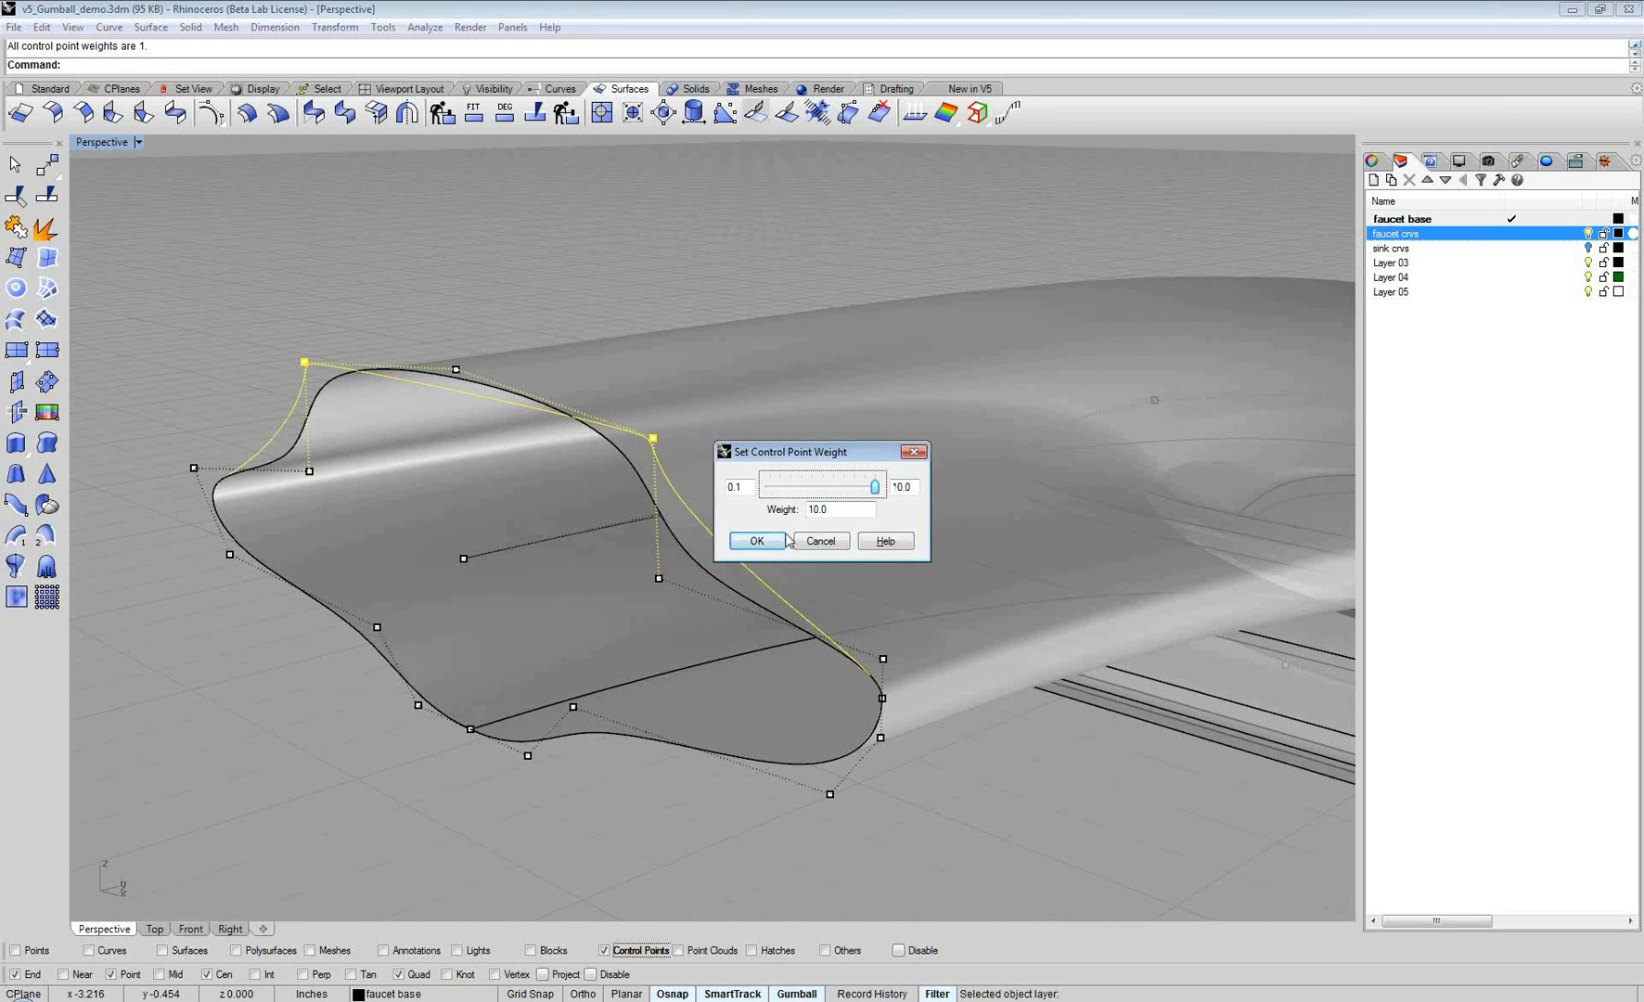
double_click(901, 487)
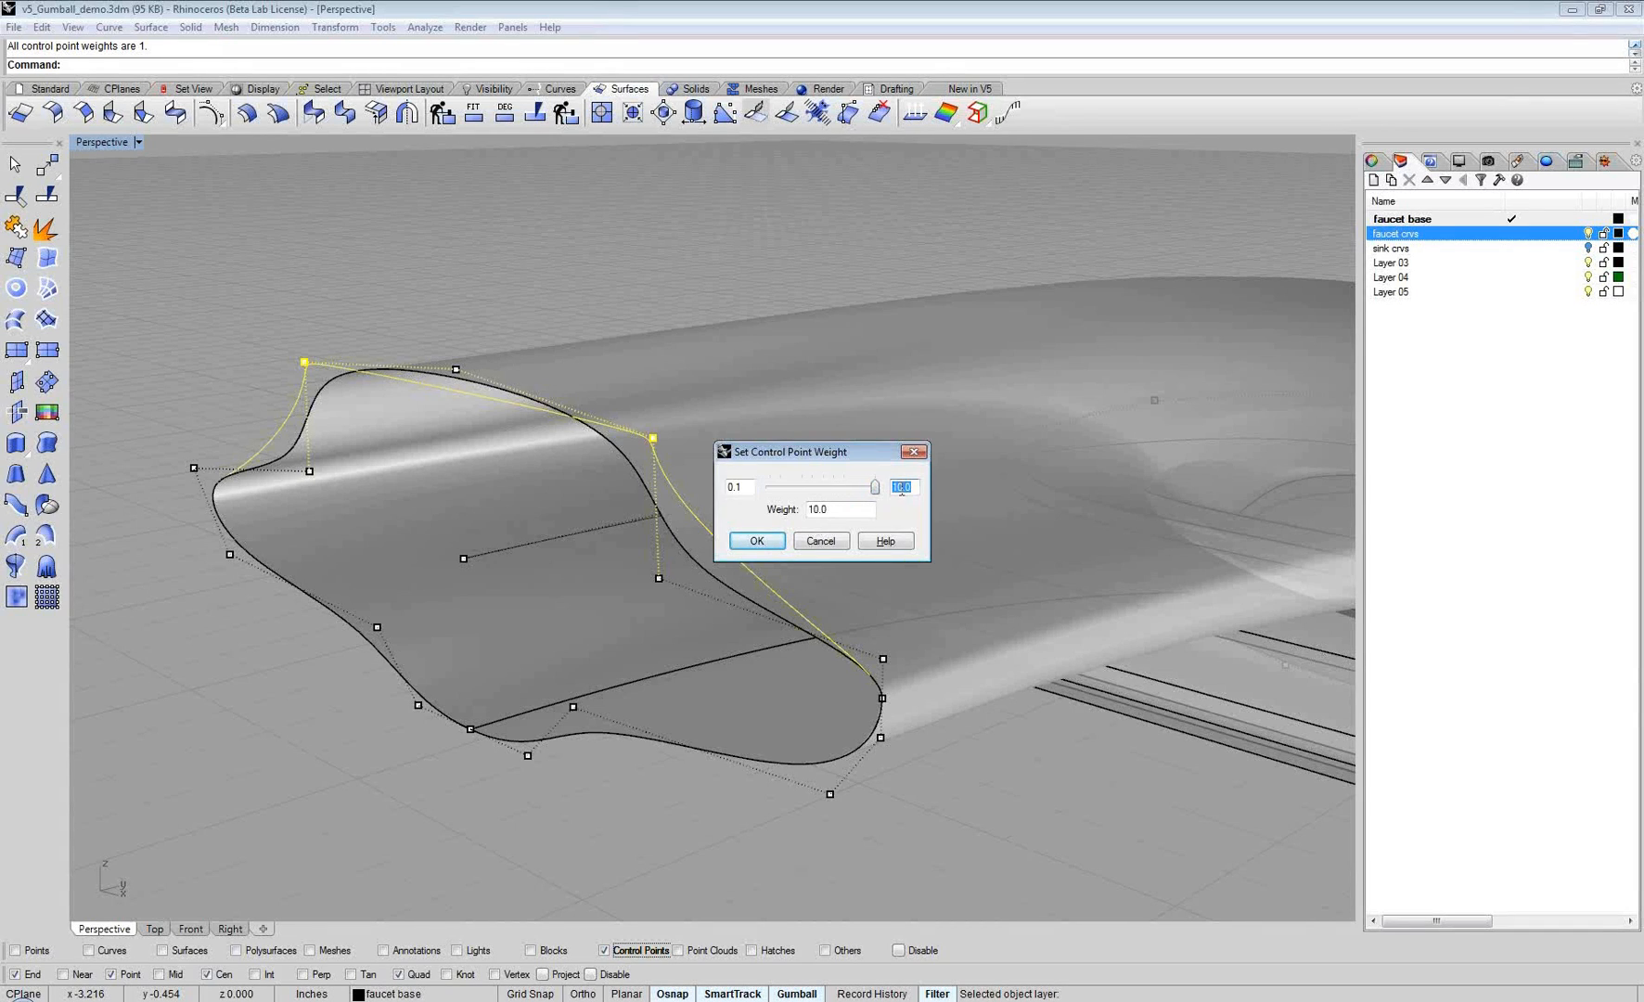
type("50")
key("Return")
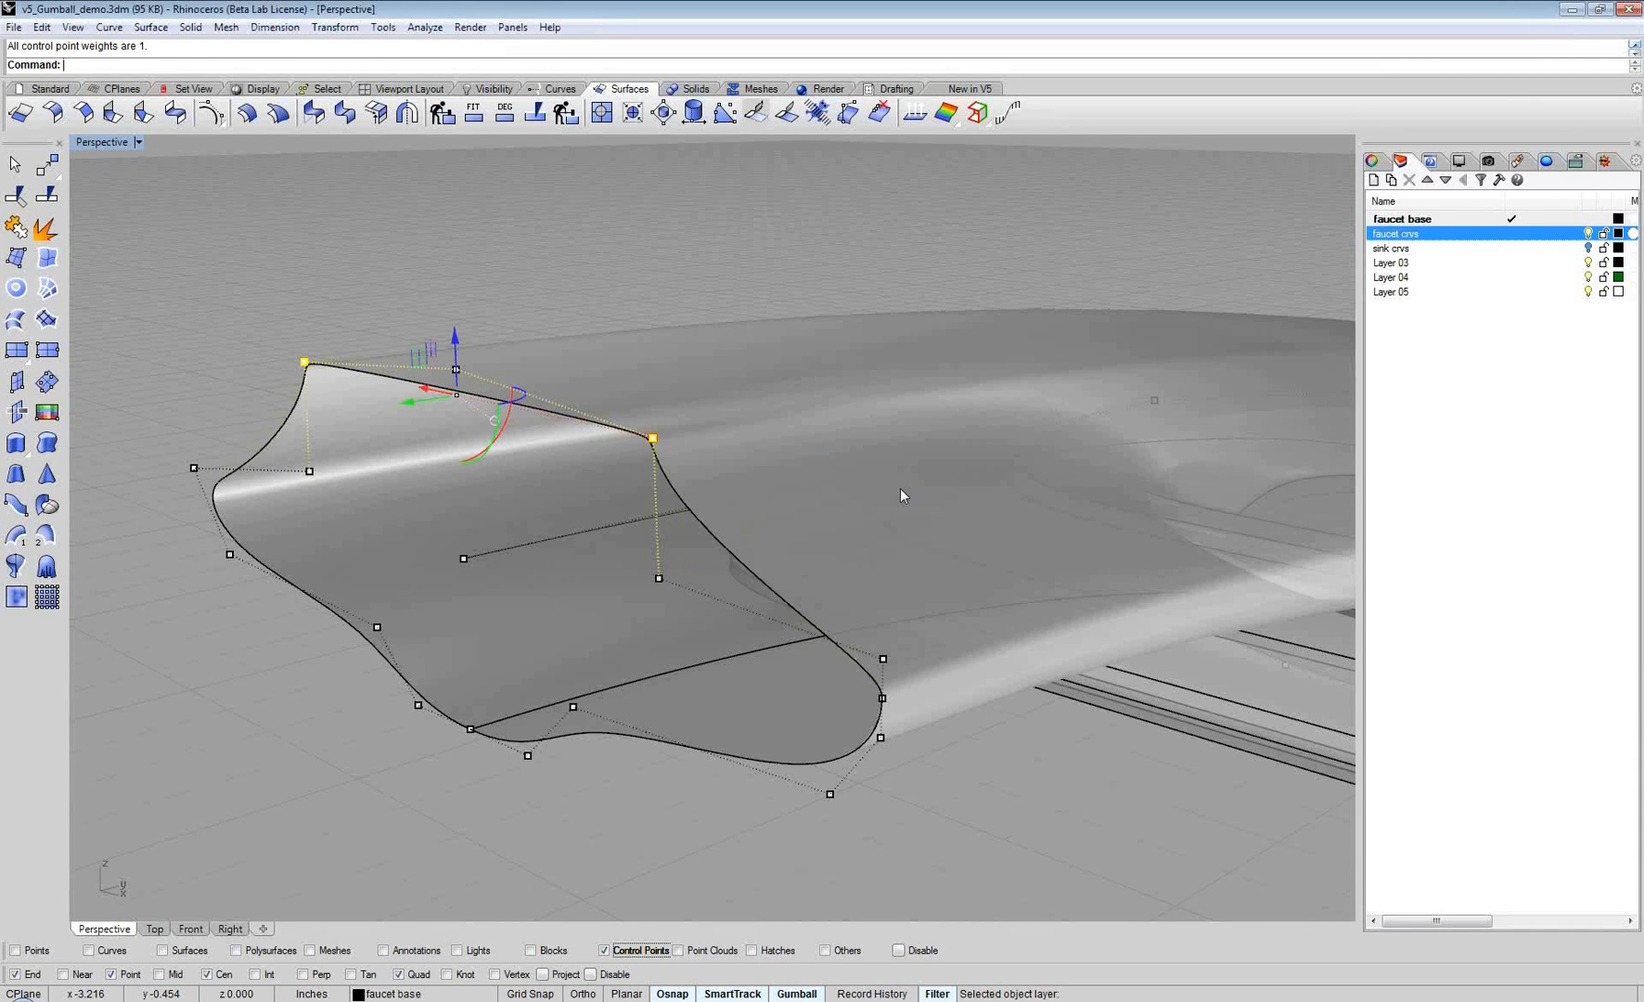
Step: Select all control points of the spout's base profile inside the faucet base
right_click_drag(803, 447, 538, 453)
right_click_drag(992, 581, 705, 418)
left_click_drag(677, 397, 1176, 562)
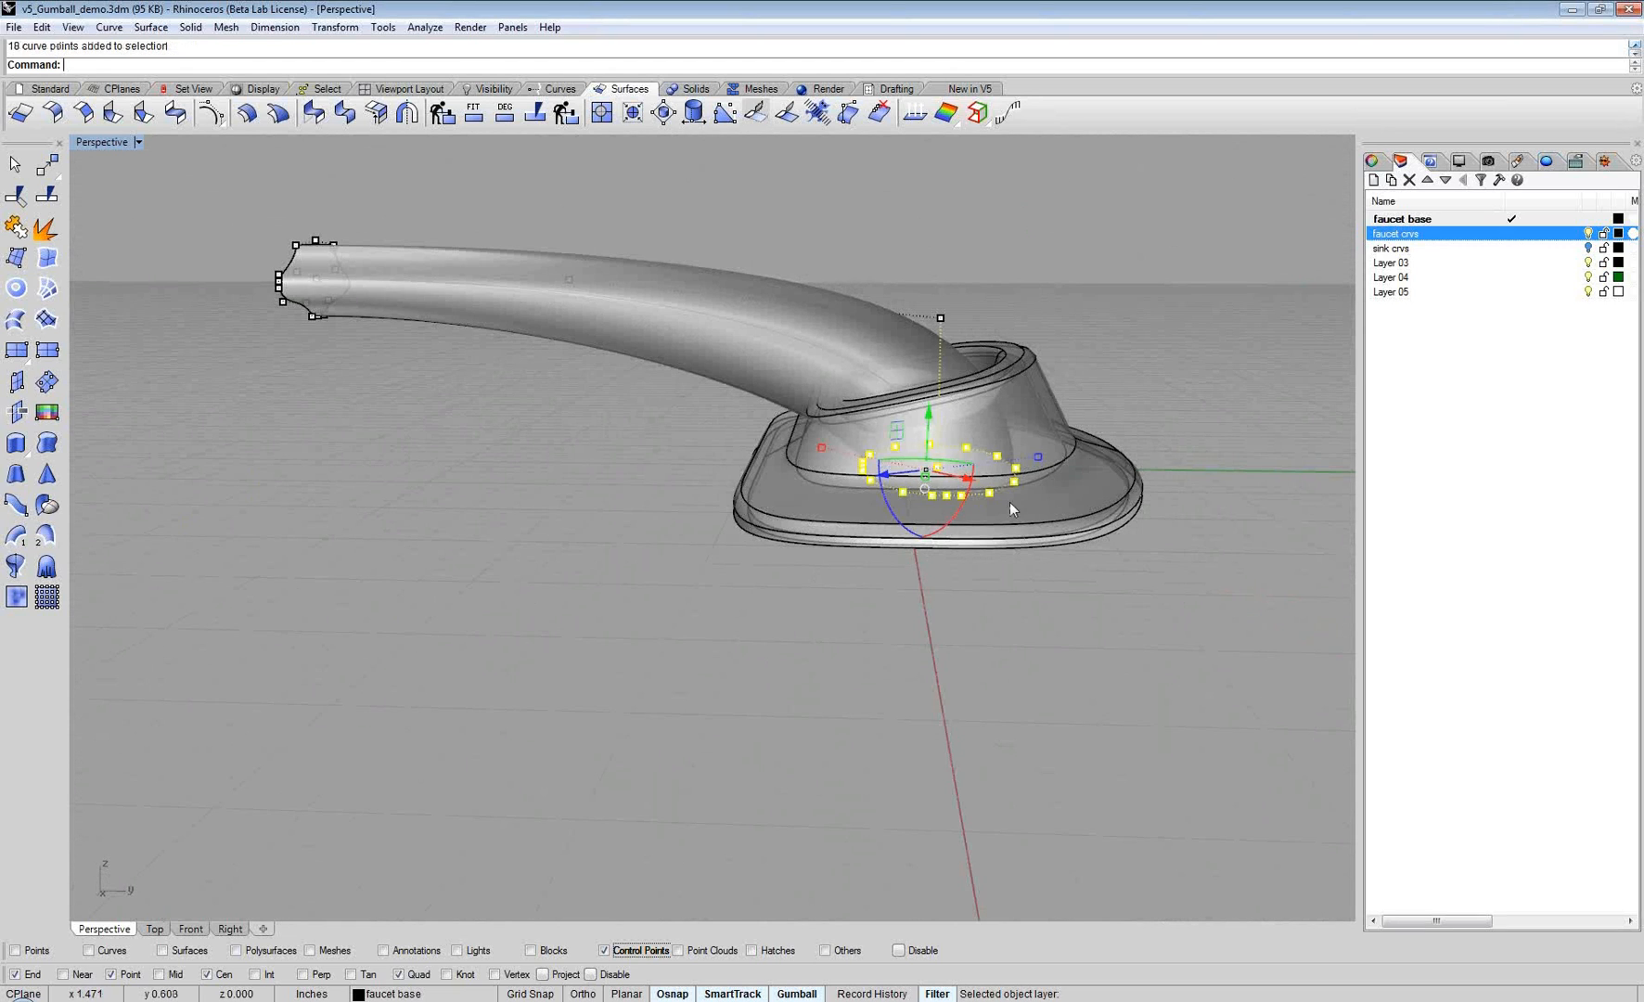
right_click_drag(1009, 511, 818, 449)
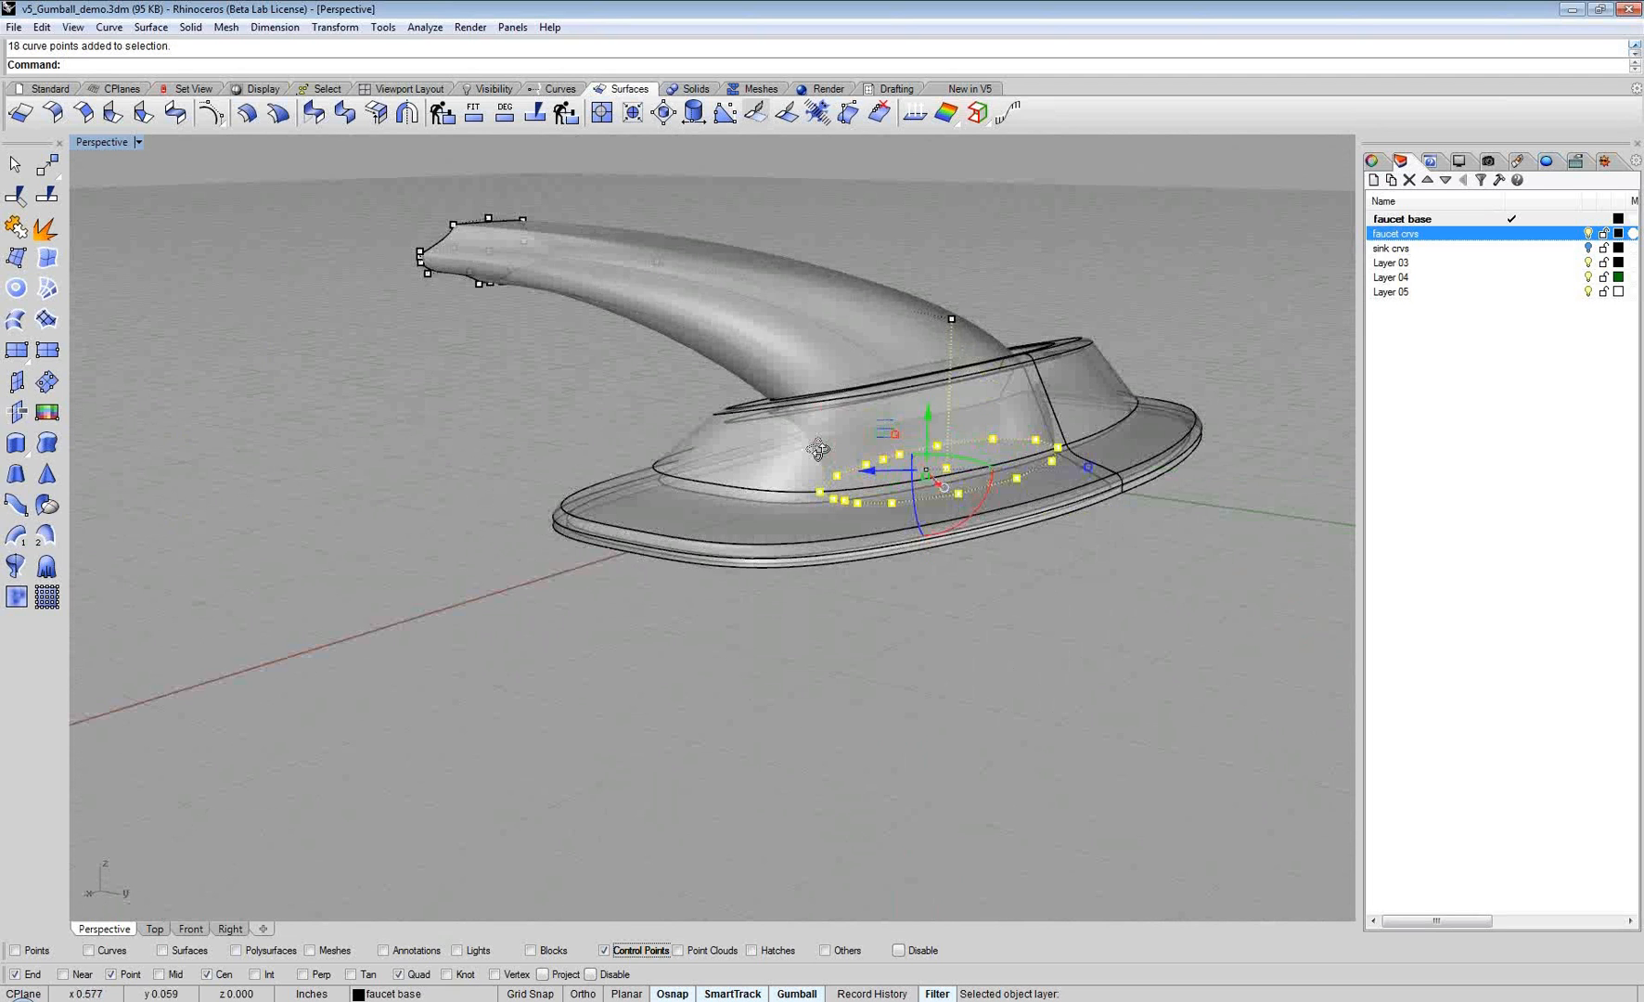
scroll(937, 490, "up", 5)
right_click_drag(937, 490, 853, 502)
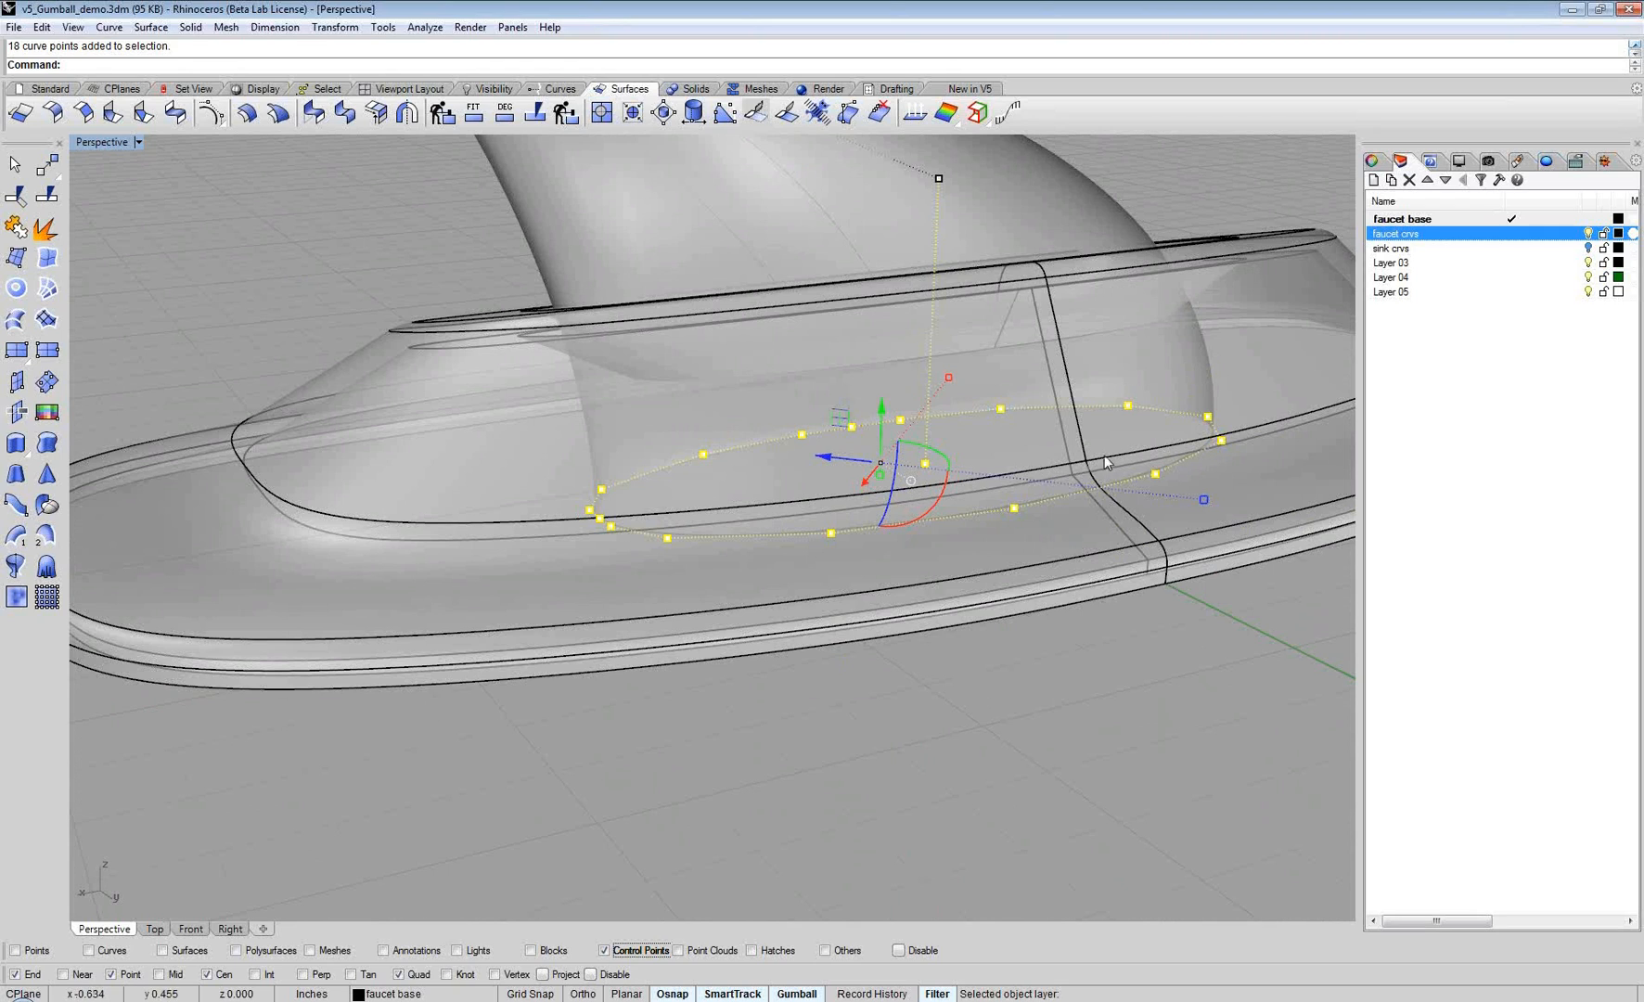
Step: Try aligning the gumball to the construction plane and return it to object alignment
left_click(912, 481)
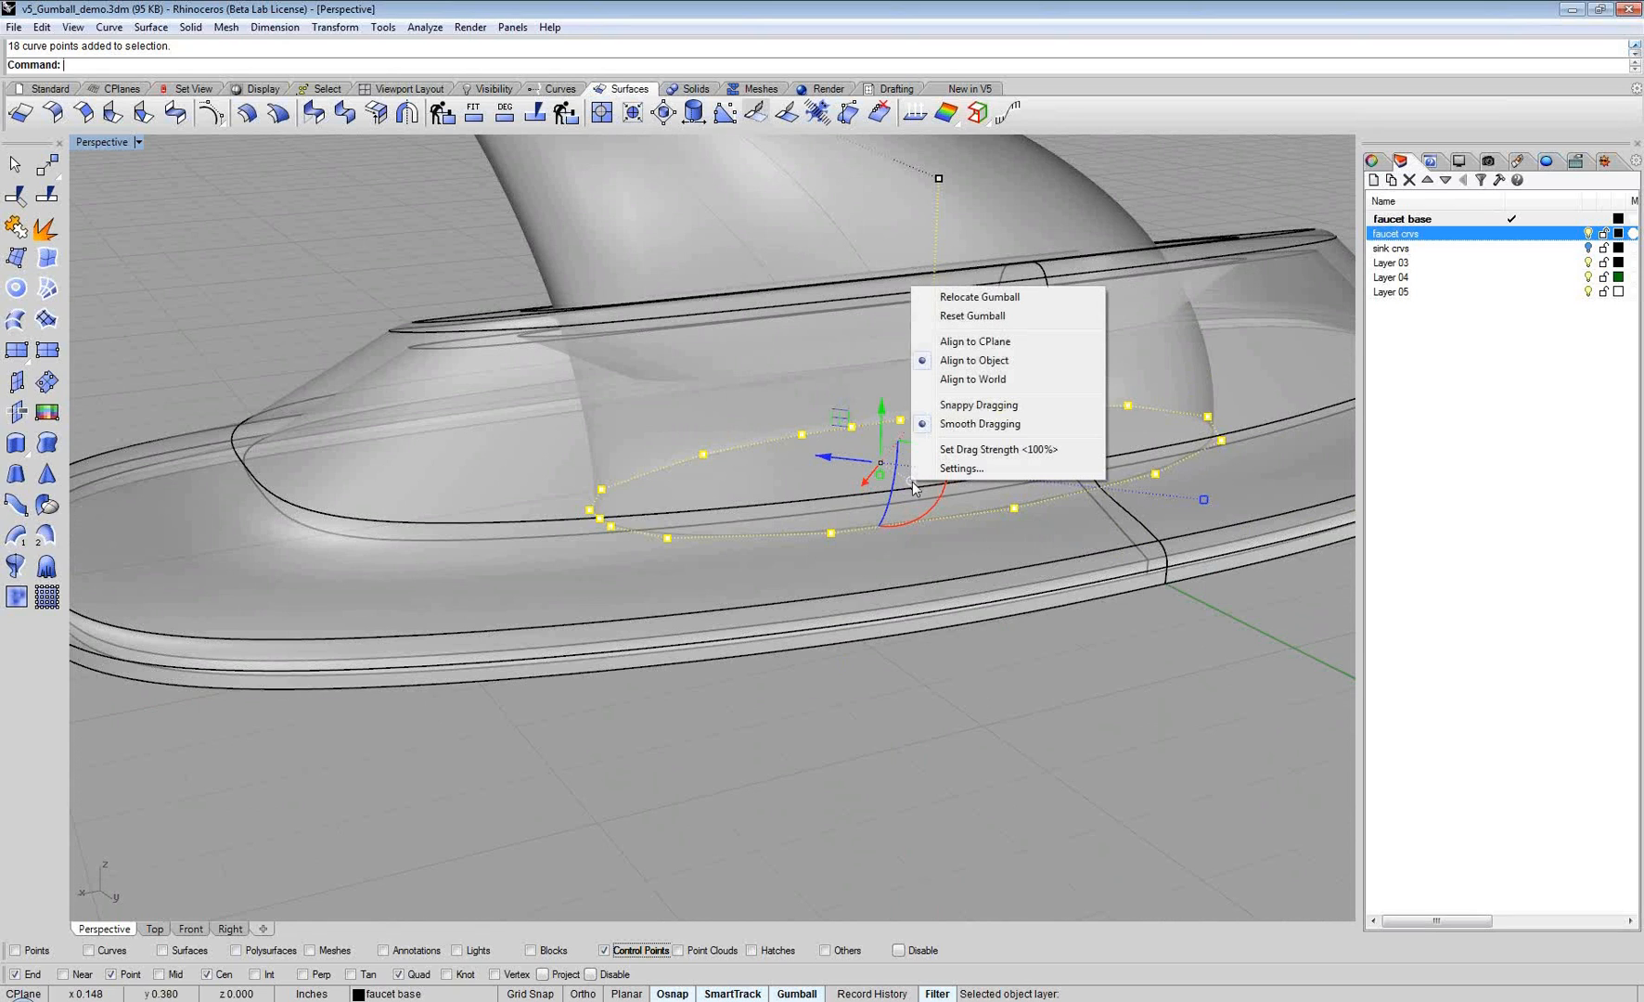
left_click(963, 343)
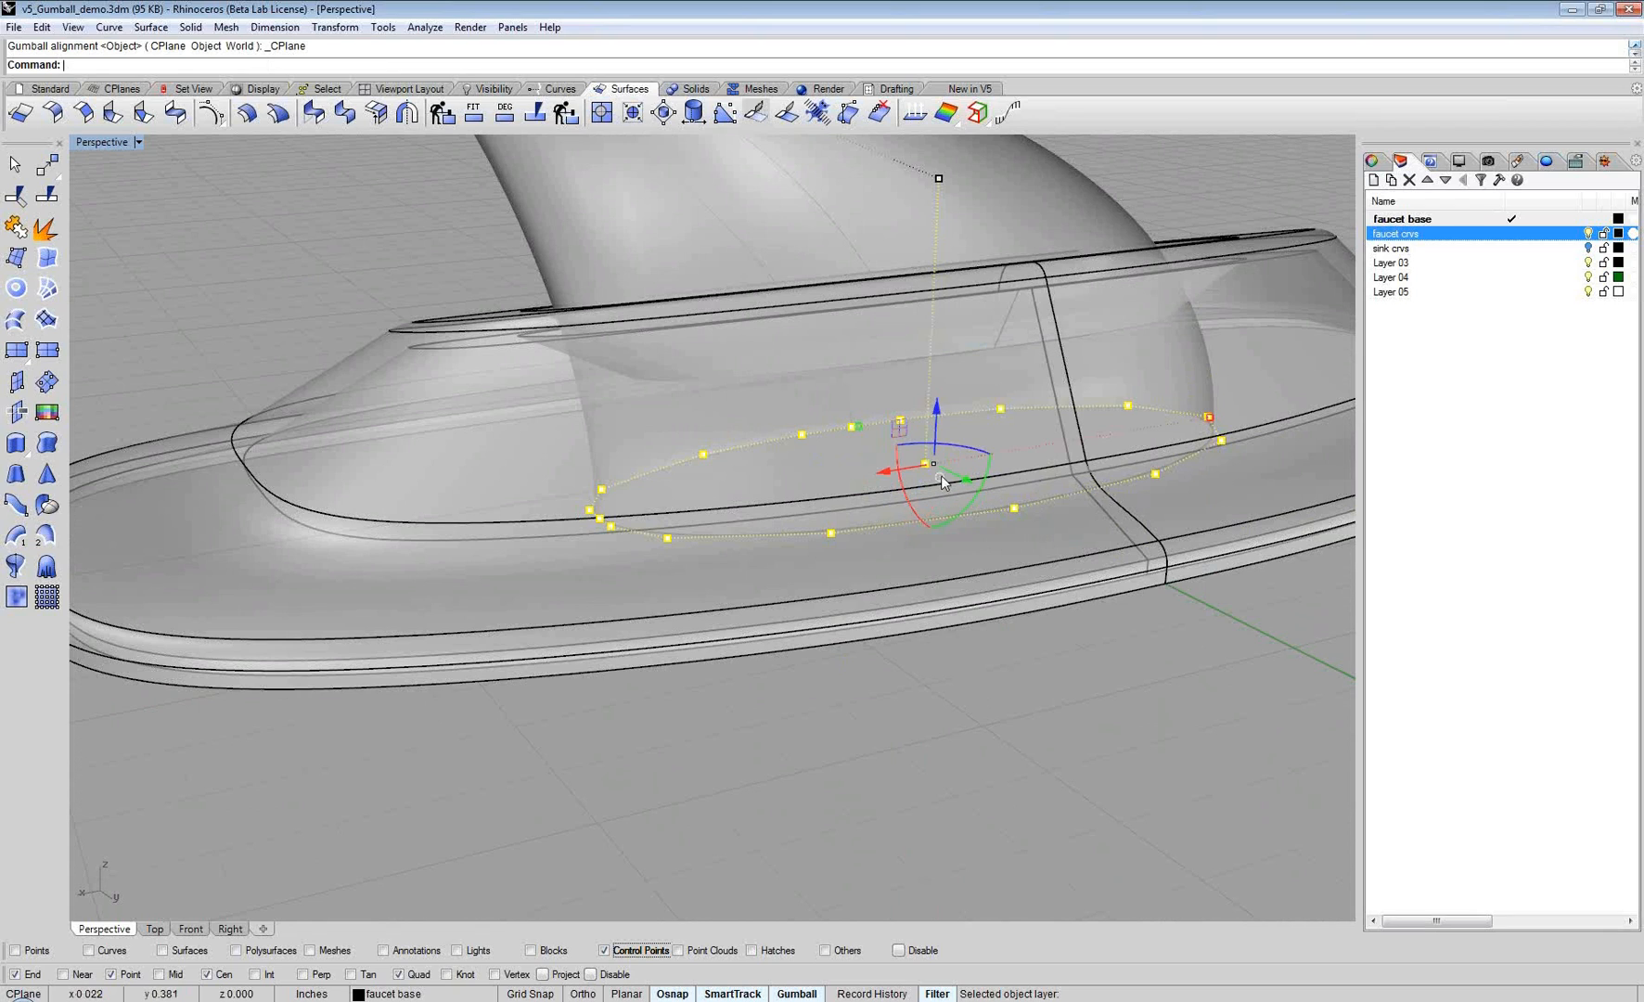
left_click(940, 477)
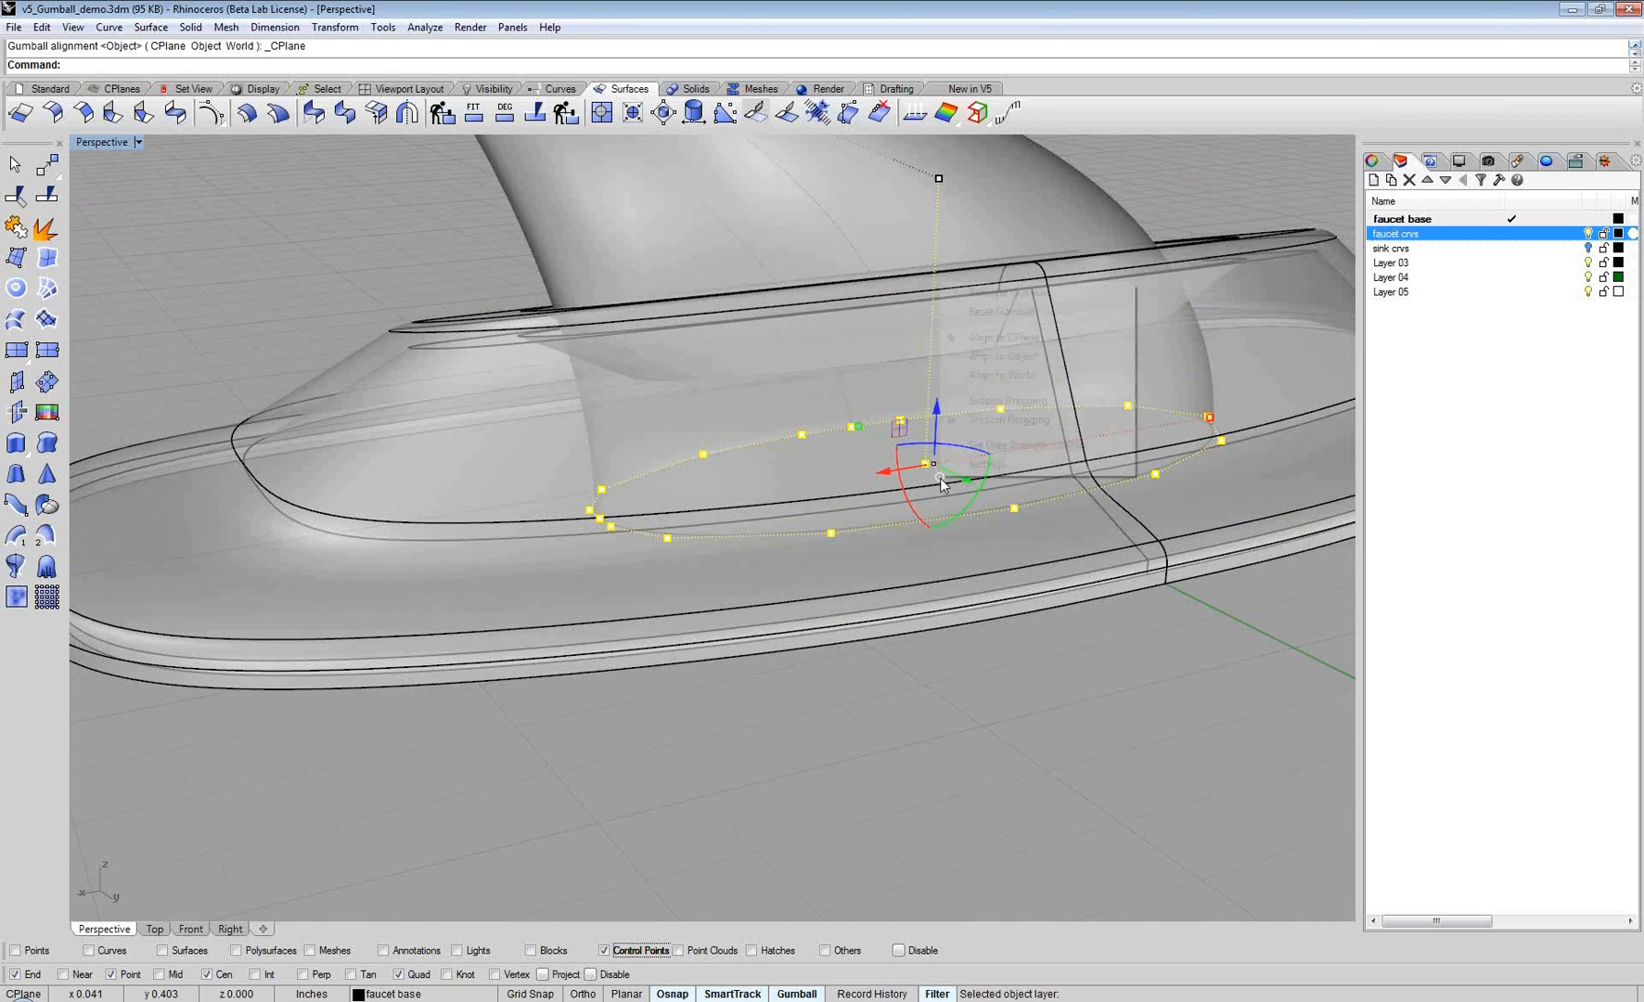
left_click(1036, 358)
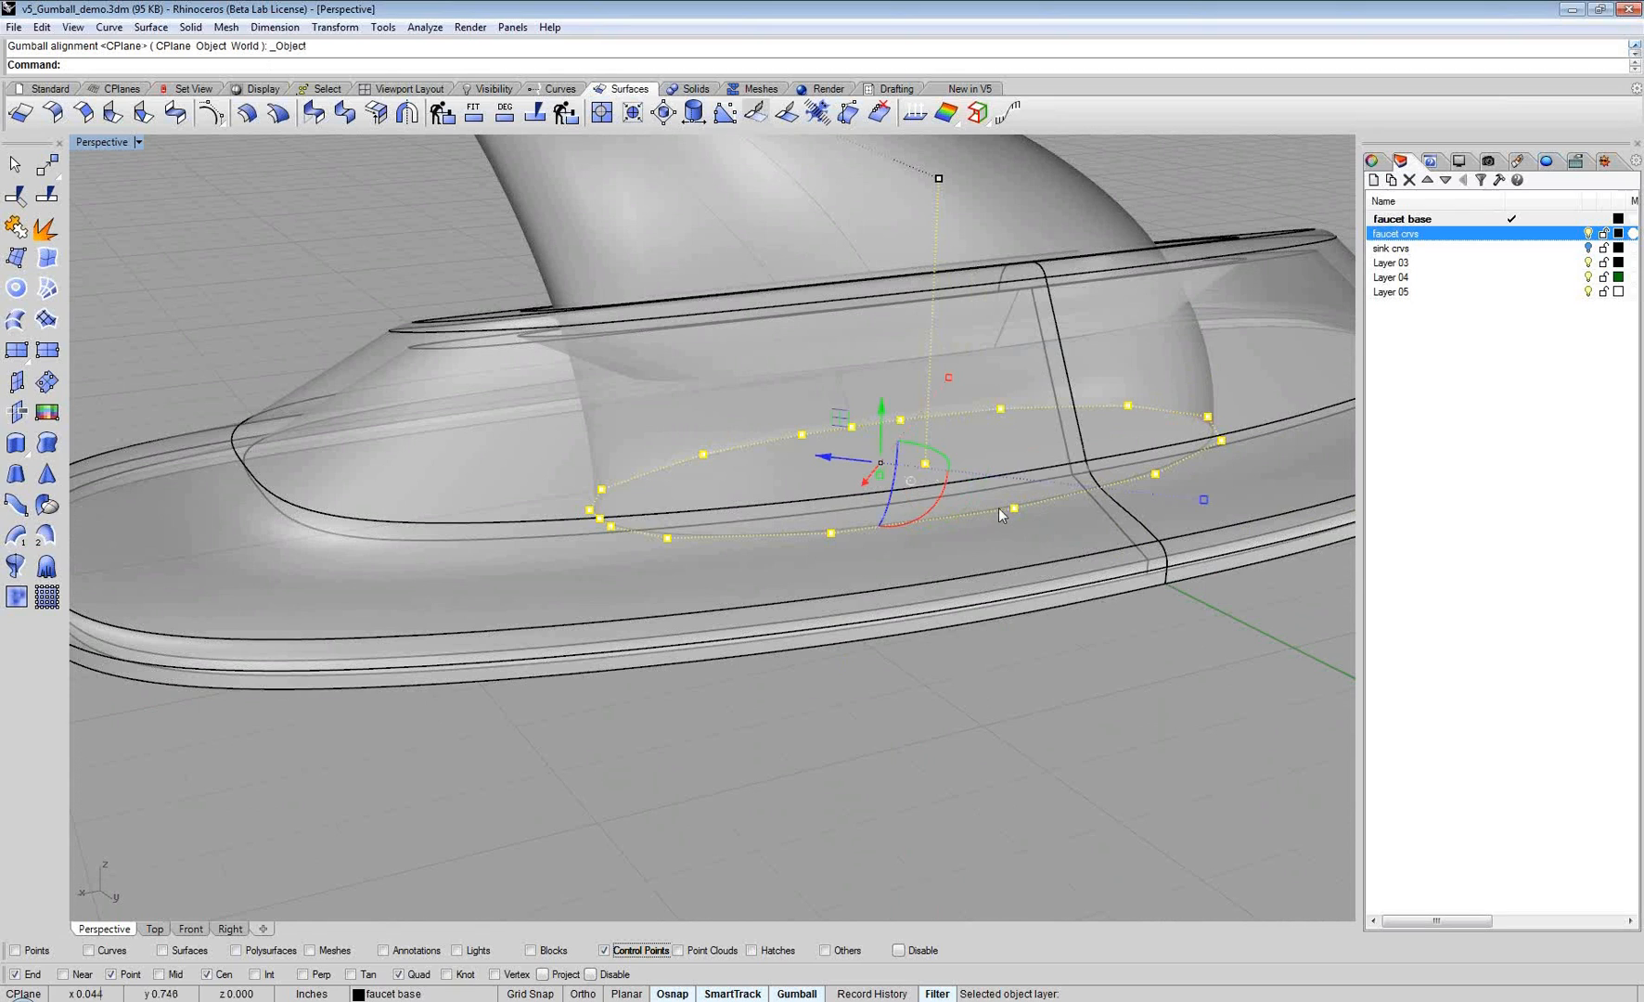
Step: Relocate the gumball's origin to a control point on the long side of the base profile and define its X and Y directions
type("Reloc")
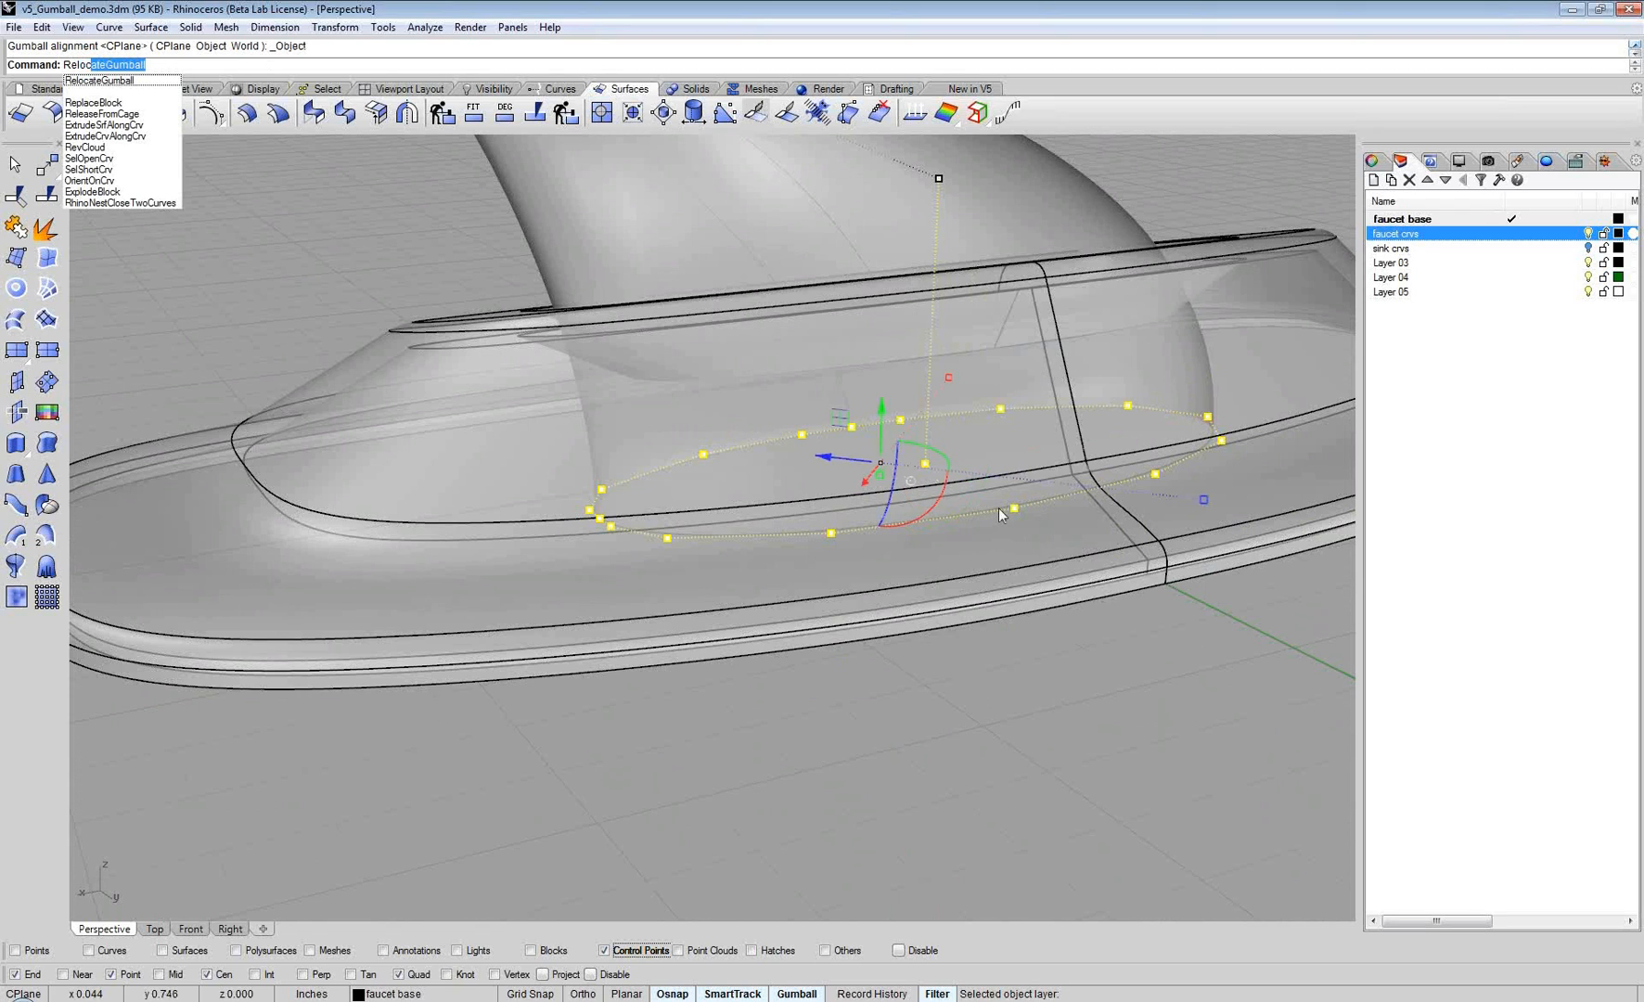
key("Return")
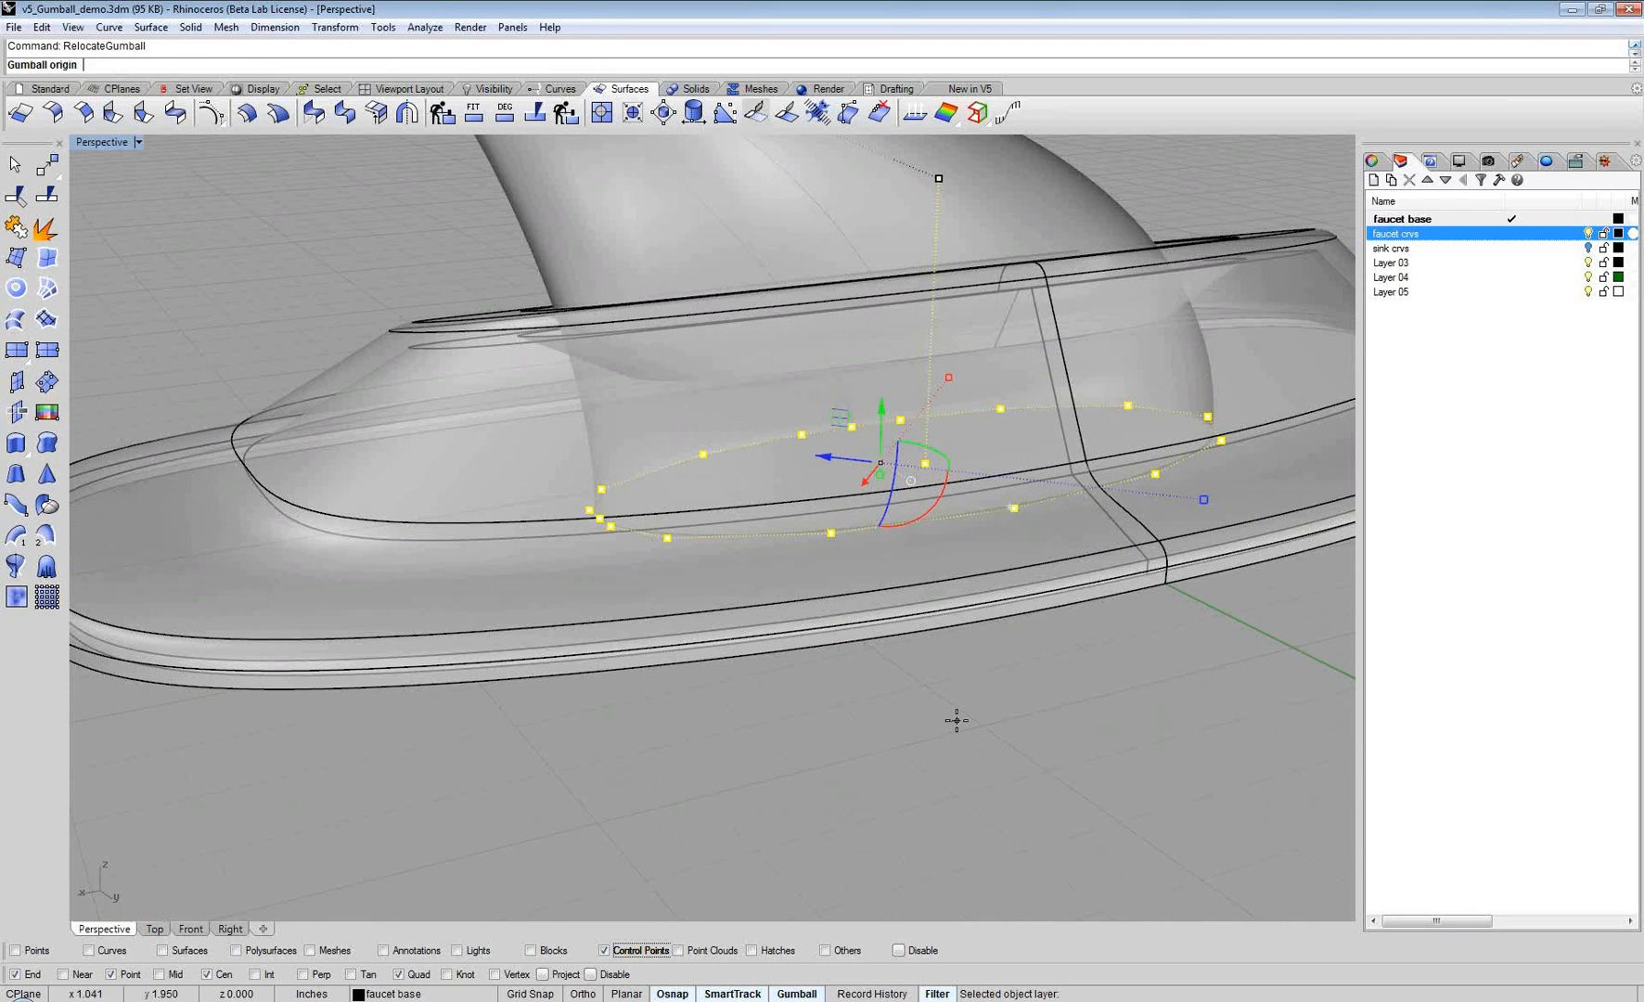
left_click(1011, 507)
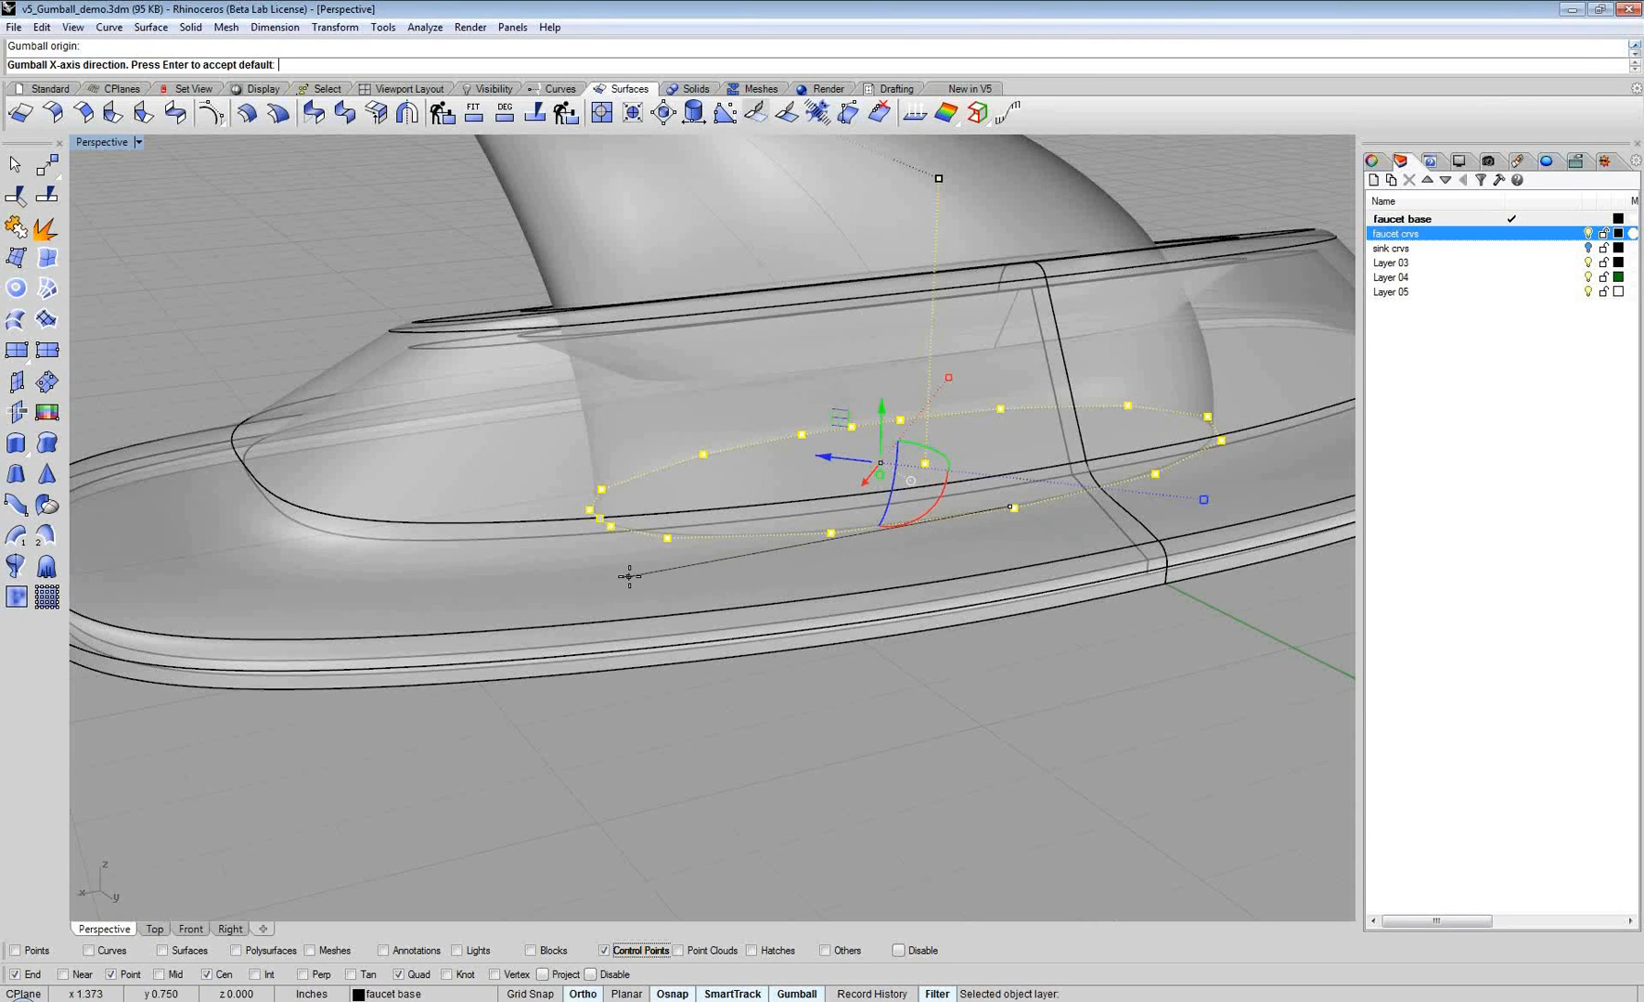
left_click(629, 575)
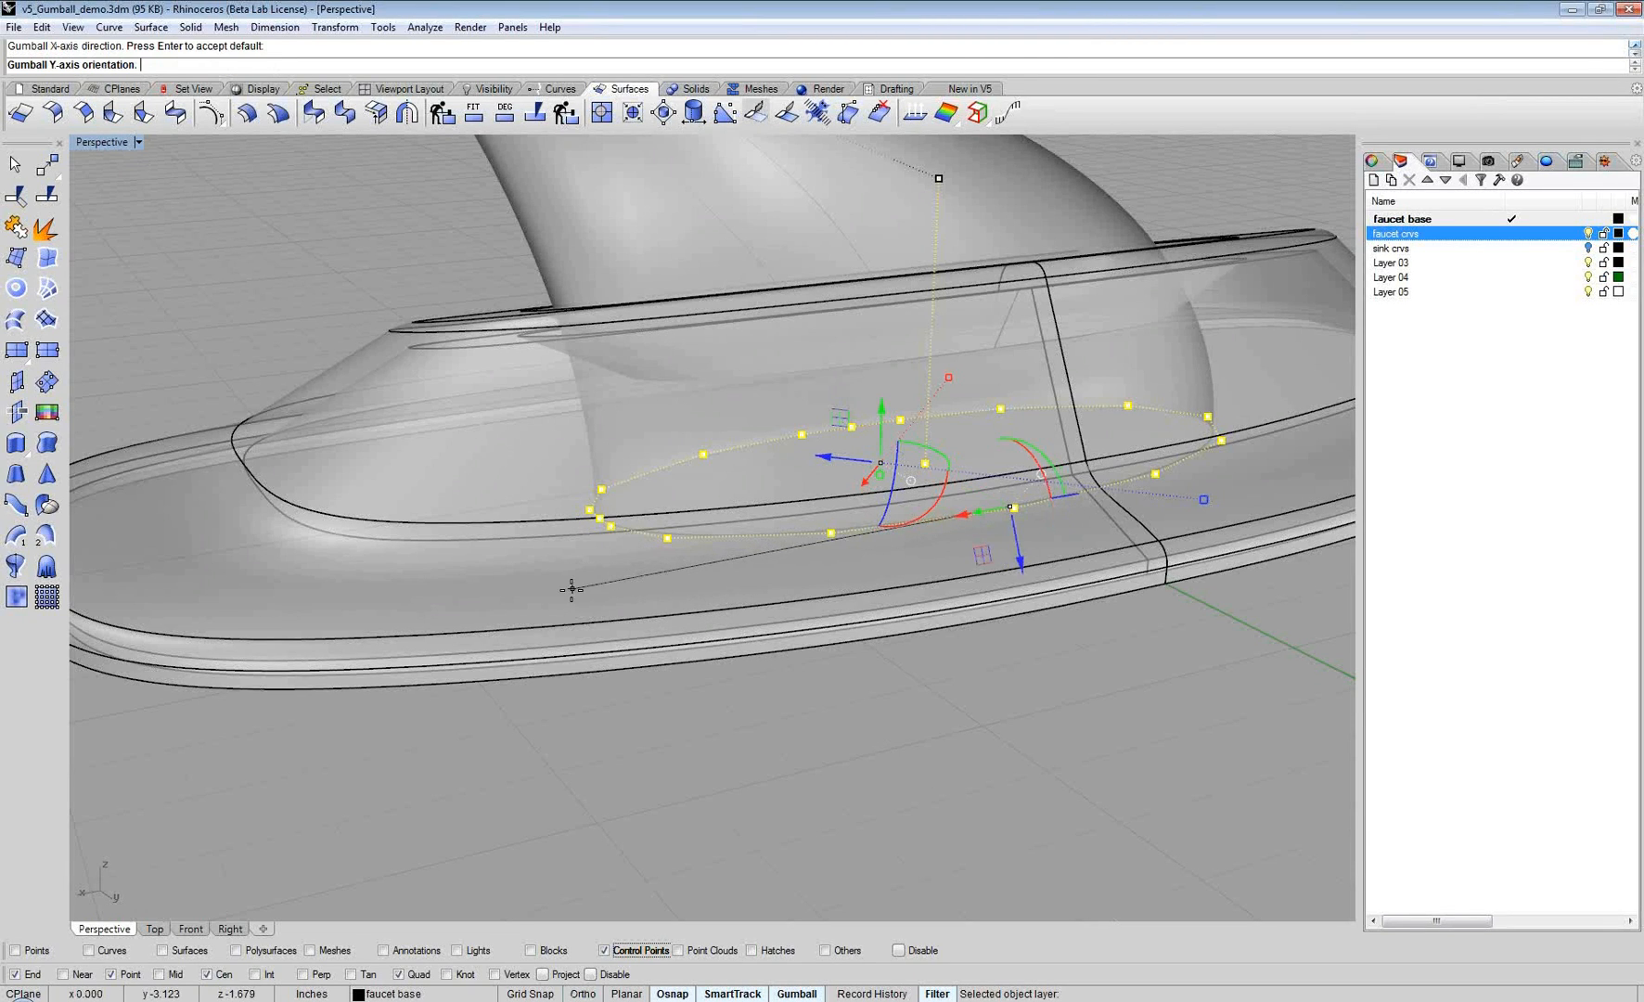
left_click(684, 357)
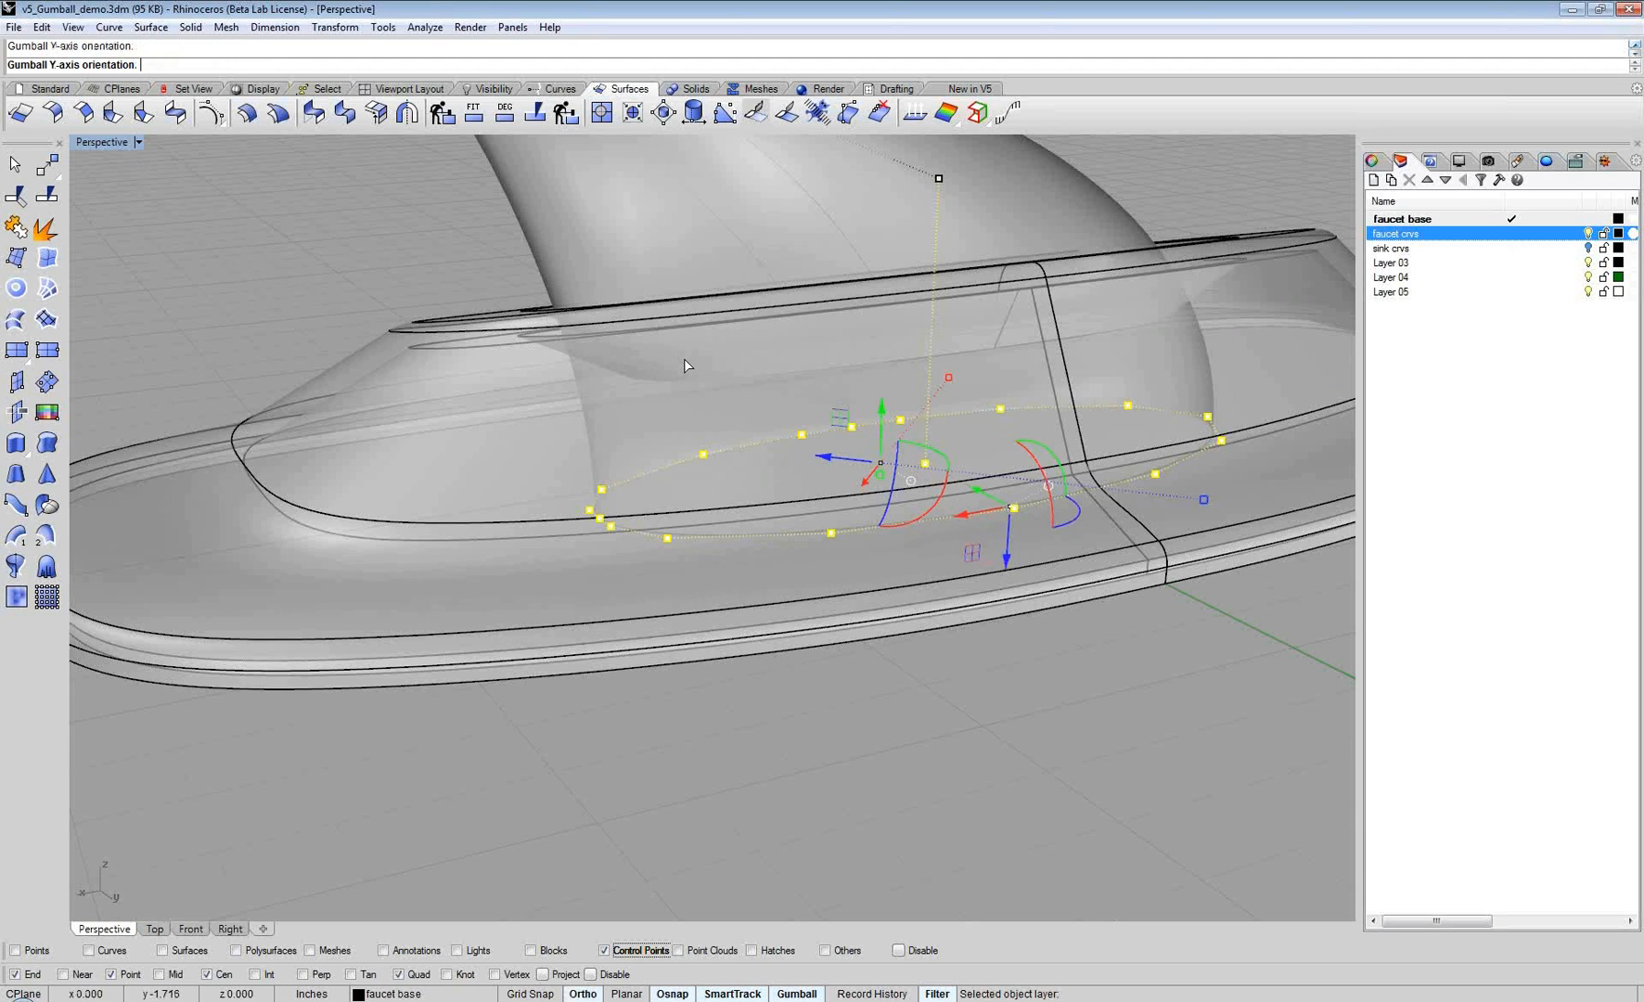
Step: Scale the base profile's control points slightly inward along the gumball's X axis from the relocated origin
right_click_drag(782, 573, 761, 648)
scroll(710, 617, "up", 3)
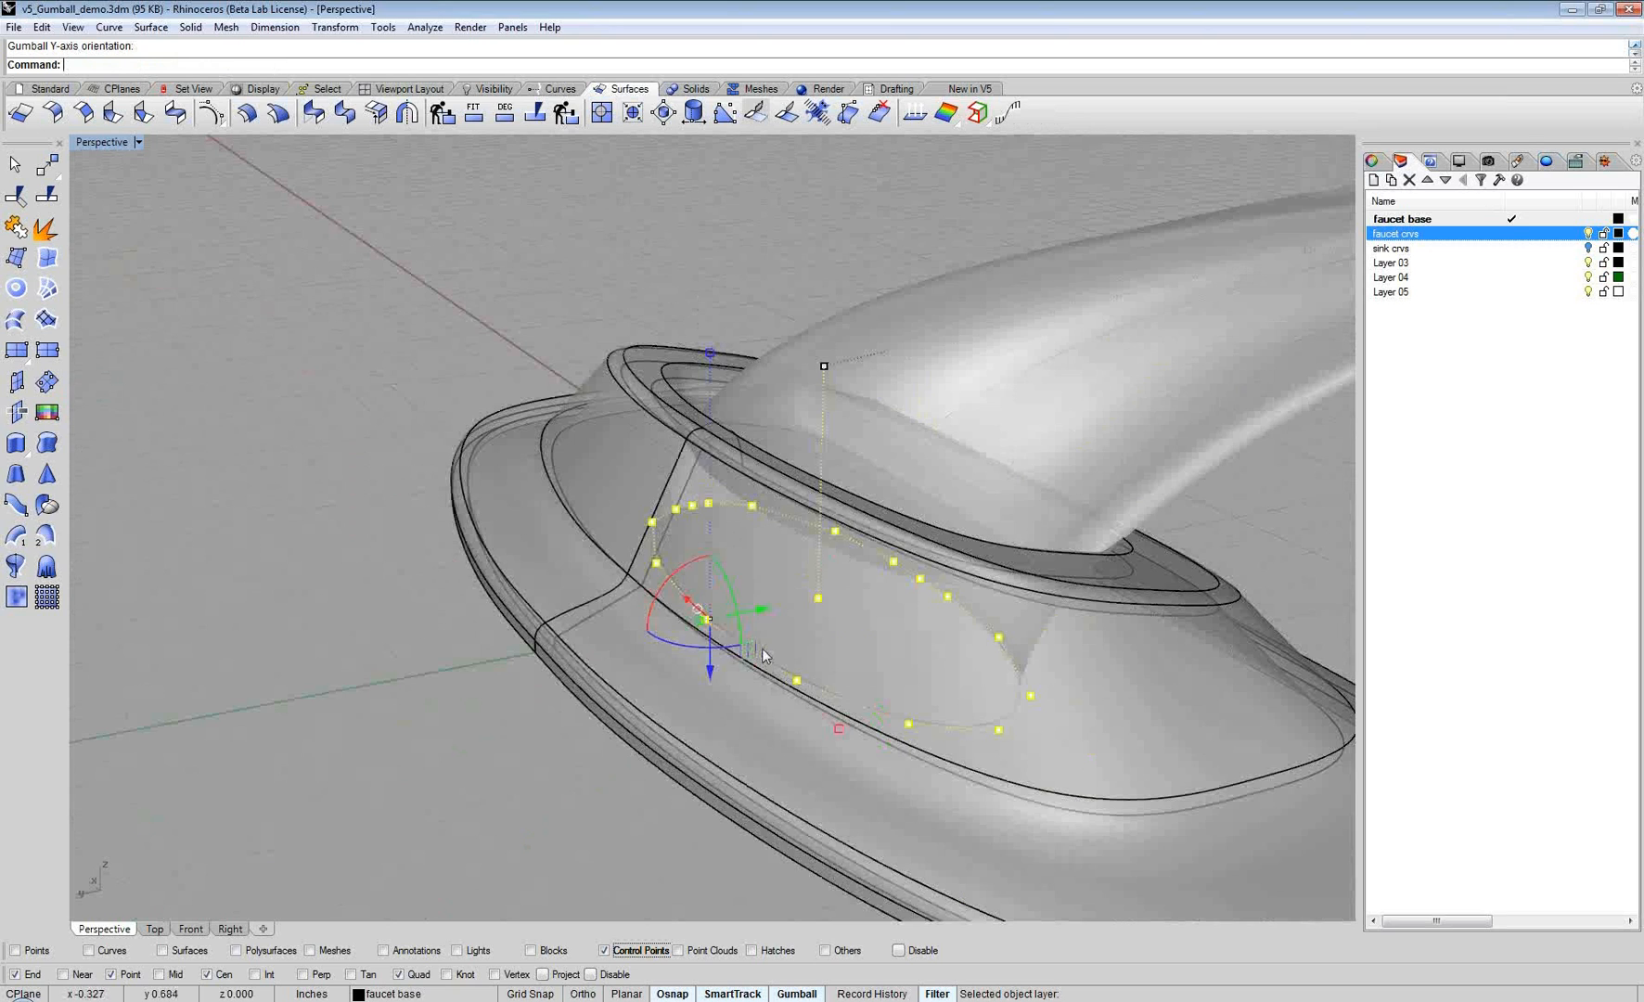
left_click(836, 729)
left_click_drag(838, 732, 825, 717)
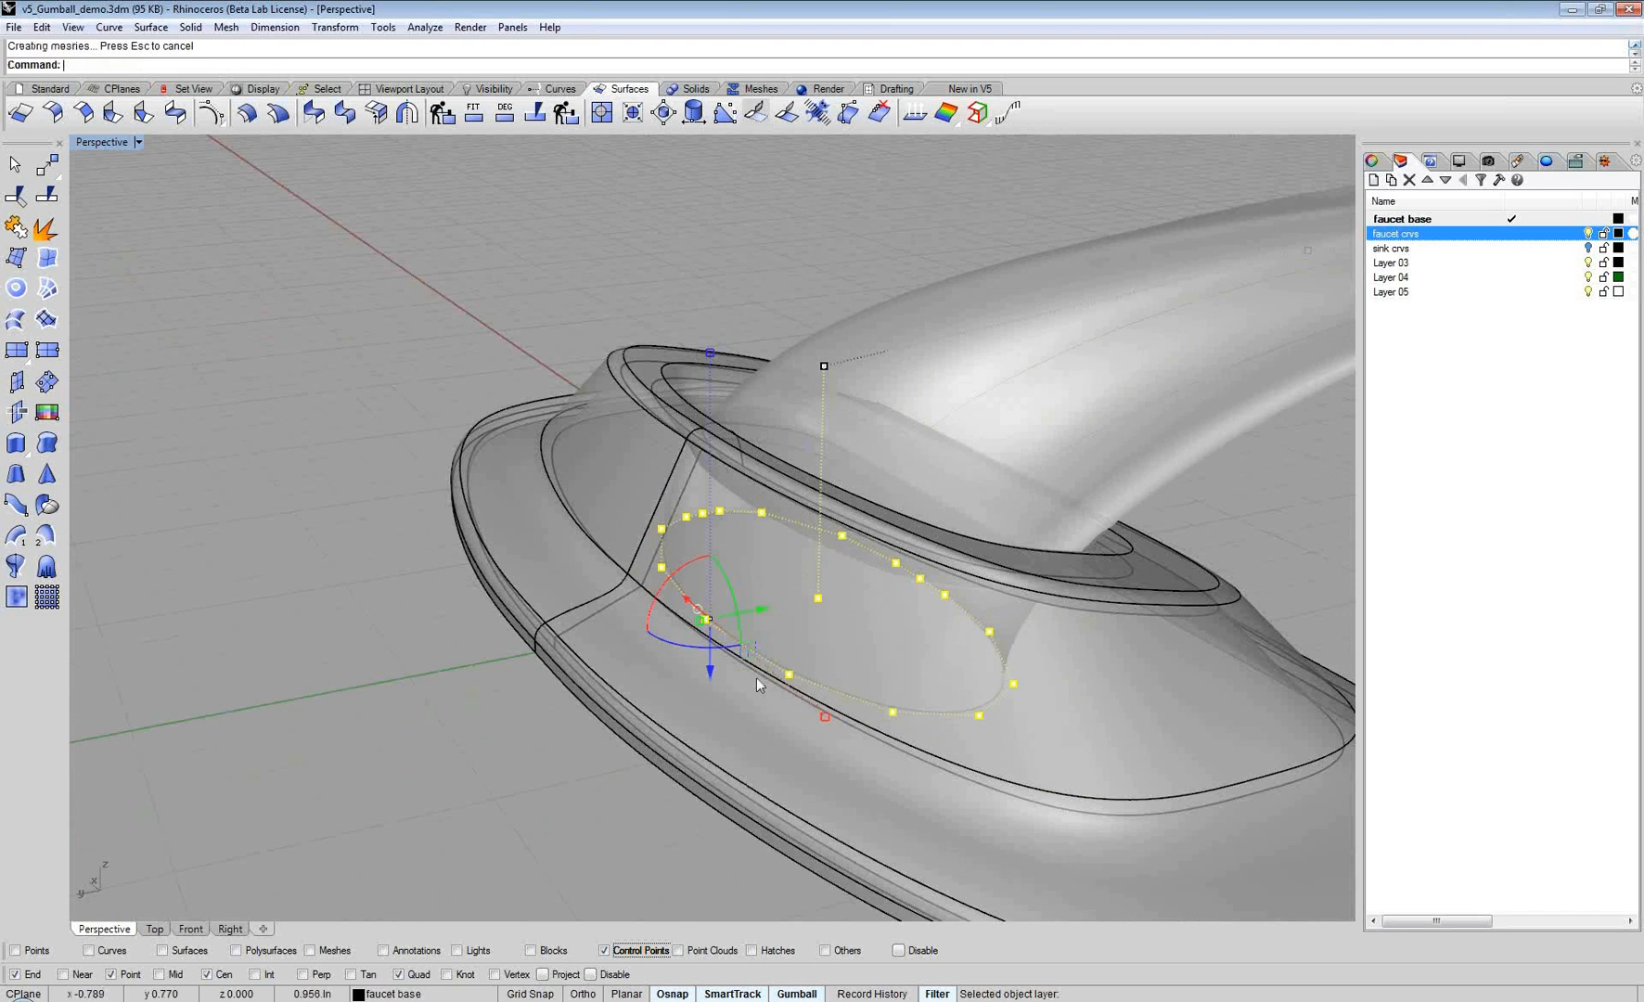
Step: Extend the gumball's Y-axis scale handle far from its origin and scale the base profile's points along that axis
scroll(756, 678, "up", 5)
scroll(705, 633, "up", 2)
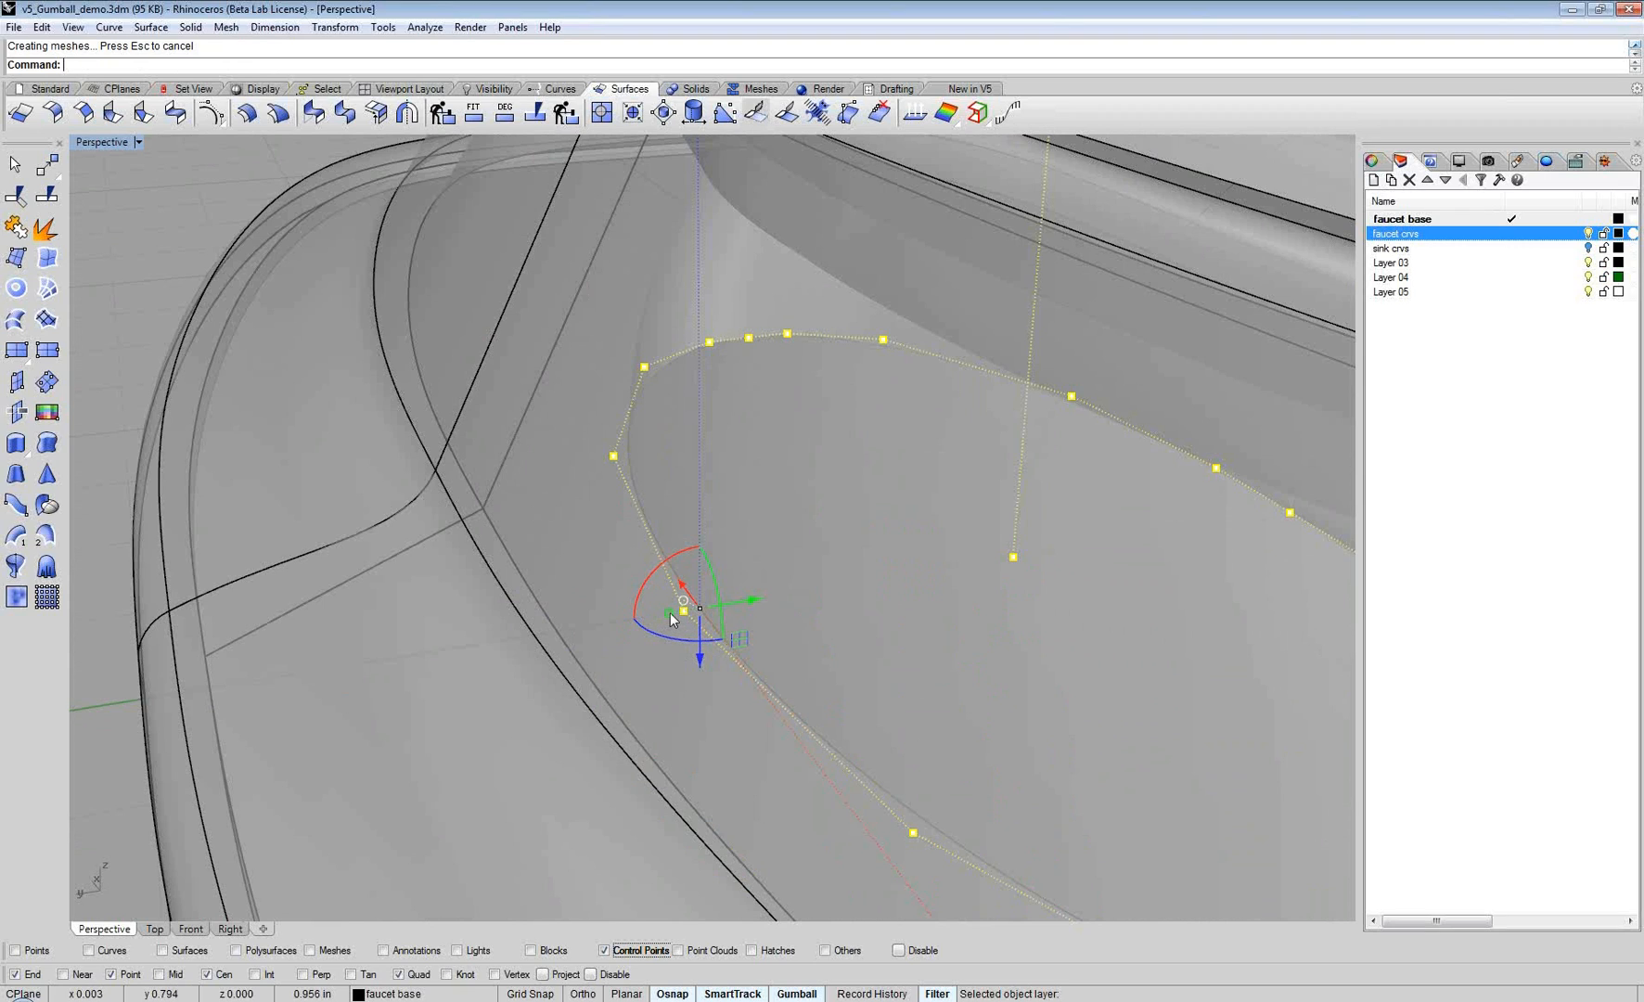
left_click_drag(671, 612, 230, 695, "ctrl")
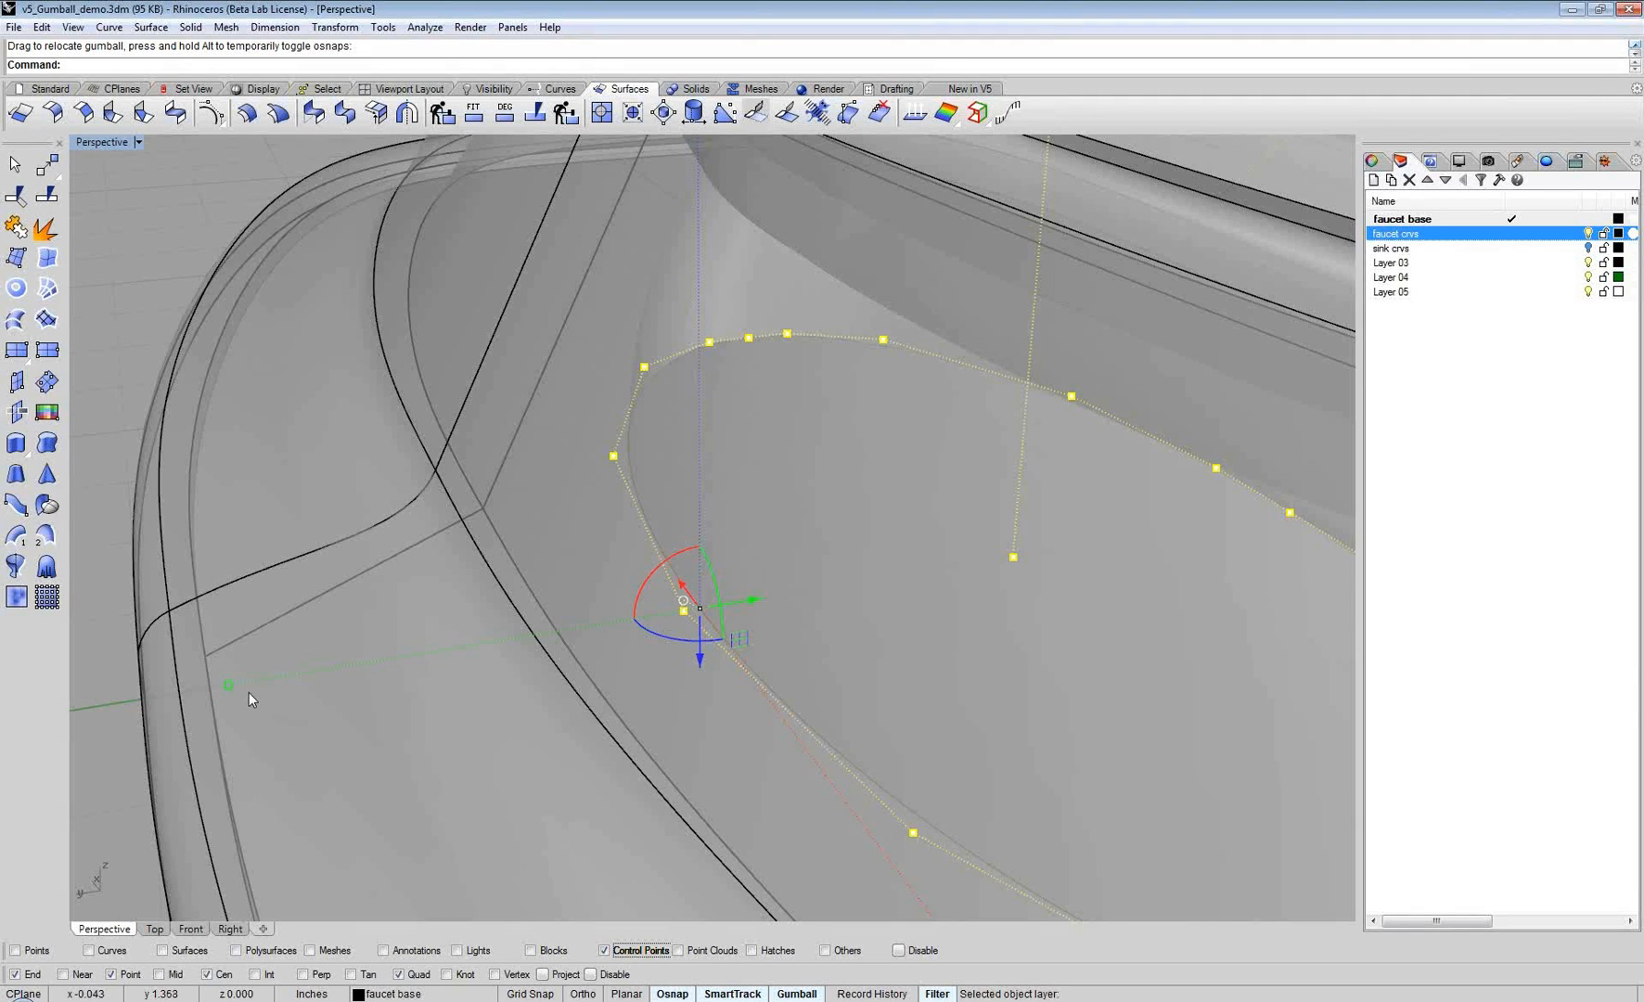
left_click_drag(230, 684, 352, 685)
right_click_drag(352, 685, 488, 585)
scroll(517, 585, "down", 10)
left_click_drag(457, 590, 484, 596)
Step: Select the path curve's control point above the faucet base and align the gumball to the construction plane
right_click_drag(798, 598, 704, 460)
left_click(694, 345)
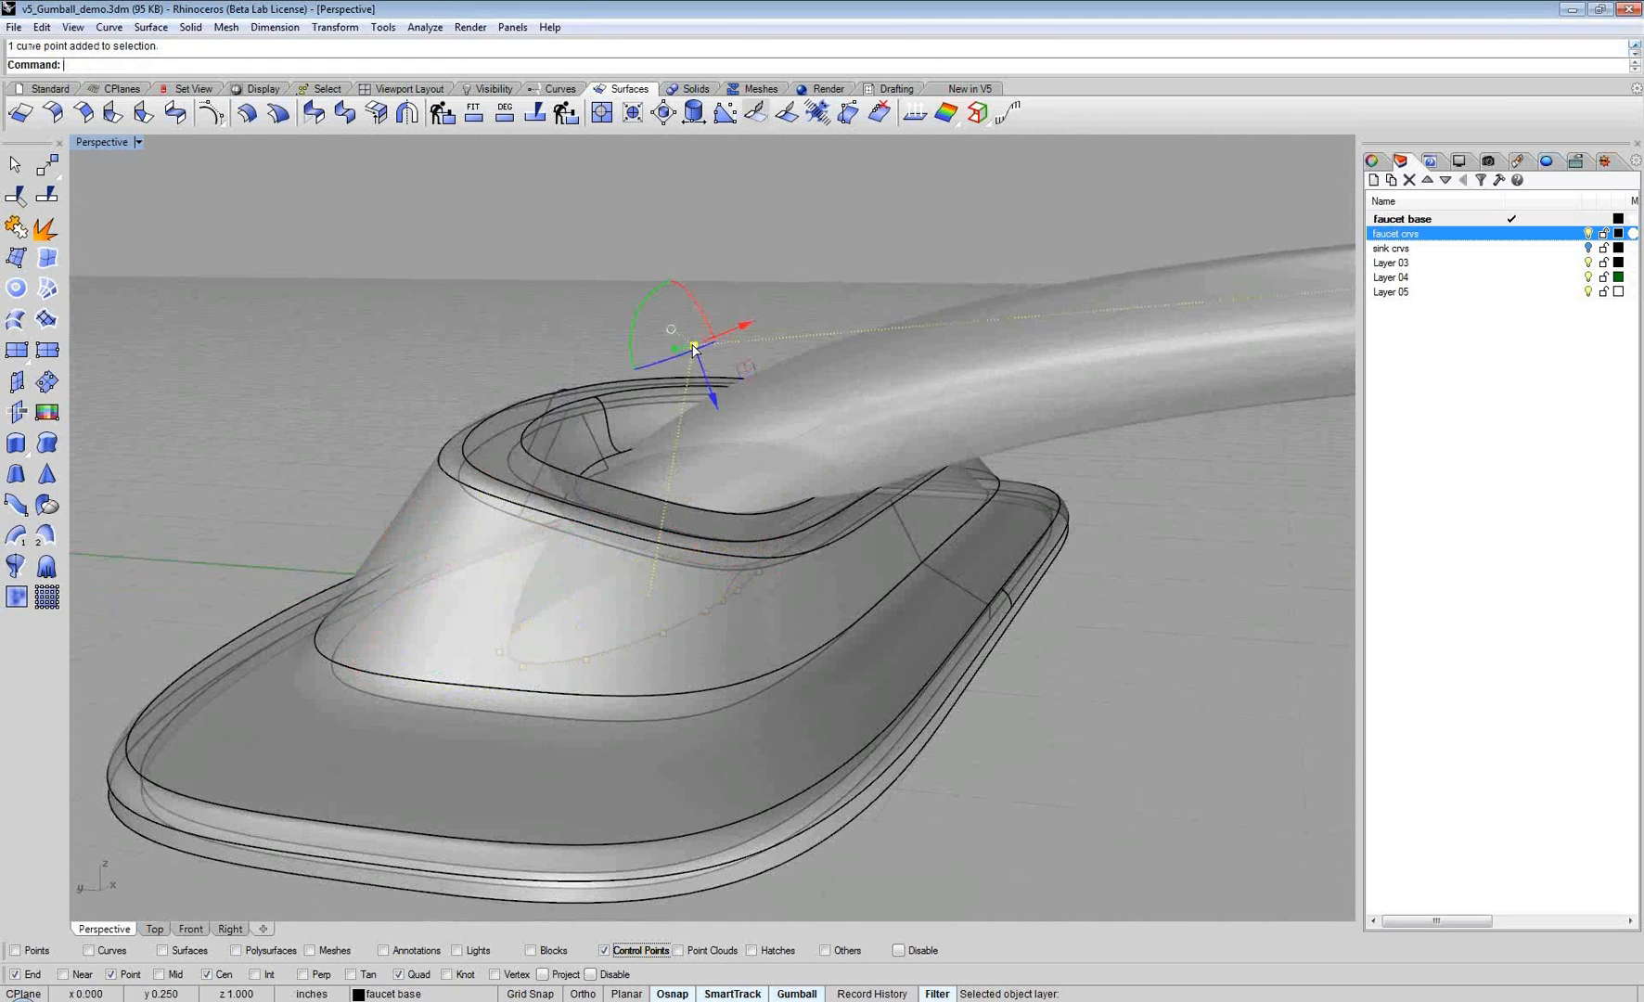
right_click_drag(710, 377, 728, 409)
scroll(727, 403, "up", 4)
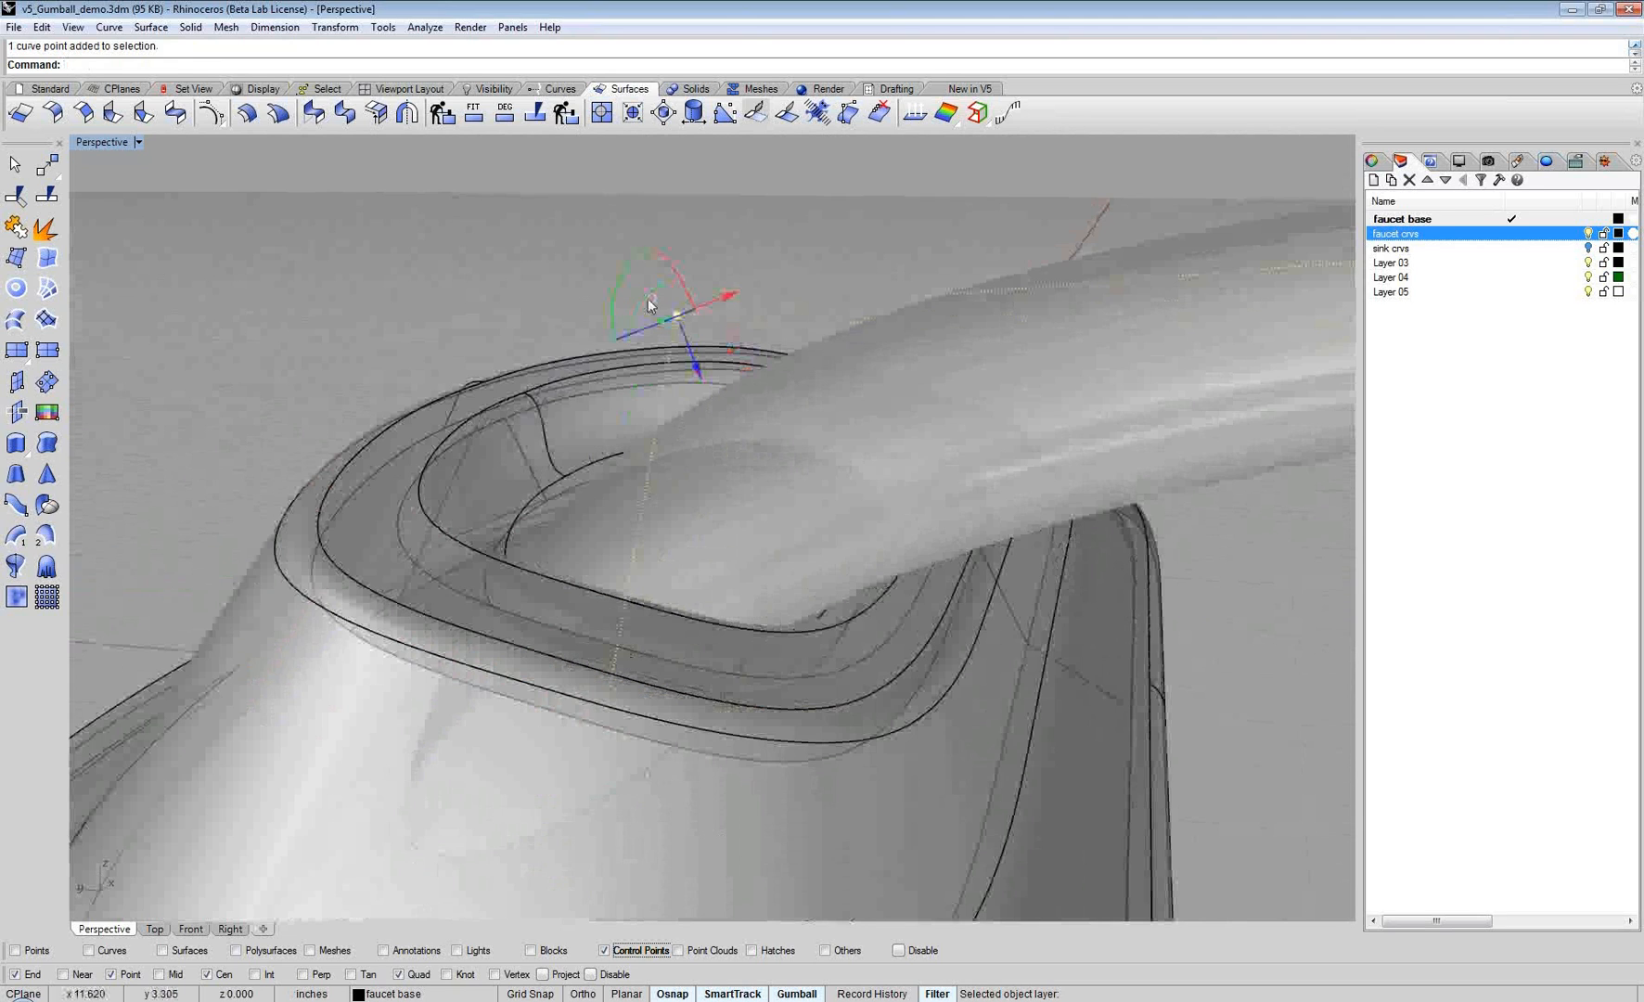
left_click(652, 296)
left_click(724, 160)
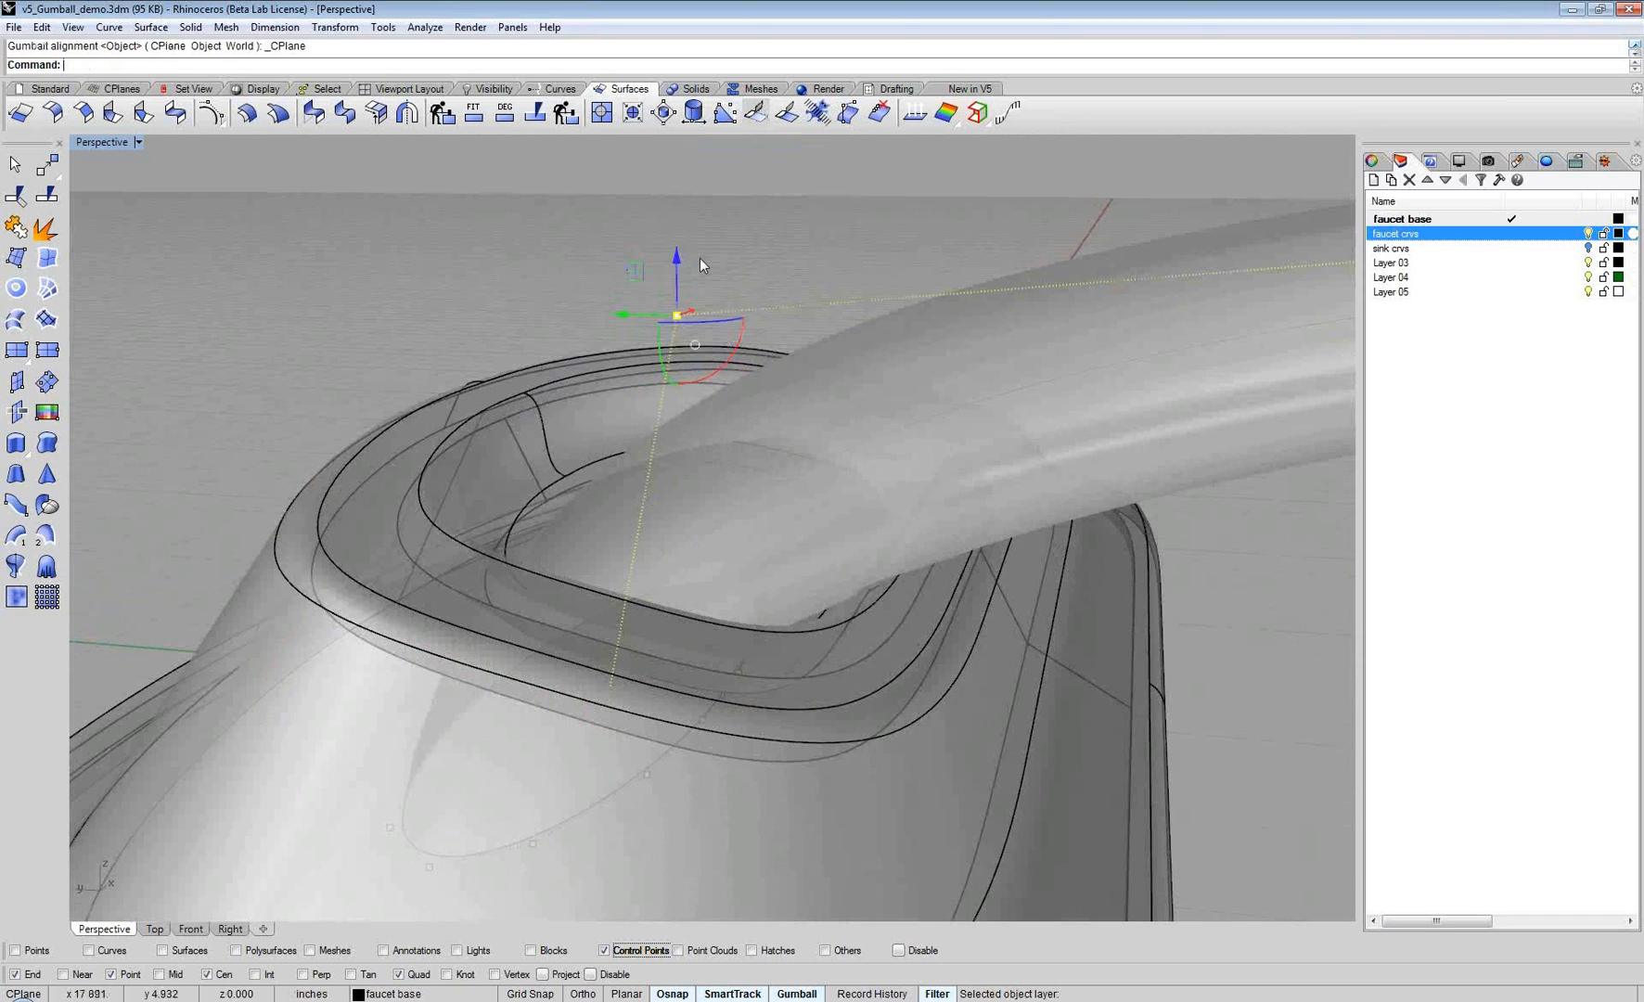
Step: Raise the path's control point above the base twice, by about 0.16 in each time
left_click_drag(676, 260, 677, 204)
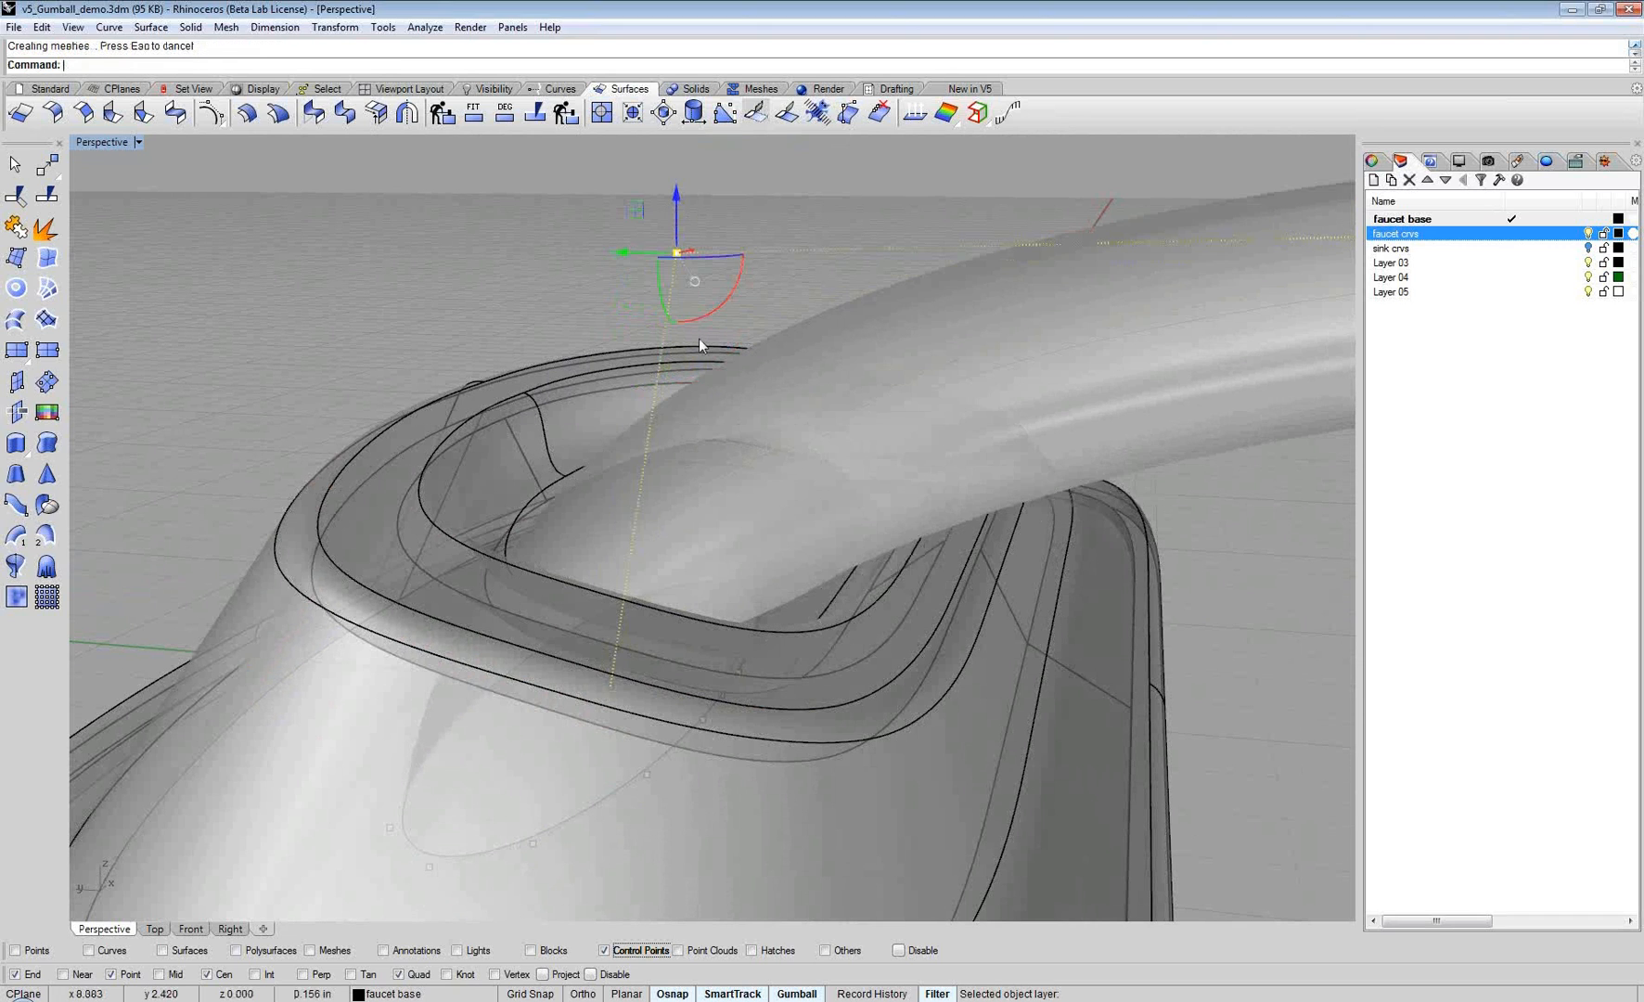
scroll(698, 338, "down", 6)
right_click_drag(699, 337, 716, 310)
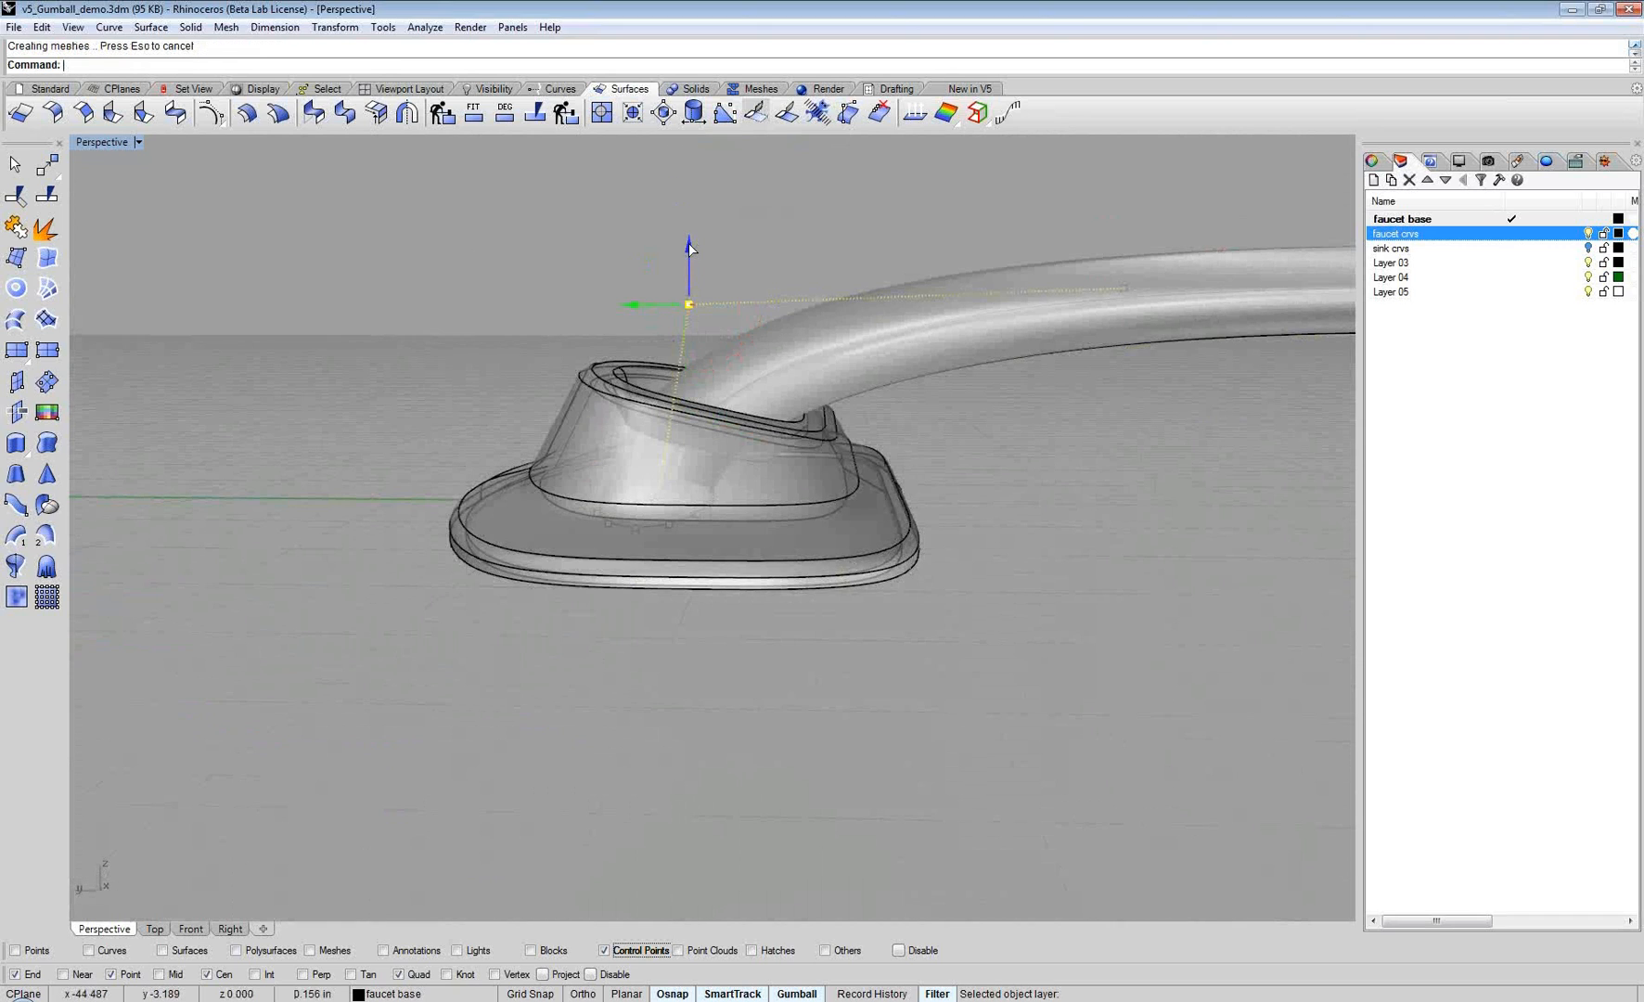
left_click_drag(690, 249, 690, 221)
Step: Select all control points of the spout's open-end profile, rotate them about 48 degrees and lower them slightly
right_click_drag(811, 320, 489, 418)
left_click_drag(228, 325, 294, 475)
scroll(354, 401, "up", 5)
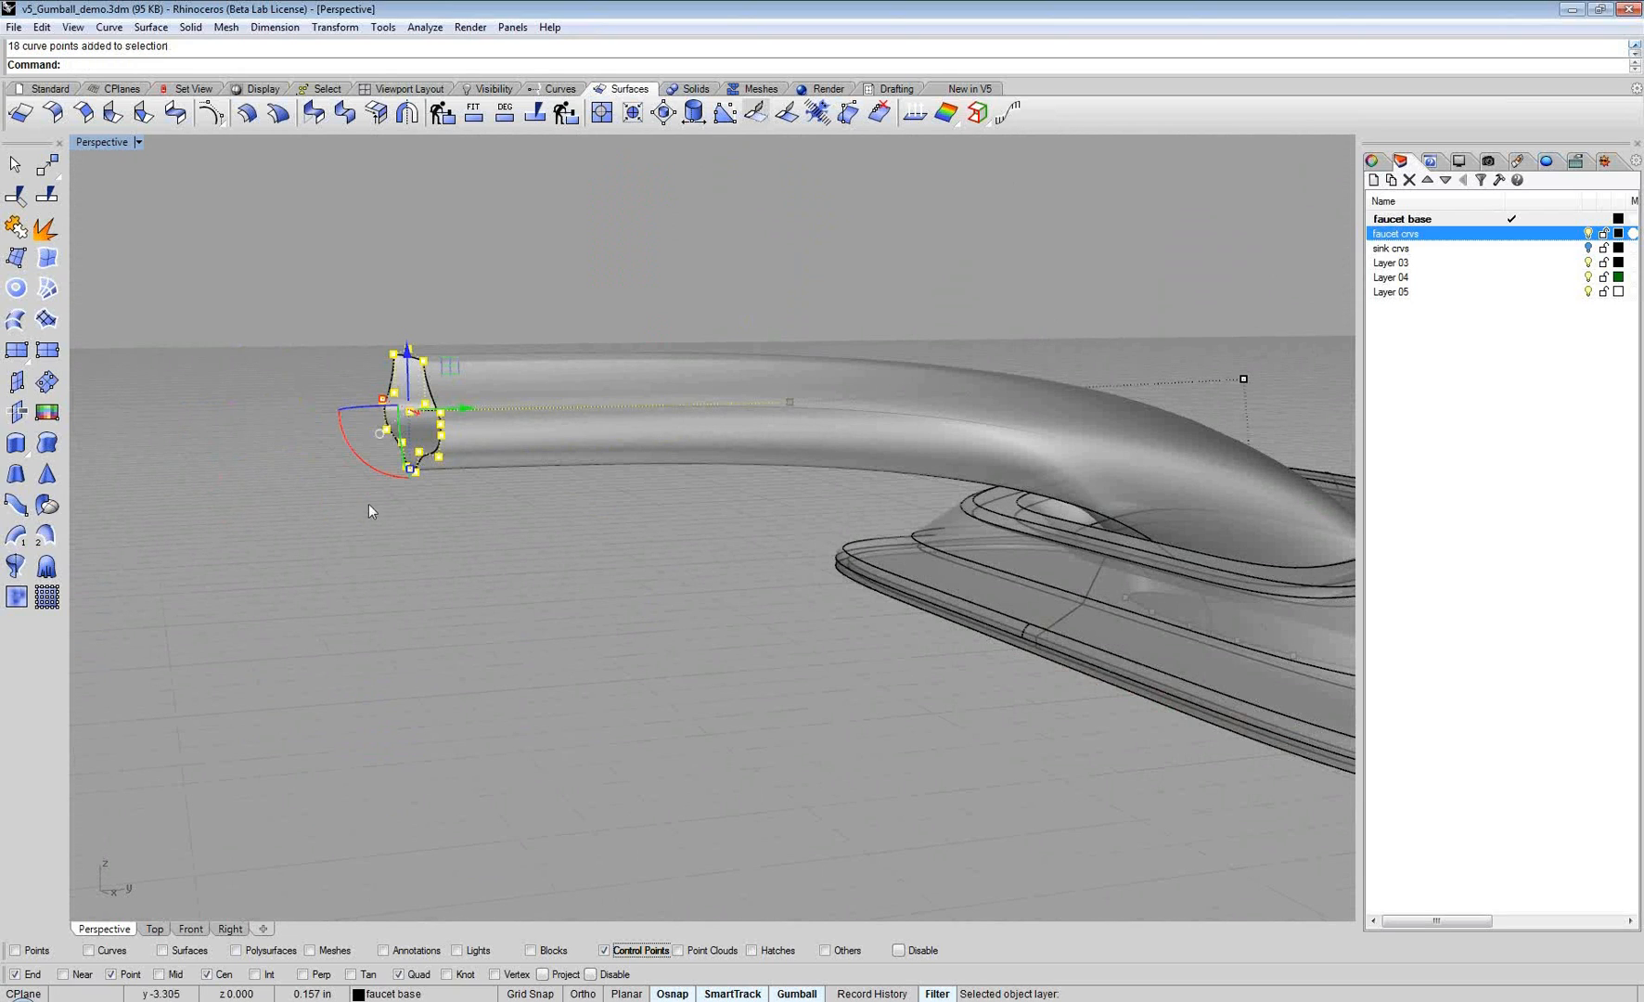
left_click_drag(350, 451, 382, 504)
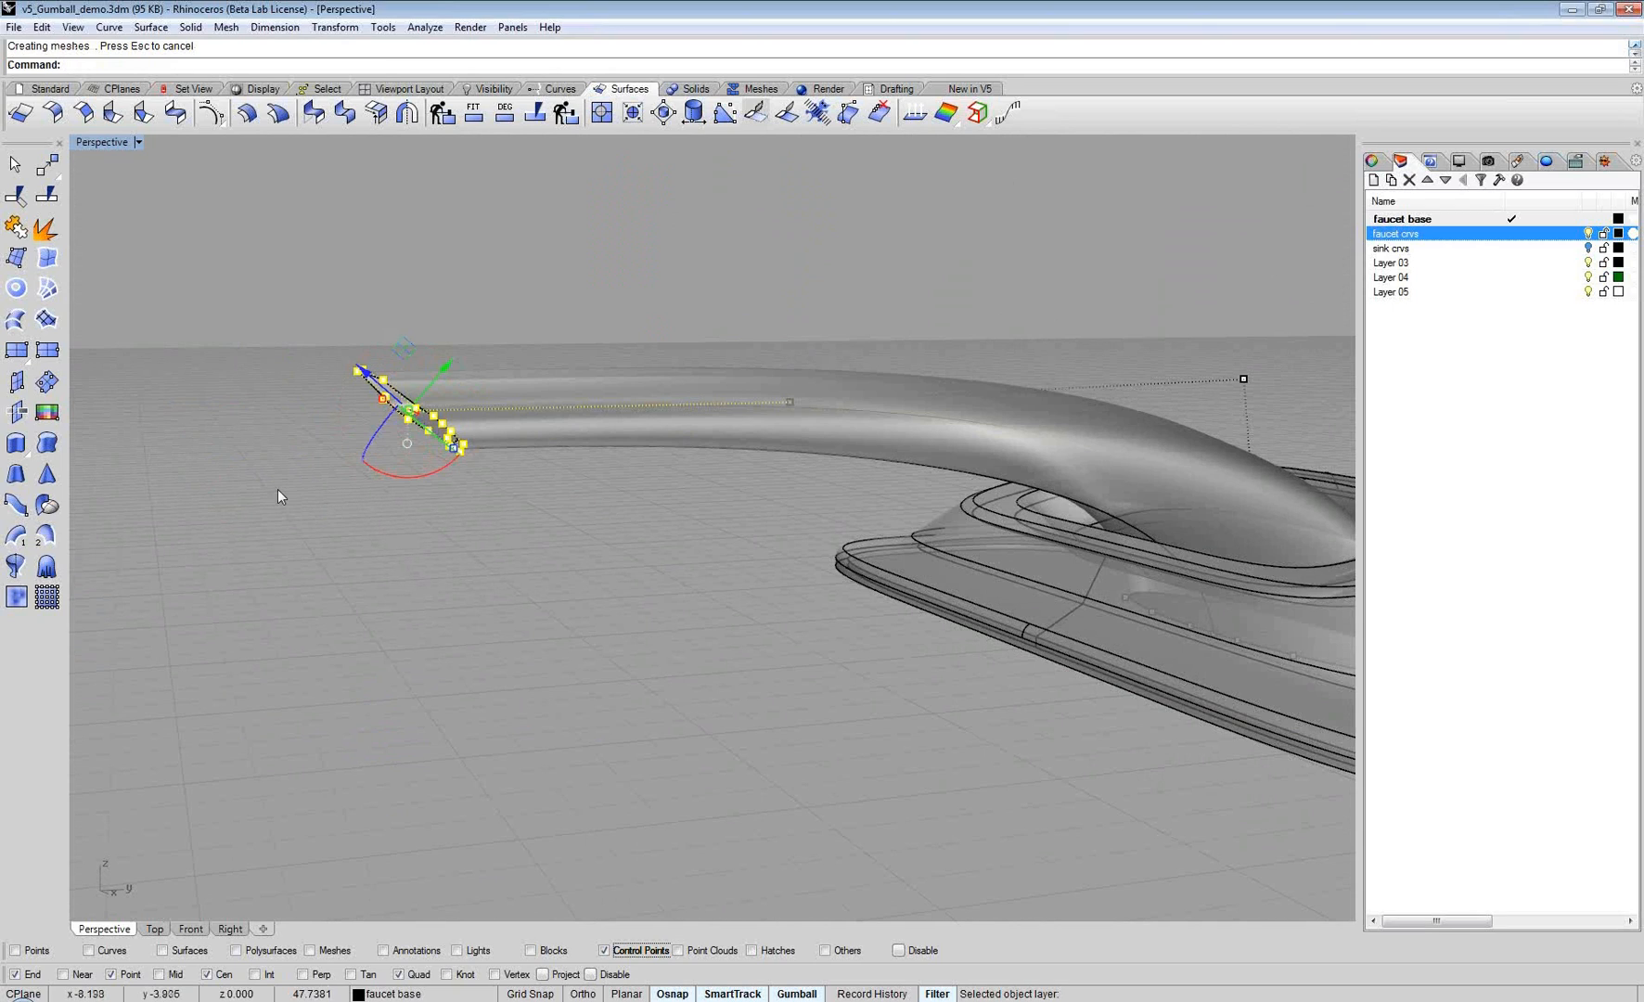
right_click_drag(286, 493, 547, 520)
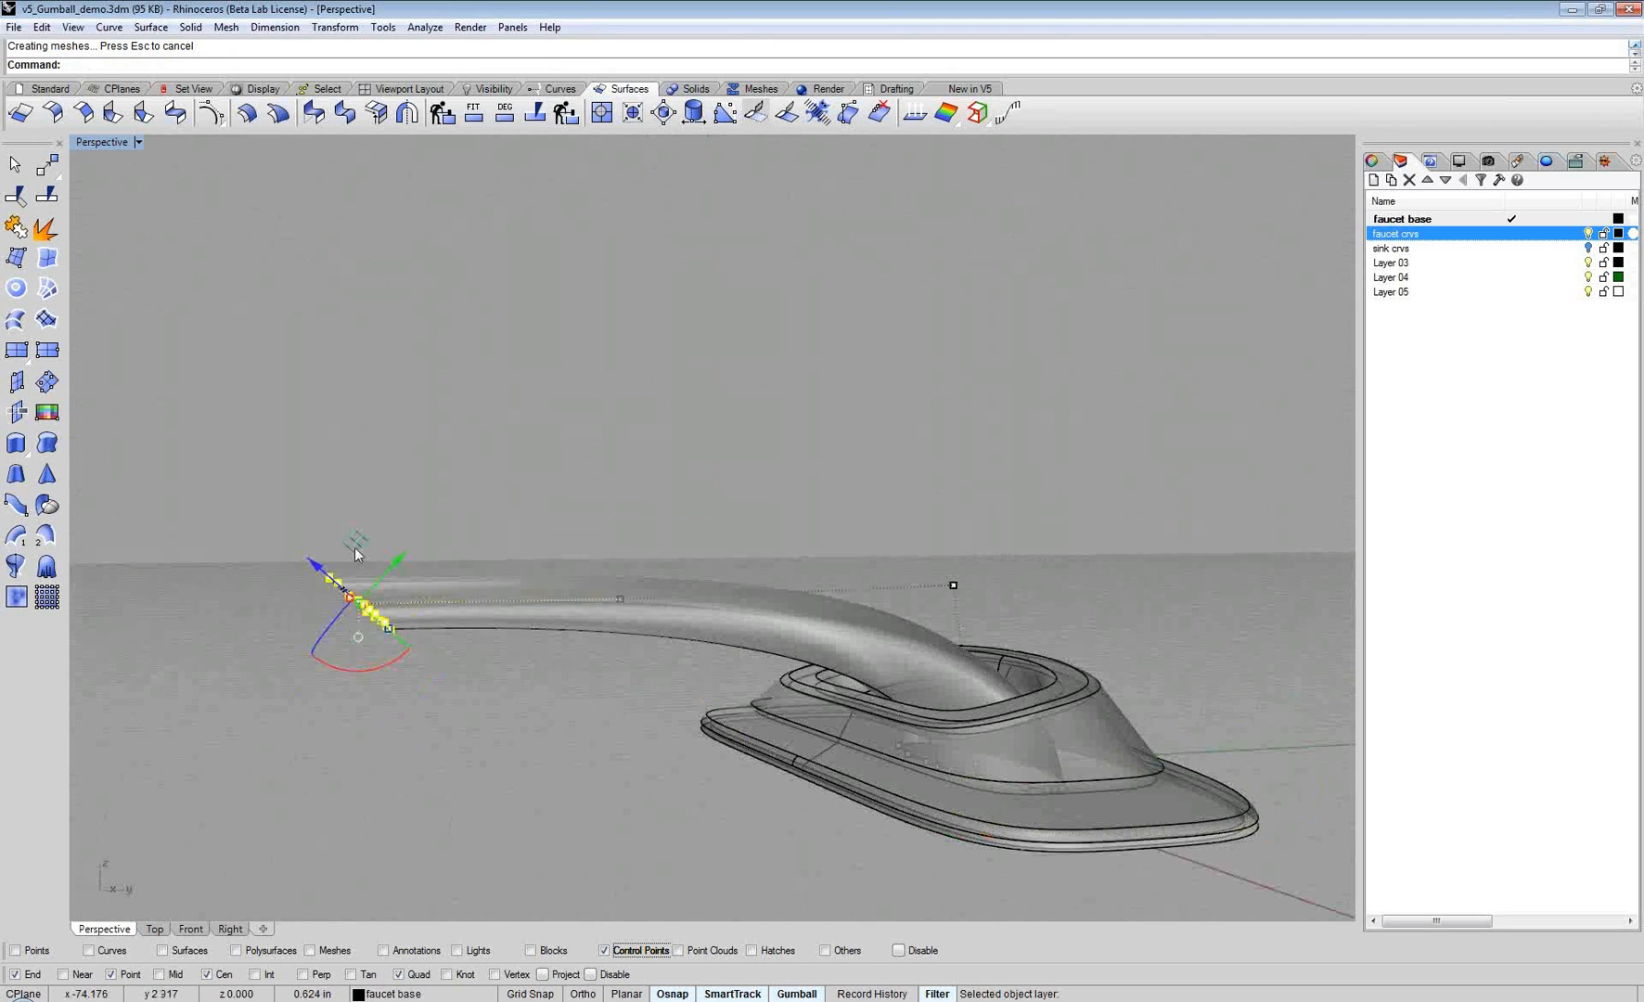
Step: Move the path curve's middle control point vertically about 0.24 in and turn off the control points
left_click(610, 596)
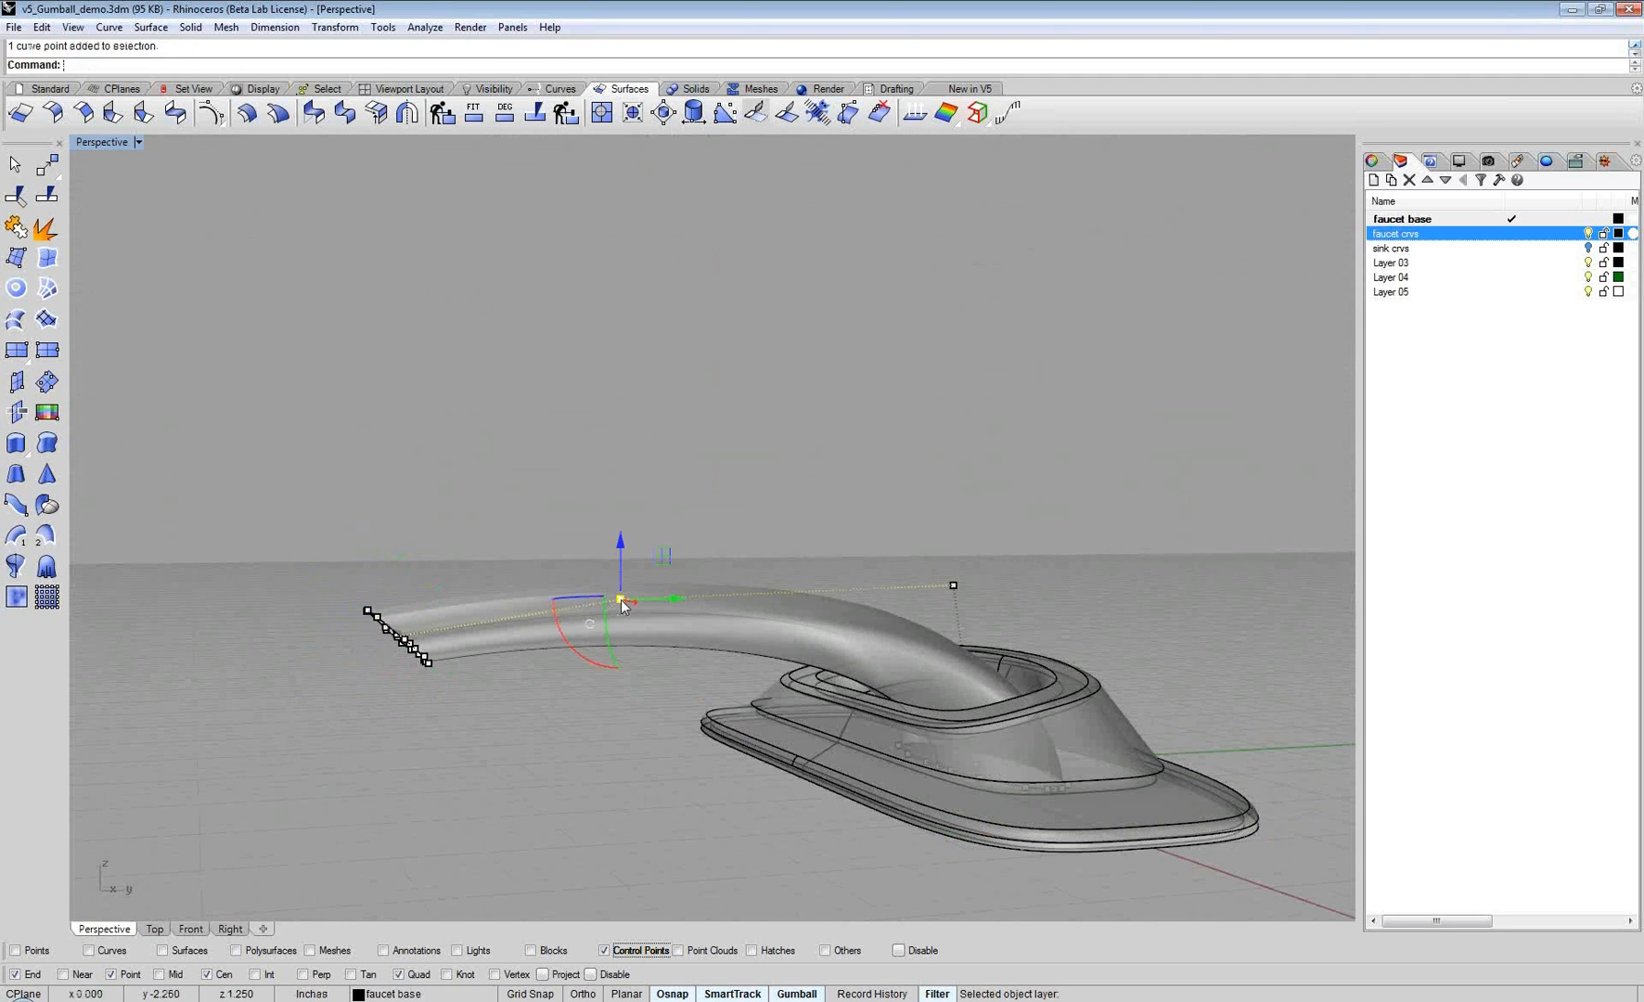
left_click_drag(621, 529, 418, 508)
right_click_drag(418, 502, 725, 769)
key("F11")
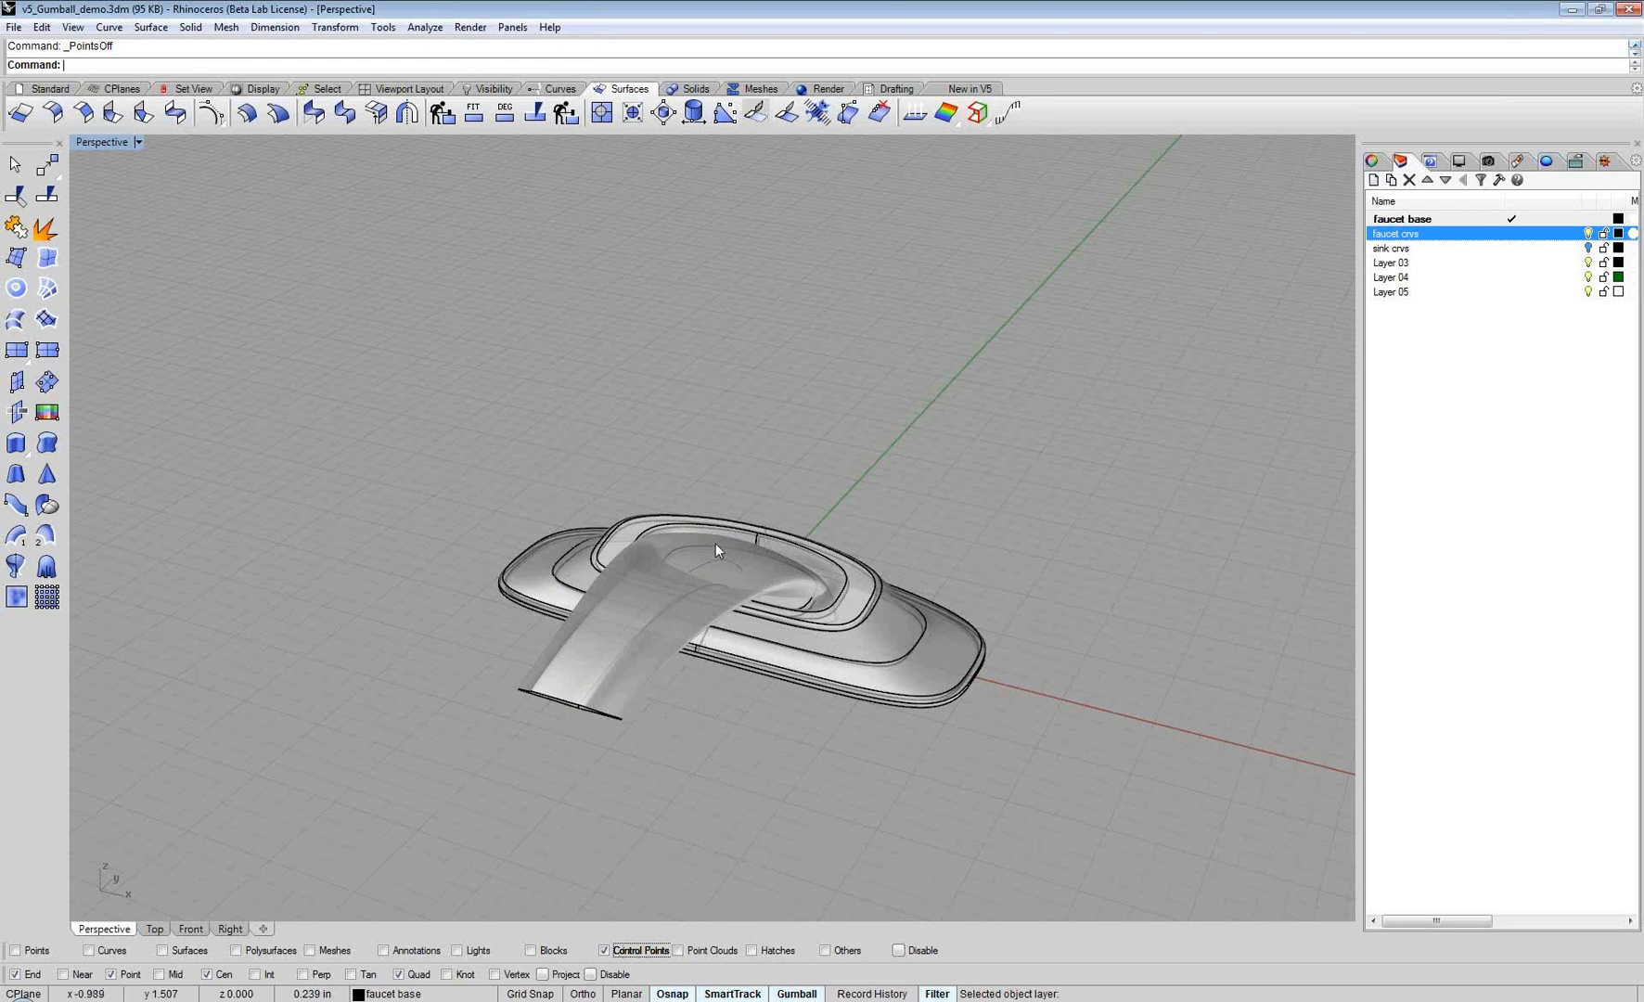
Step: Restore the selection filter to all object types and view the finished spout up close
right_click(605, 951)
left_click(608, 952)
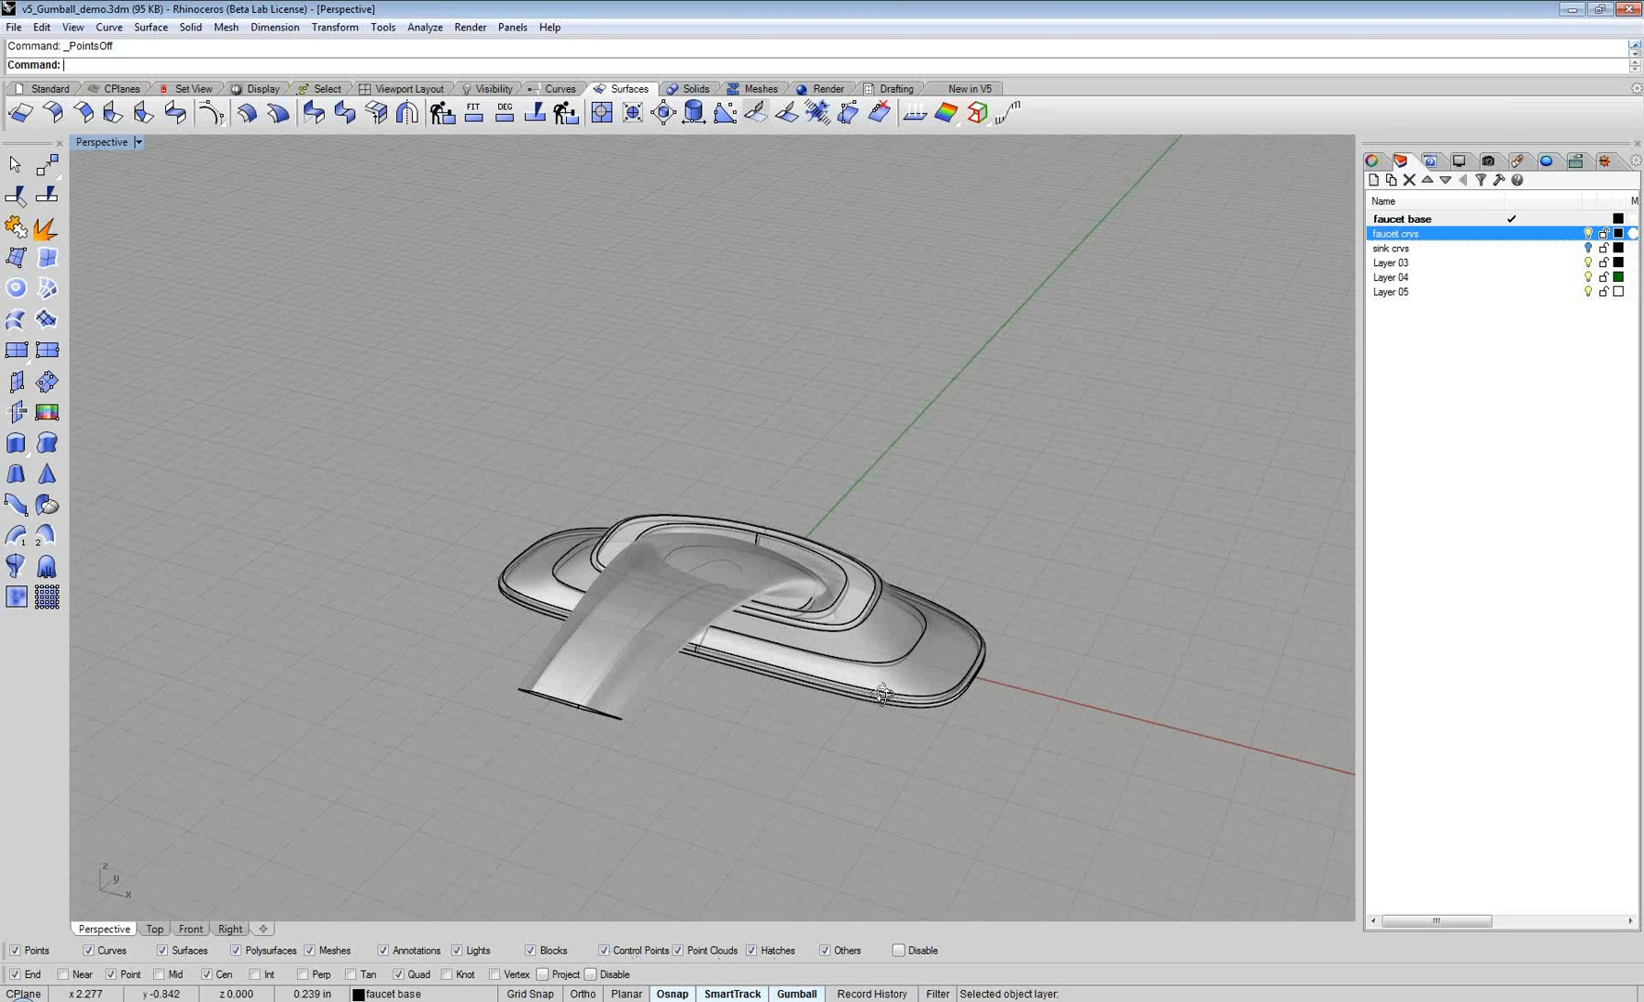
right_click_drag(882, 694, 784, 647)
scroll(784, 646, "up", 2)
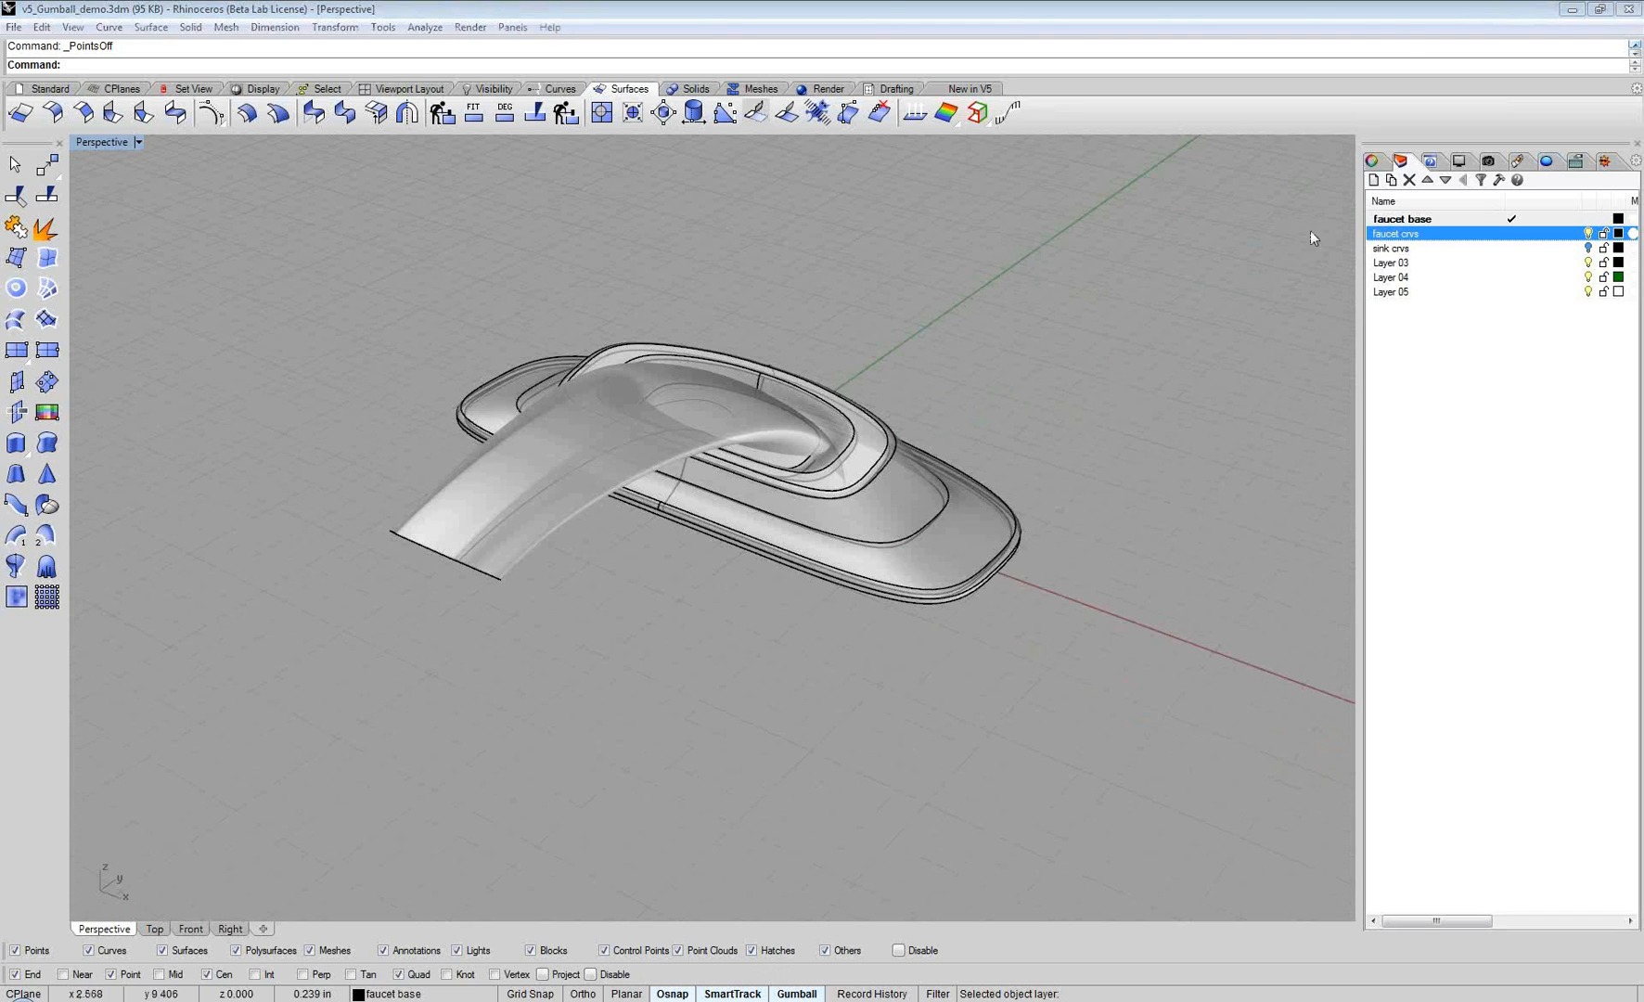
Step: Make the sink crvs layer visible and examine the sink curves around the faucet
left_click(1590, 248)
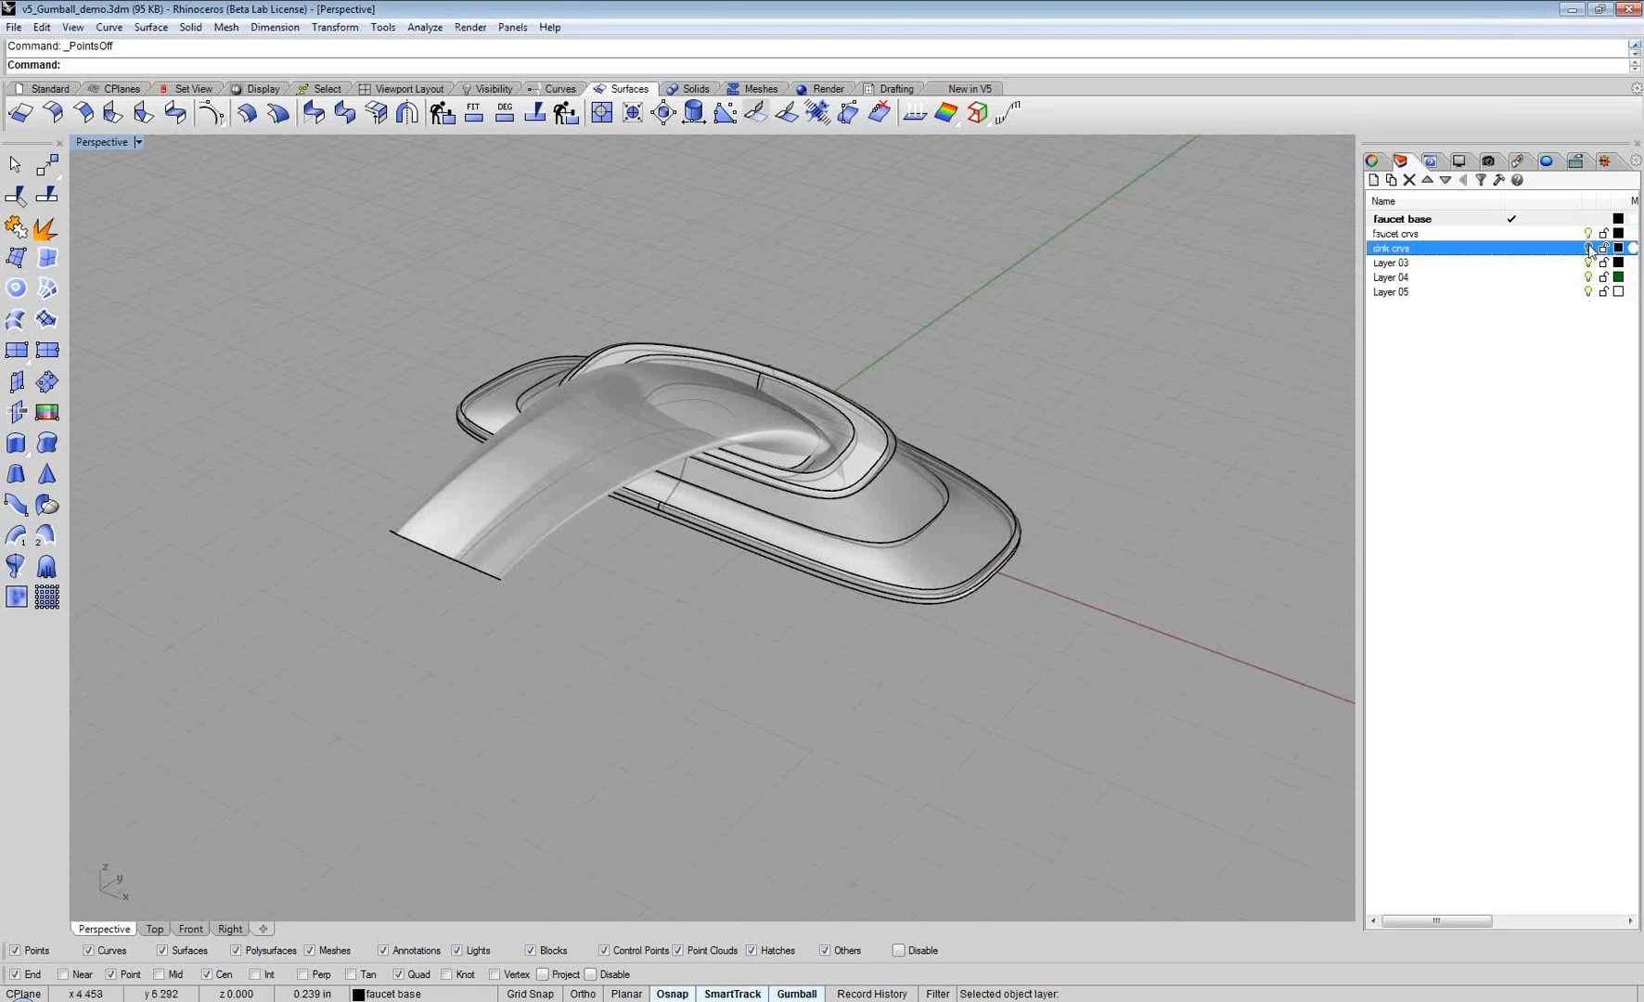
left_click(1589, 249)
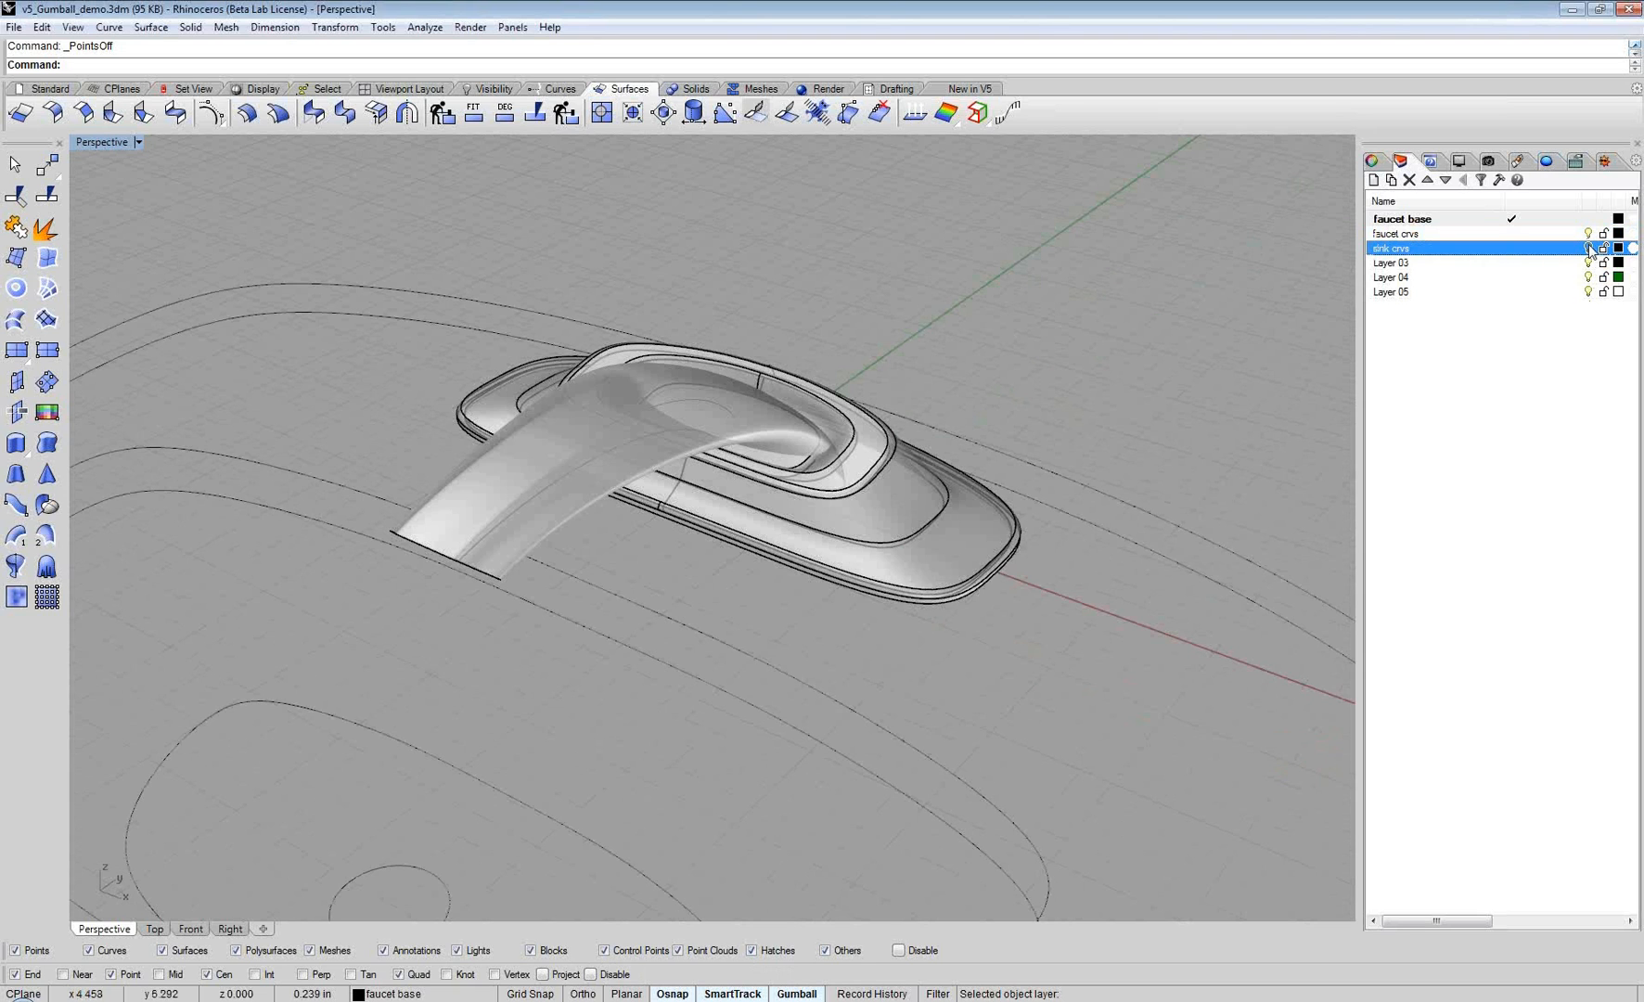
right_click_drag(1317, 334, 1030, 360)
right_click_drag(1030, 359, 562, 467)
scroll(898, 461, "up", 4)
right_click_drag(898, 460, 754, 489, "shift")
left_click(819, 555)
scroll(761, 460, "down", 3)
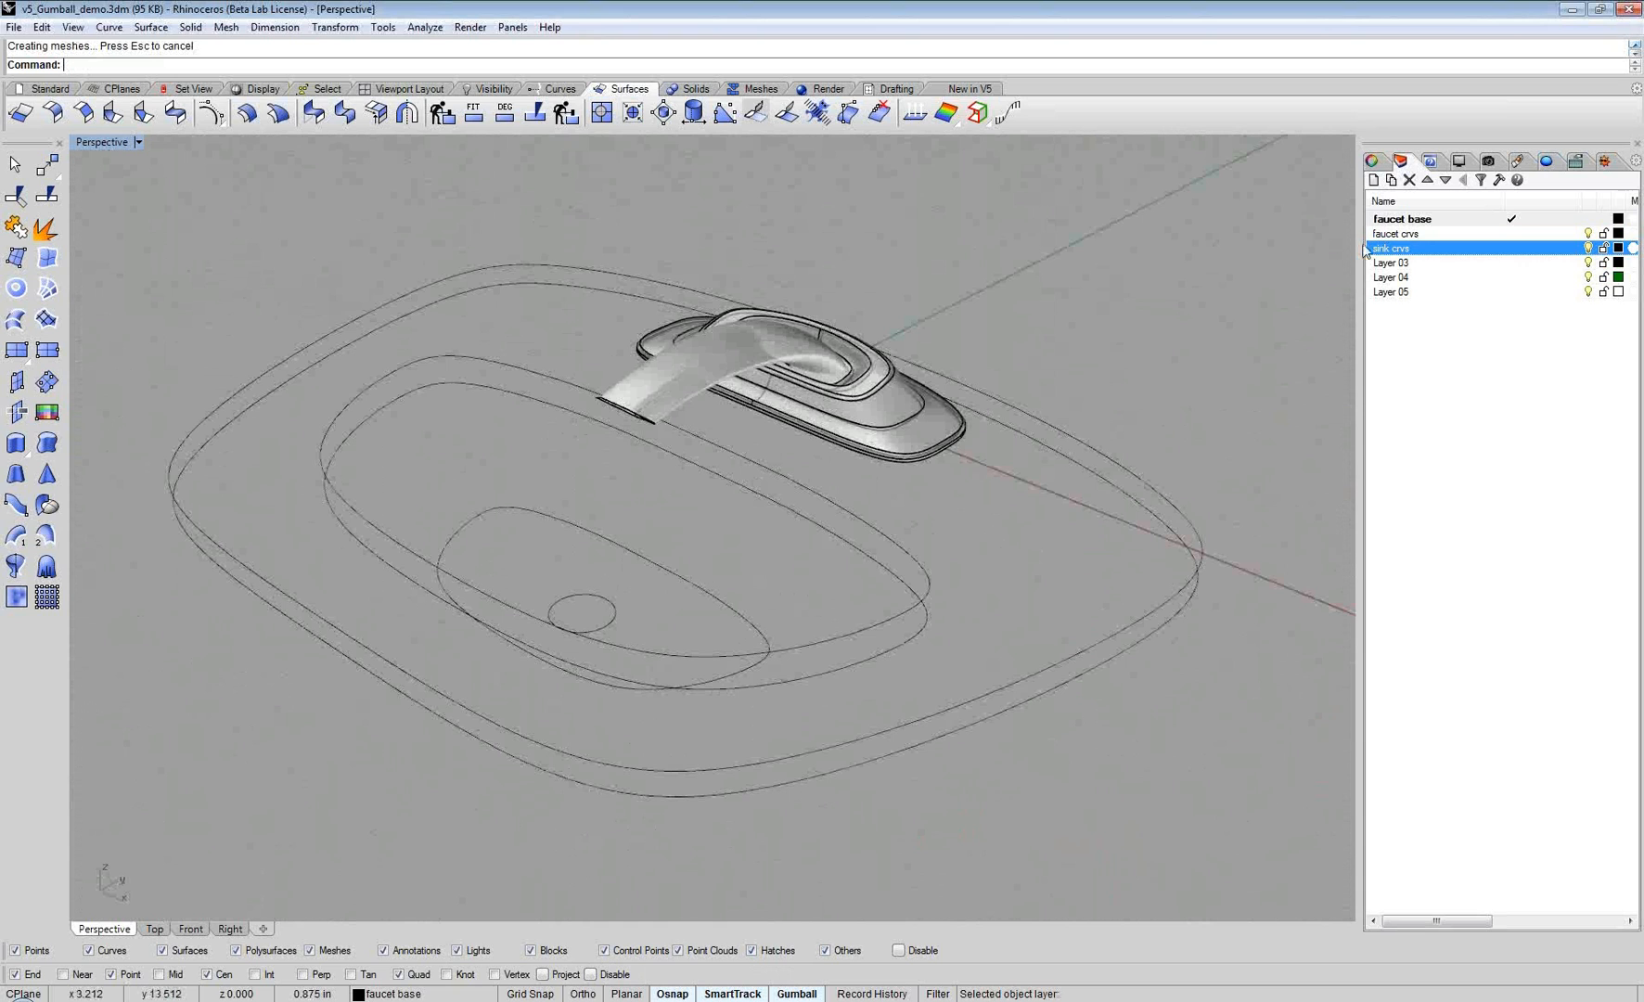
right_click_drag(1094, 447, 1093, 411)
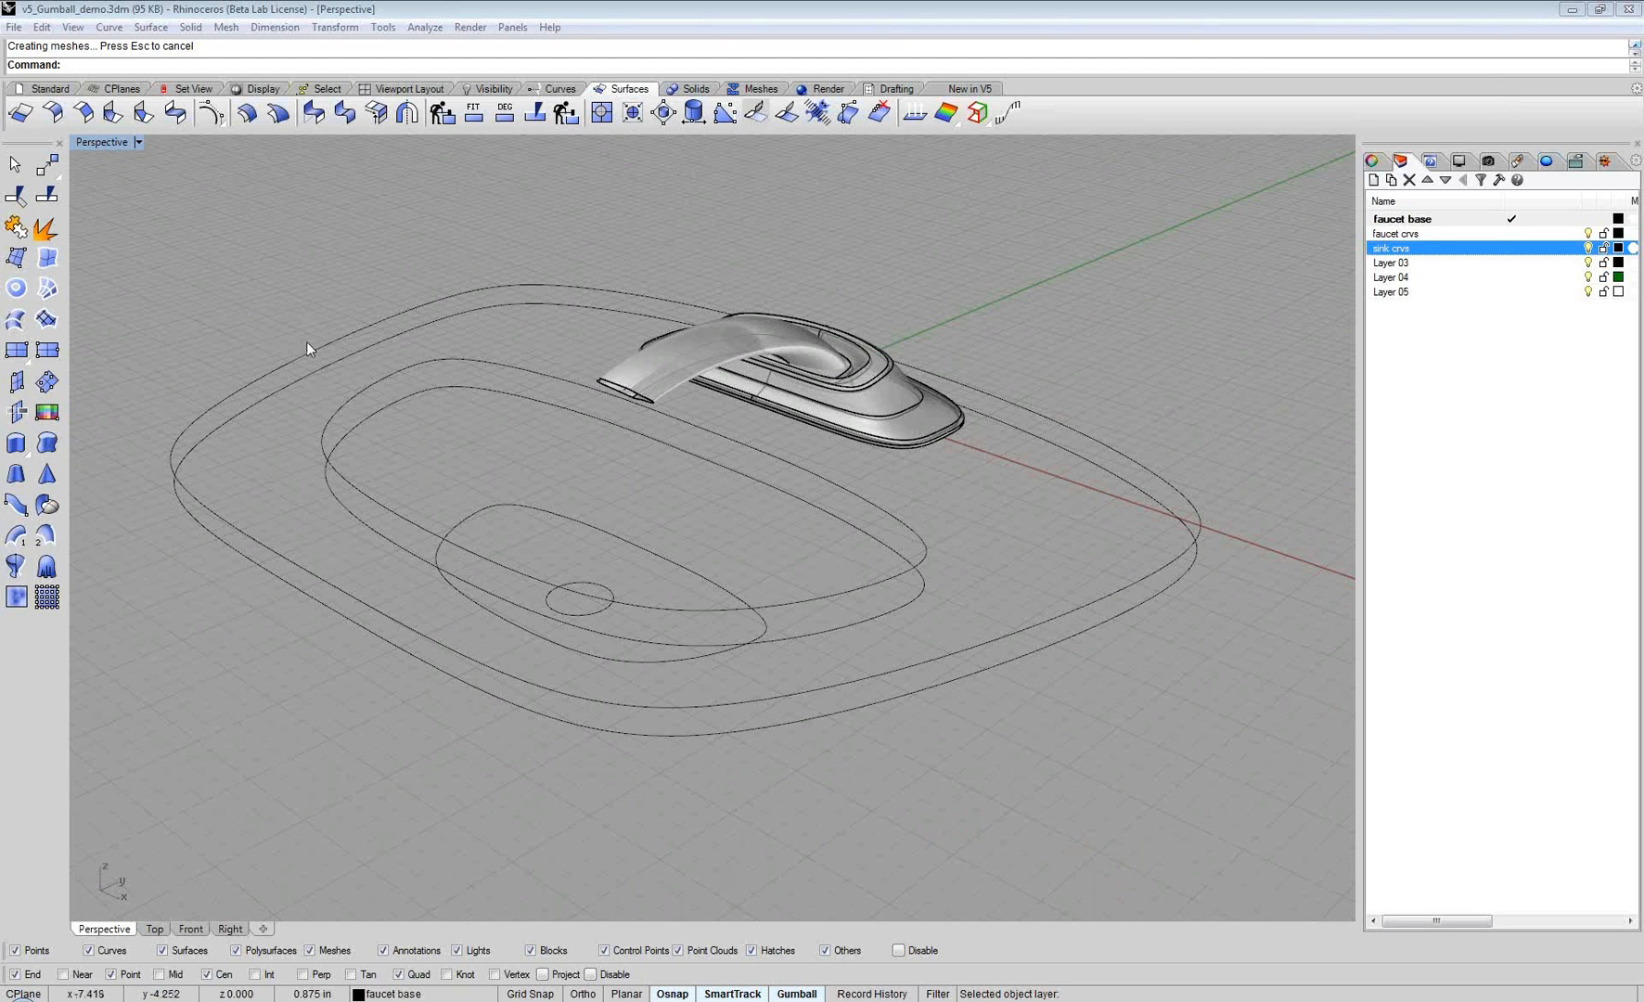
Step: With history recording on, build a planar surface between the sink's upper outer rim curve and the upper basin opening curve
left_click(872, 994)
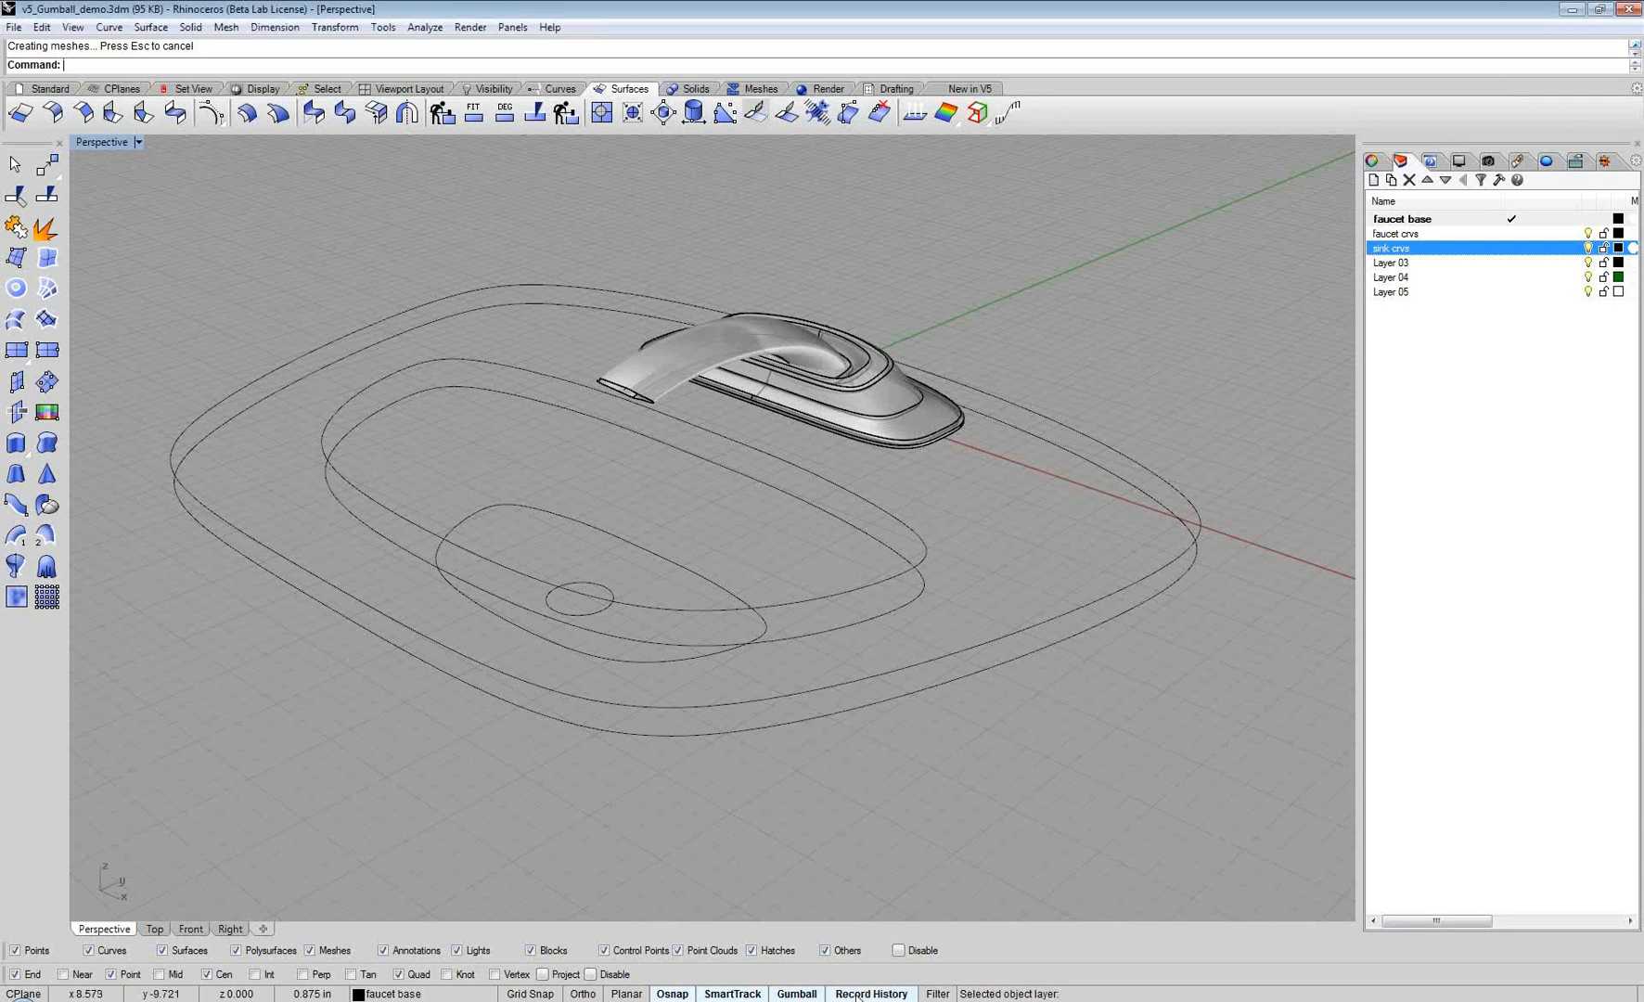
left_click(18, 291)
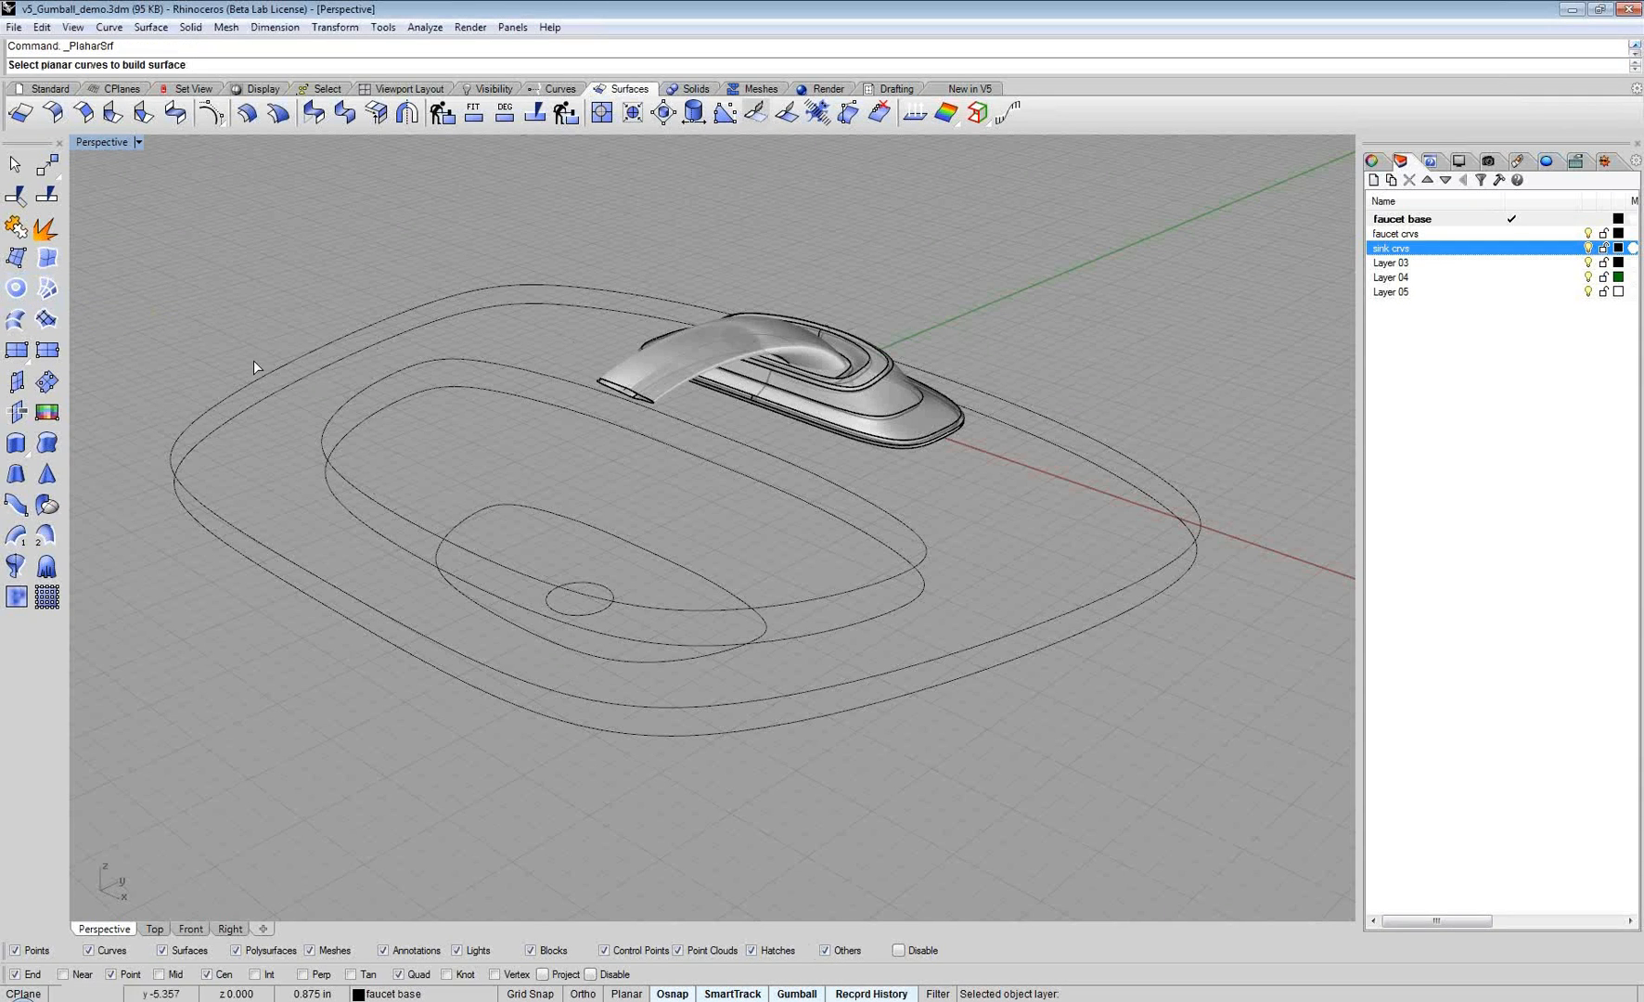
left_click(264, 383)
left_click(335, 408)
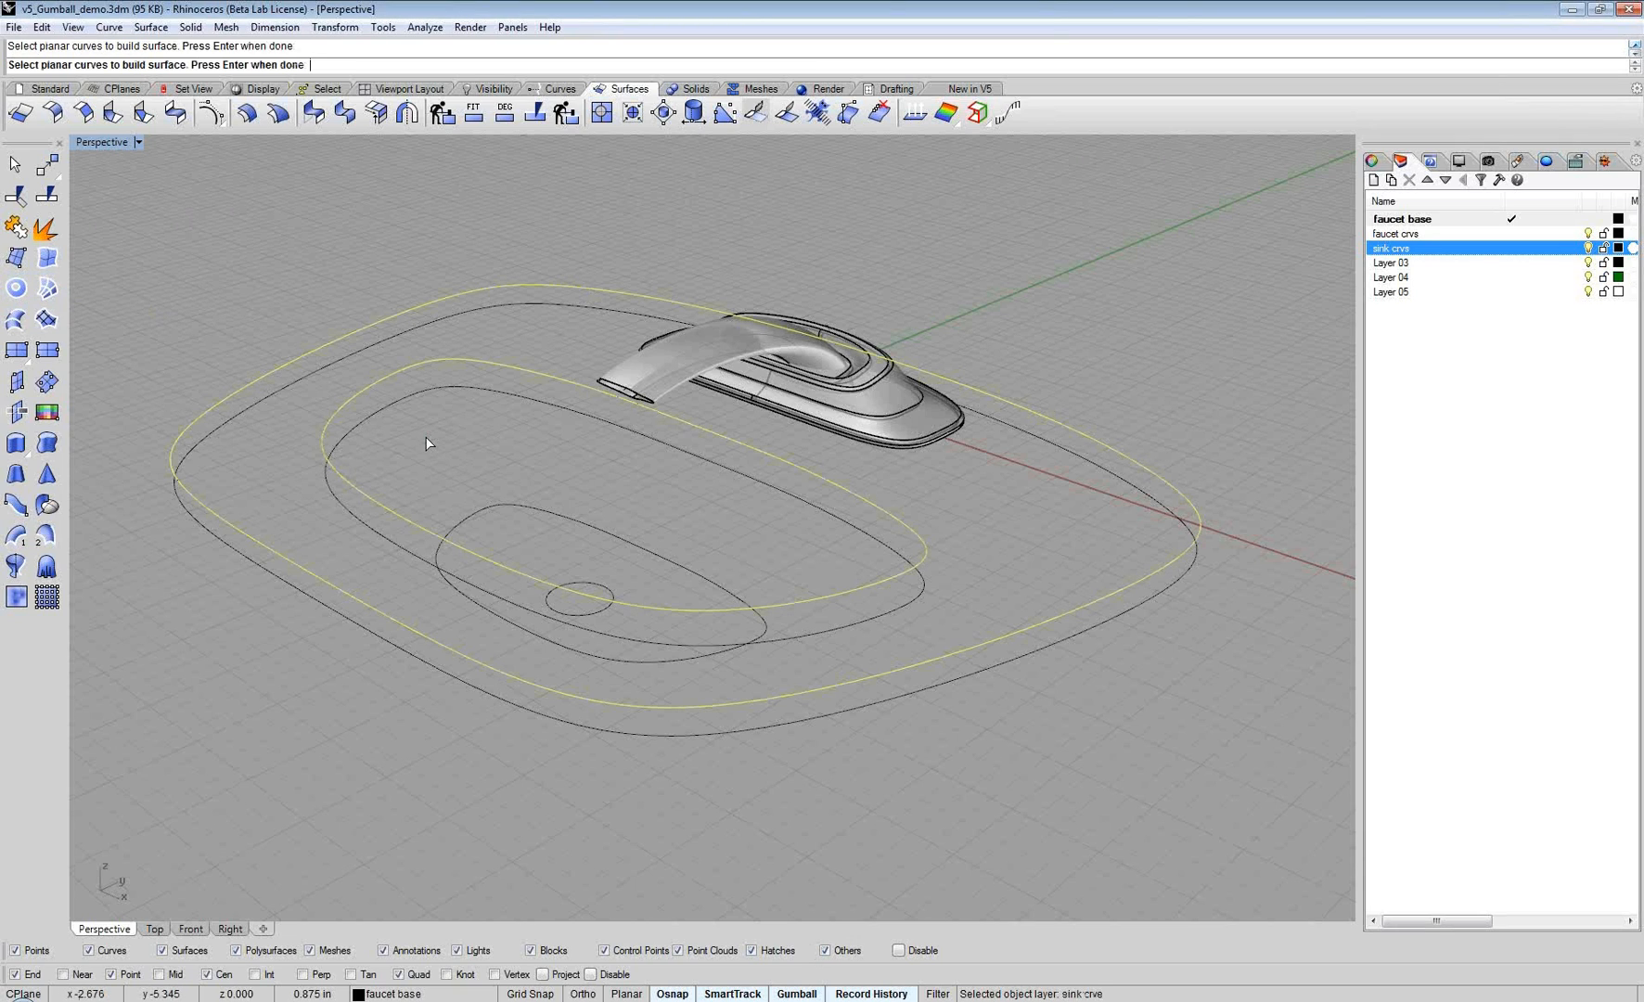
key("Return")
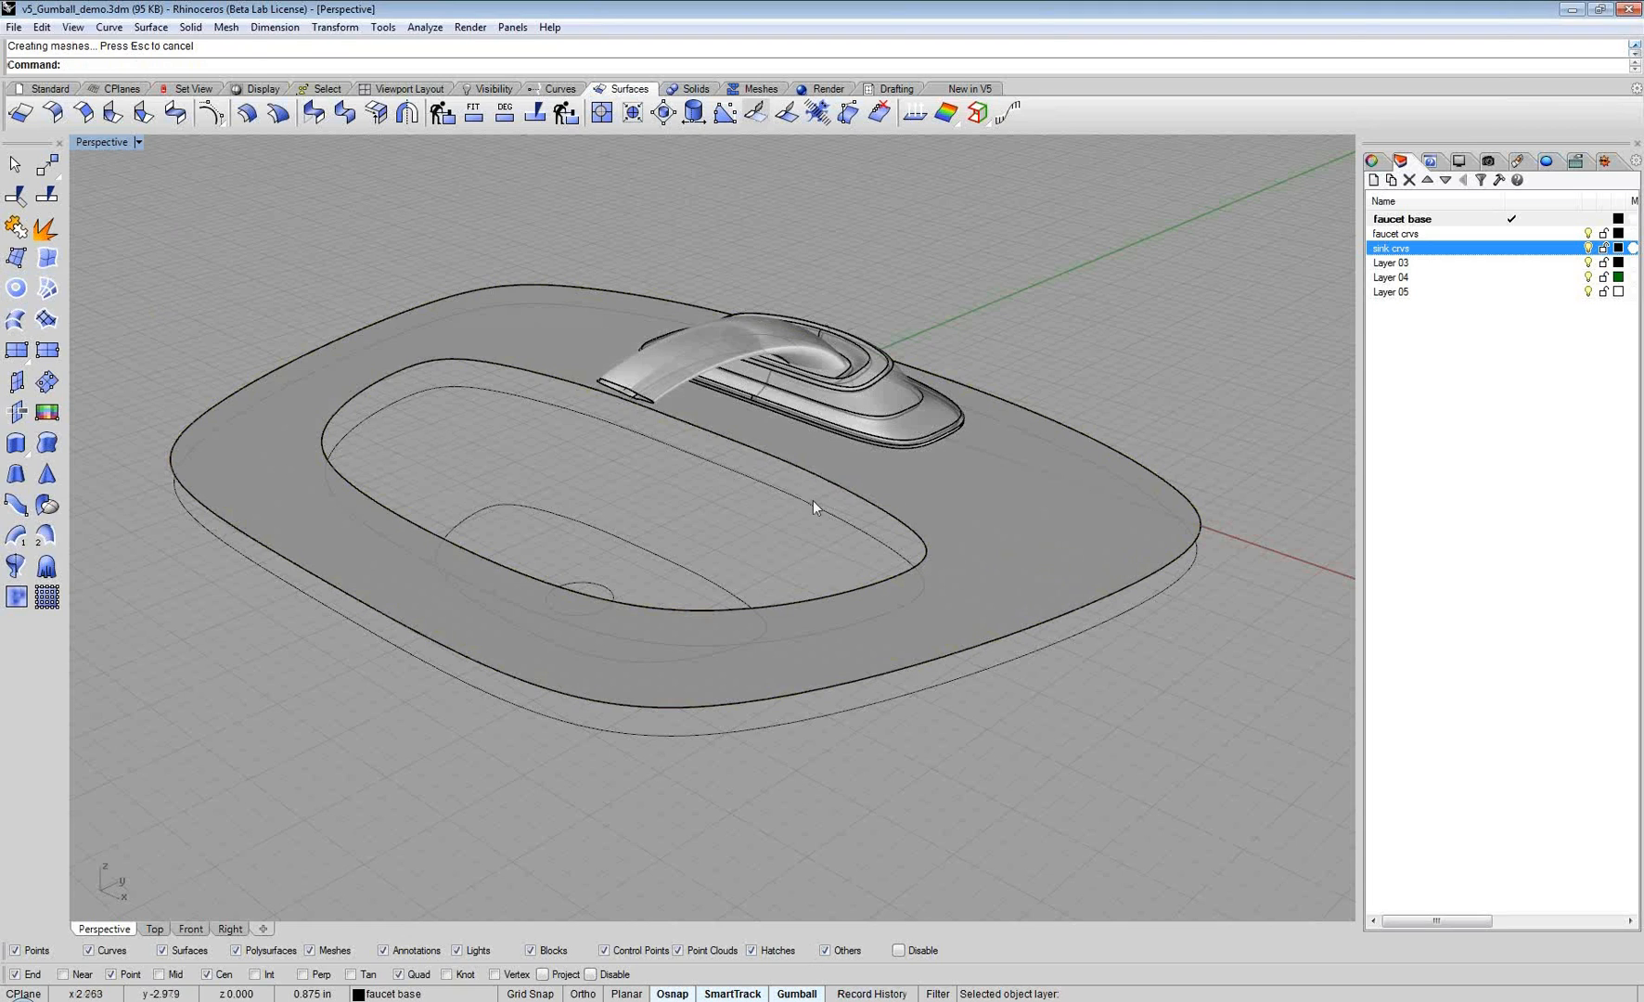
Step: With history recording on, loft the upper basin opening, the matching curve below it and the basin floor outline, accepting the seam points
left_click(879, 993)
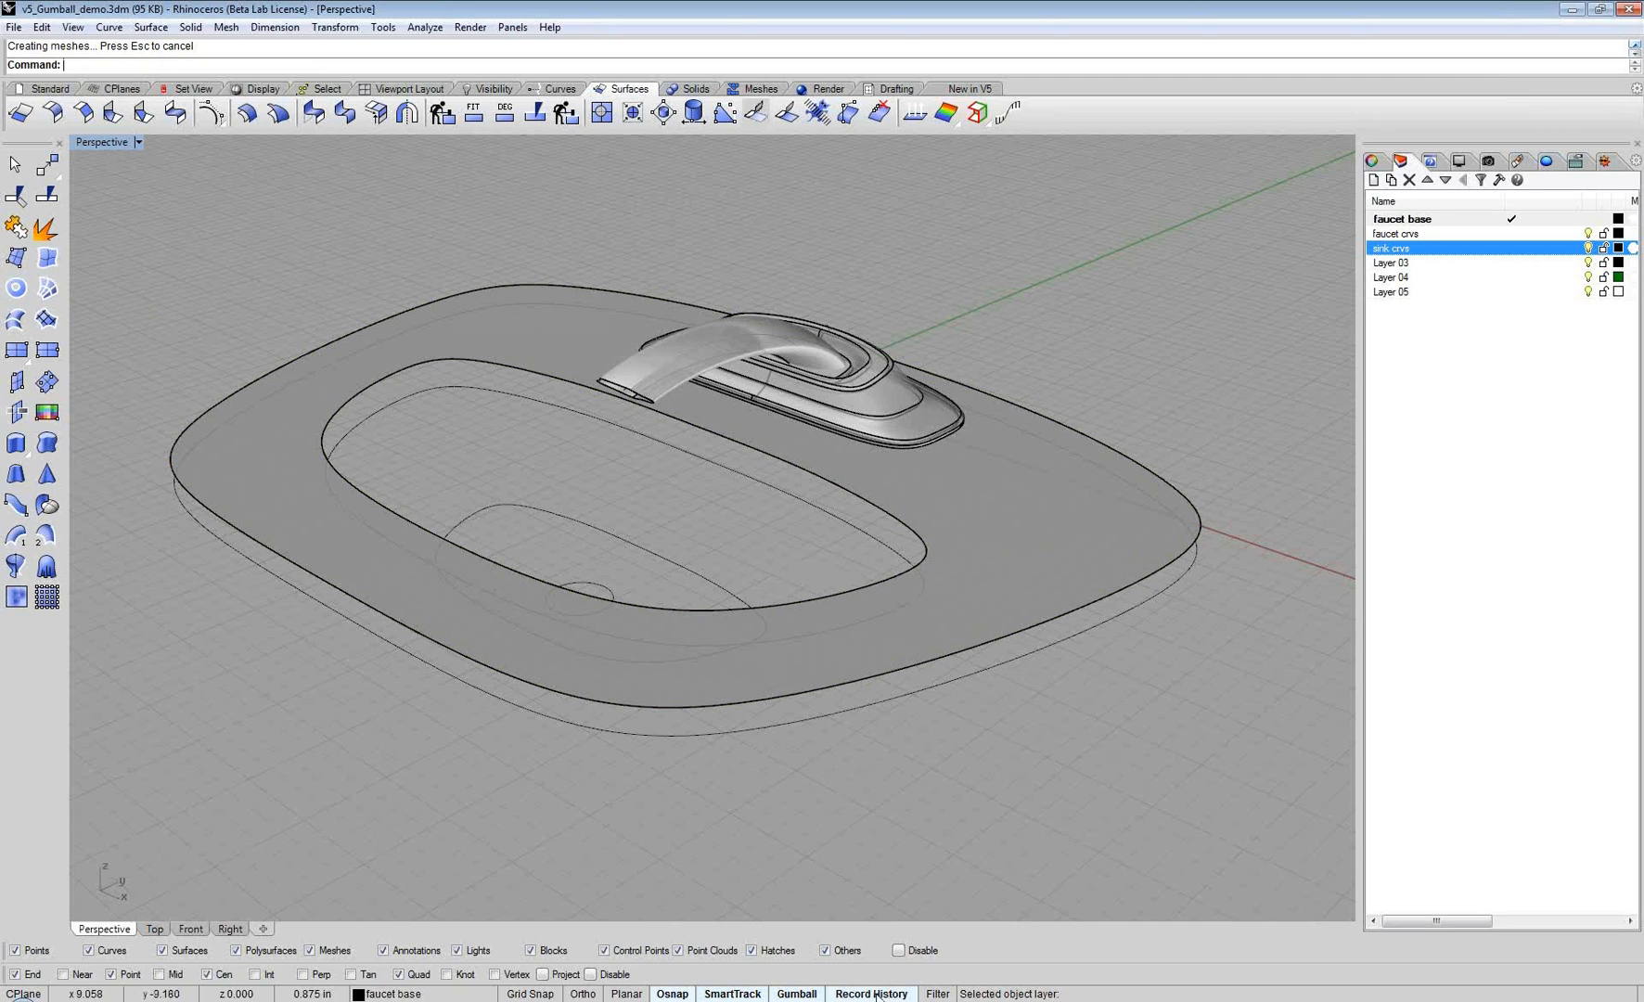
left_click(16, 321)
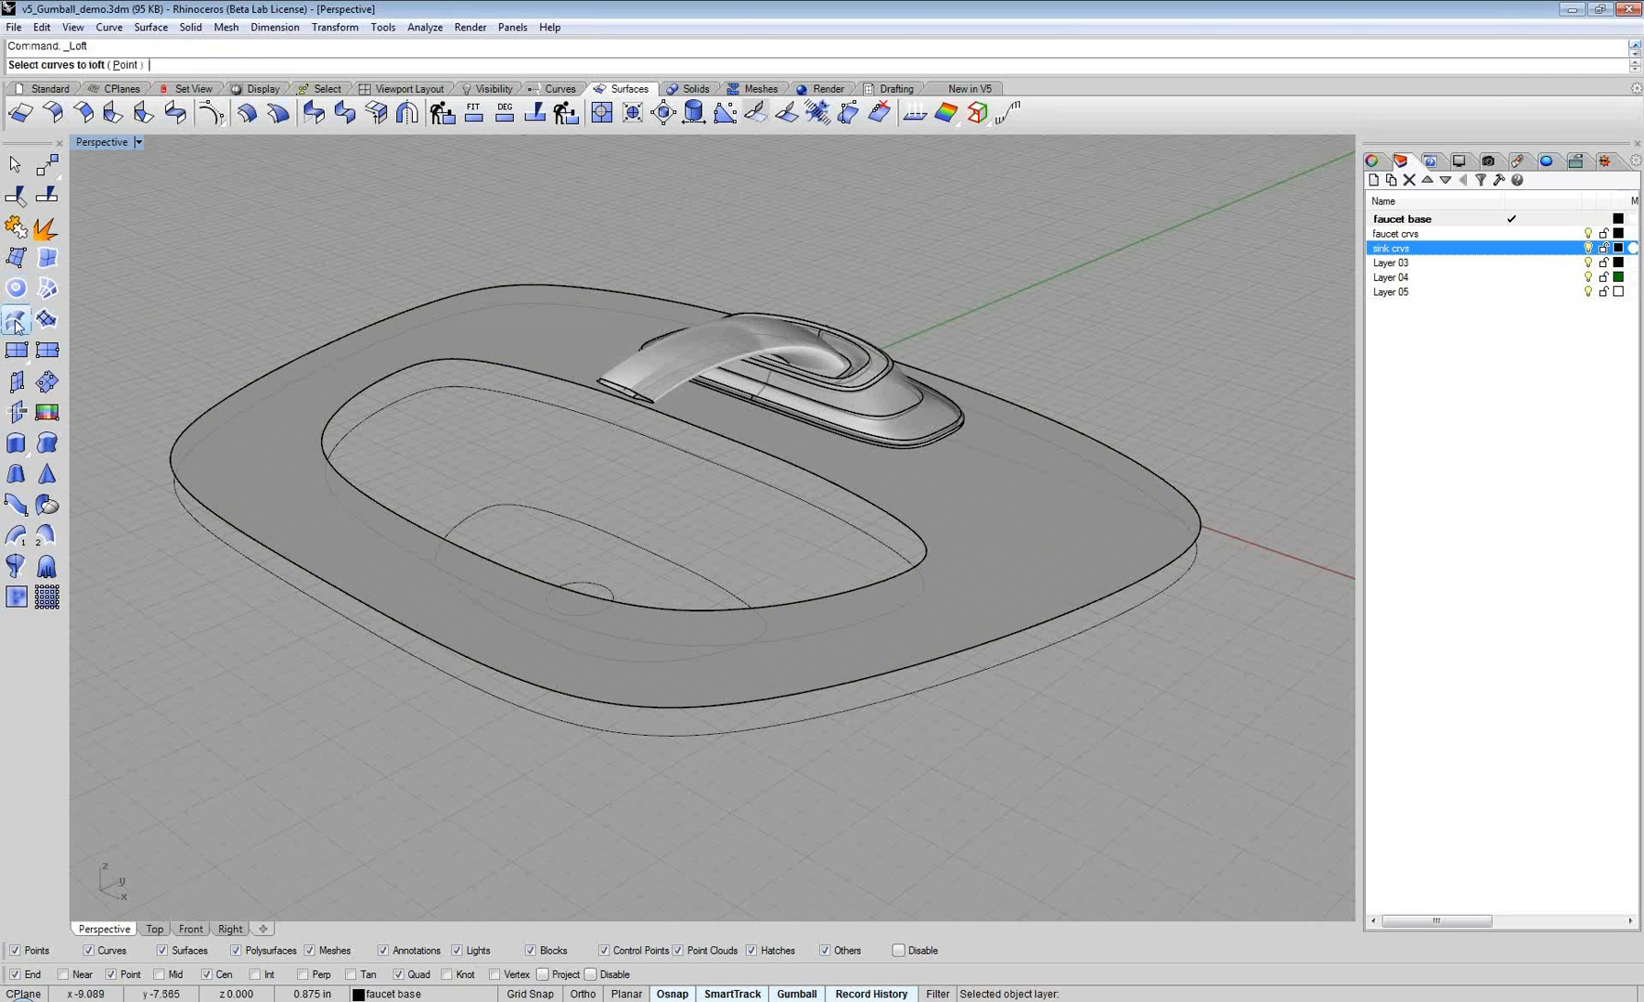
left_click(466, 360)
left_click(472, 389)
left_click(508, 504)
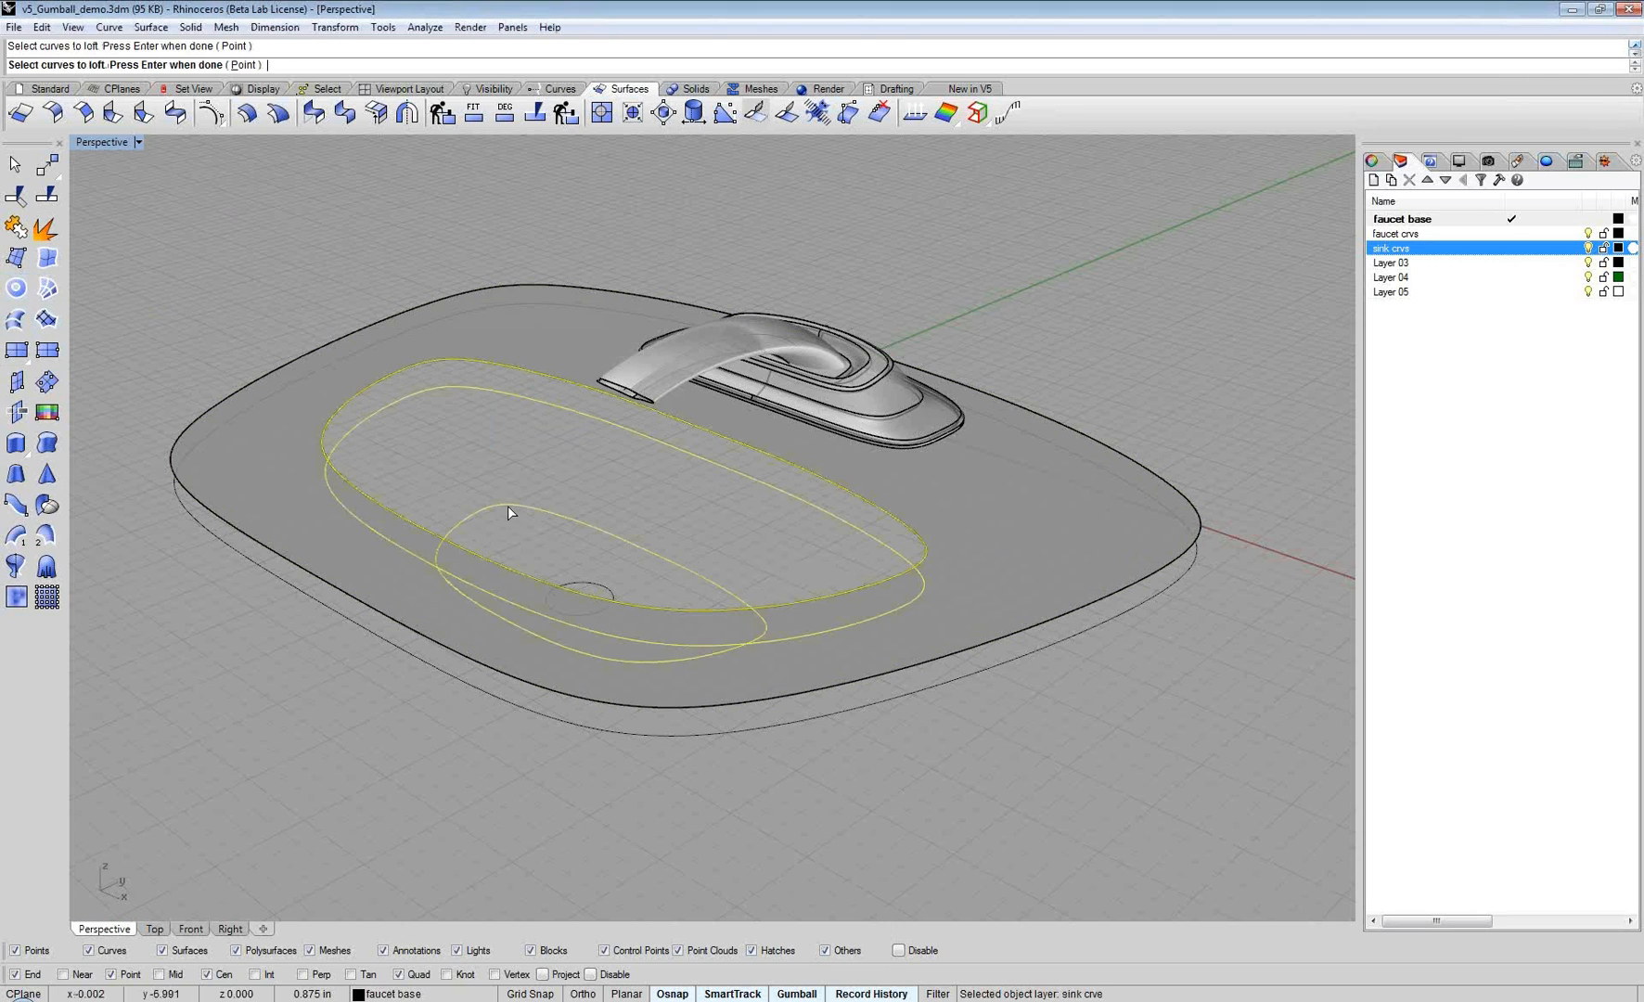
key("Return")
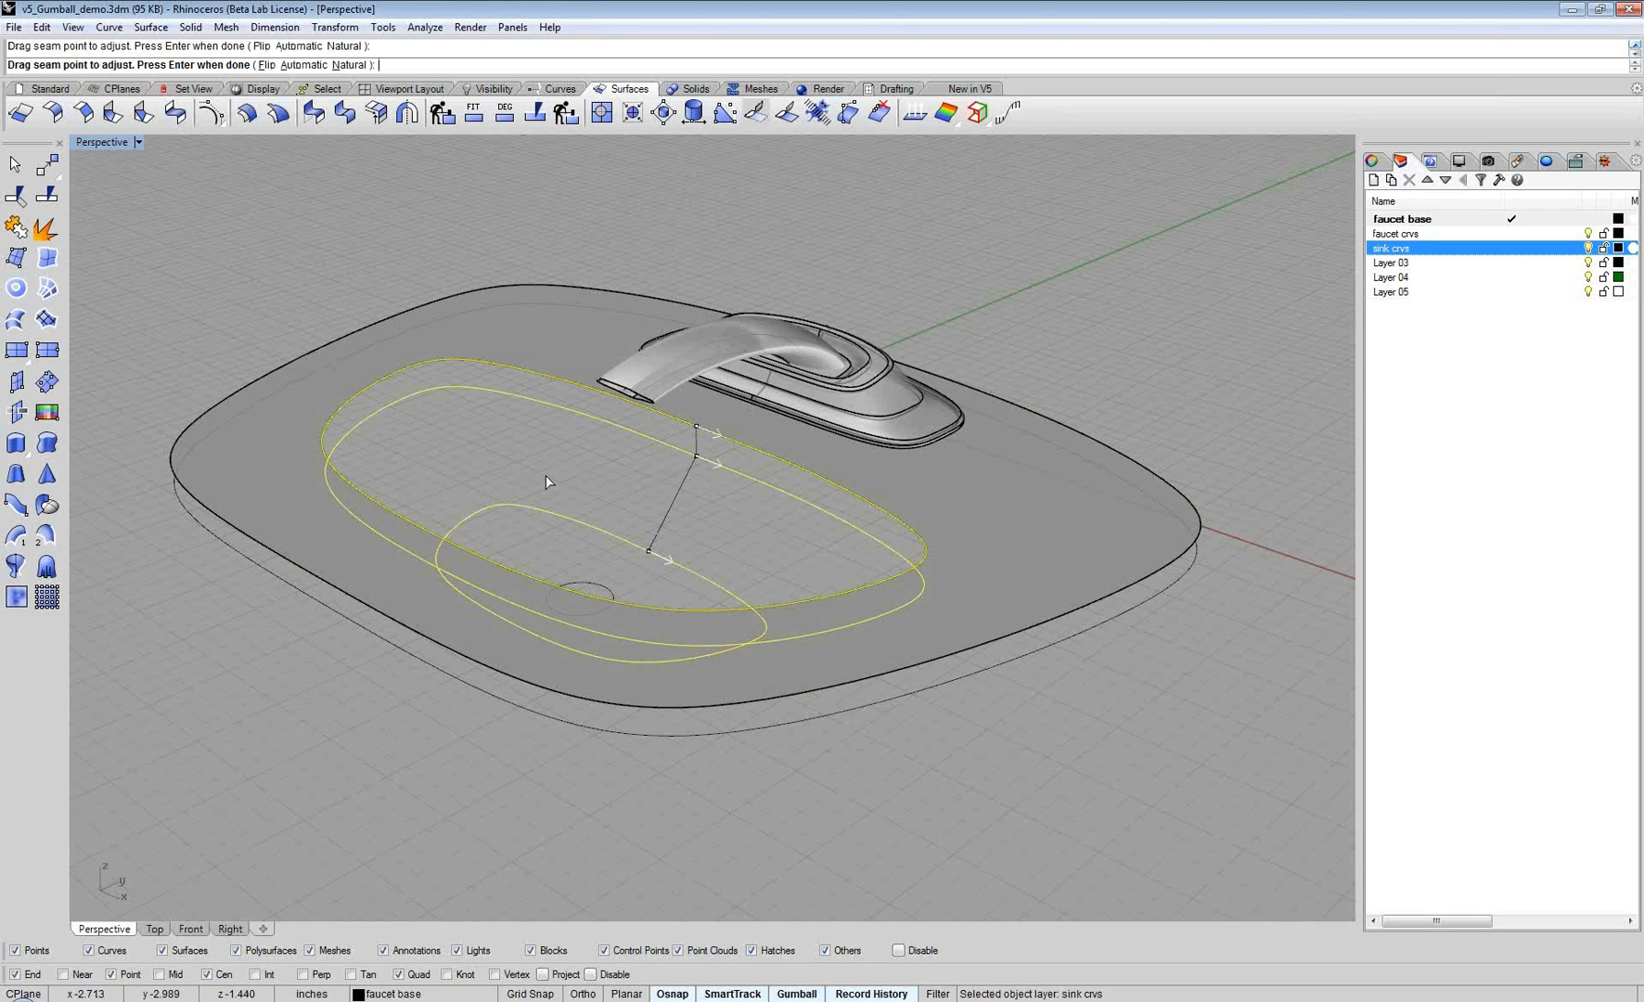
key("Return")
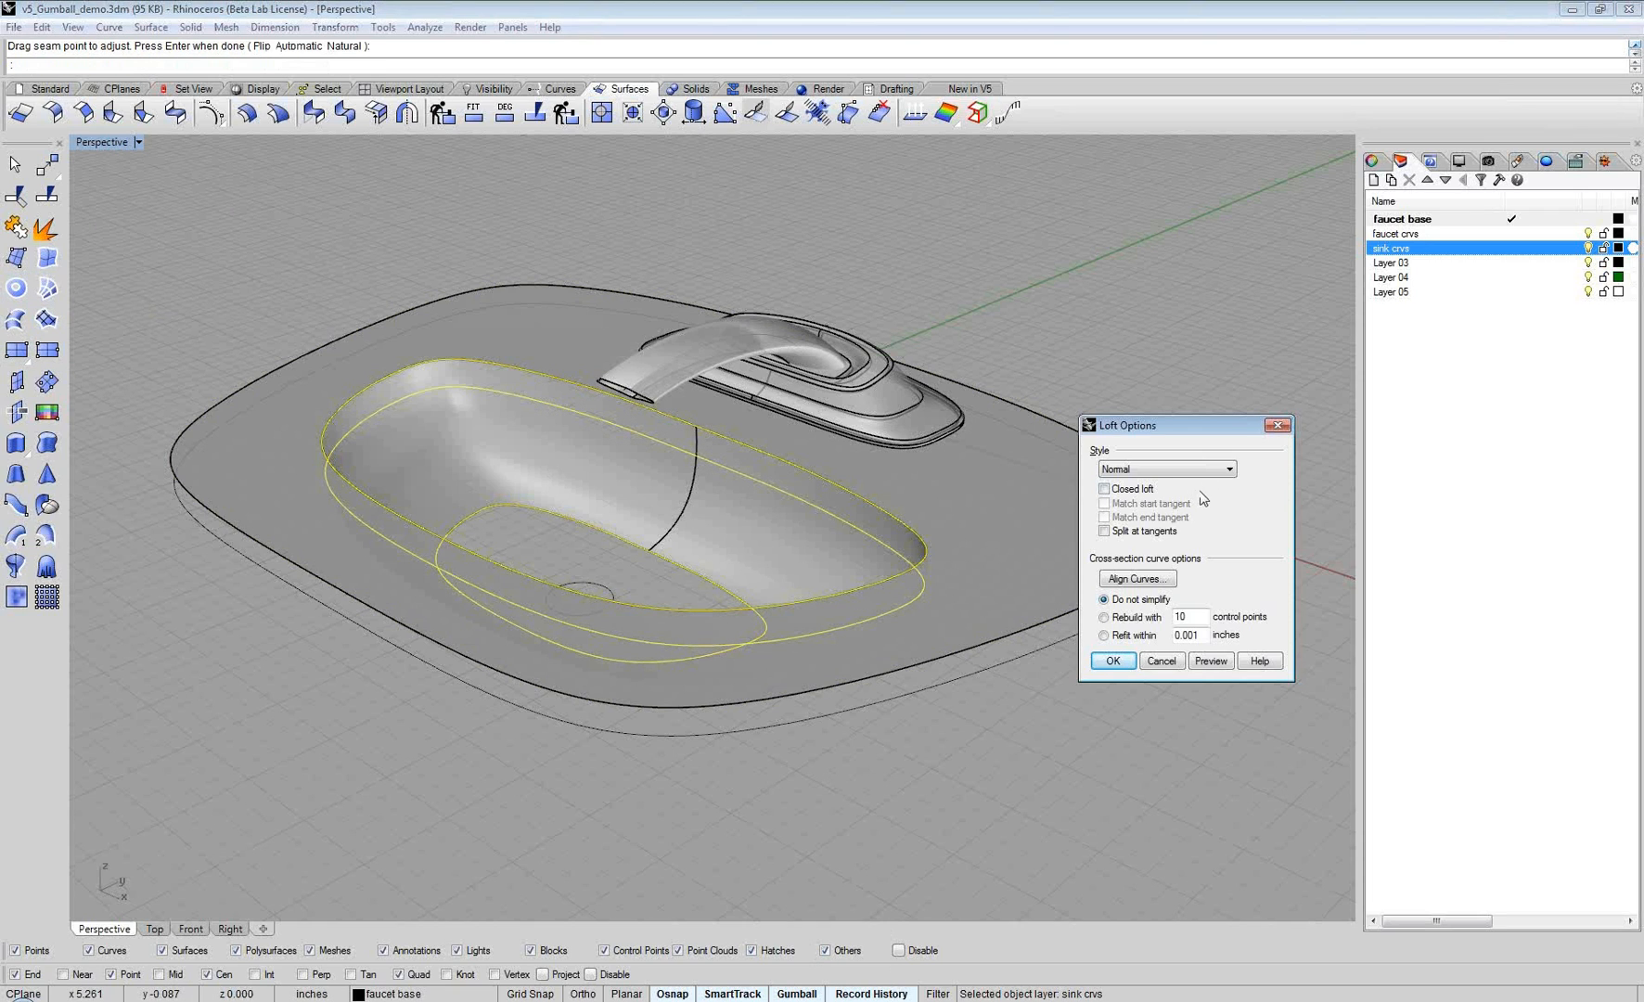
Step: Set the basin loft's style to Loose, preview its wall in side profile and create the surface
left_click(1201, 470)
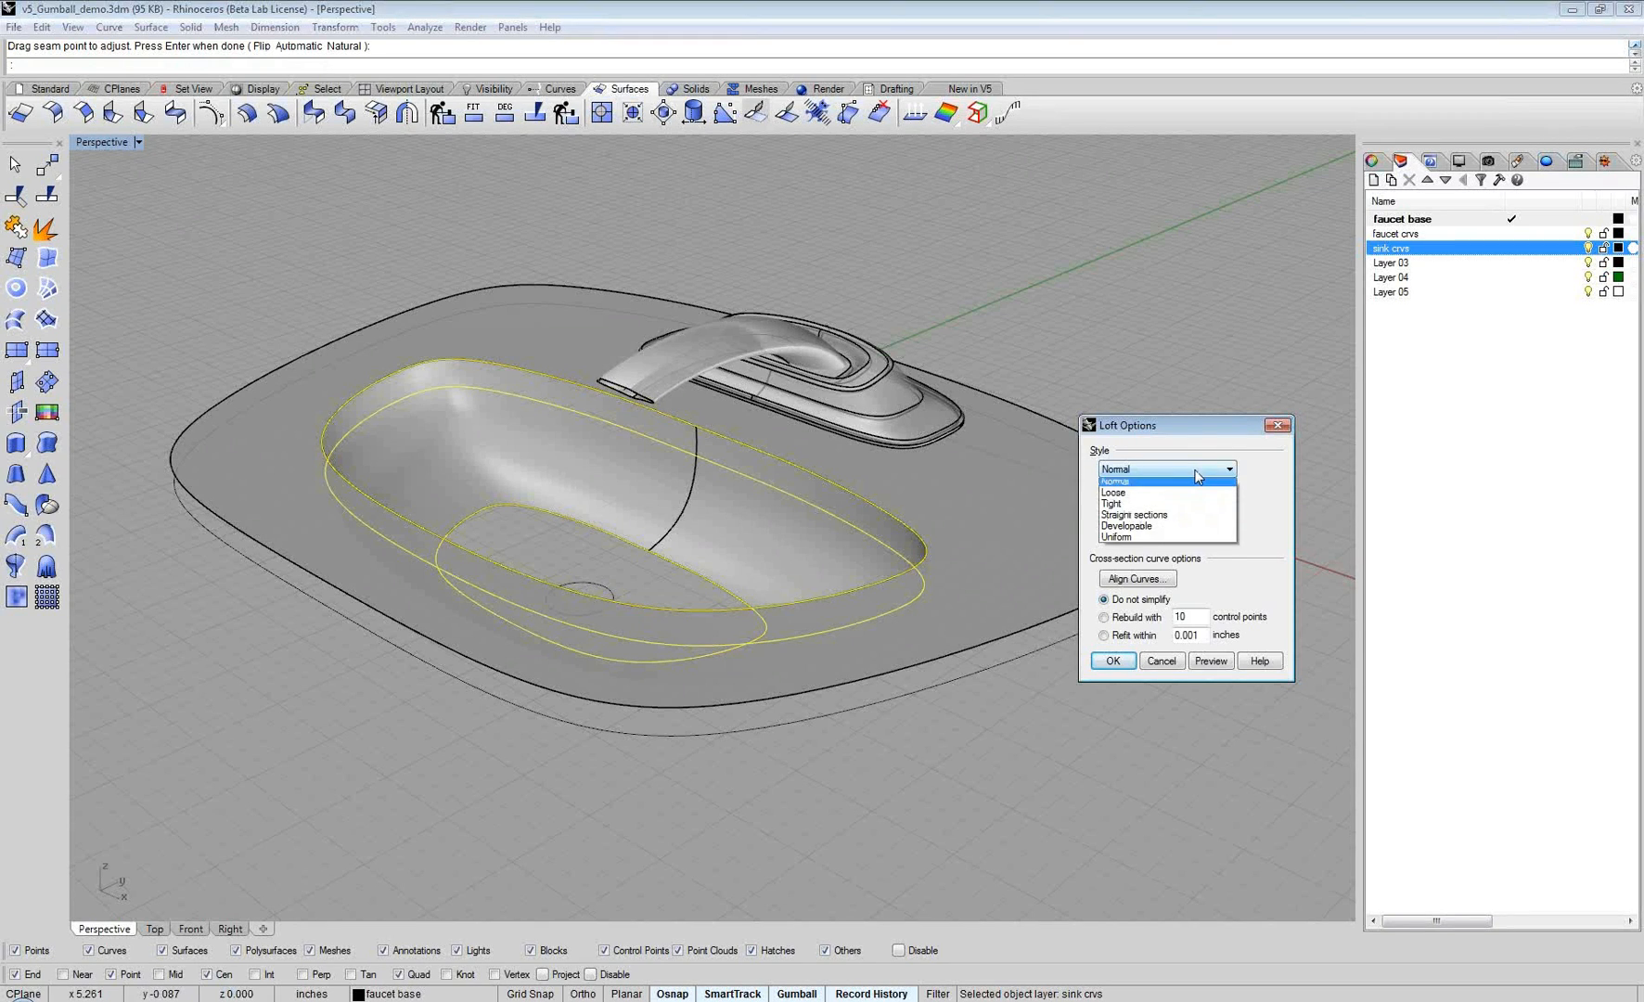
left_click(1177, 505)
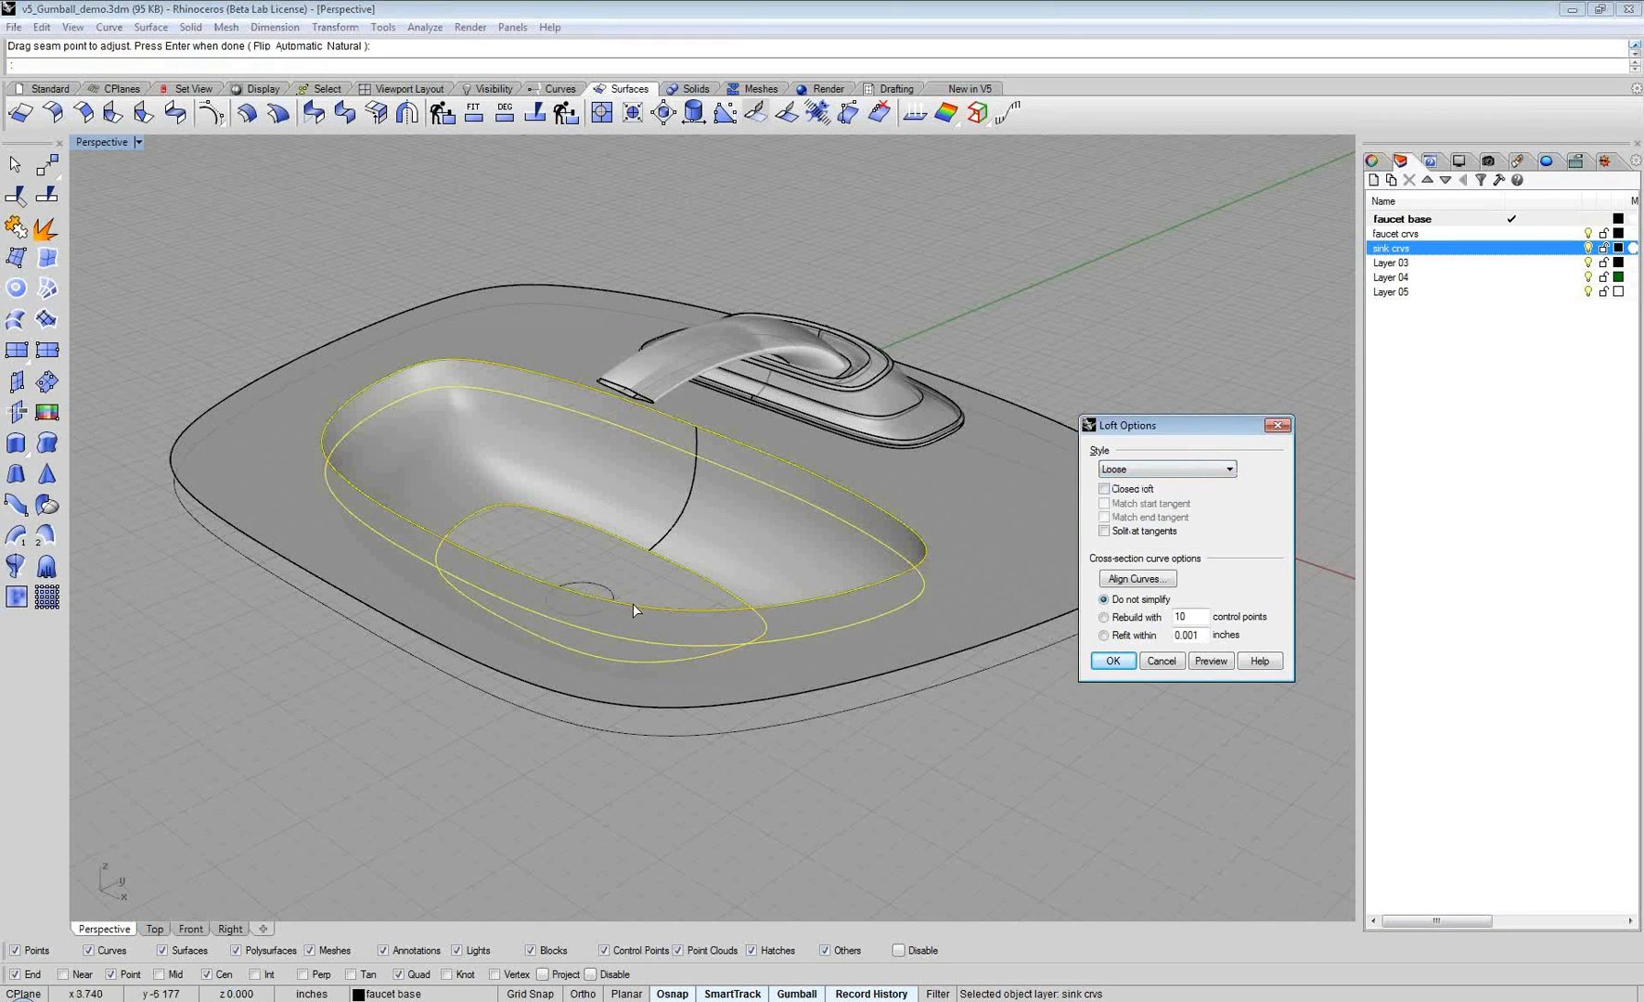
left_click(1210, 660)
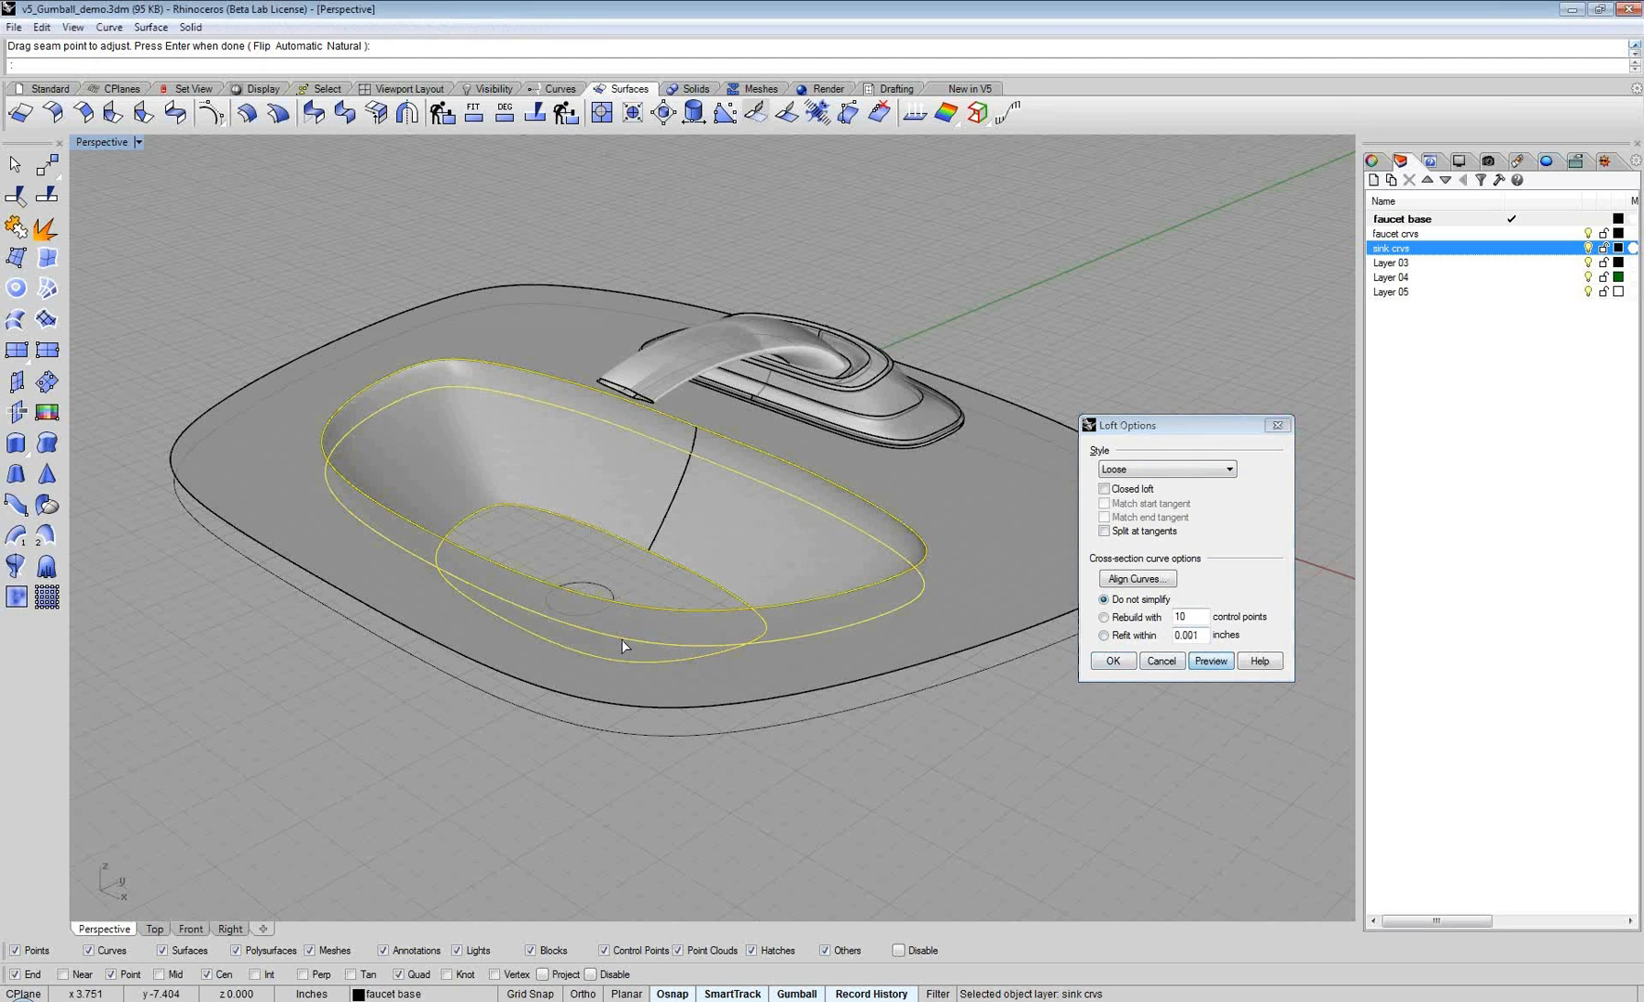
right_click_drag(622, 640, 399, 395)
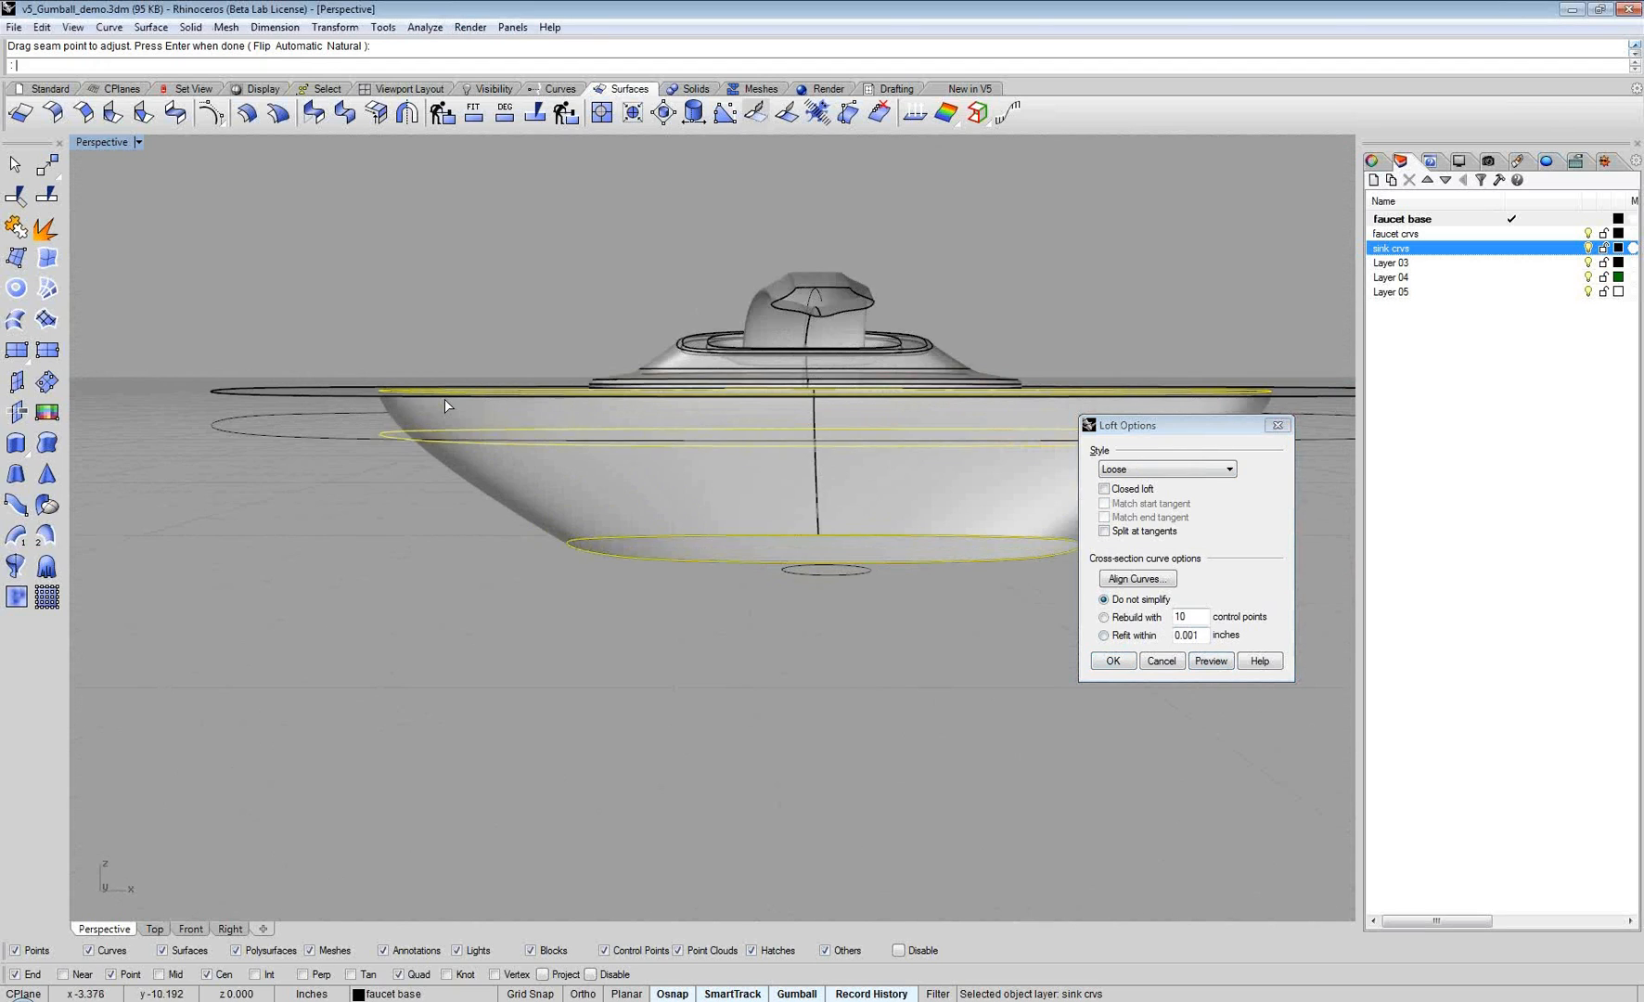
scroll(399, 394, "up", 1)
scroll(399, 394, "up", 1)
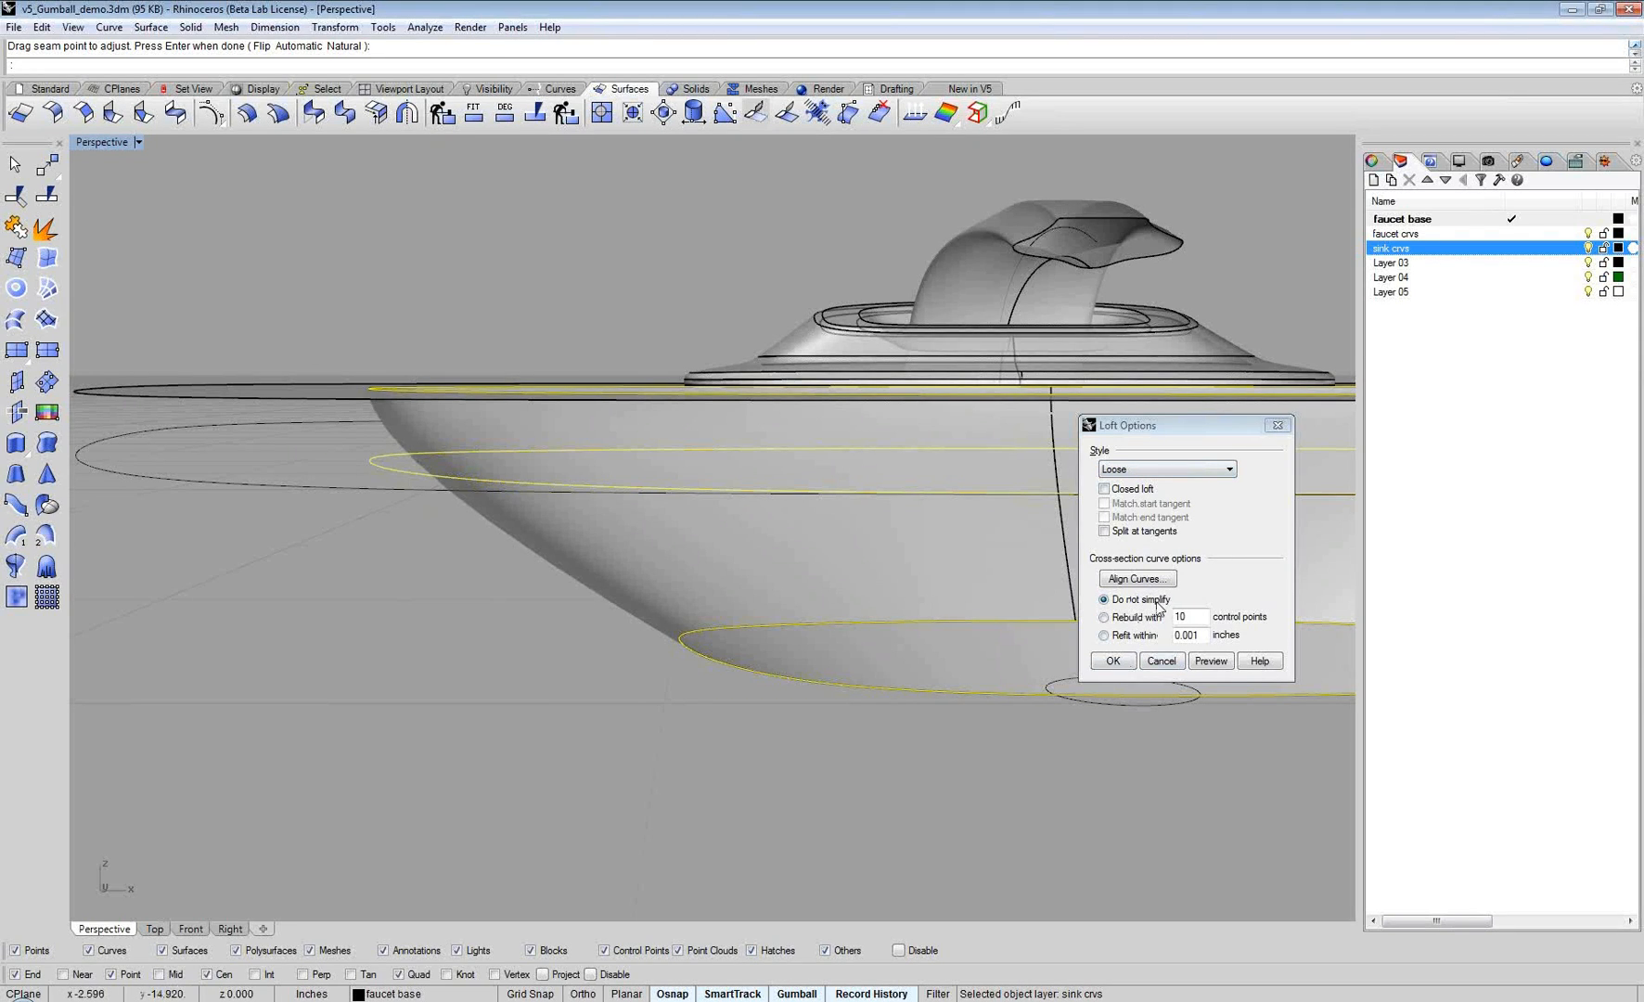
left_click(1128, 663)
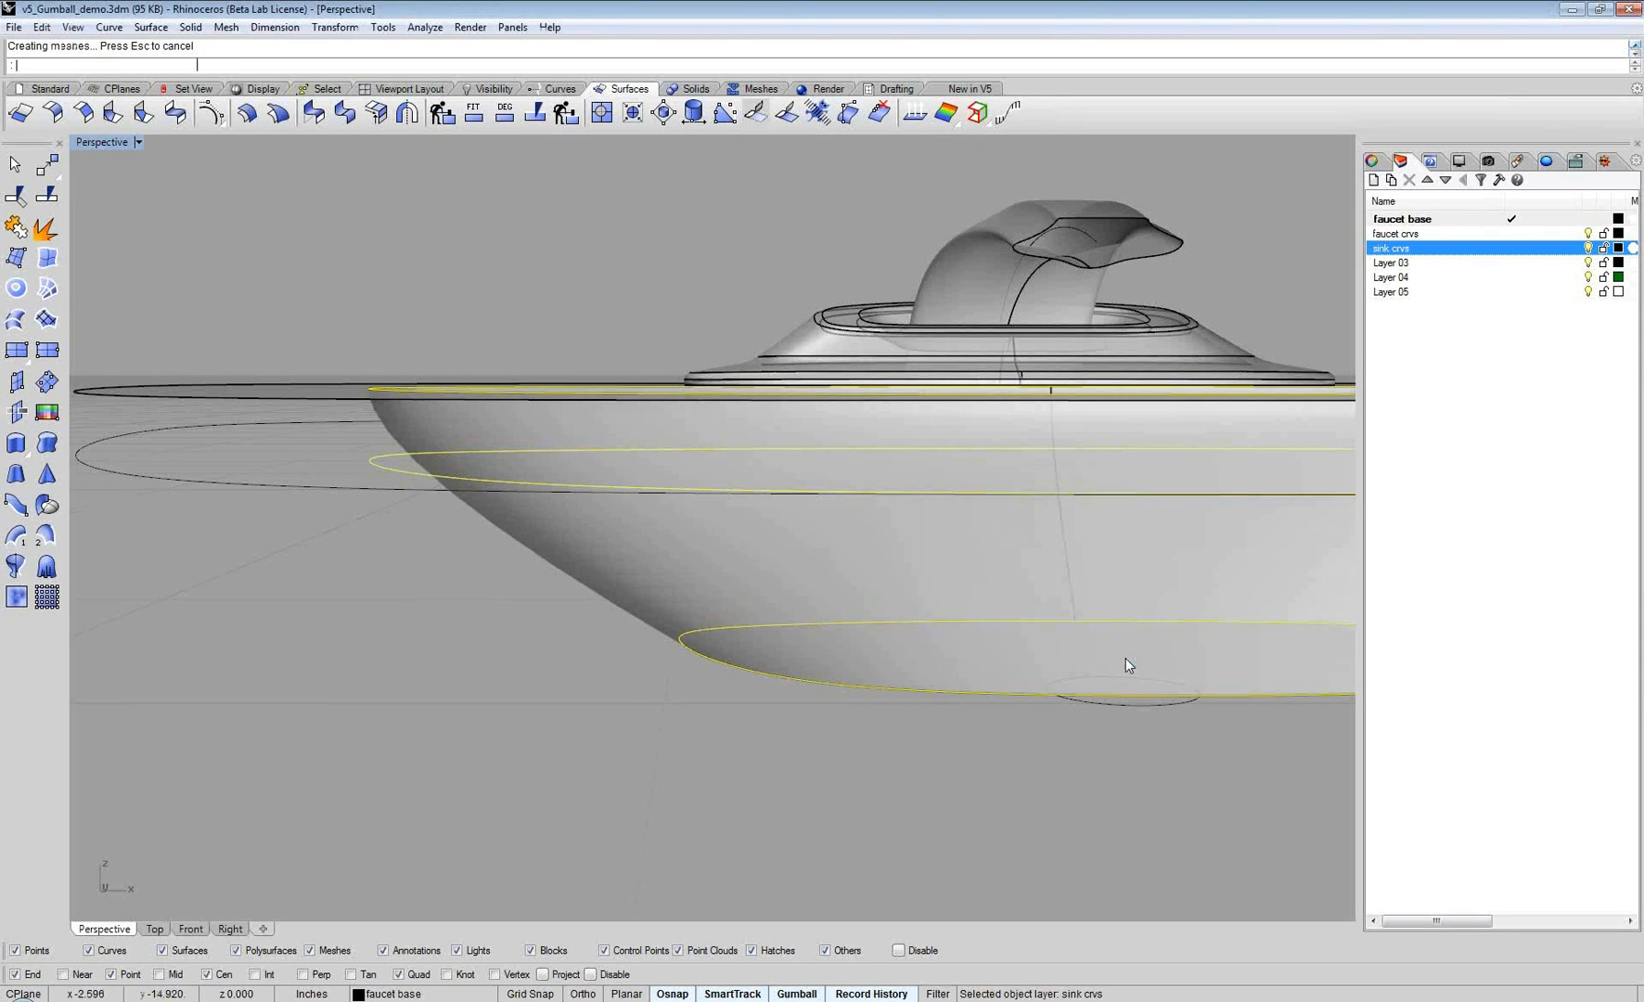
Step: Select the upper basin opening curve and the matching curve below it, and turn on their control points
right_click_drag(906, 551, 770, 504)
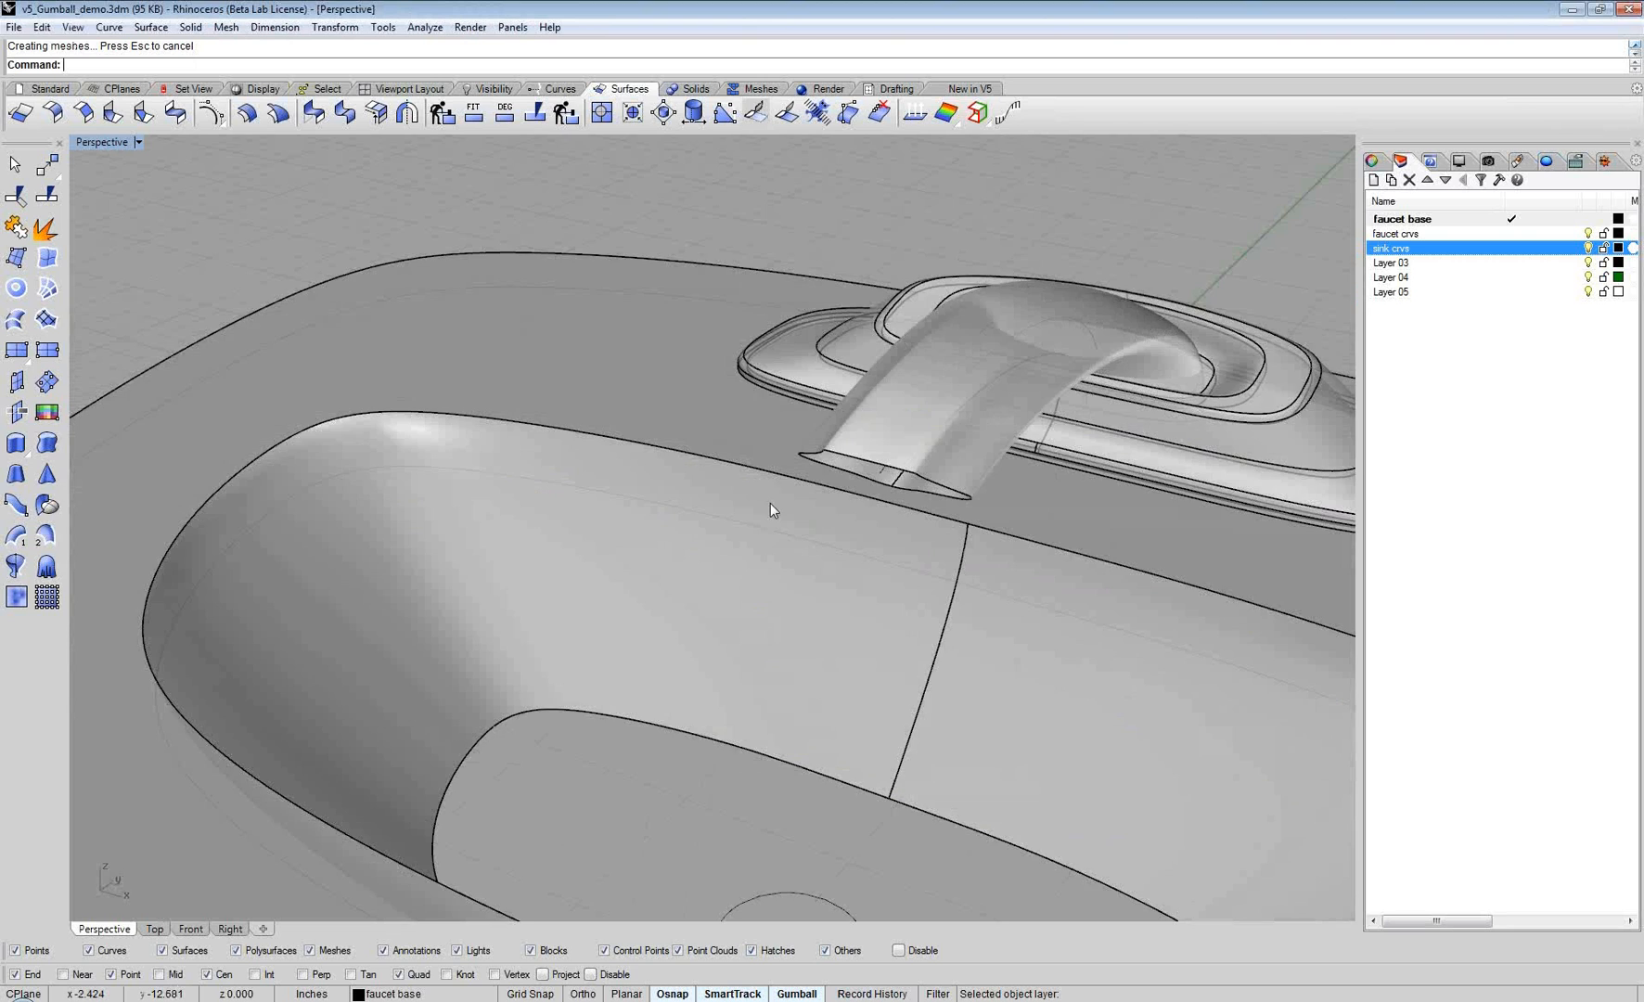
scroll(770, 504, "down", 3)
right_click_drag(761, 616, 523, 395, "shift")
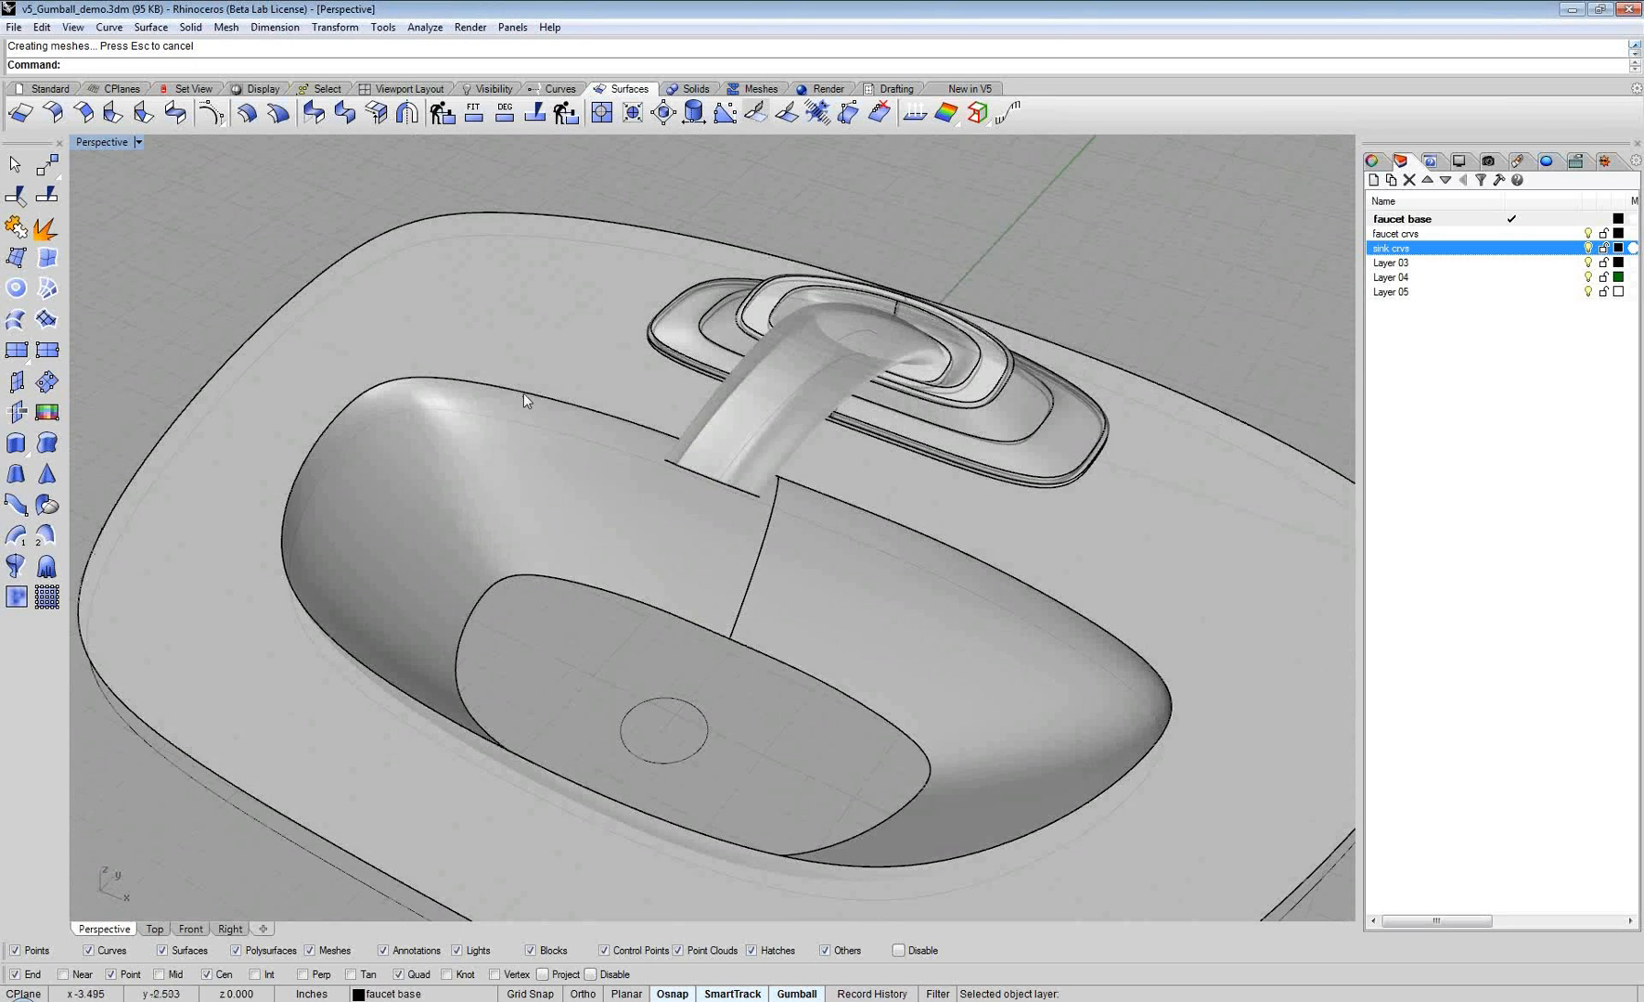
left_click(524, 395)
right_click(524, 395)
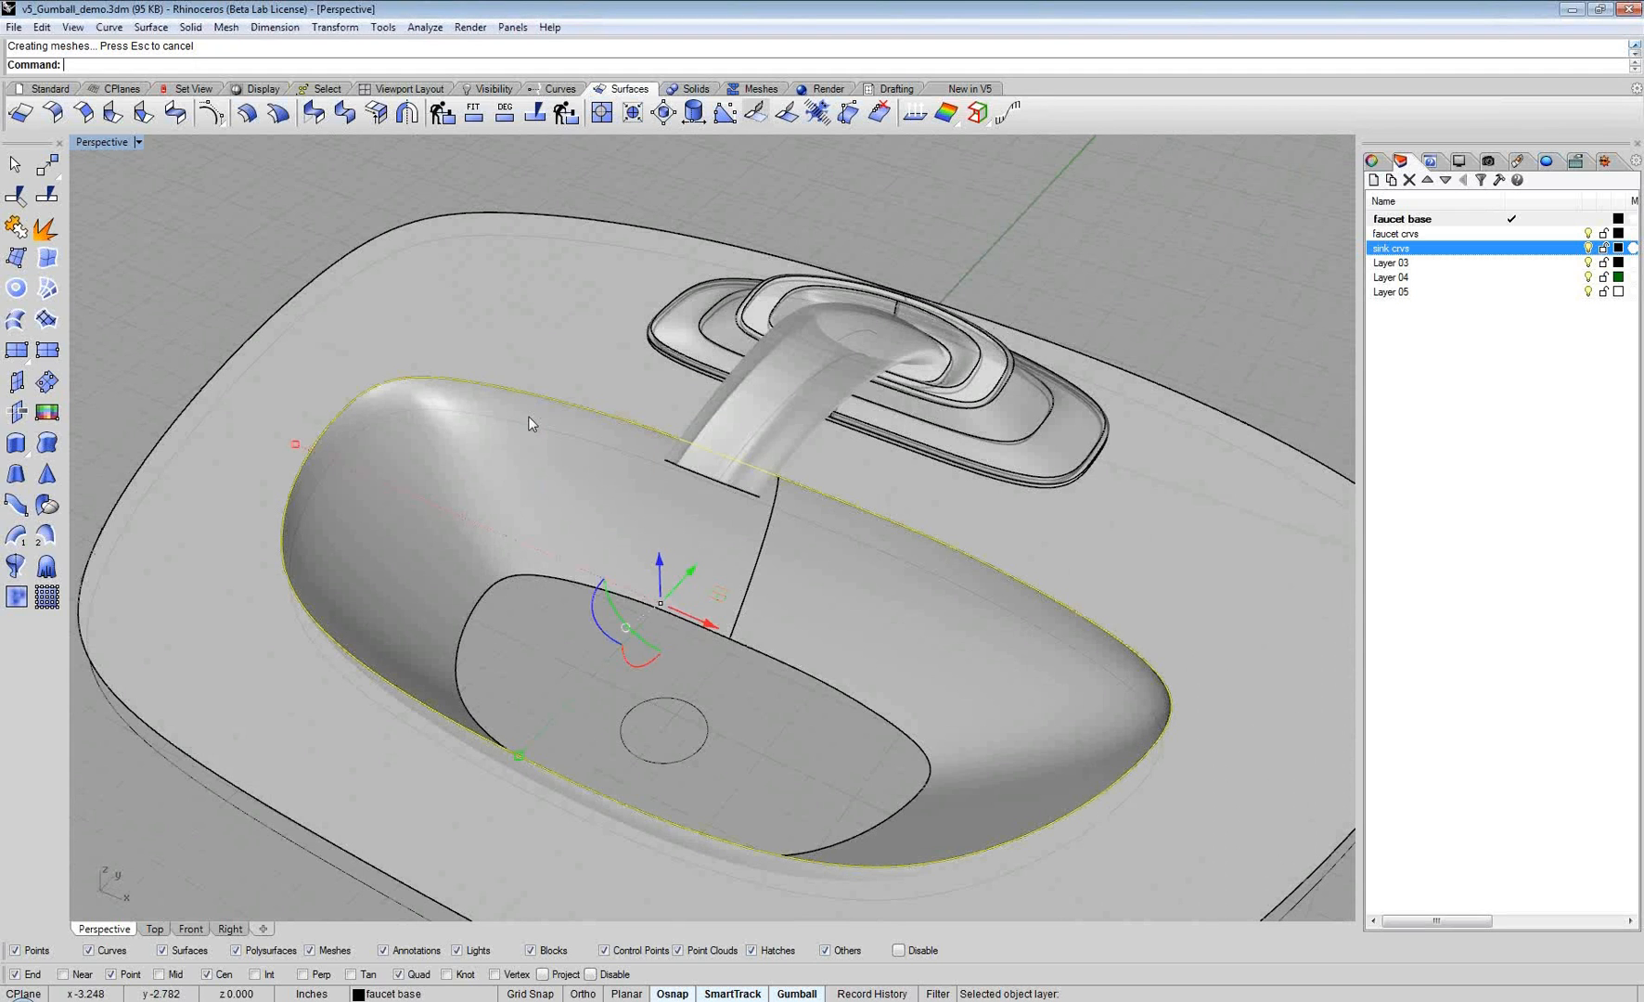
mouse_move(528, 423)
right_mouse_down()
mouse_move(628, 415)
mouse_move(540, 401)
right_mouse_up()
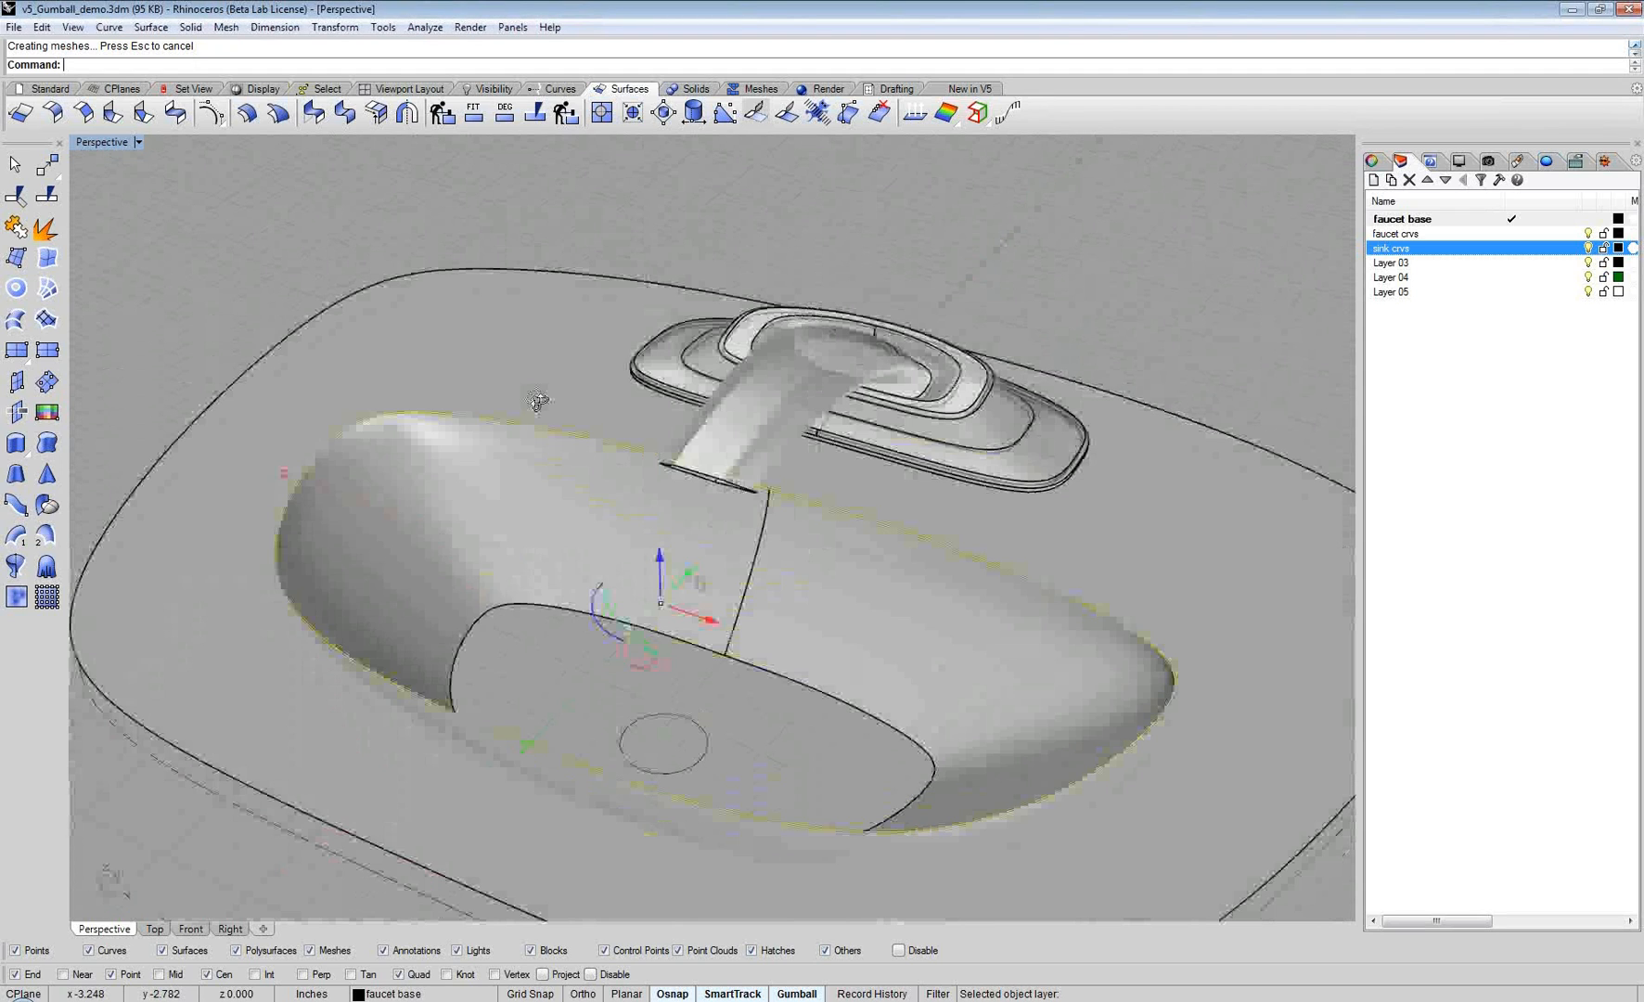
left_click_drag(506, 459, 498, 492)
key("F10")
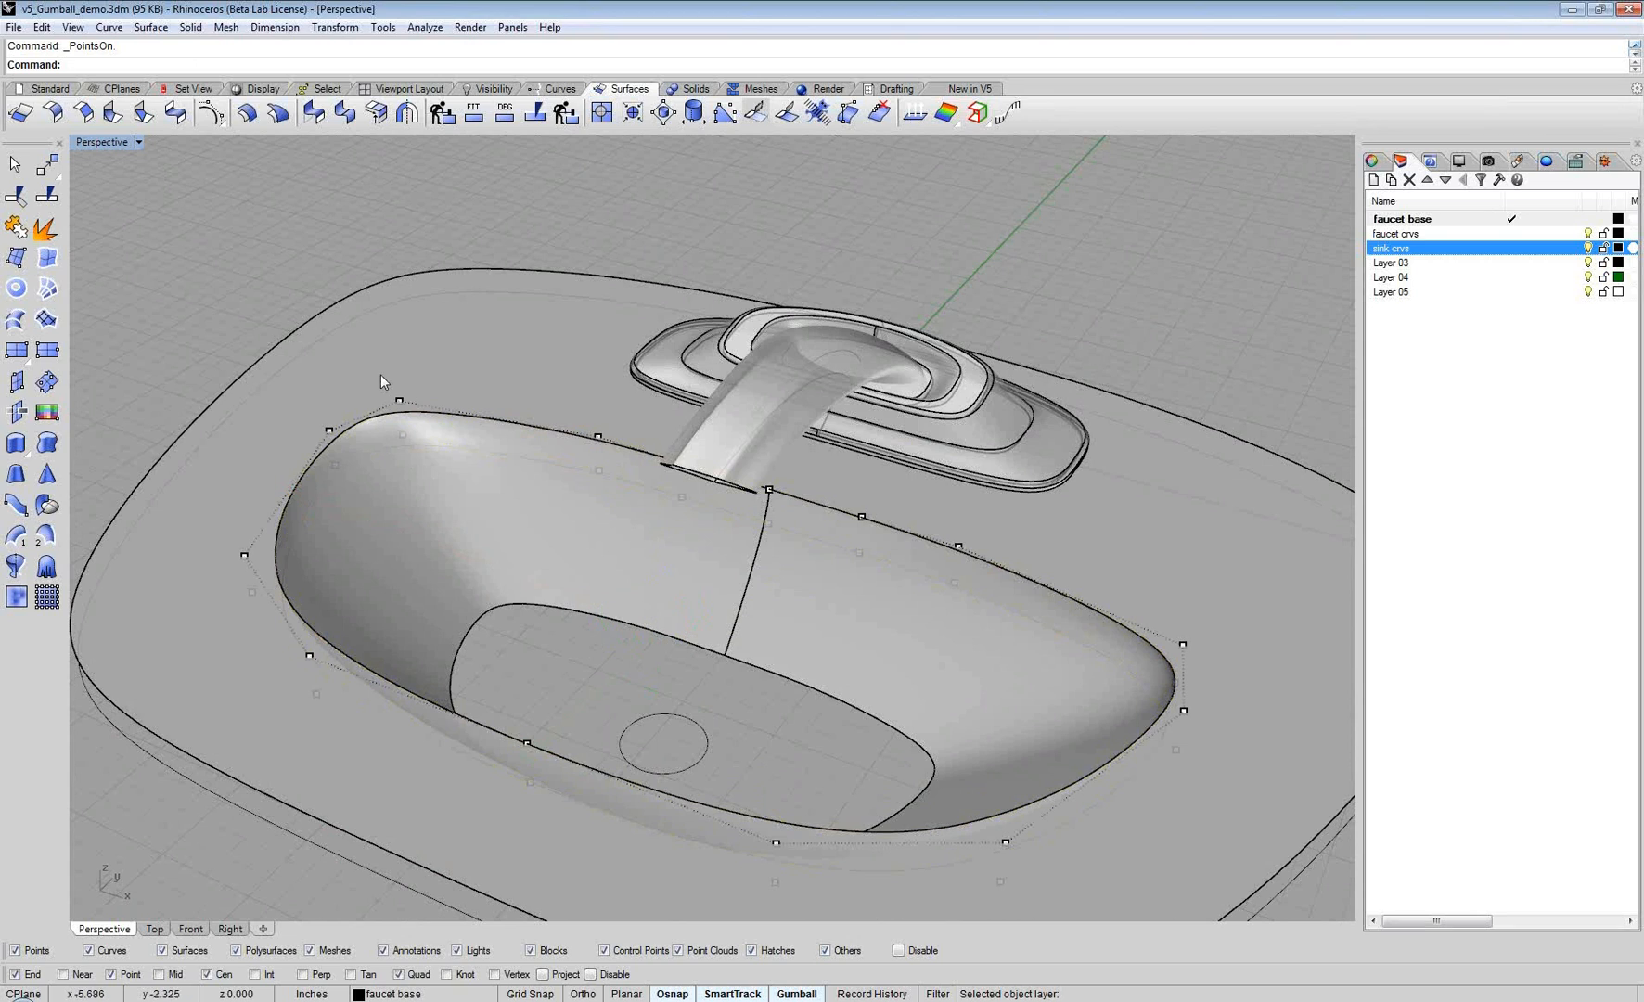
Step: Limit the selection filter to control points and select the paired corner points at both ends of the basin's faucet side
right_click(624, 951)
left_click_drag(380, 370, 467, 495)
right_click_drag(464, 499, 722, 438)
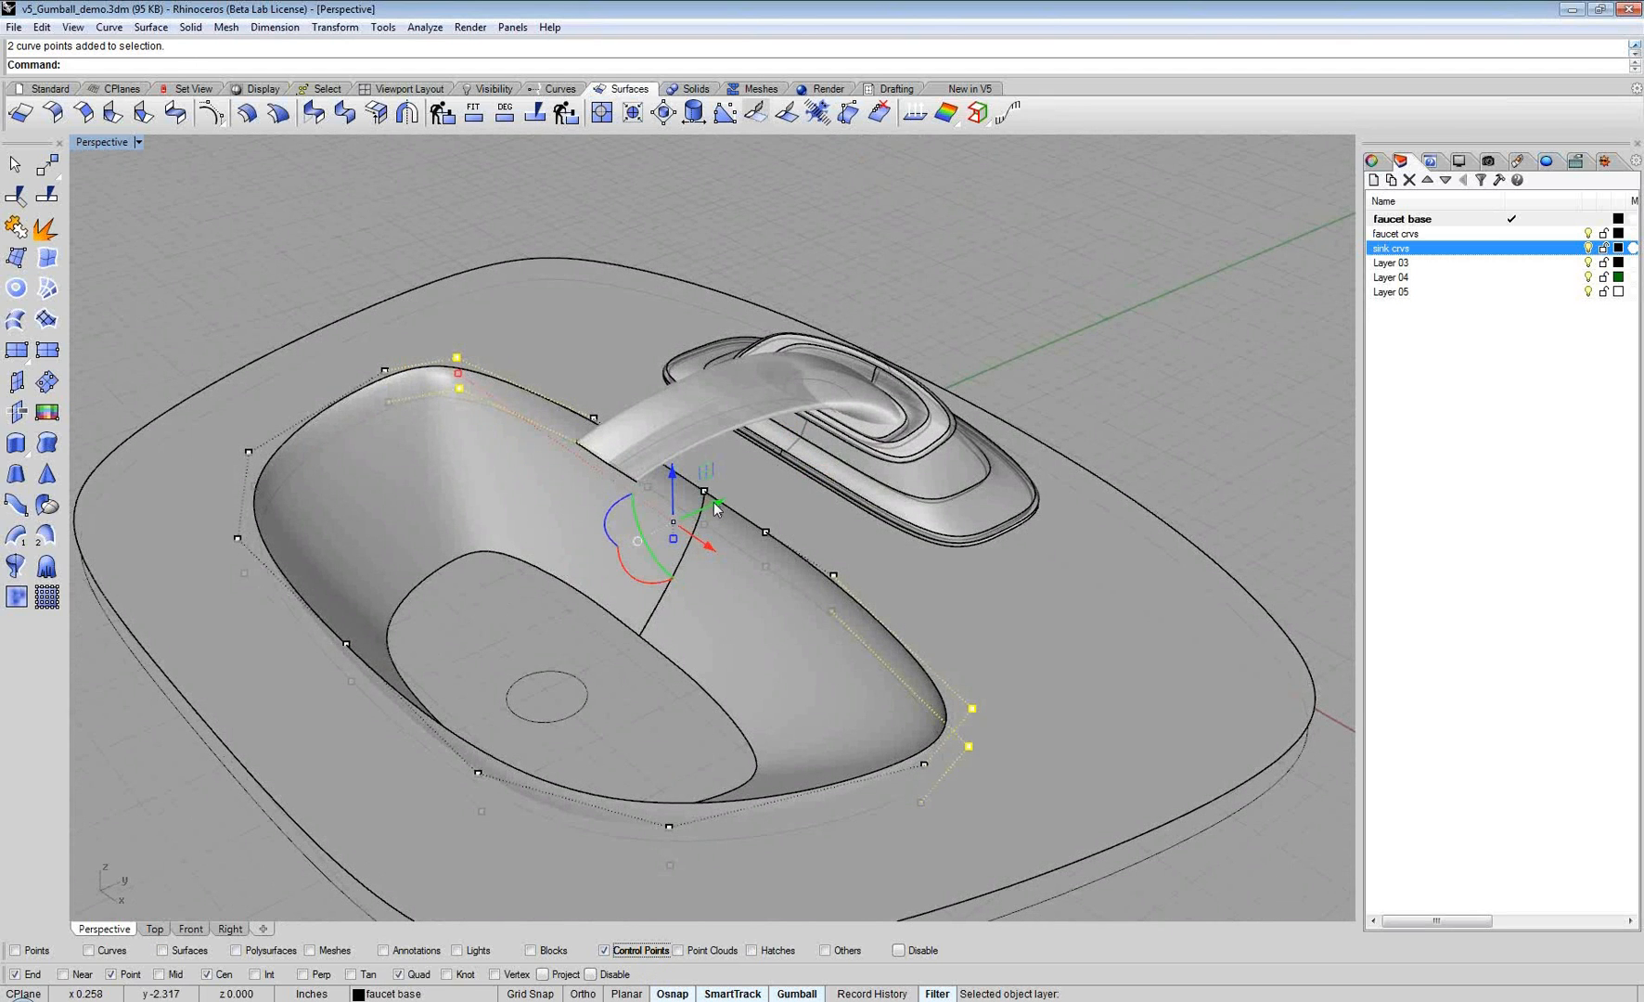
Step: Move the control points at the two back corners of the sink basin rim along Y towards the faucet side
left_click_drag(717, 509, 846, 456)
right_click_drag(694, 454, 749, 466)
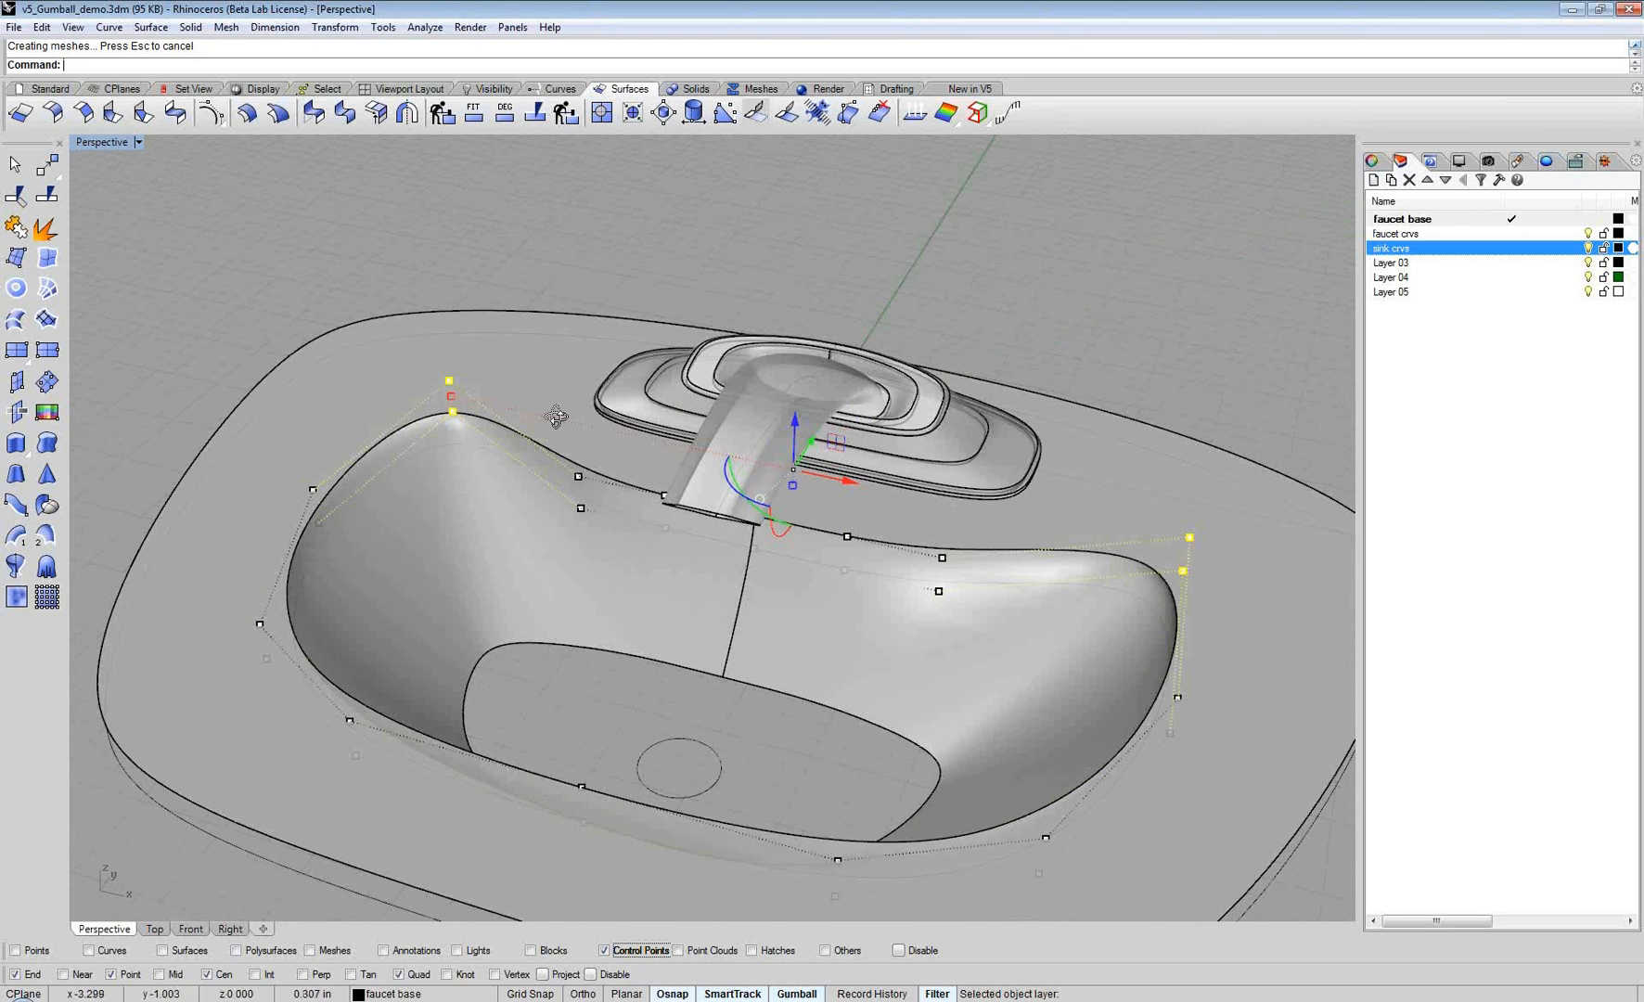
right_click_drag(556, 416, 621, 494)
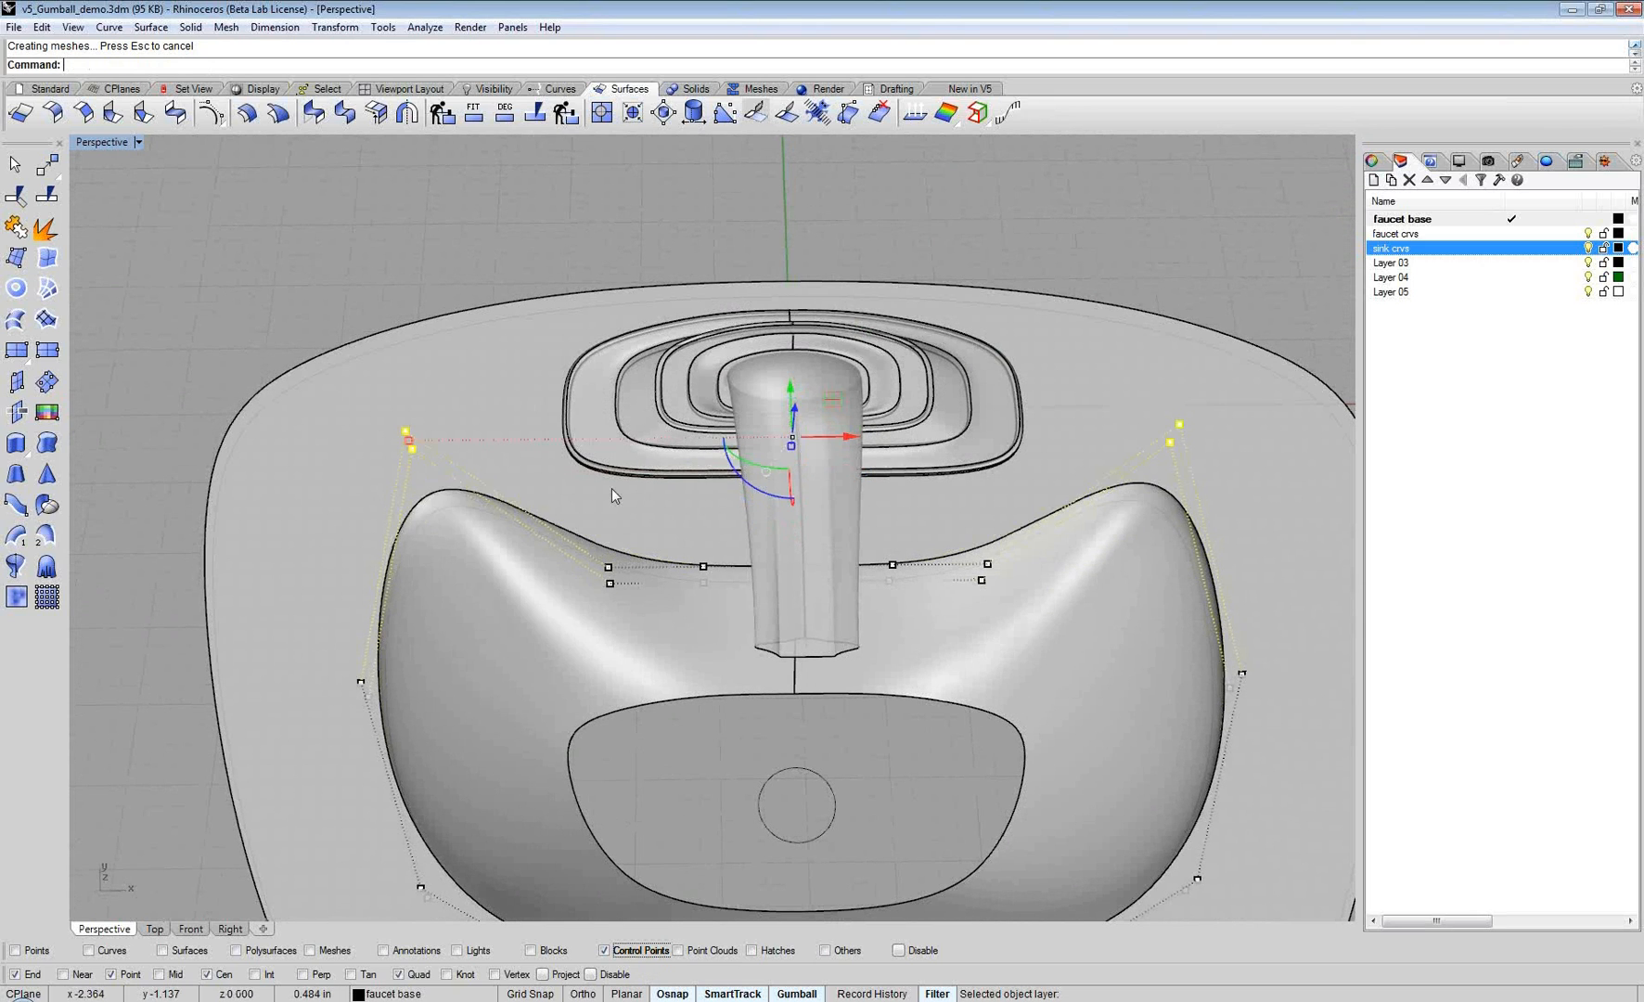
right_click_drag(612, 488, 843, 430)
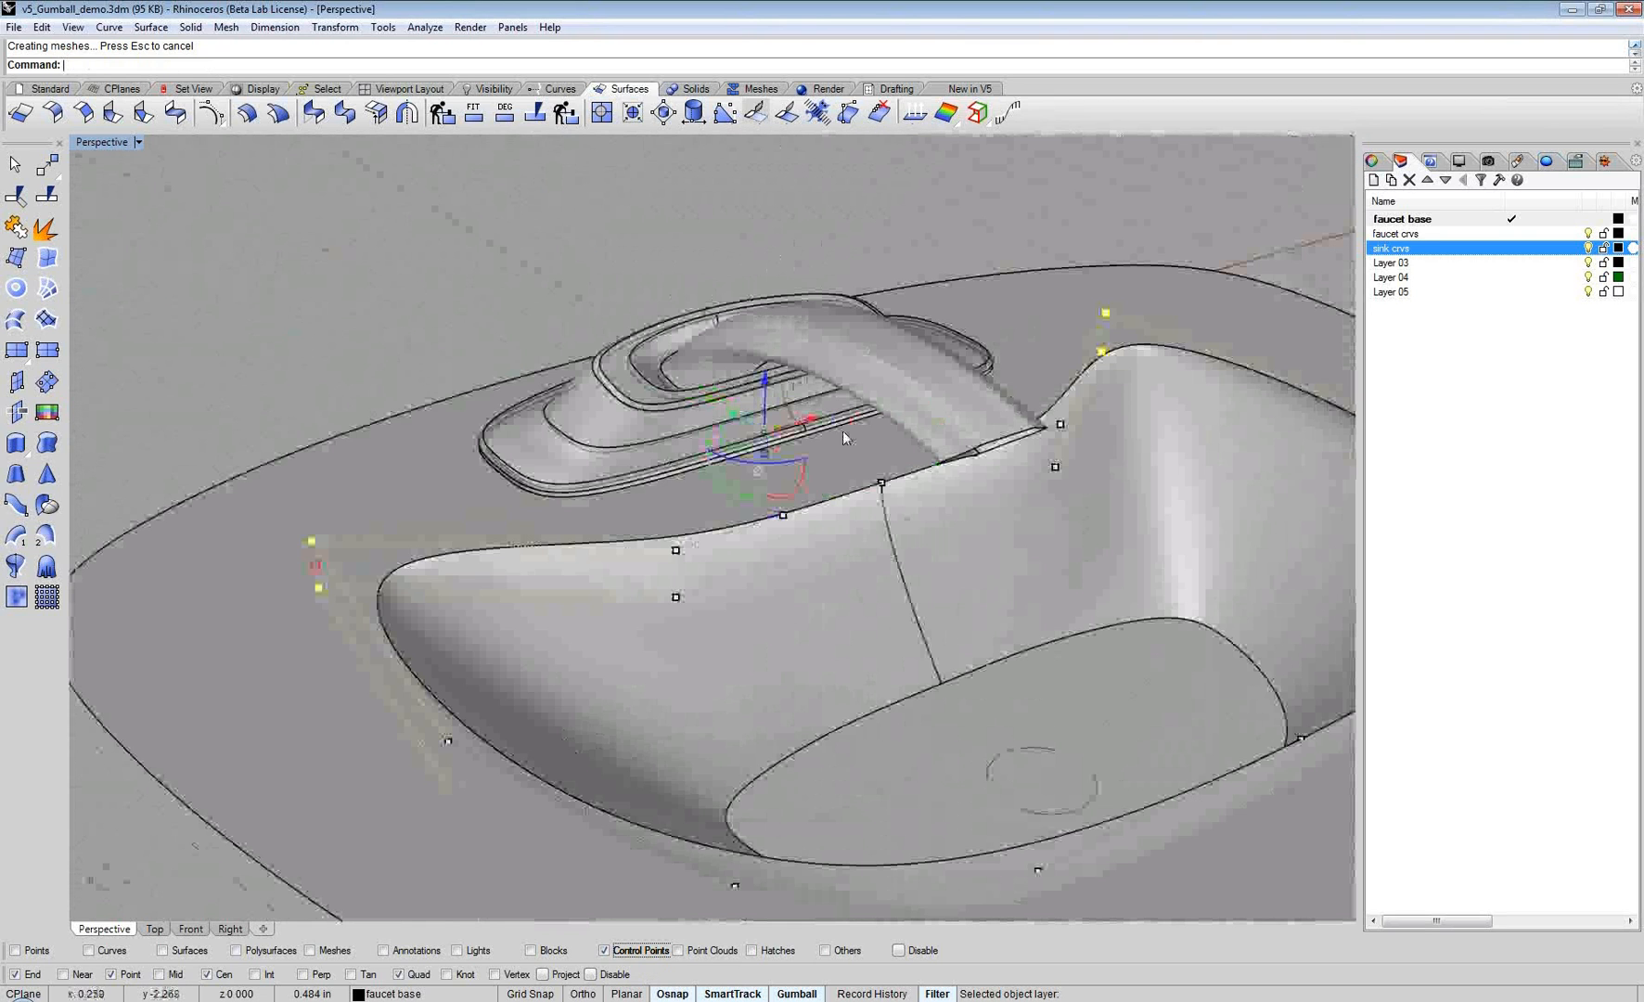
Step: Select the ten control points along the basin rim's back edge between the corners and adjust their position along Y near the faucet base
key("Home")
left_click_drag(500, 244, 1036, 577)
right_click_drag(1036, 577, 873, 495)
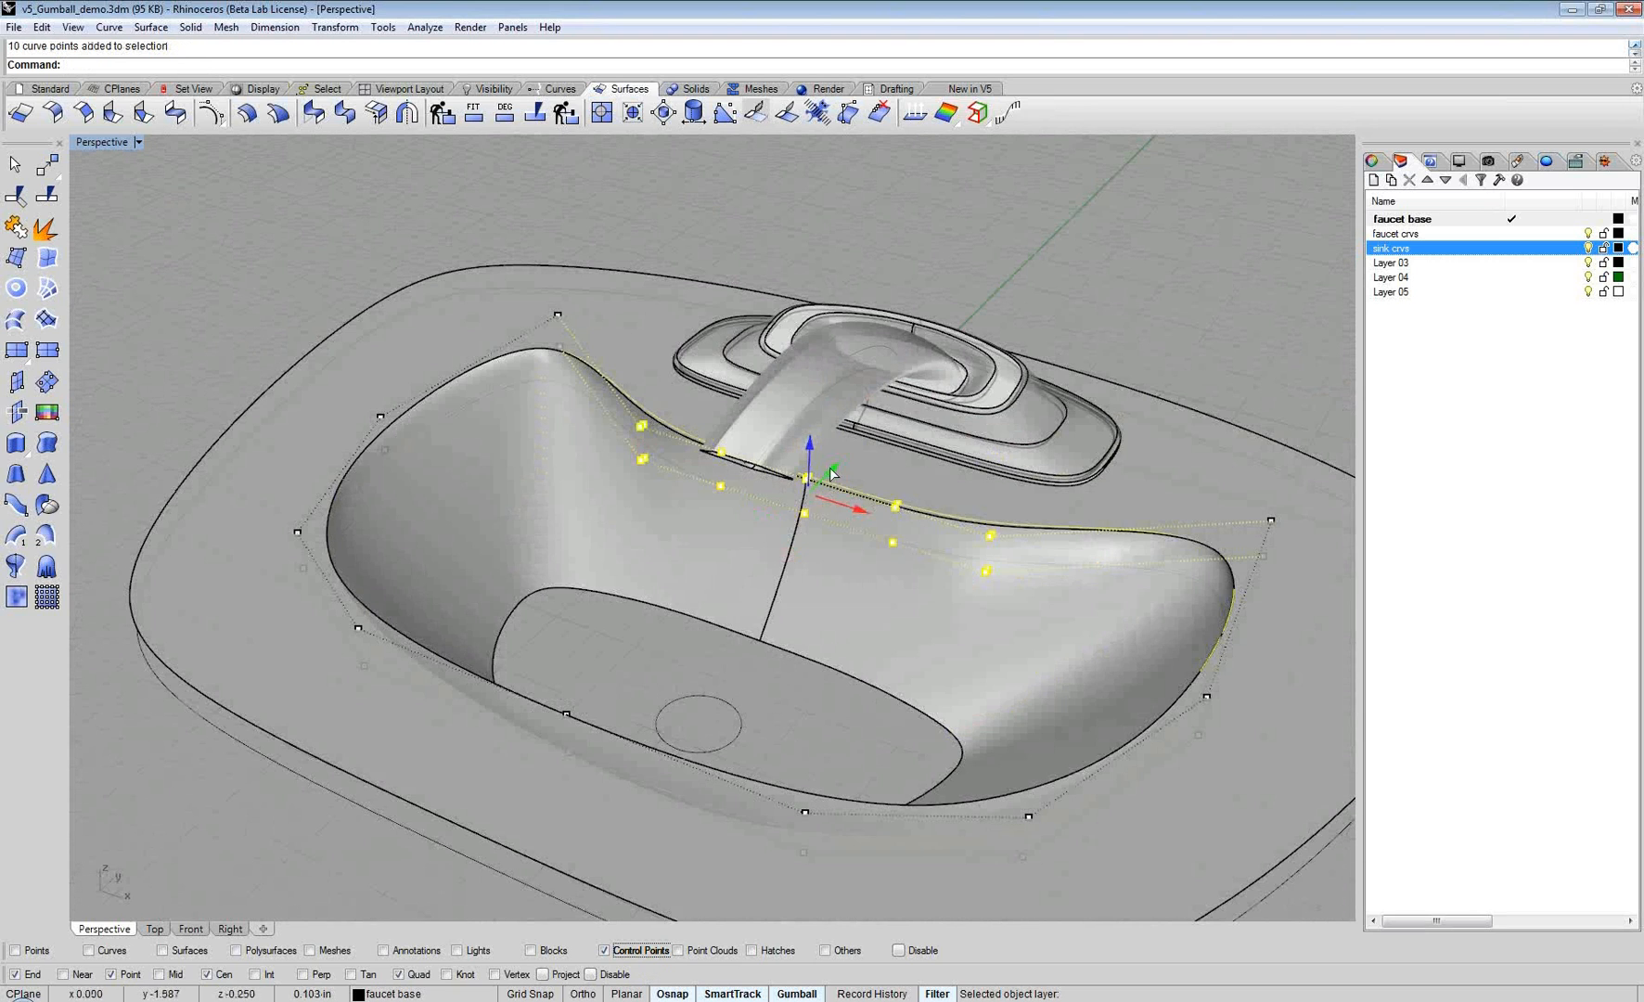
left_click_drag(852, 446, 951, 457)
right_click_drag(951, 457, 904, 473)
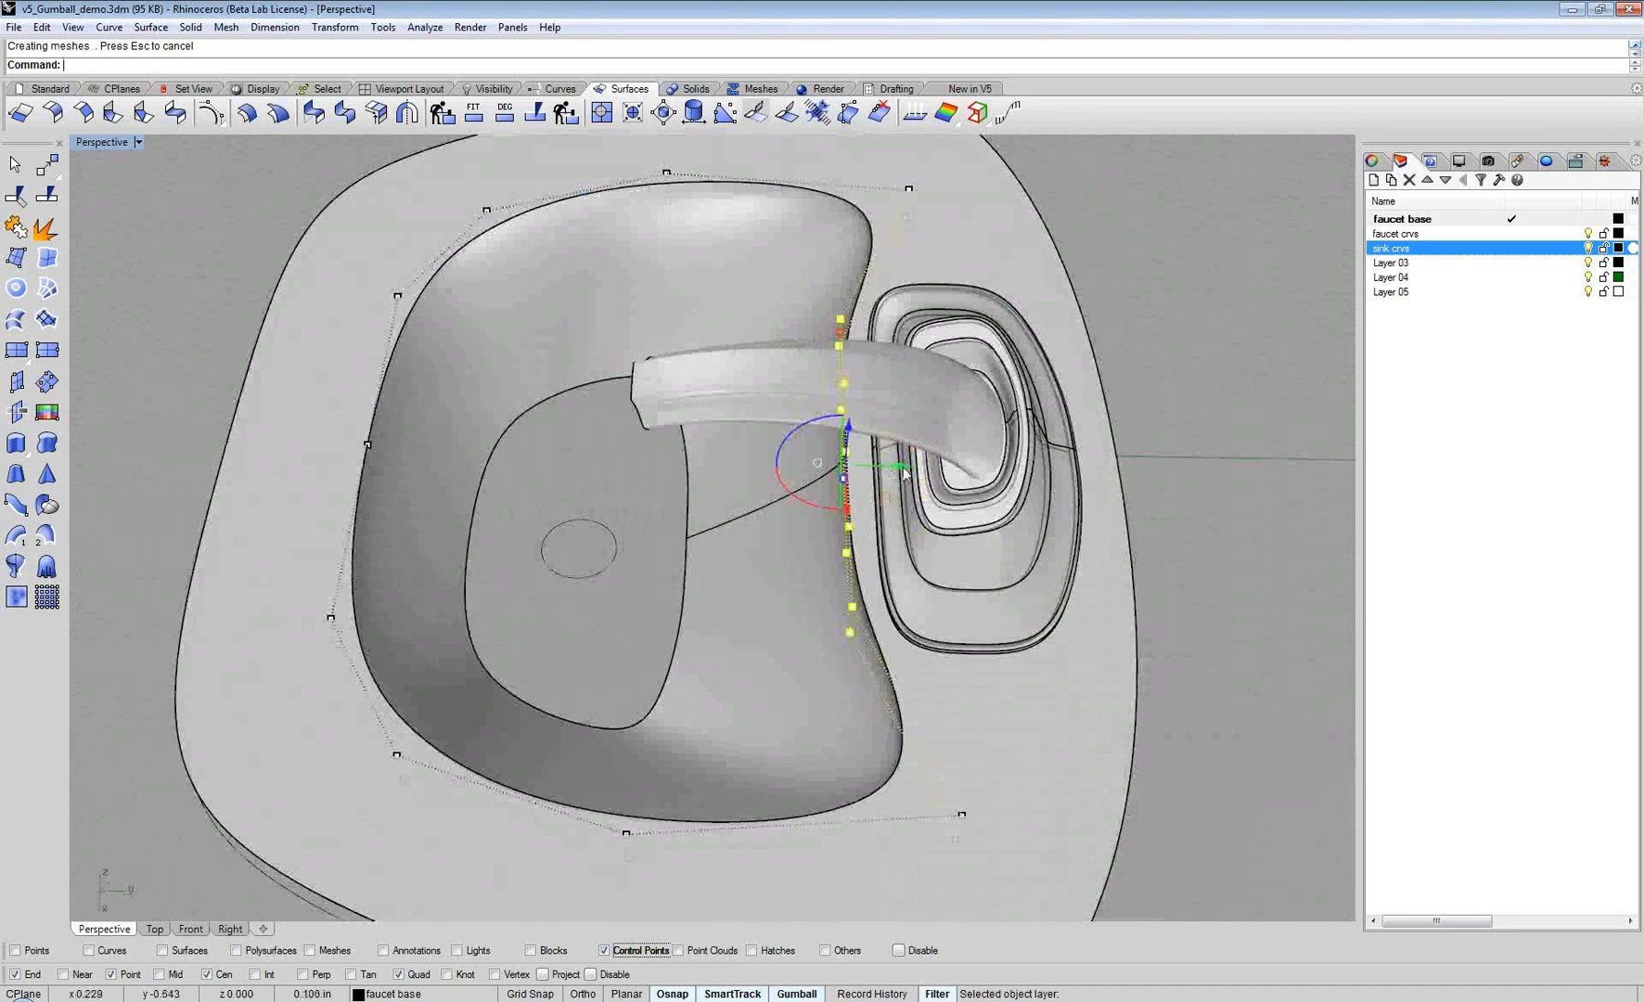
left_click_drag(904, 473, 859, 495)
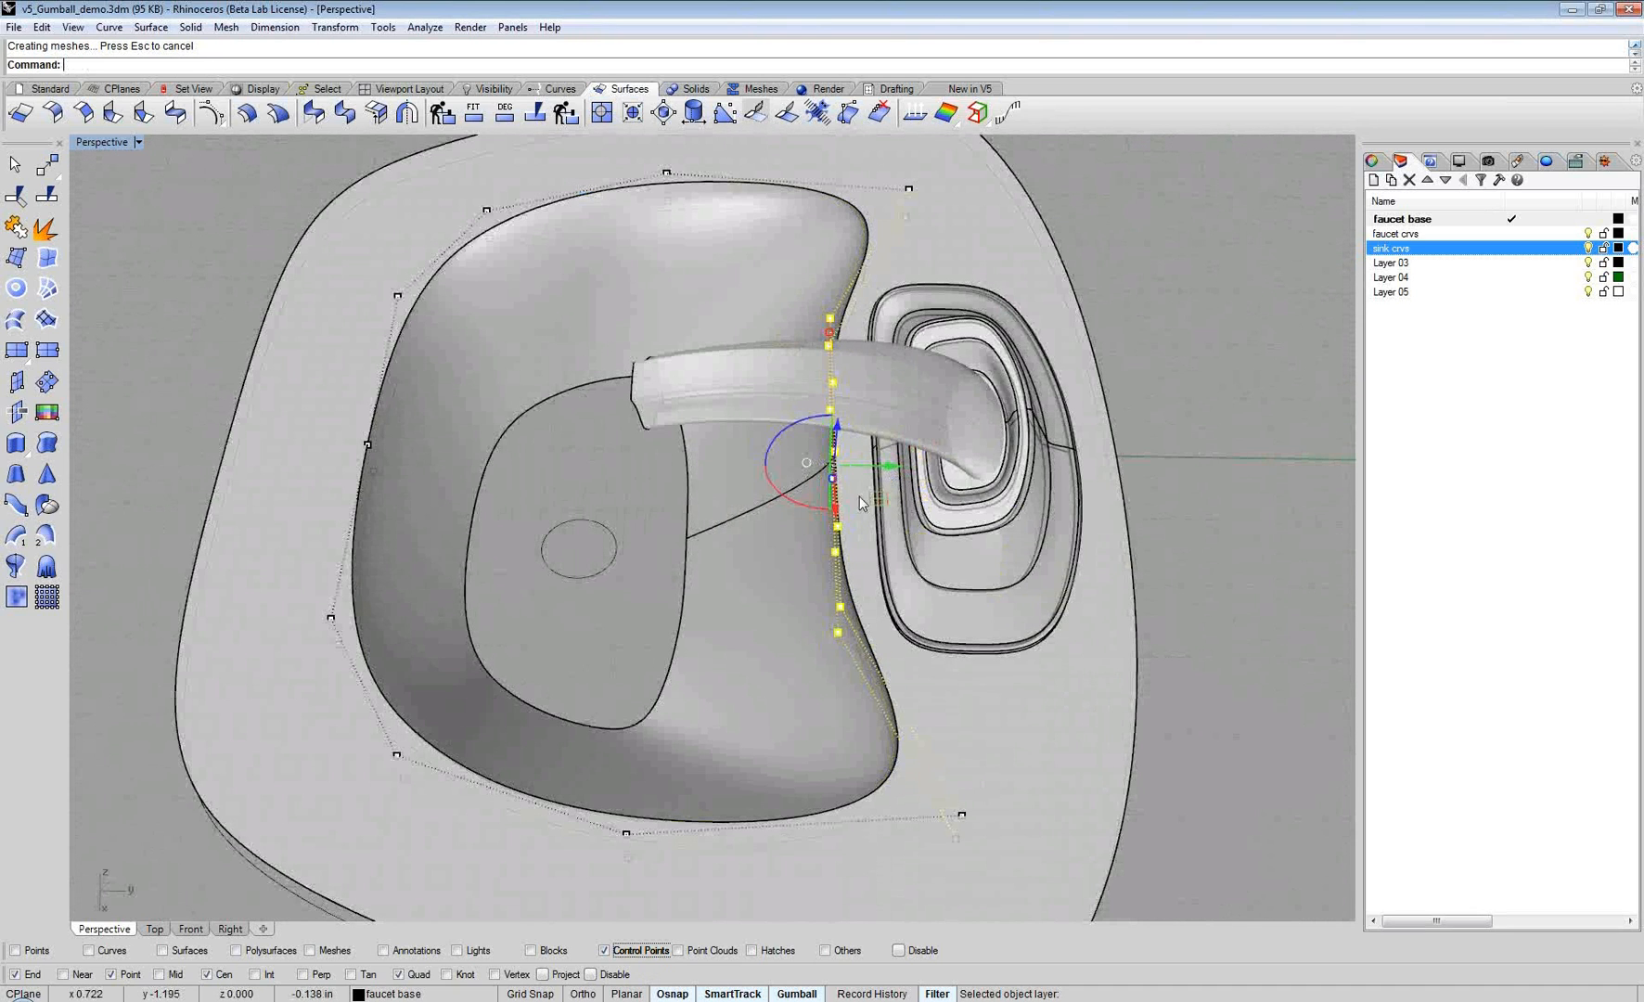
Step: Set the gumball drag strength to 50% and move the selected back-edge control points along Y towards the faucet base
right_click_drag(859, 495, 882, 475)
scroll(855, 477, "up", 3)
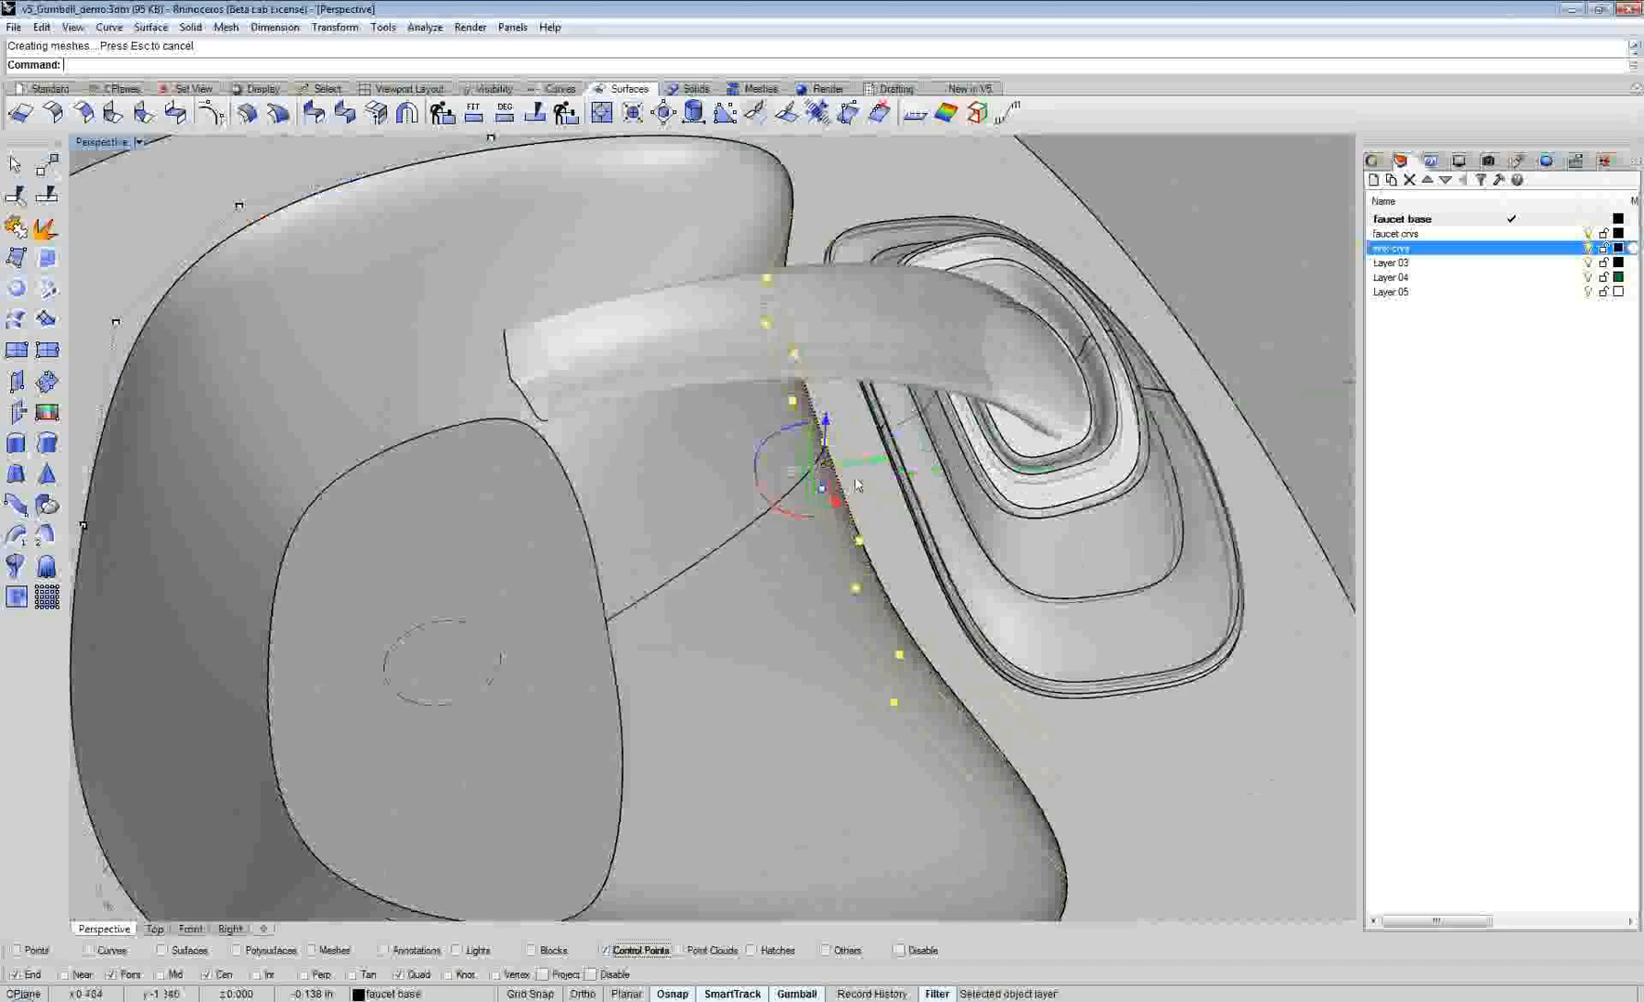
scroll(835, 469, "up", 1)
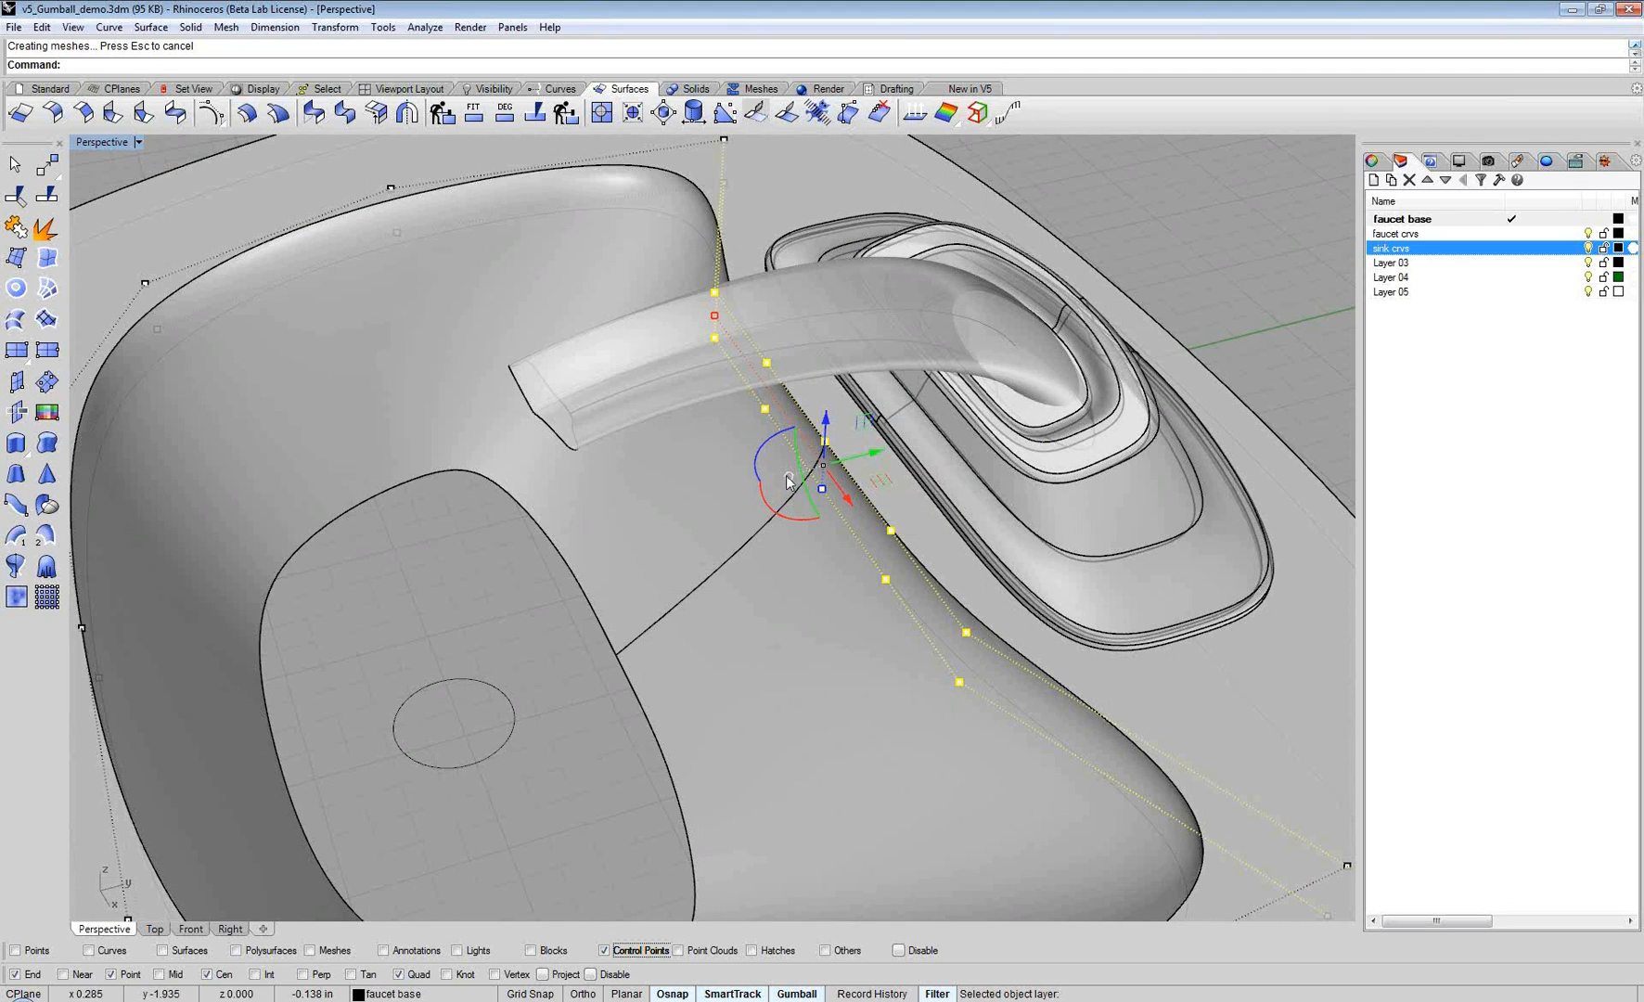
left_click(788, 477)
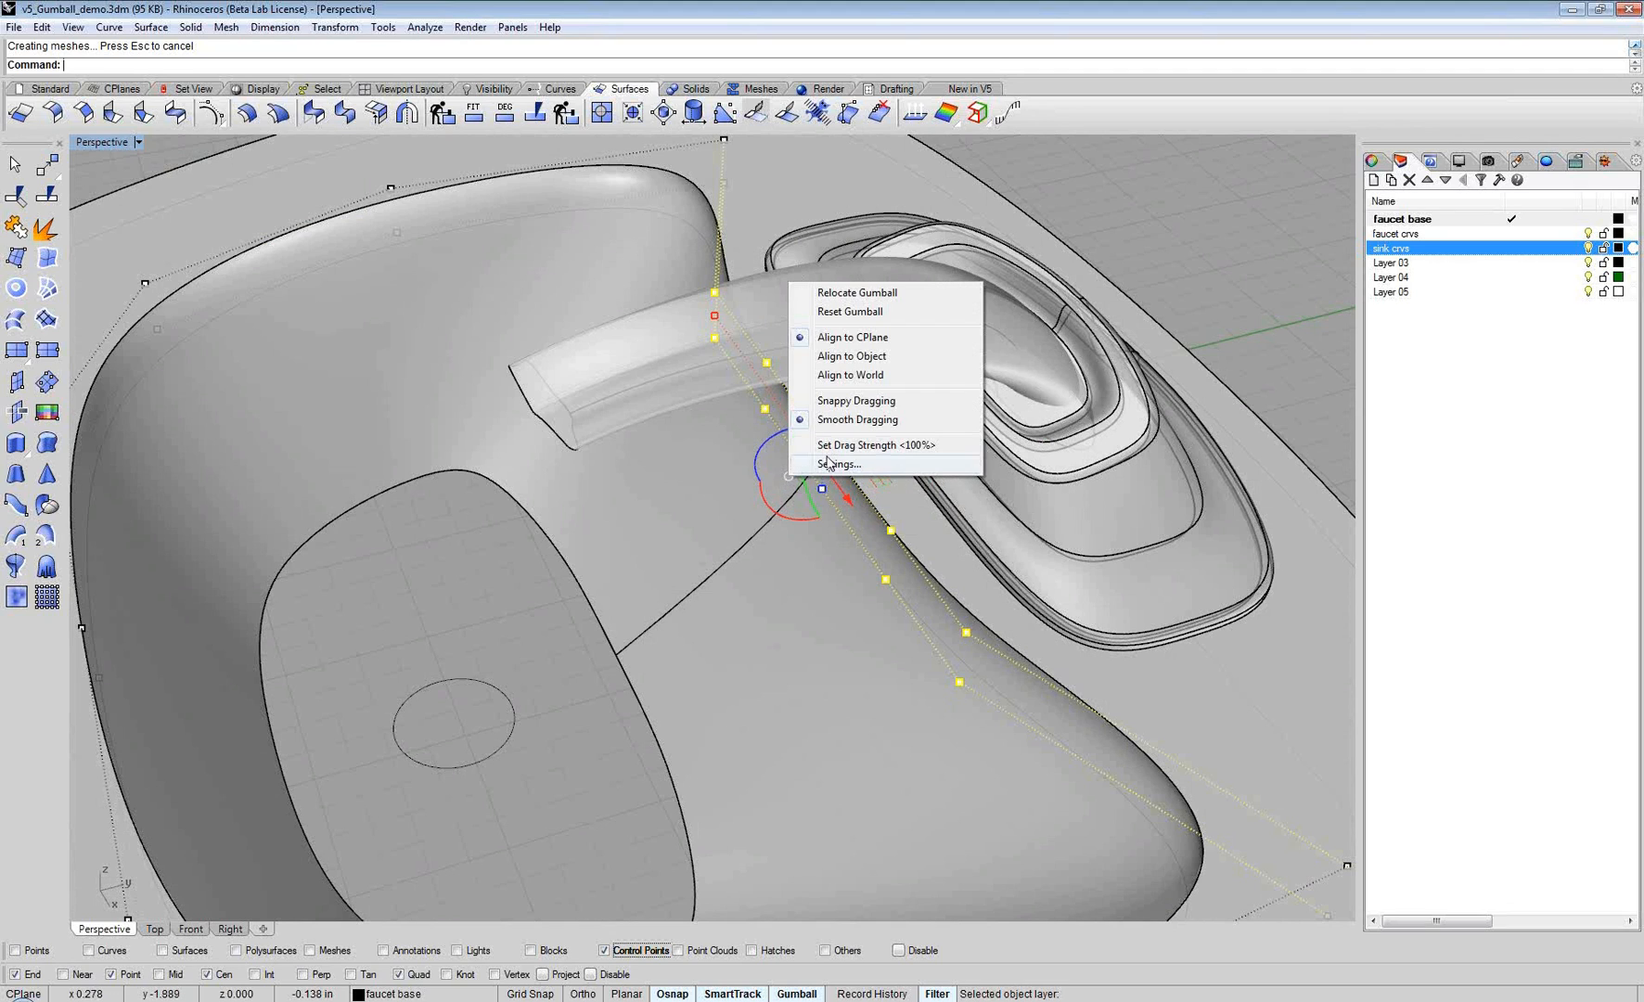
left_click(896, 447)
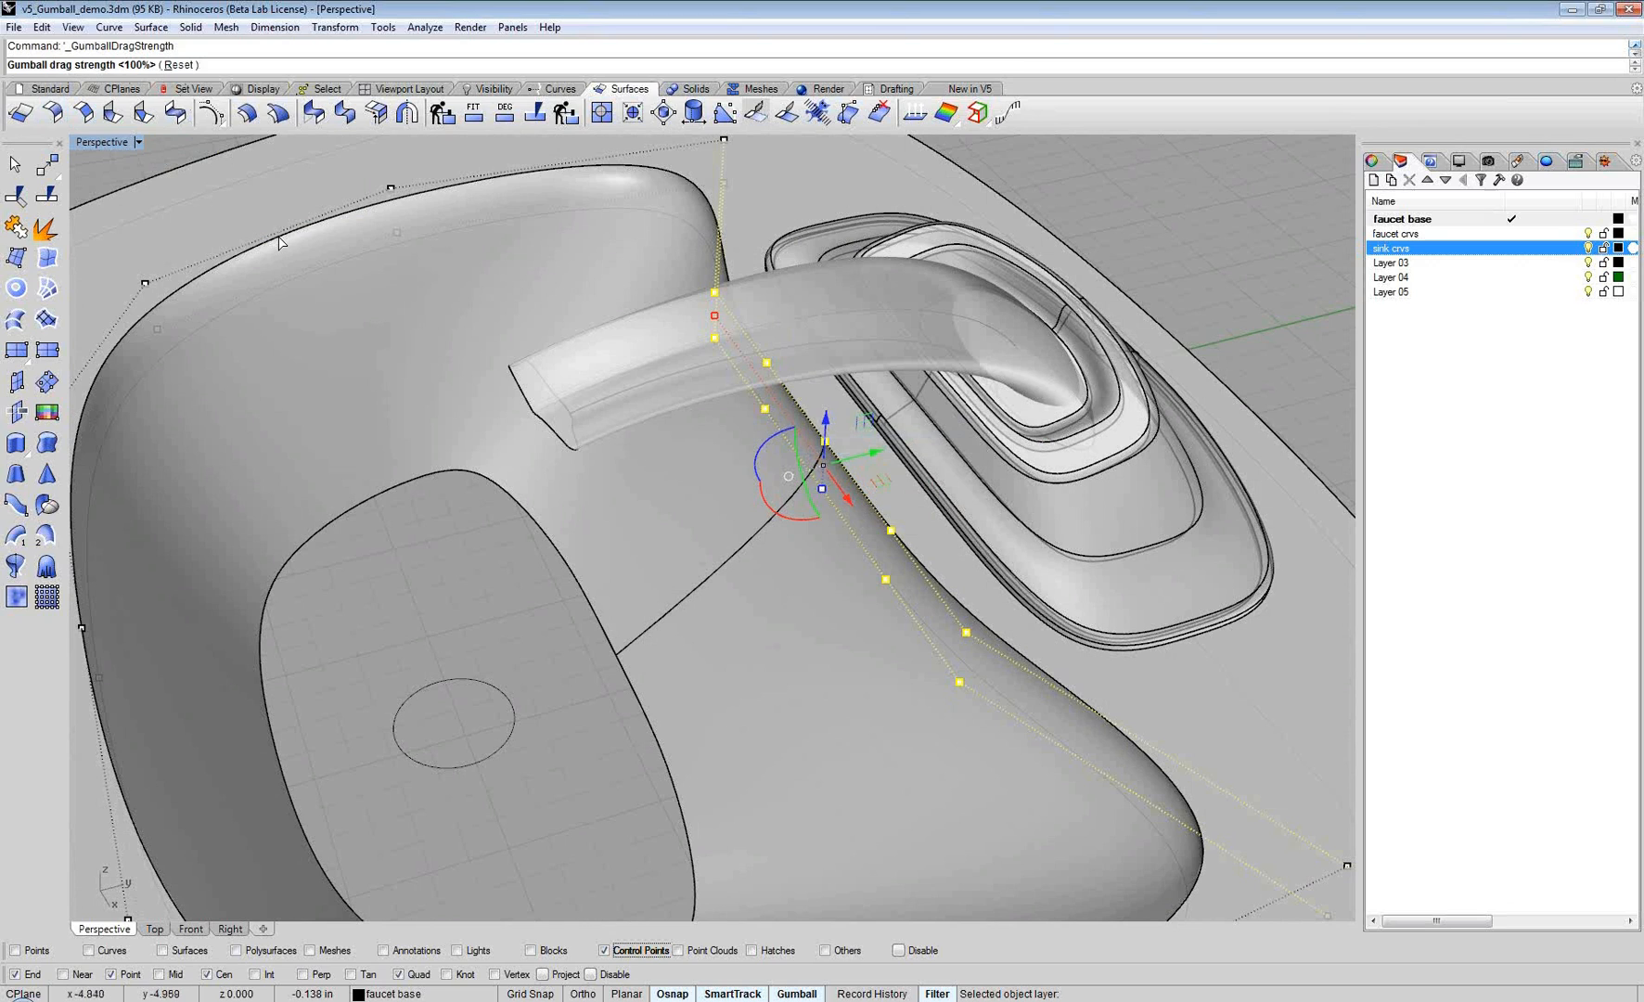
type("50")
key("Return")
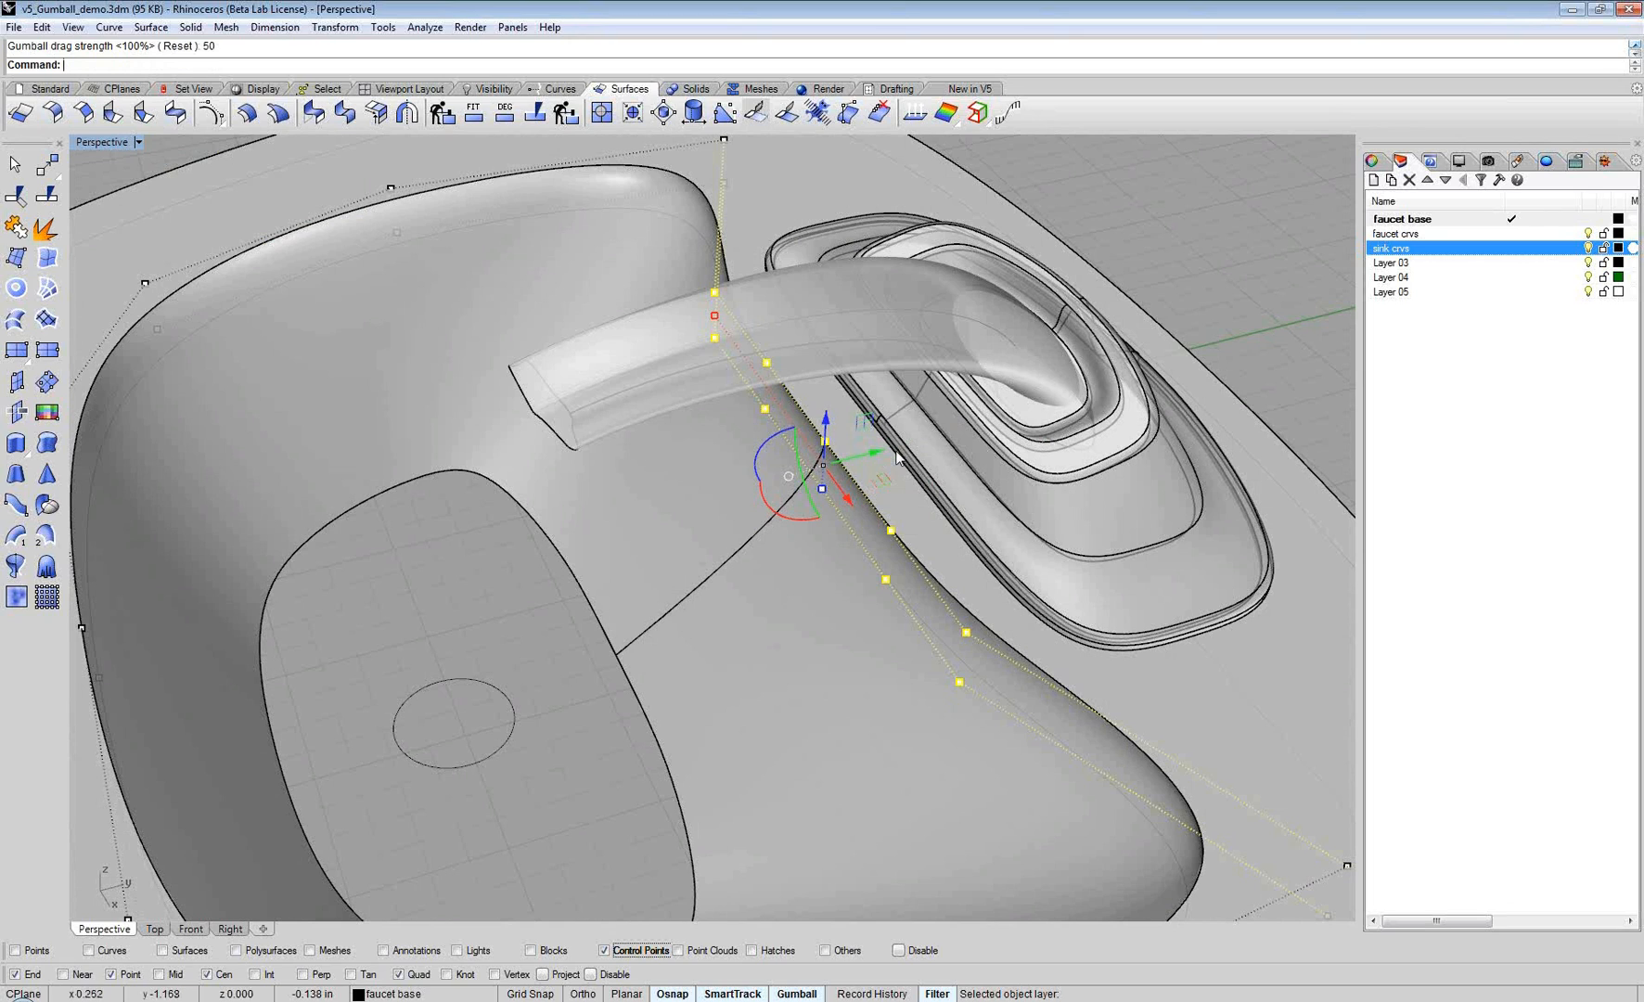
mouse_move(886, 452)
left_mouse_down()
mouse_move(908, 451)
mouse_move(896, 470)
mouse_move(747, 478)
mouse_move(912, 437)
left_mouse_up()
Step: Set the gumball drag strength to 20% and nudge the selected back-edge control points along Y
left_click(810, 471)
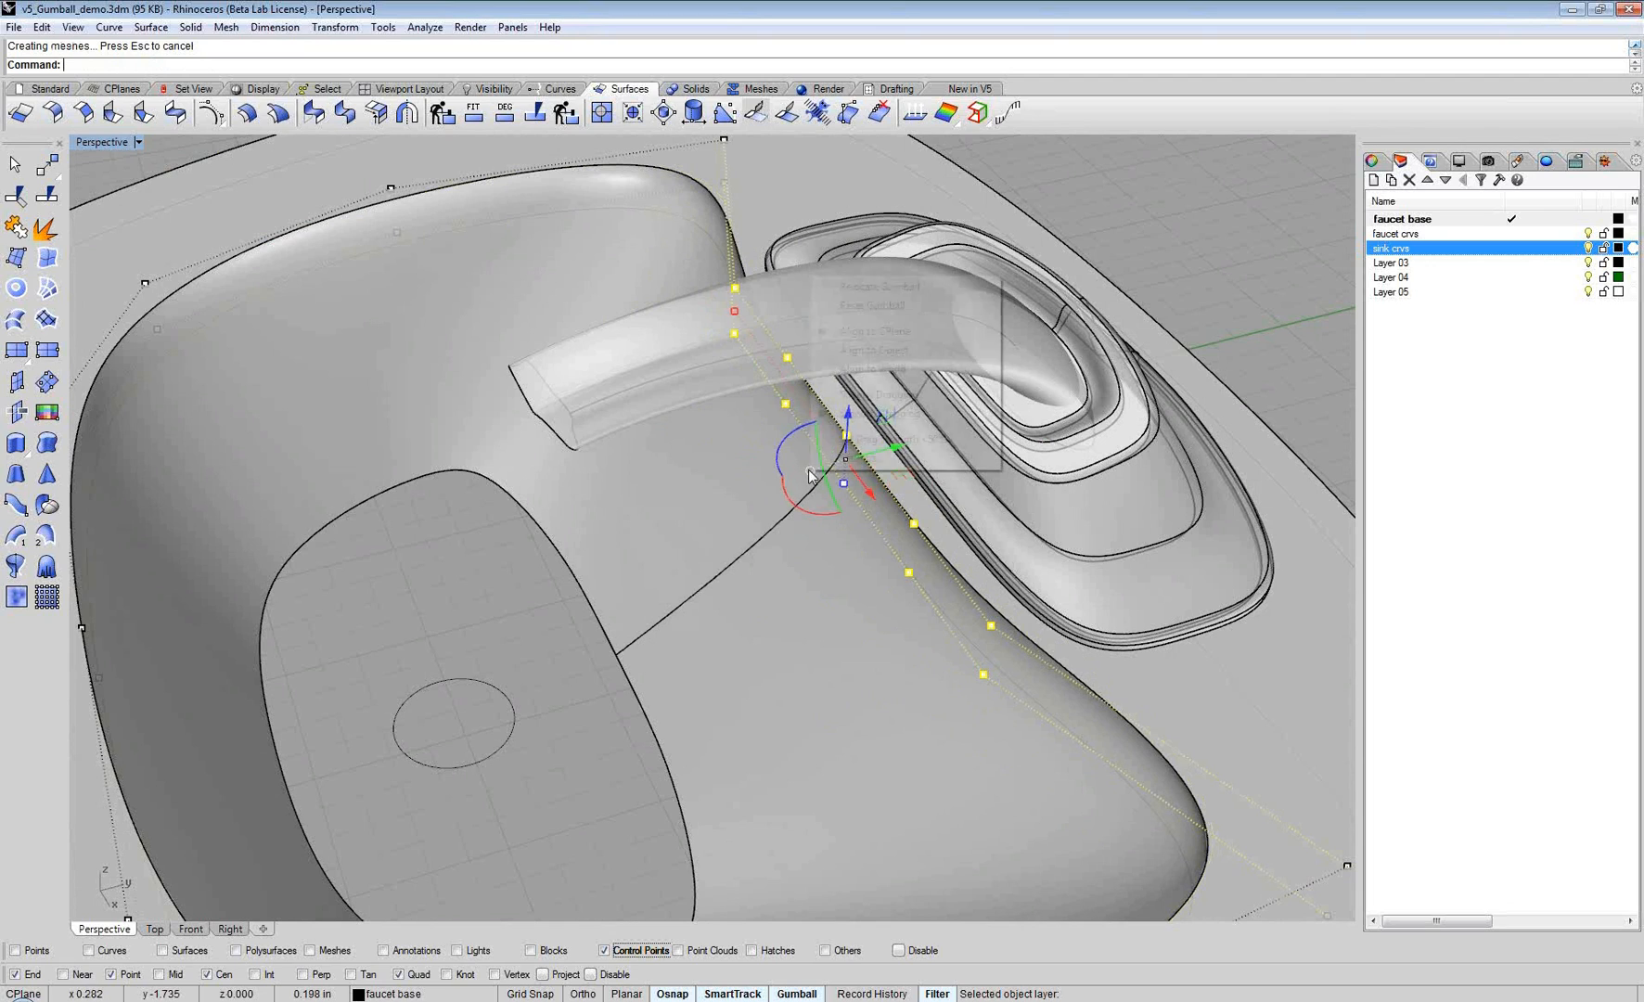
left_click(877, 440)
type("20")
key("Return")
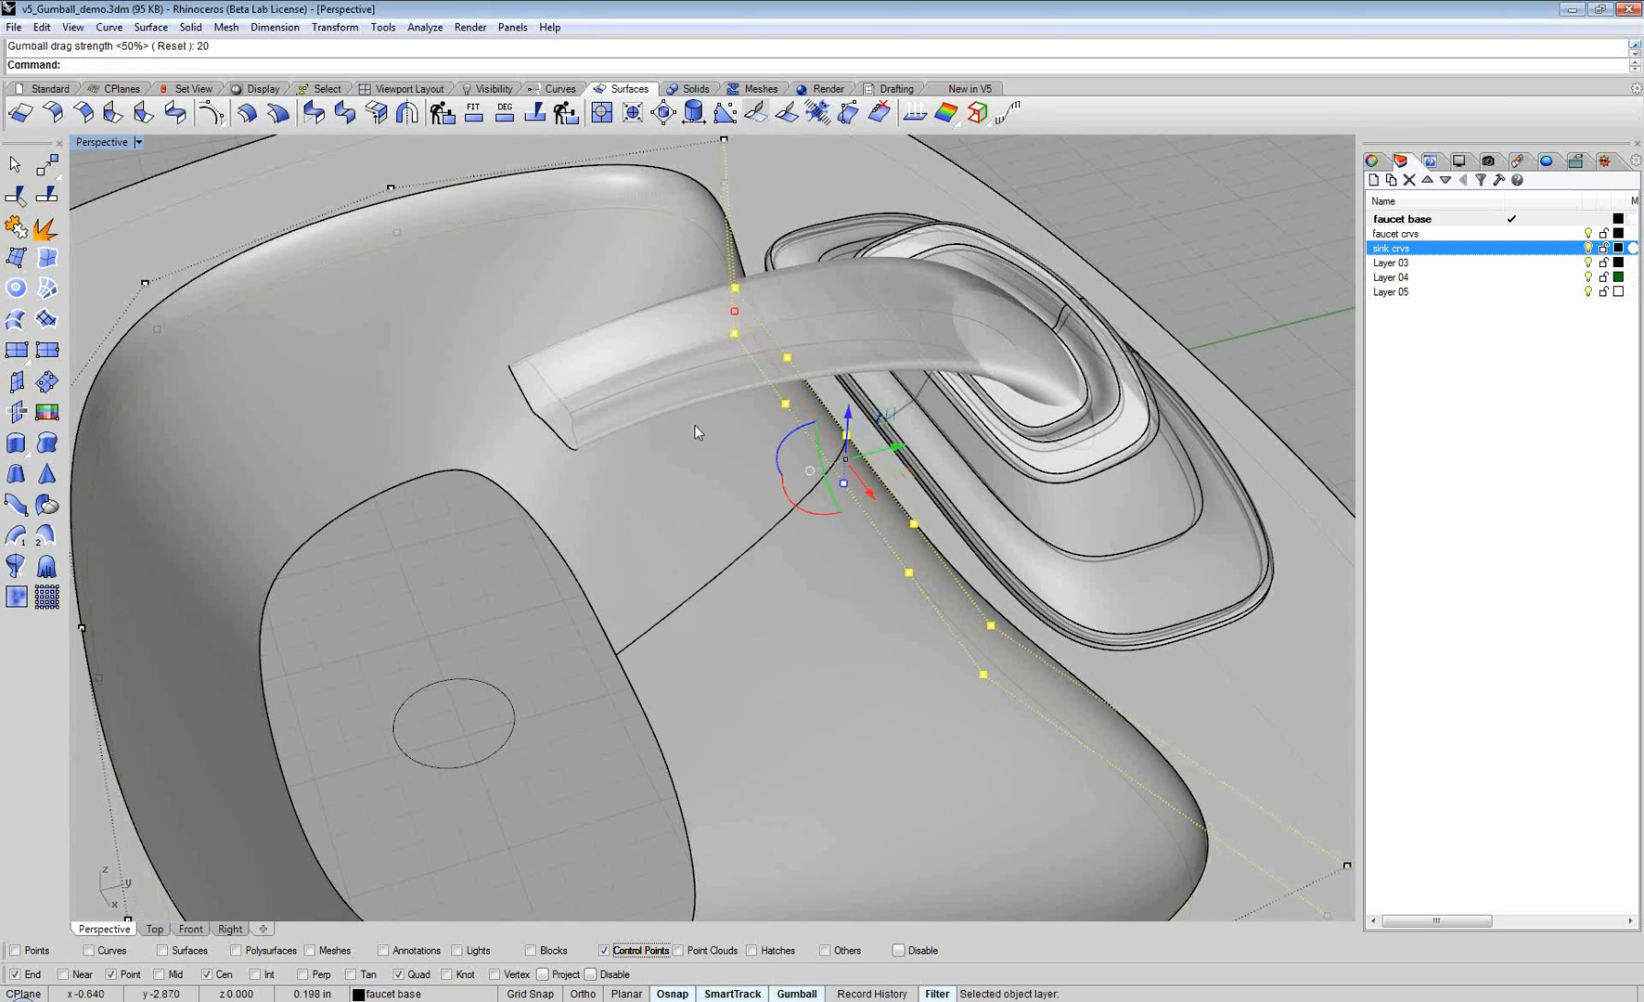
left_click_drag(899, 444, 929, 397)
Step: Fine-tune the spacing of the selected back-edge control points by scaling them along X with the gumball, checking the rim around the faucet
right_click_drag(928, 388, 567, 472)
mouse_move(564, 466)
left_mouse_down()
mouse_move(508, 463)
mouse_move(553, 469)
left_mouse_up()
right_click_drag(535, 477, 560, 534)
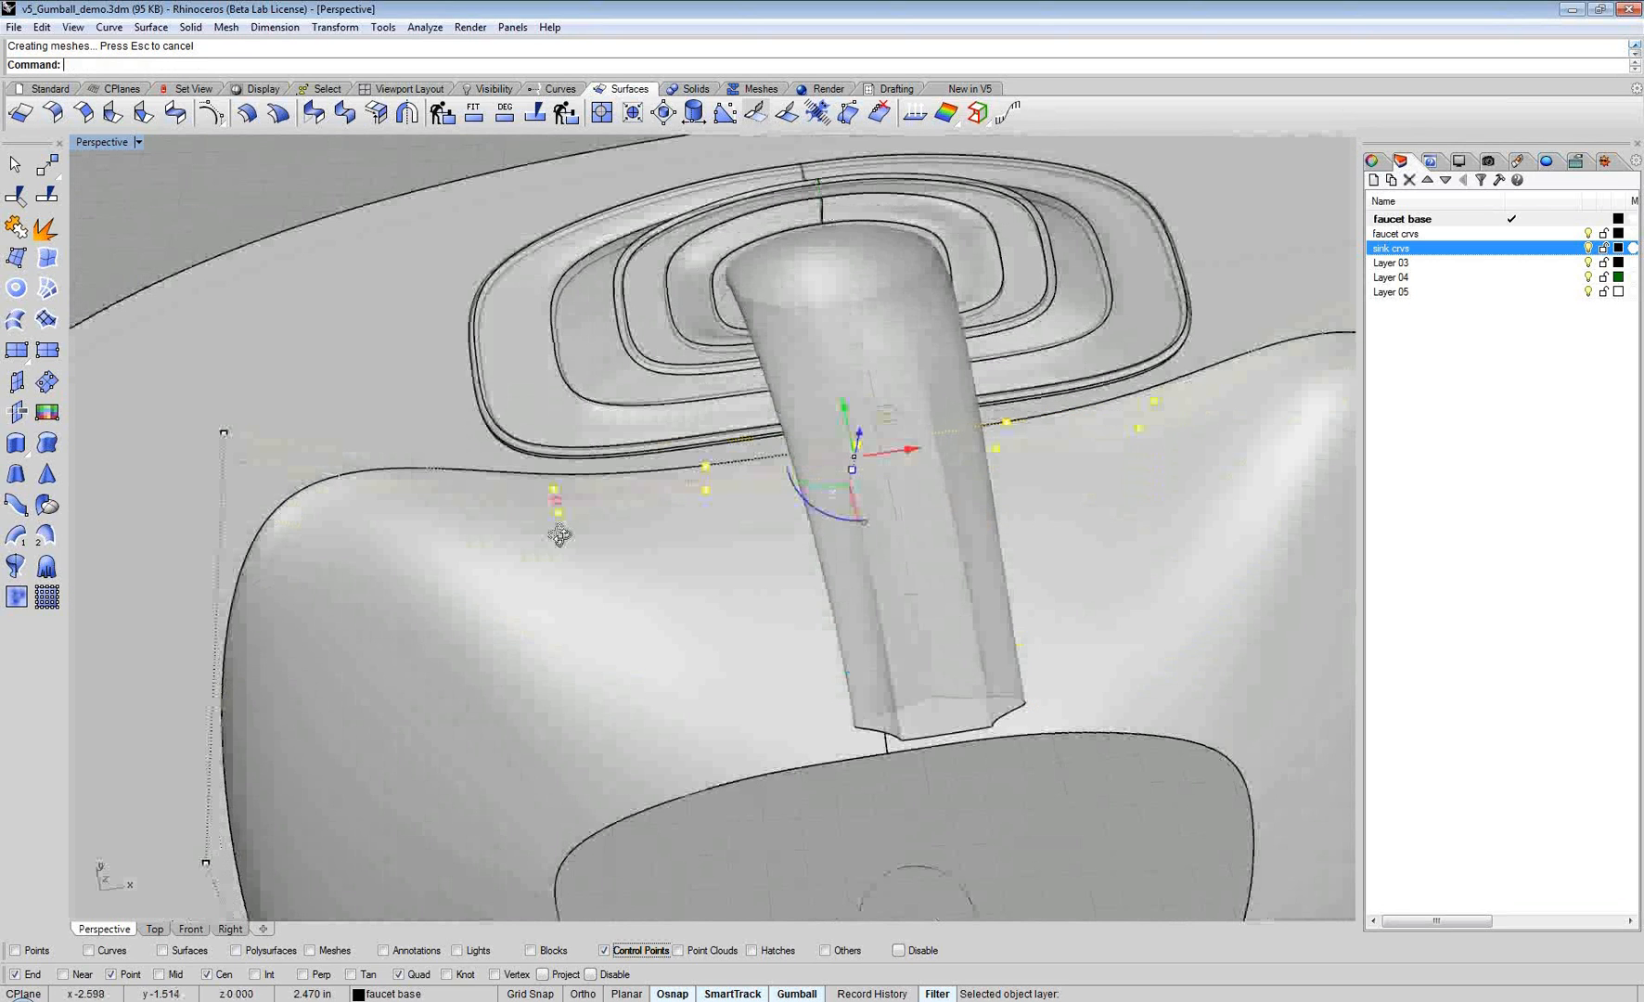
left_click_drag(555, 498, 520, 501)
right_click_drag(519, 501, 656, 642)
left_click_drag(656, 642, 730, 634)
right_click_drag(730, 635, 742, 566)
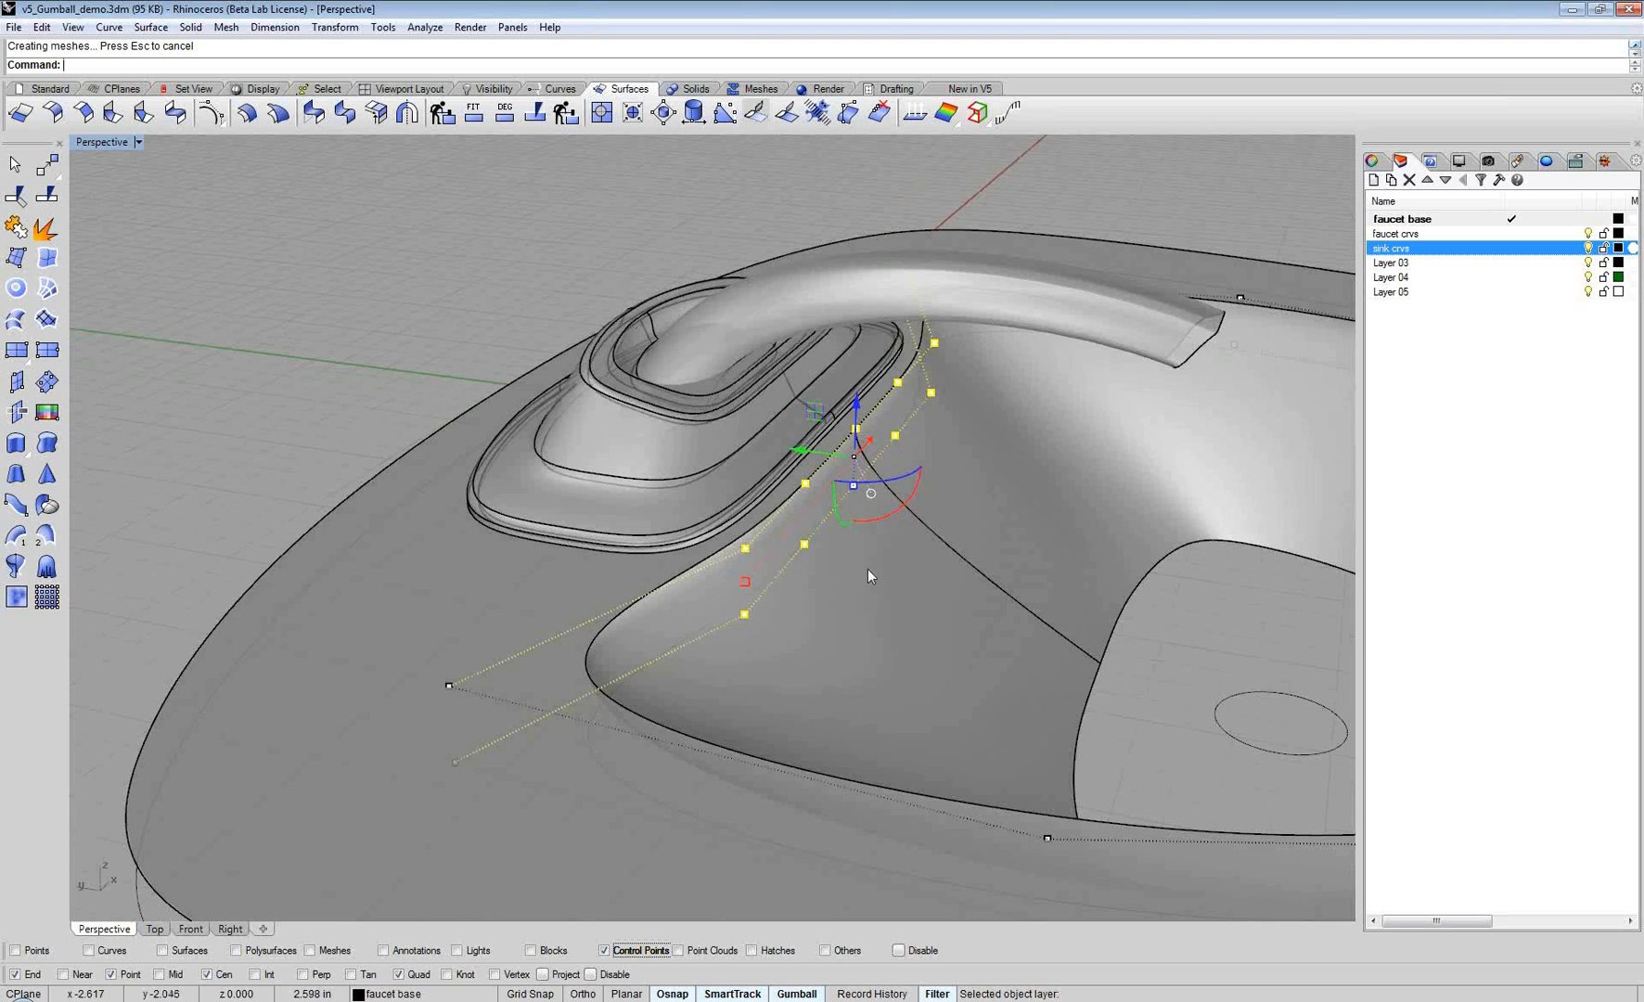
right_click_drag(867, 569, 768, 591)
scroll(899, 590, "down", 3)
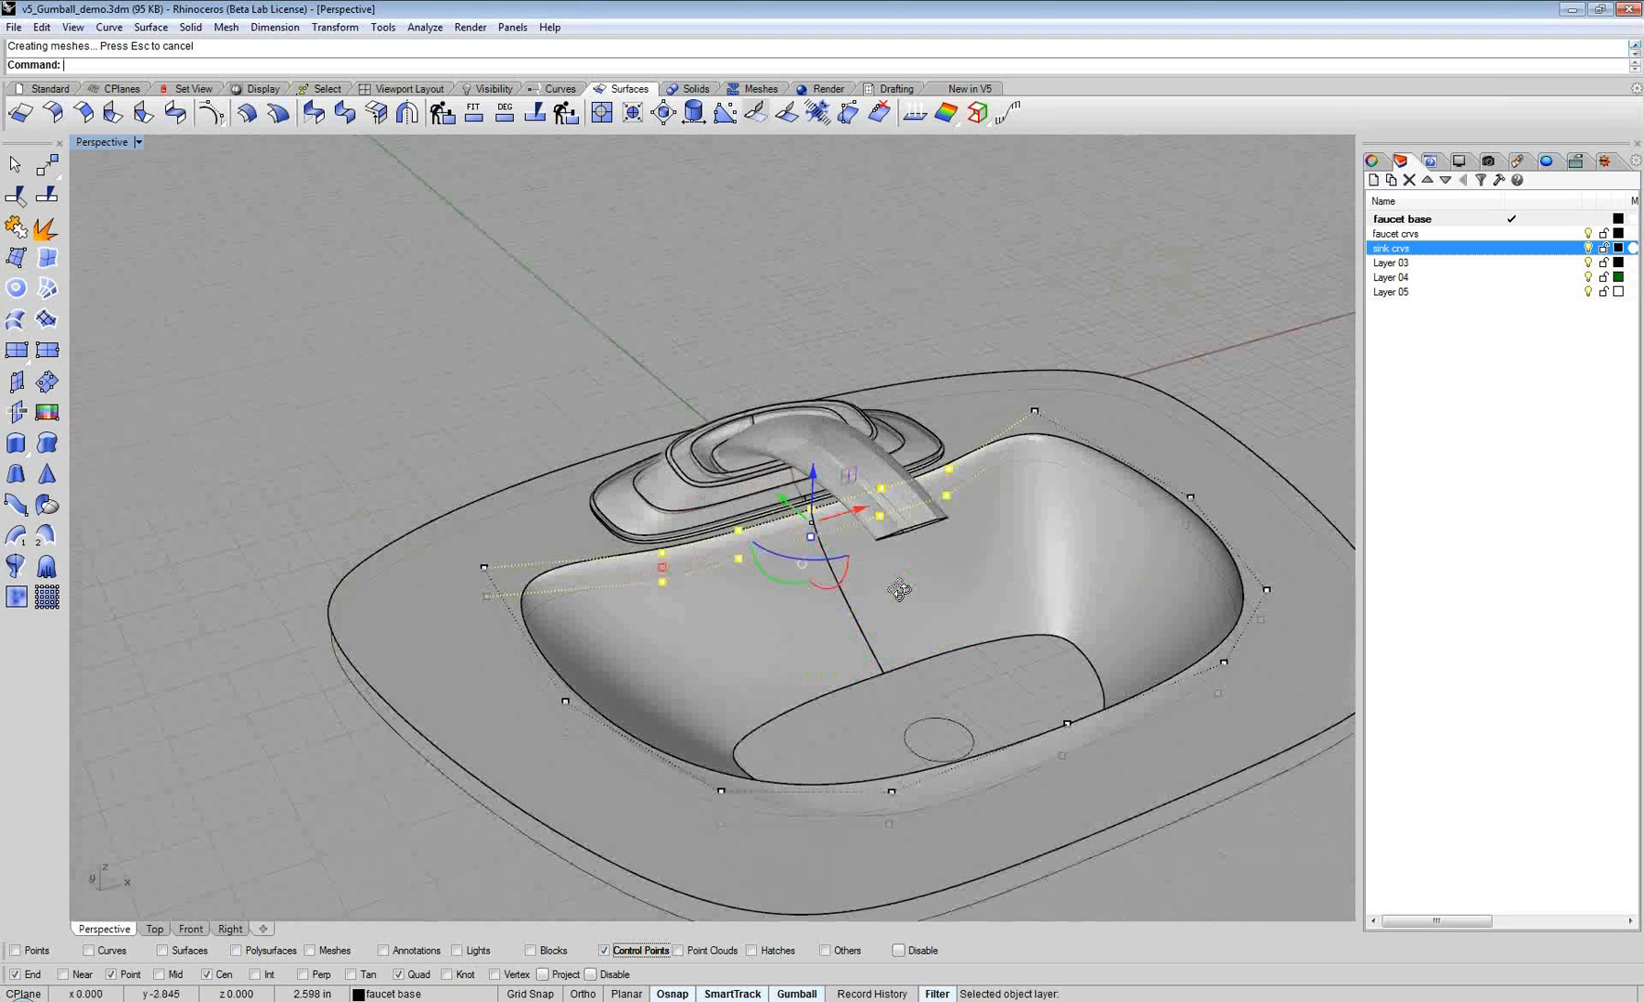
Step: Select the control points at both back corners of the basin rim and scale them inward along X
right_click_drag(899, 590, 756, 644)
left_click_drag(471, 306, 586, 463)
left_click_drag(1110, 387, 1264, 661)
left_click_drag(525, 413, 587, 437)
Step: Reduce the weight of the selected back-corner control points slightly below 1
right_click_drag(588, 437, 566, 552)
type("Weight")
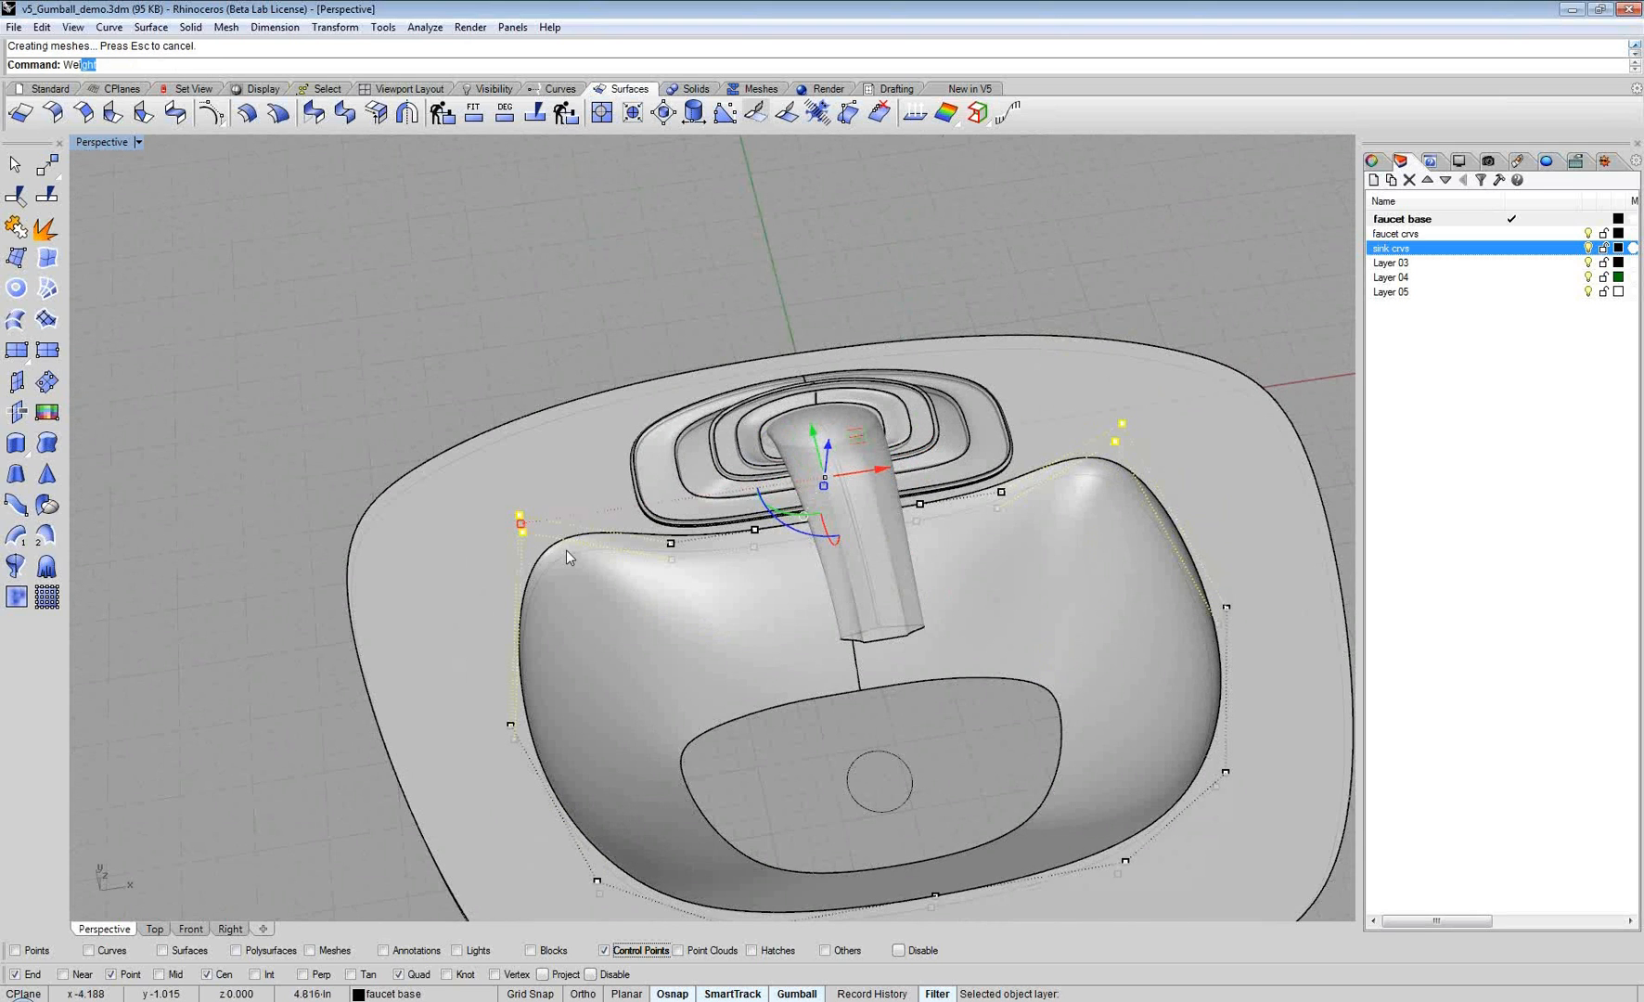
key("Return")
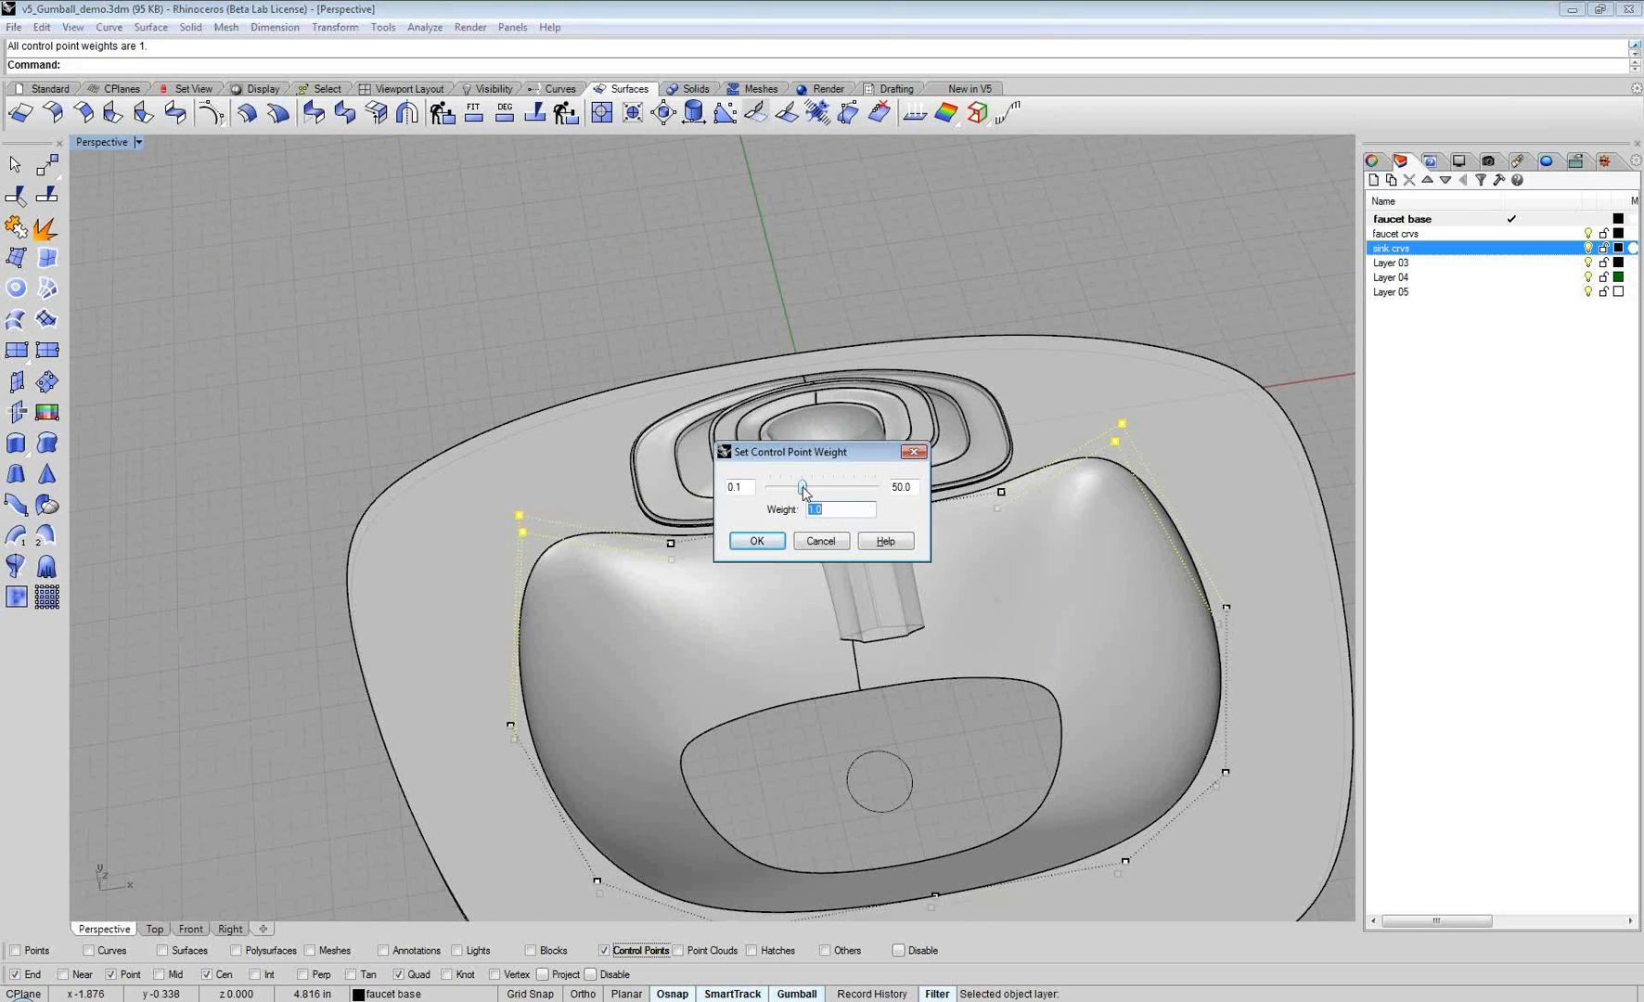
left_click_drag(802, 489, 799, 490)
left_click(772, 544)
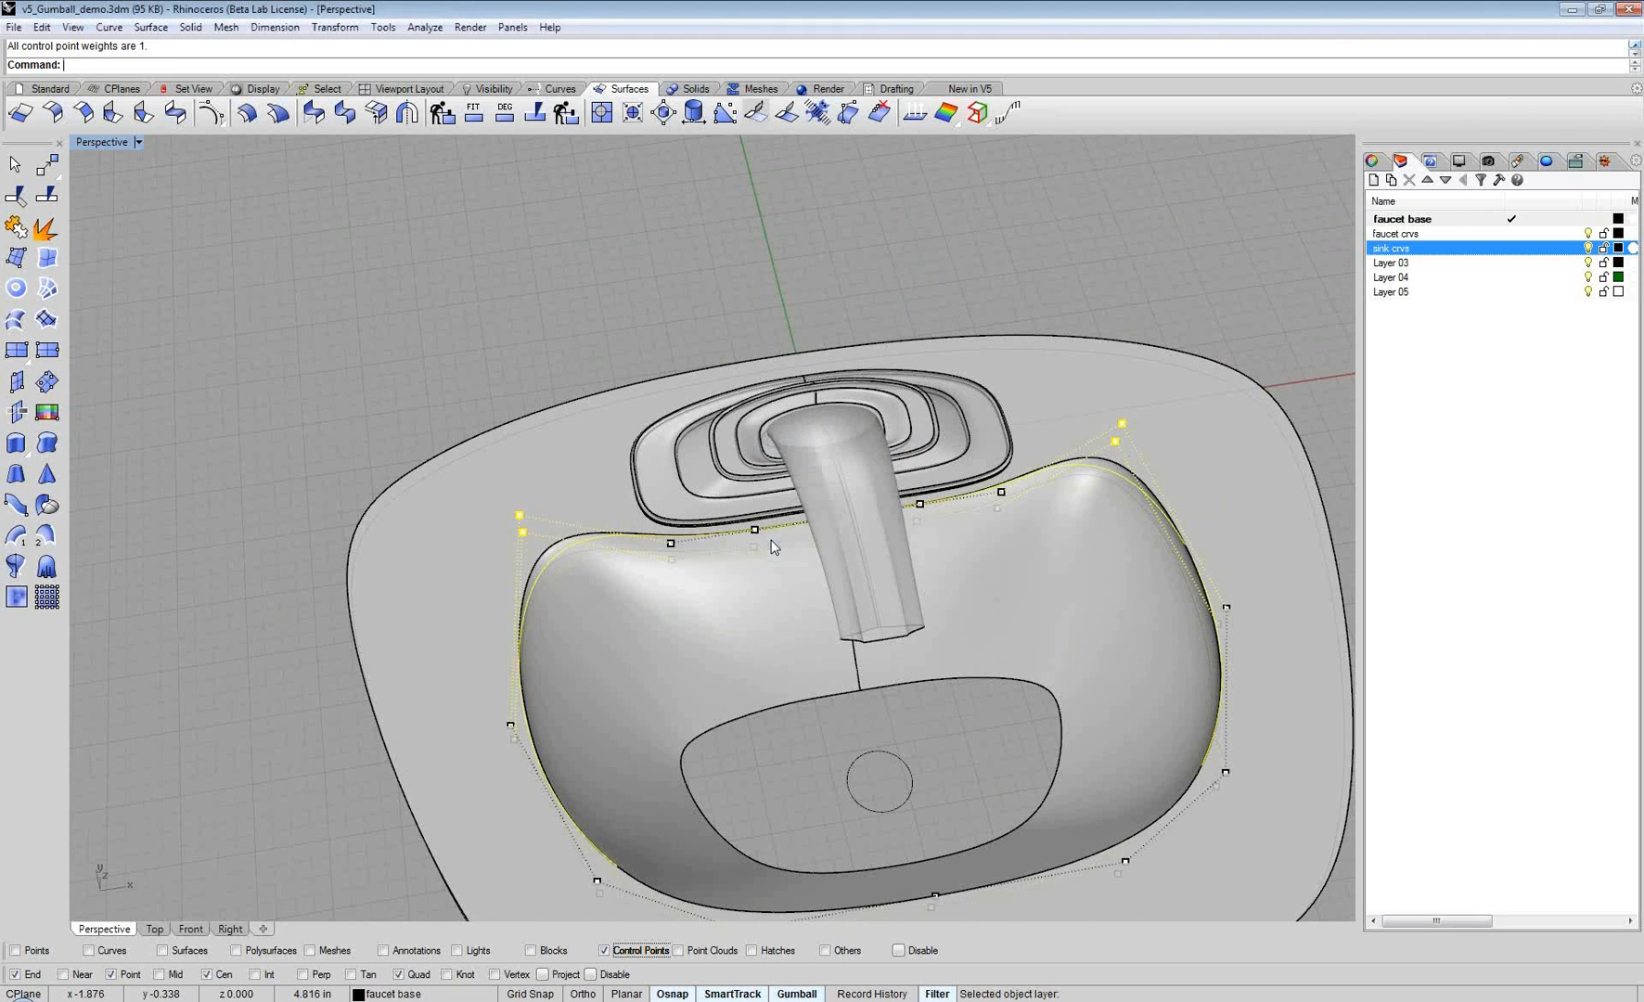
Step: Turn off the rim's control points and set the selection filter to allow all object types, including control points
right_click_drag(775, 559, 881, 577)
key("Escape")
key("Escape")
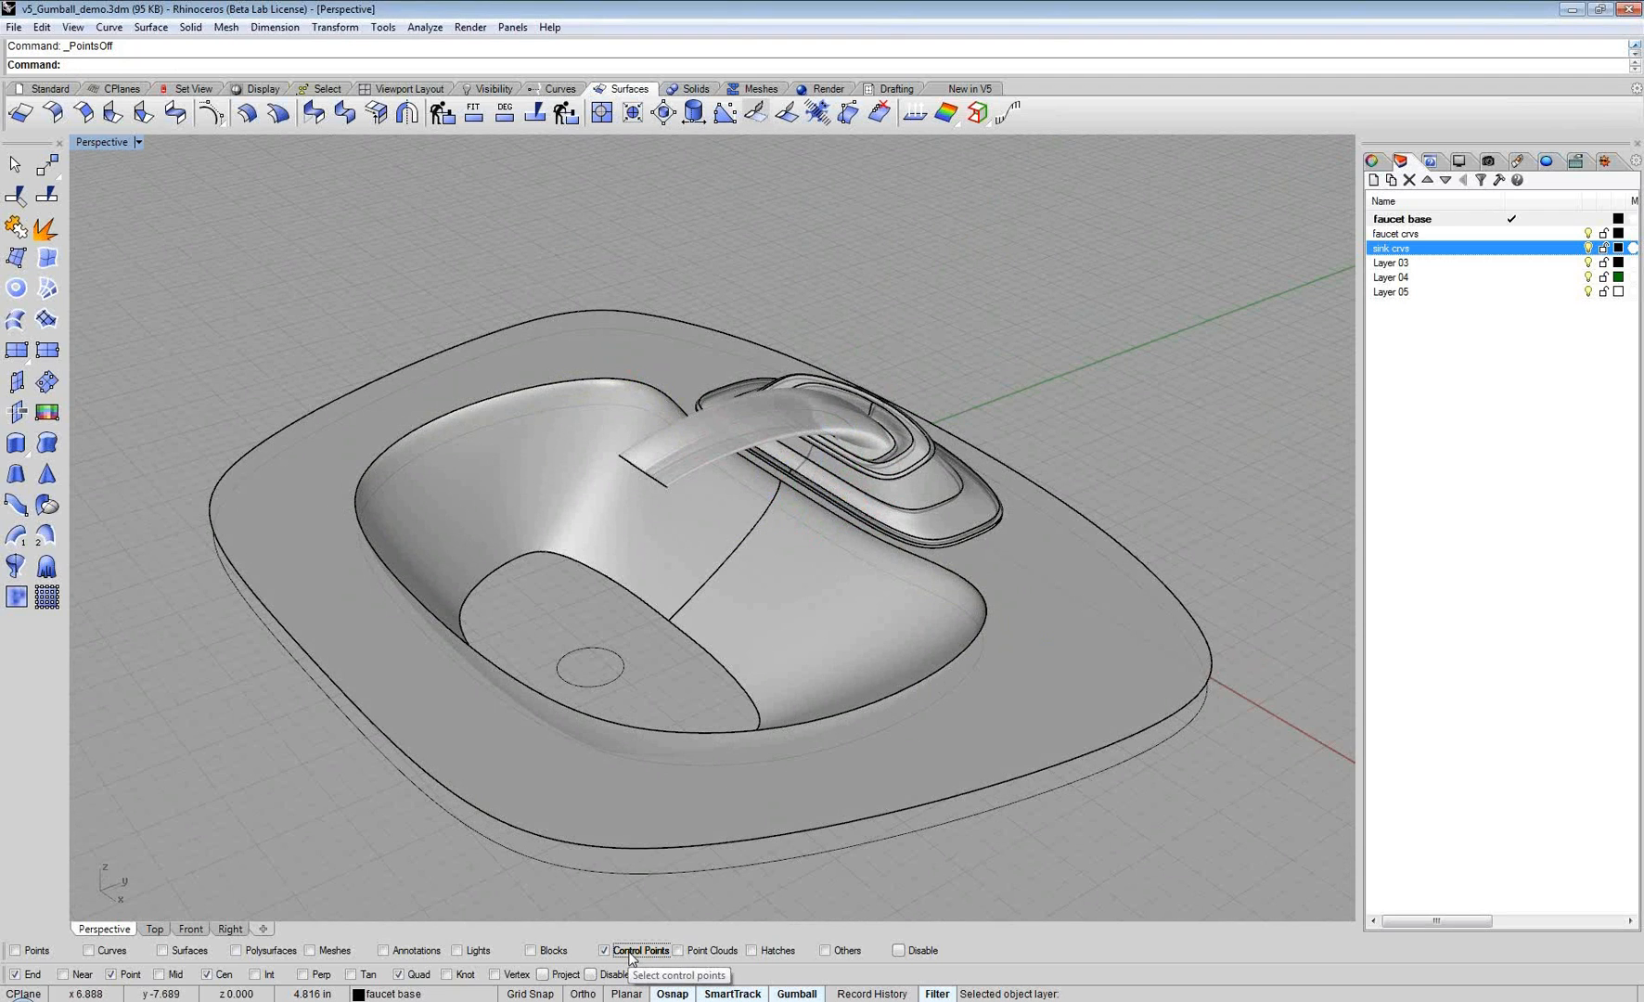
right_click(630, 955)
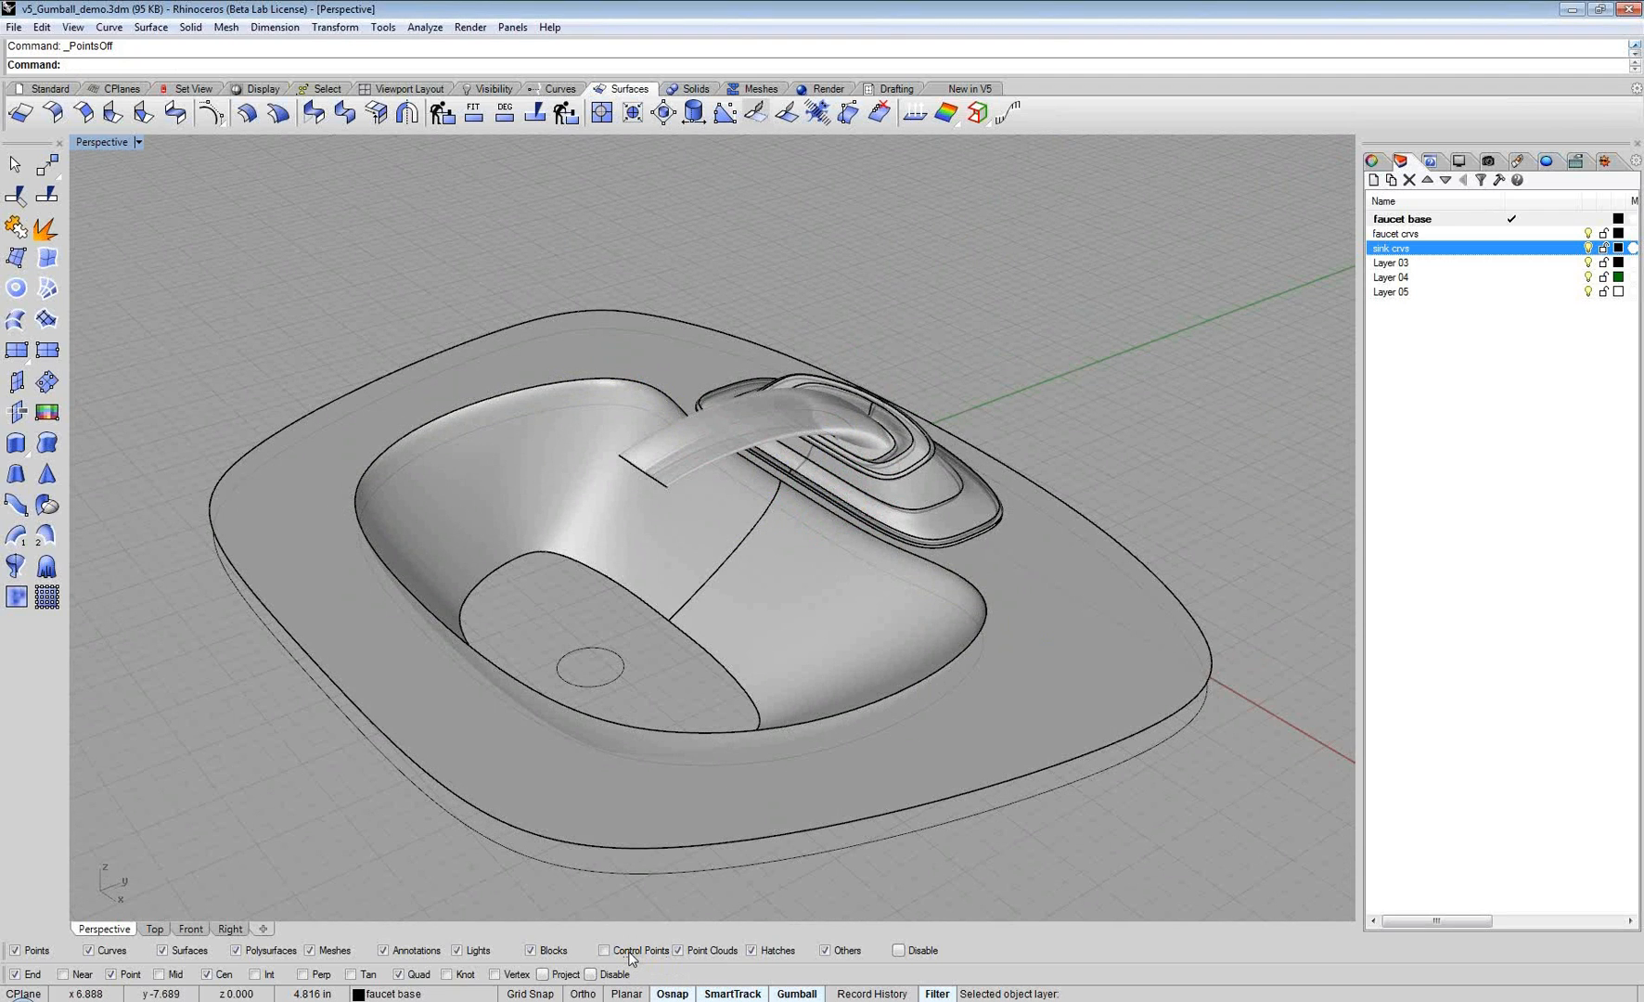
left_click(630, 956)
Step: Loft a side surface between the upper and lower outer countertop curves with the Normal style and no simplification
right_click_drag(697, 525, 645, 595)
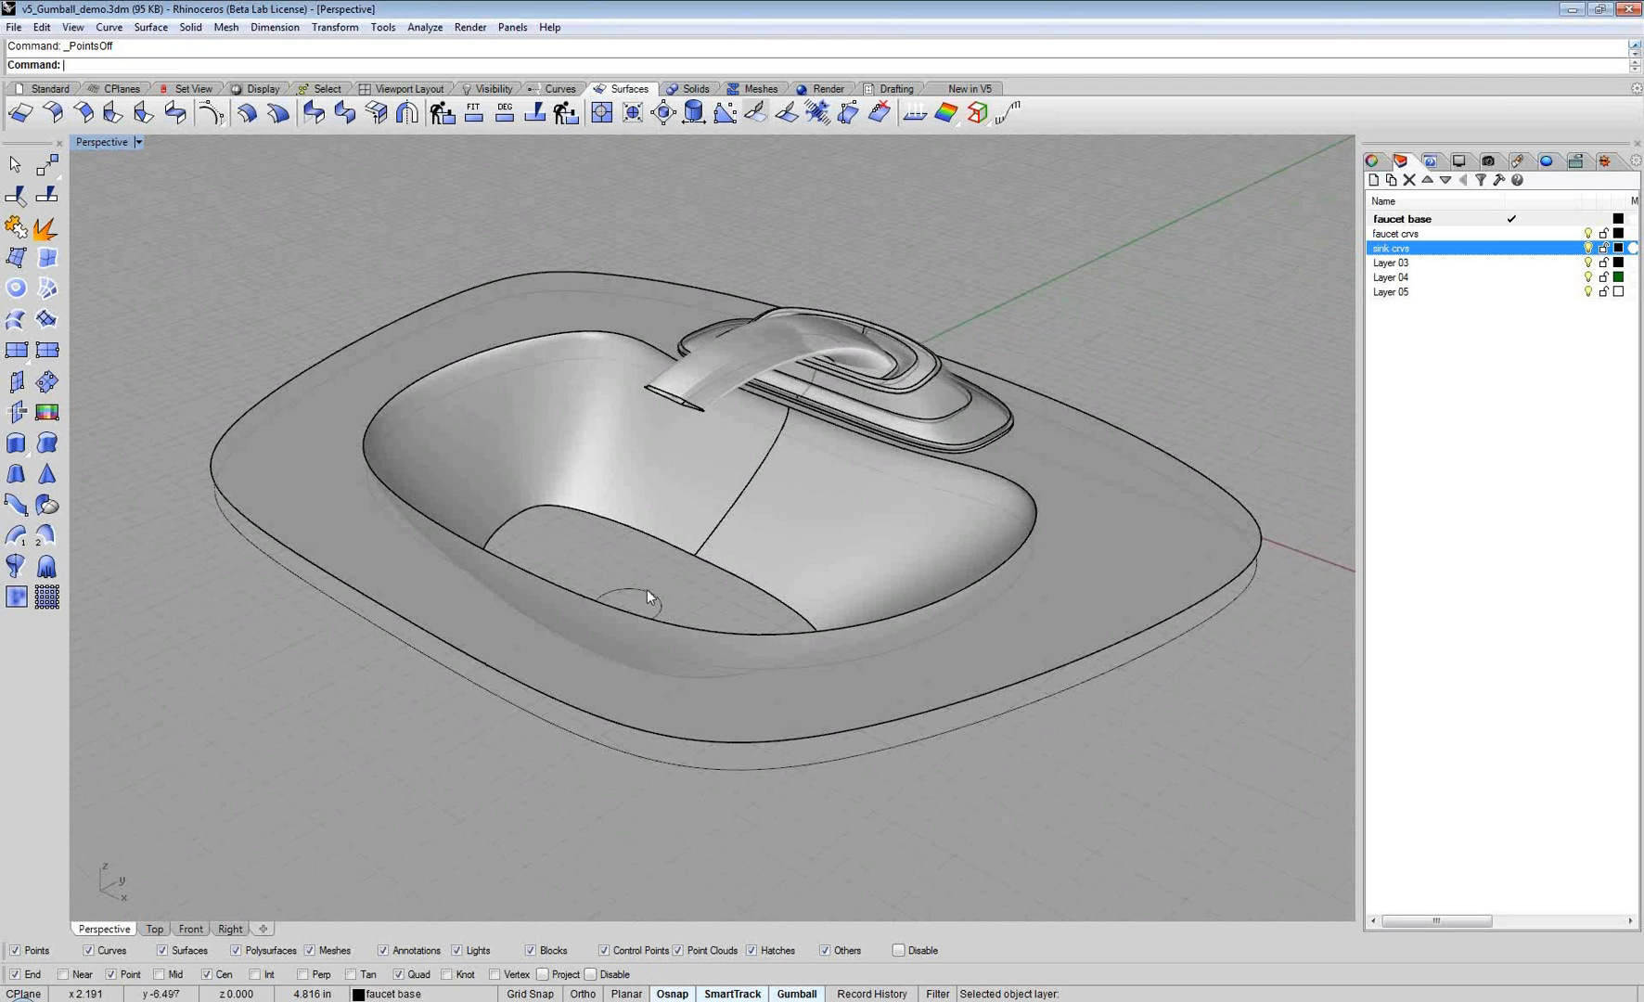
right_click_drag(646, 587, 651, 581)
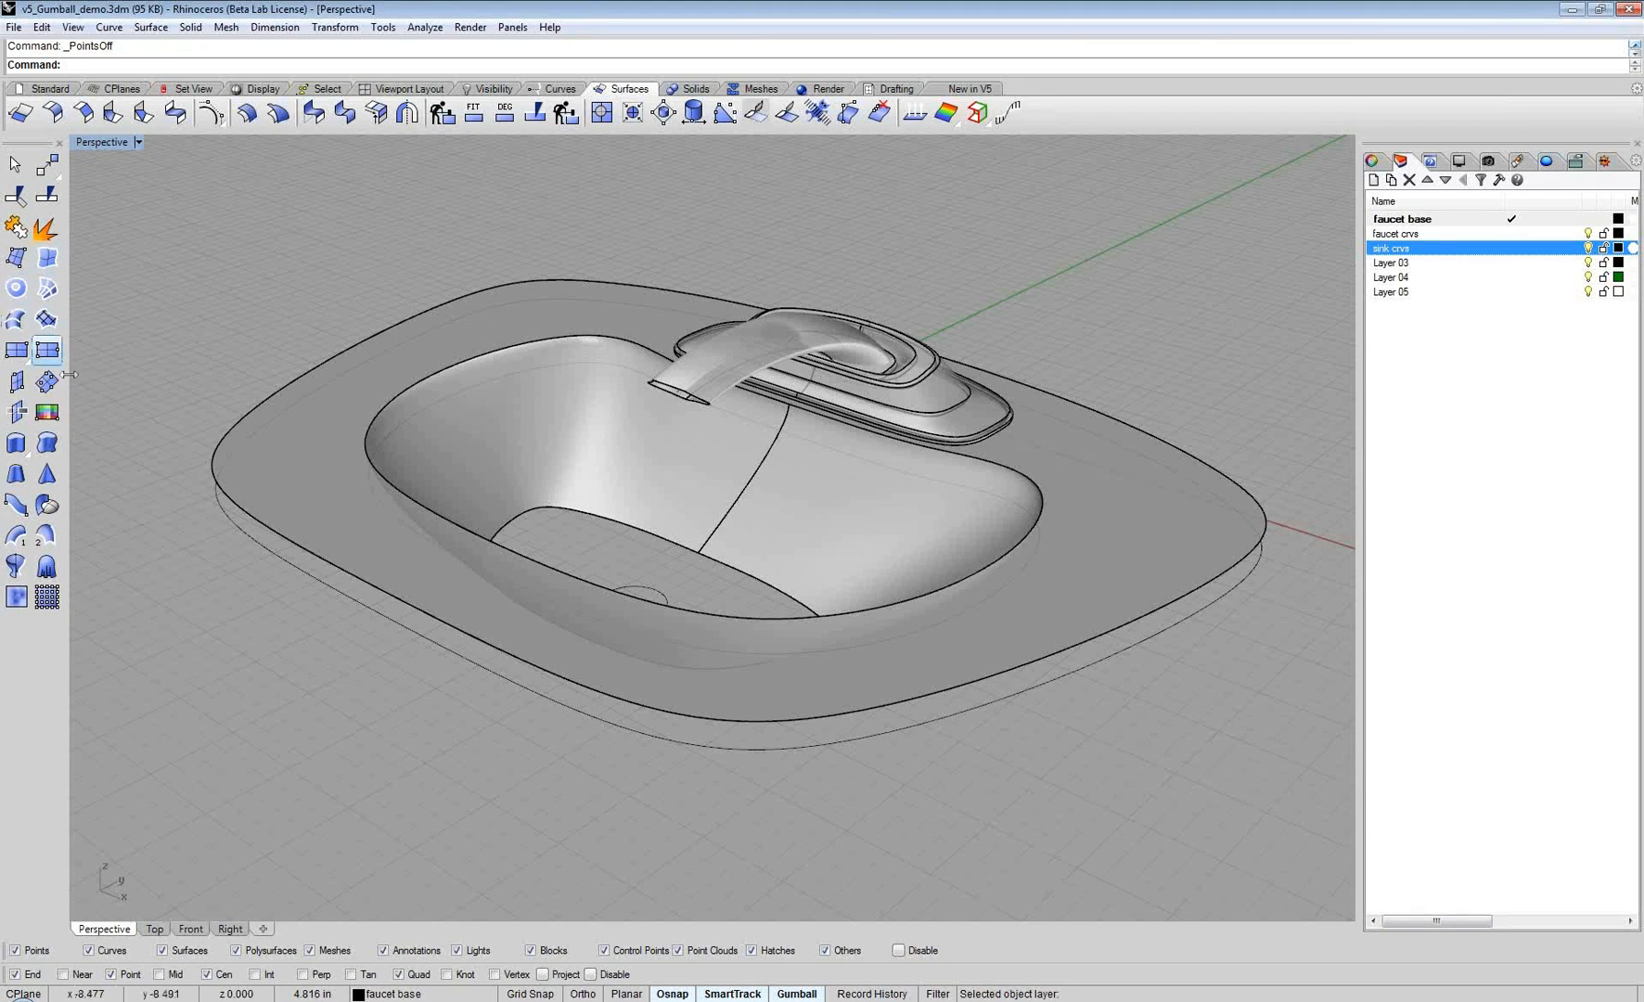
left_click(15, 321)
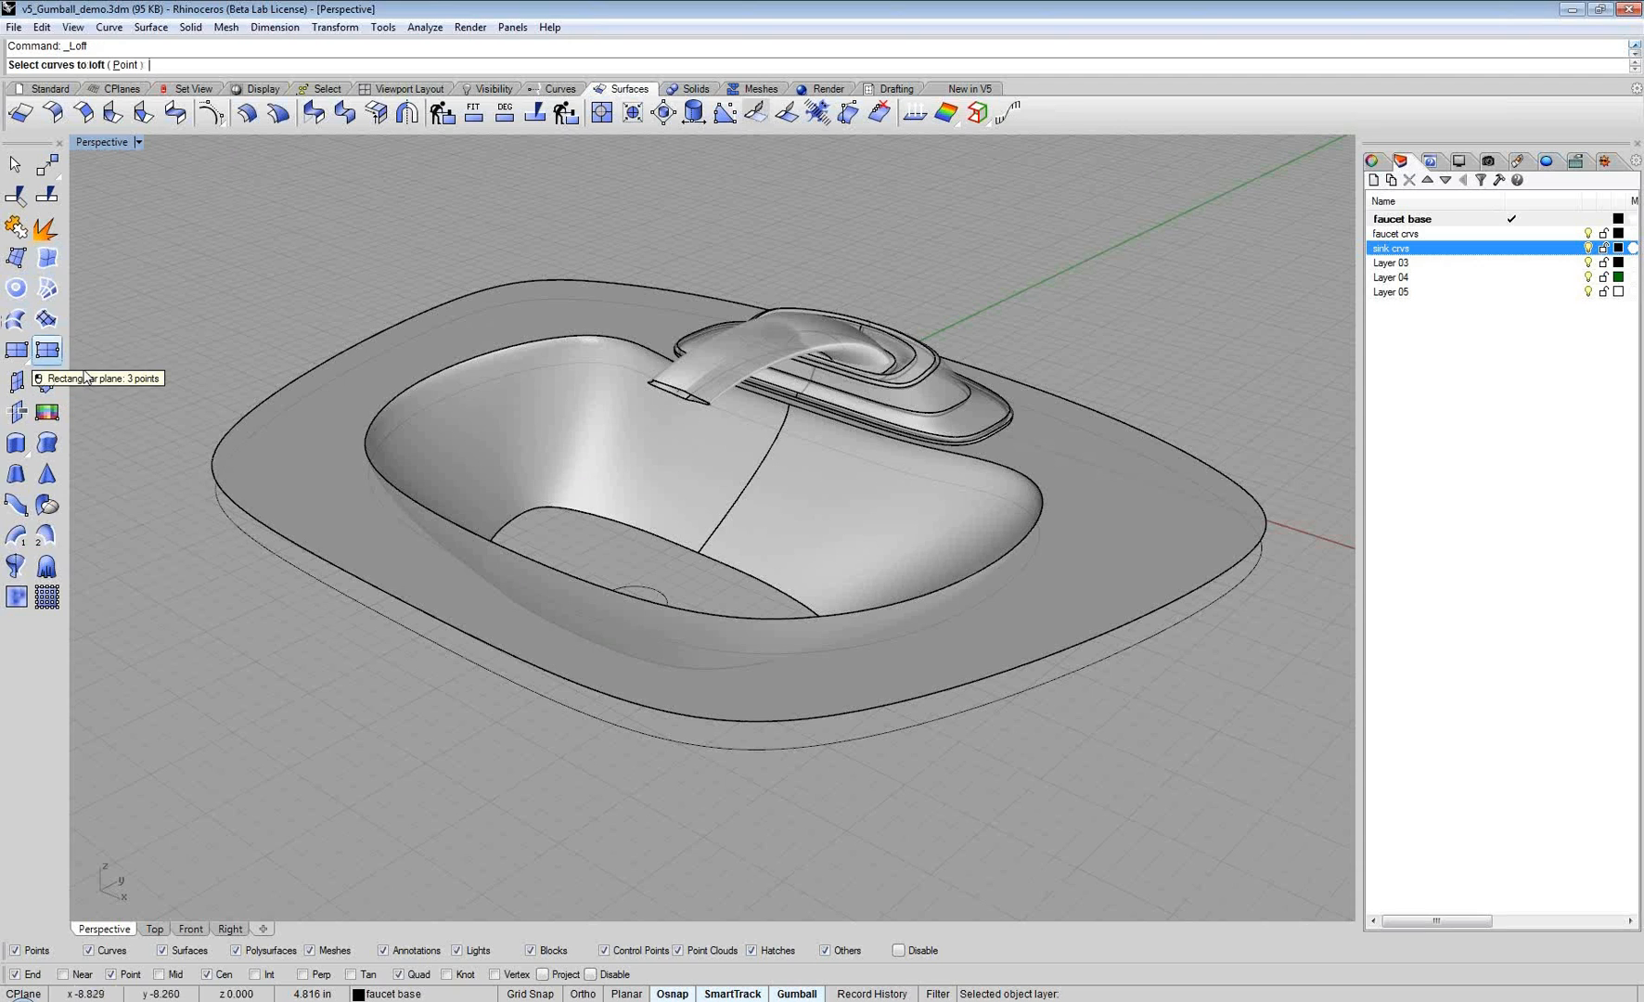
left_click(326, 565)
left_click(346, 598)
key("Return")
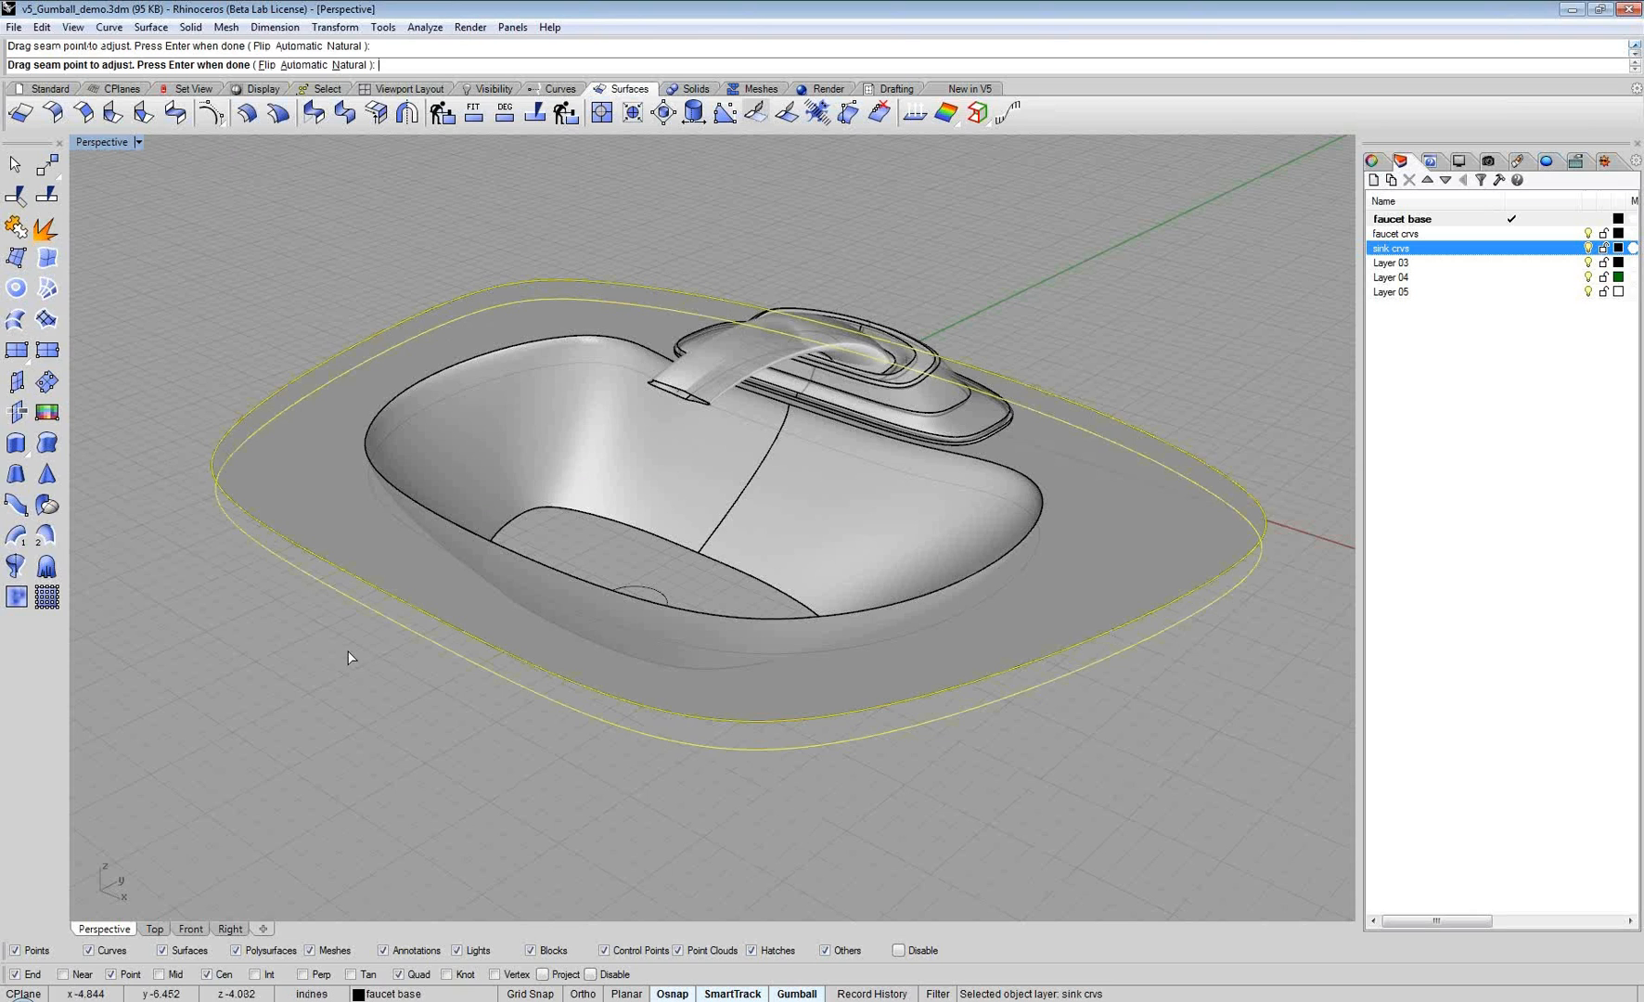
key("Return")
left_click(1167, 468)
left_click(1122, 480)
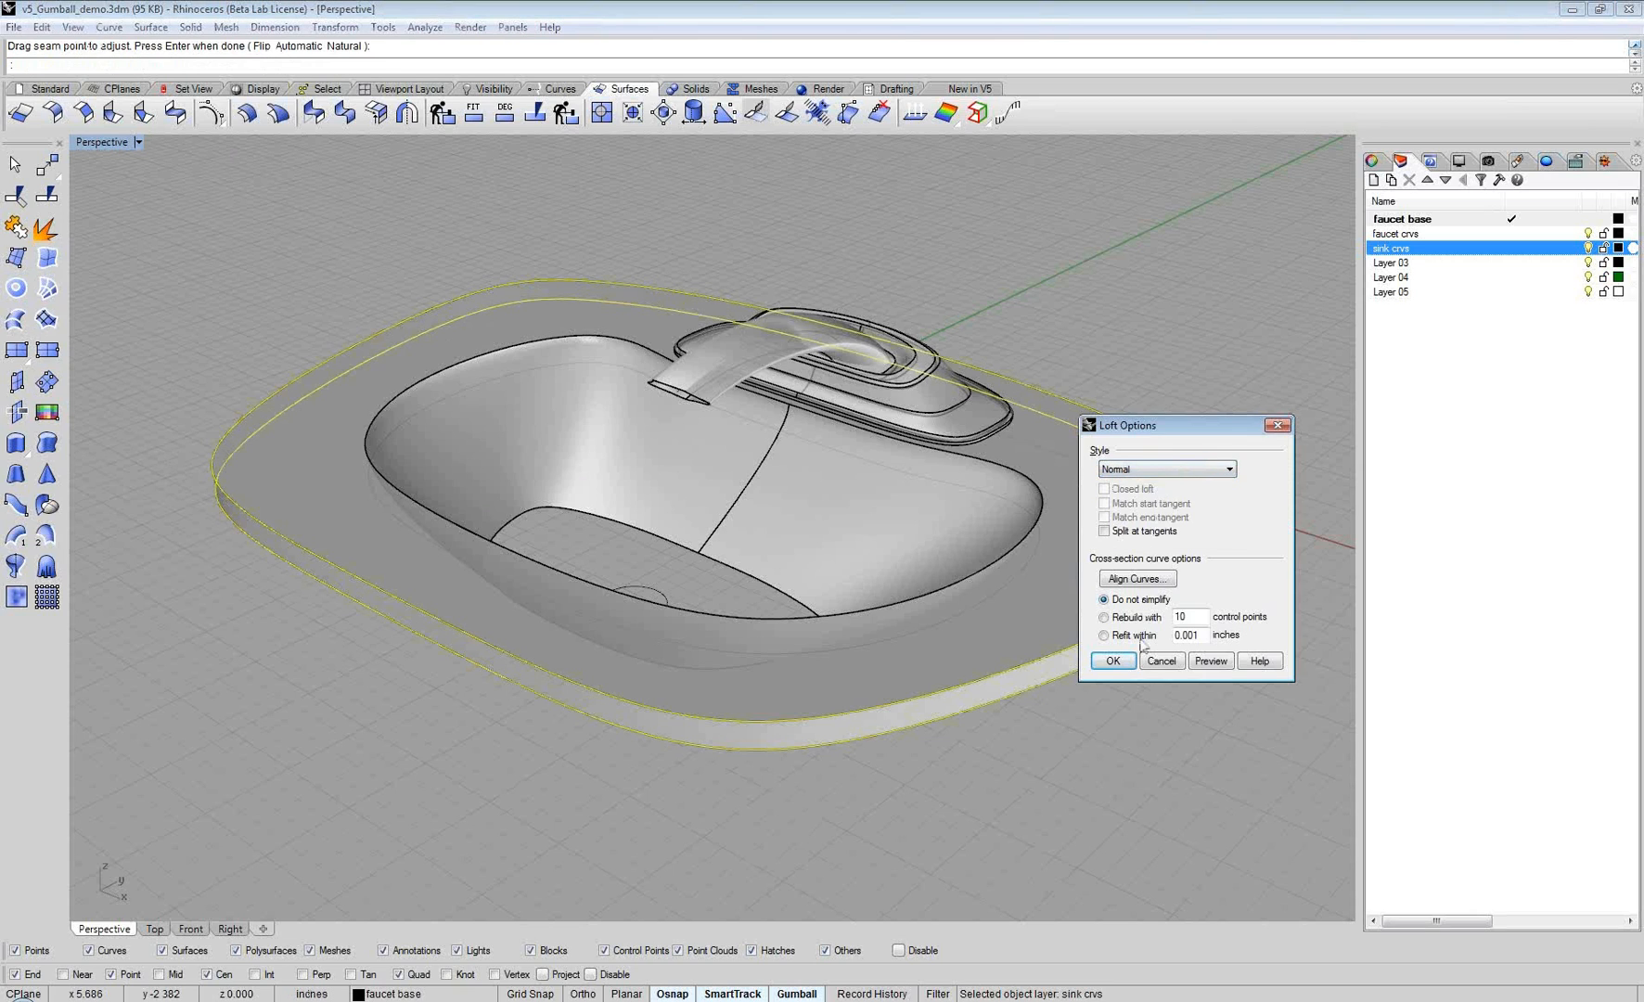
left_click(1113, 662)
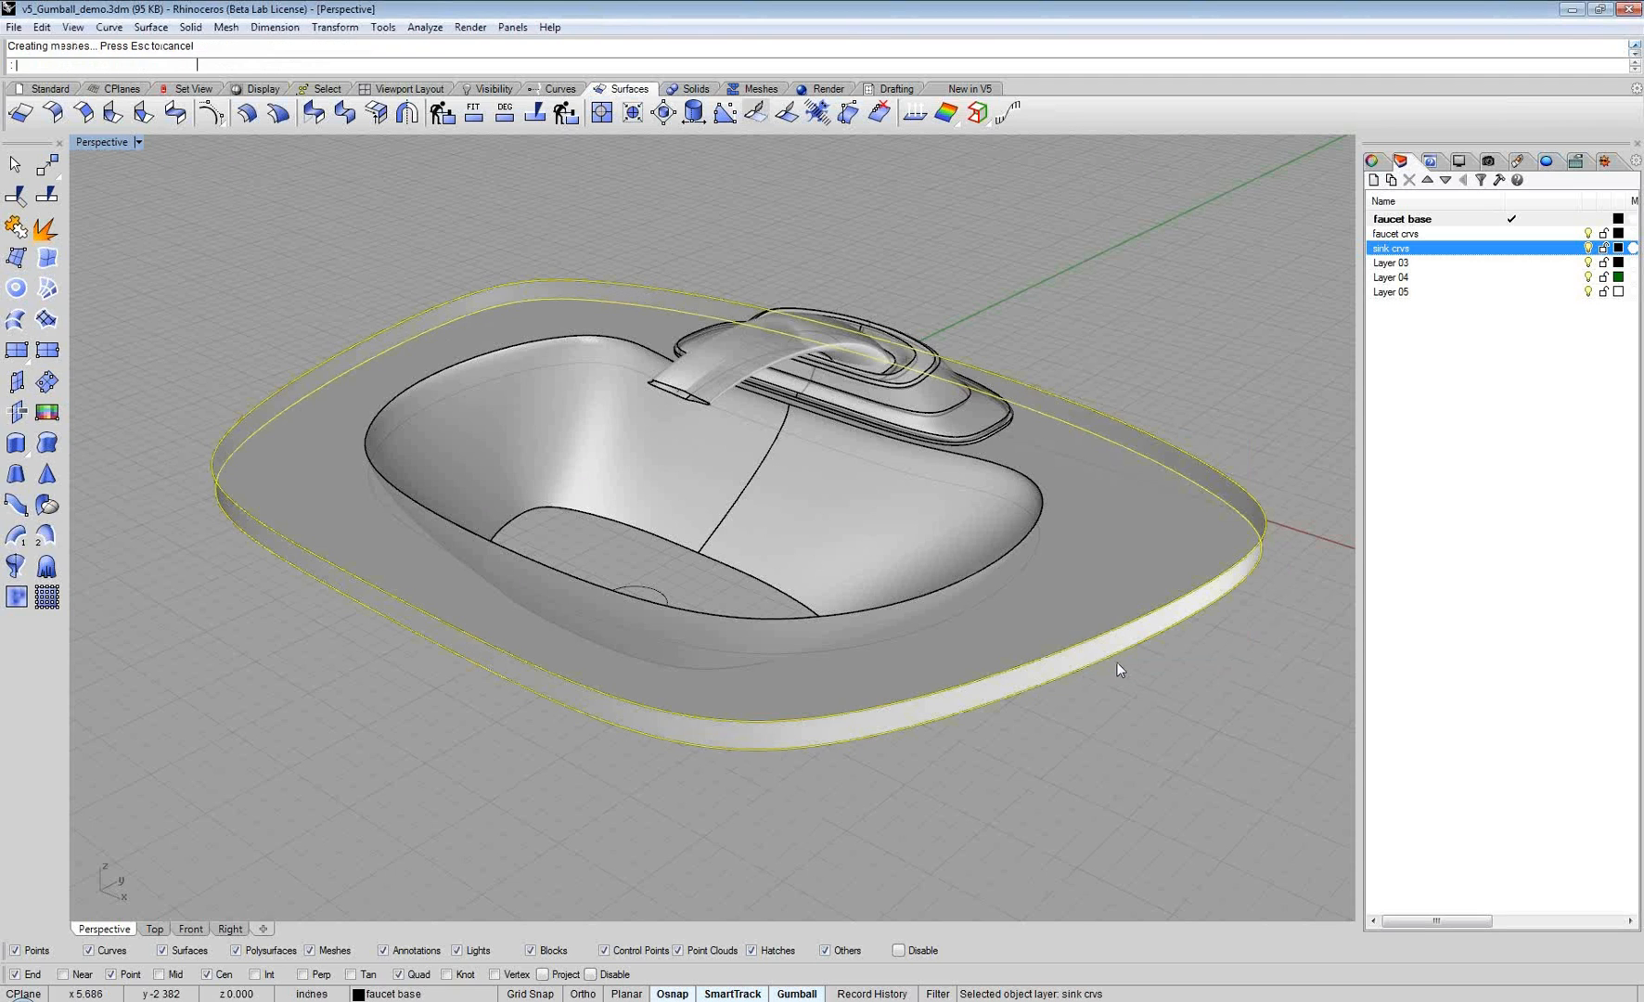
Step: Join the countertop's top surface with the lofted side surface, leaving the basin surface out, and accept the history break
right_click_drag(624, 688, 612, 678)
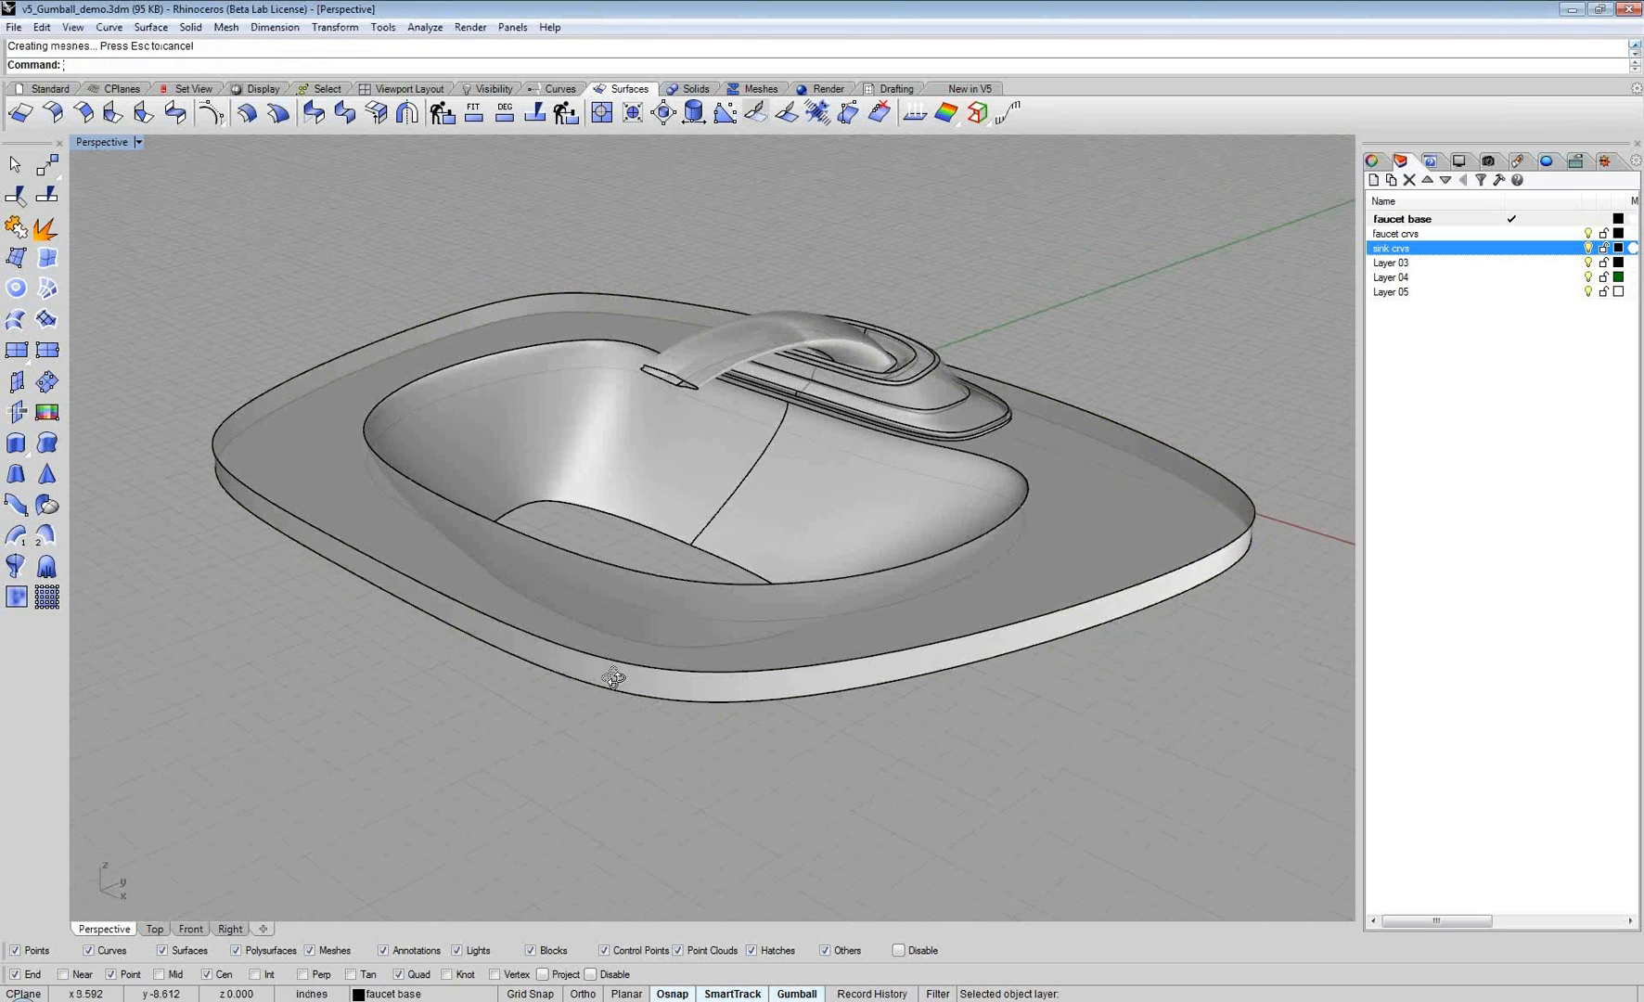
left_click(299, 483)
left_click(305, 539, "shift")
left_click(447, 436, "shift")
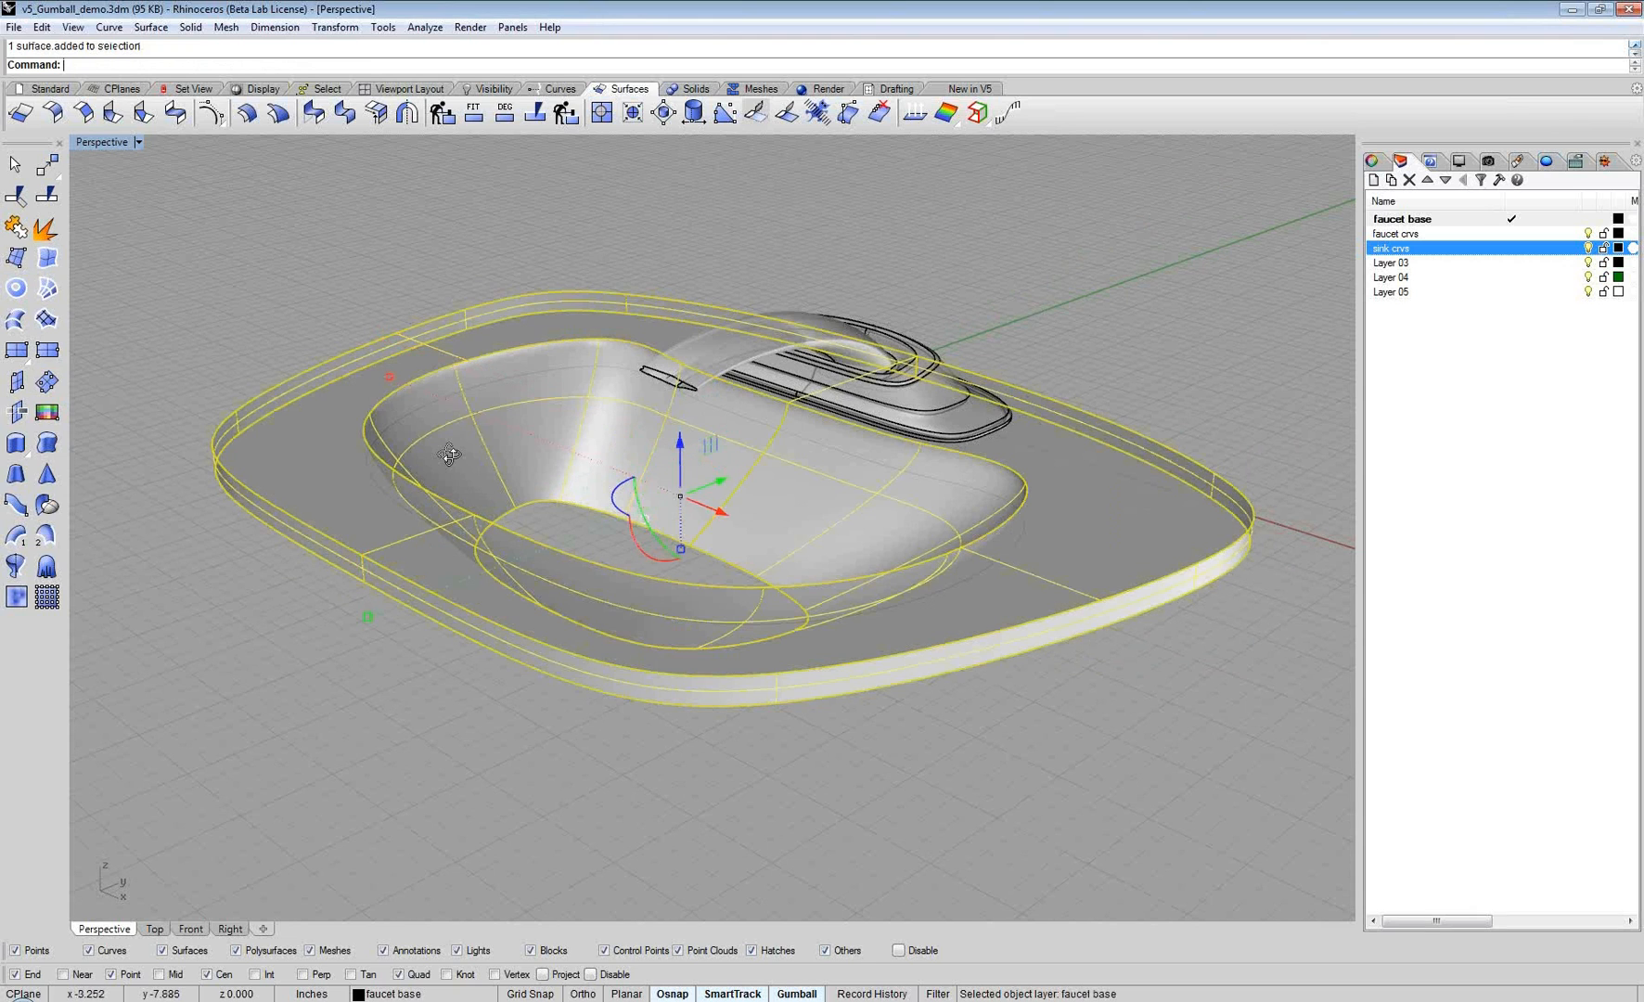
mouse_move(449, 454)
right_mouse_down()
mouse_move(447, 475)
mouse_move(474, 438)
right_mouse_up()
left_click(475, 434, "ctrl")
type("Join")
key("Return")
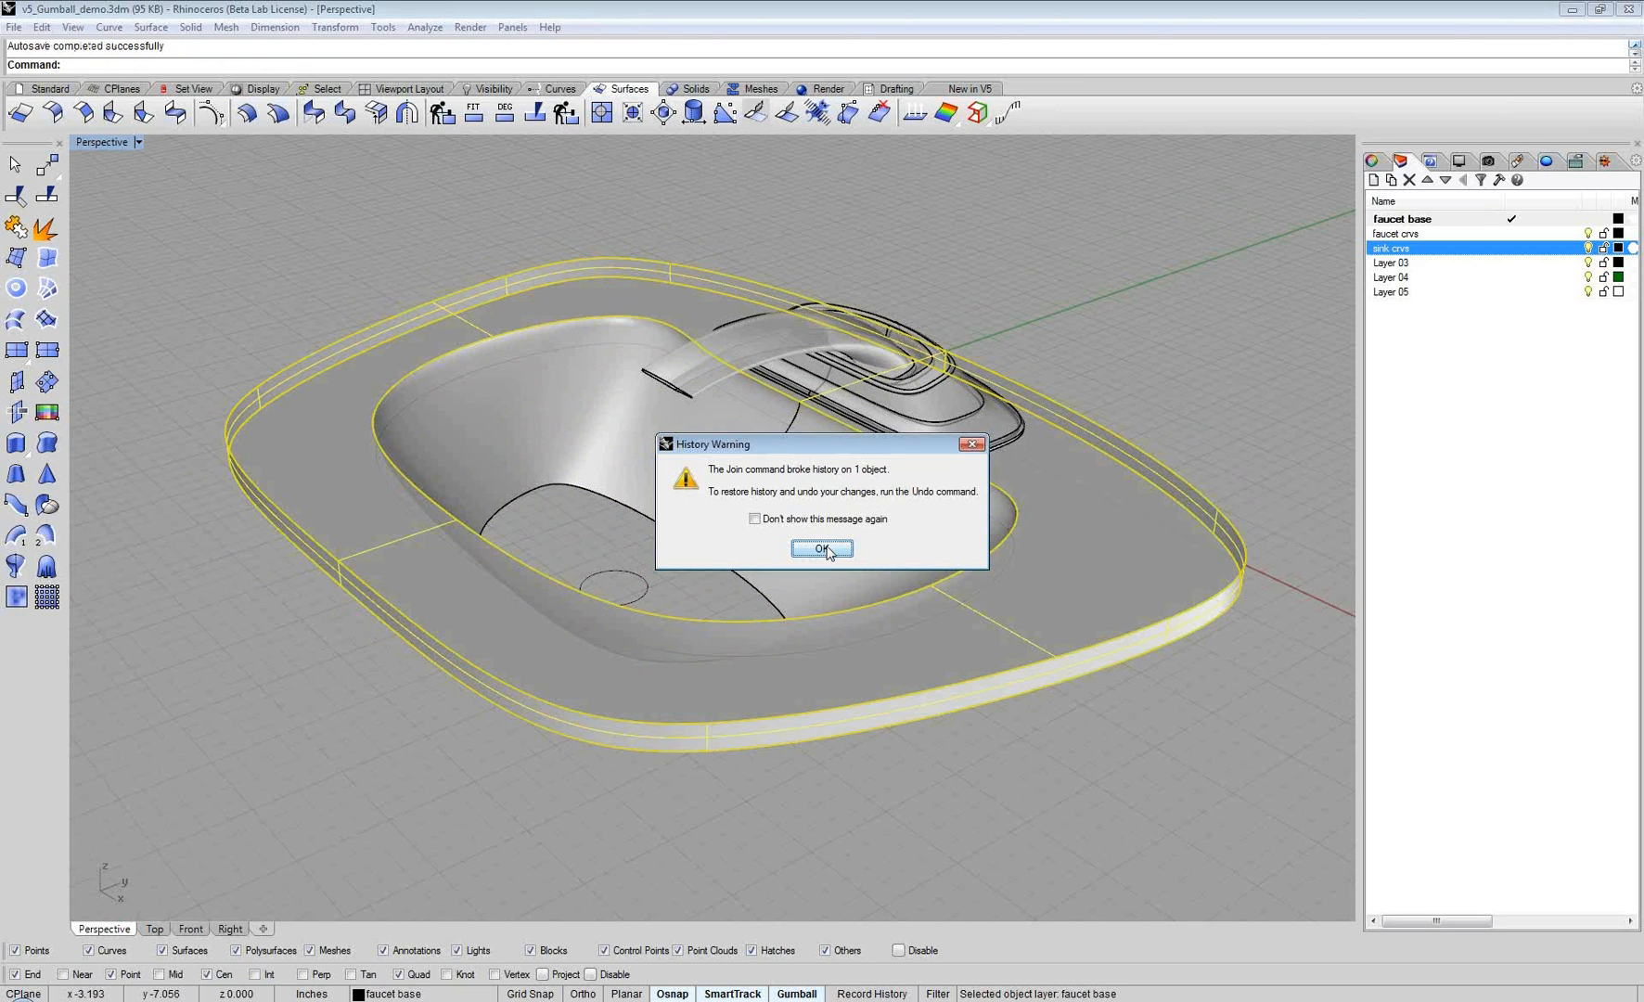
left_click(822, 548)
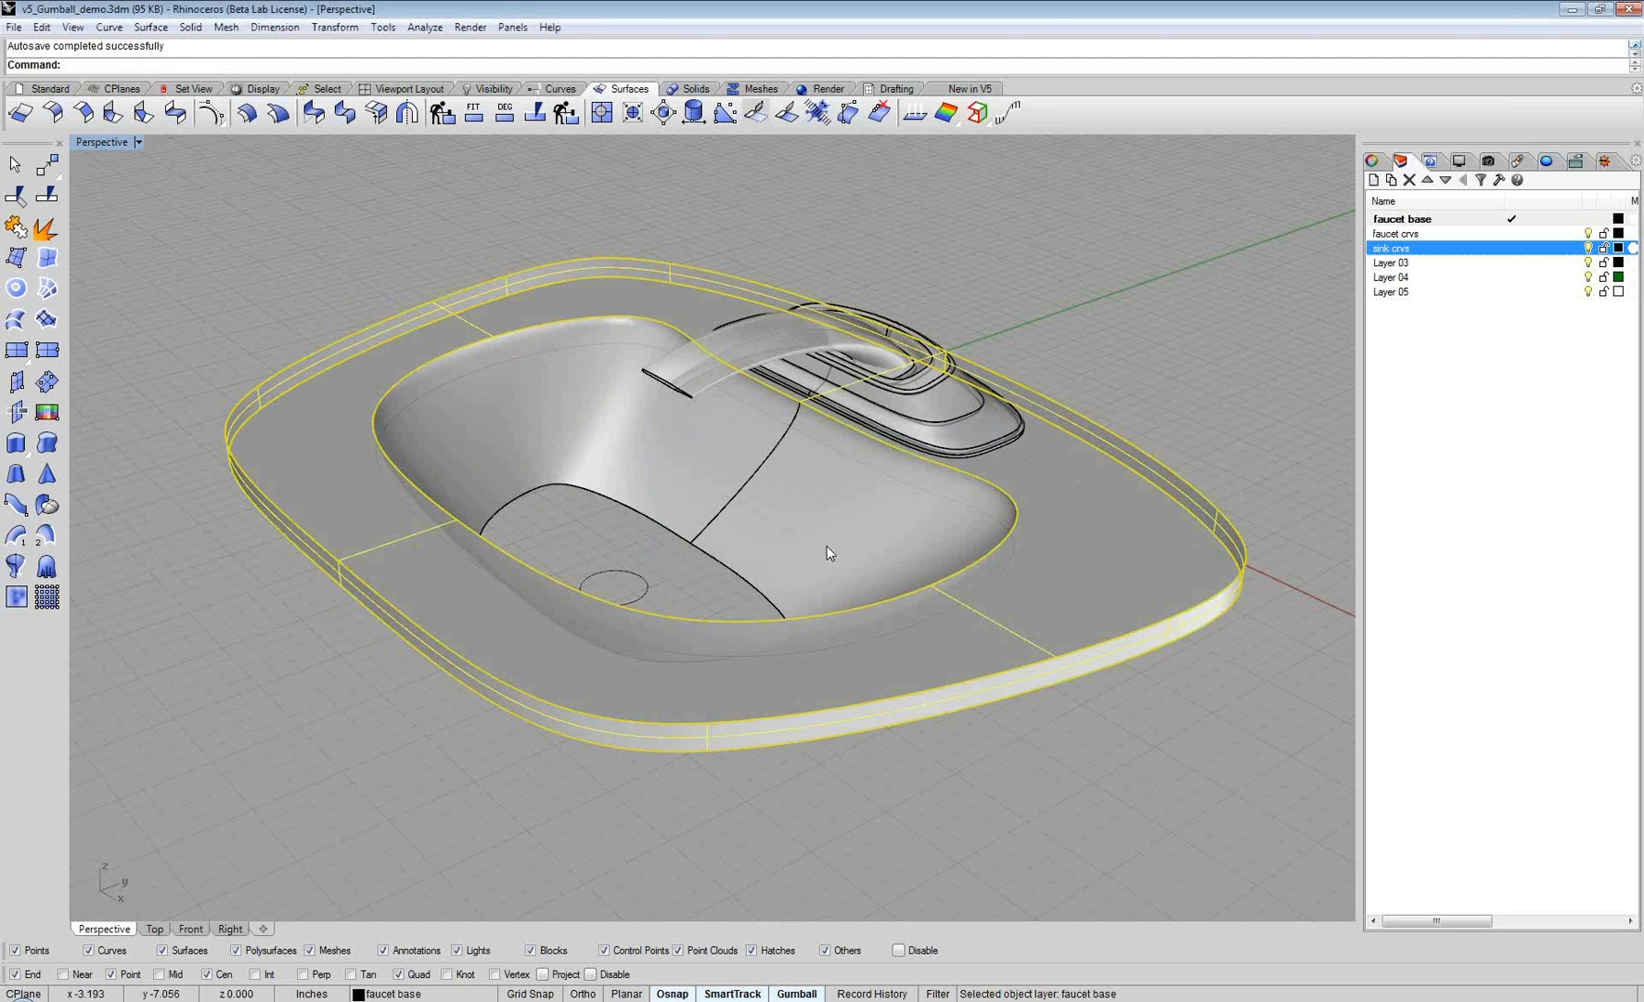
left_click(946, 790)
left_click(649, 553)
right_click_drag(649, 553, 679, 578)
scroll(678, 578, "up", 3)
key("Escape")
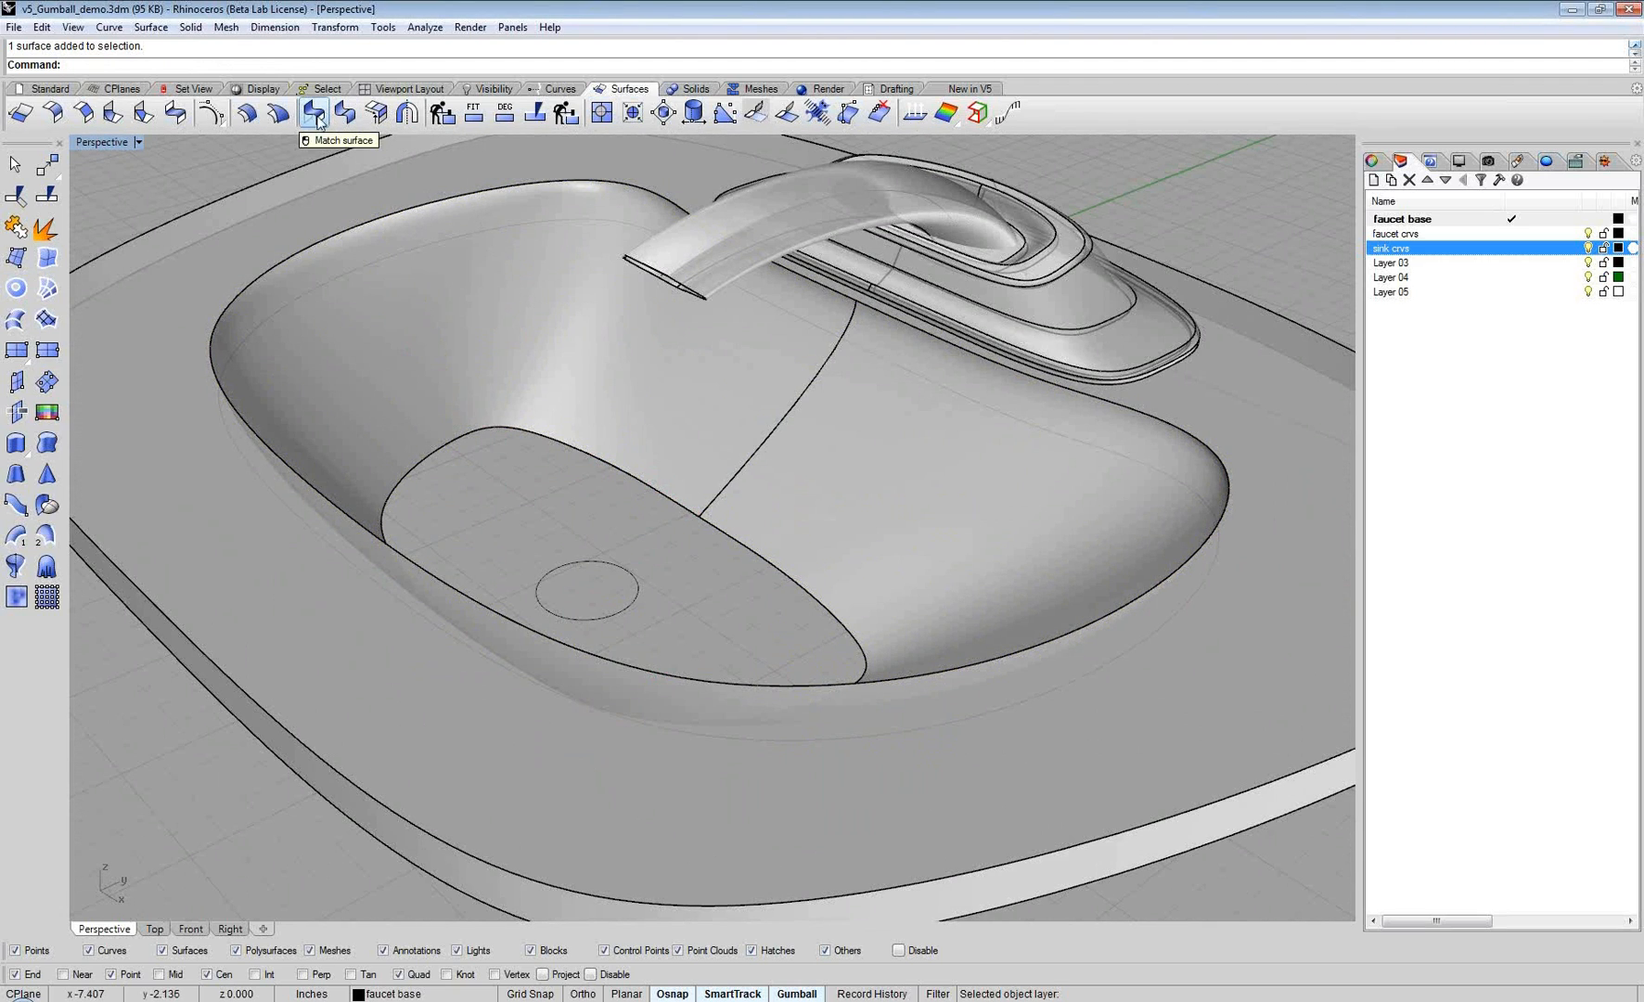
left_click(610, 563)
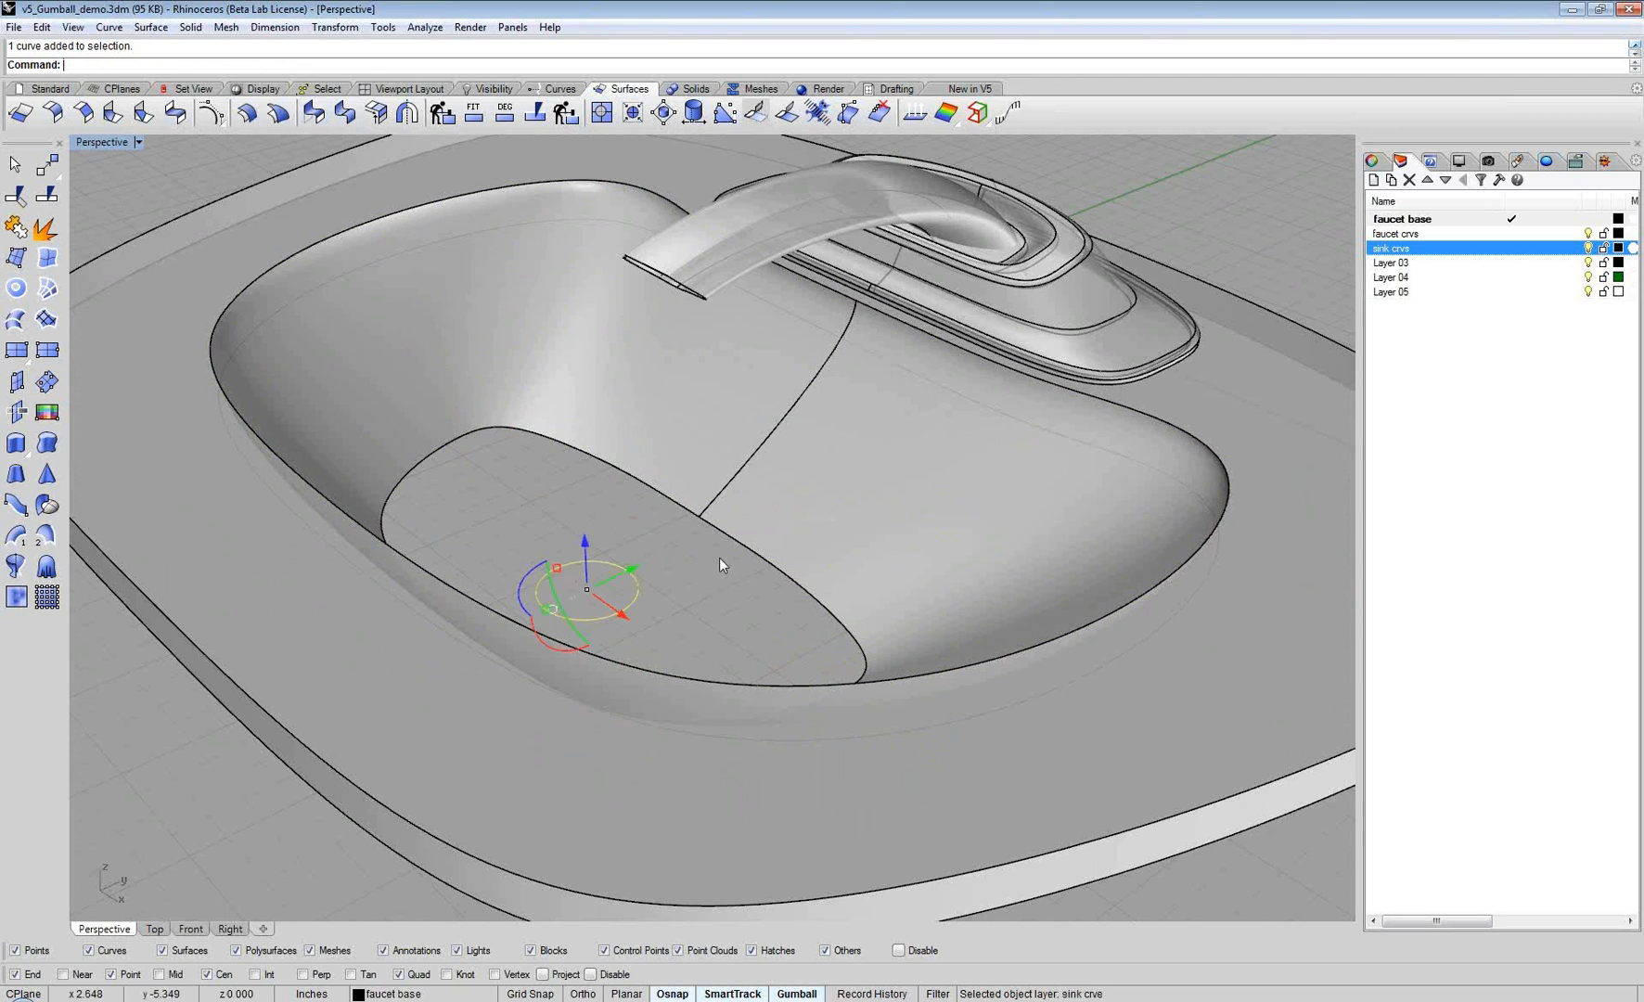
key("Escape")
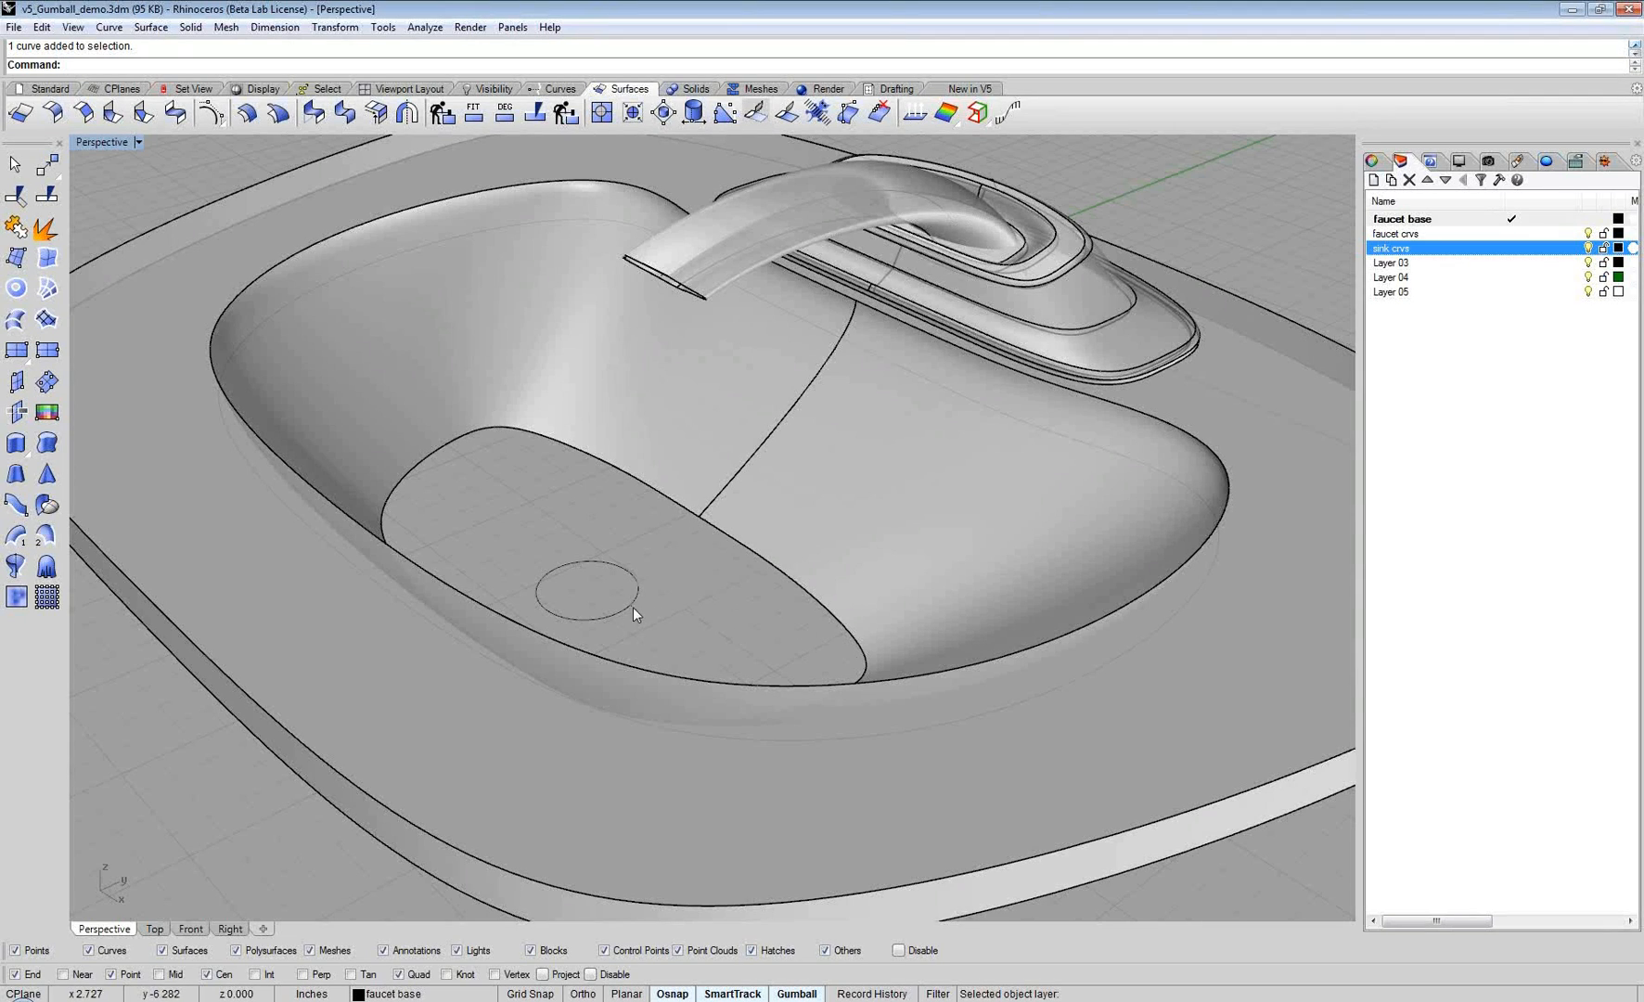
Step: Match the basin's bottom edge to the drain circle with Position continuity, Curvature preserved at the other end and Refine match on; accept the history break
left_click(315, 115)
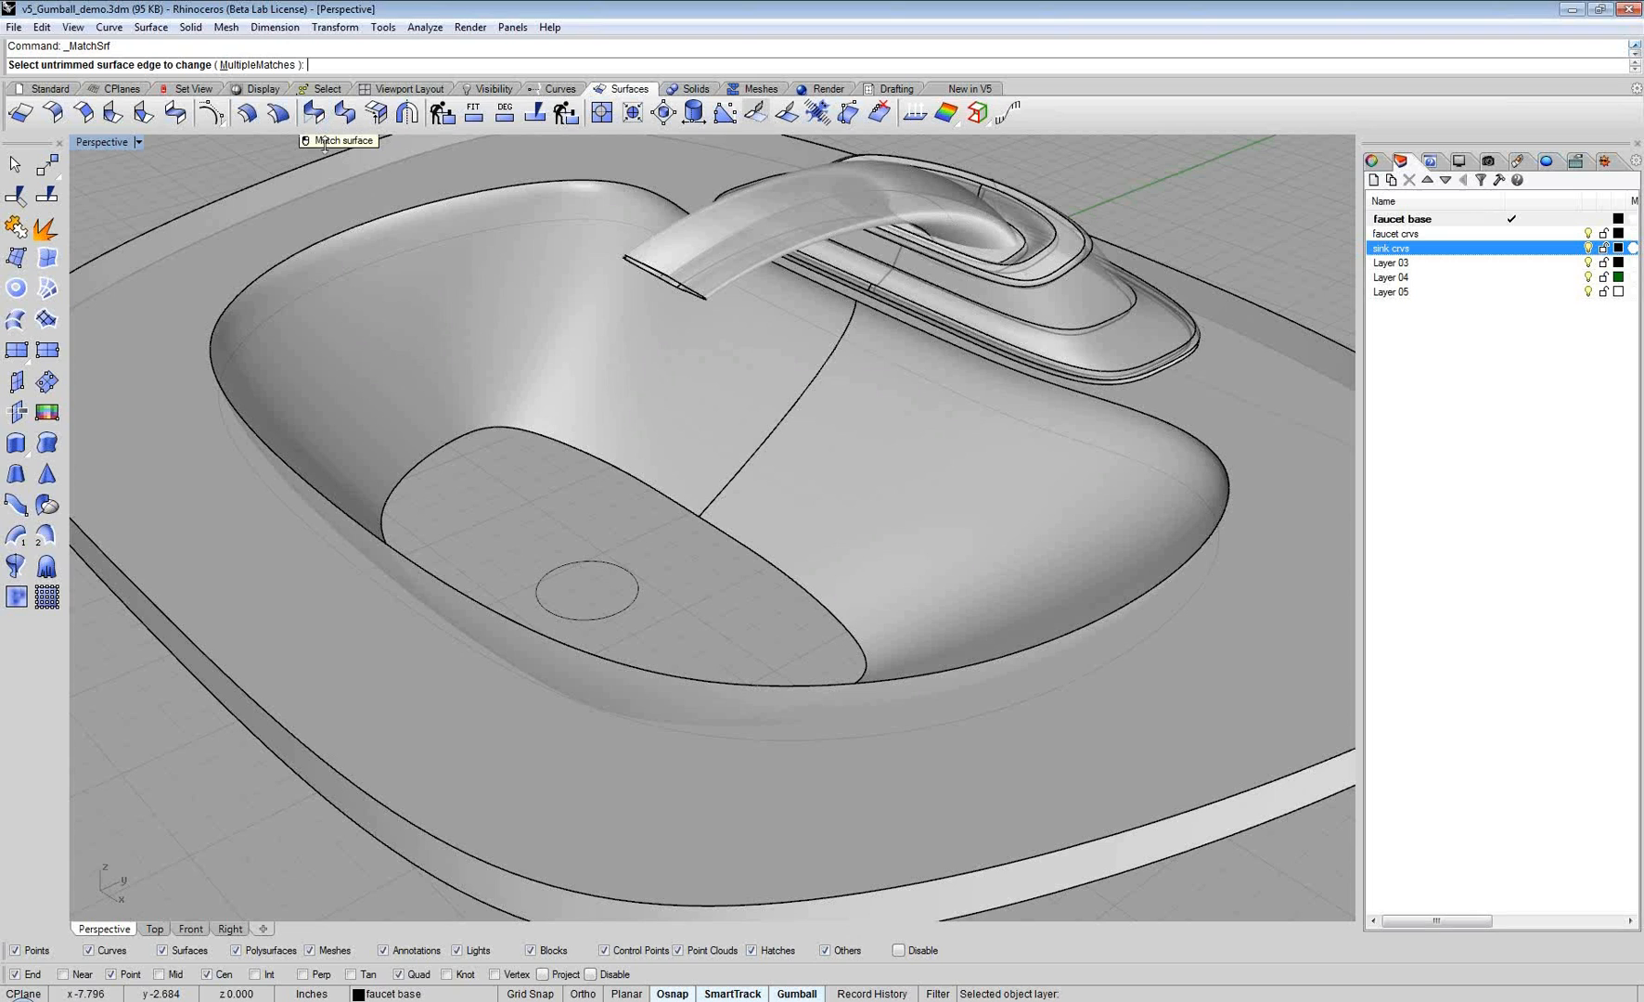
left_click(616, 471)
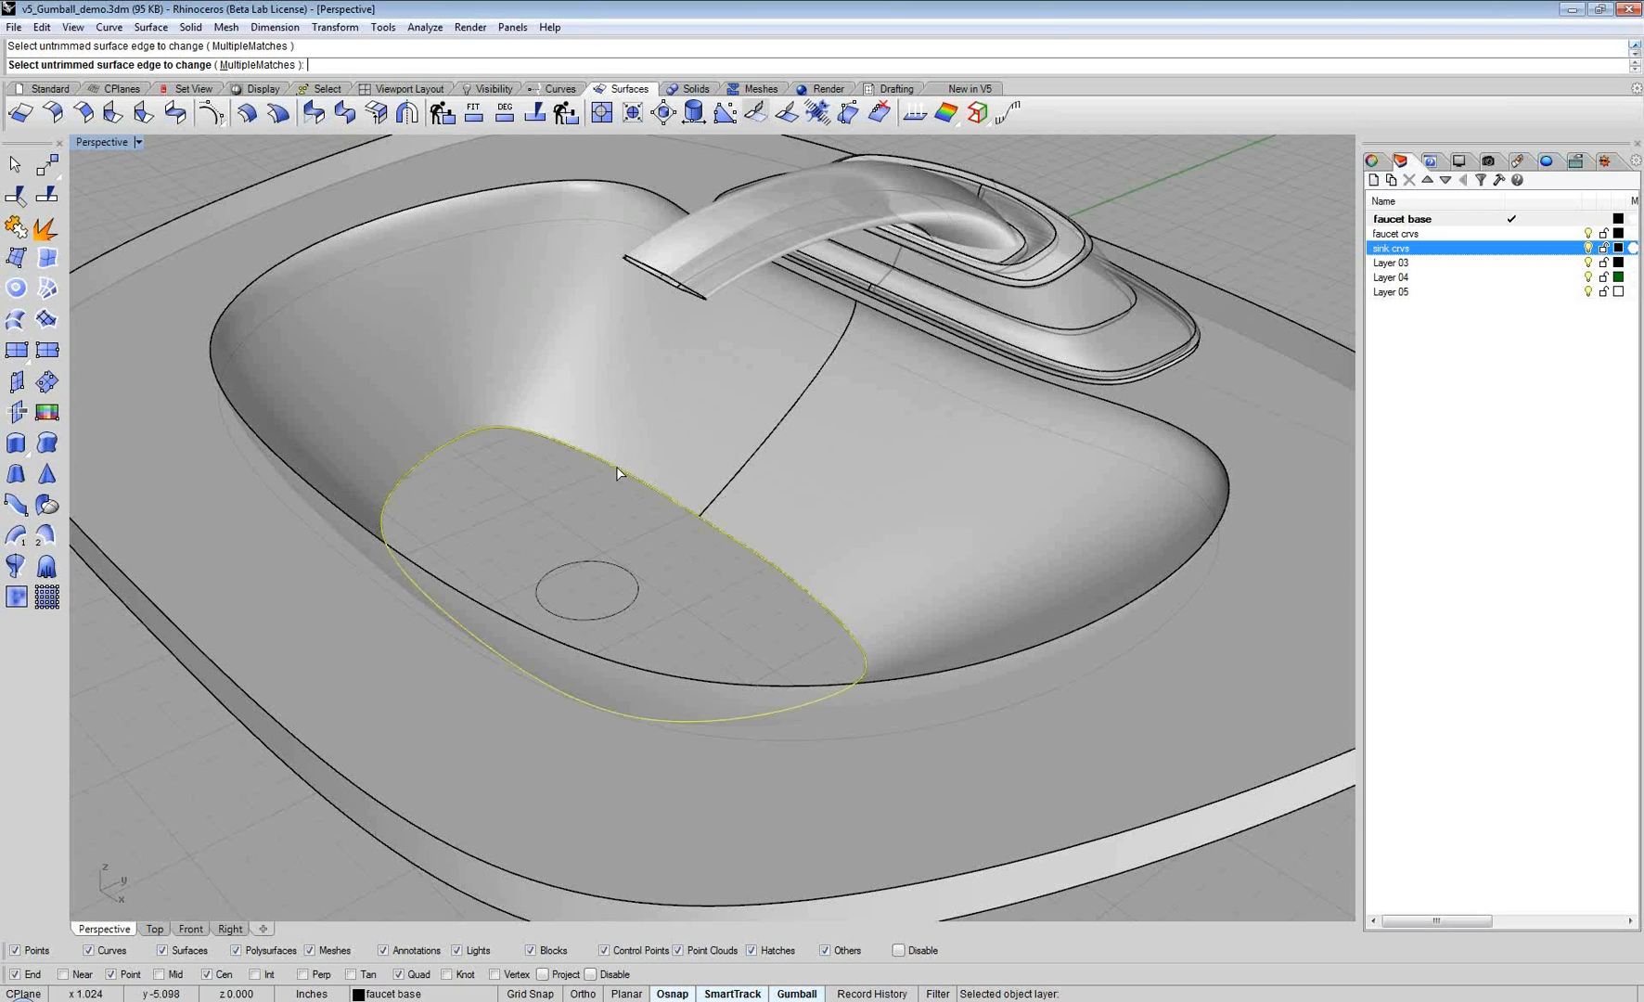
left_click(617, 571)
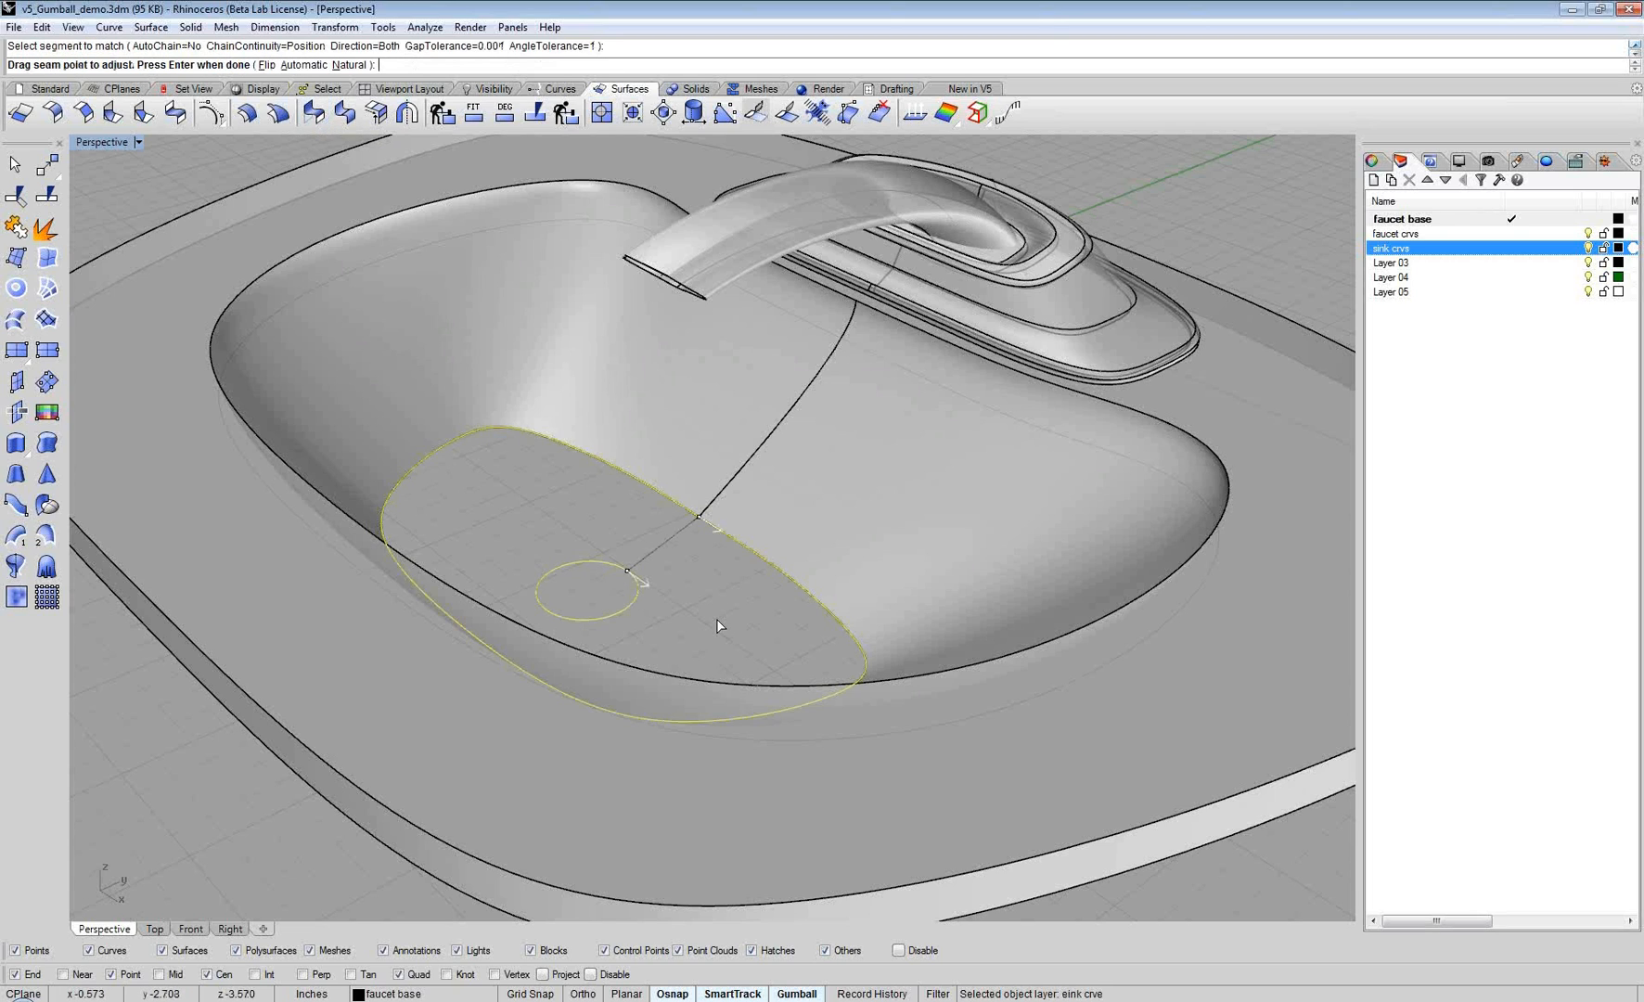
key("Return")
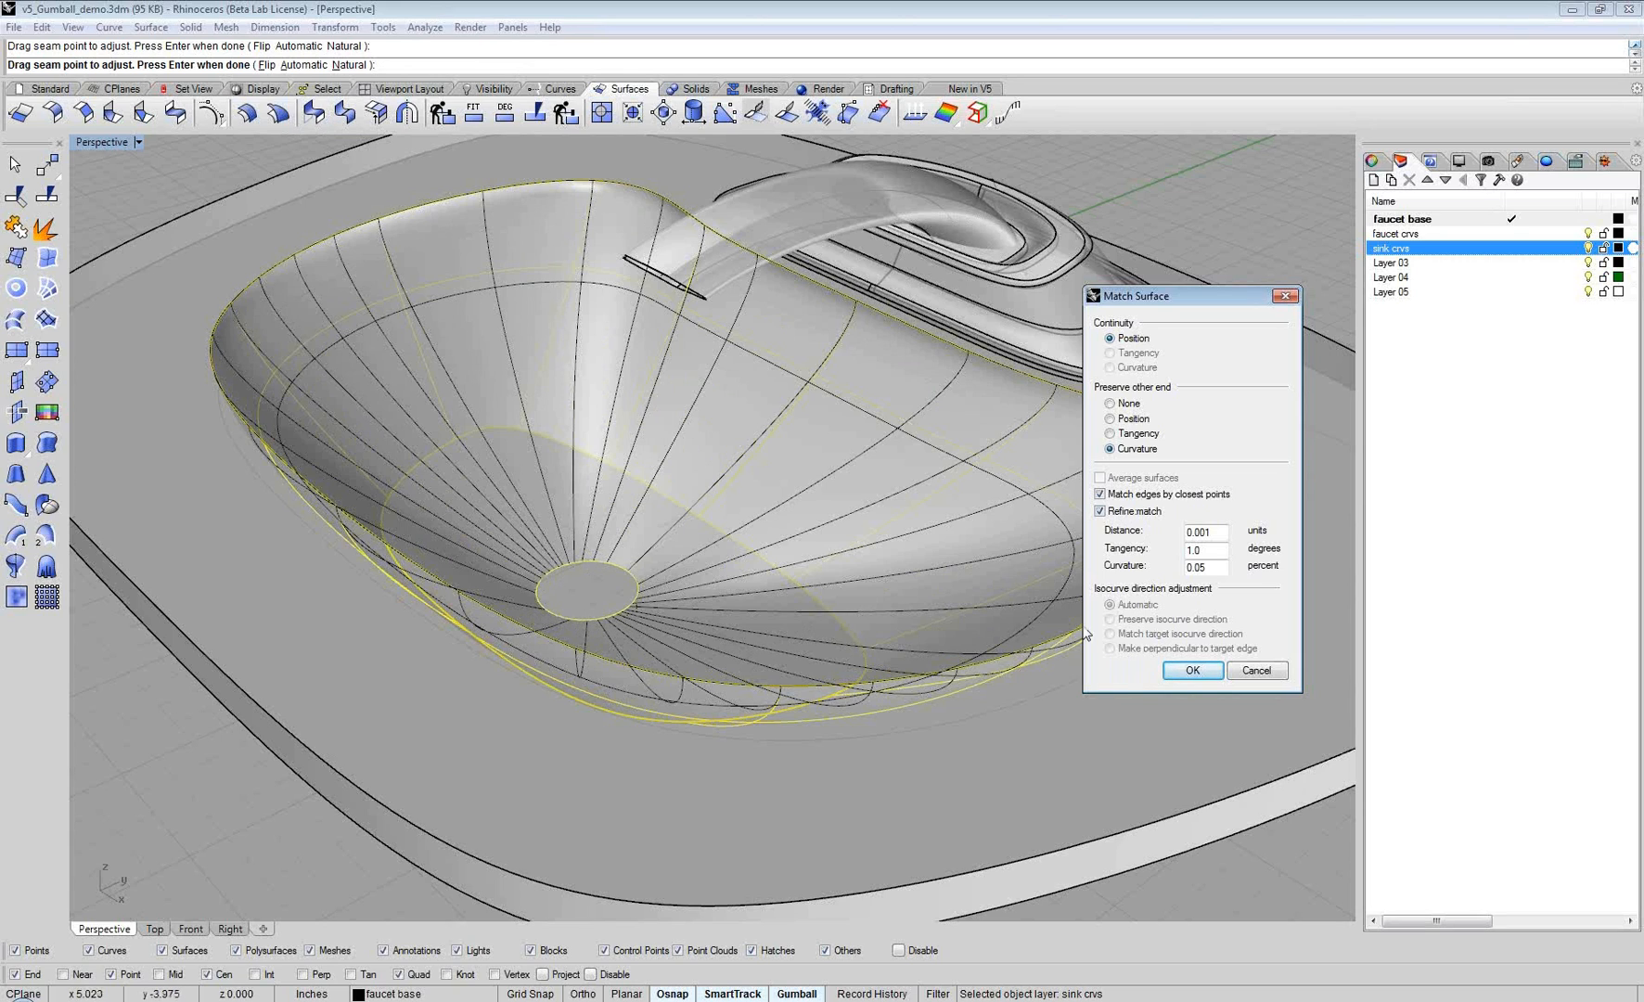
left_click(1193, 670)
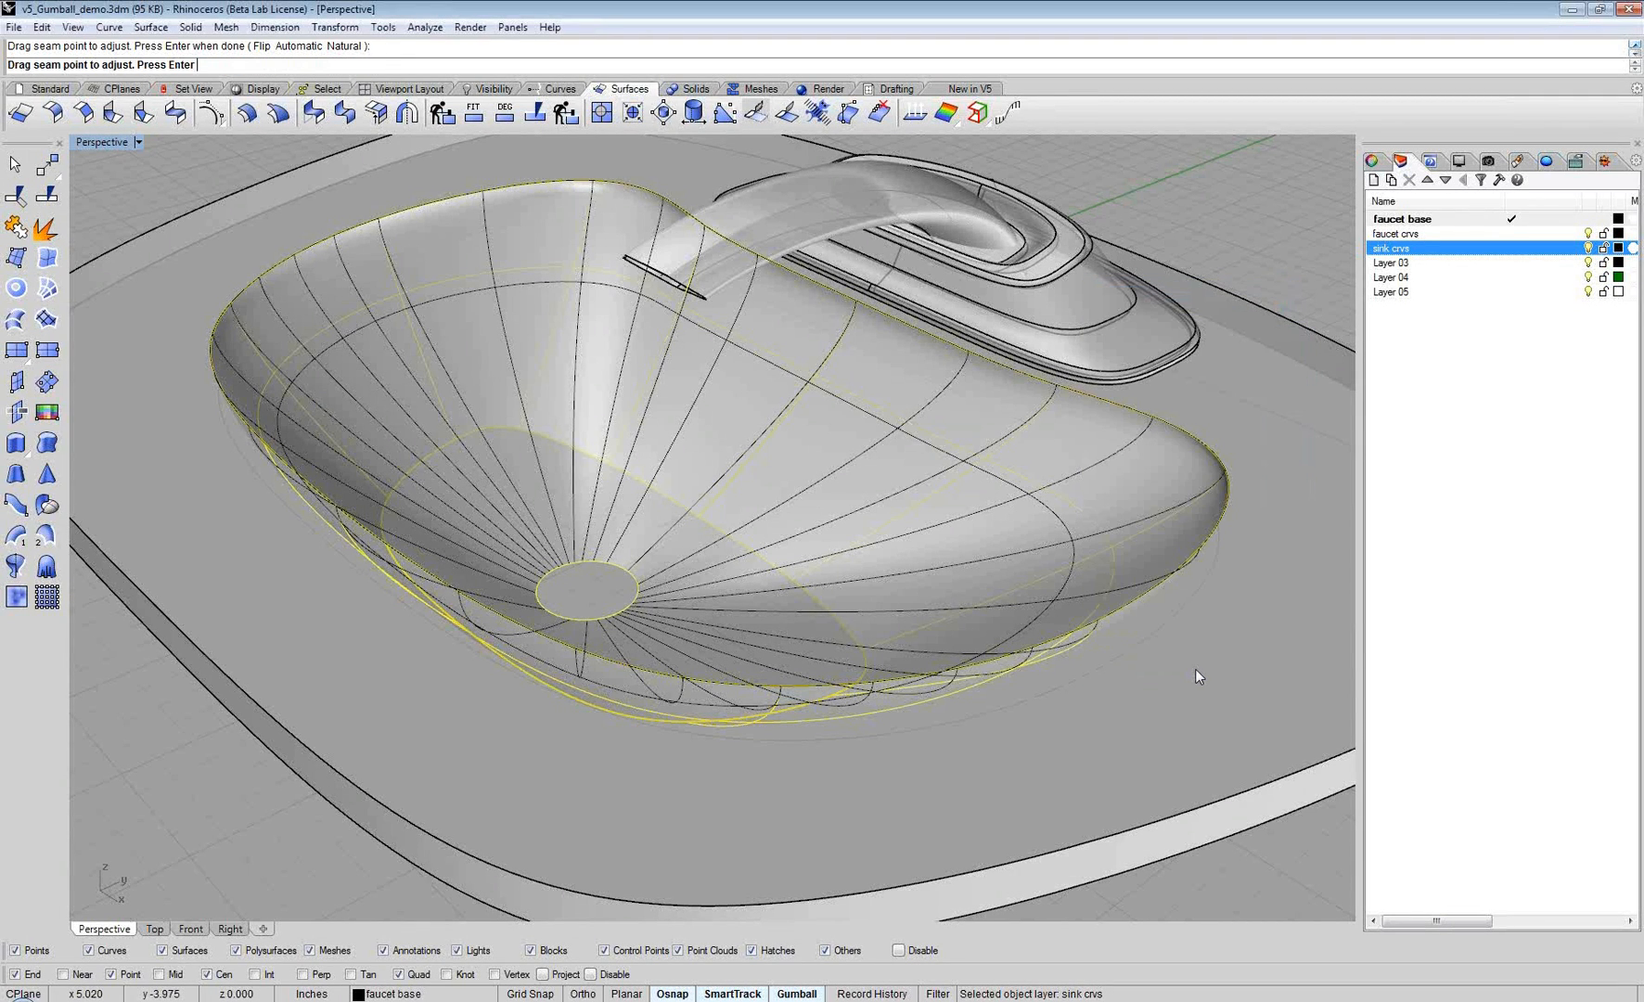
key("Return")
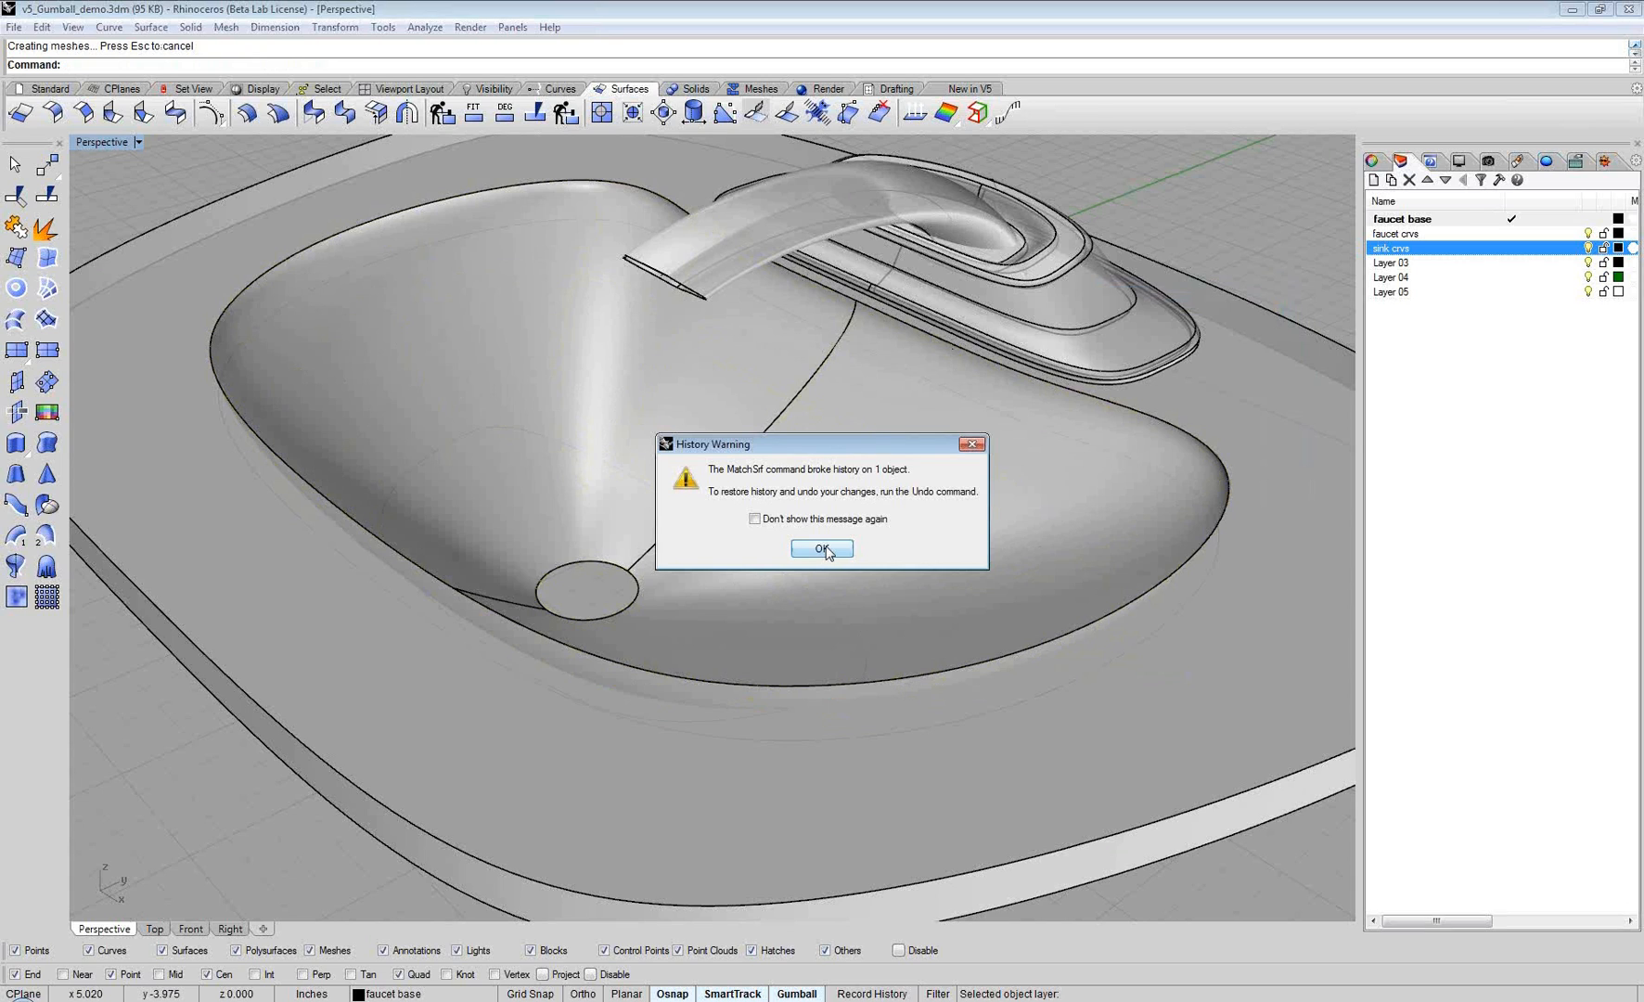
left_click(822, 549)
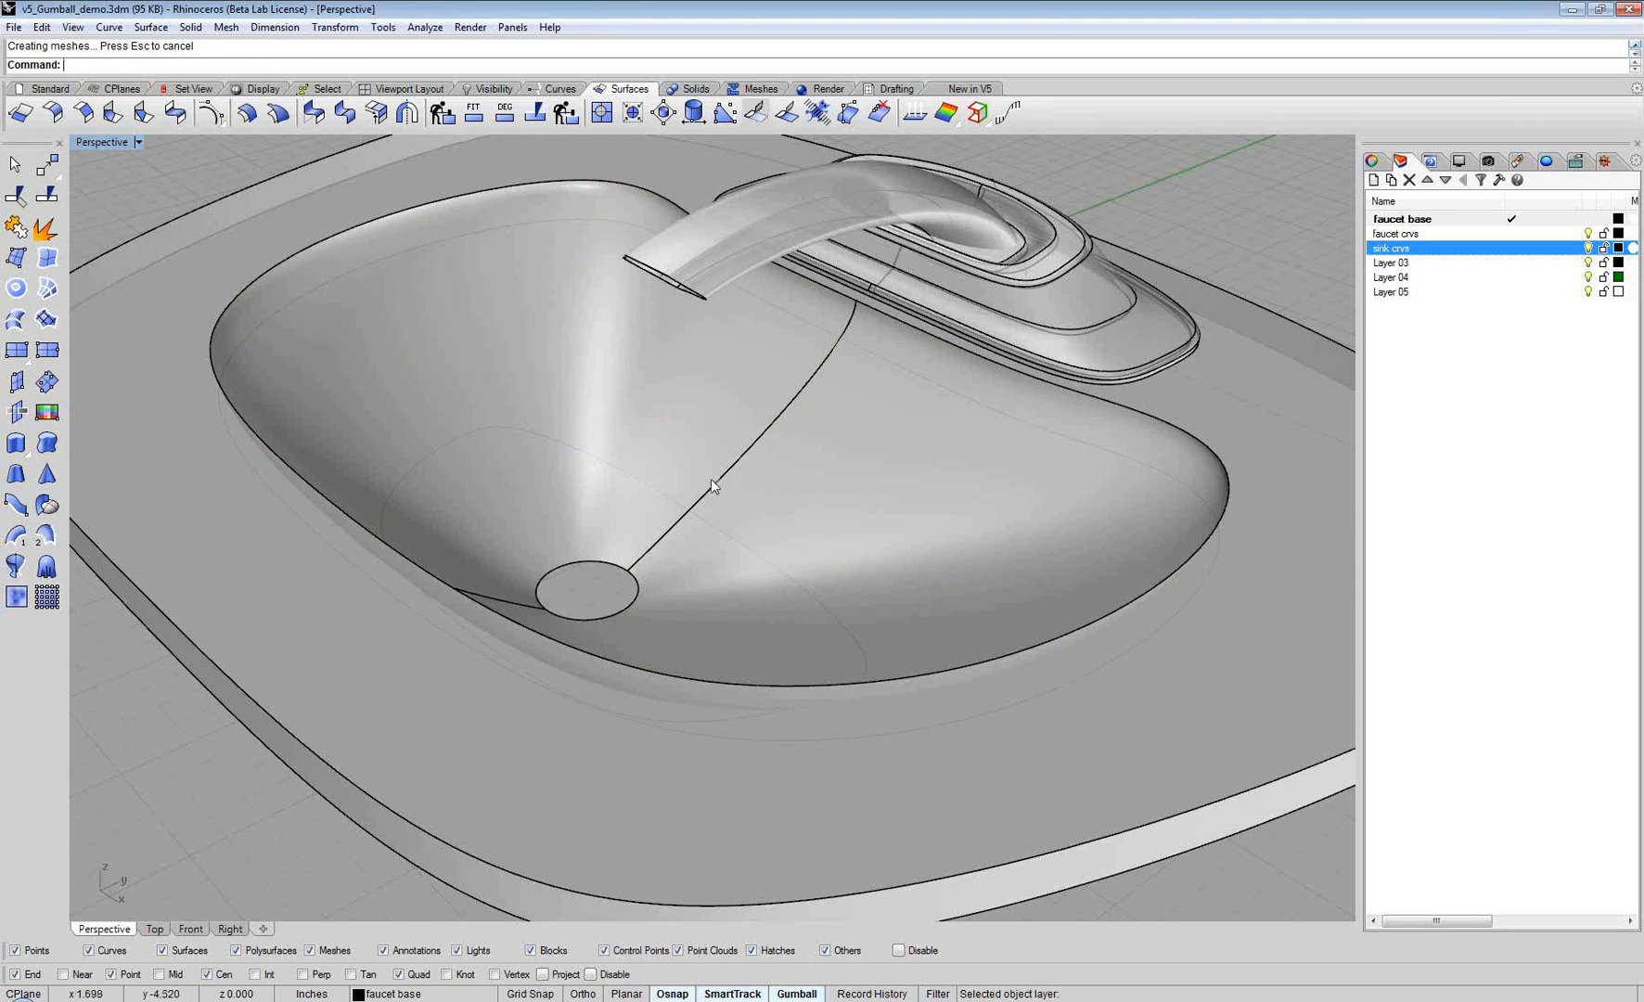
Step: Join the basin surface with the countertop polysurface and clear the selection
left_click(385, 392)
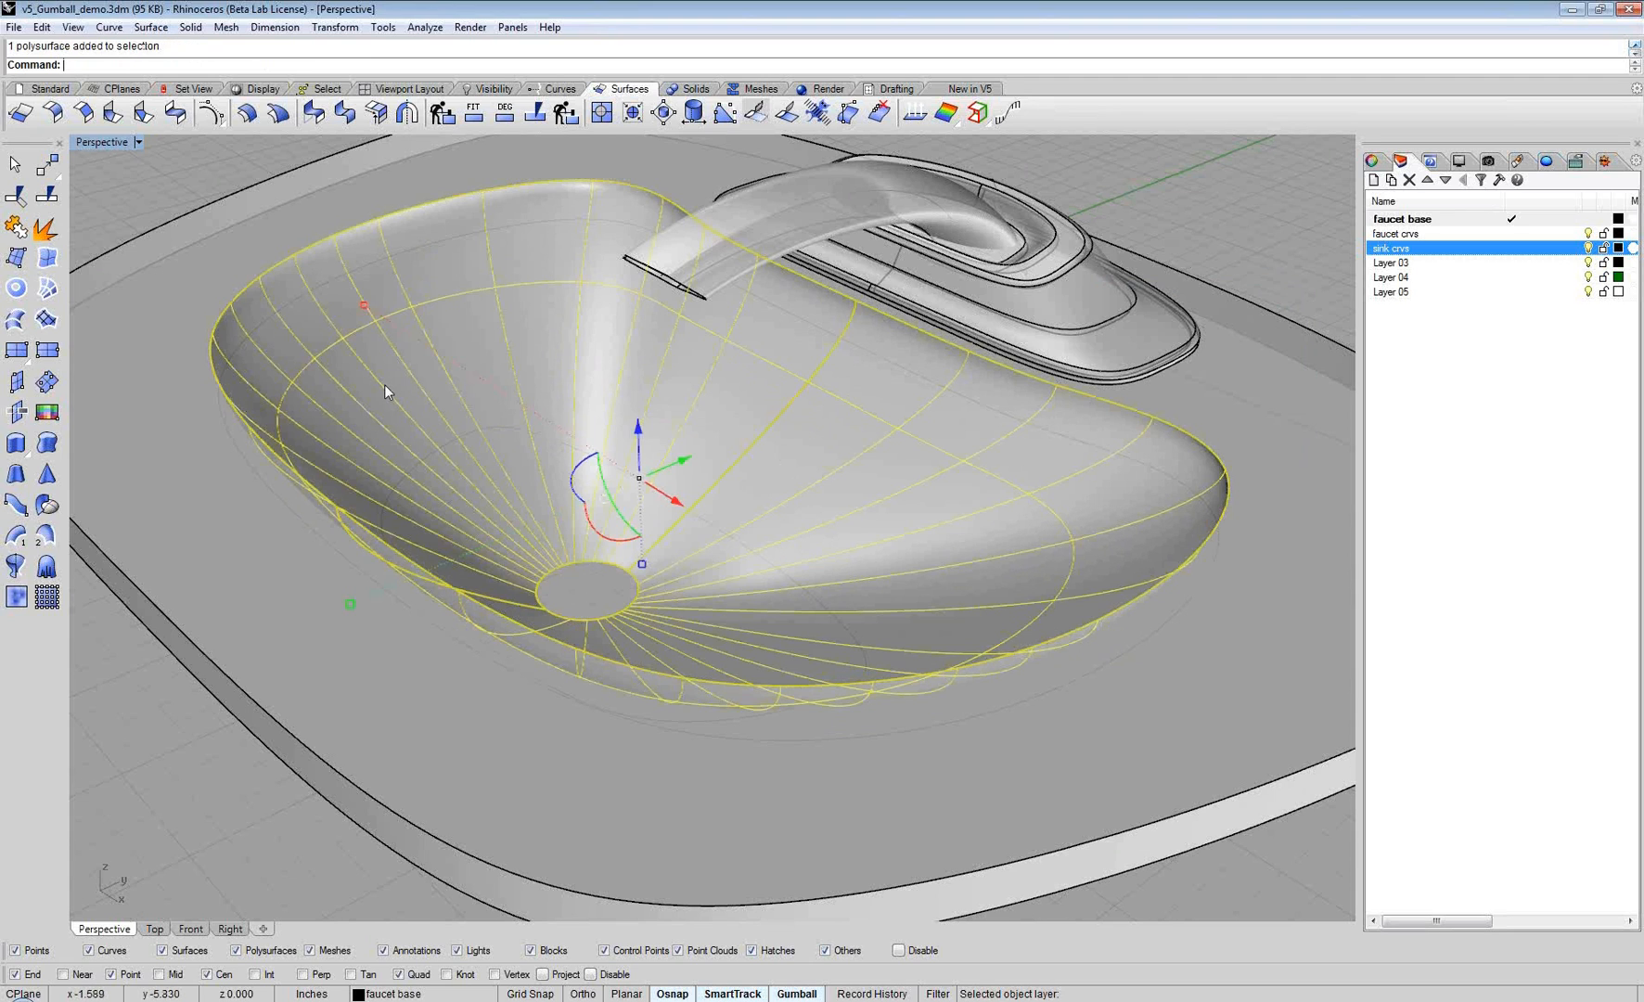
left_click(141, 427, "shift")
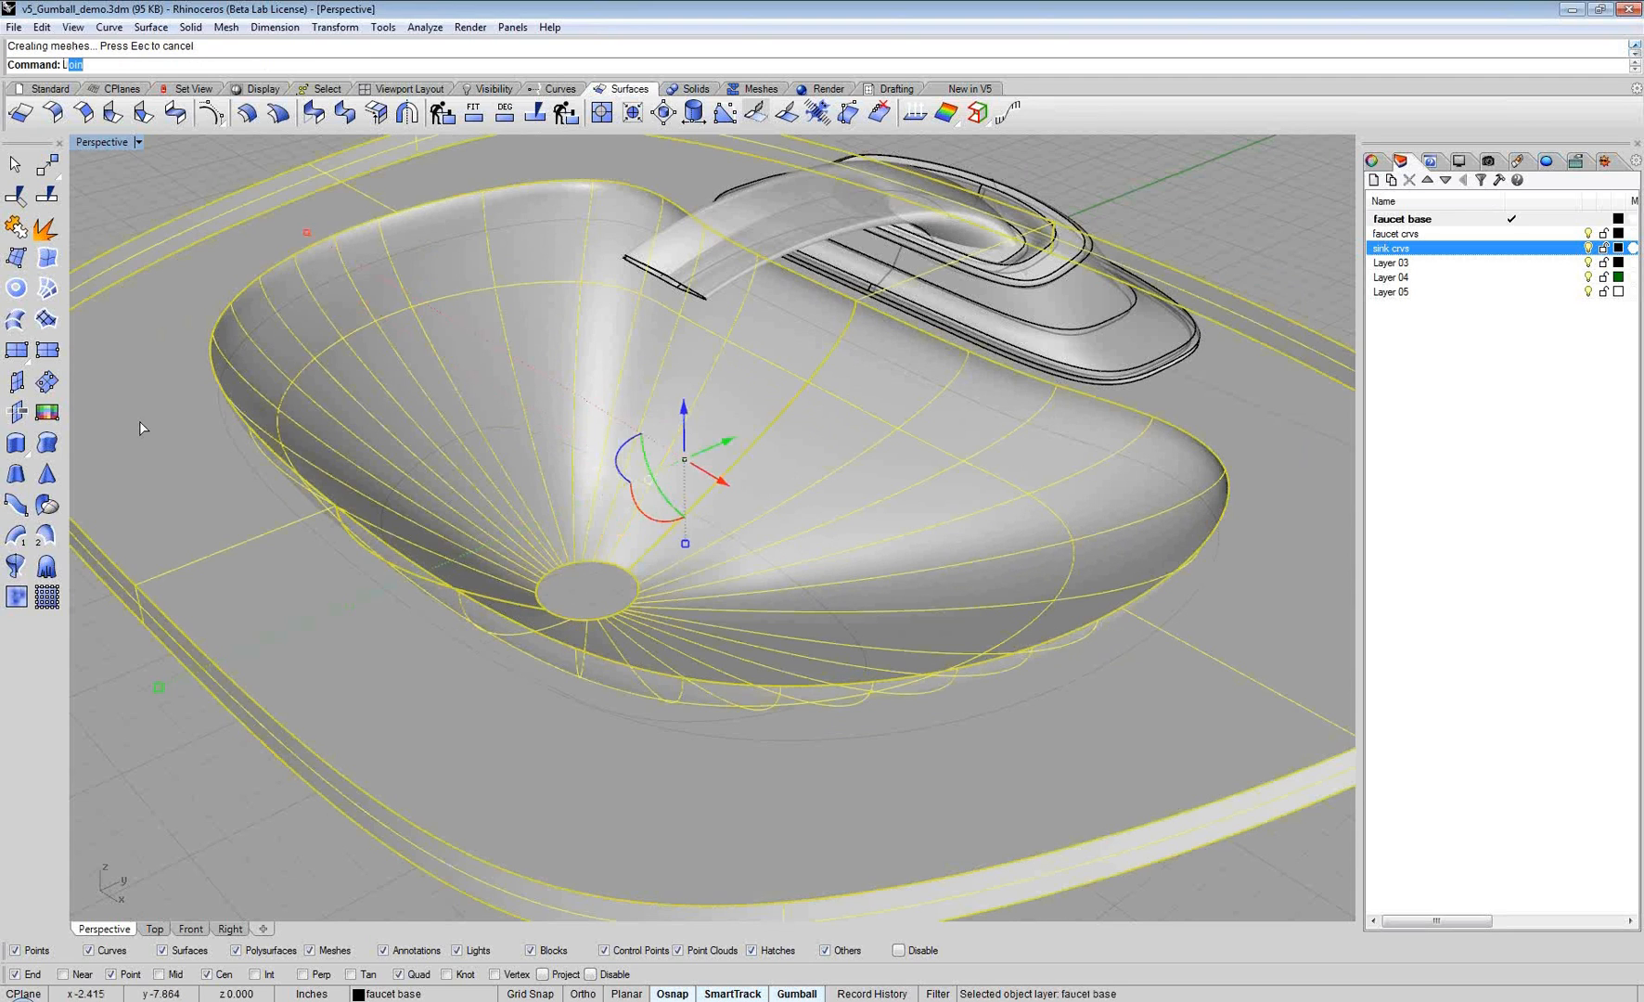
key("Escape")
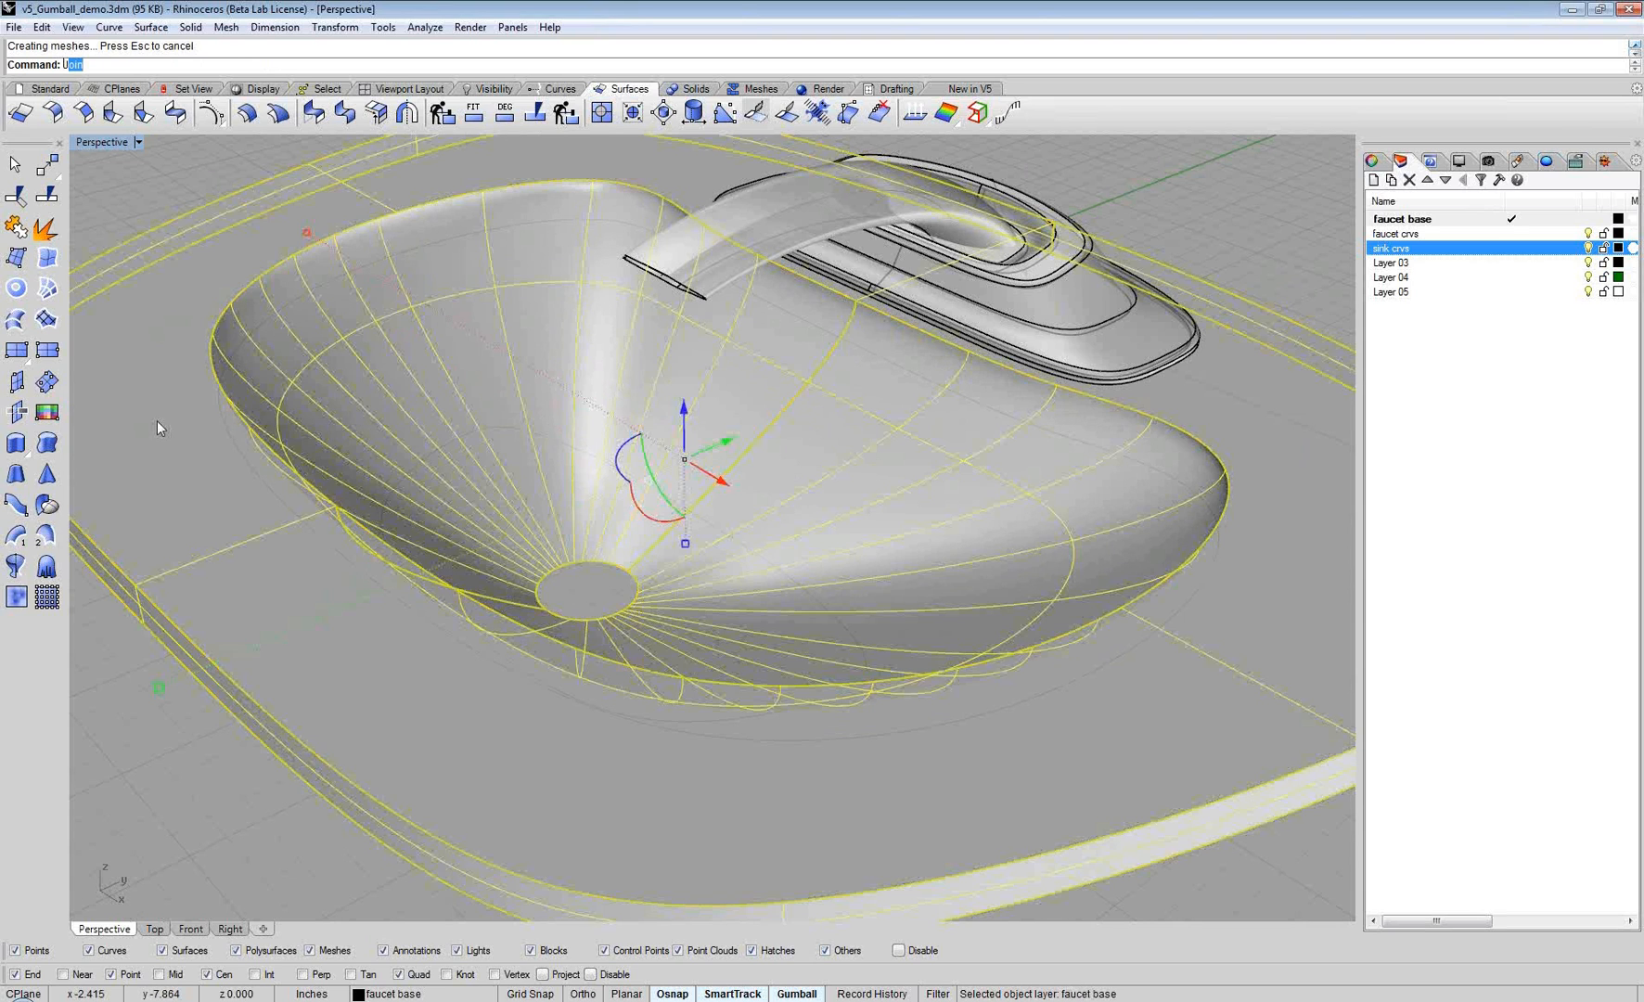
key("Escape")
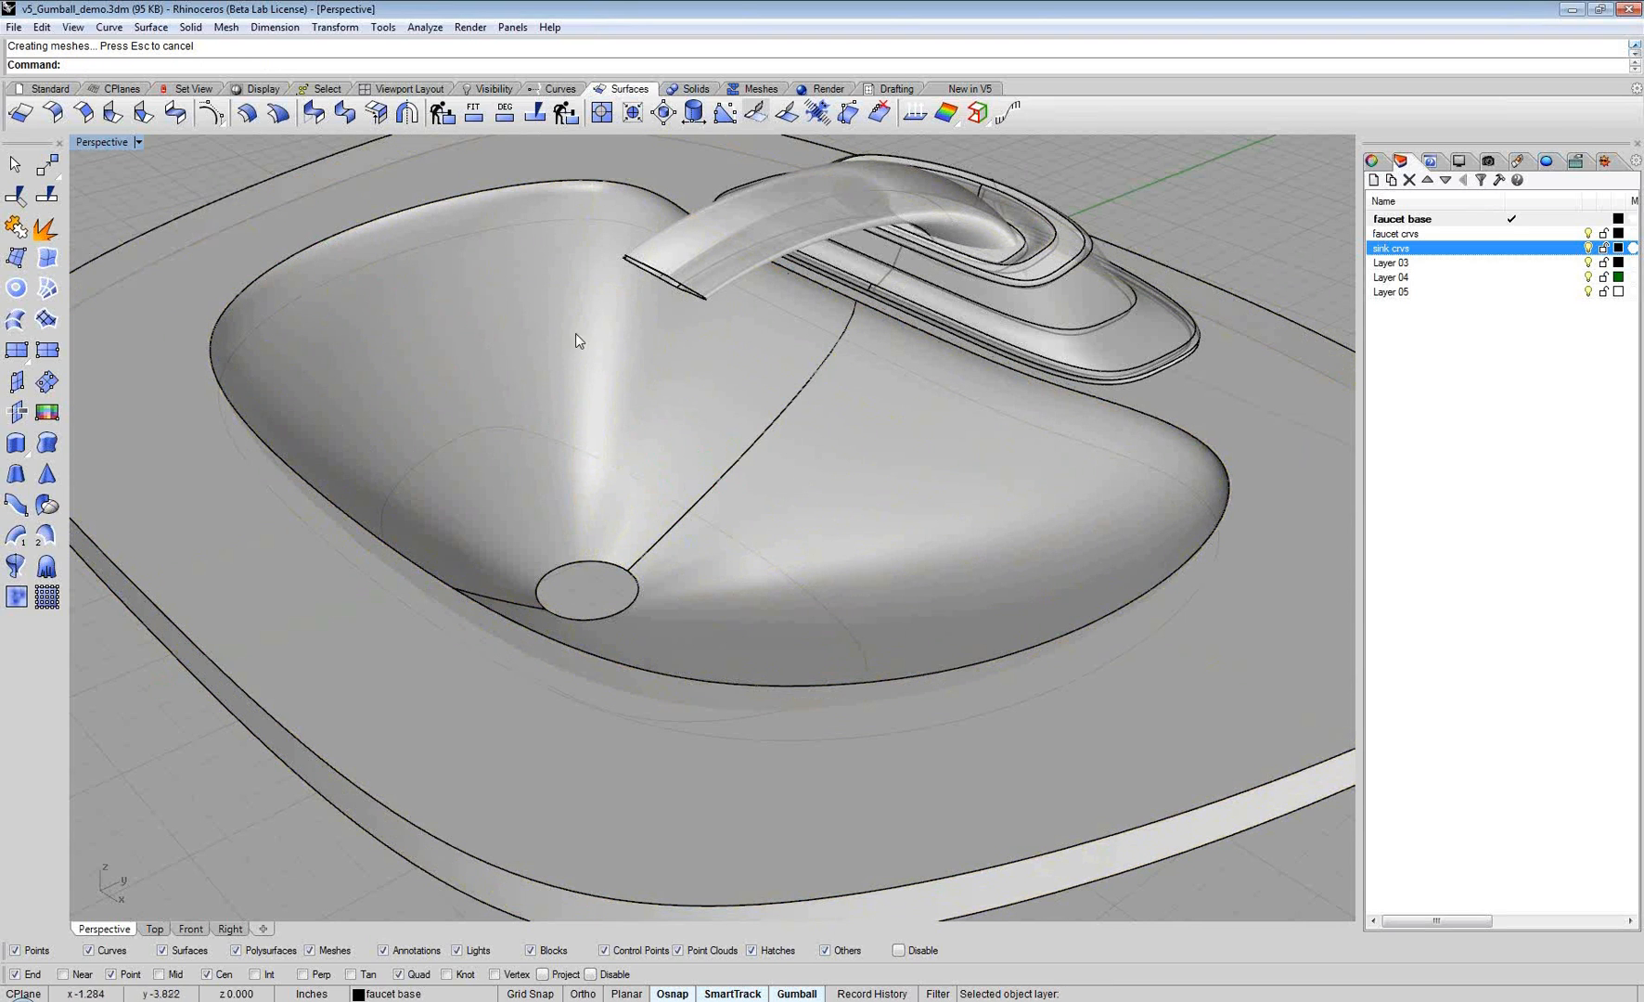
Step: Start an edge fillet on both segments of the basin's rim with a radius of 0.08
left_click(692, 93)
left_click(282, 112)
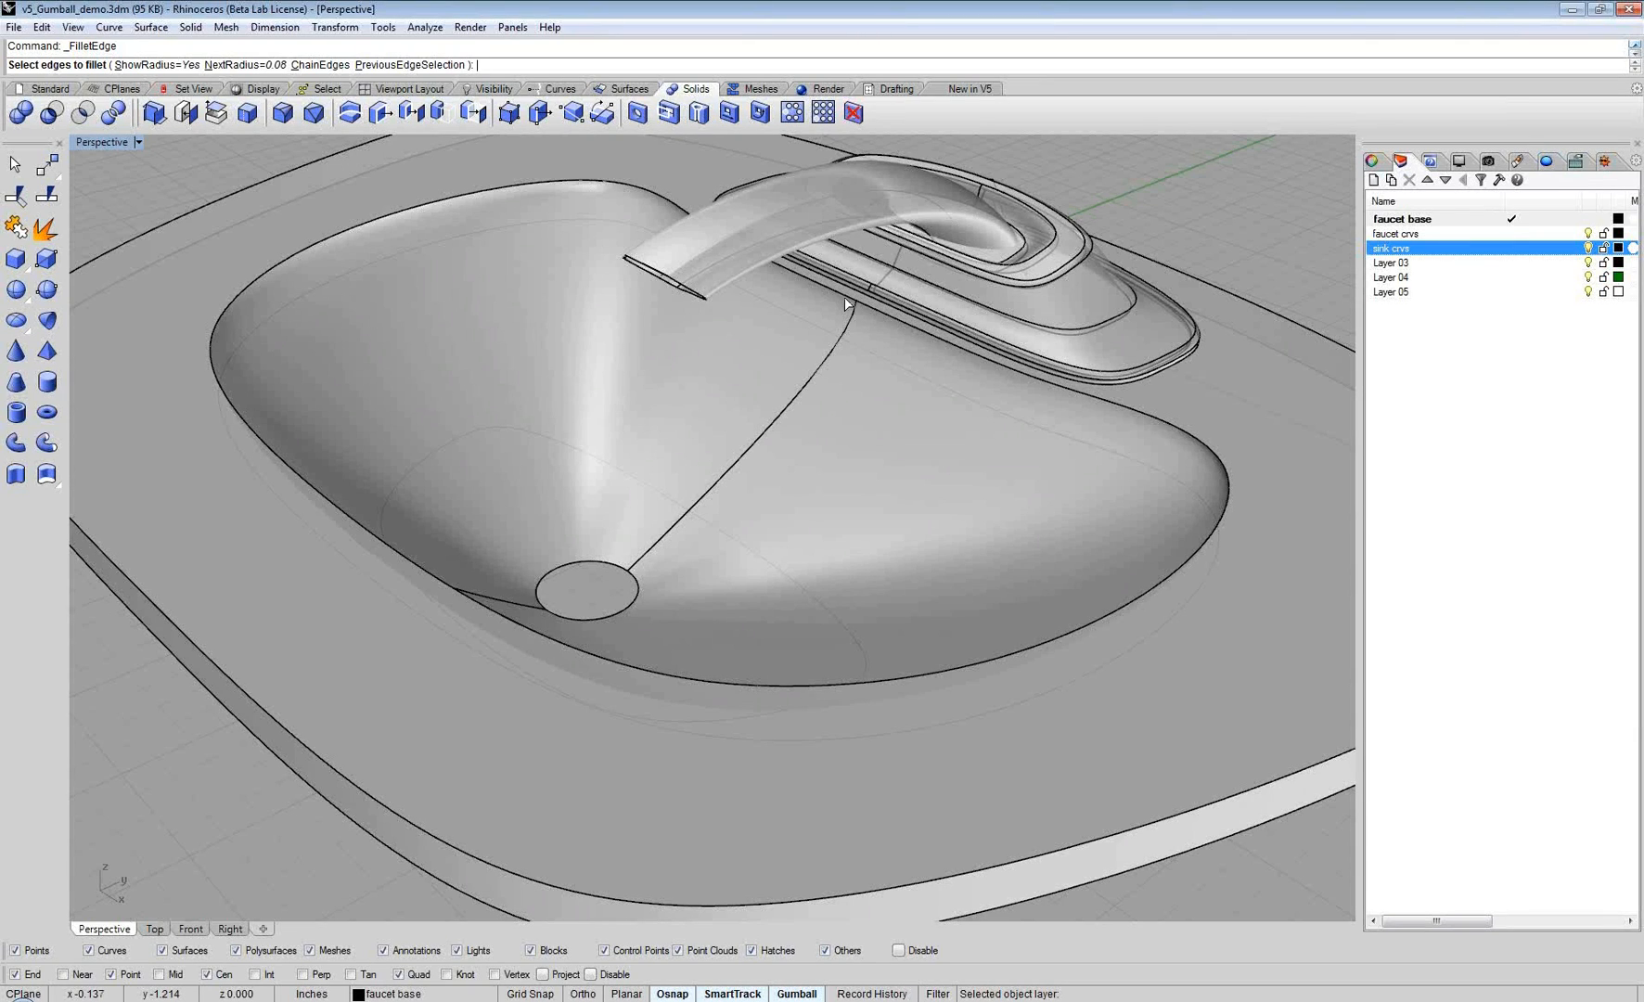
left_click(846, 303)
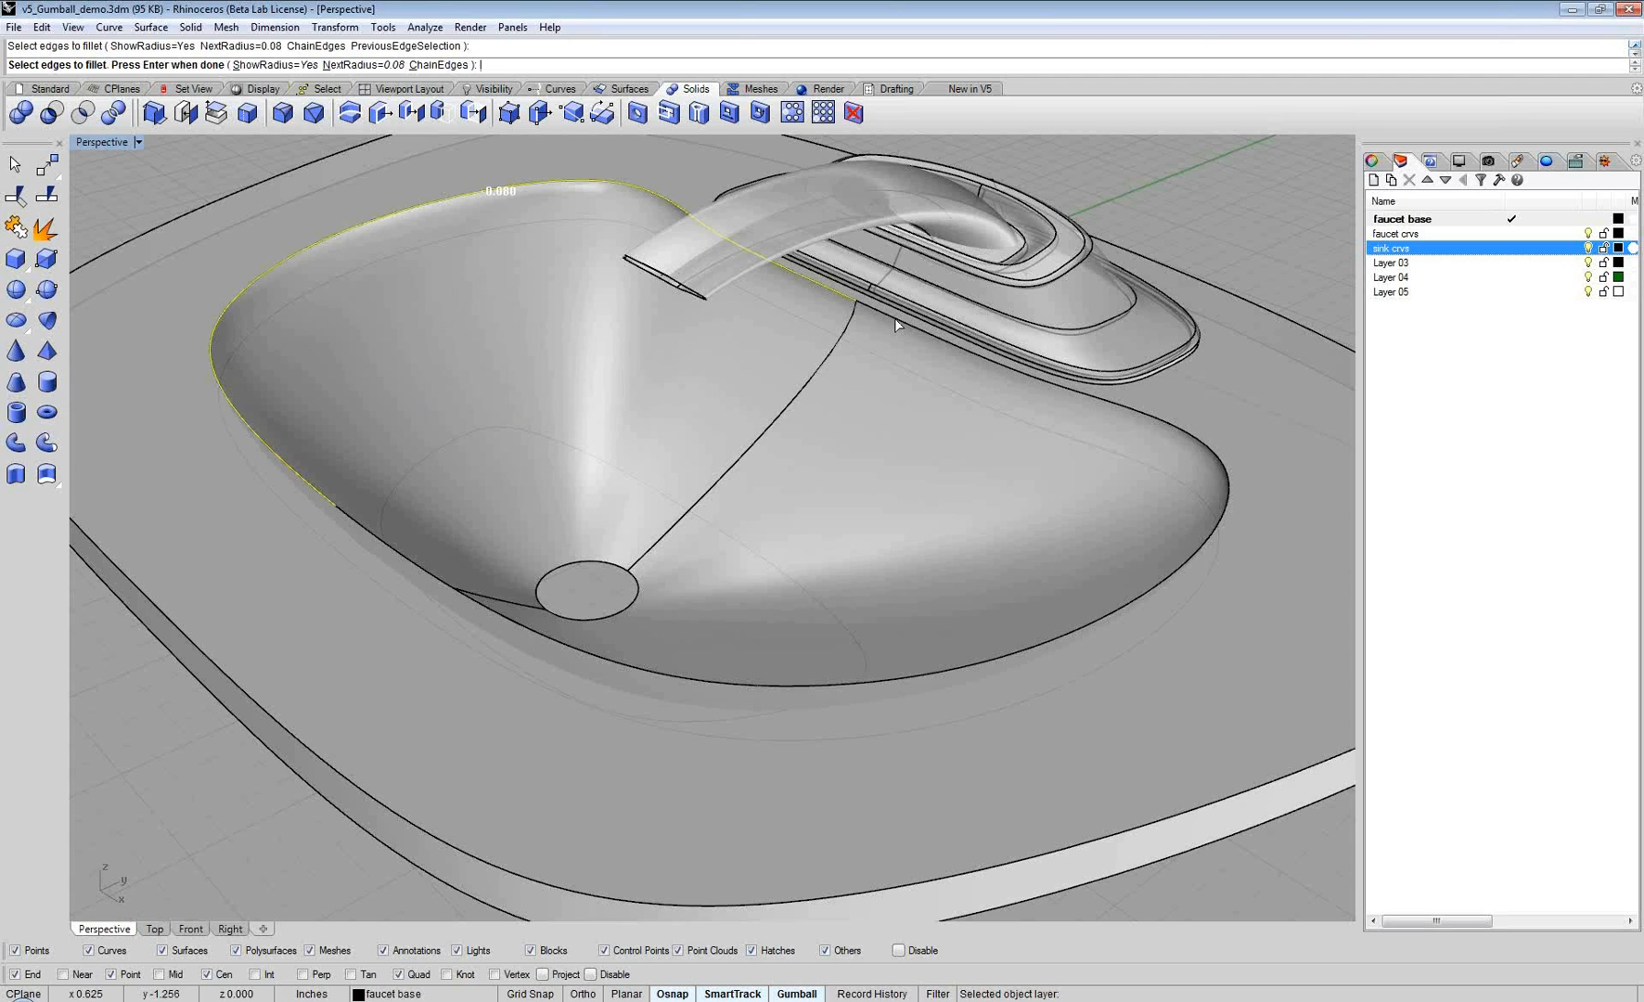
left_click(898, 325)
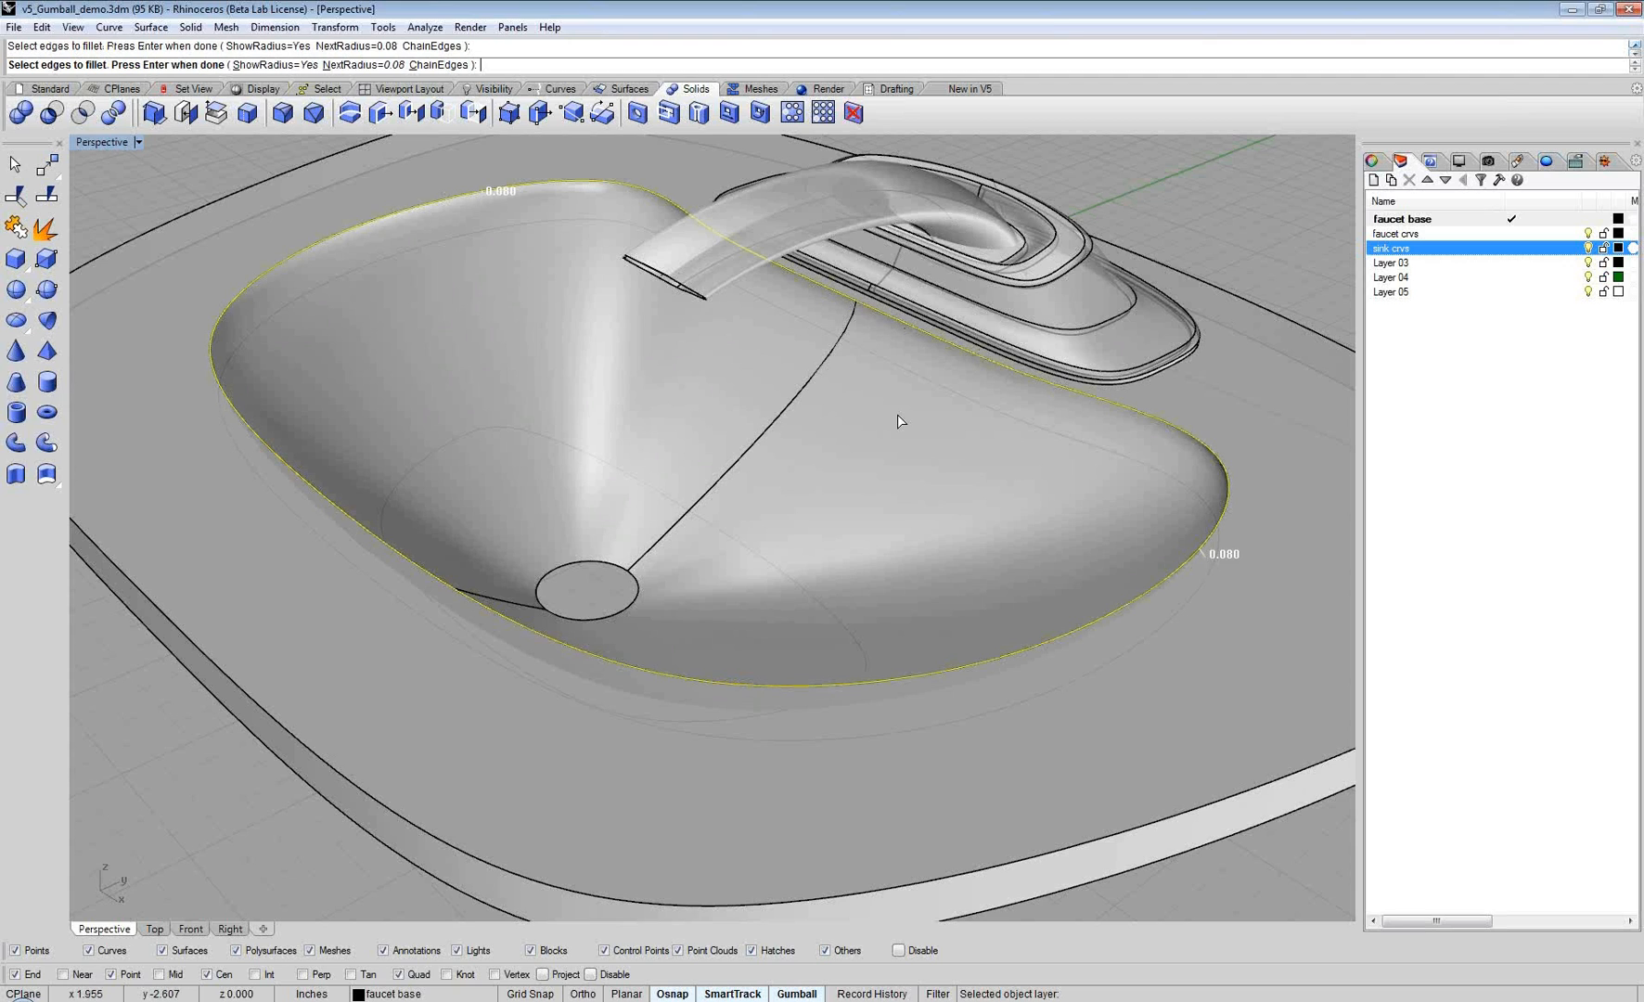
key("Return")
right_click_drag(898, 420, 438, 209)
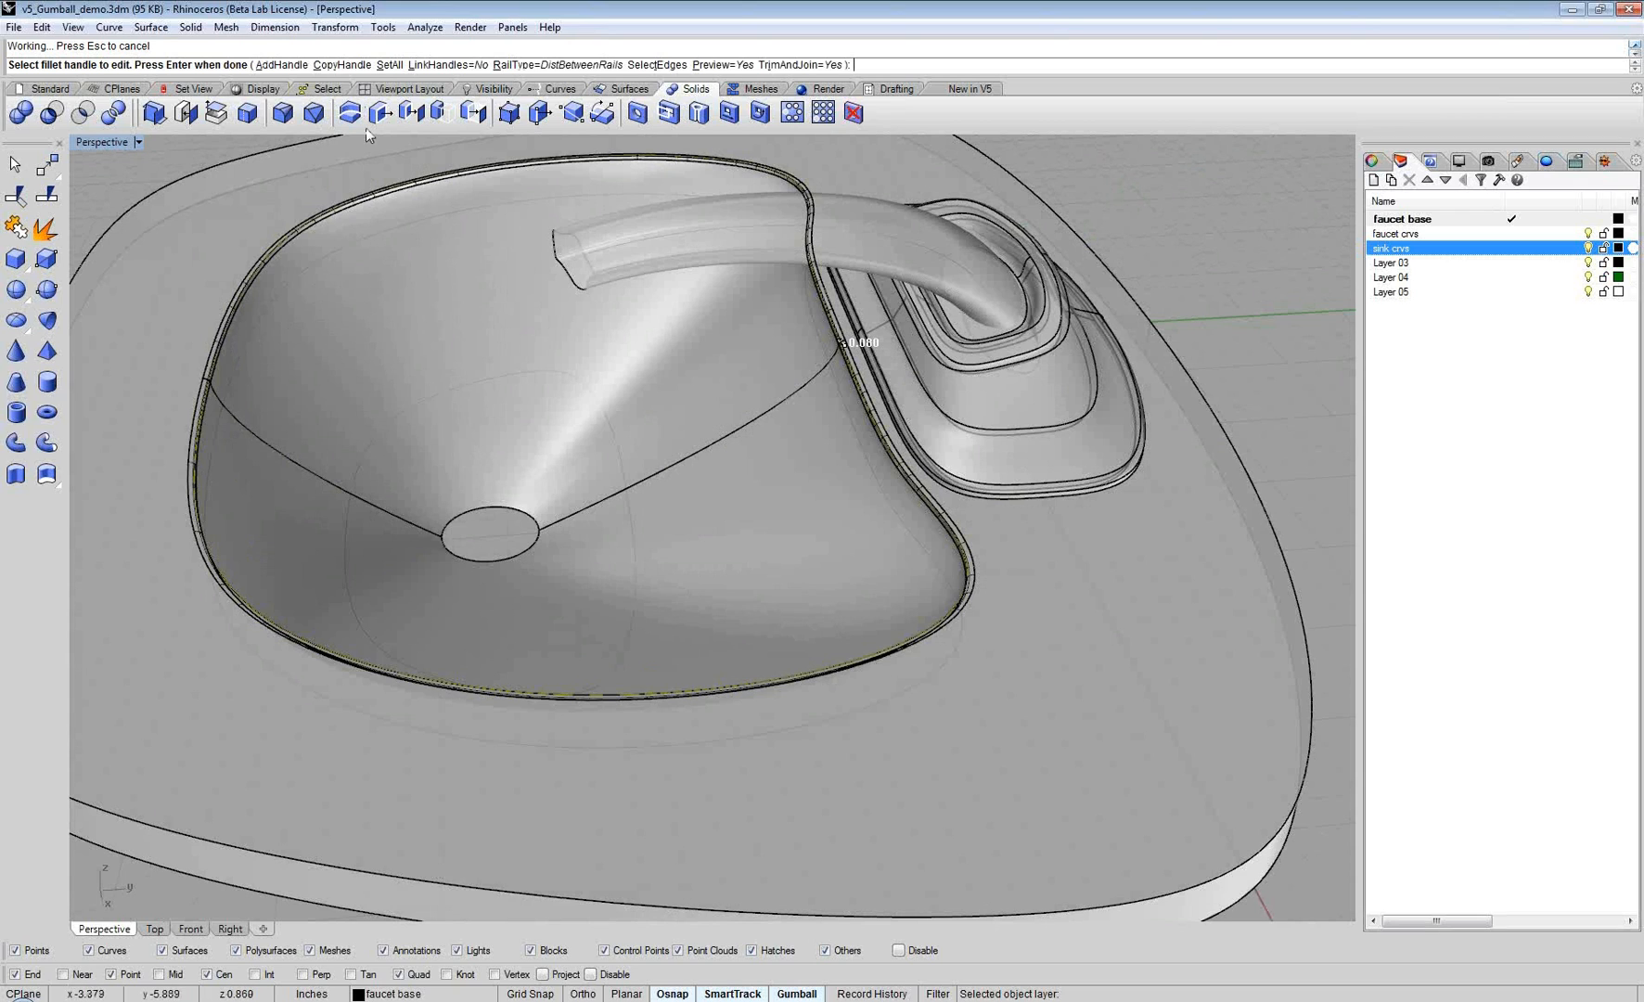
Step: Add a fillet handle at the basin rim's seam opposite the faucet and set its radius to about 0.84
left_click(281, 65)
left_click(211, 380)
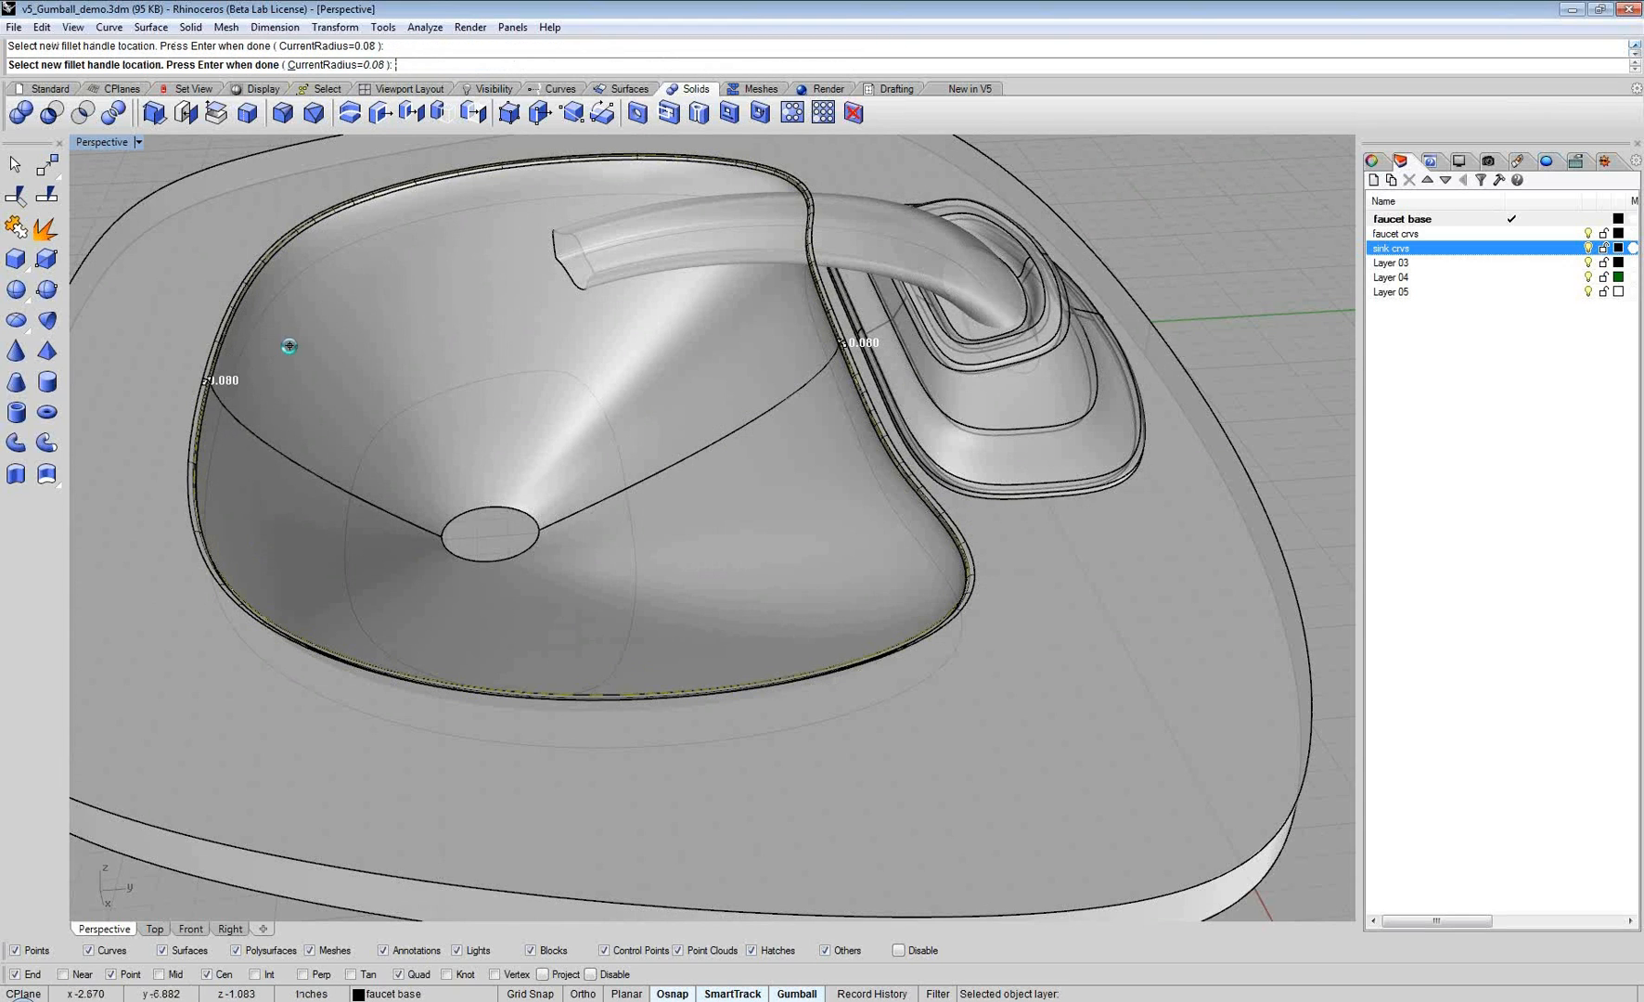
key("Return")
left_click(208, 380)
left_click(139, 459)
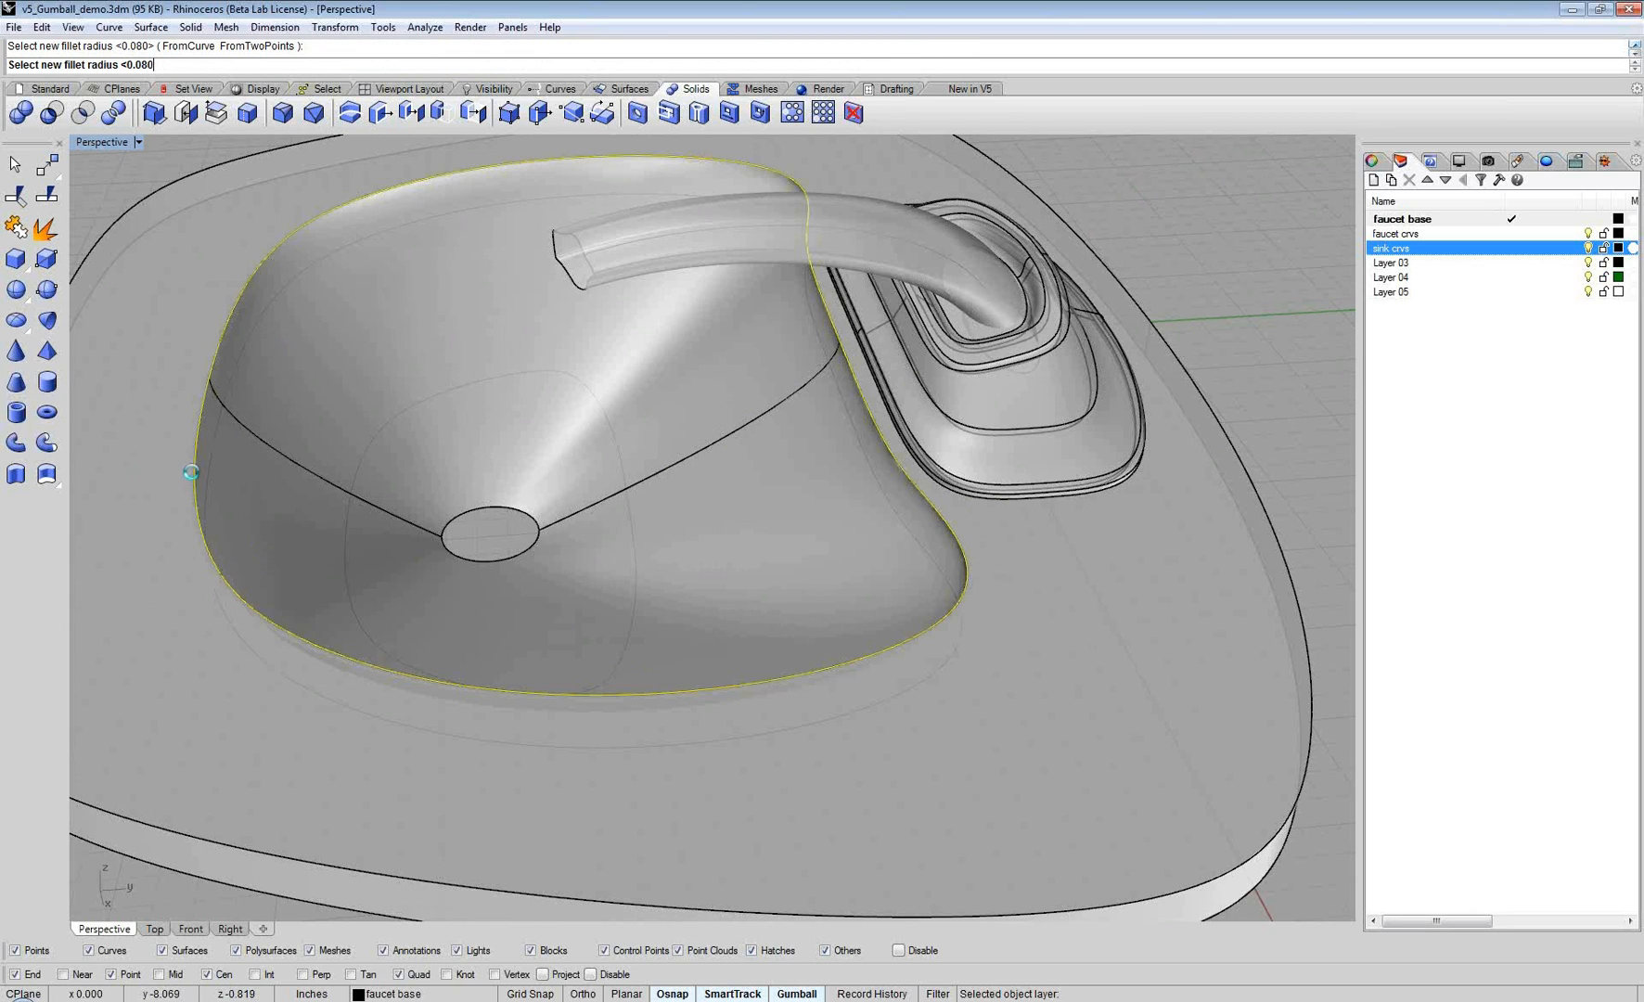
left_click(140, 454)
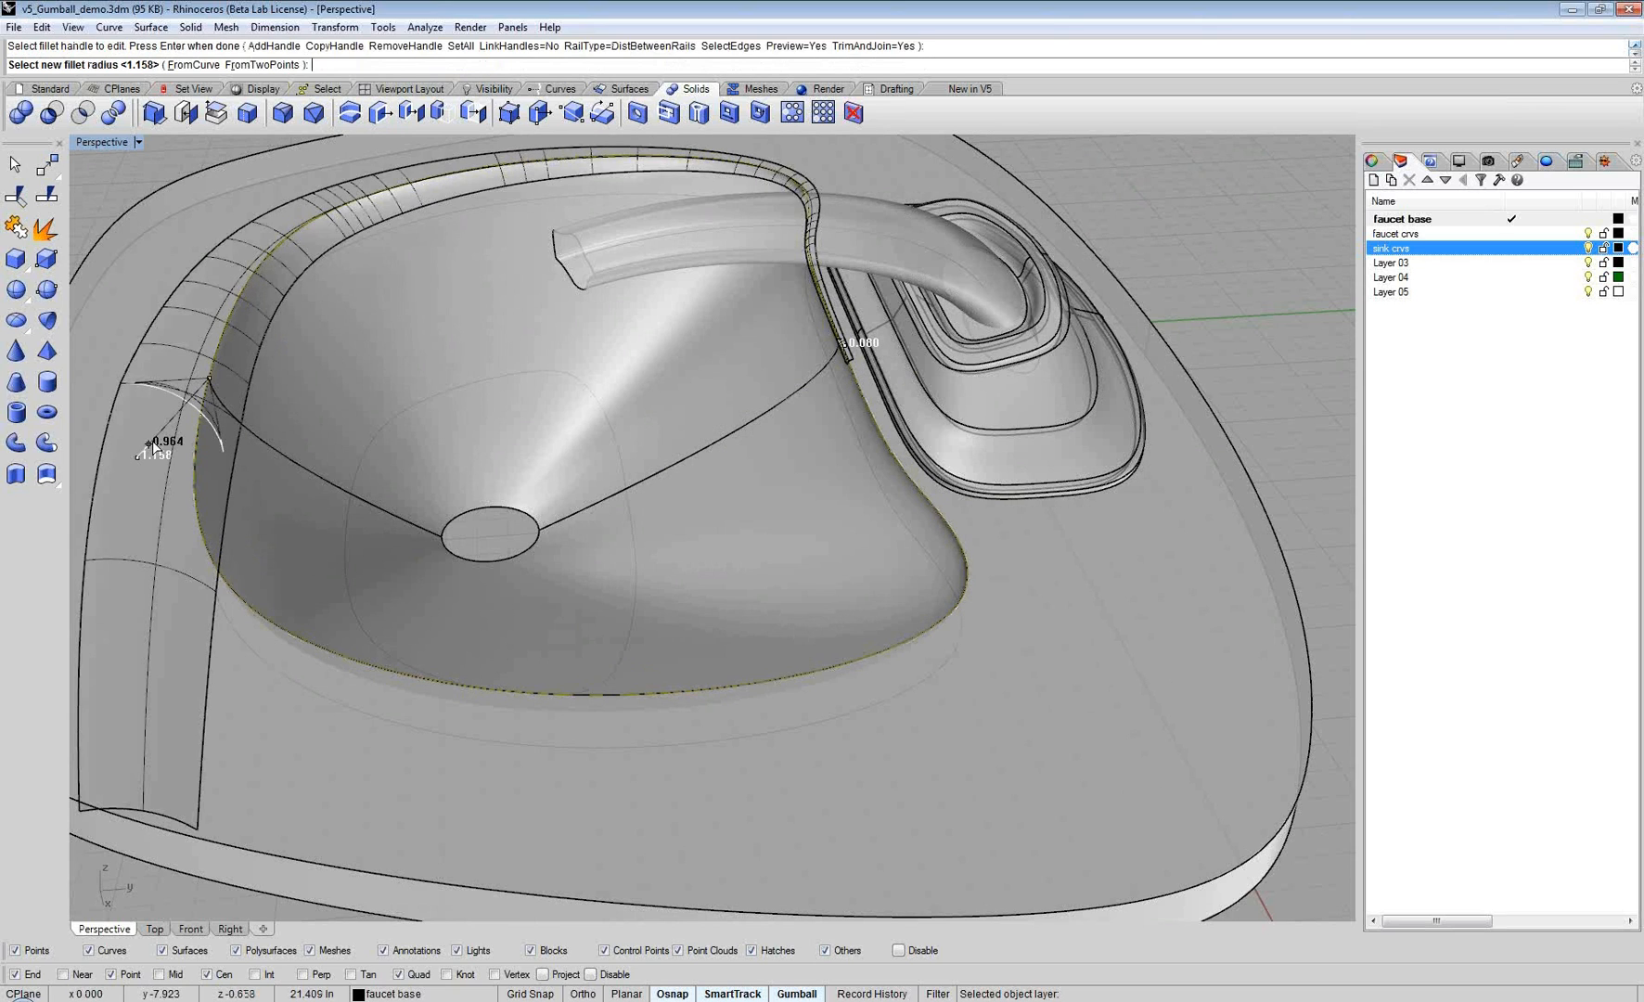
left_click(233, 437)
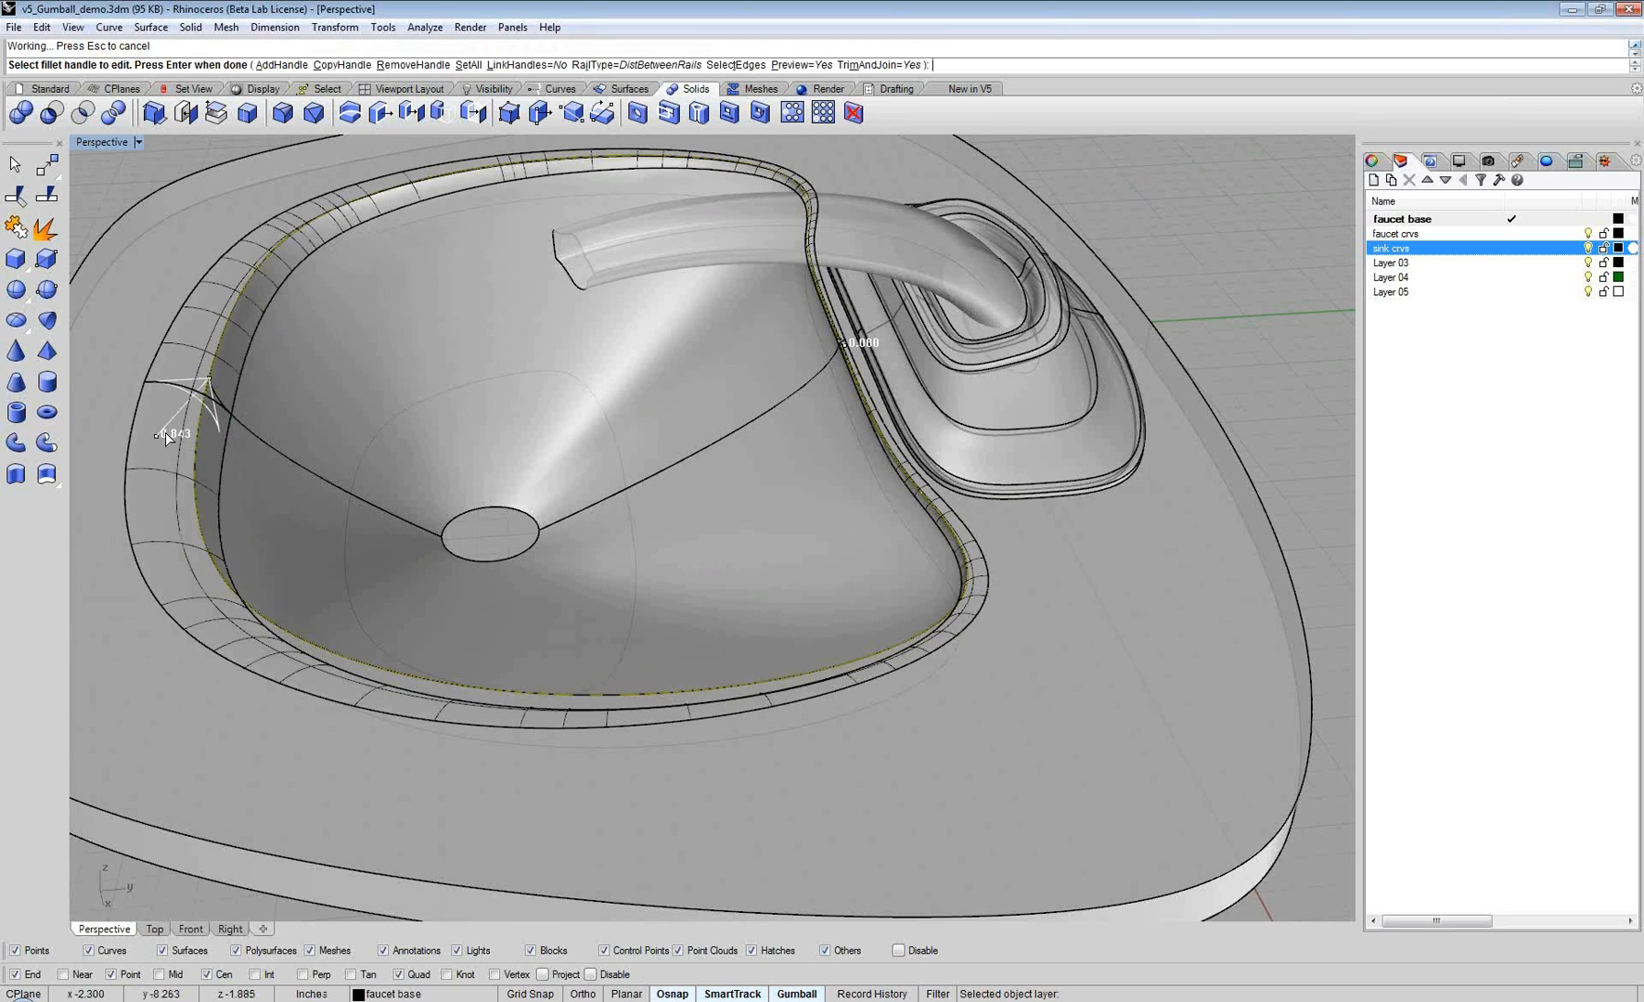
Step: Switch the rim fillet to the RollingBall rail type, set the added handle's radius to about 0.92 and apply the fillet
right_click_drag(422, 430, 891, 409)
left_click(634, 65)
left_click(257, 65)
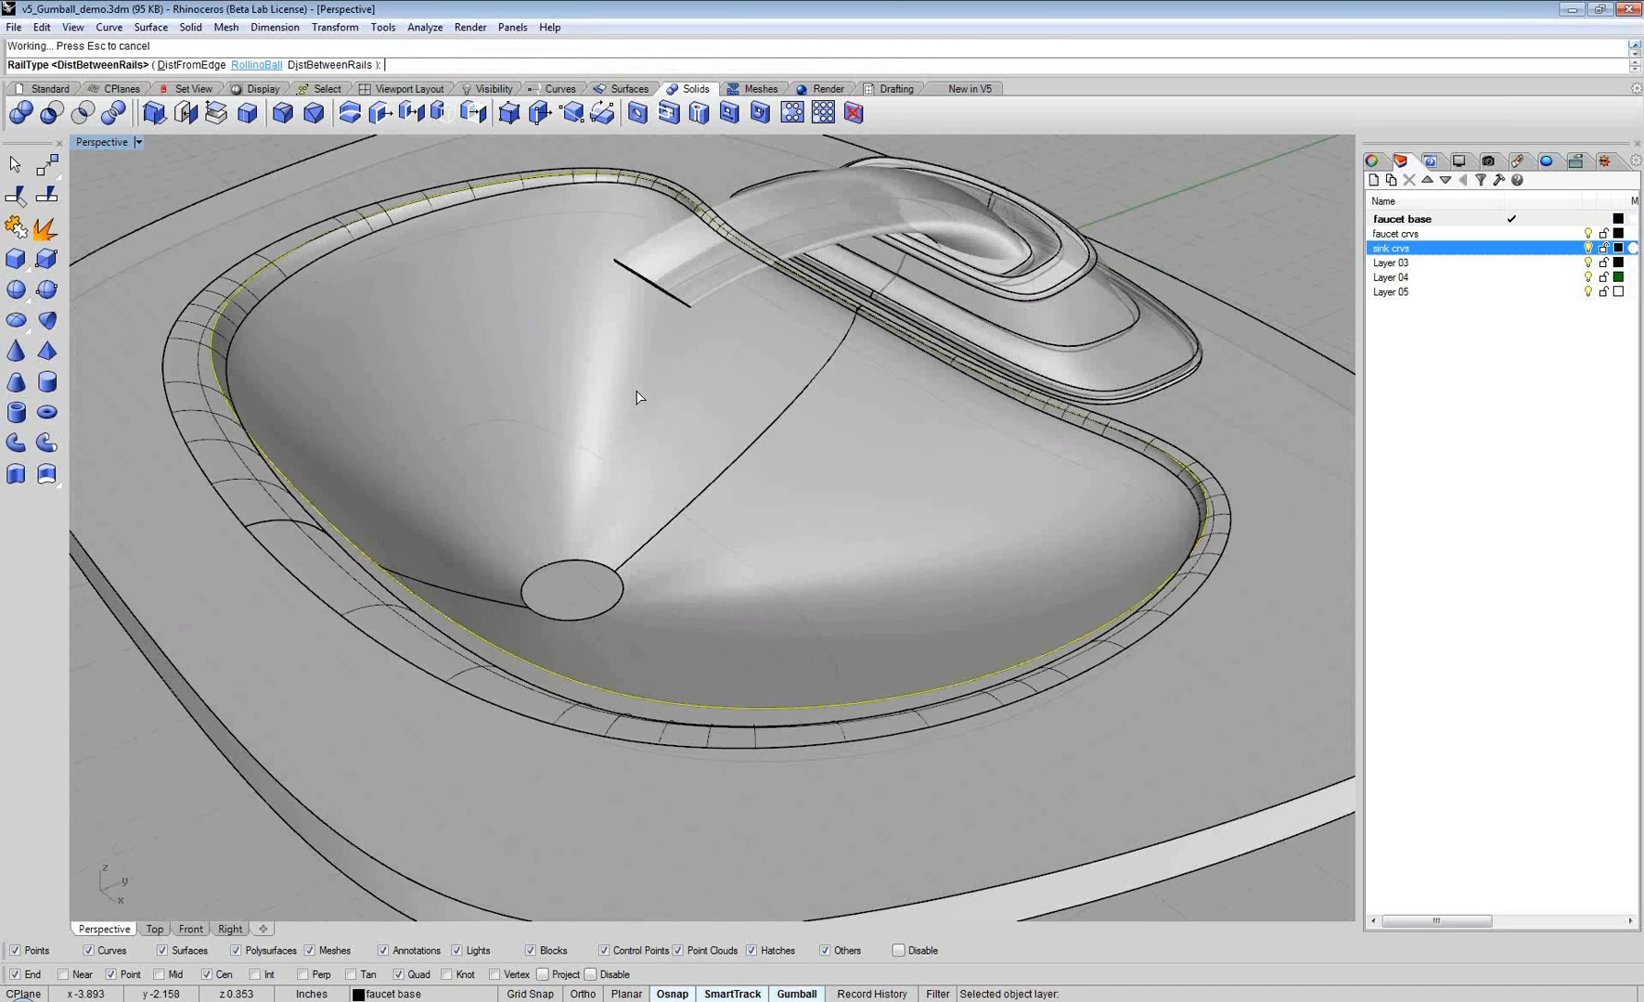
right_click_drag(675, 401, 599, 418)
left_click(159, 444)
left_click(162, 450)
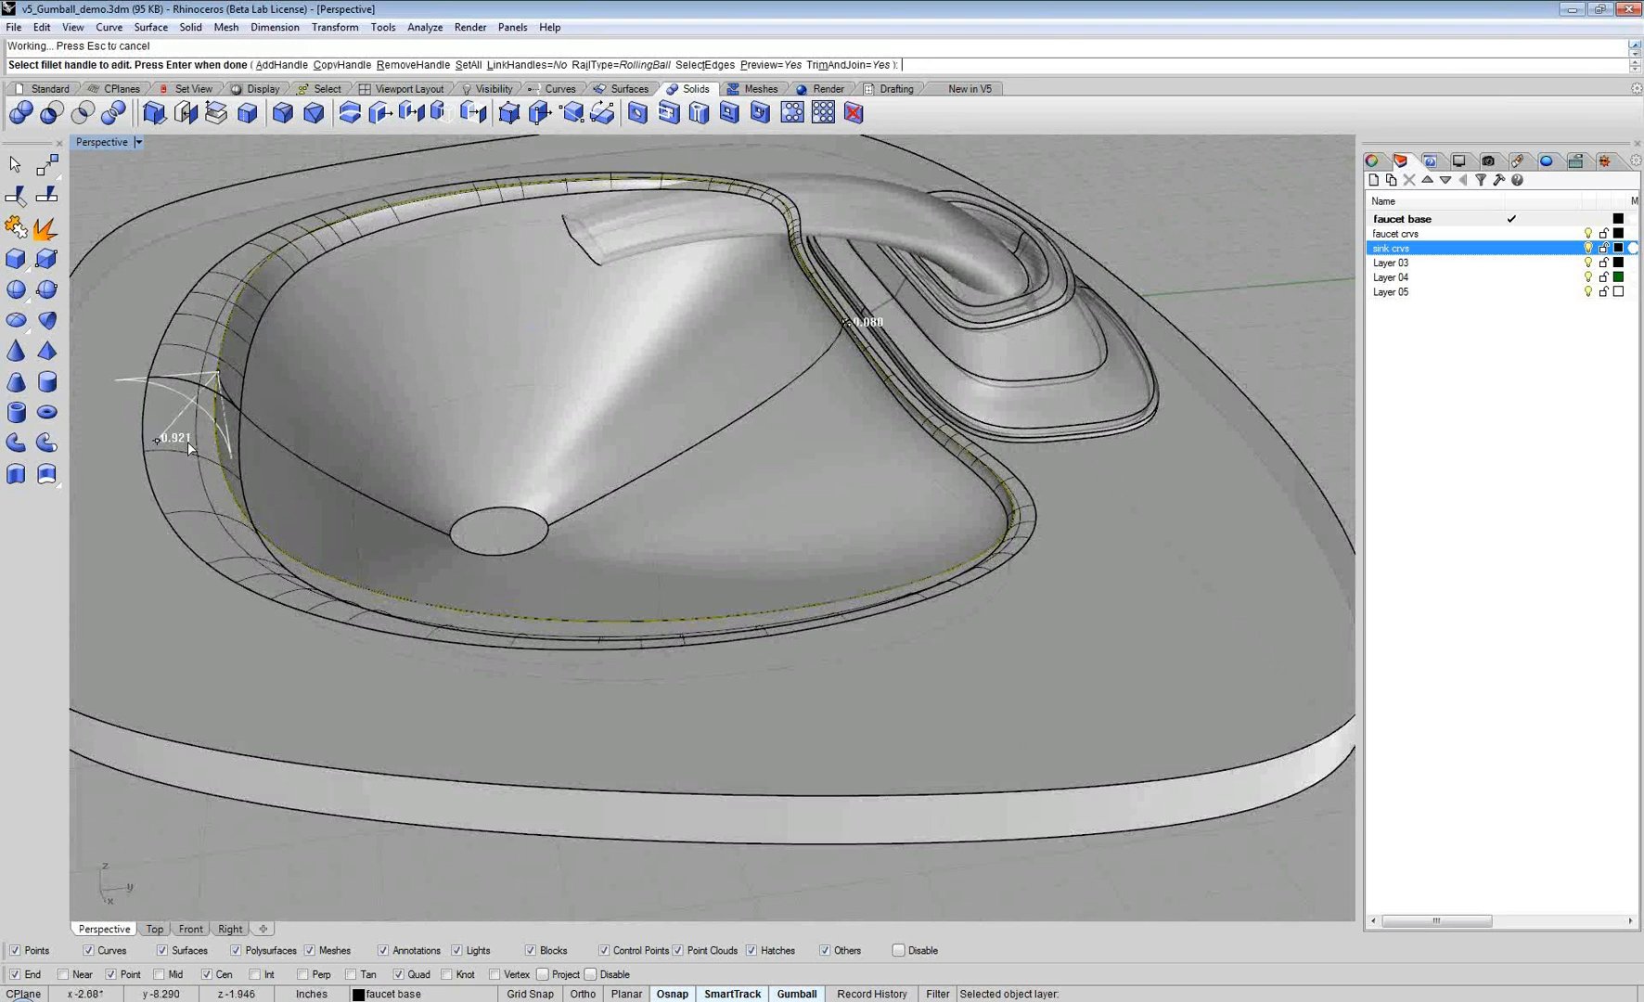
right_click_drag(188, 441, 457, 423)
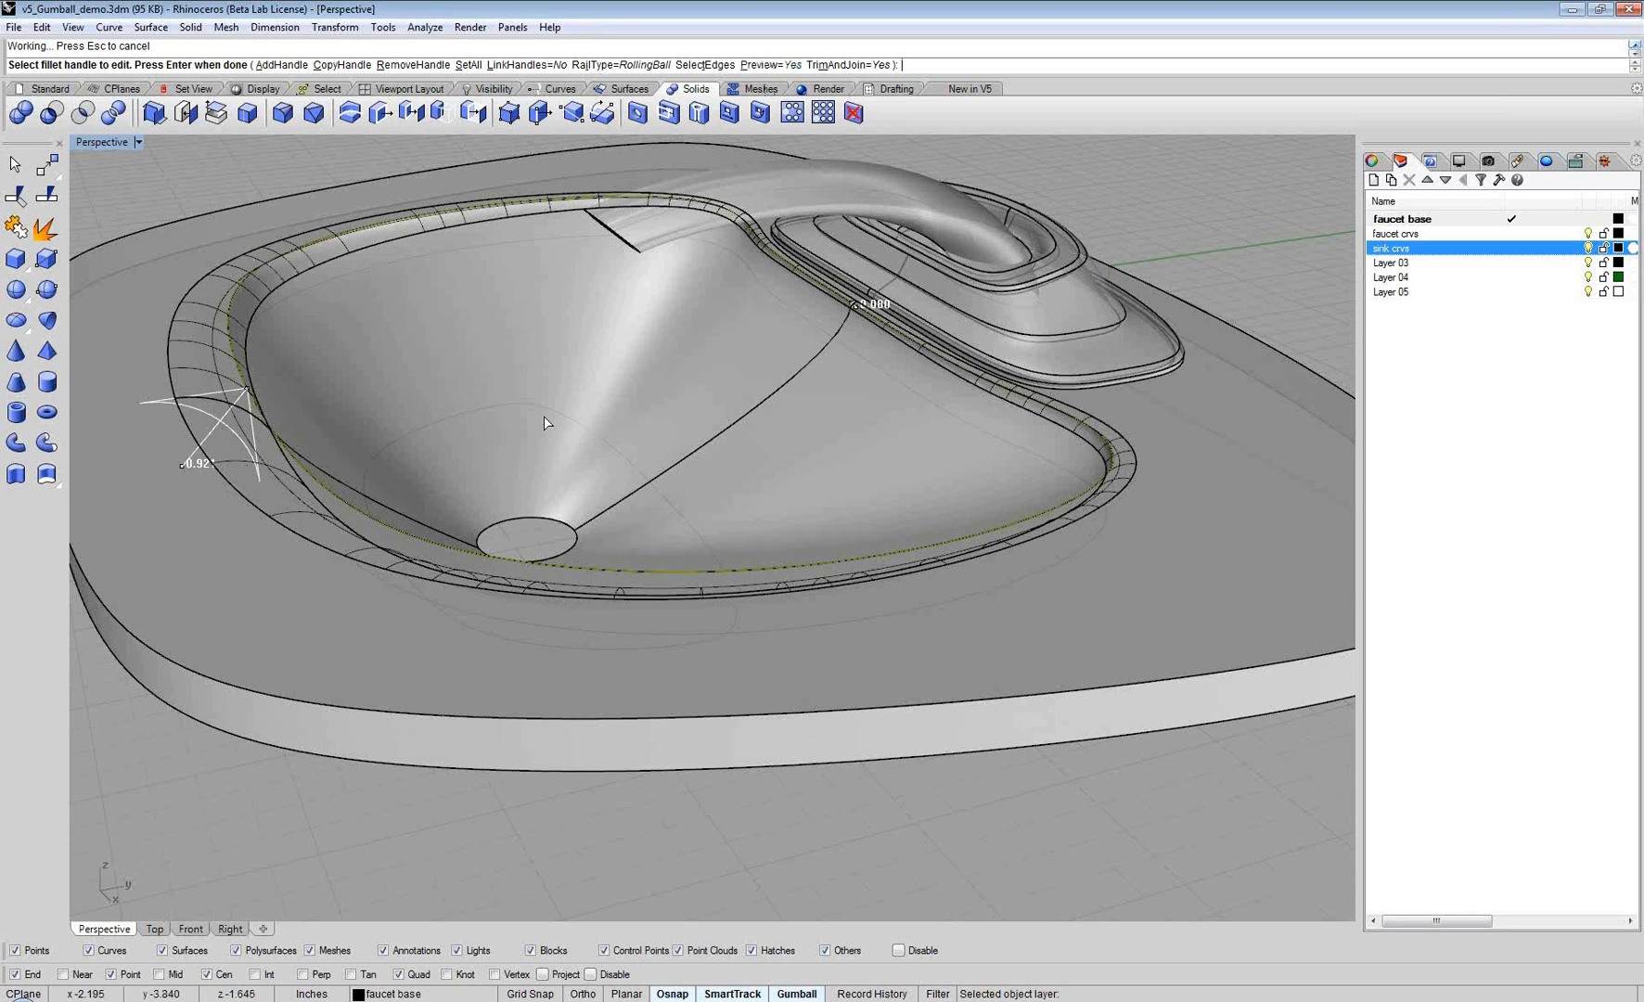
mouse_move(1033, 366)
right_mouse_down()
mouse_move(1010, 373)
mouse_move(1036, 371)
right_mouse_up()
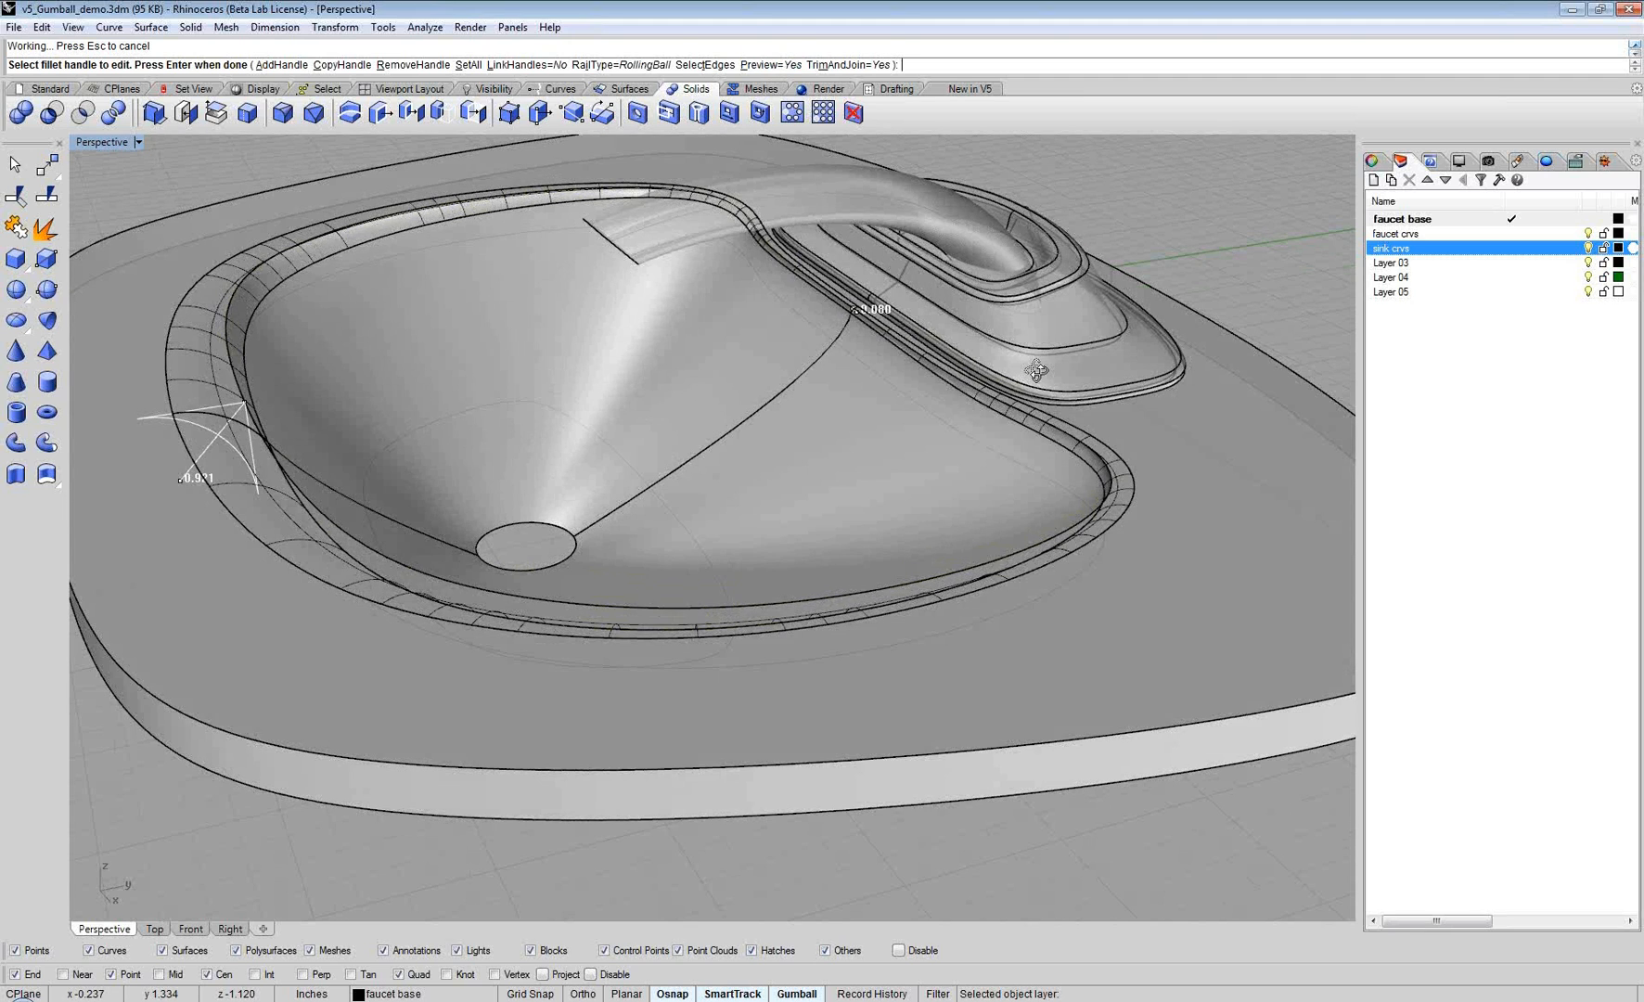
key("Return")
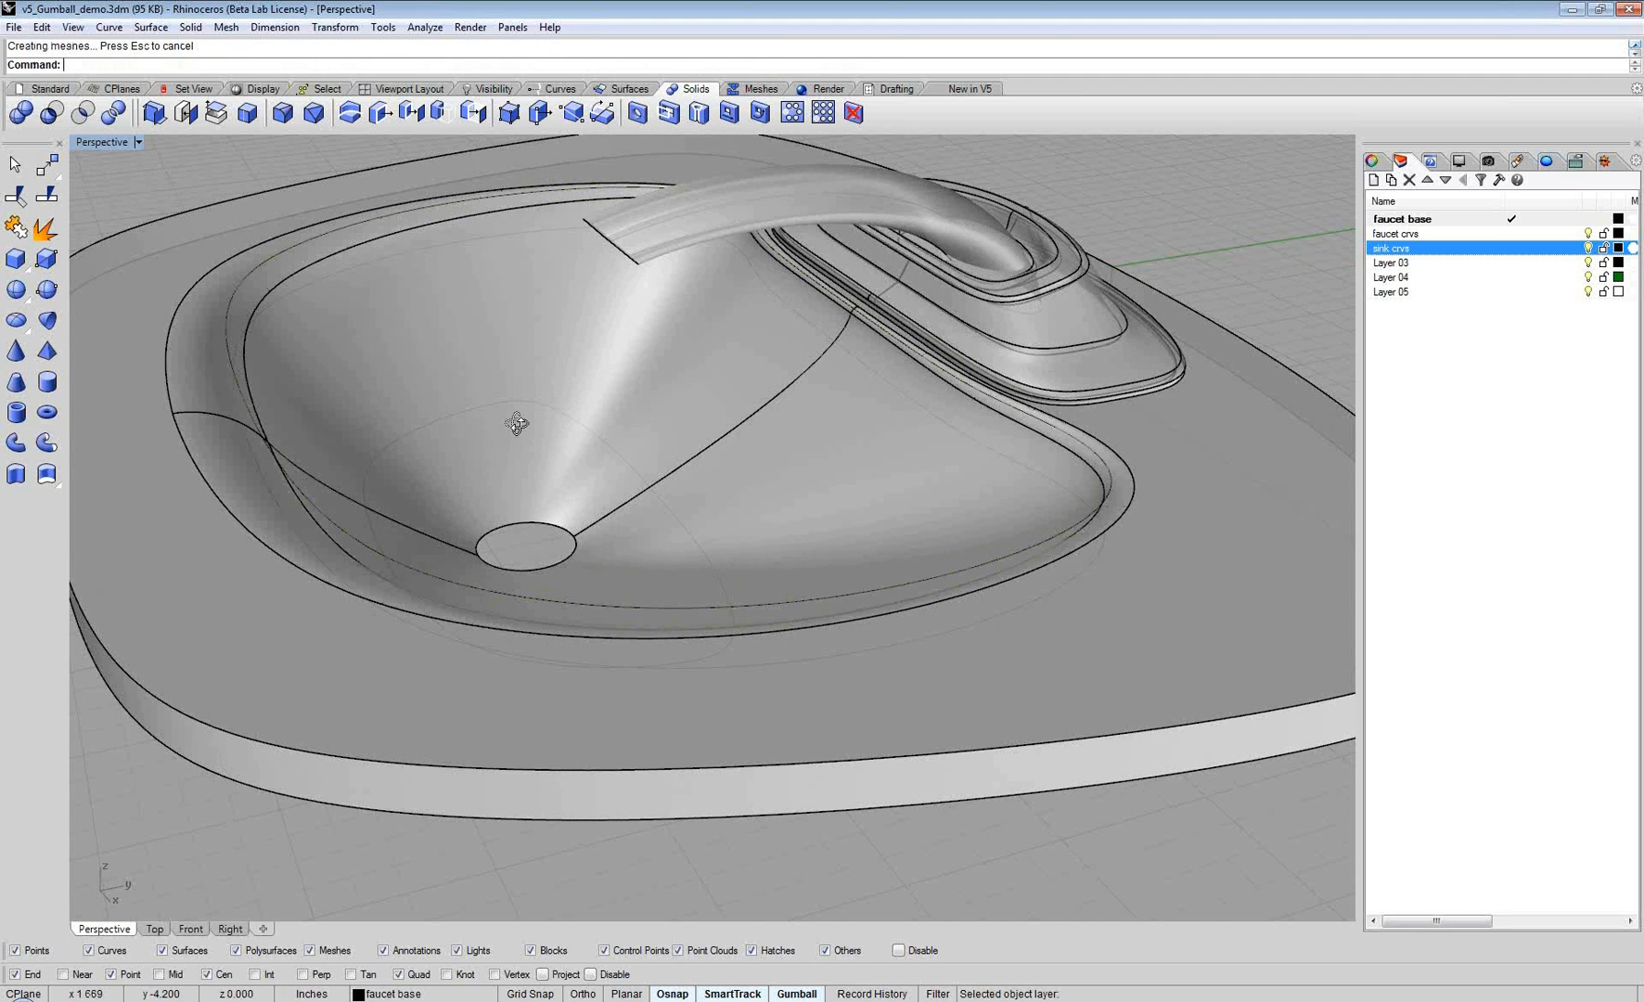
Step: Fillet the countertop's outer top edge with a constant radius of 0.08 and the RollingBall rail type
right_click_drag(517, 424, 873, 451)
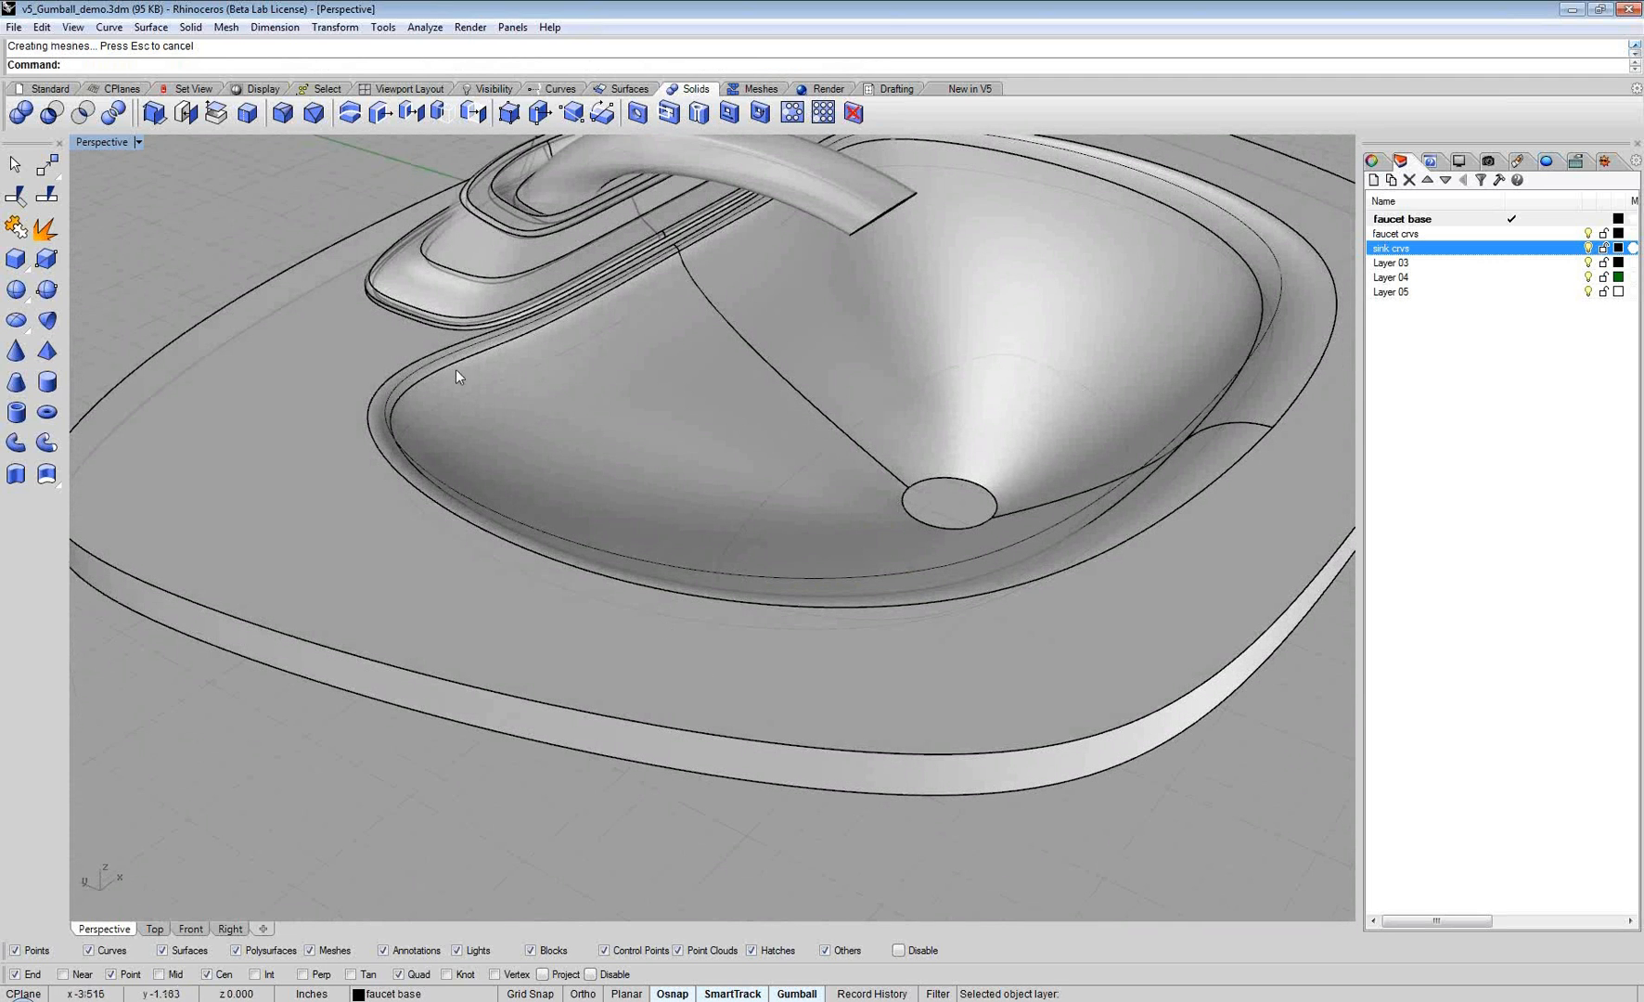
left_click(283, 113)
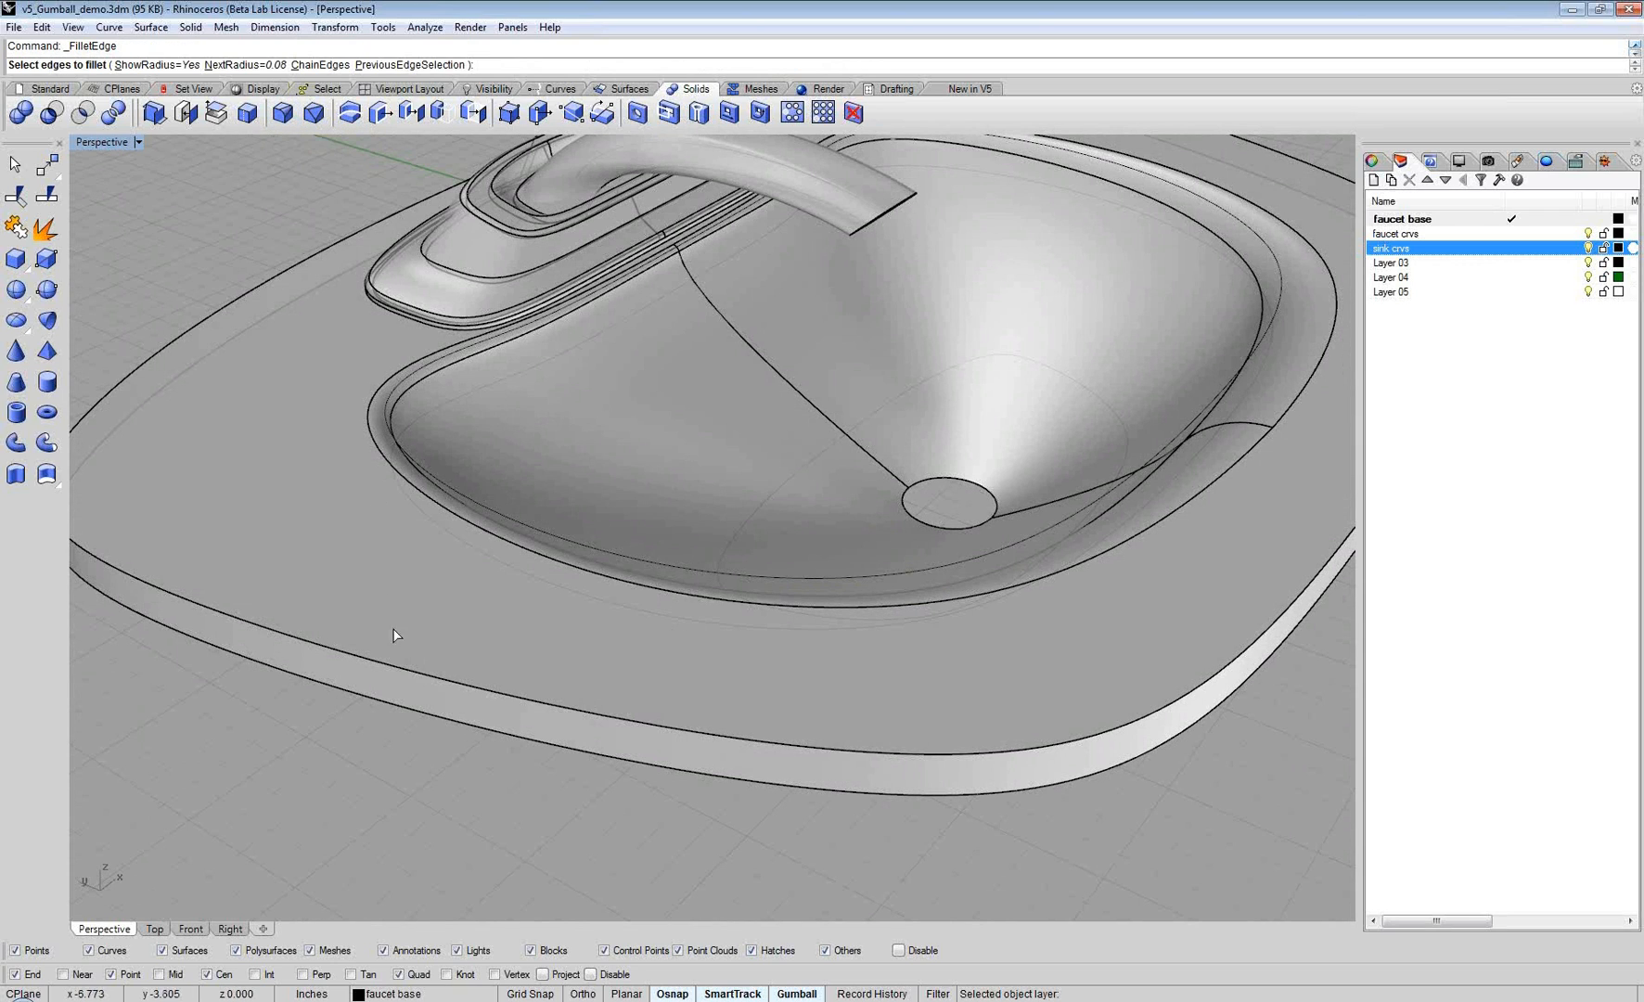
left_click(419, 673)
left_click(420, 674)
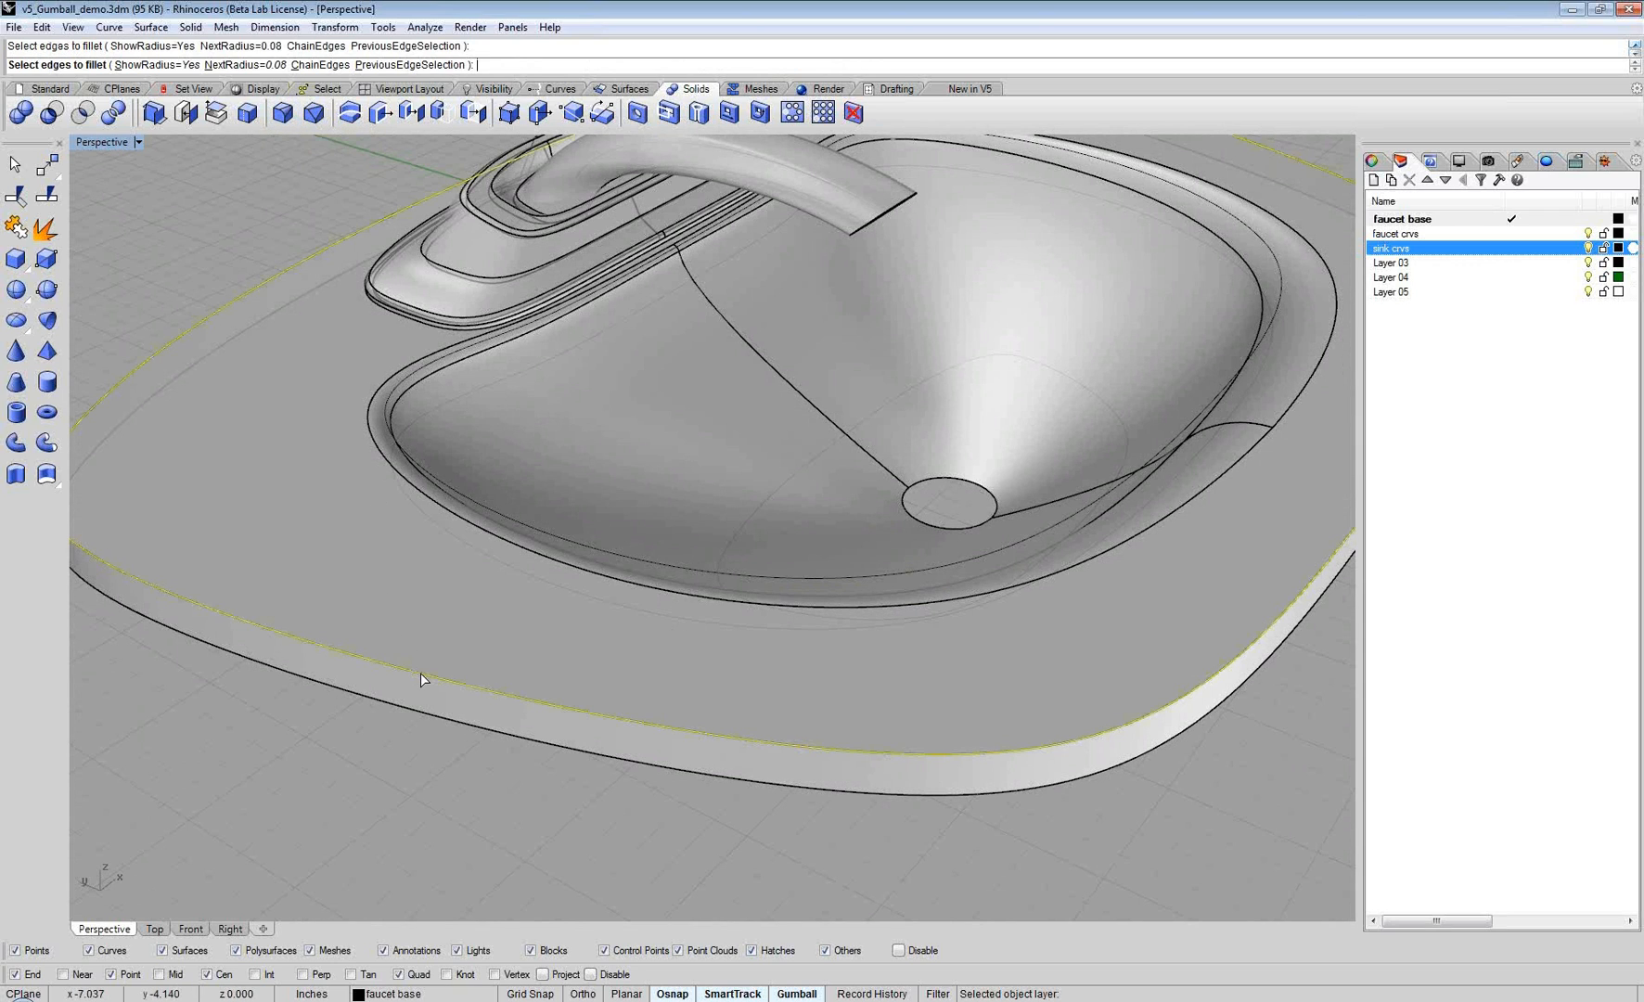
key("Return")
key("Return")
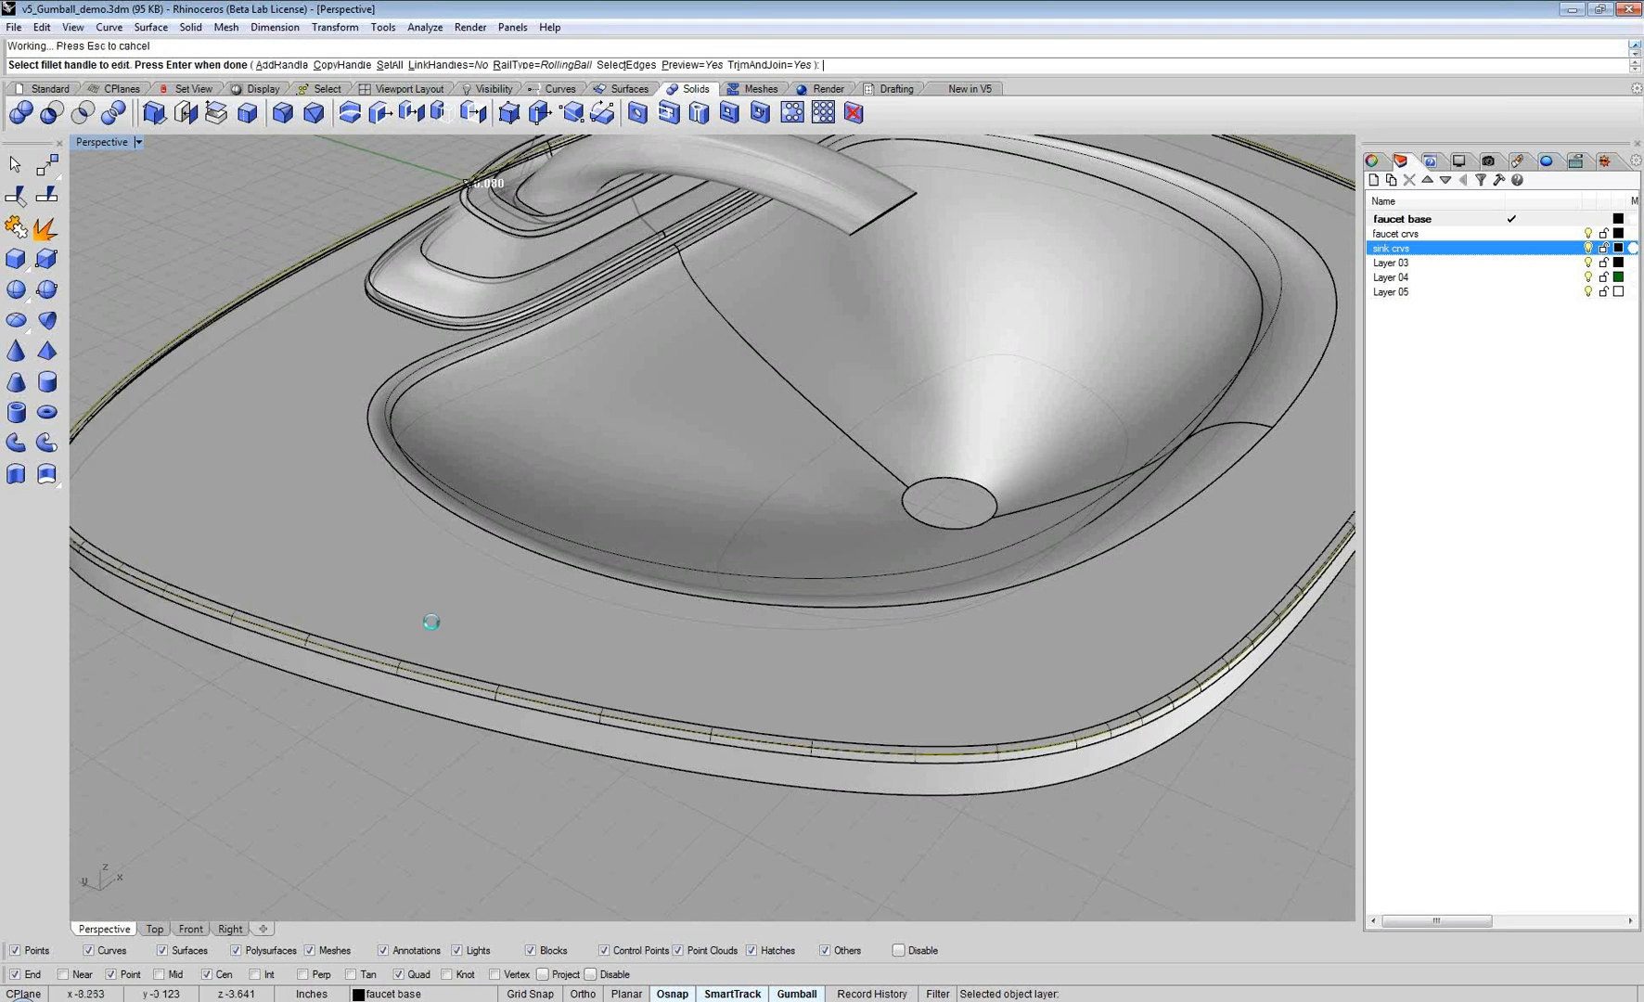
Step: Rotate the curve at the faucet spout's tip with the gumball so it tilts closer to horizontal
right_click_drag(700, 599, 569, 322)
scroll(504, 512, "up", 2)
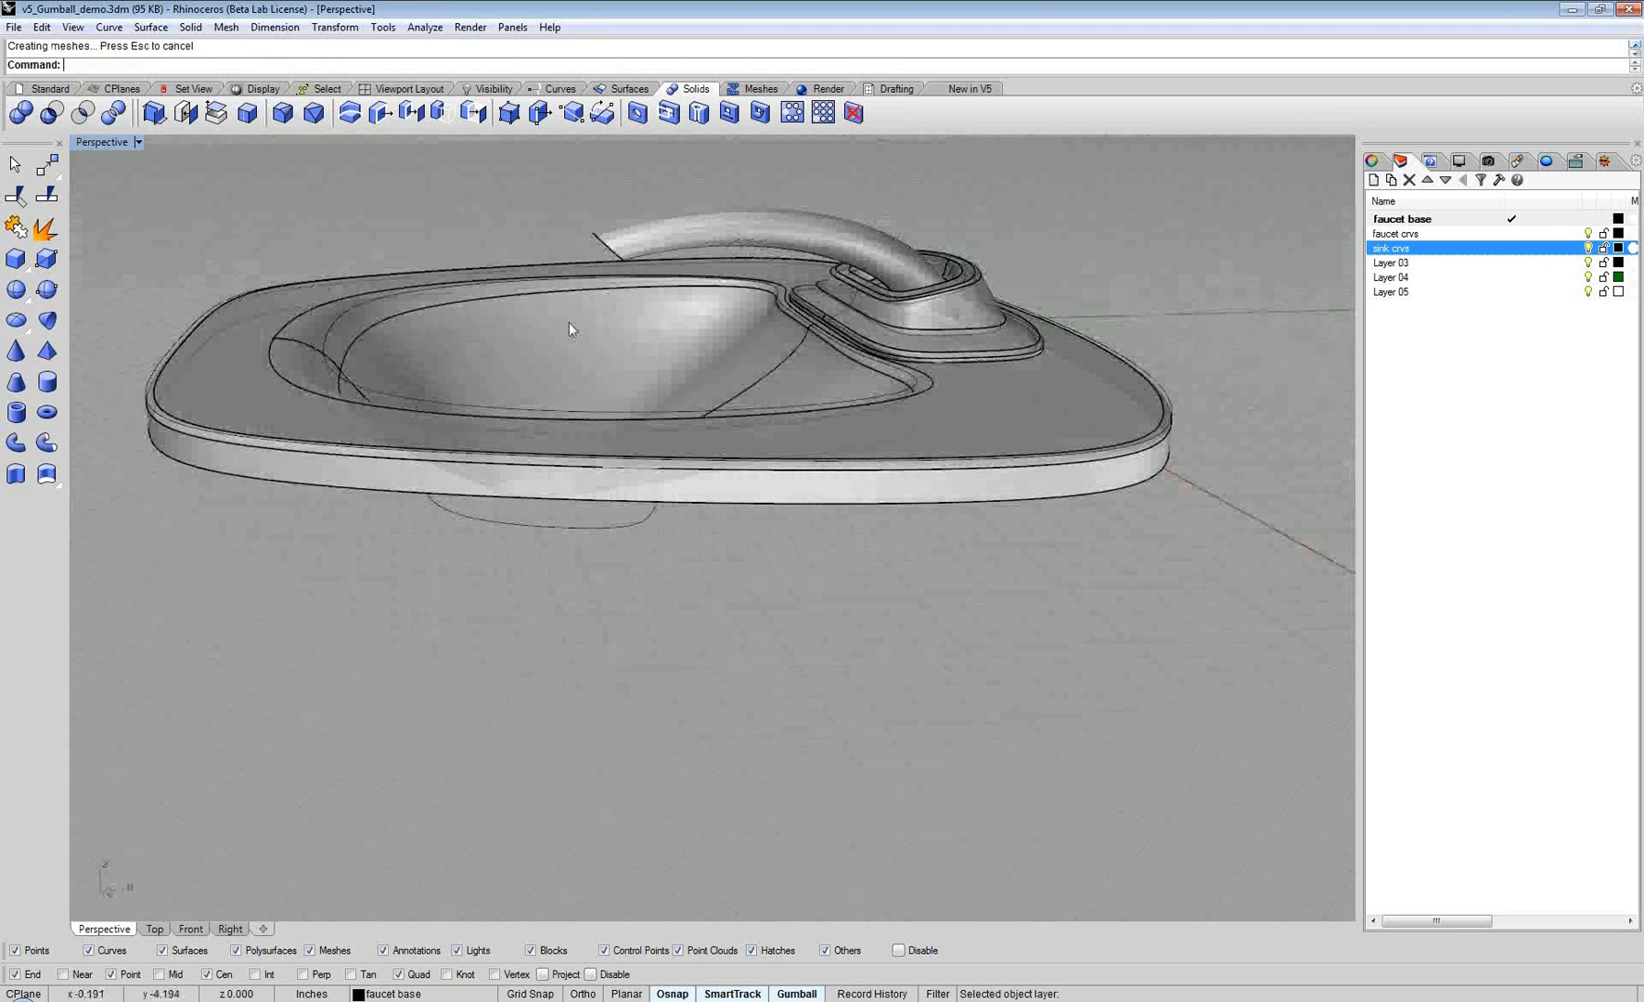
scroll(594, 278, "up", 3)
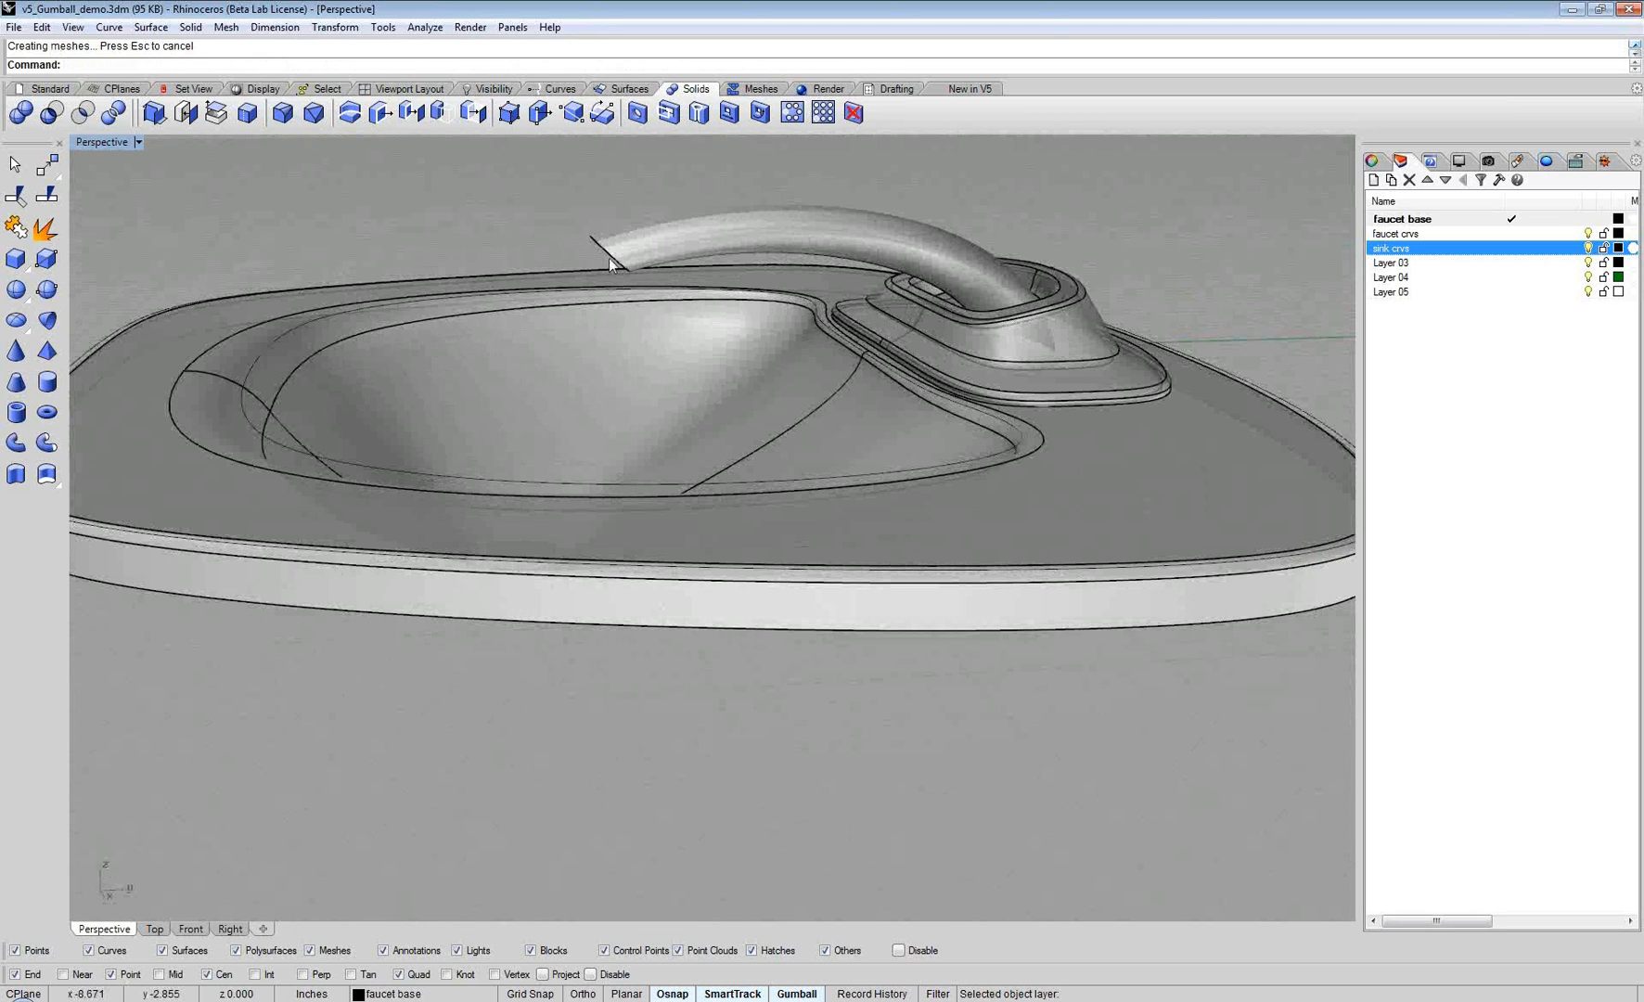
left_click(608, 258)
scroll(607, 262, "up", 4)
scroll(608, 267, "up", 2)
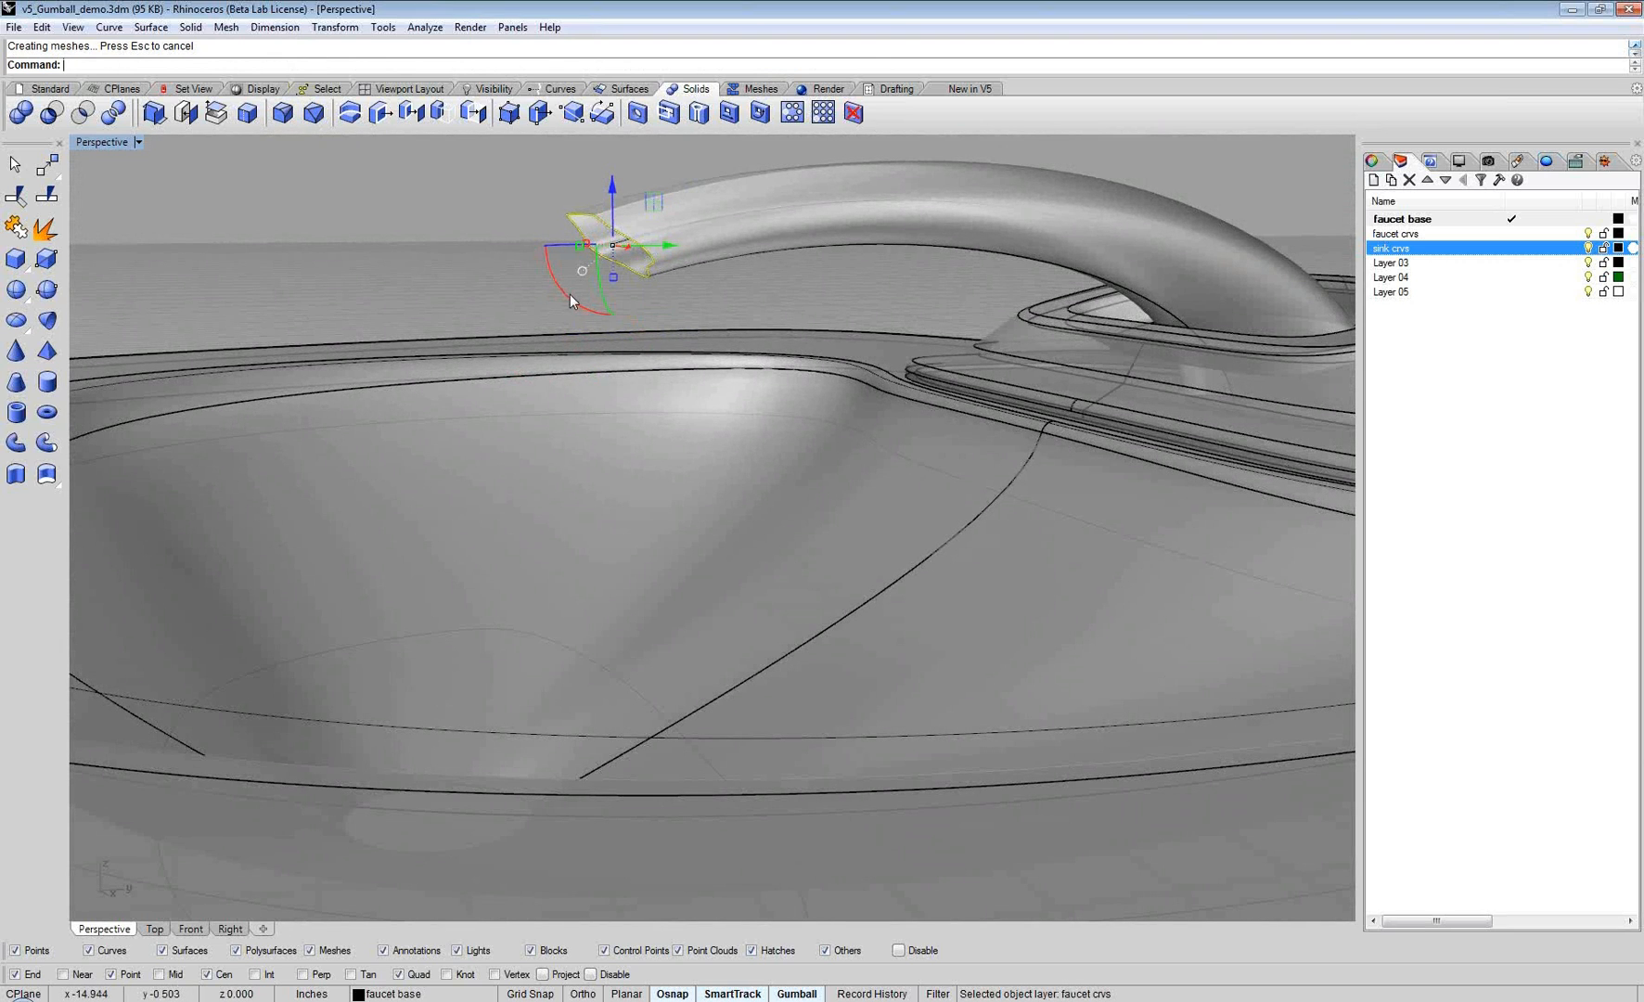
left_click_drag(570, 297, 634, 279)
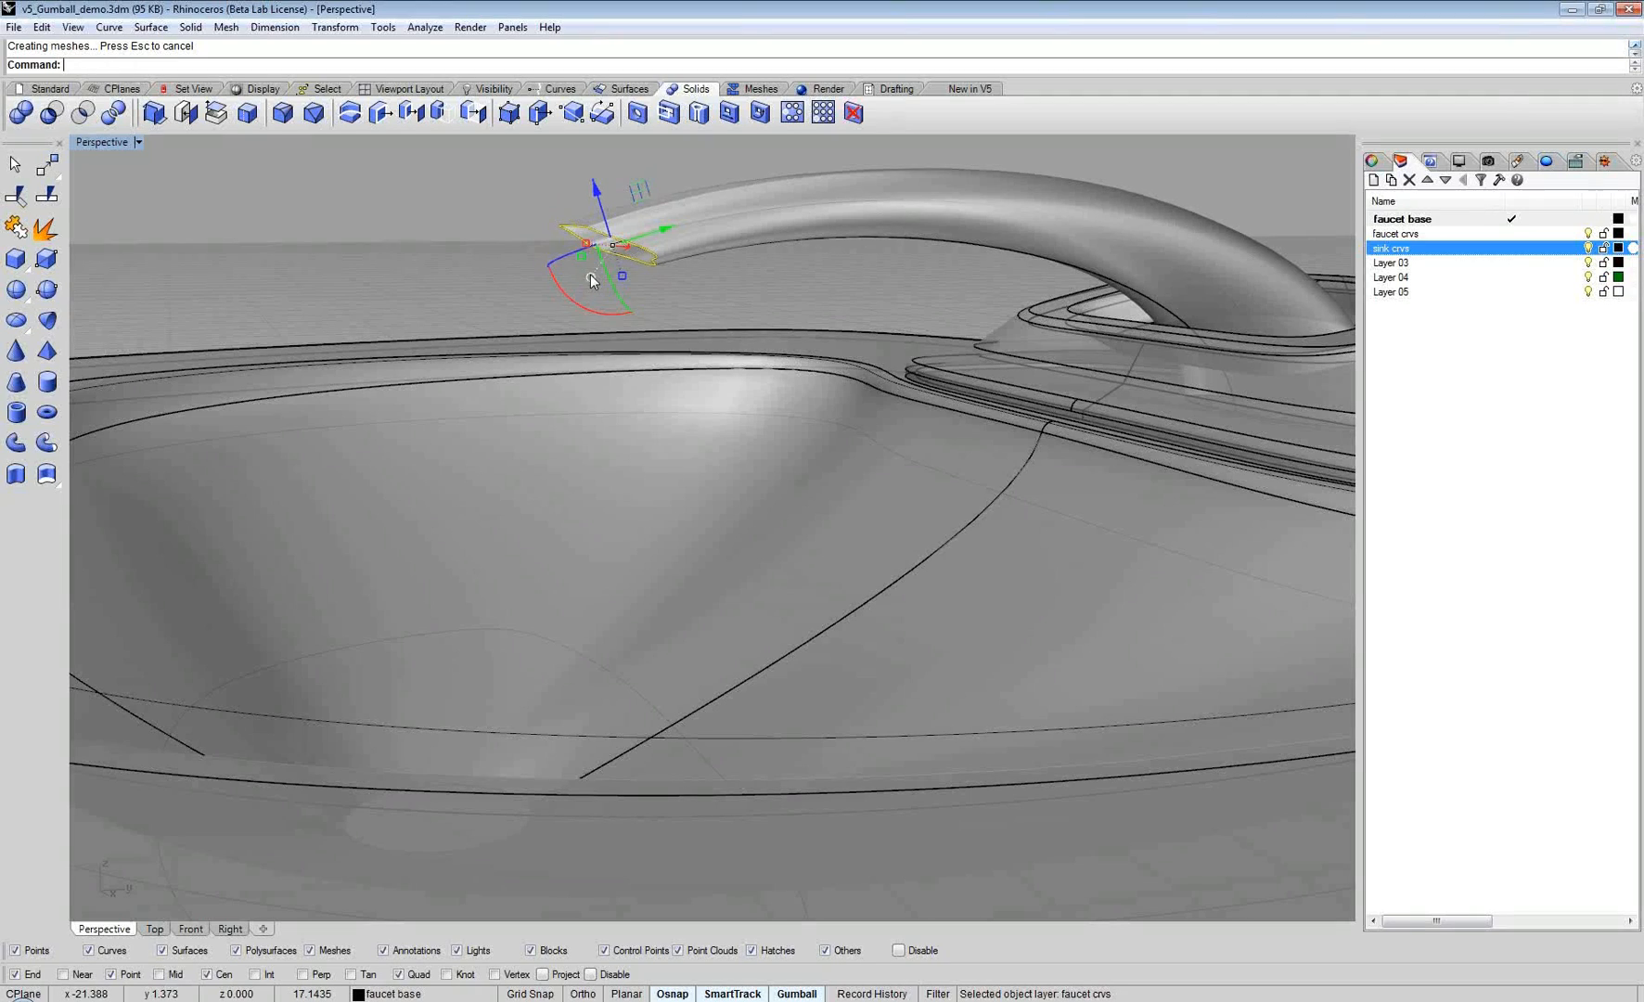
Step: Set the gumball drag strength to 100% and rotate the spout's tip curve again
left_click(592, 278)
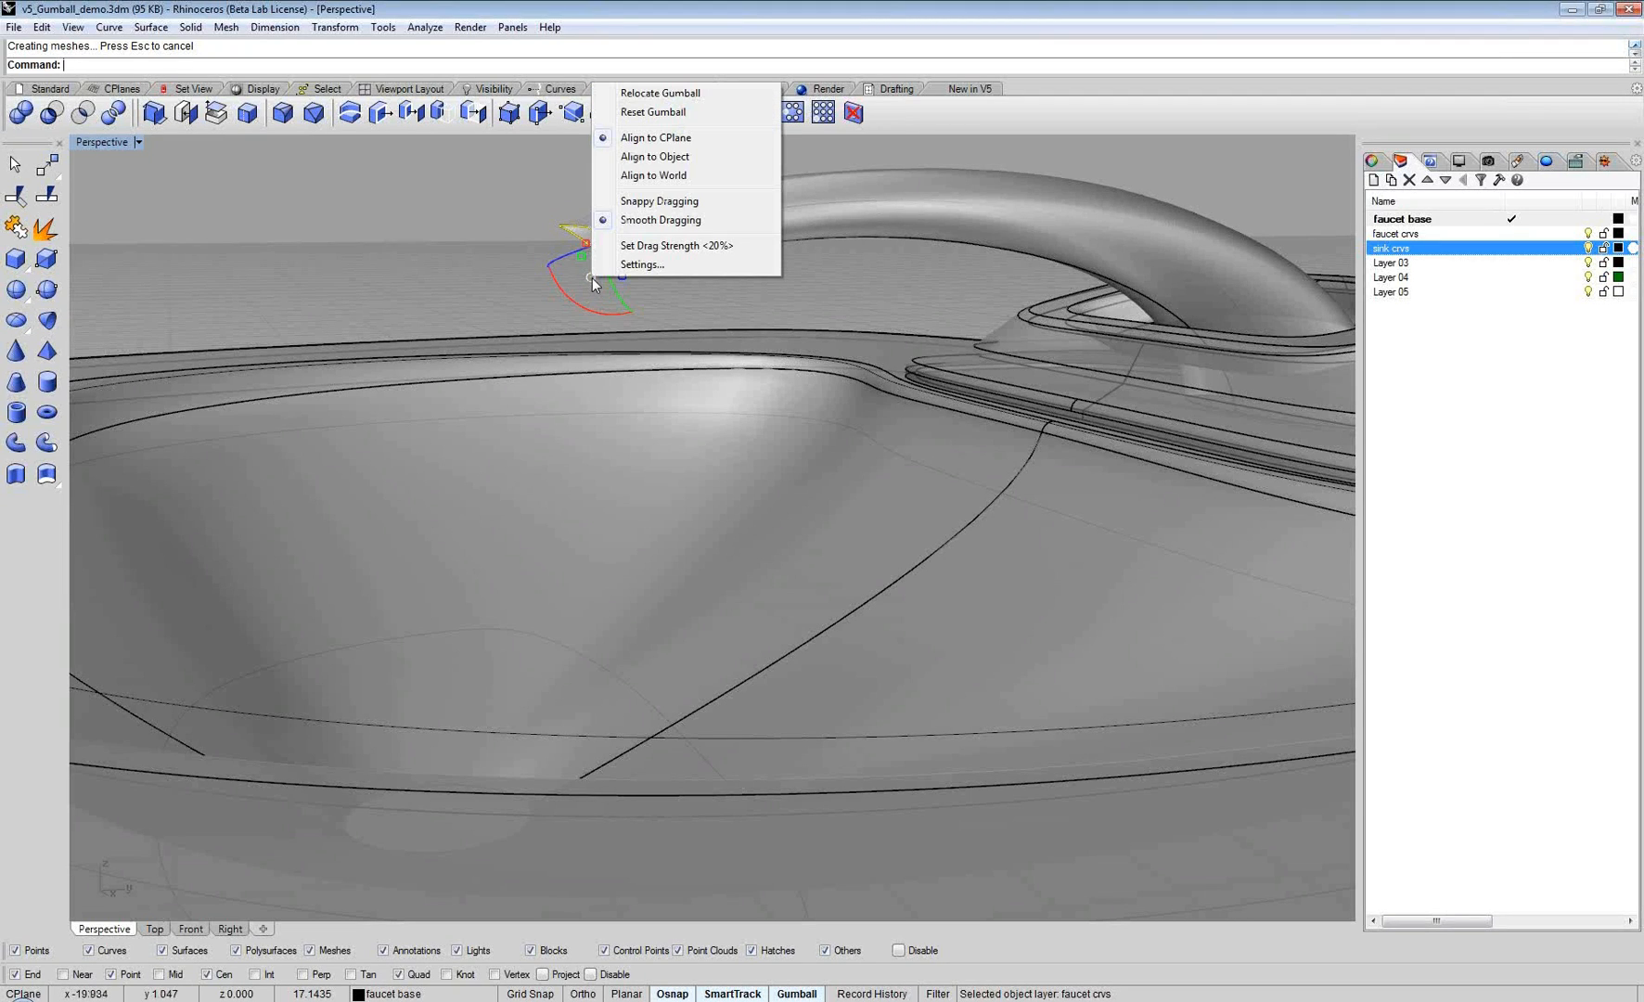
left_click(671, 246)
type("100")
key("Return")
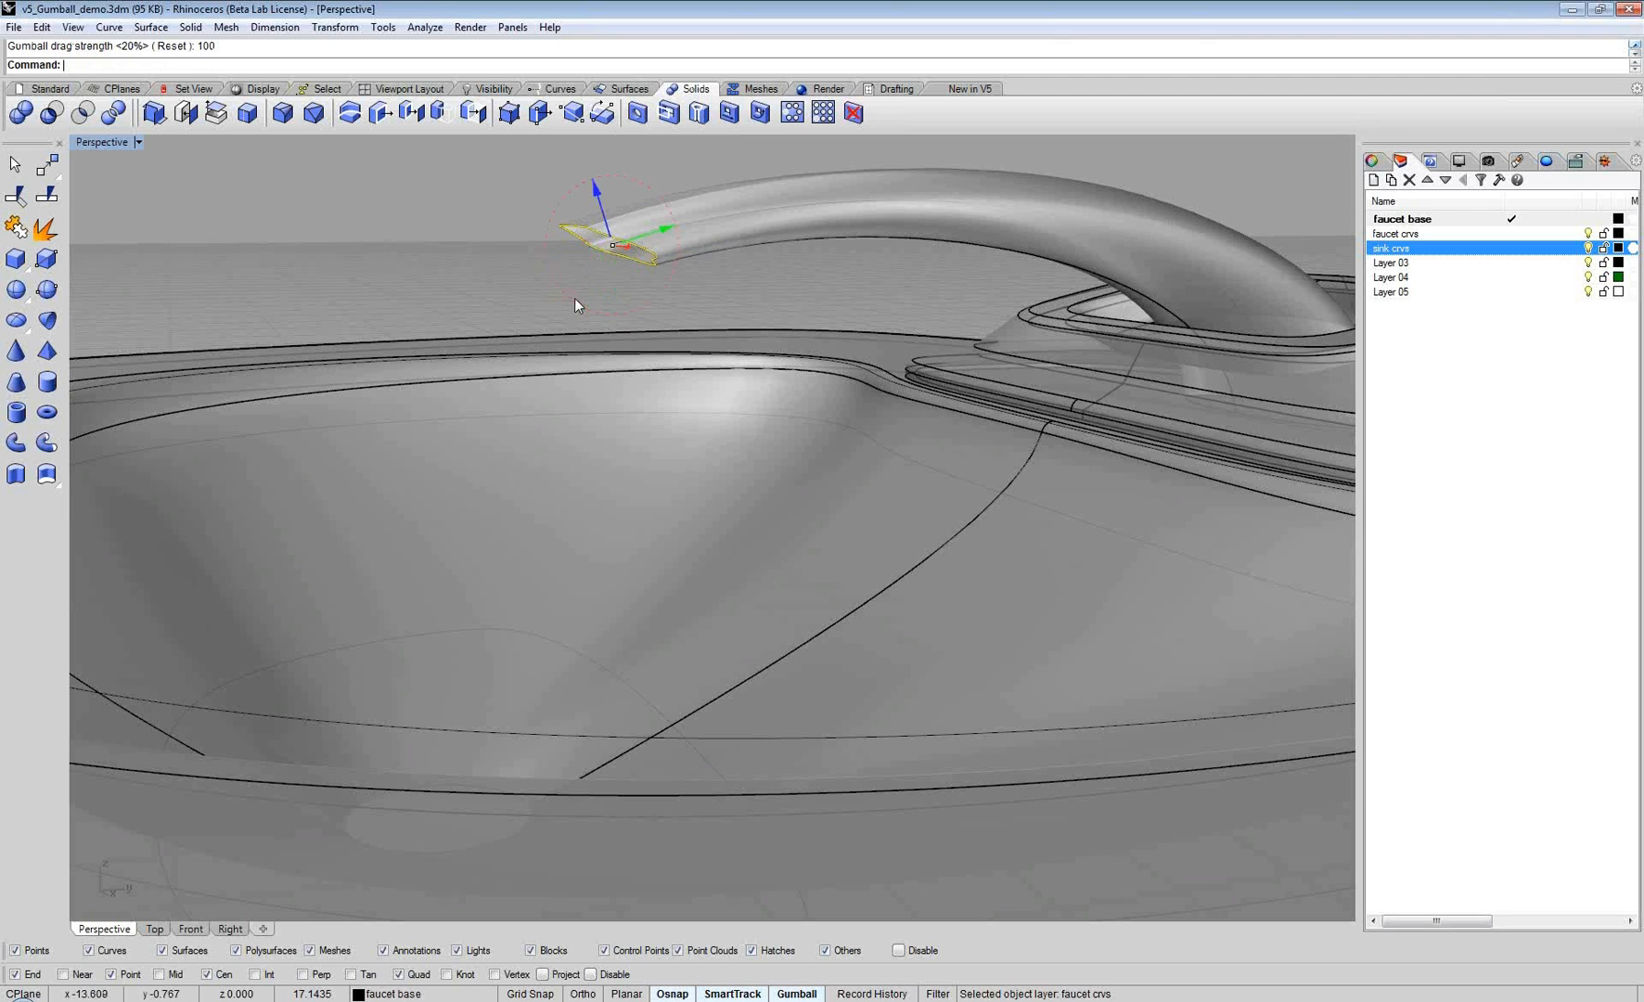
left_click_drag(575, 299, 587, 305)
mouse_move(587, 305)
right_mouse_down()
mouse_move(505, 309)
mouse_move(656, 357)
mouse_move(210, 170)
mouse_move(364, 338)
mouse_move(552, 360)
mouse_move(558, 455)
mouse_move(626, 383)
mouse_move(572, 379)
right_mouse_up()
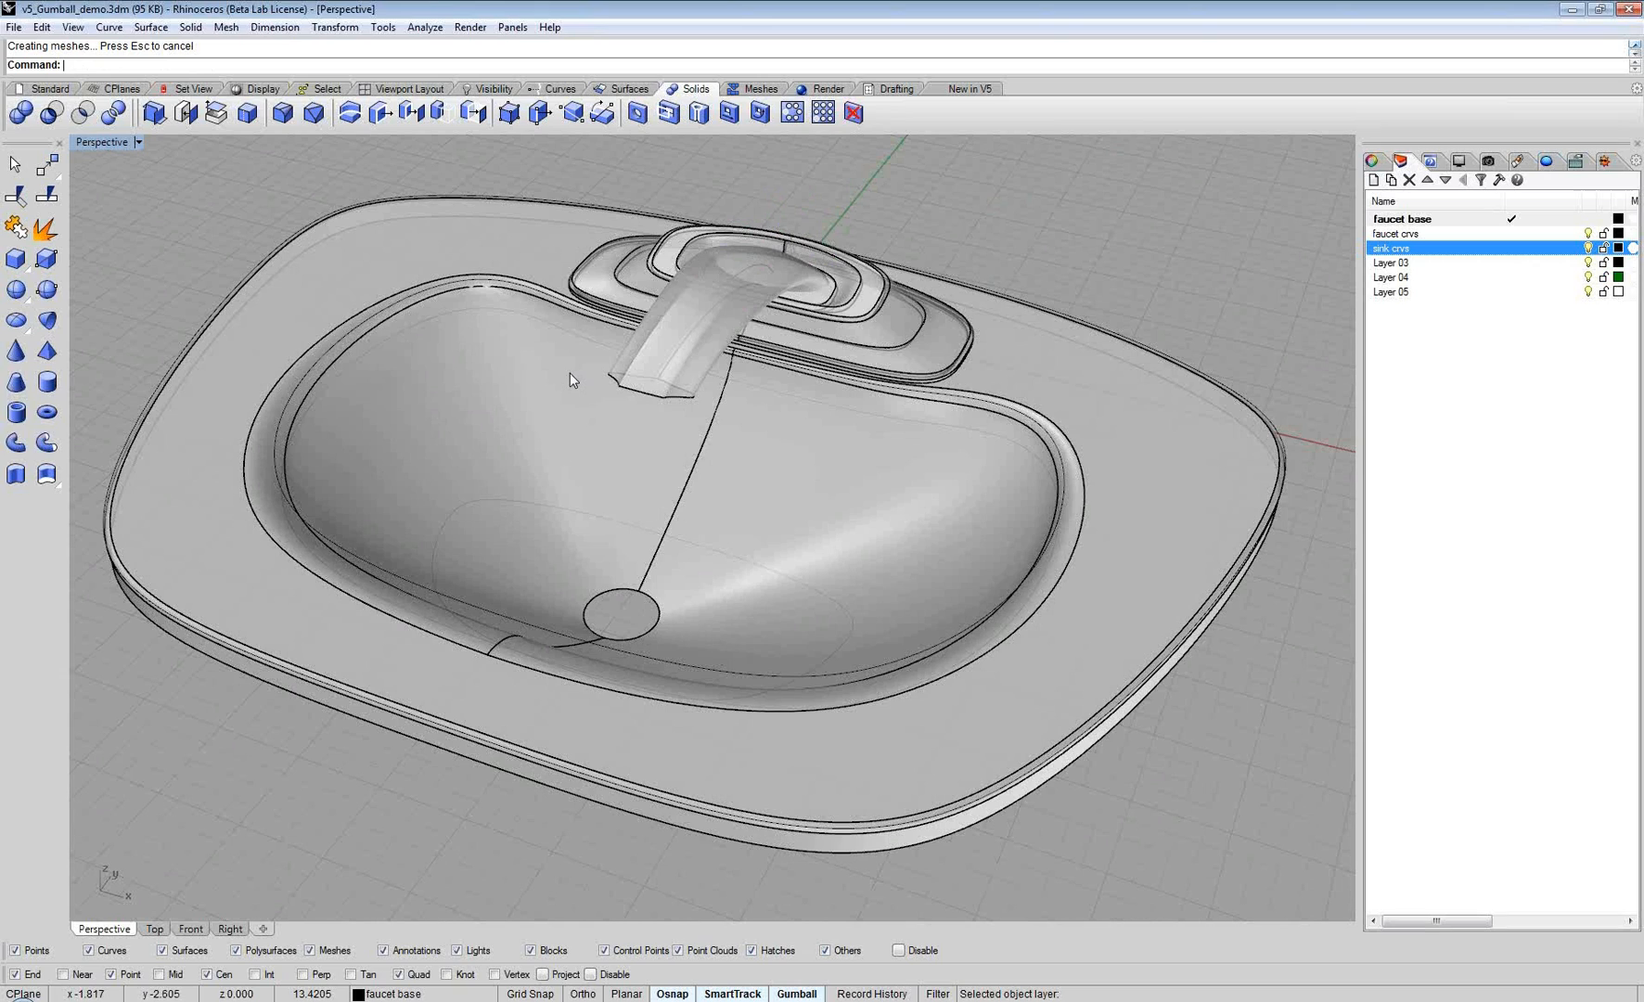
Step: Select the curve at the spout's tip, open the gumball settings, and set menu ball size to 30 and menu ball location to 100
left_click(654, 394)
left_click(700, 431)
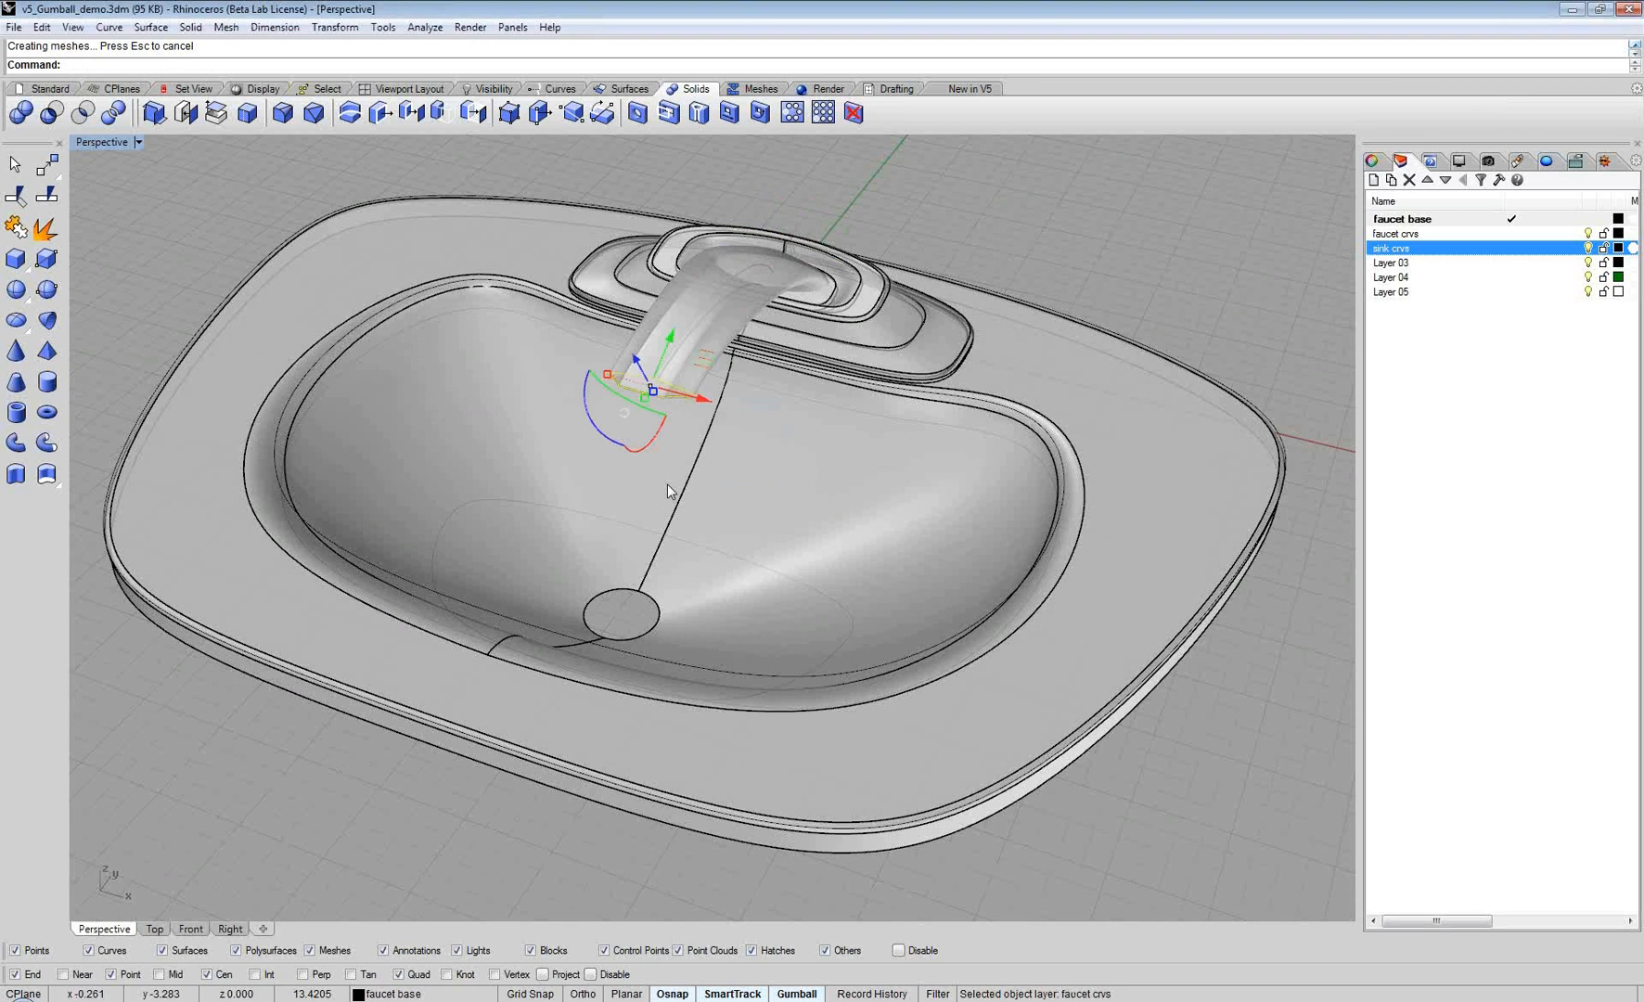
right_click_drag(667, 484, 632, 462)
scroll(609, 410, "up", 4)
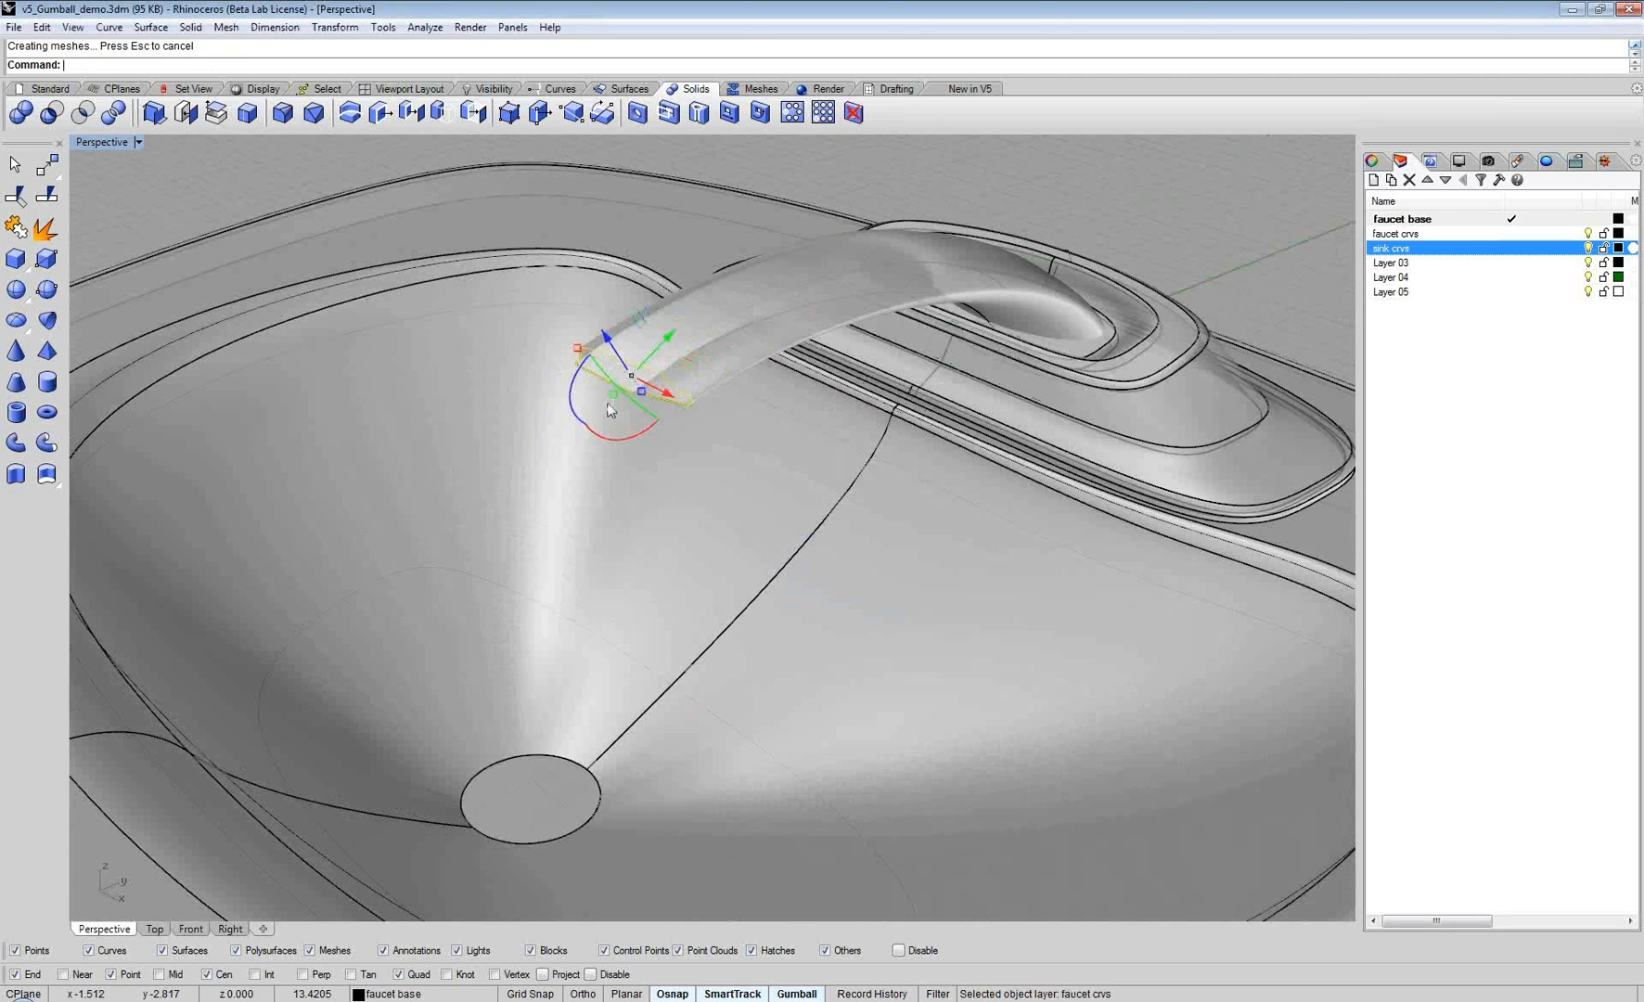
mouse_move(618, 412)
right_mouse_down()
mouse_move(687, 437)
mouse_move(606, 400)
right_mouse_up()
left_click(606, 401)
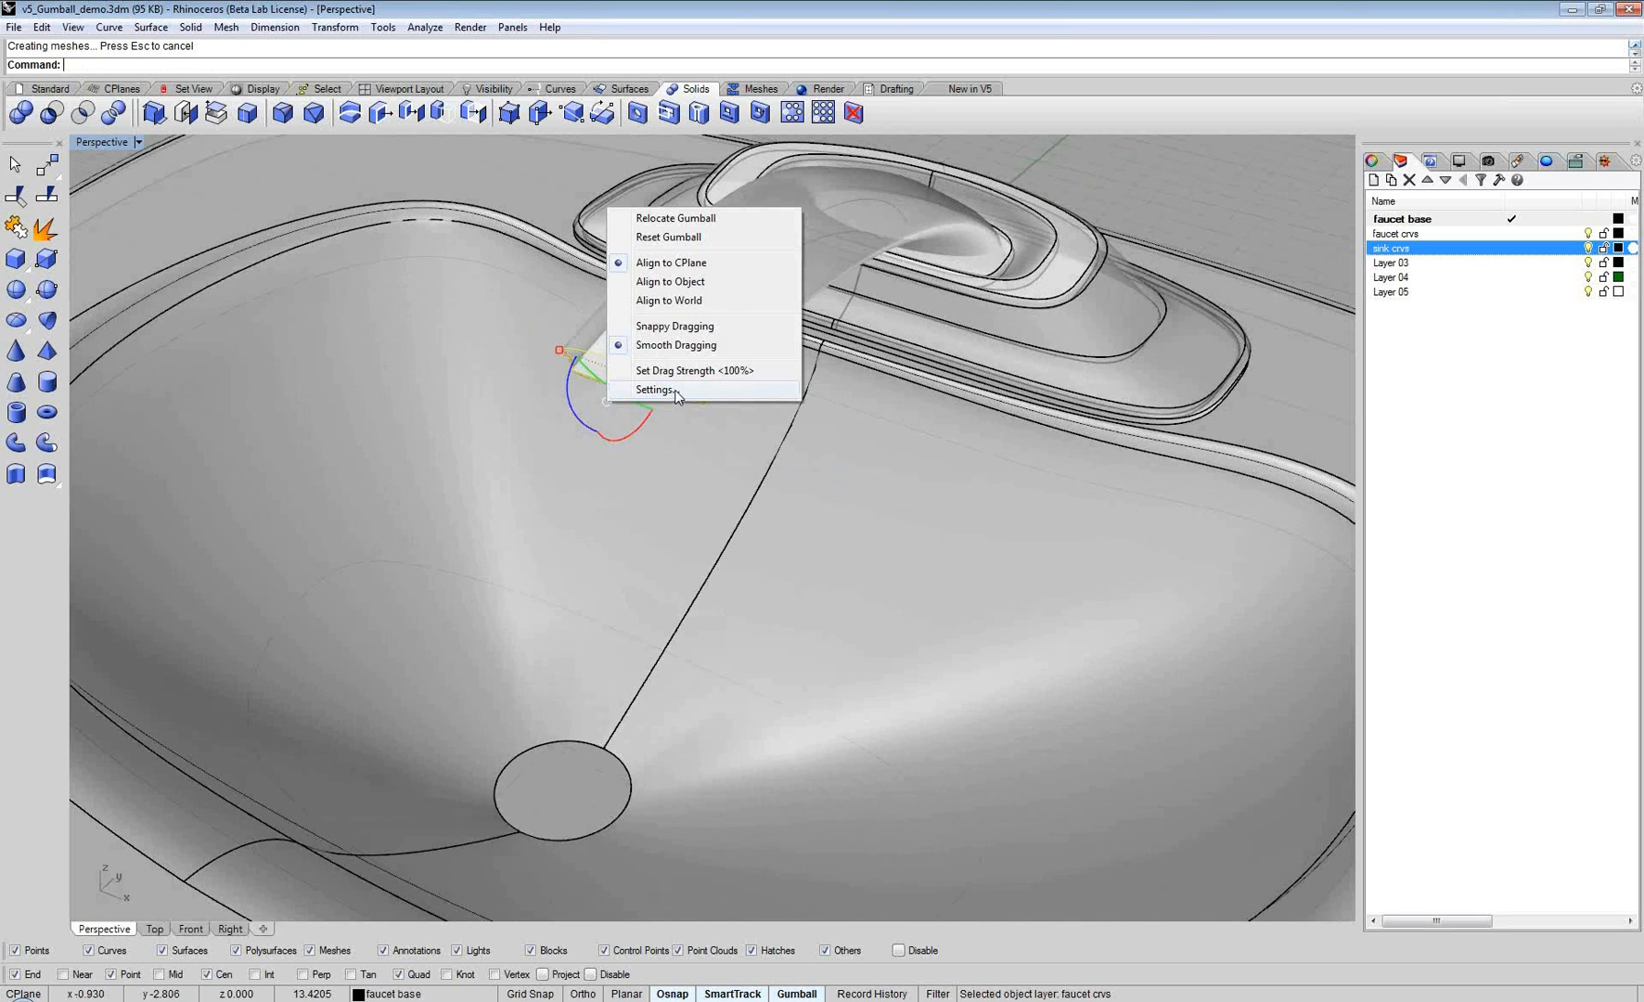
left_click(675, 388)
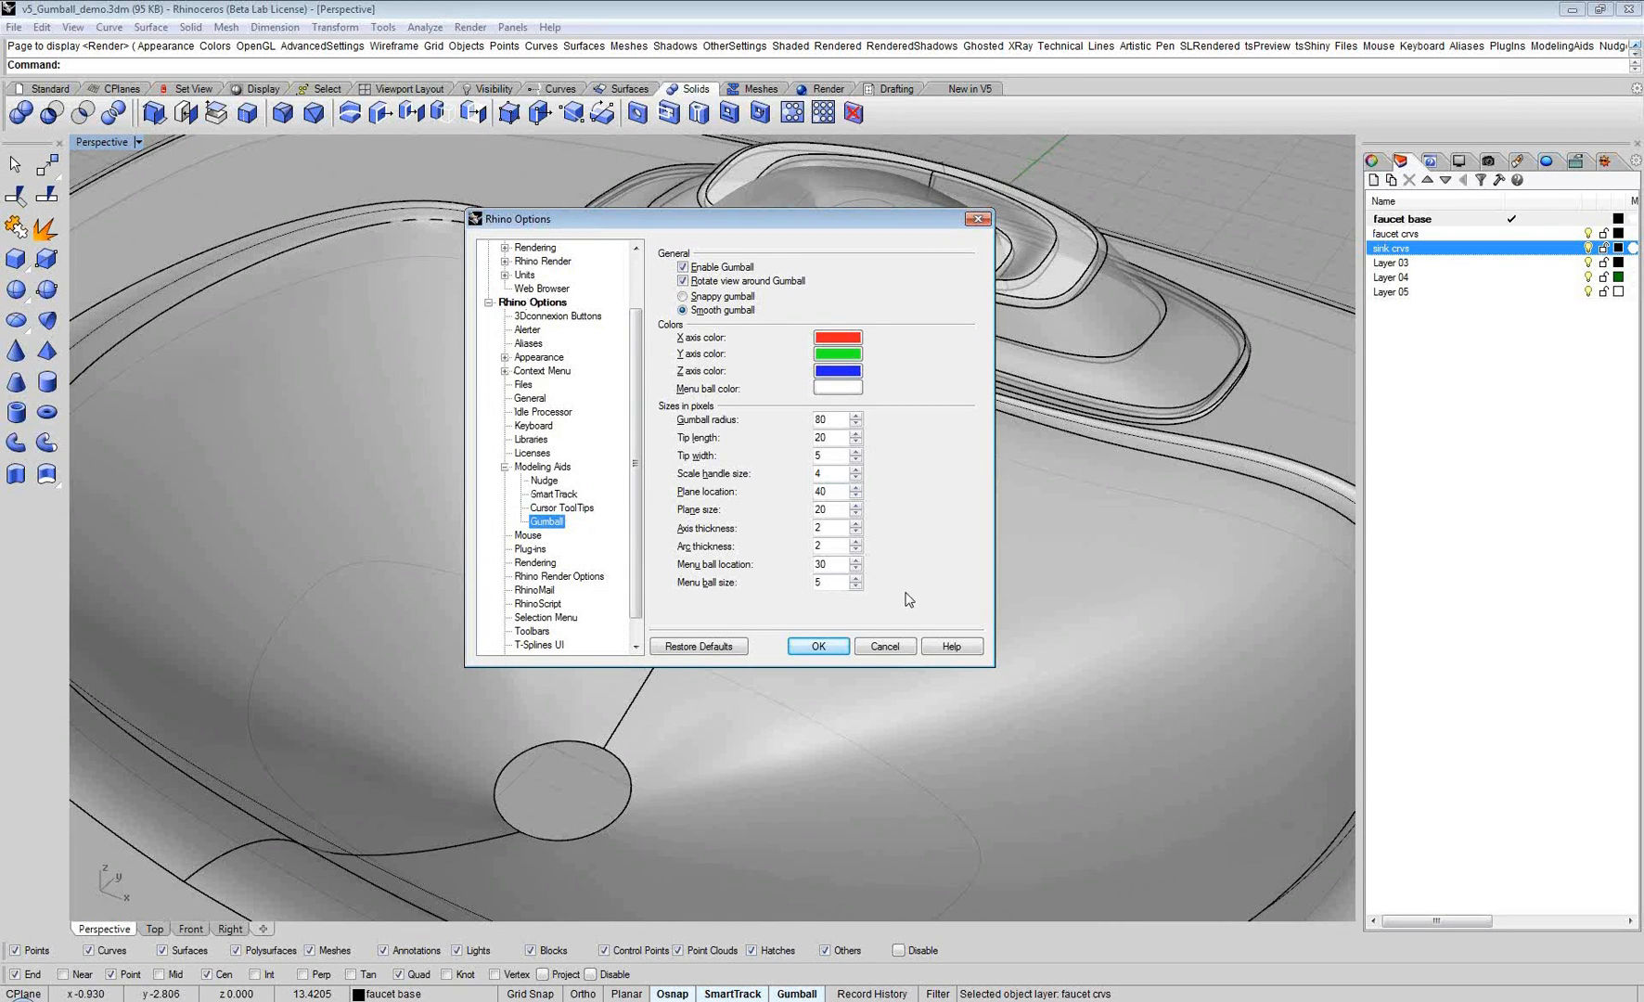
double_click(833, 587)
type("30")
double_click(826, 565)
type("100")
Step: Change the gumball's menu ball color to black and apply the gumball options
left_click(836, 393)
left_click_drag(834, 394, 1006, 485)
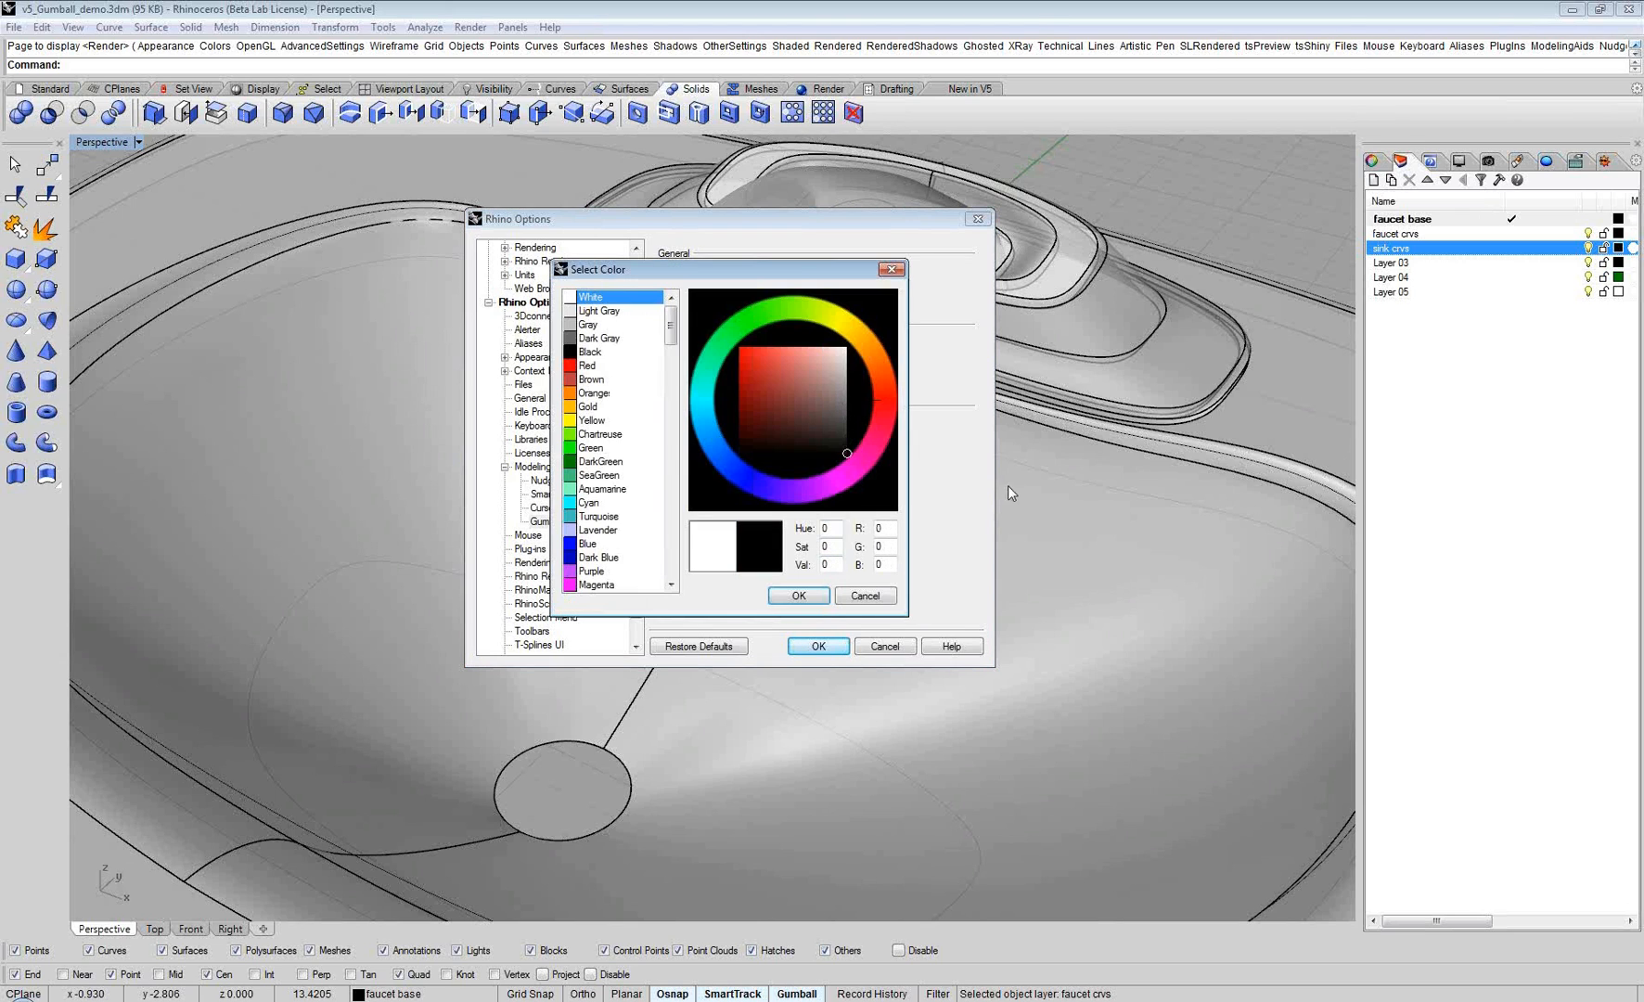
left_click(798, 596)
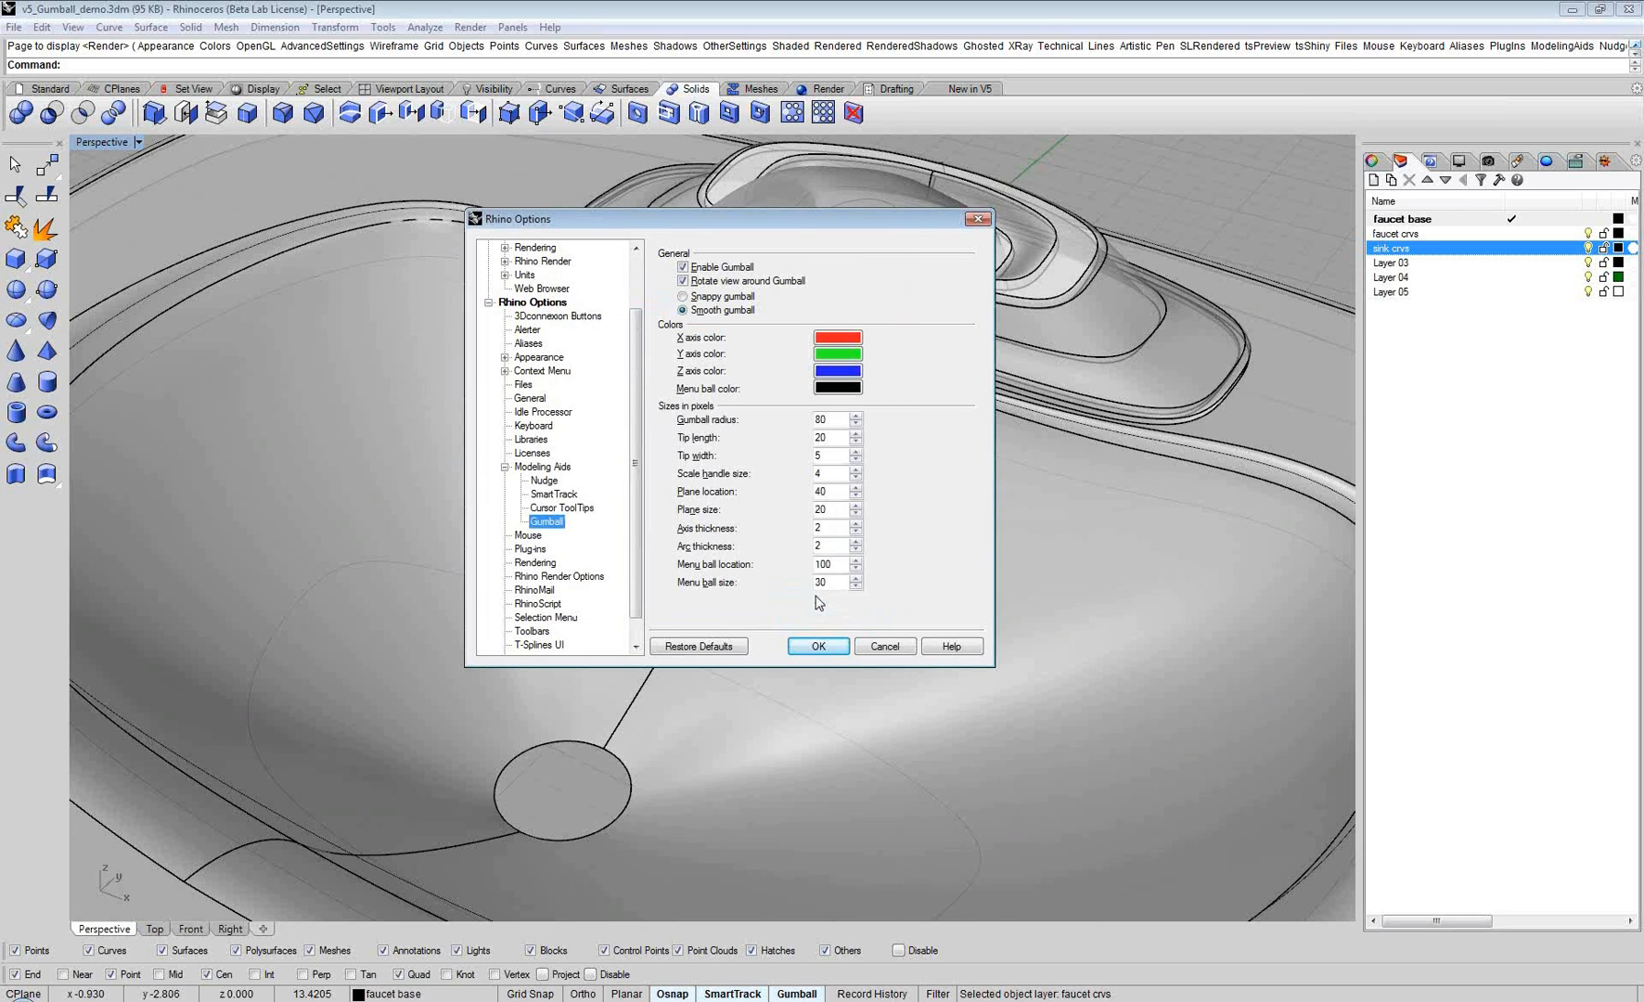
left_click(828, 648)
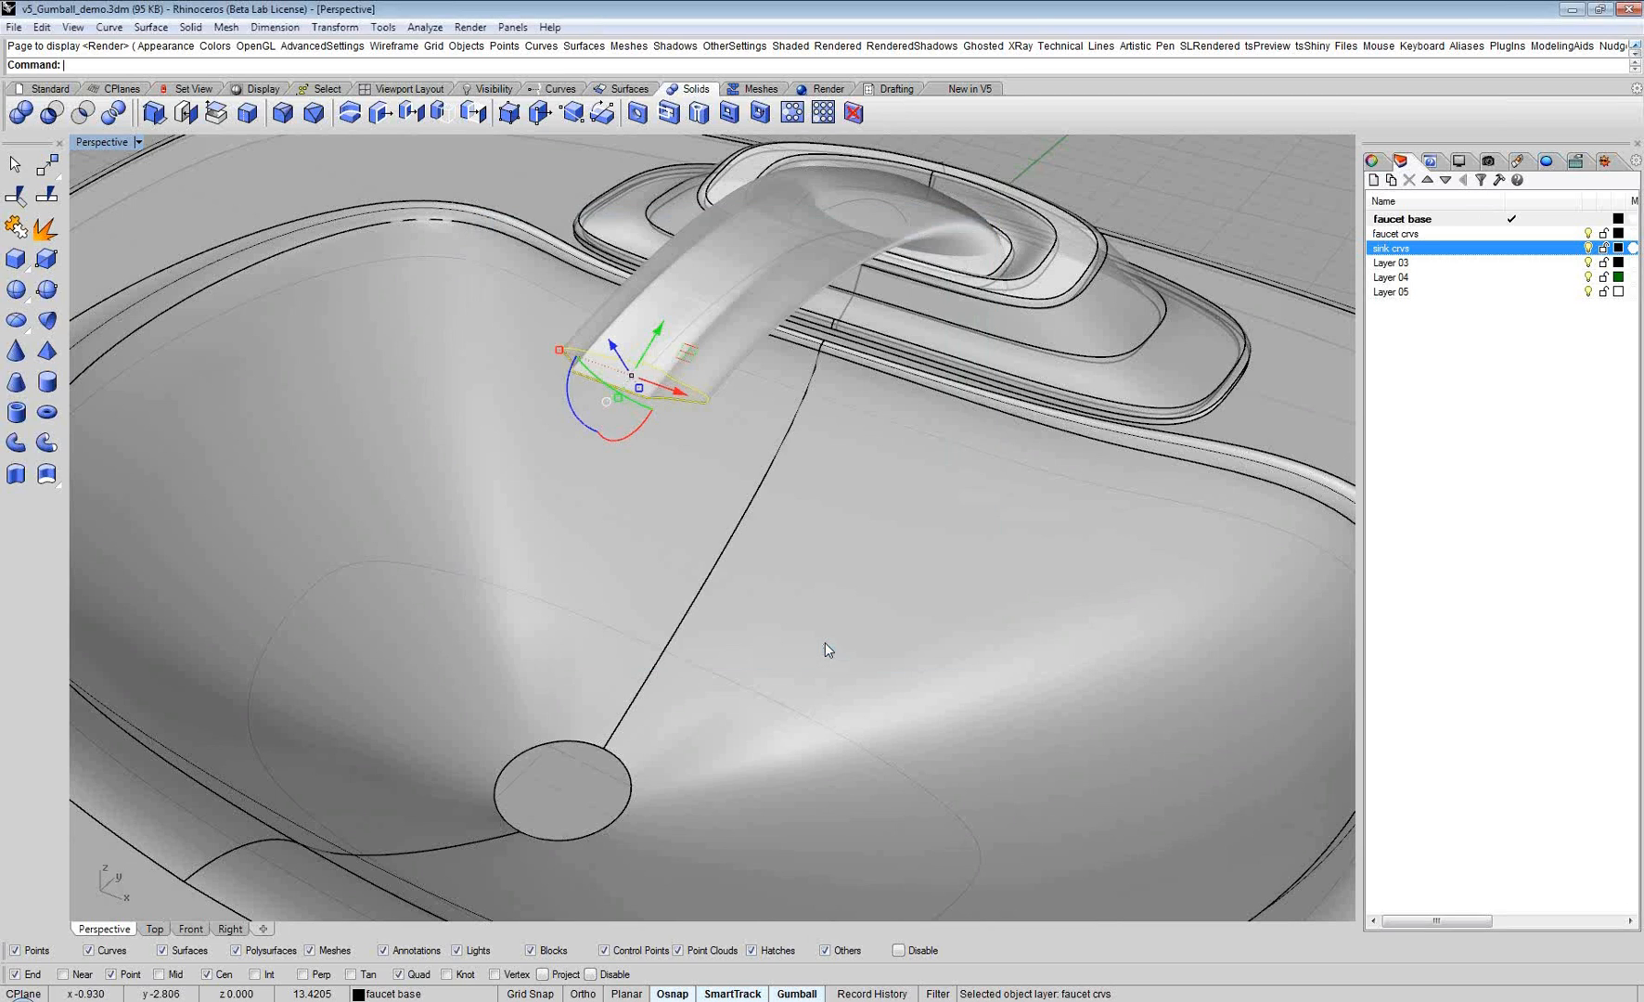
mouse_move(579, 460)
right_mouse_down()
mouse_move(494, 444)
mouse_move(577, 475)
right_mouse_up()
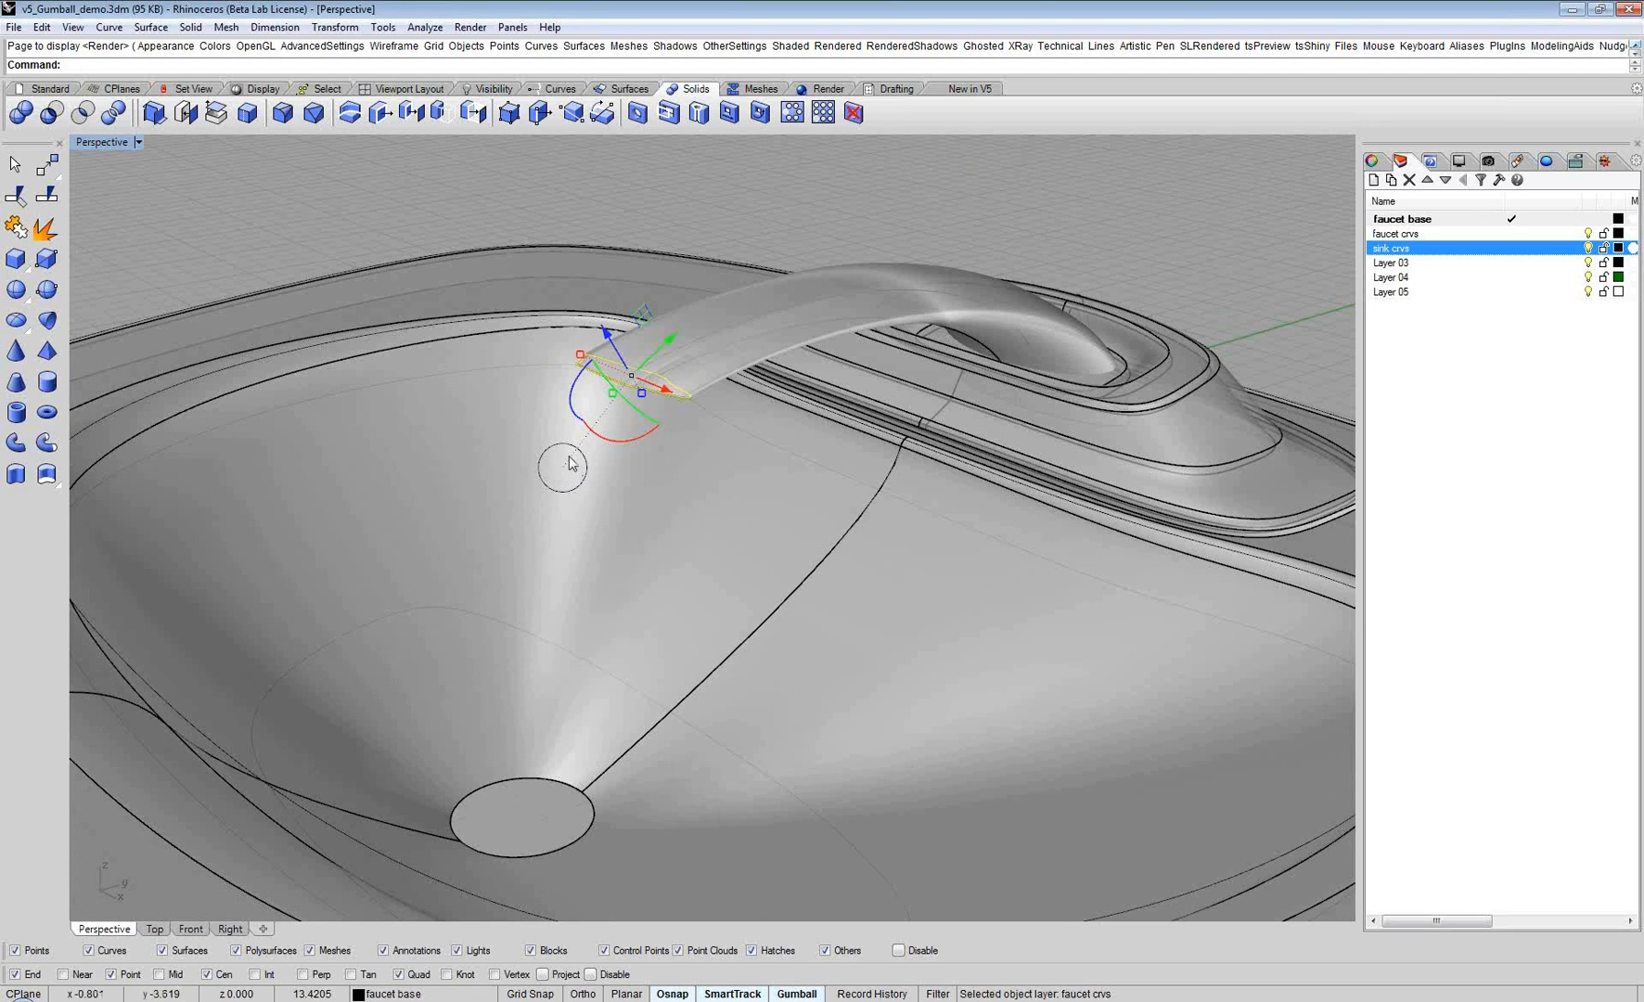
right_click_drag(529, 481, 551, 529)
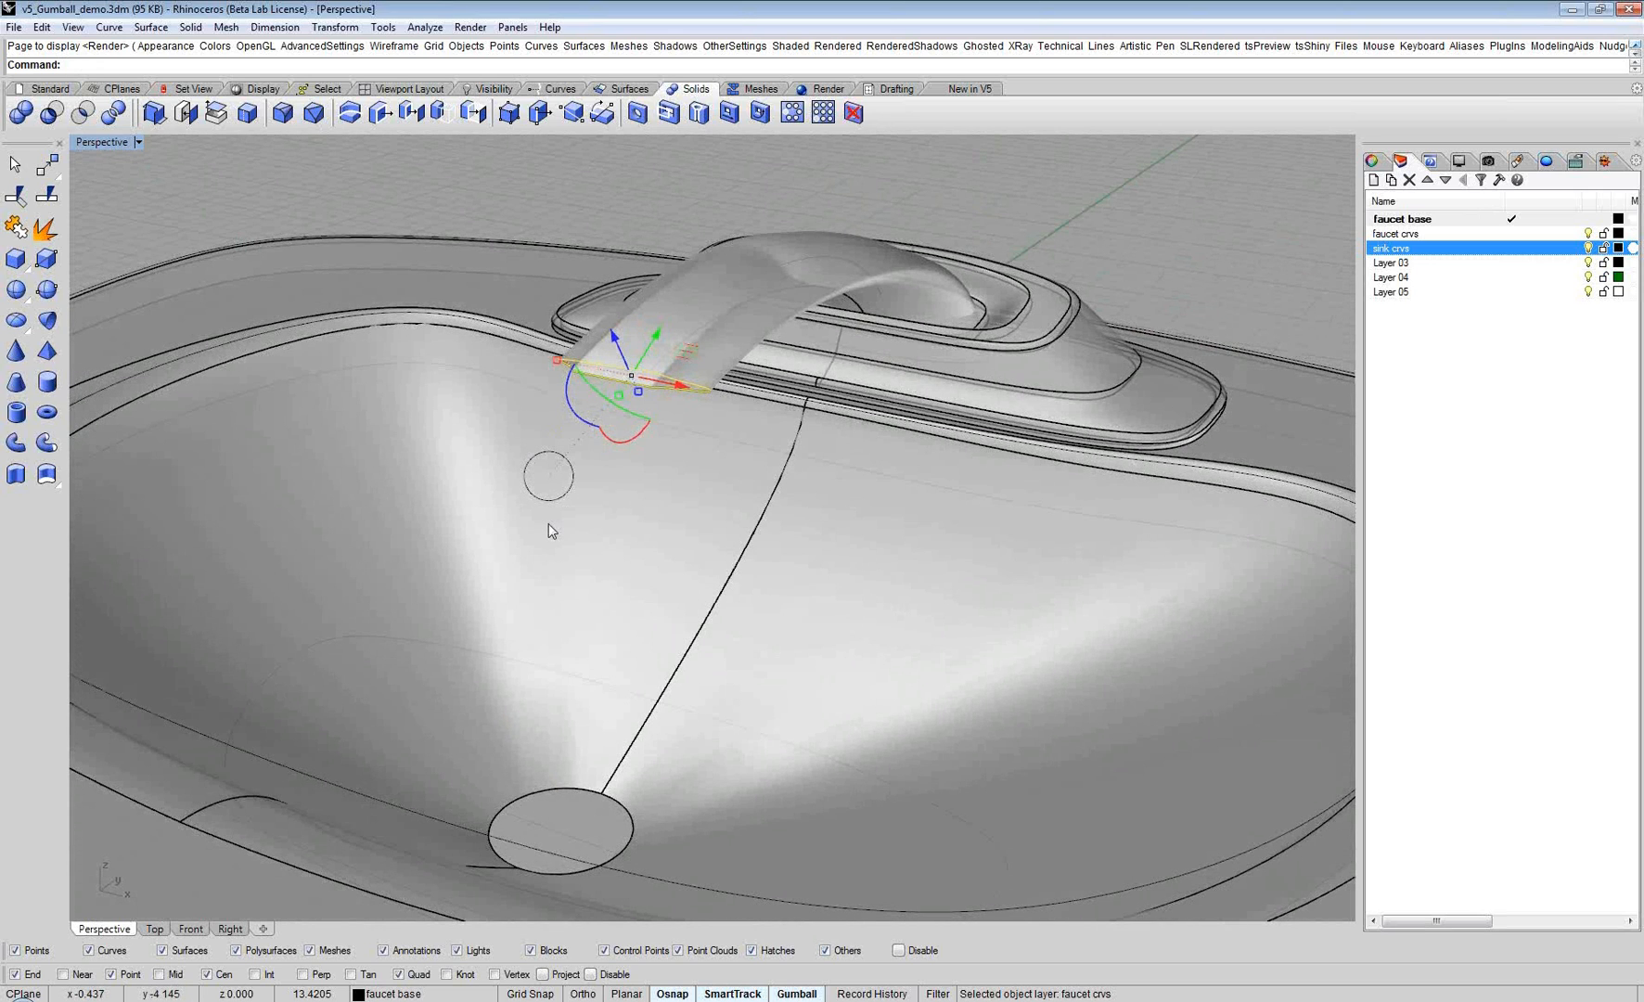
mouse_move(558, 525)
right_mouse_down()
mouse_move(509, 520)
mouse_move(533, 522)
right_mouse_up()
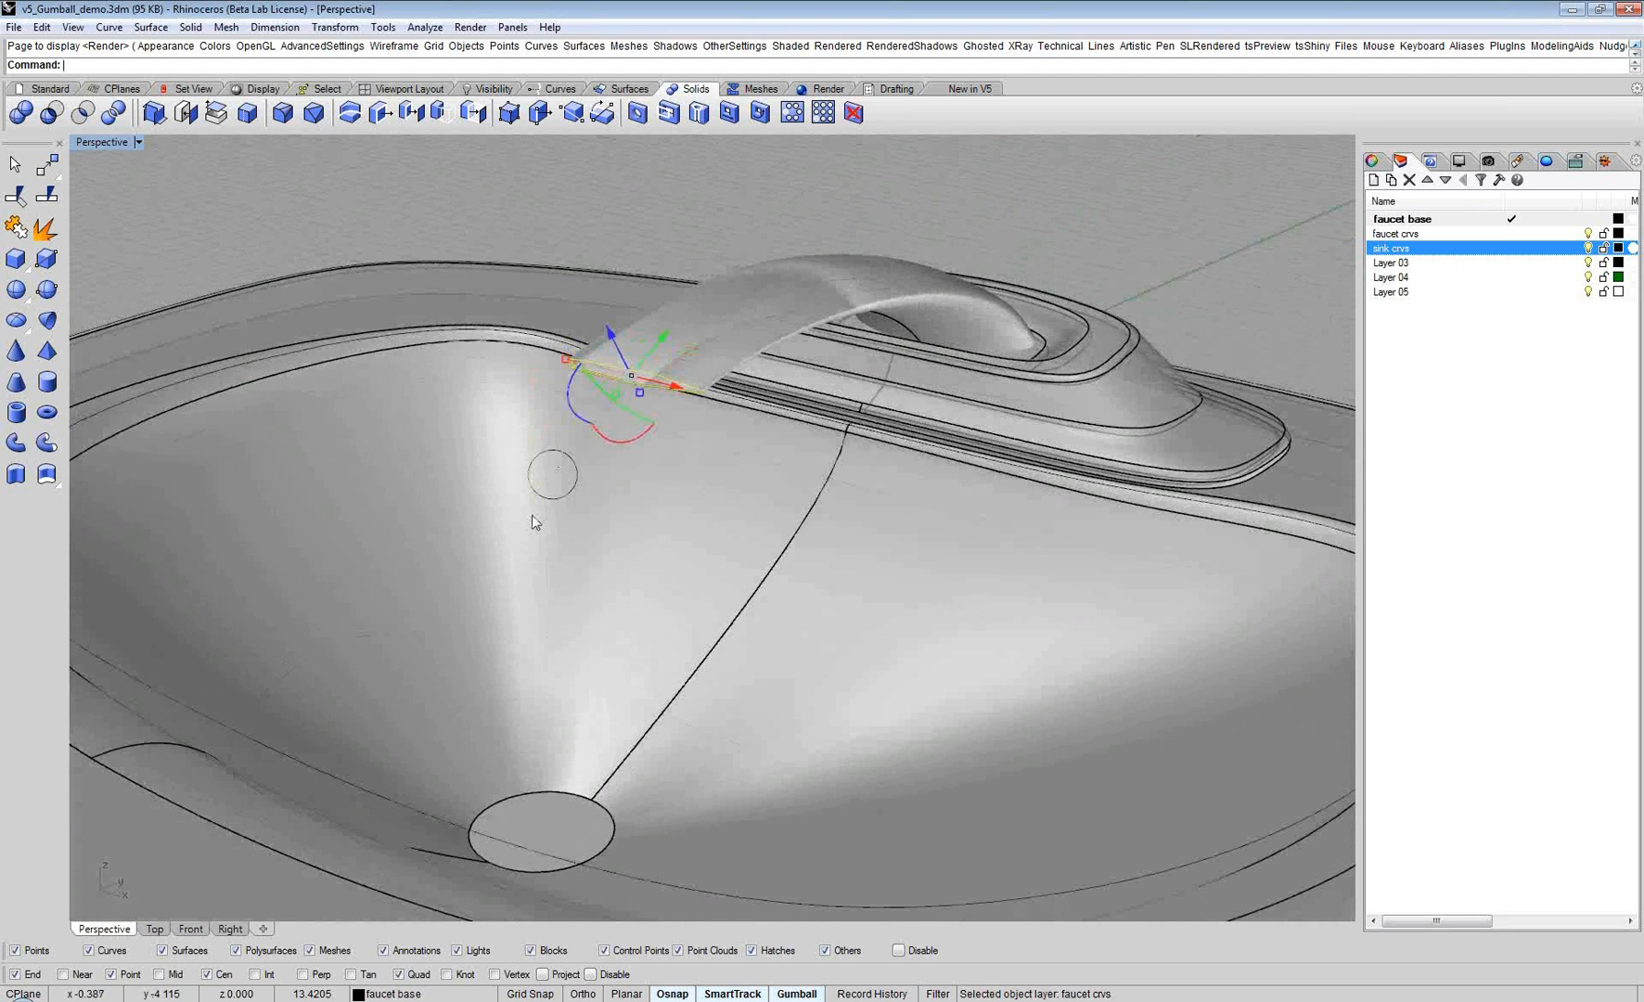
Step: Draw a polygon mesh sphere at the far corner of the countertop
scroll(529, 526, "down", 3)
right_click_drag(522, 531, 658, 462, "shift")
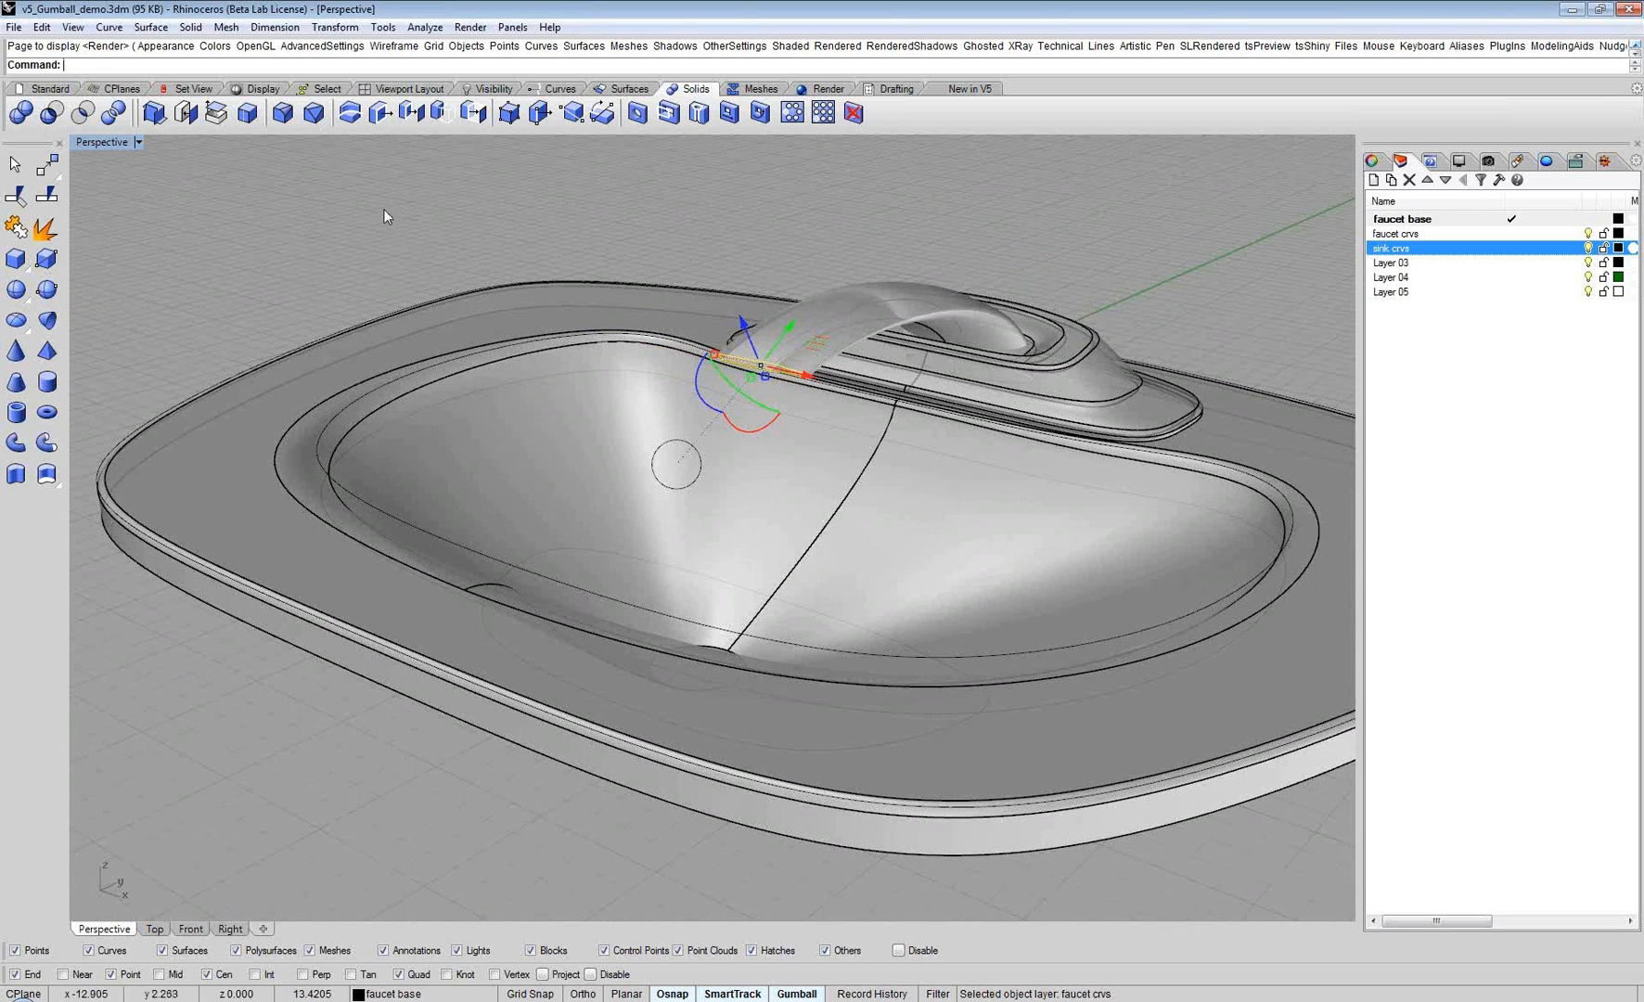
left_click(227, 29)
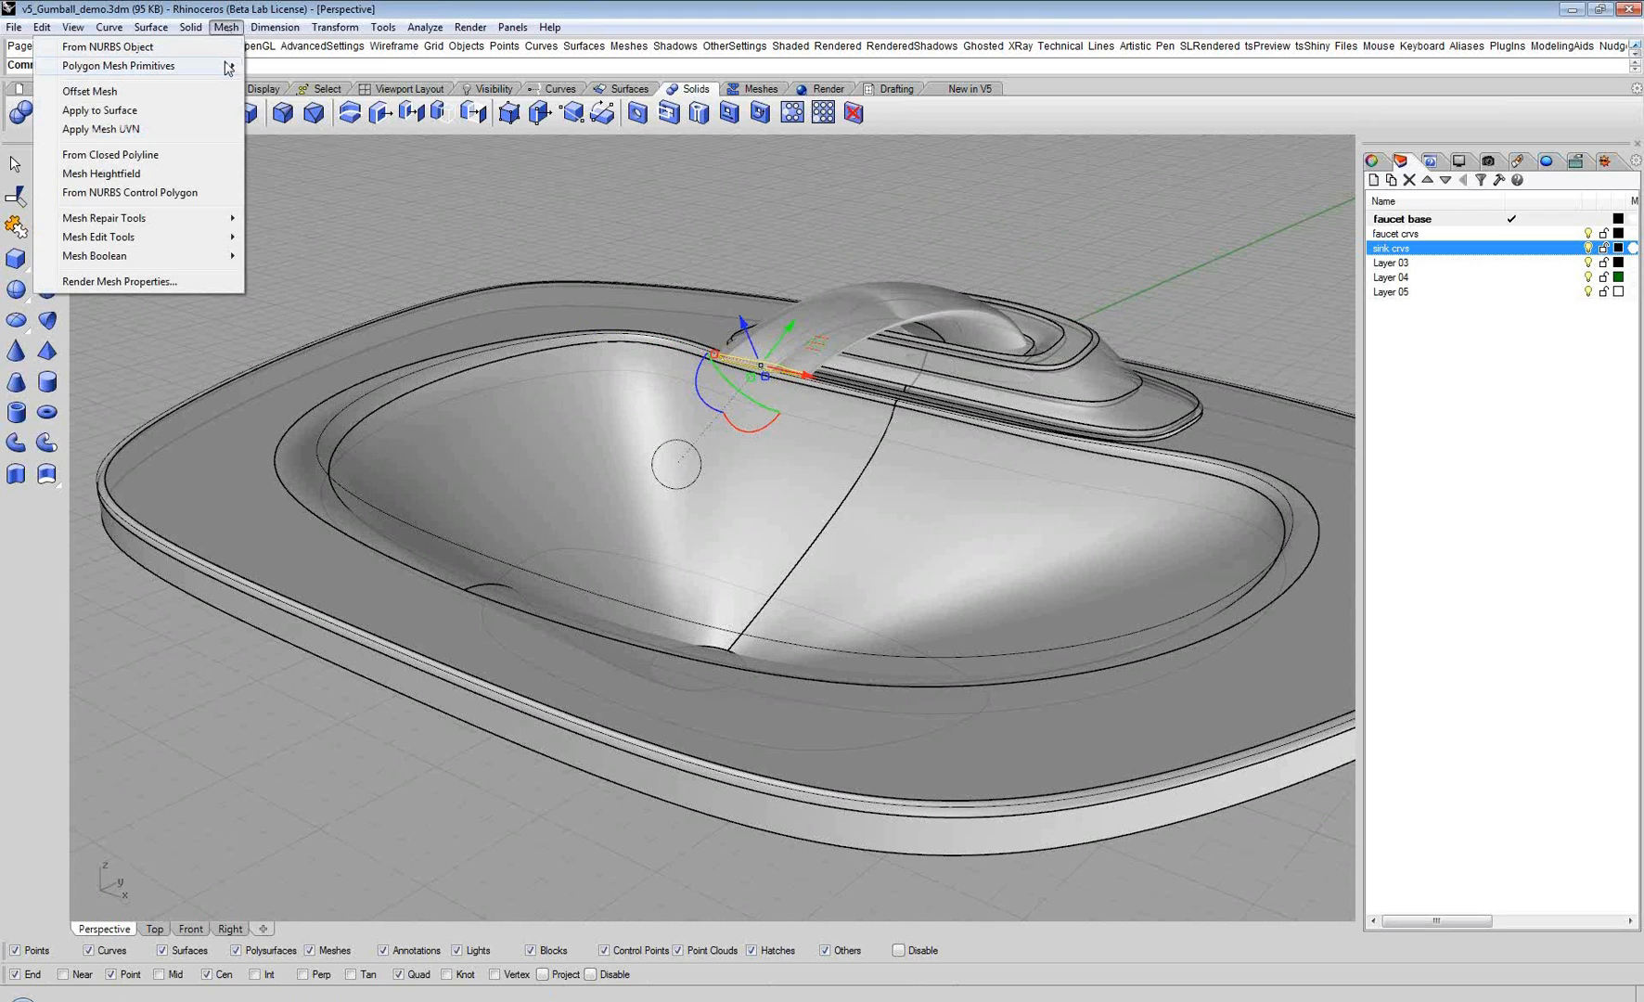
mouse_move(227, 67)
left_click(311, 122)
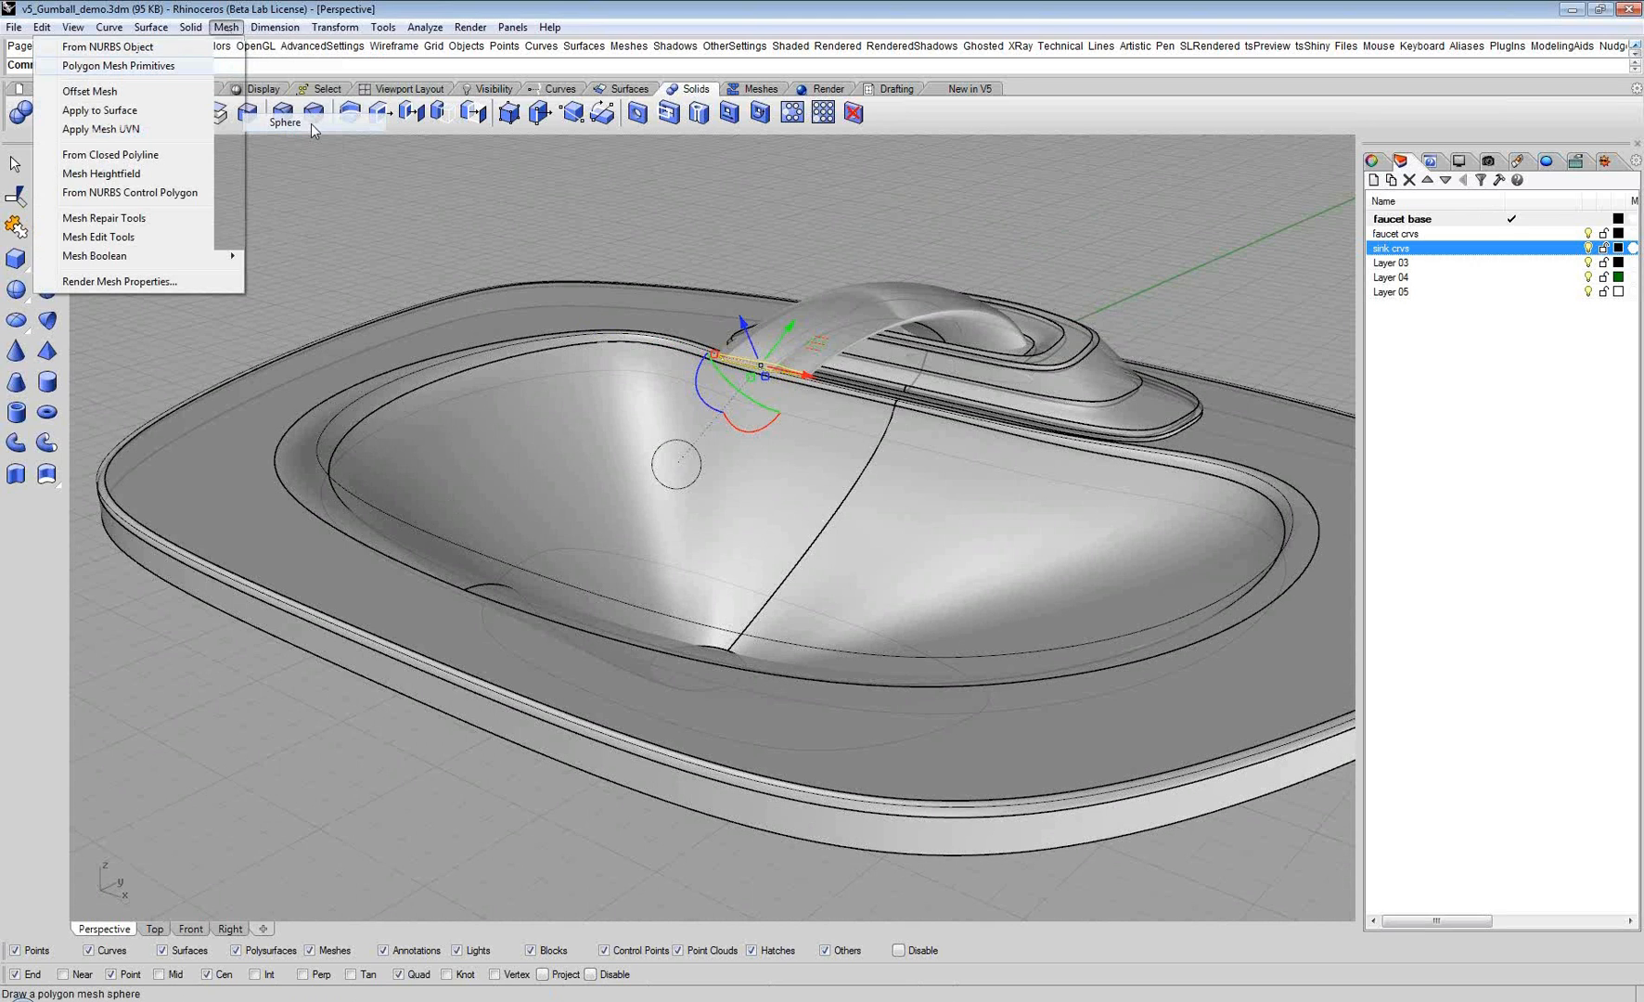
left_click(300, 304)
left_click(402, 297)
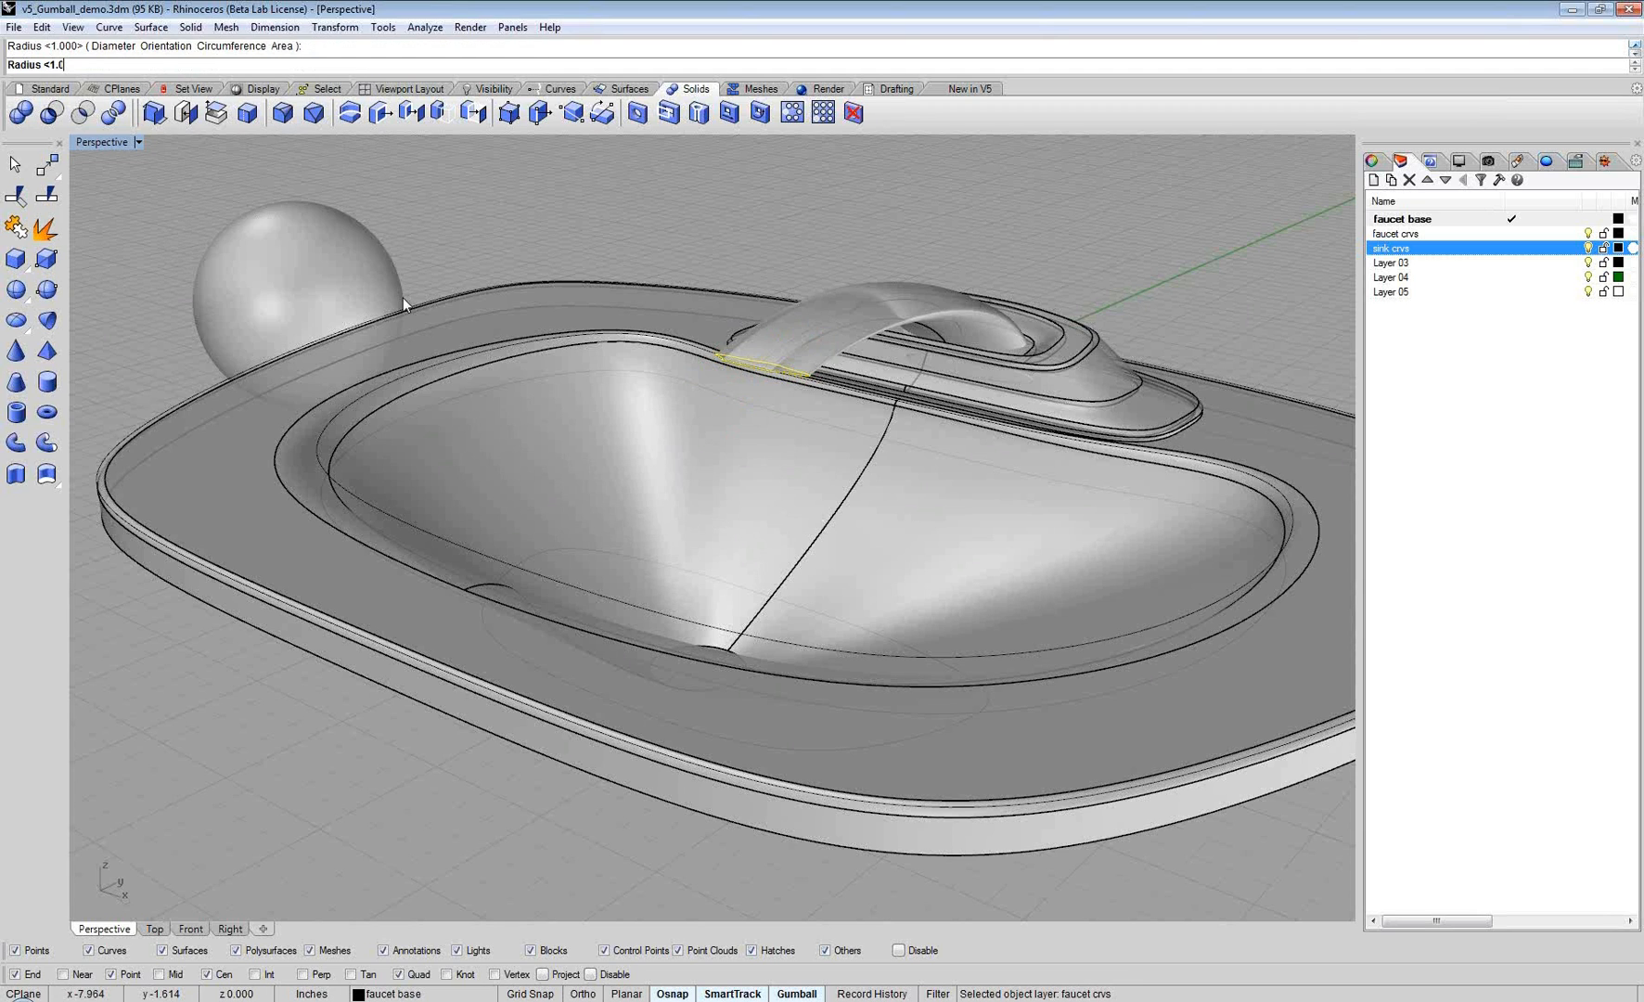
Step: Zoom to the mesh sphere and turn on Flat Shade in the Perspective viewport to show its facets
left_click(272, 318)
type("ZS")
key("Return")
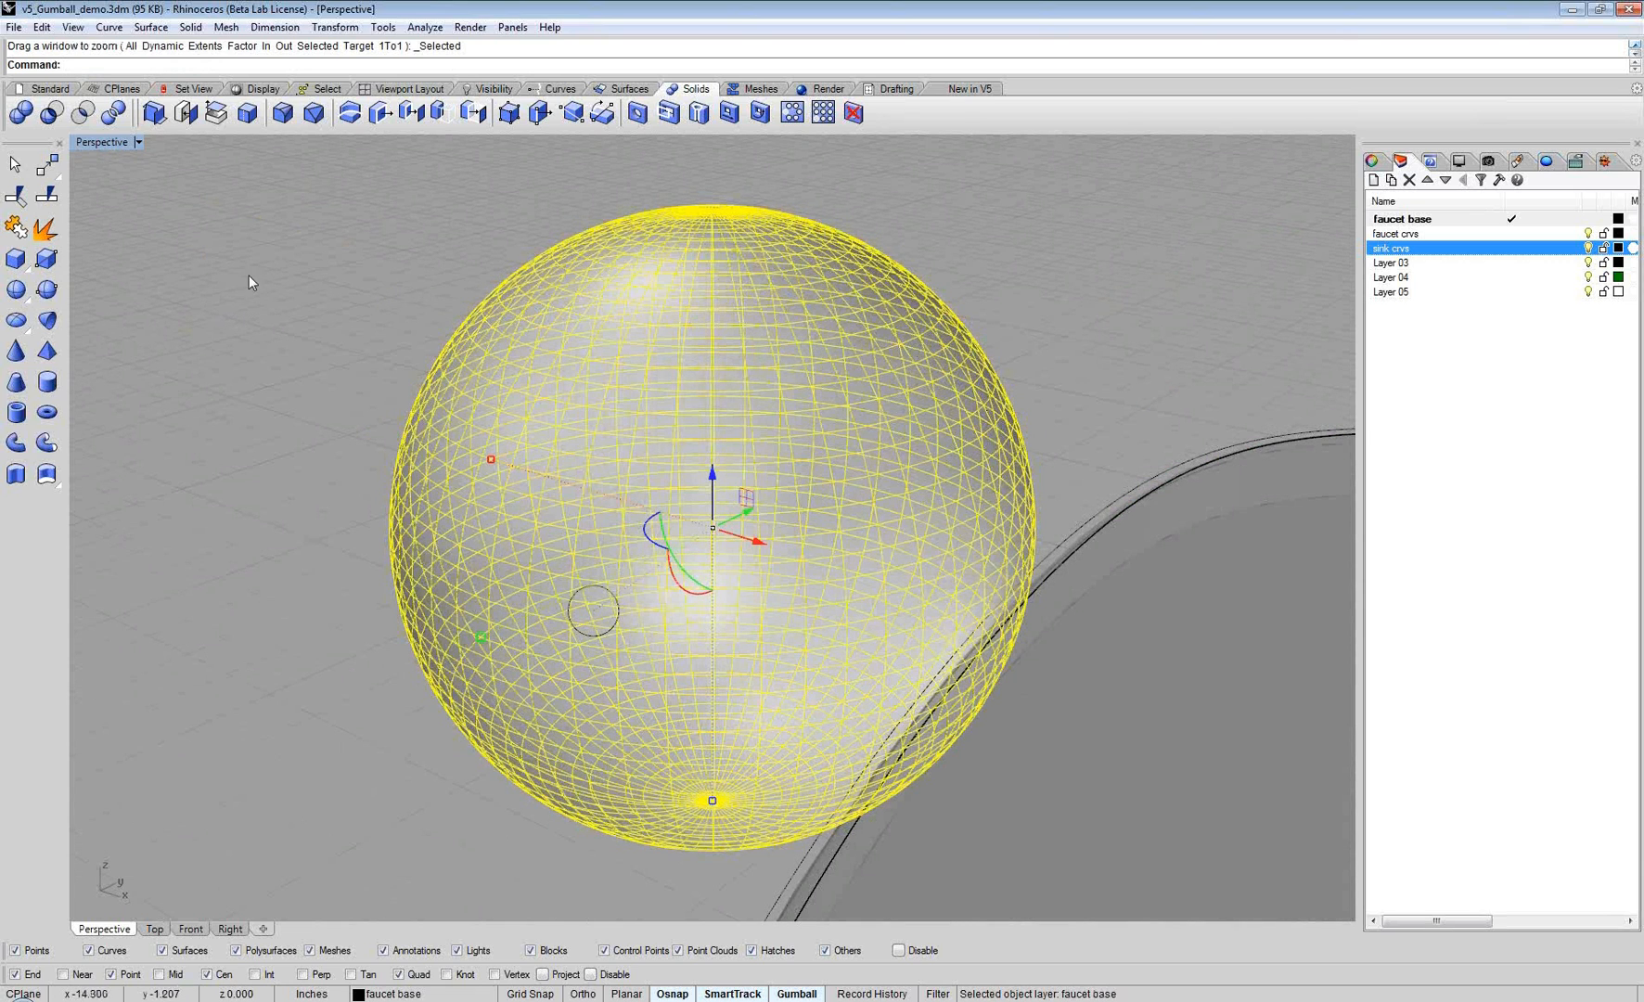
left_click(103, 144)
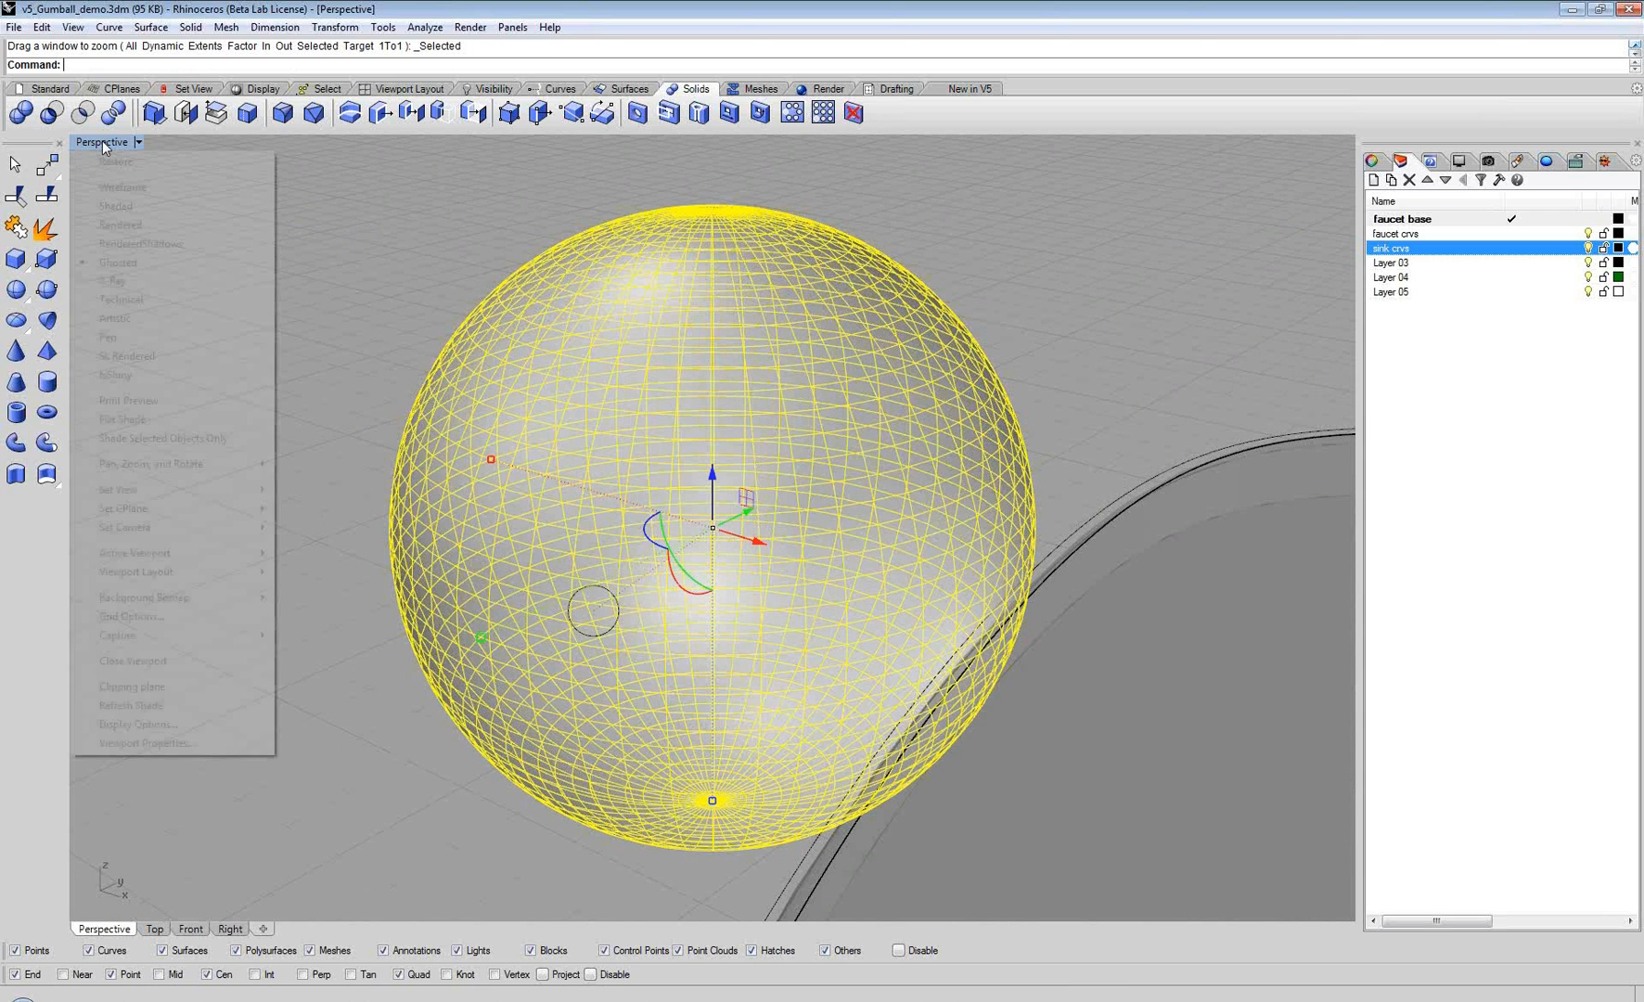
left_click(130, 419)
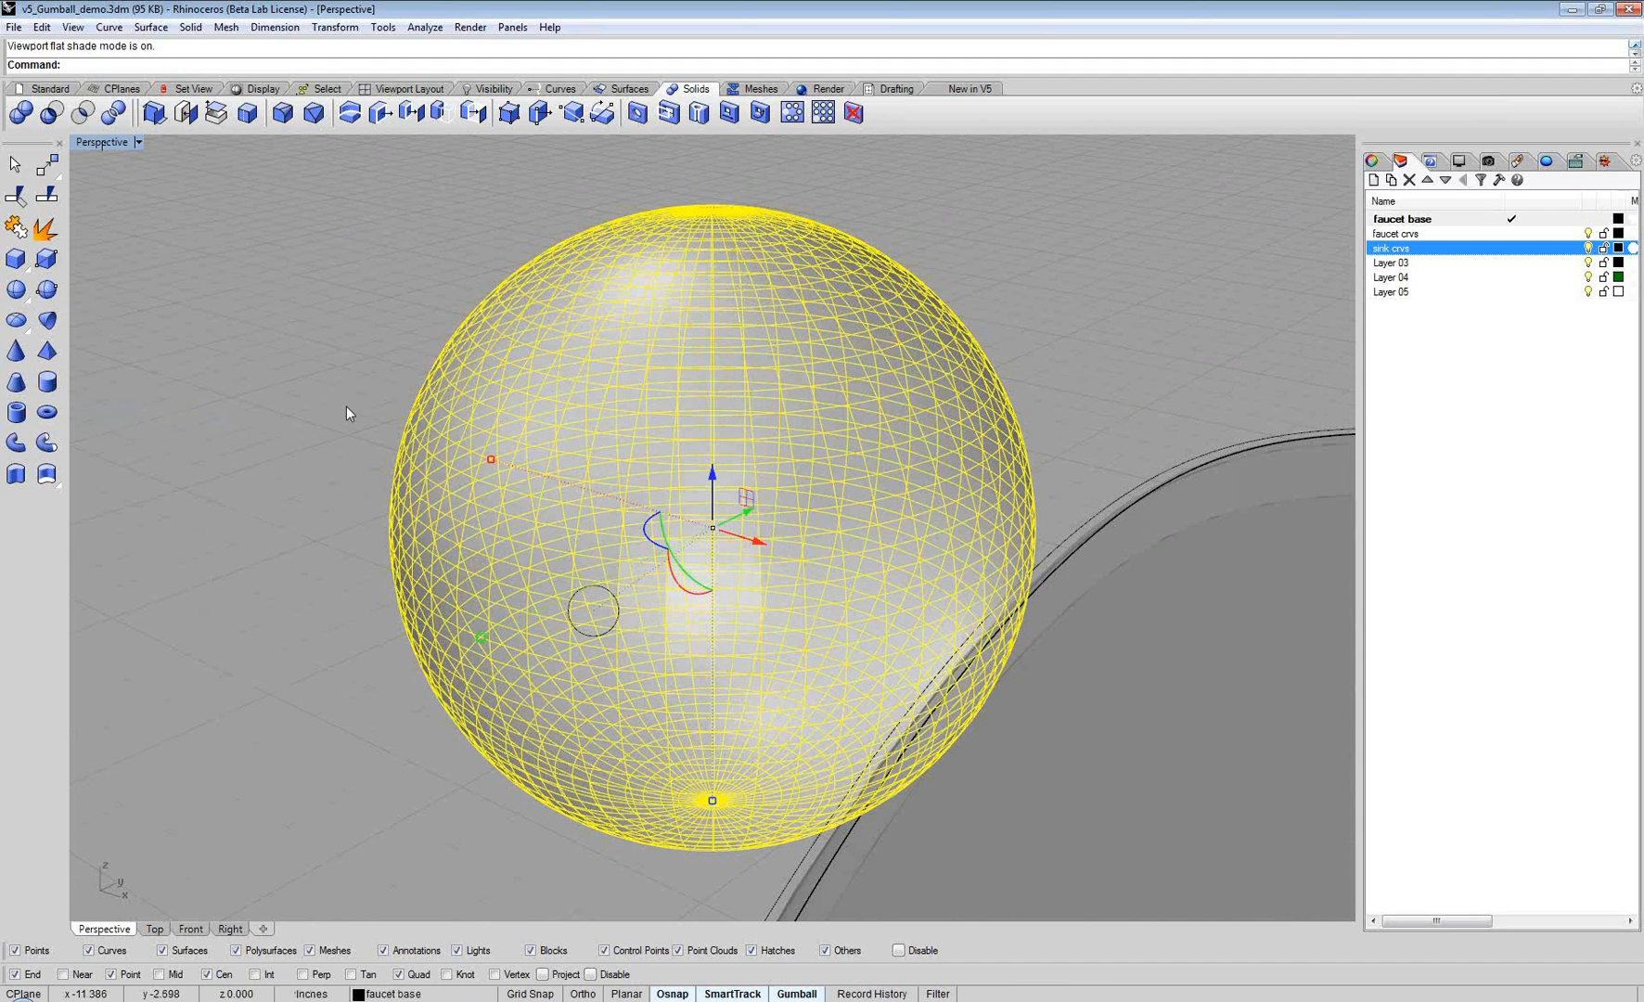
left_click(317, 352)
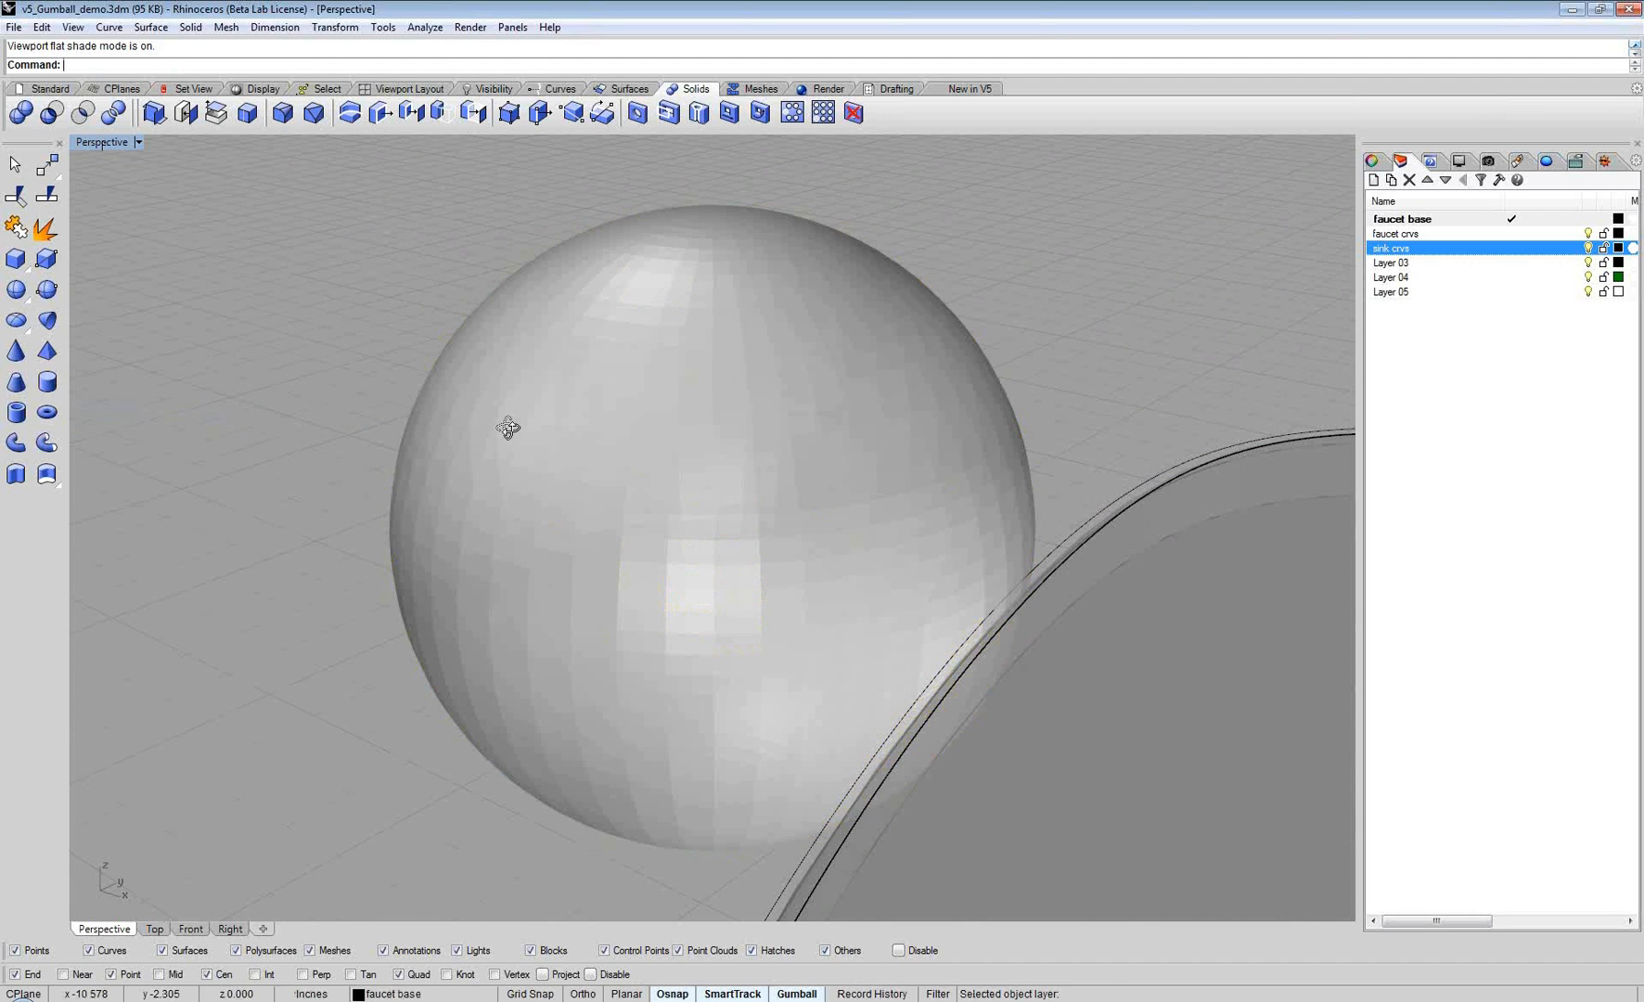
scroll(508, 427, "up", 5)
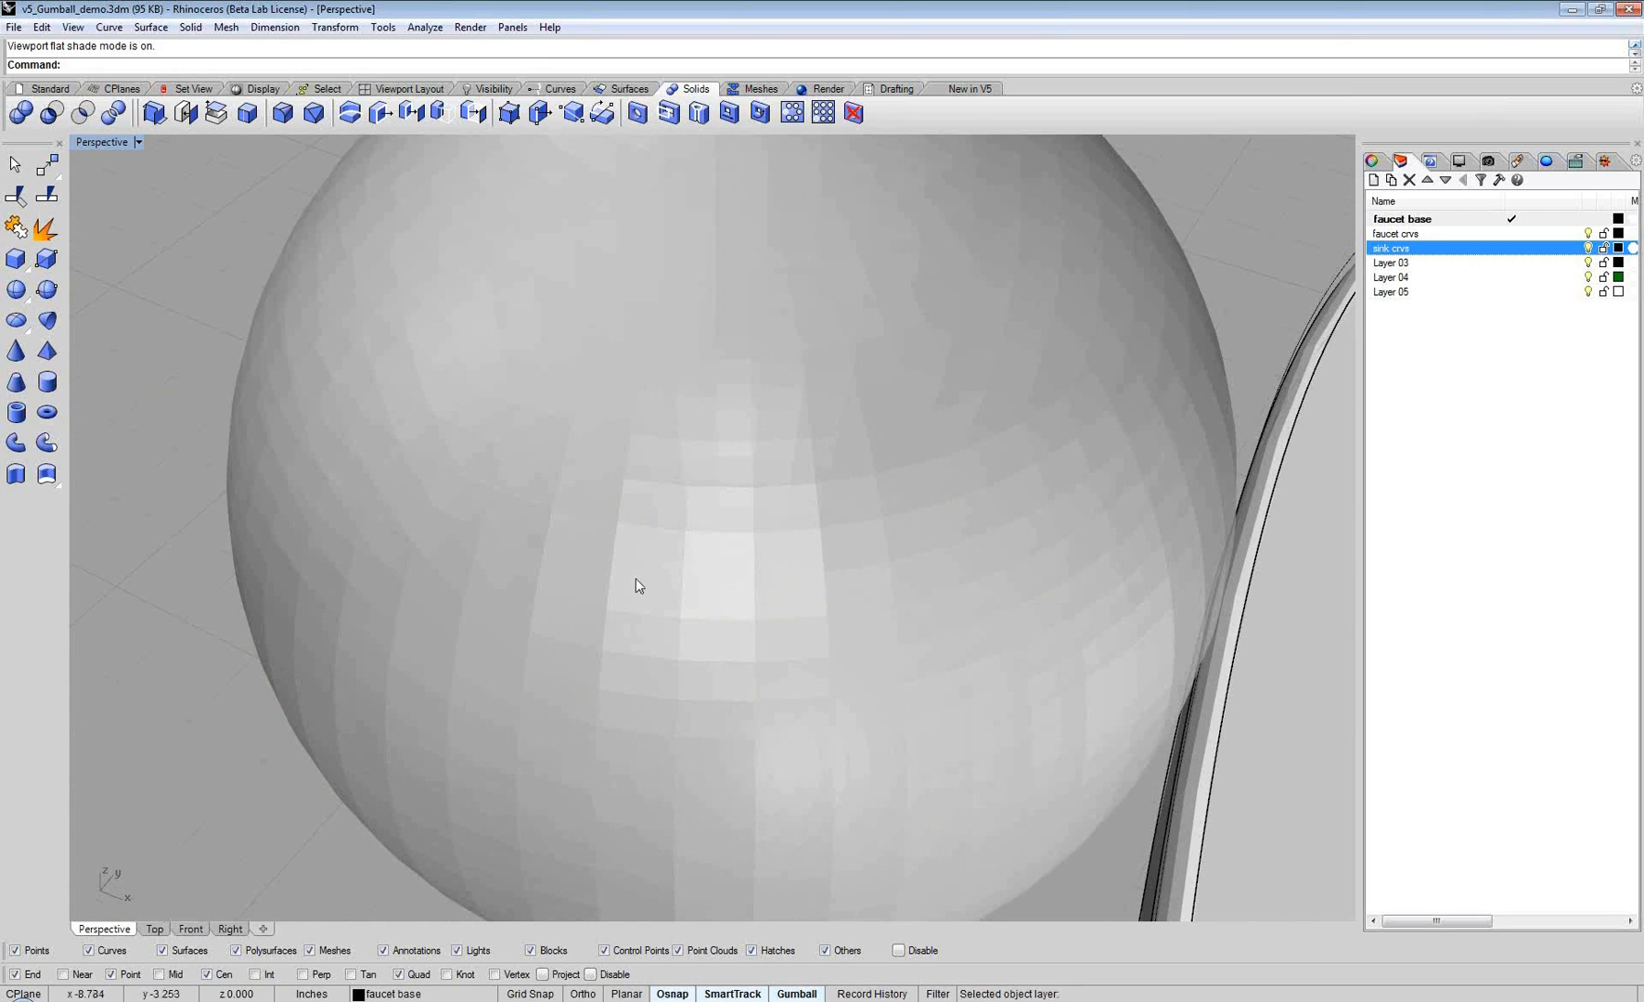
Step: Try selecting a single facet of the mesh sphere, clear the selection, and switch the viewport to Shaded display
left_click(580, 596)
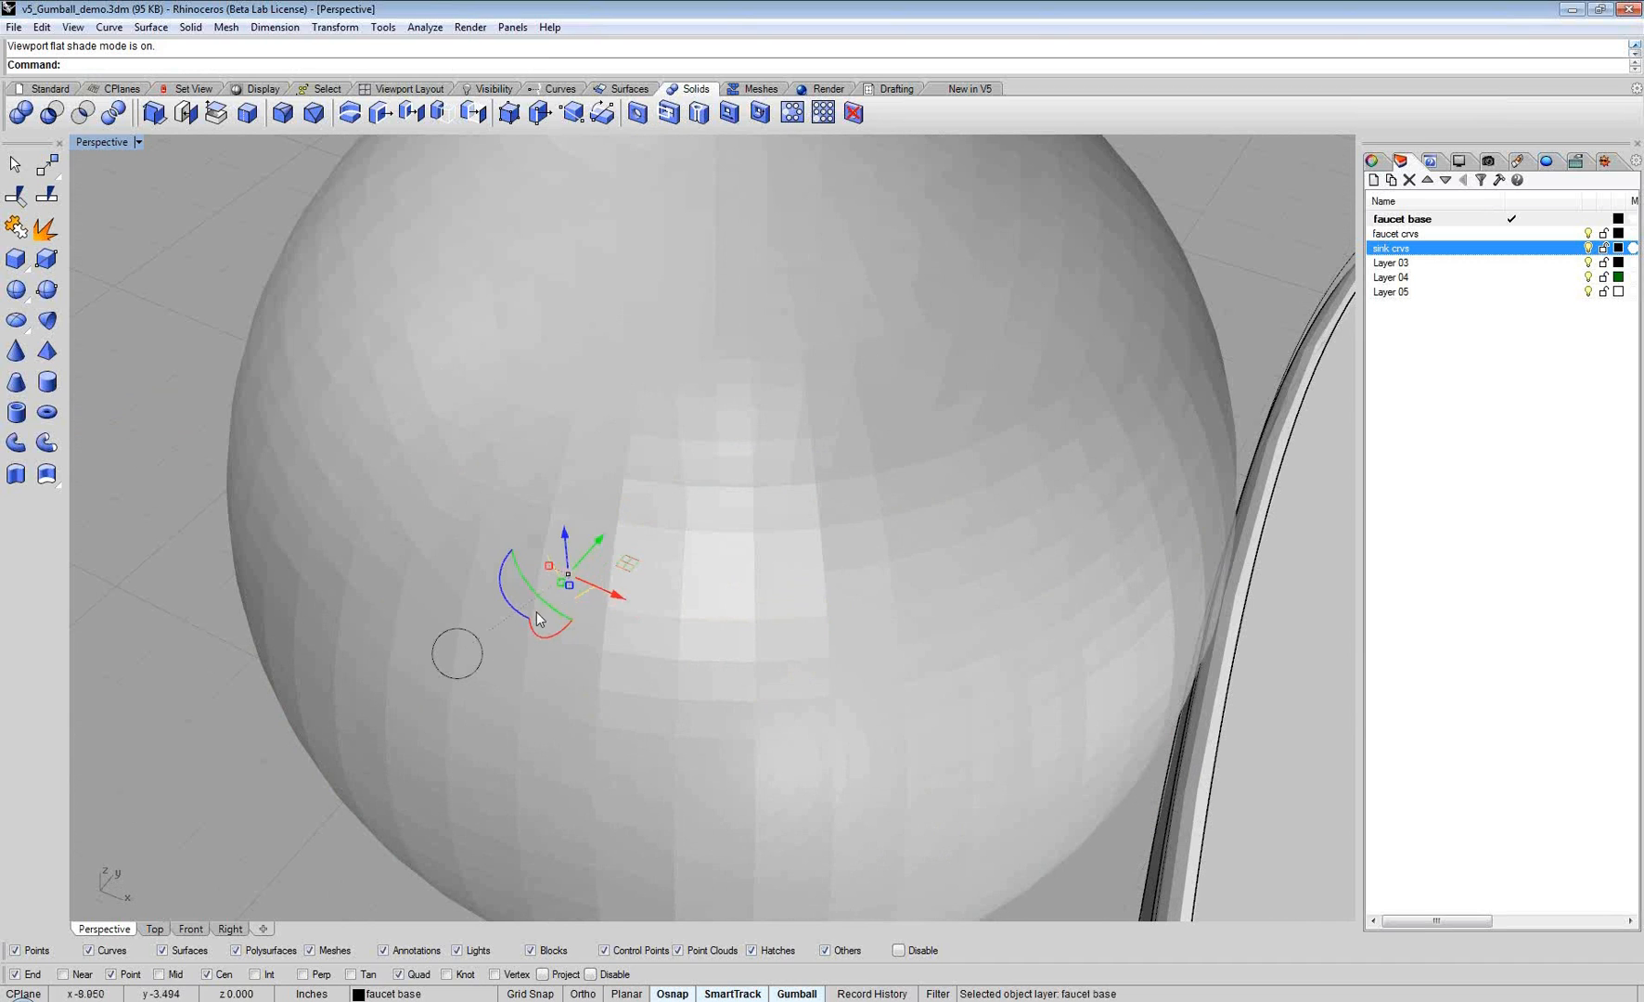
left_click(528, 645)
key("Escape")
right_click_drag(364, 583, 344, 579)
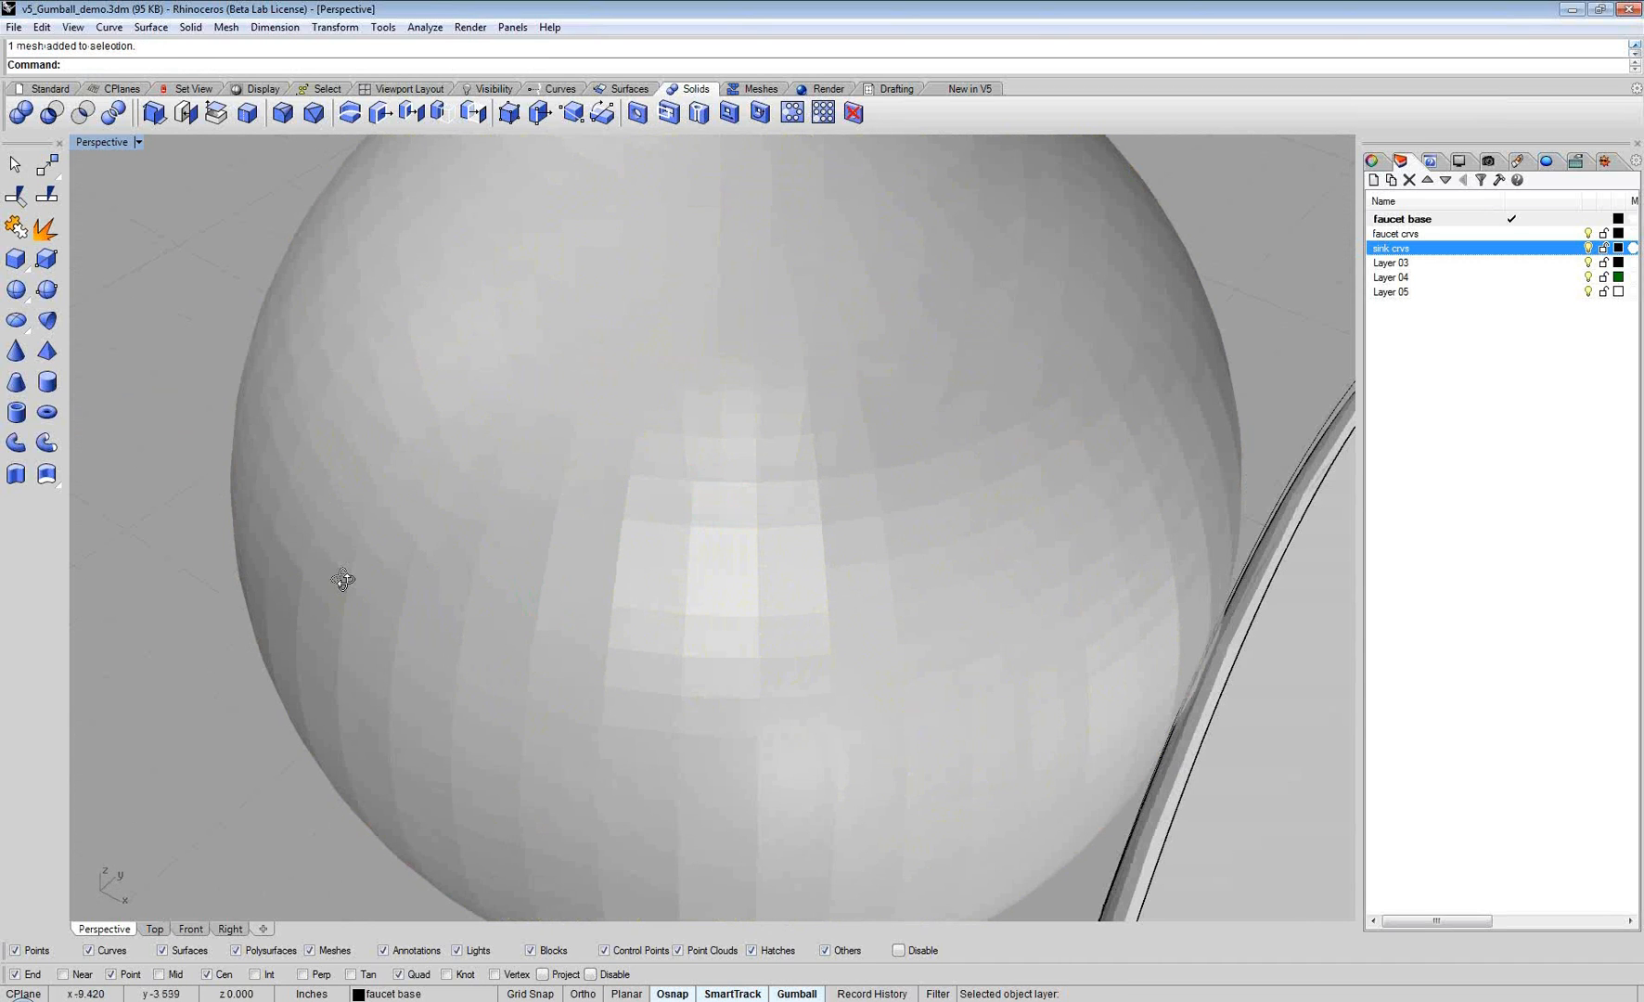
left_click(102, 143)
left_click(128, 205)
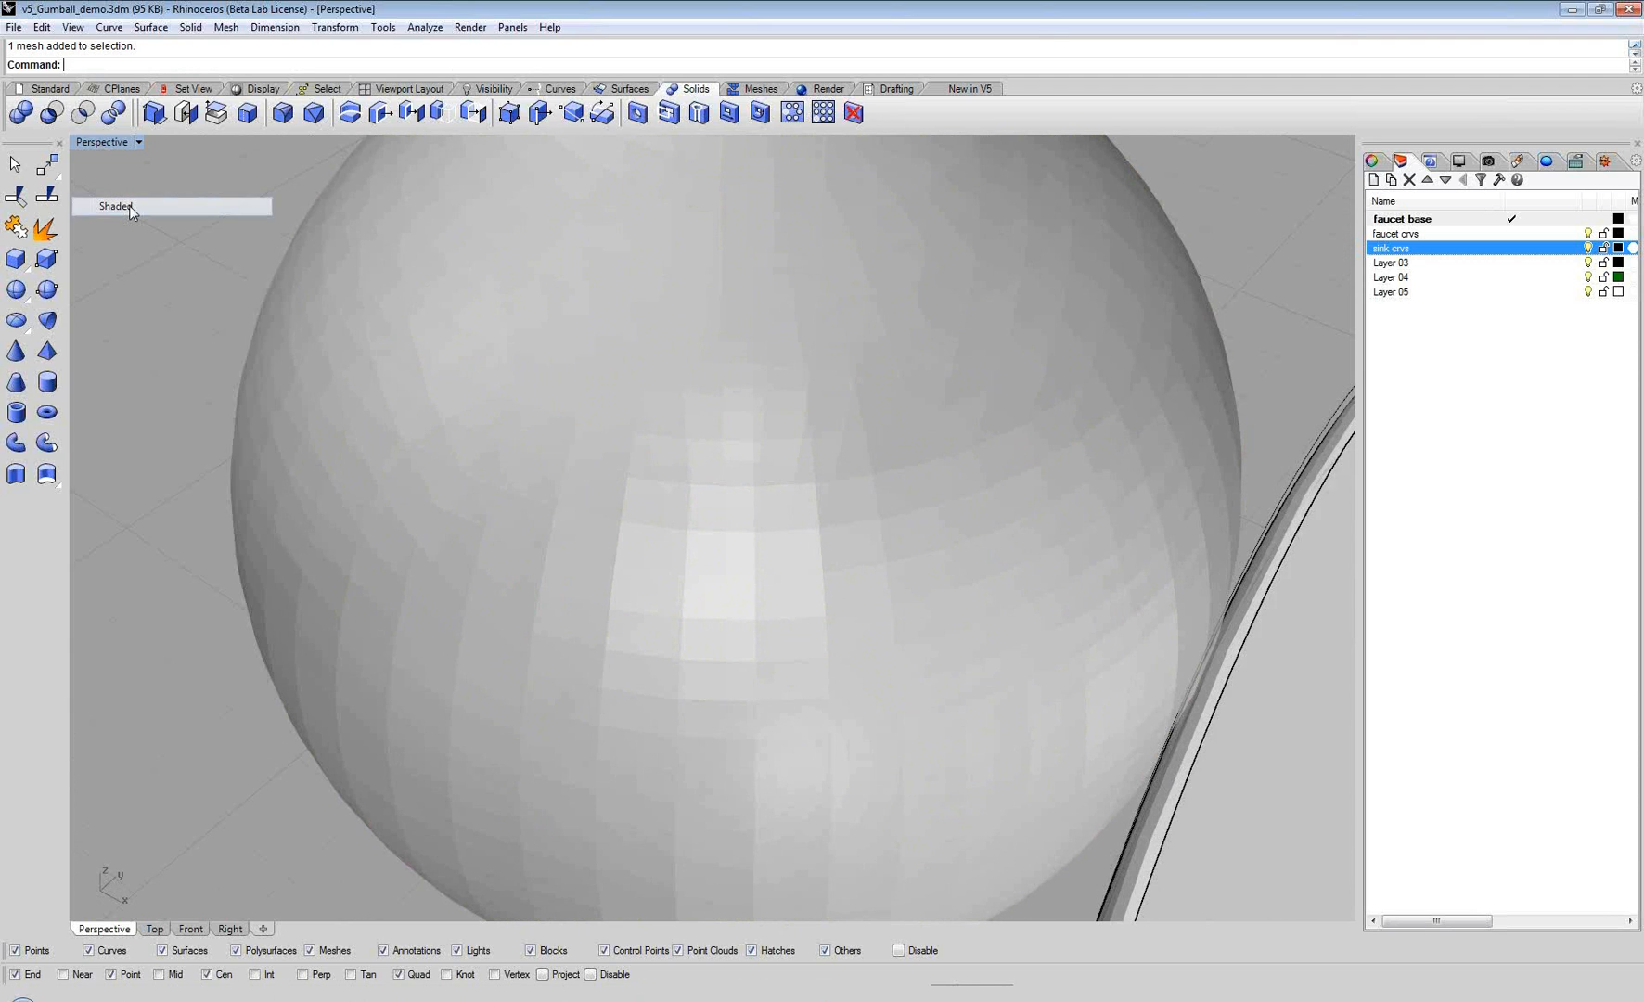
Step: Select one facet on the side of the mesh sphere and set the gumball alignment to Object
left_click(588, 535, "ctrl+shift")
right_click_drag(577, 562, 516, 572)
left_click(480, 579)
left_click(557, 459)
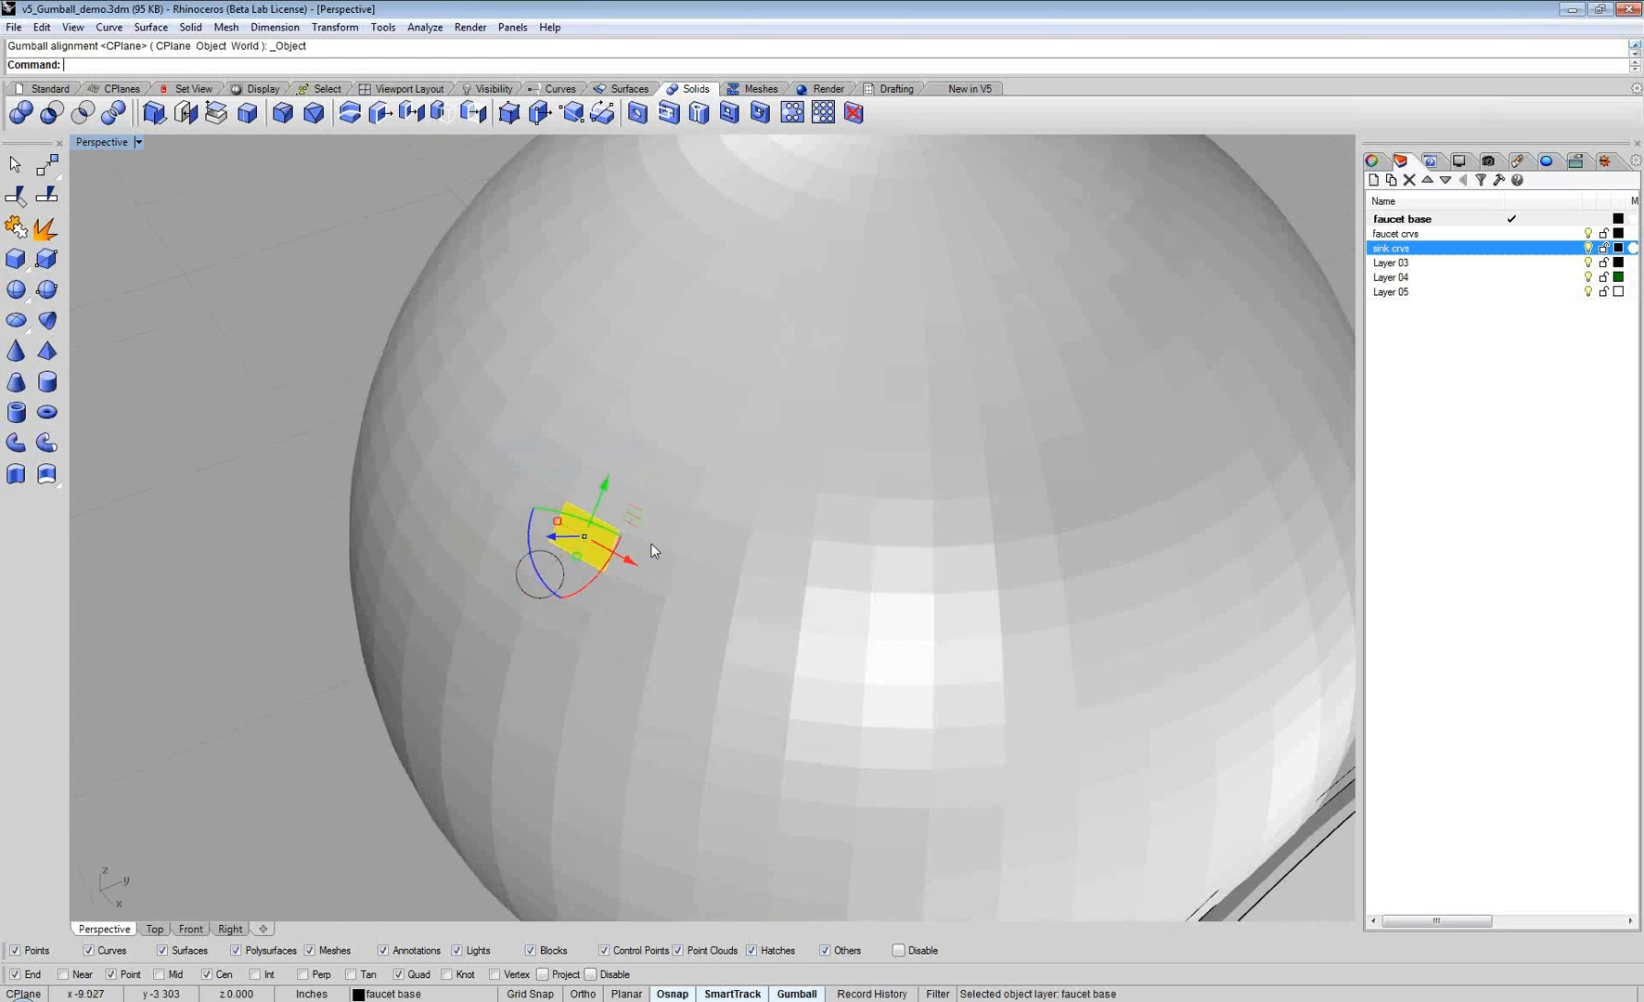
Step: Move the selected facet about 0.06 in outward from the sphere along its normal with the gumball
scroll(650, 543, "up", 5)
right_click_drag(616, 505, 462, 501)
left_click(464, 497, "ctrl")
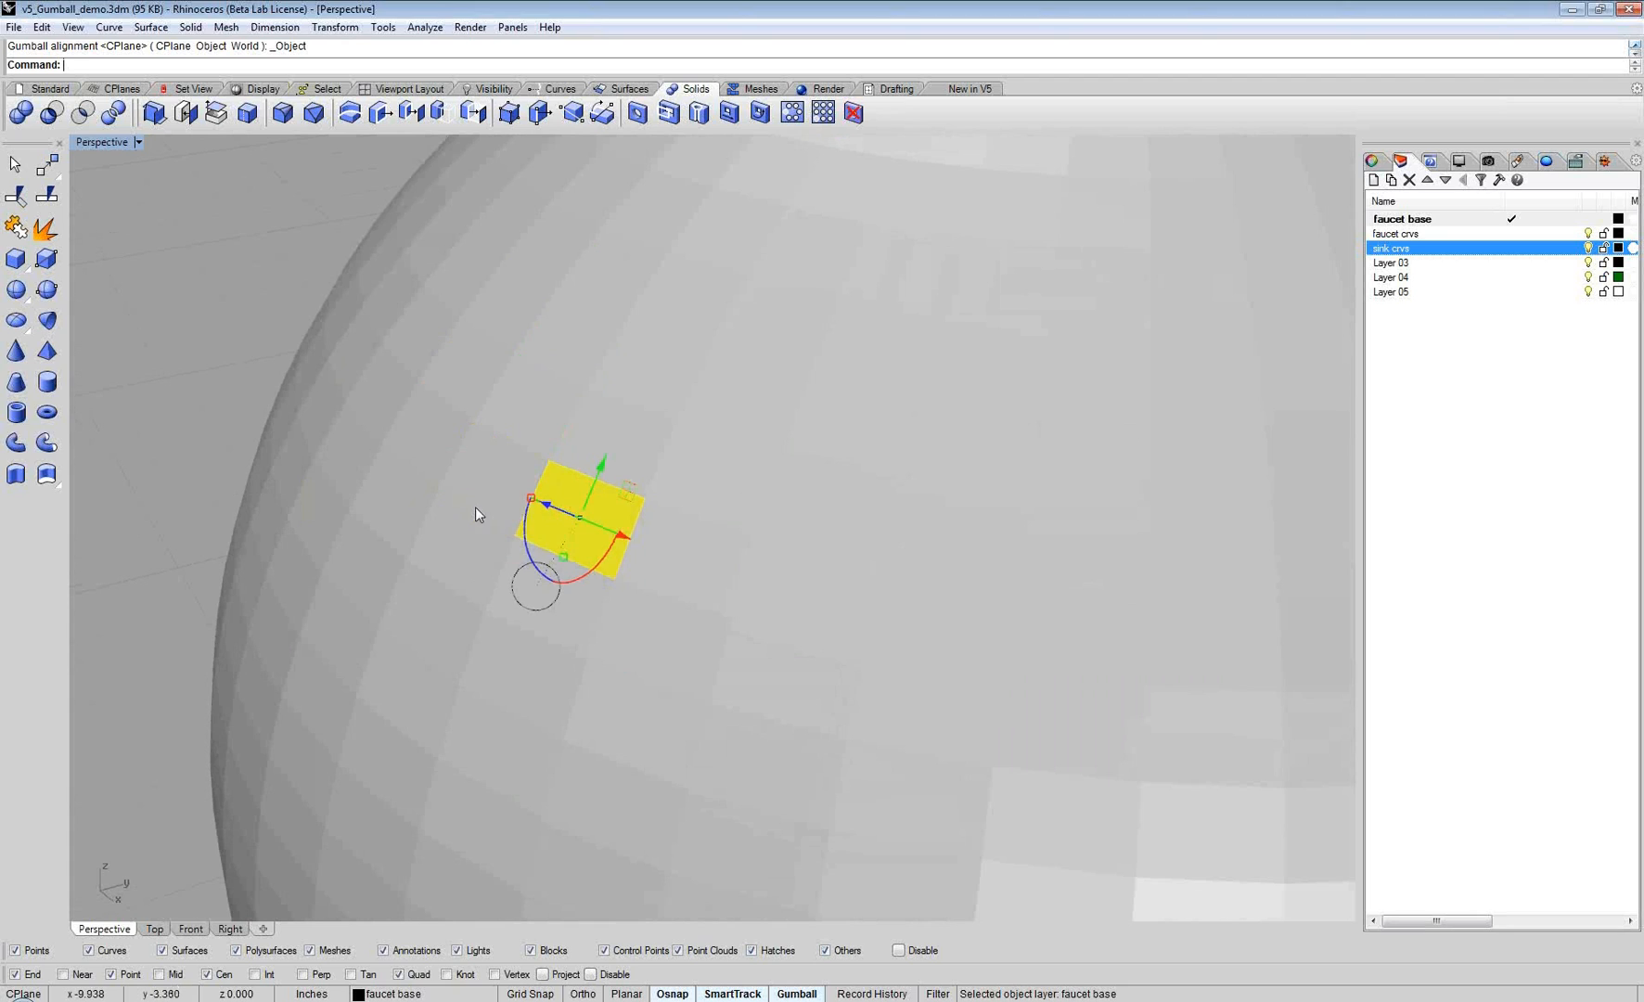
right_click_drag(572, 506, 554, 506)
mouse_move(545, 505)
left_mouse_down()
mouse_move(505, 488)
mouse_move(526, 501)
left_mouse_up()
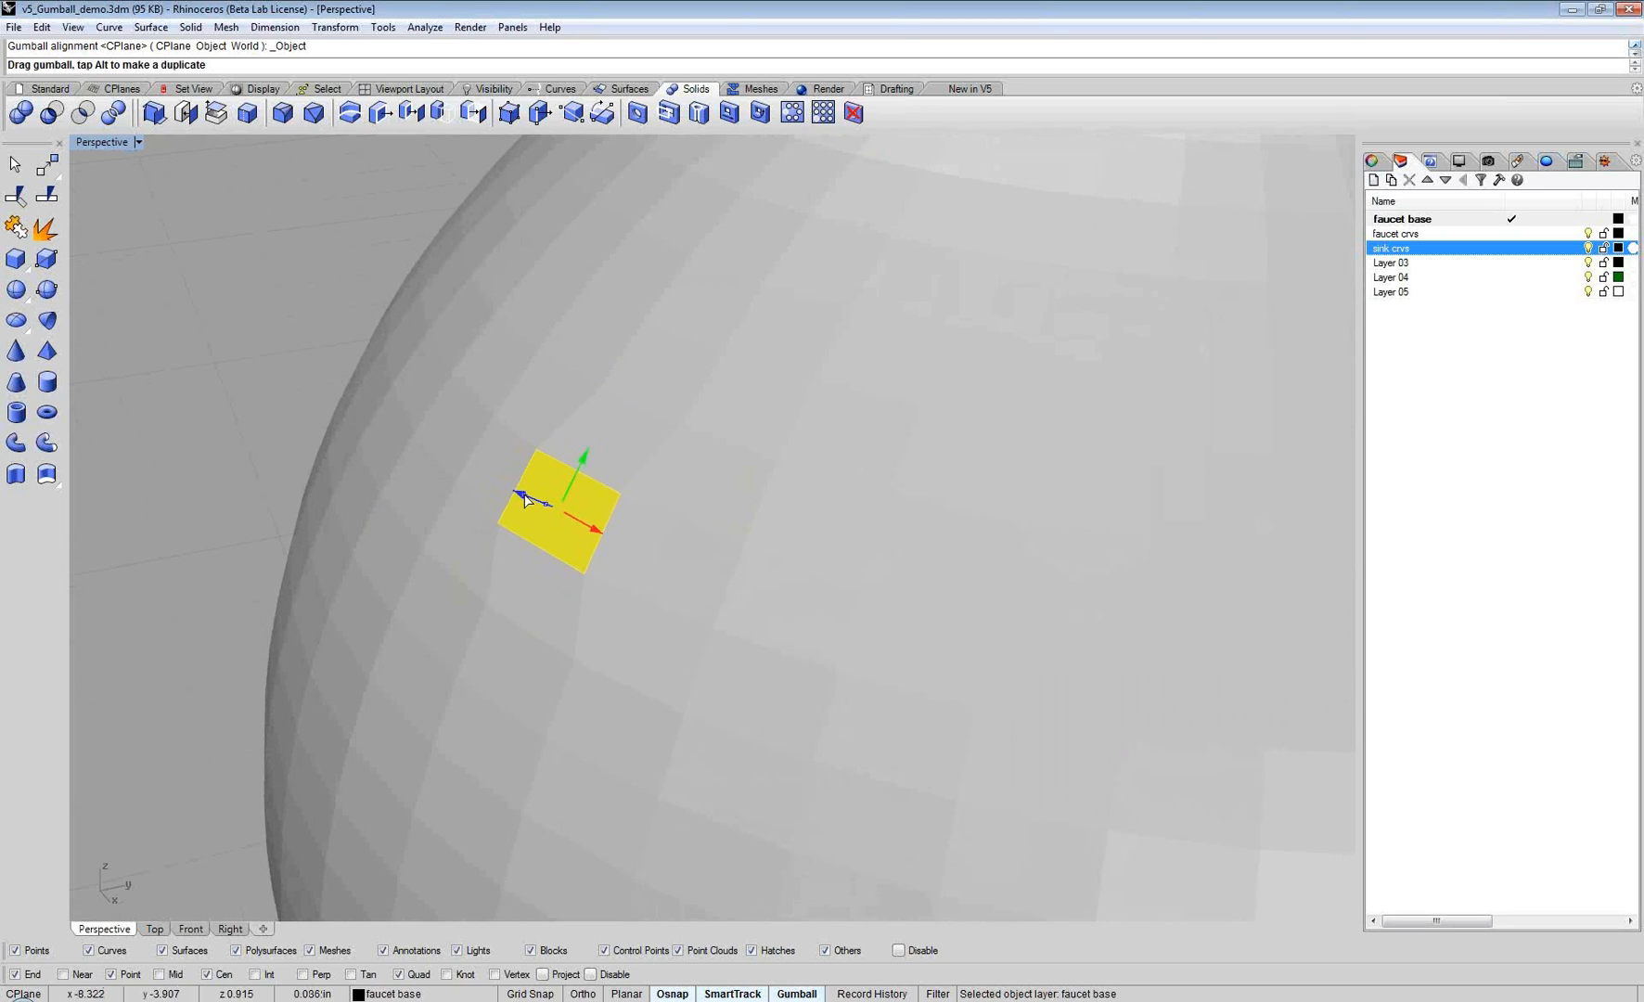
left_click_drag(526, 501, 506, 501)
right_click_drag(530, 495, 487, 546)
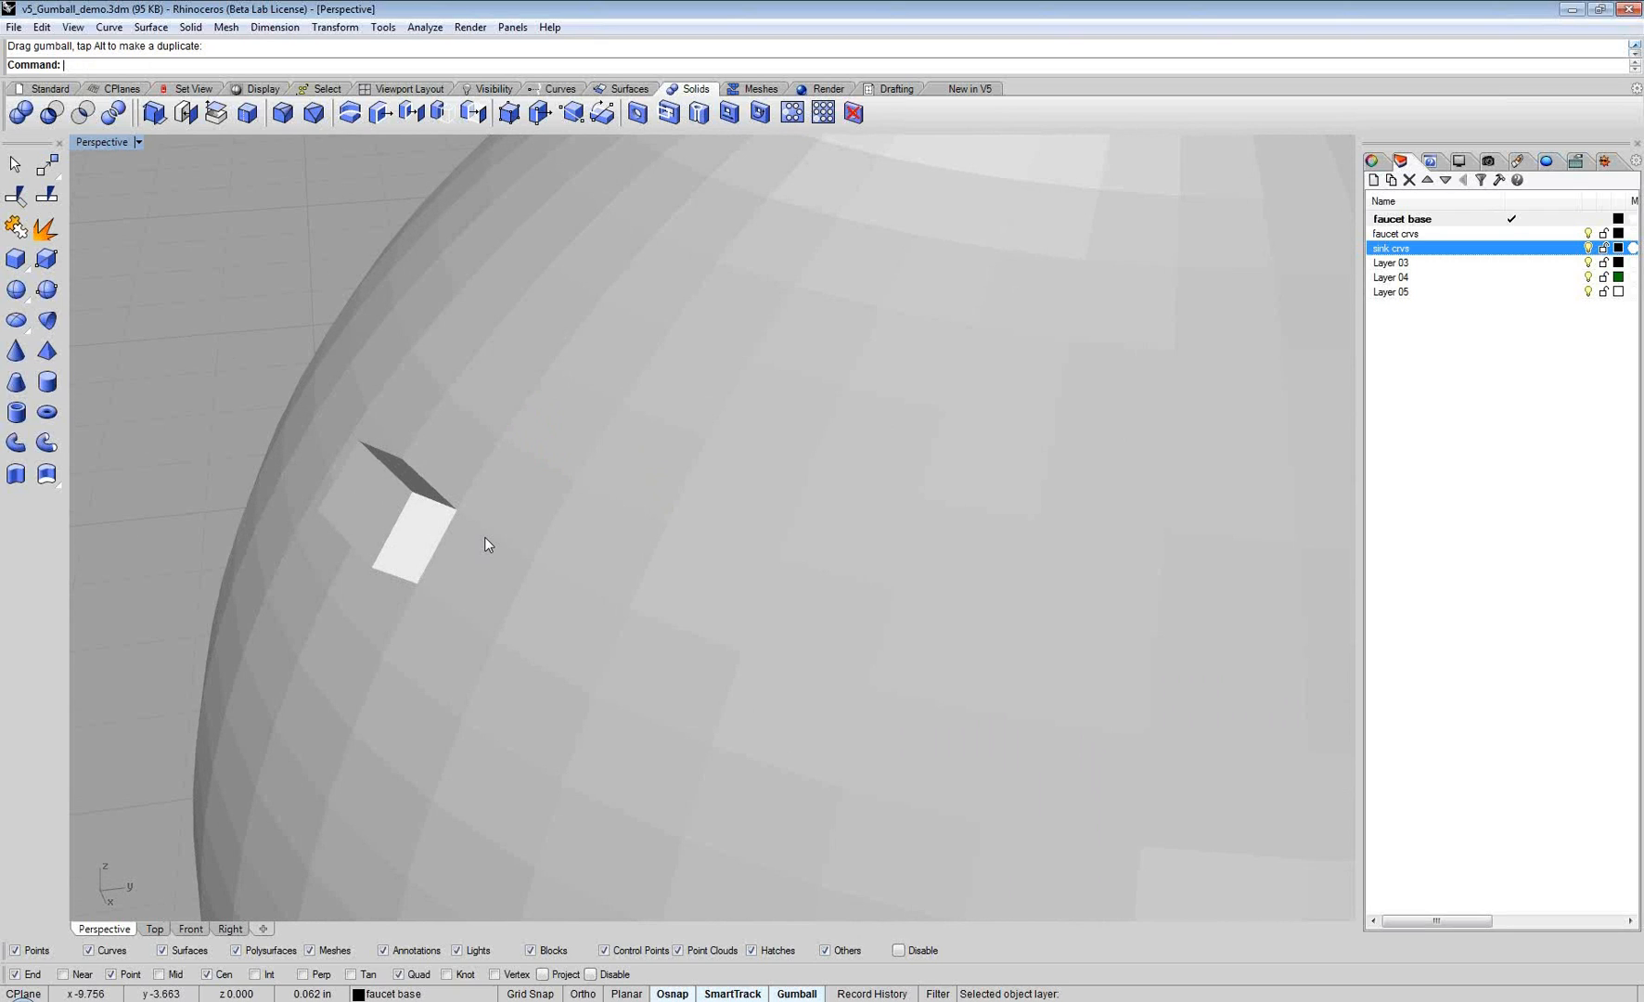
Step: Delete the mesh sphere and turn off Flat Shade in the Perspective viewport
scroll(481, 557, "down", 5)
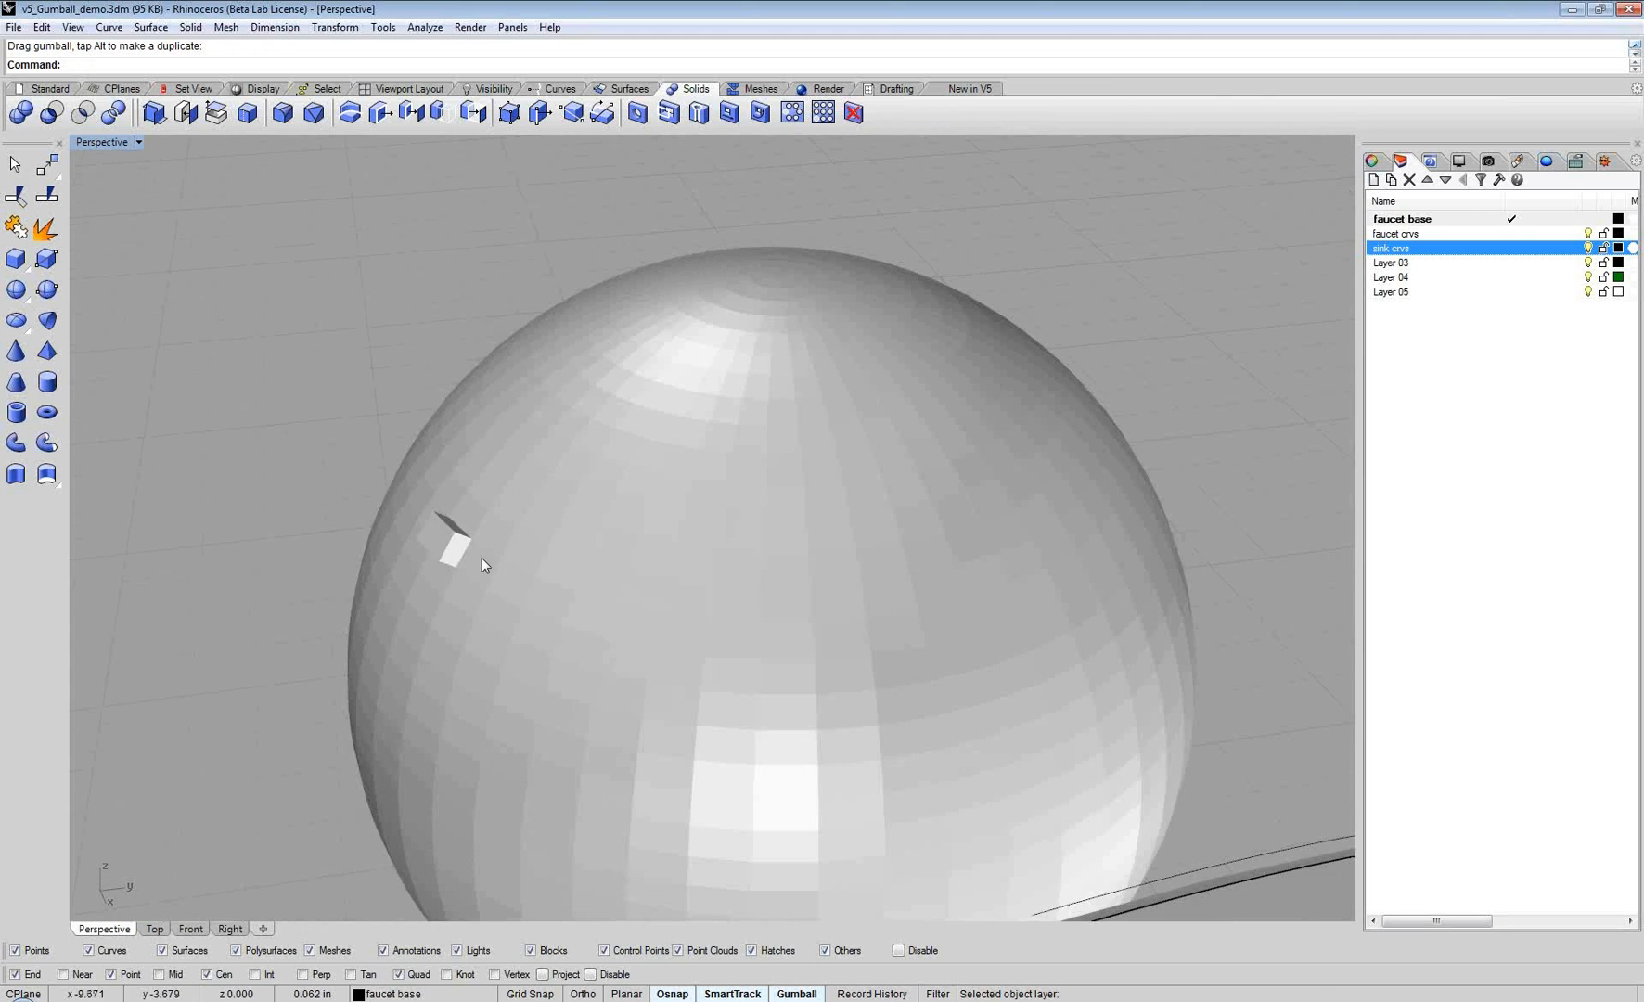
right_click_drag(528, 561, 580, 560)
left_click(766, 559)
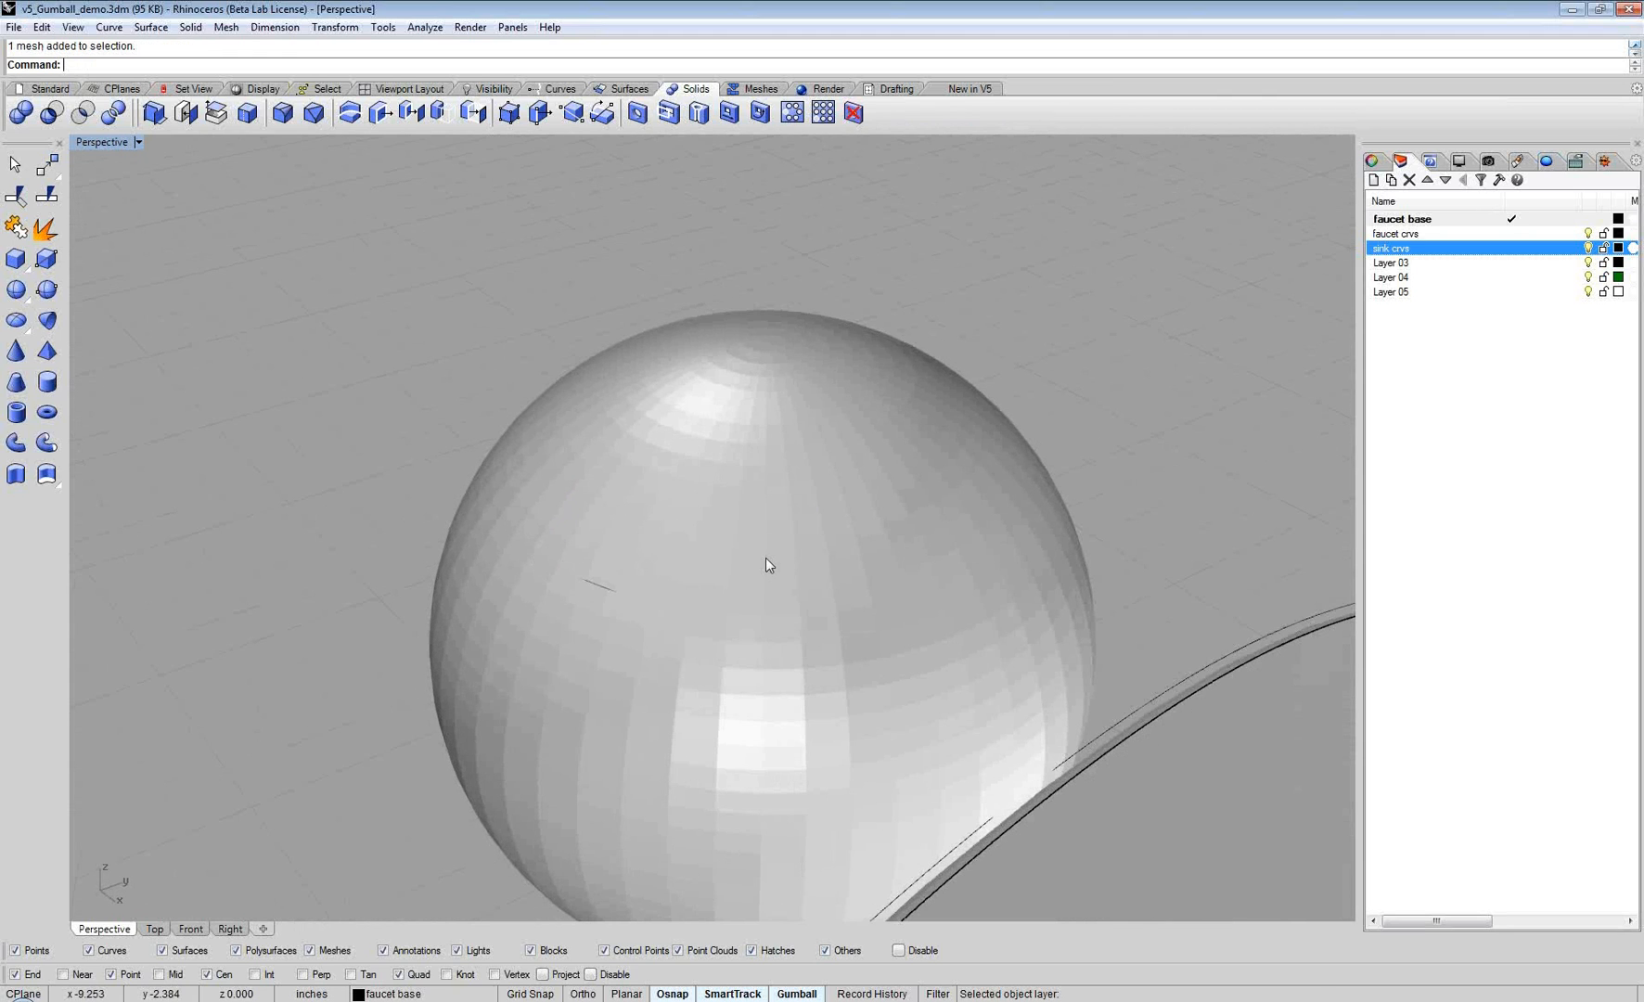
key("Delete")
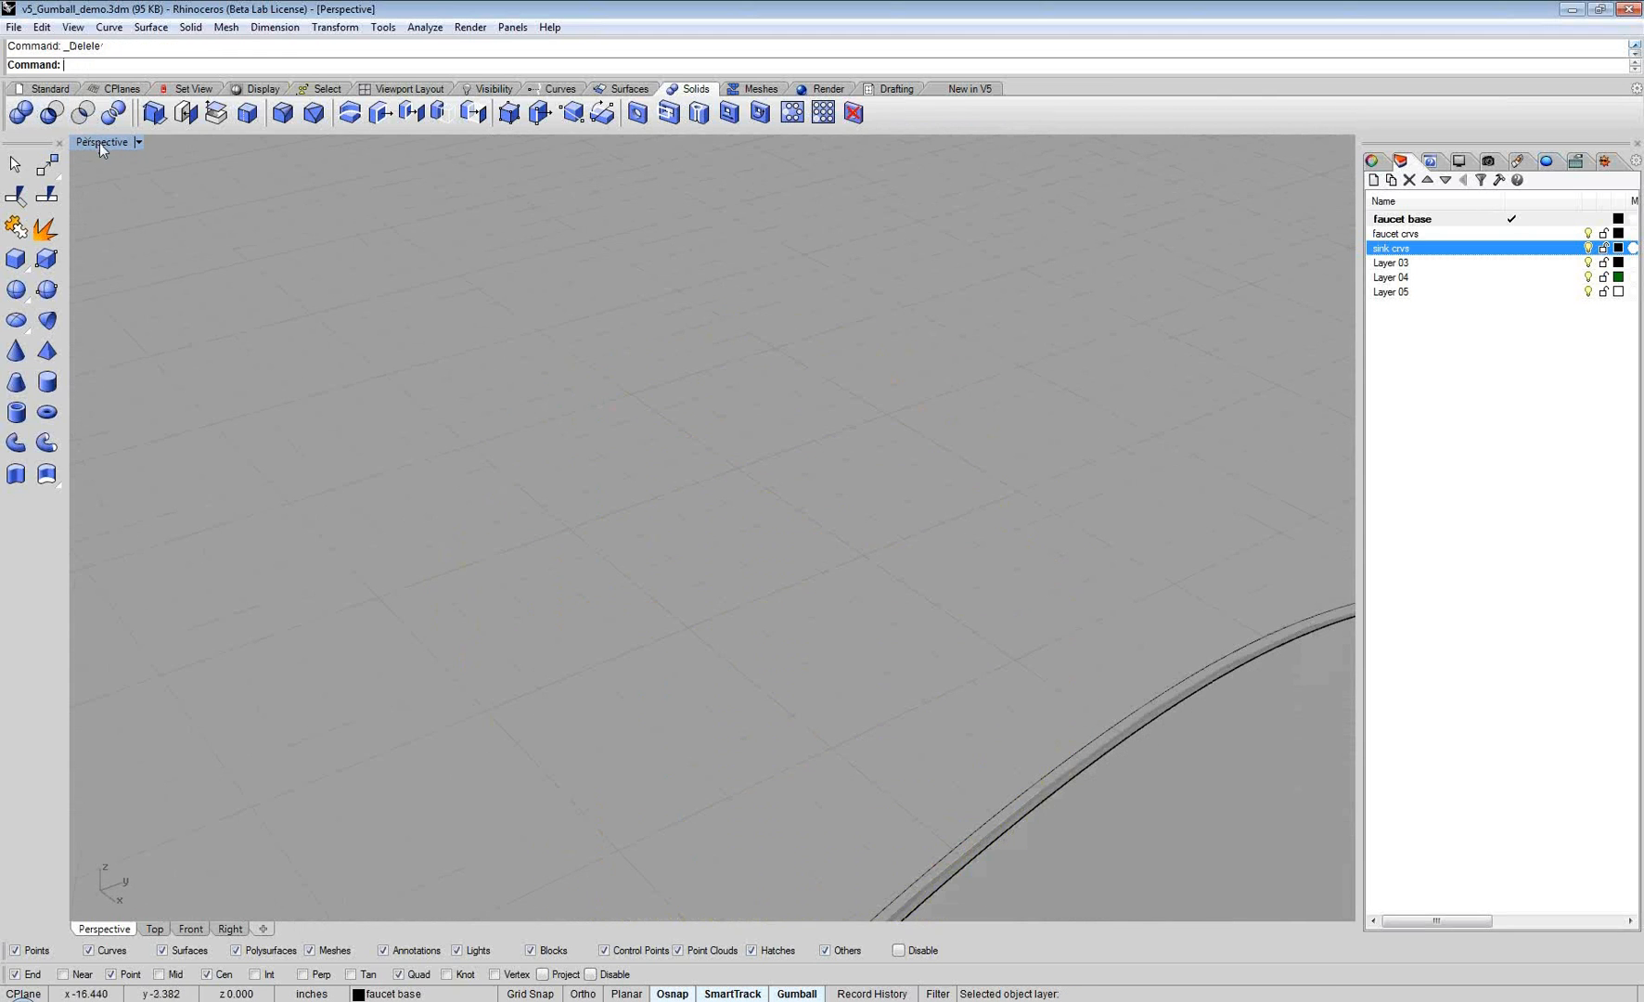
left_click(99, 143)
left_click(139, 420)
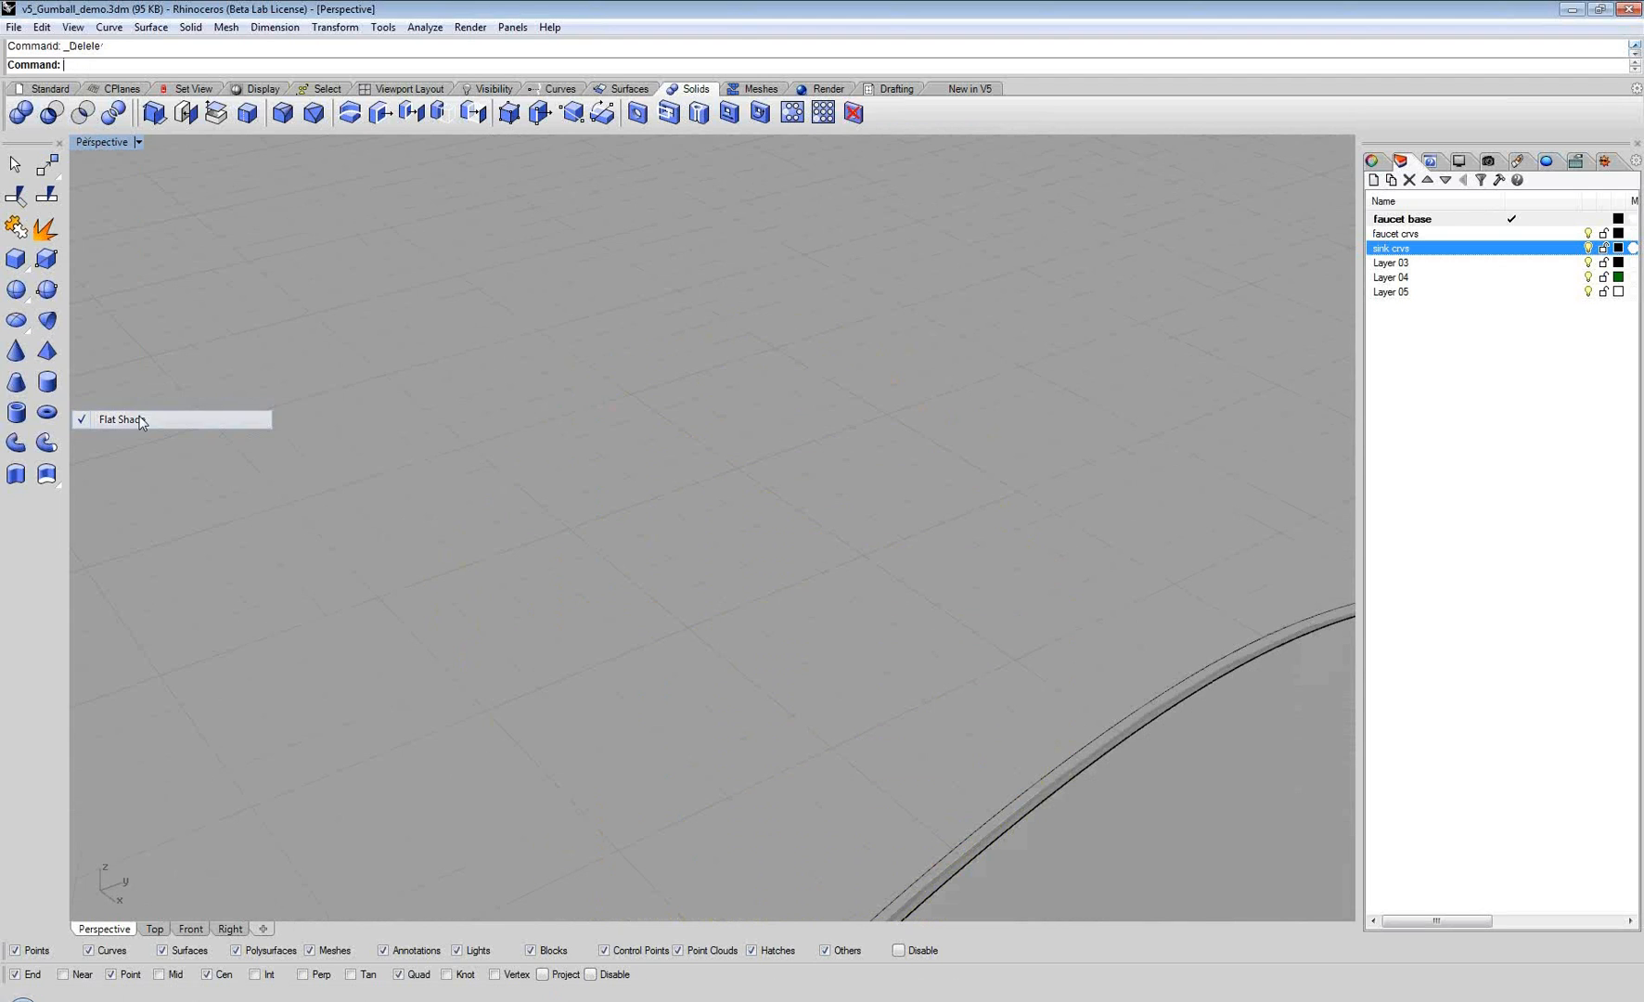
Step: Zoom all viewports to their extents and examine the whole sink and faucet from the front
type("ZEA")
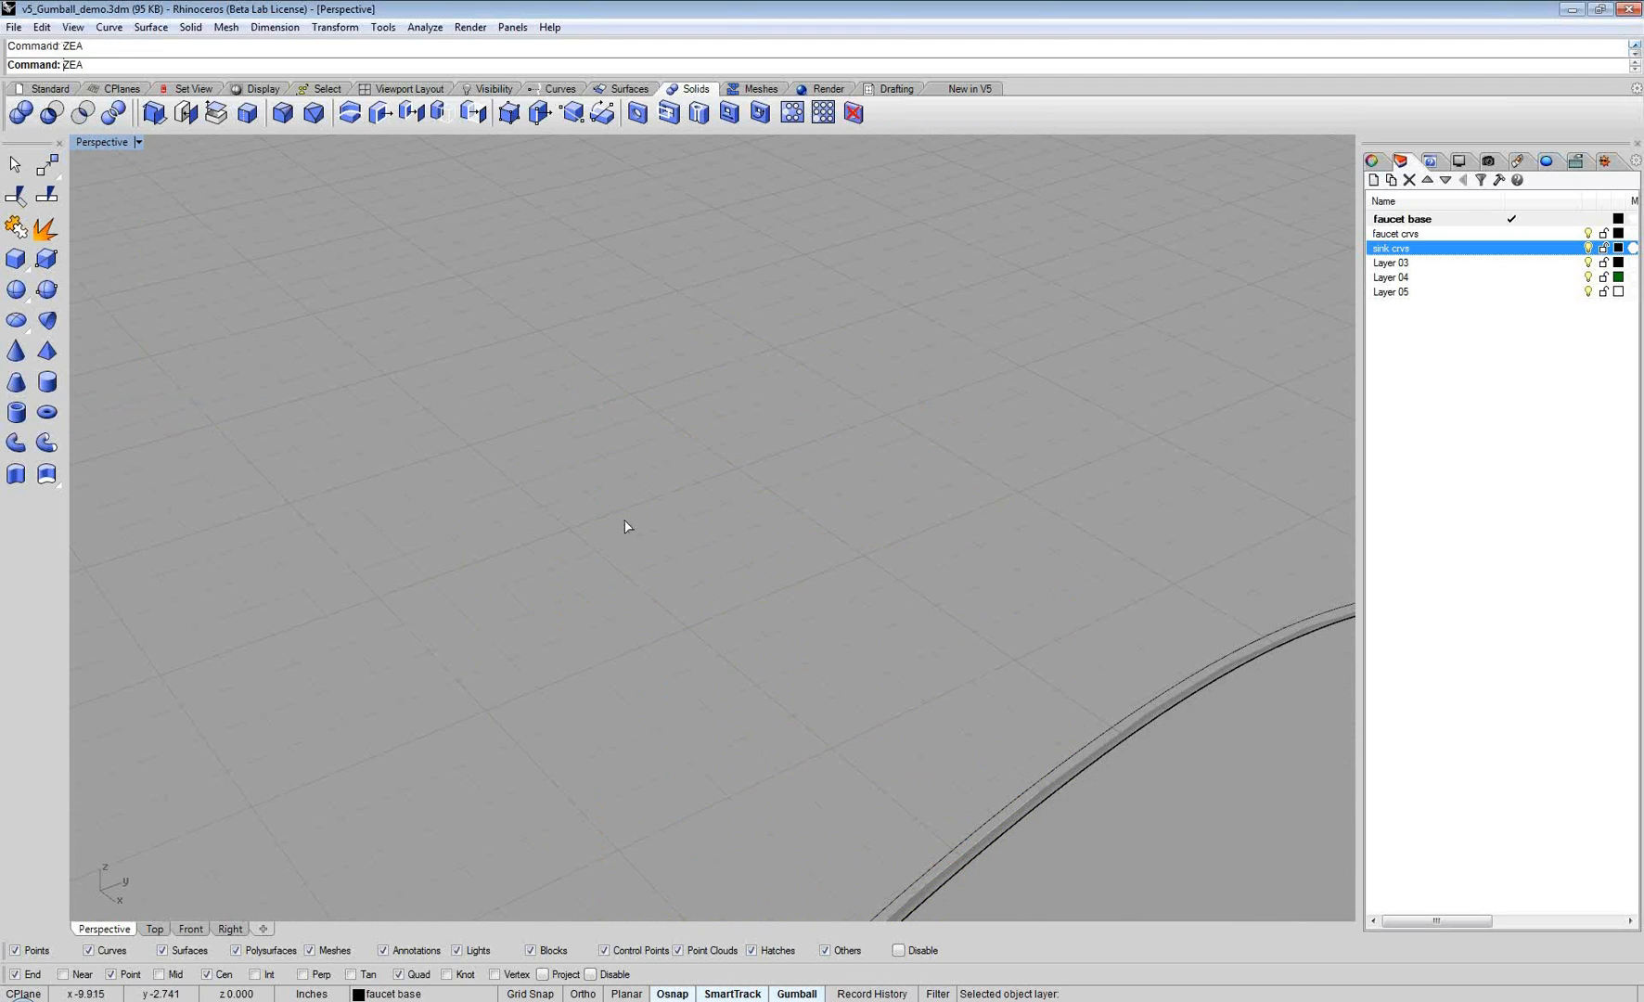
key("Return")
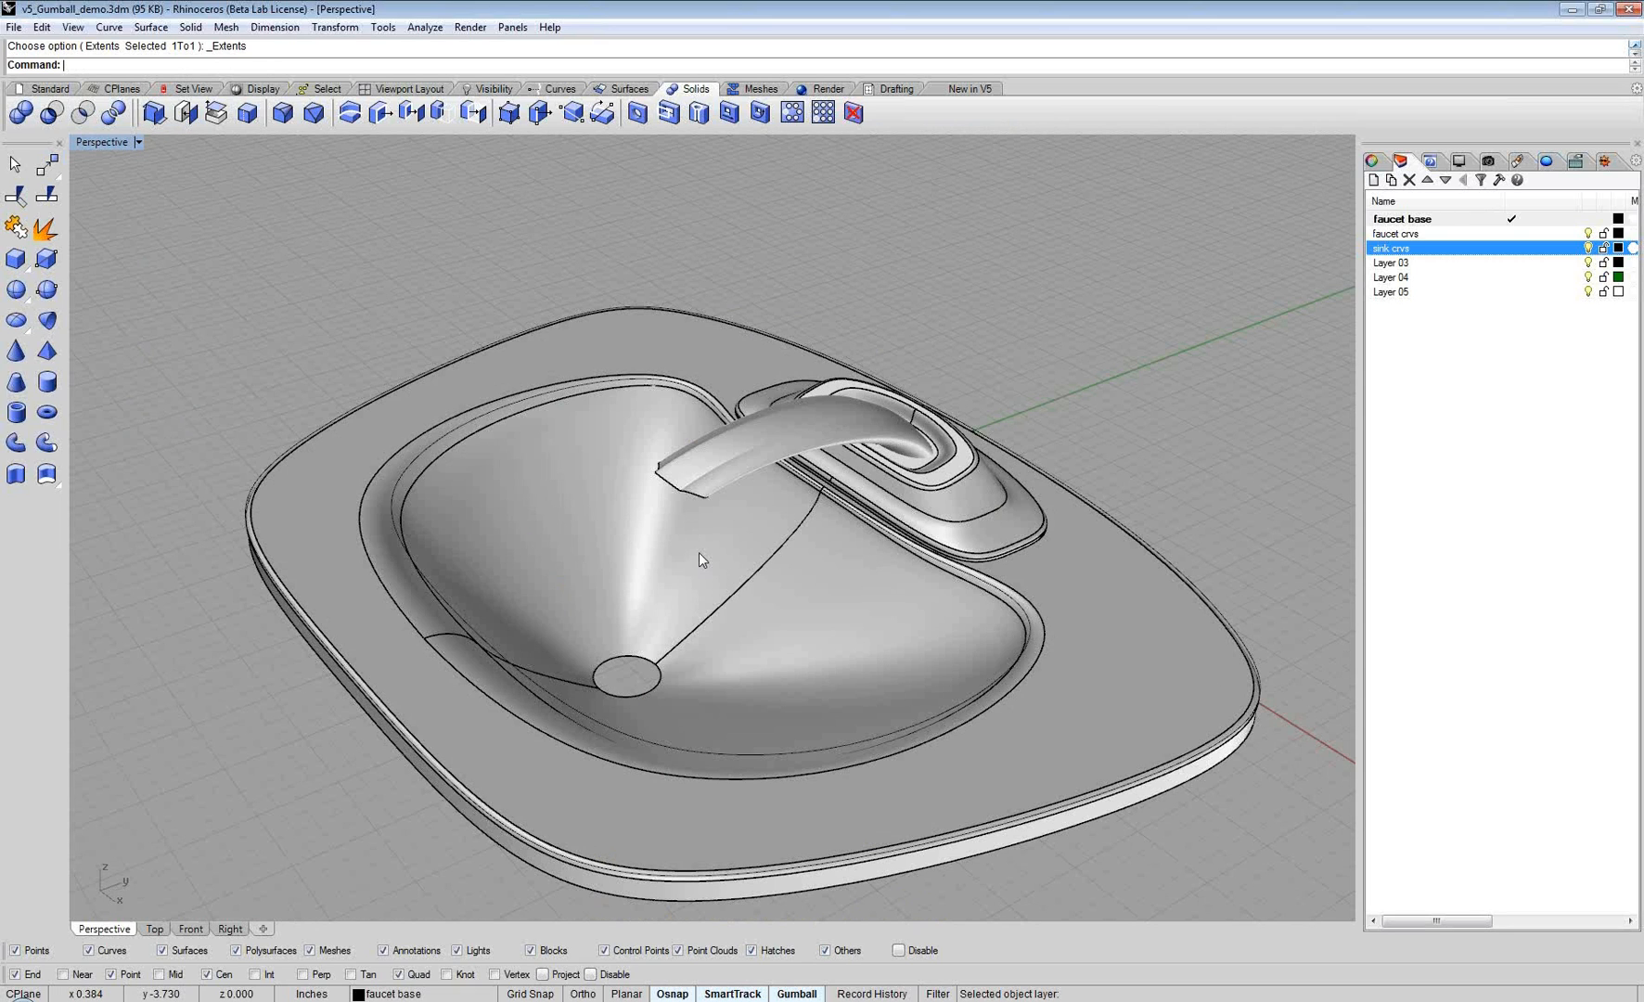
right_click_drag(700, 554, 848, 536)
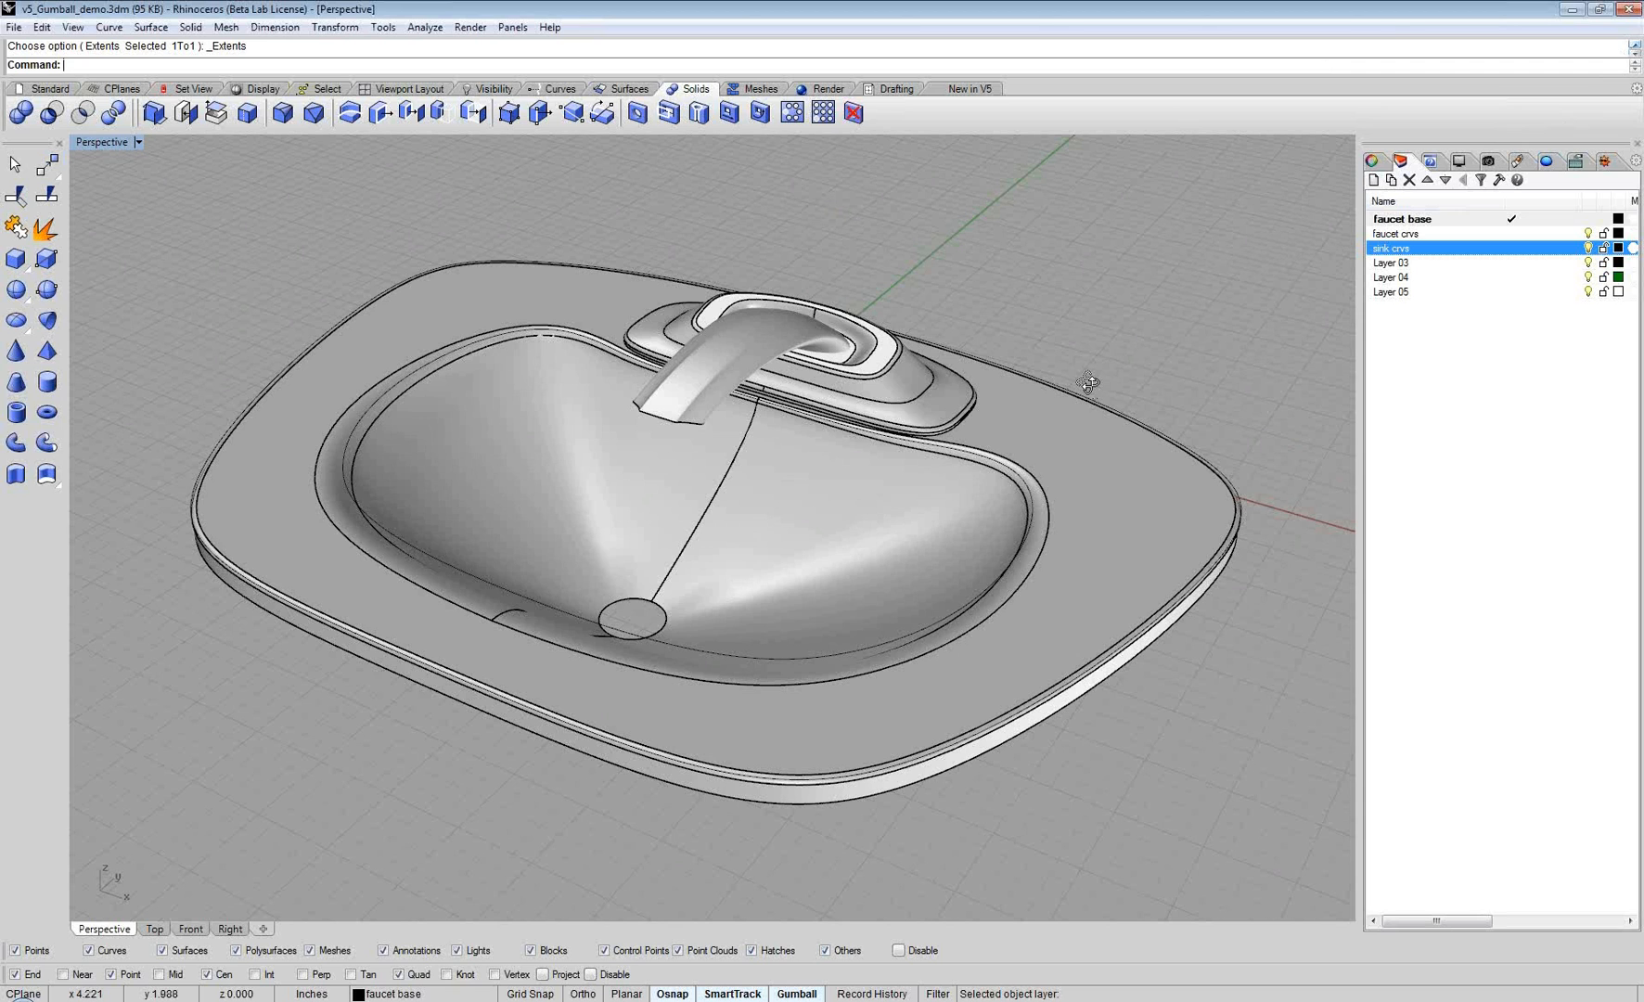
key("Up")
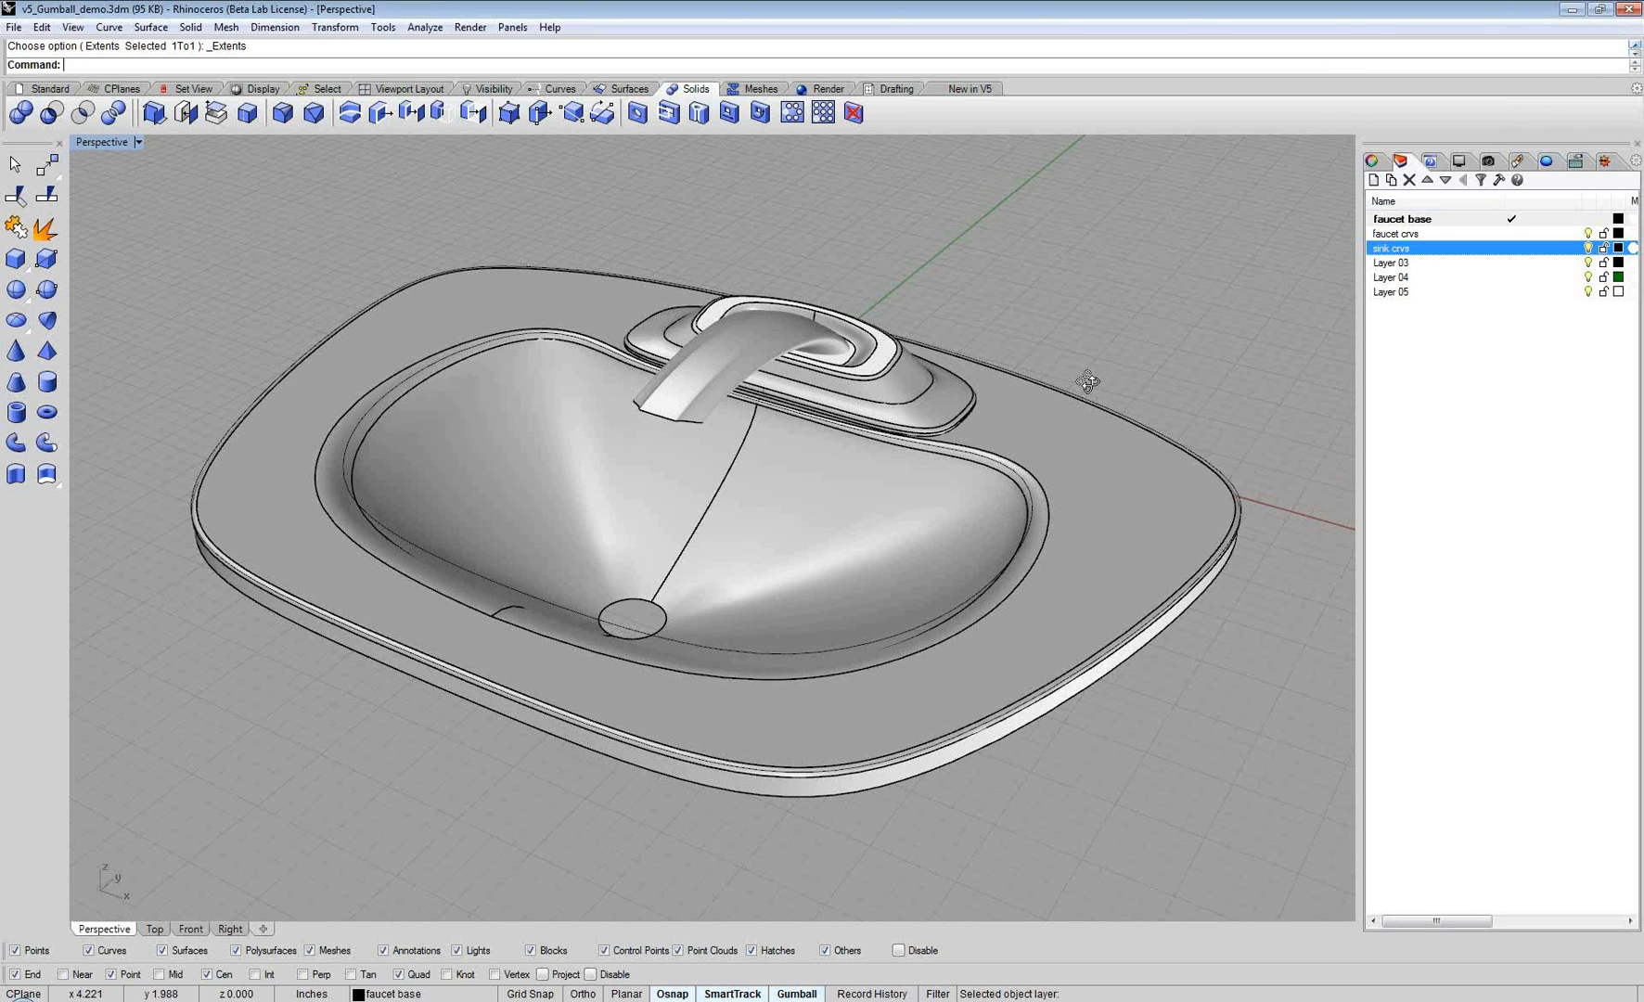
right_click_drag(1087, 381, 1089, 343)
key("Home")
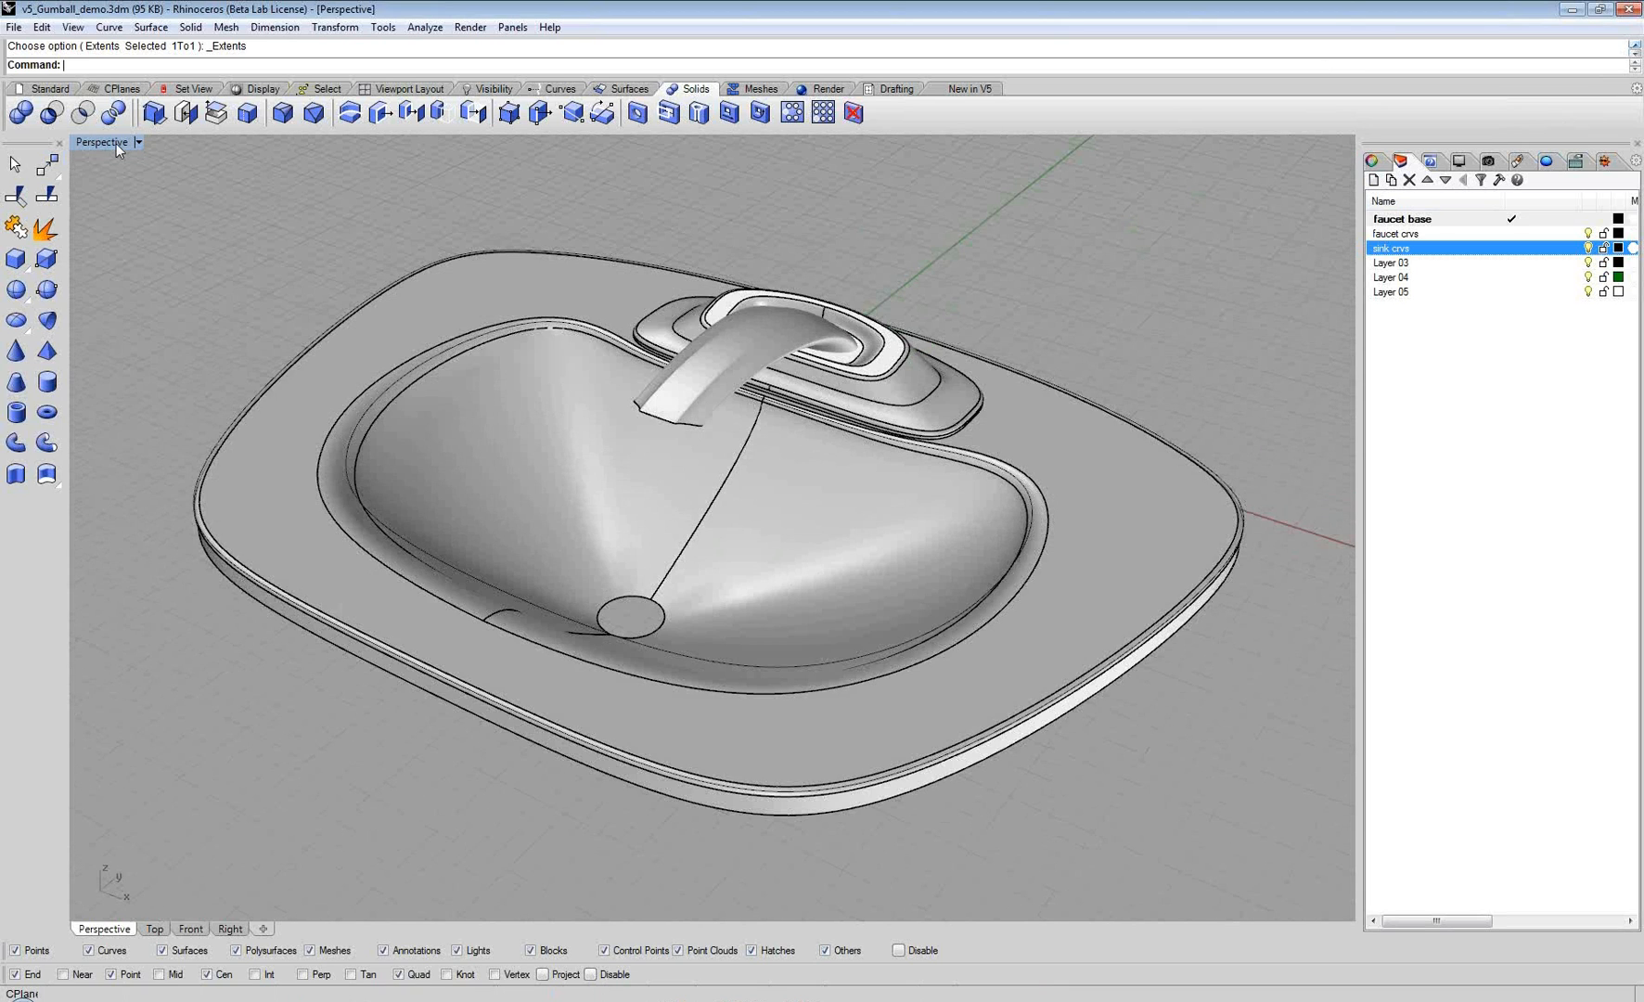
Step: Set the Perspective viewport to the RenderedShadows display mode and examine the sink and faucet from several angles
left_click(116, 143)
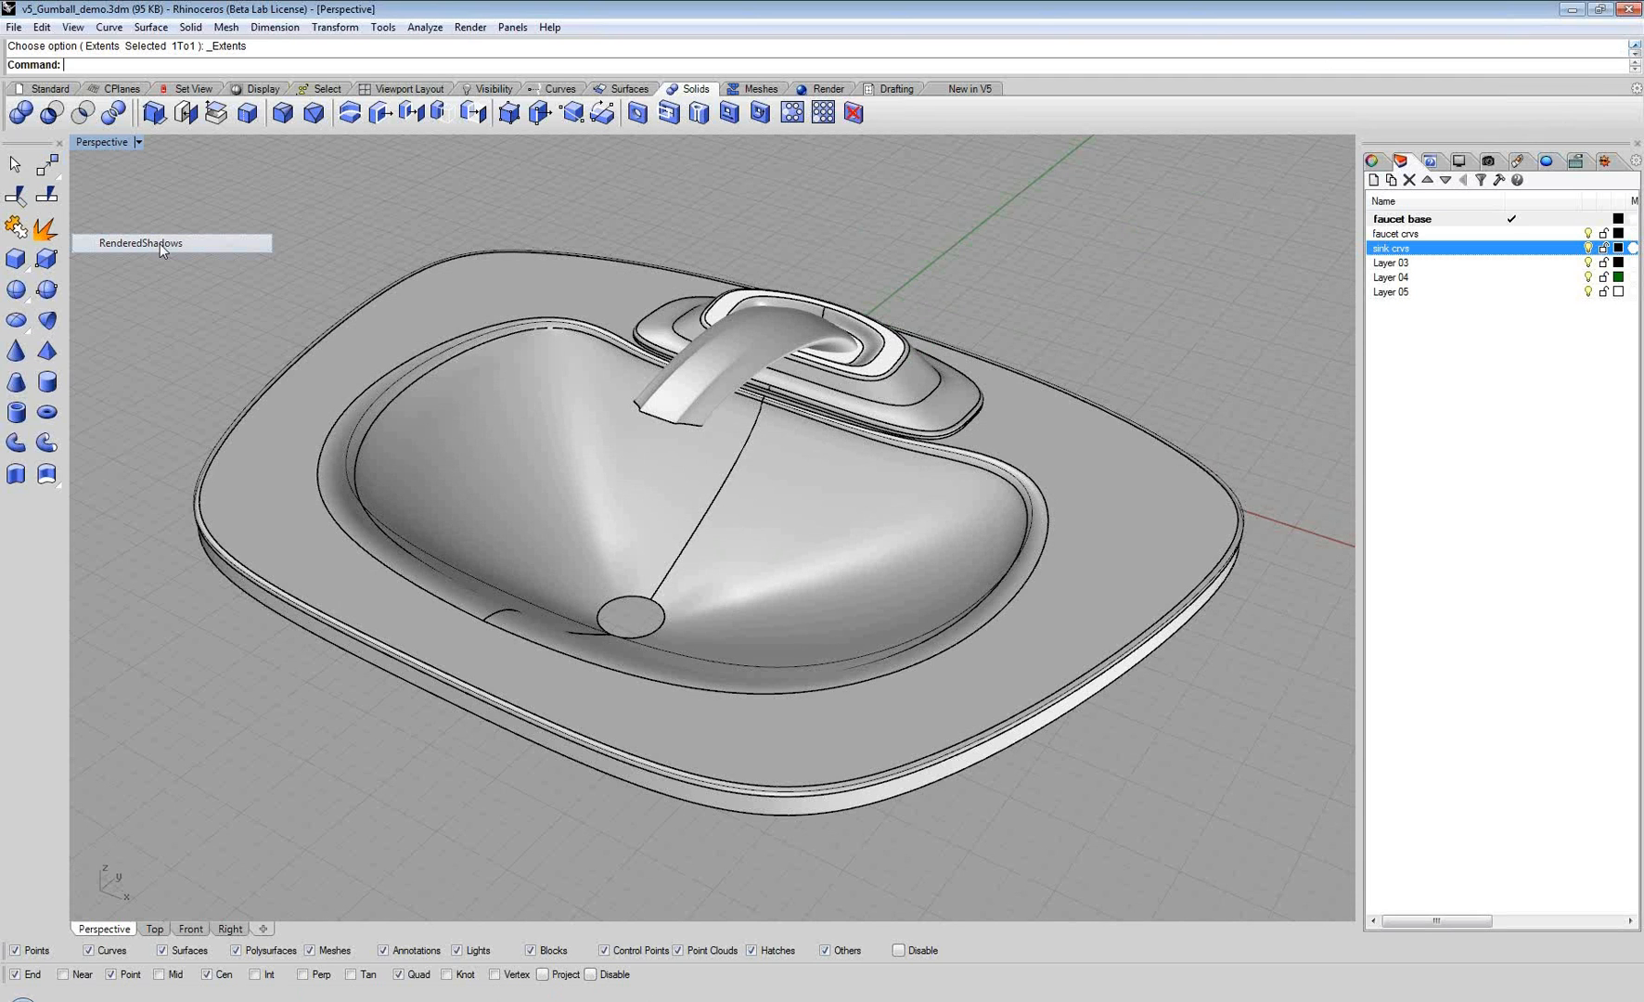
left_click(159, 243)
mouse_move(488, 448)
right_mouse_down()
mouse_move(648, 454)
mouse_move(861, 378)
mouse_move(841, 426)
mouse_move(858, 393)
mouse_move(318, 530)
mouse_move(336, 532)
right_mouse_up()
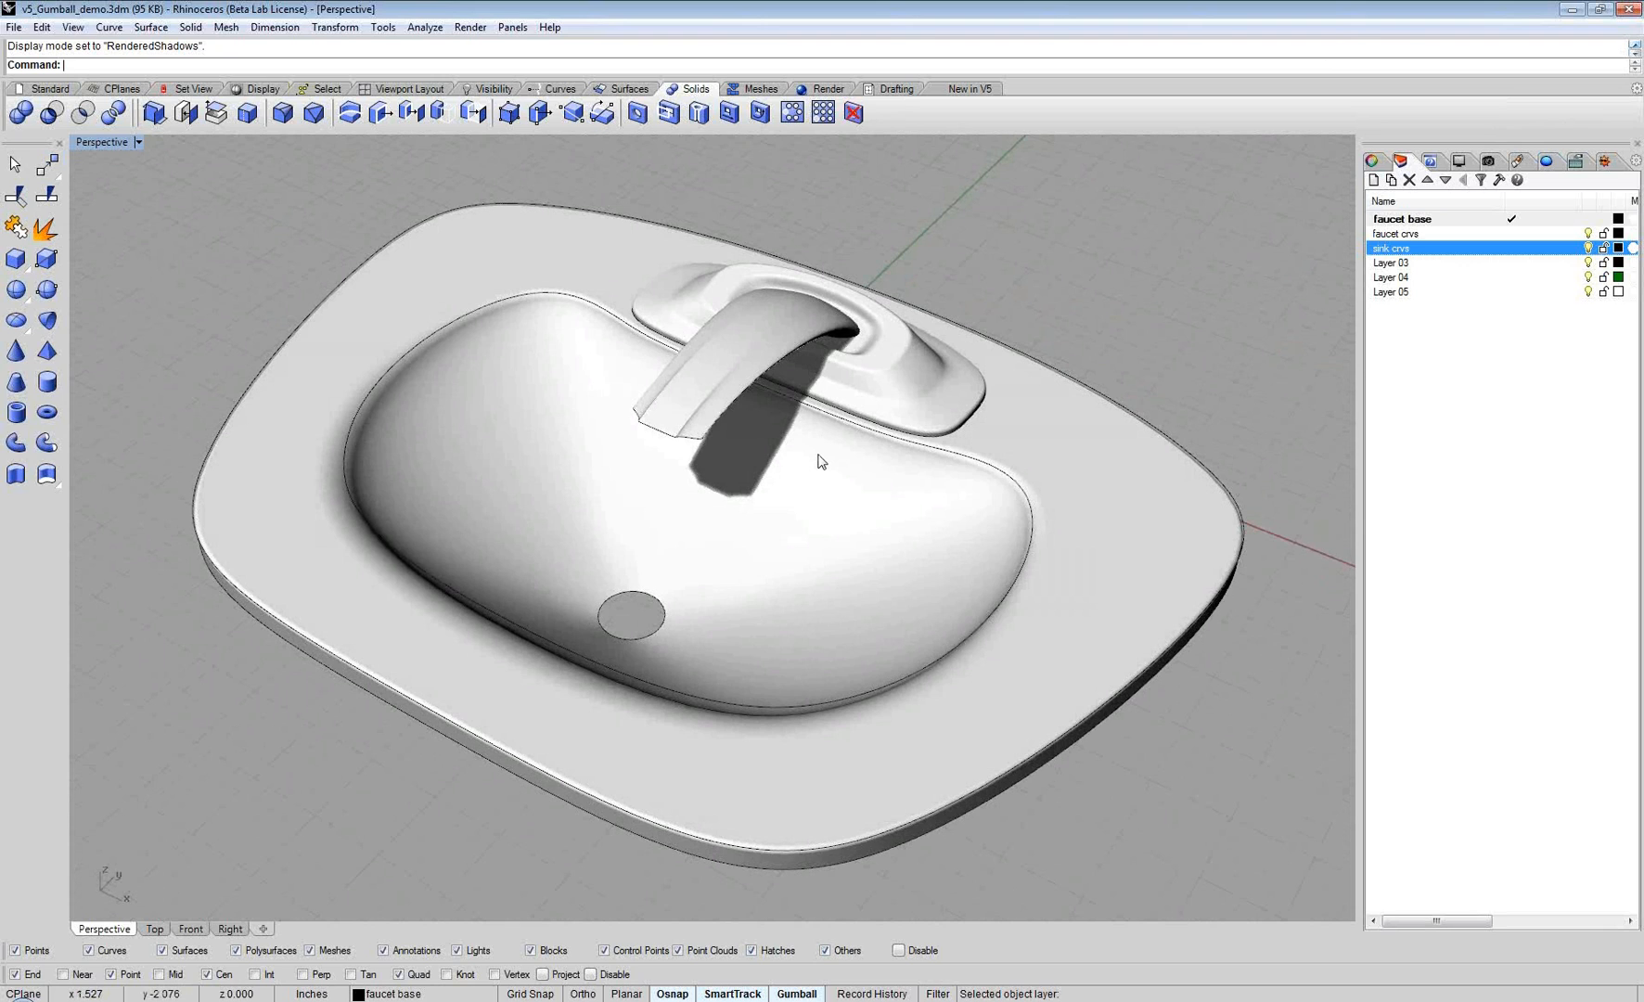
mouse_move(799, 510)
right_mouse_down()
mouse_move(807, 527)
mouse_move(796, 511)
right_mouse_up()
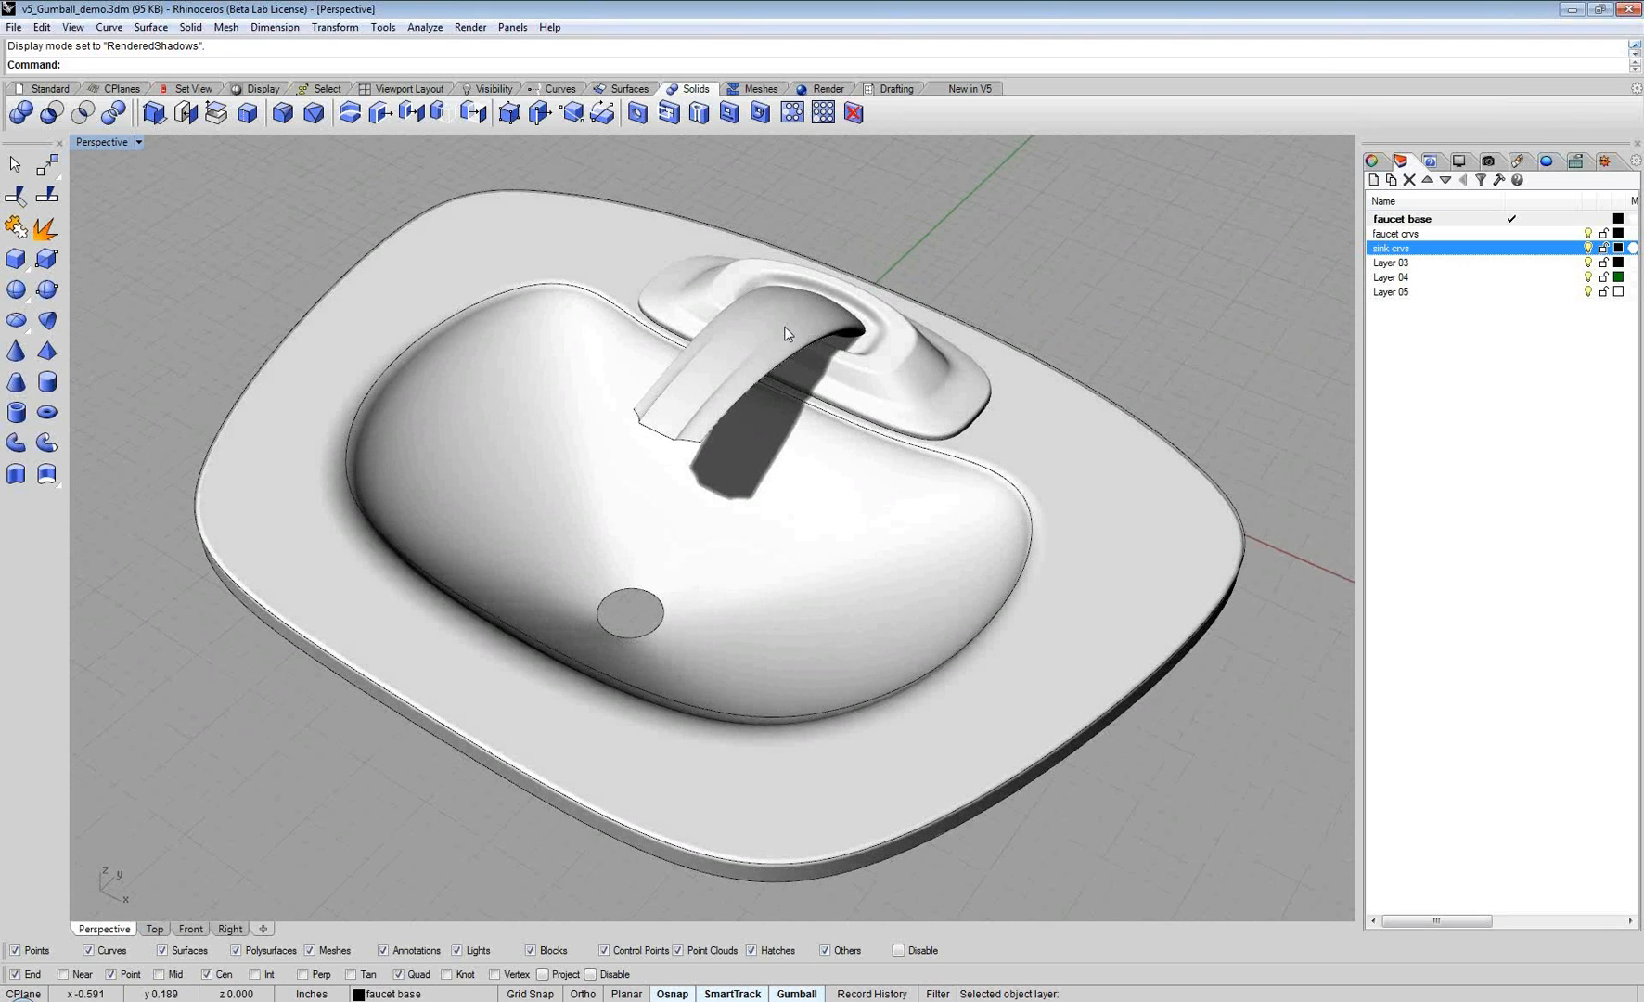
right_click_drag(785, 334, 747, 464)
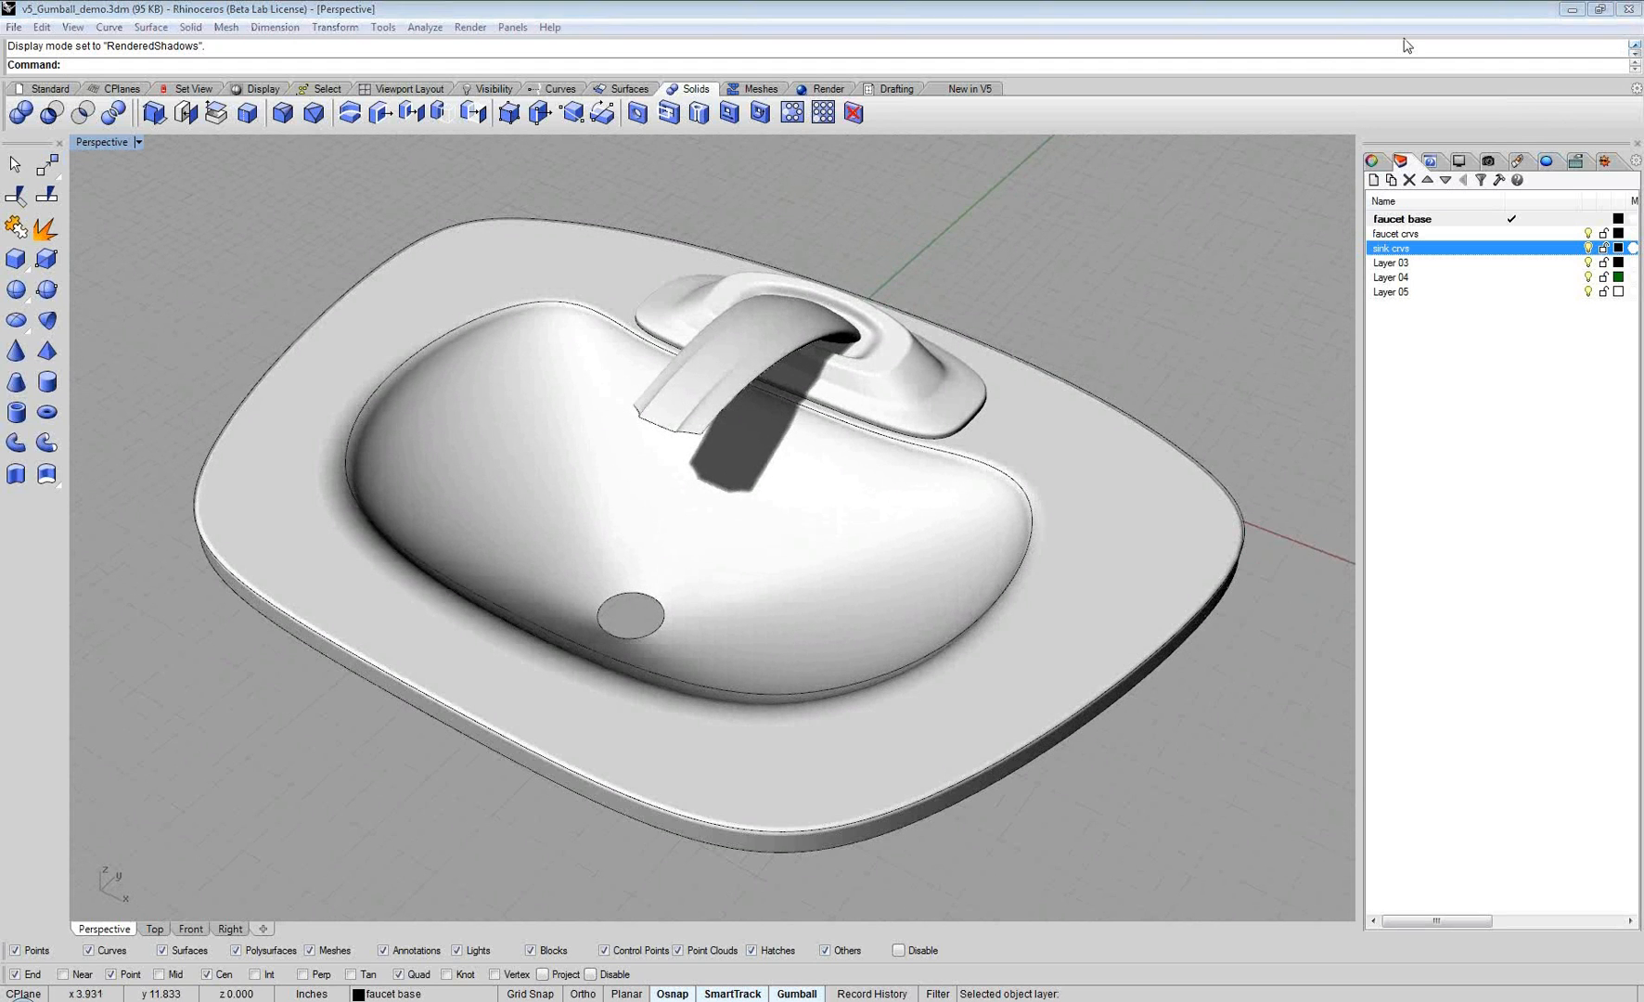
left_click(1142, 426)
right_click_drag(1142, 425, 756, 444)
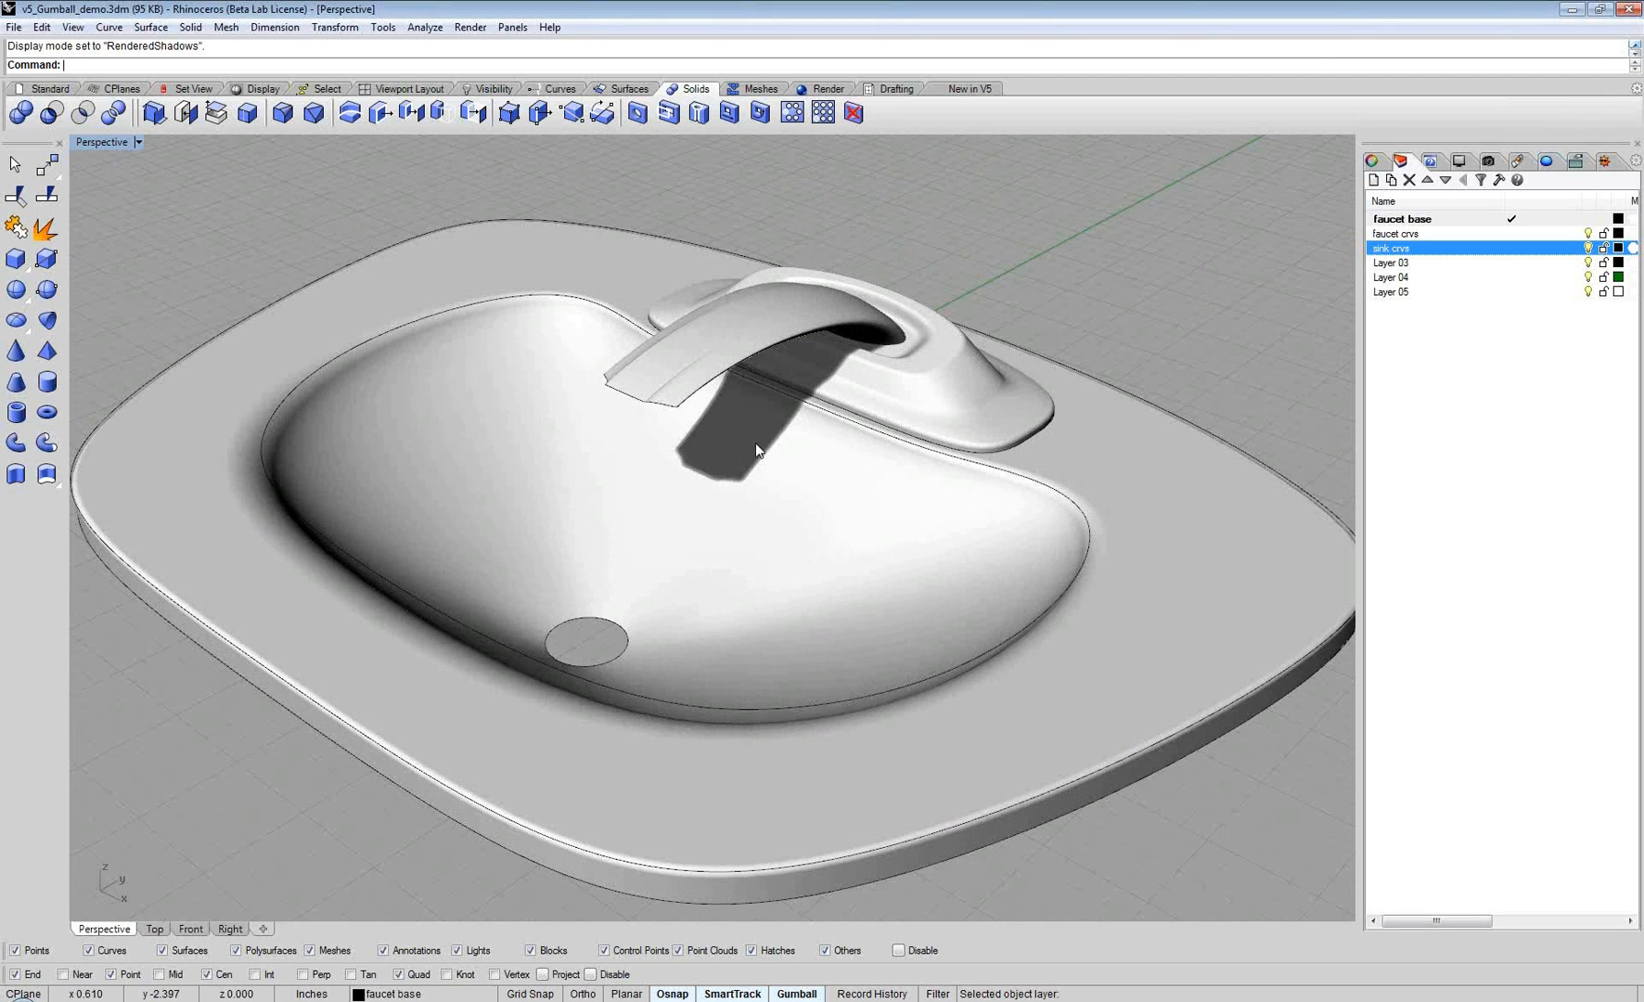
scroll(755, 443, "down", 2)
mouse_move(755, 443)
right_mouse_down()
mouse_move(781, 476)
mouse_move(777, 462)
right_mouse_up()
scroll(782, 475, "up", 2)
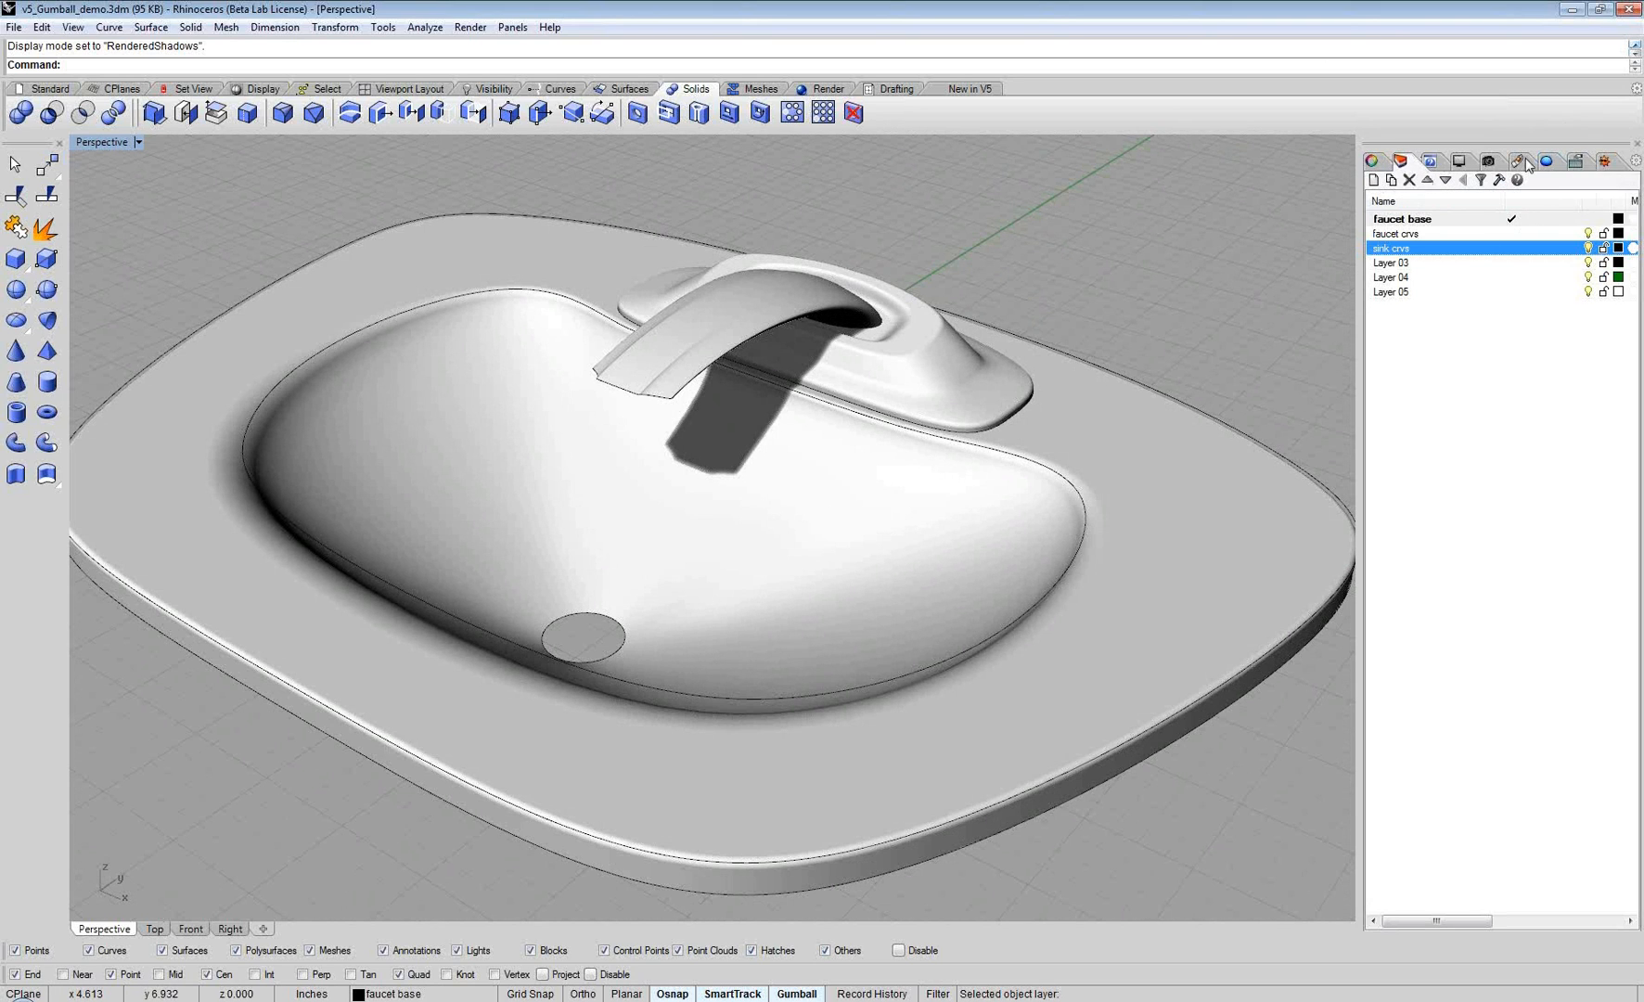
Step: Open the sun settings and turn the sun on
left_click(1373, 165)
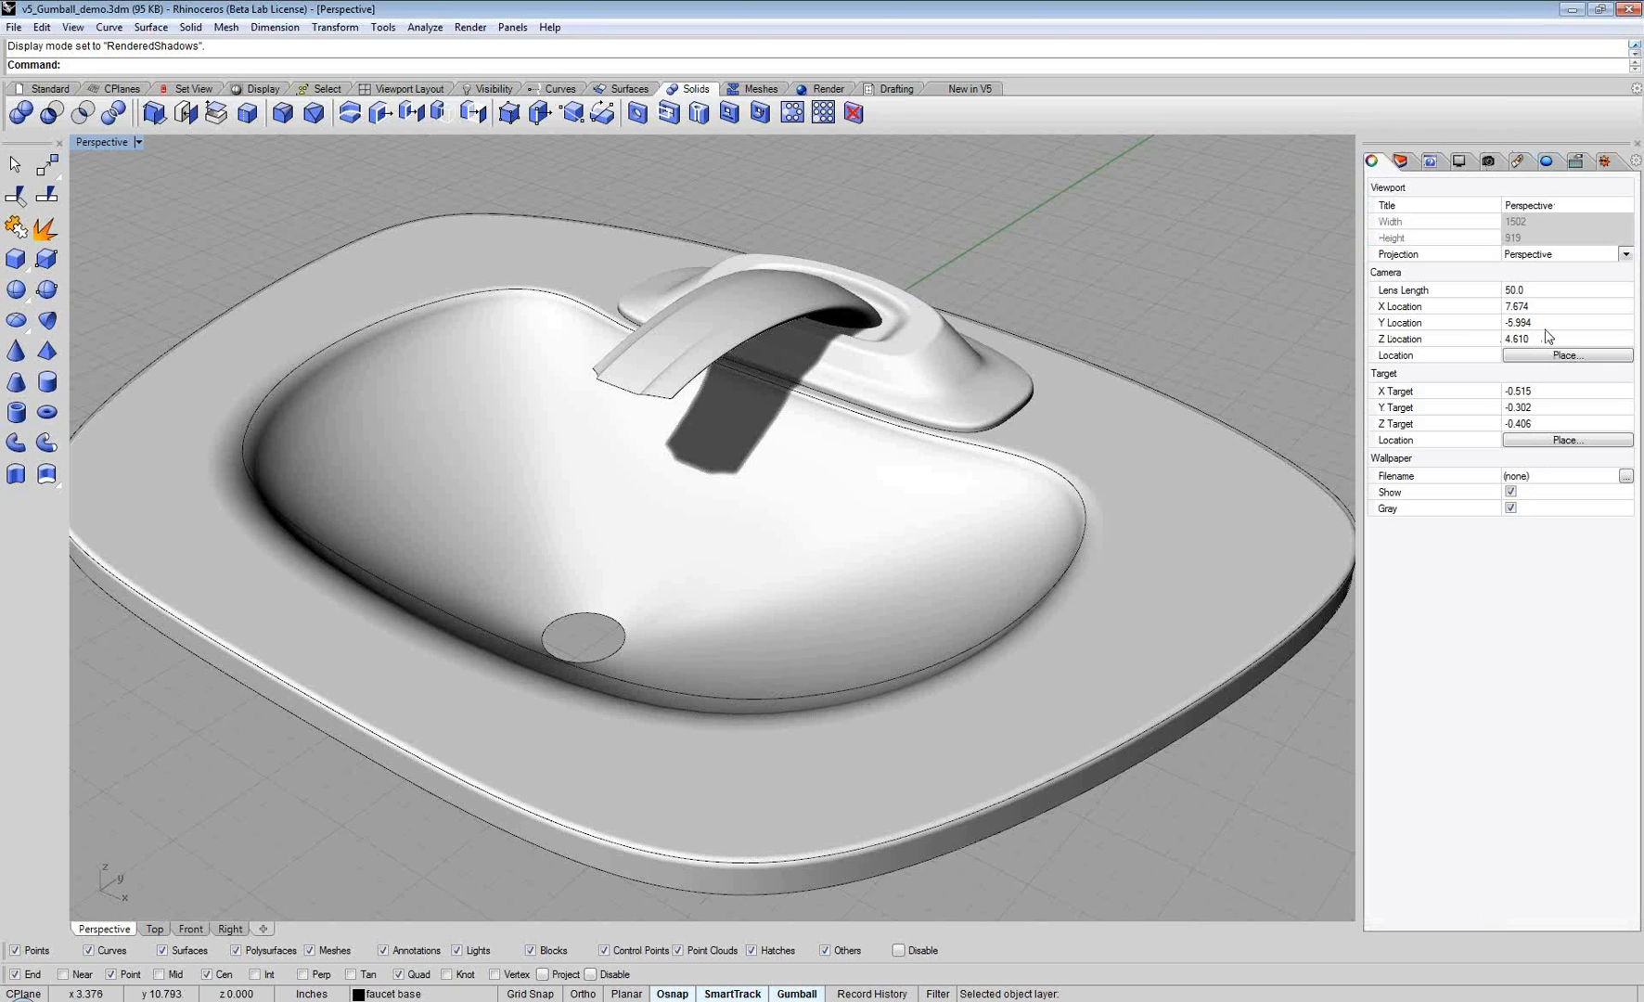
left_click(510, 29)
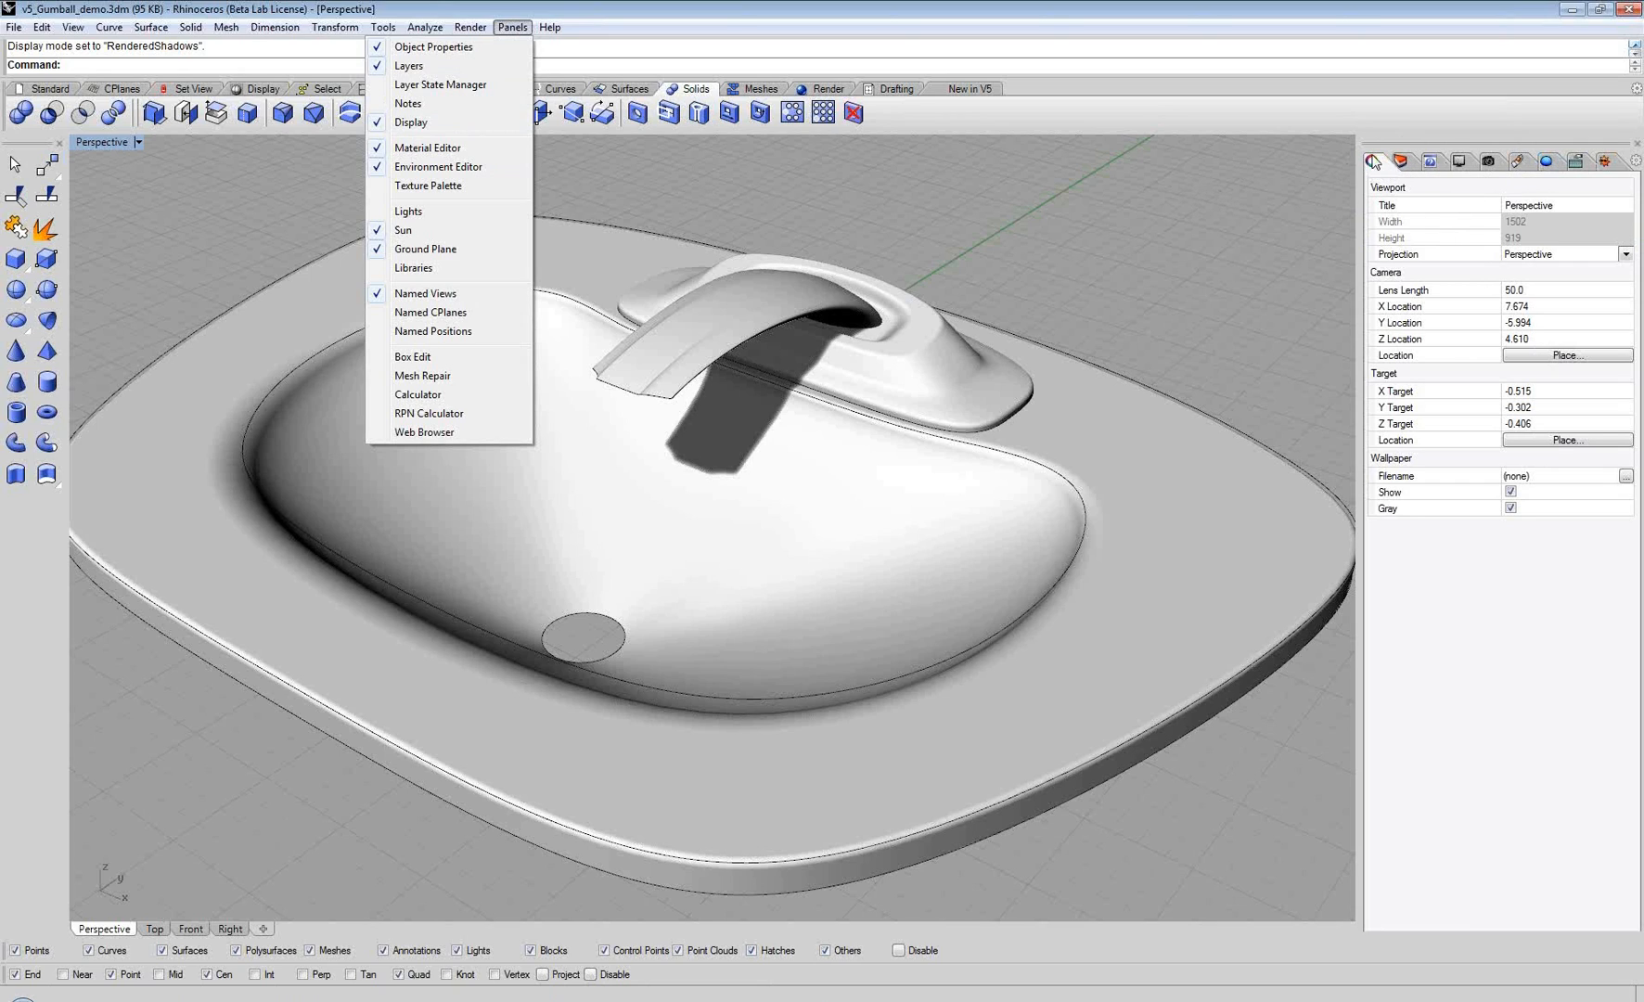
left_click(1606, 163)
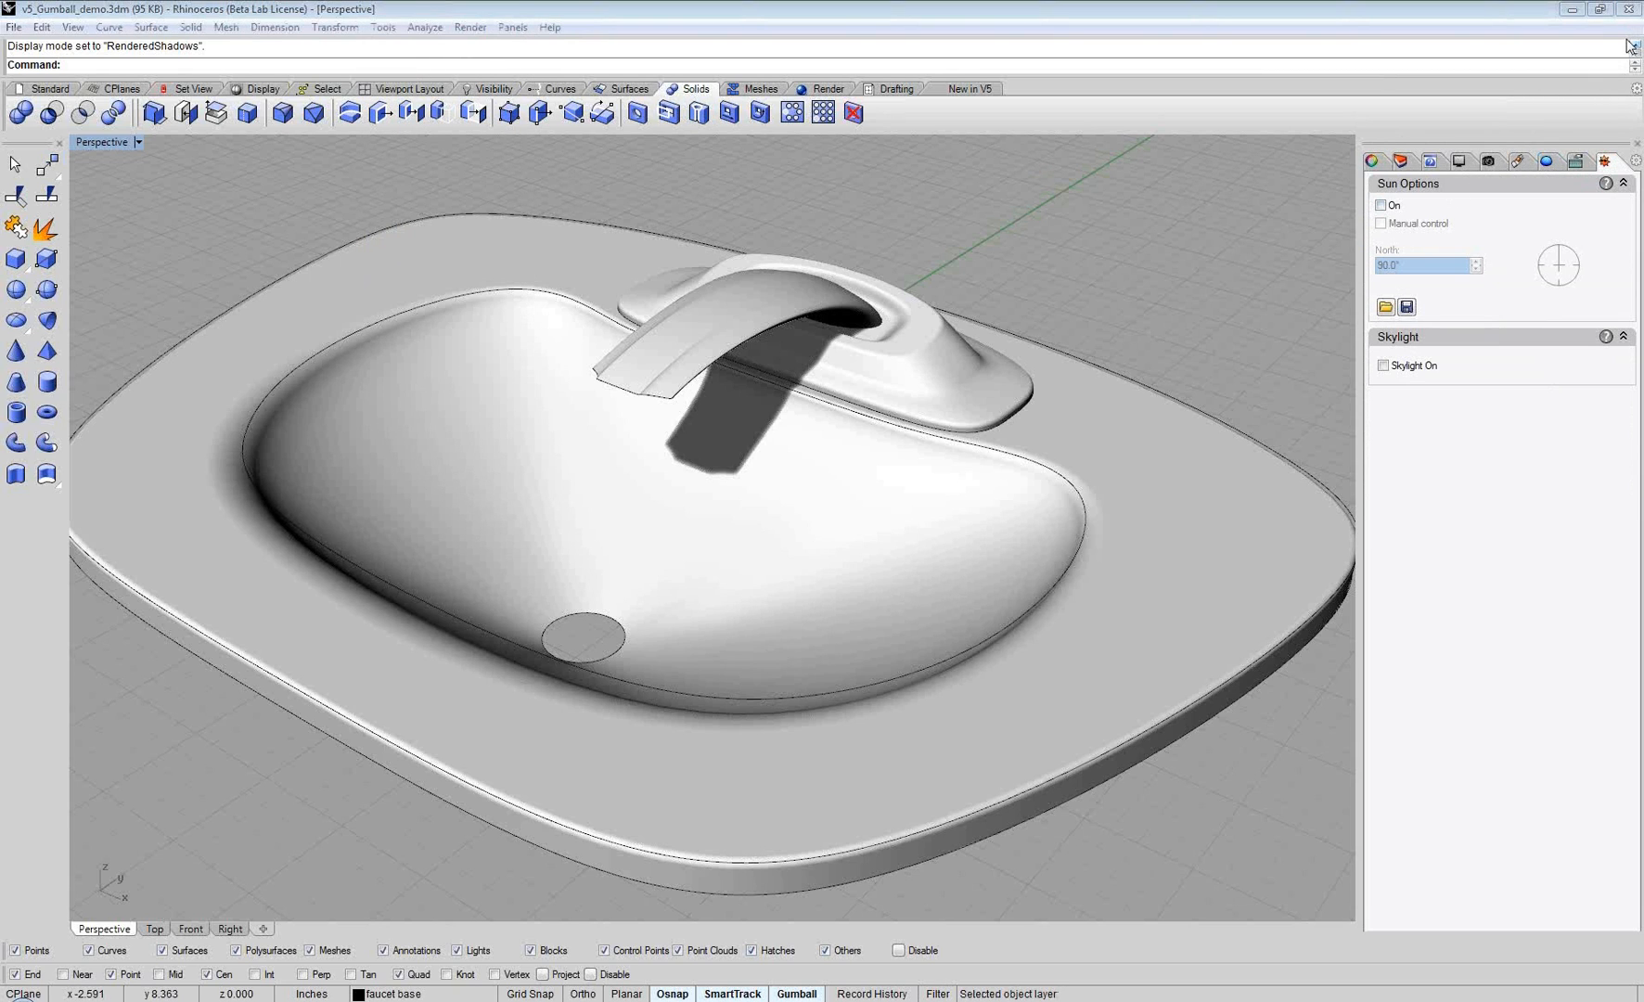
left_click(1381, 206)
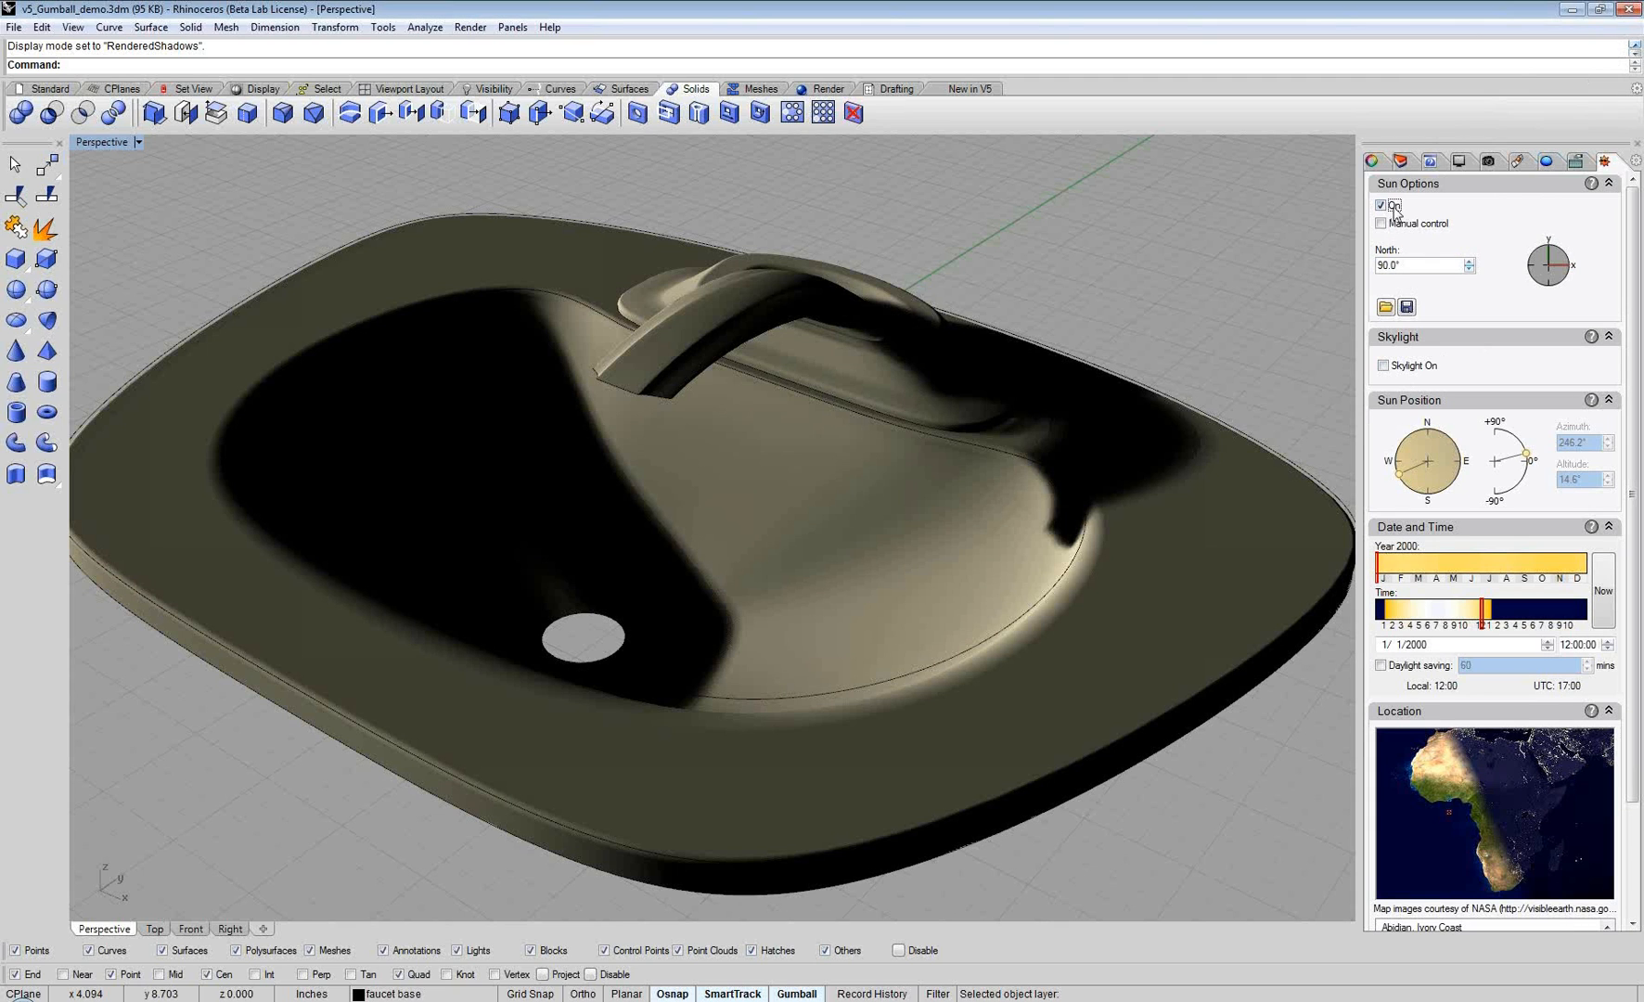
Step: Set the sun's date to 3/30/2000, its location to northern Africa on the map, and its time to about 3:19 PM
left_click(1457, 614)
mouse_move(1457, 618)
left_mouse_down()
mouse_move(1488, 617)
mouse_move(1469, 620)
mouse_move(1454, 570)
mouse_move(1428, 569)
left_mouse_up()
left_click(1448, 566)
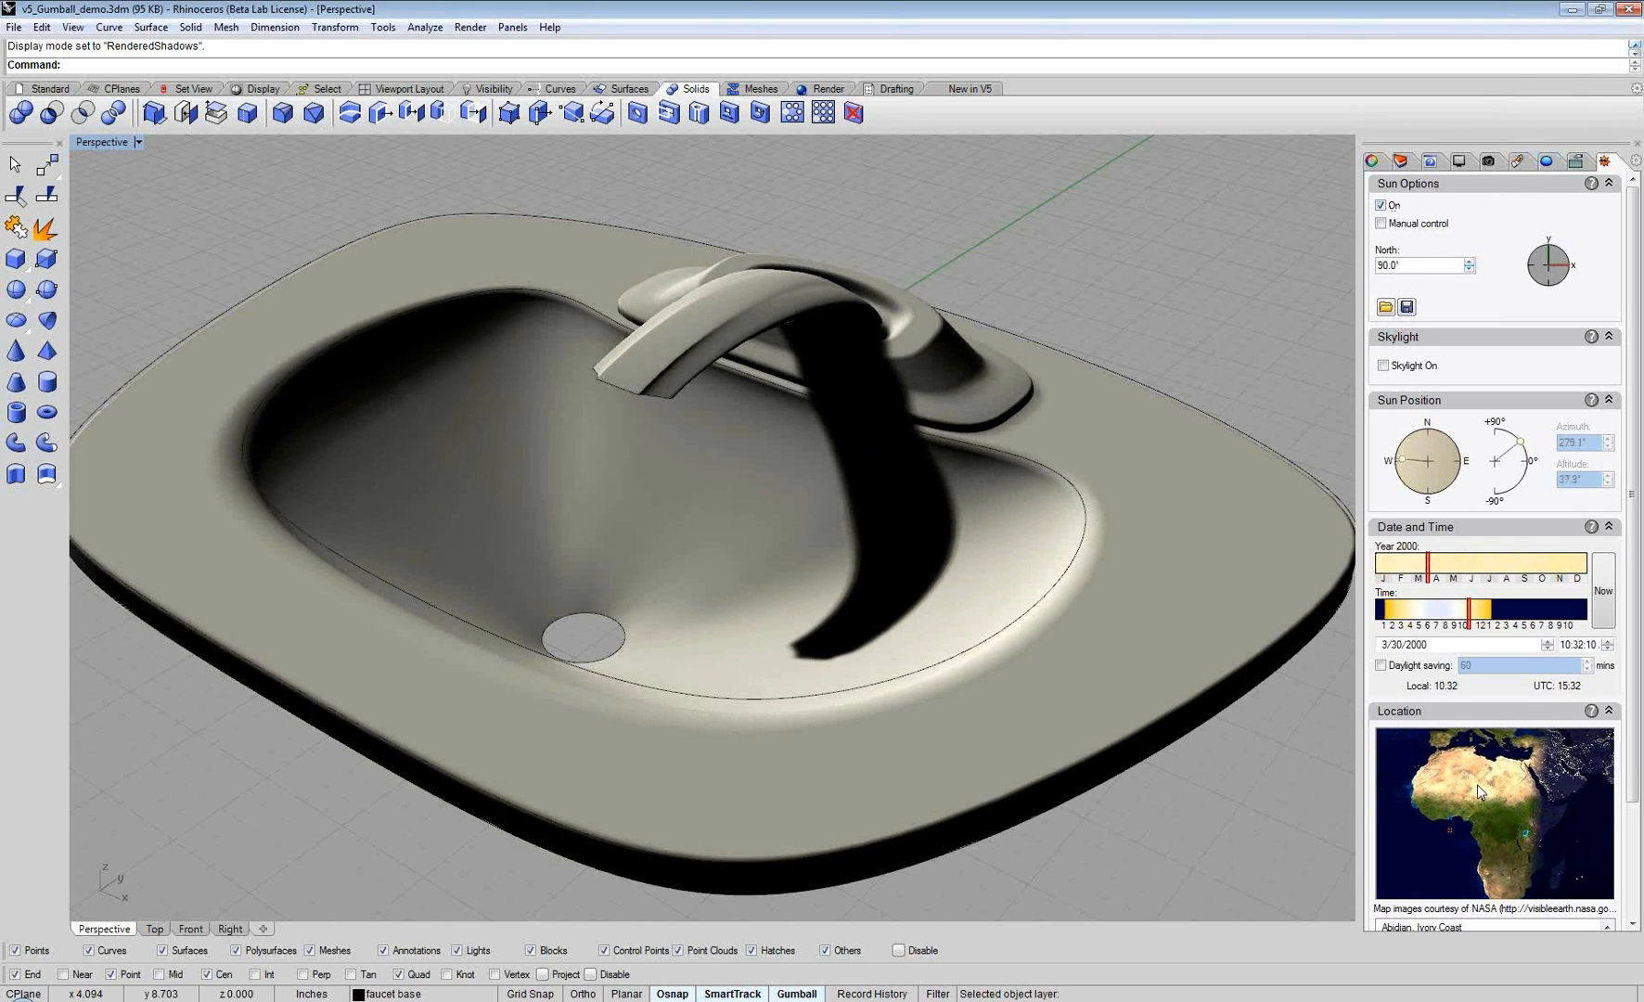
left_click(1477, 783)
left_click(1498, 609)
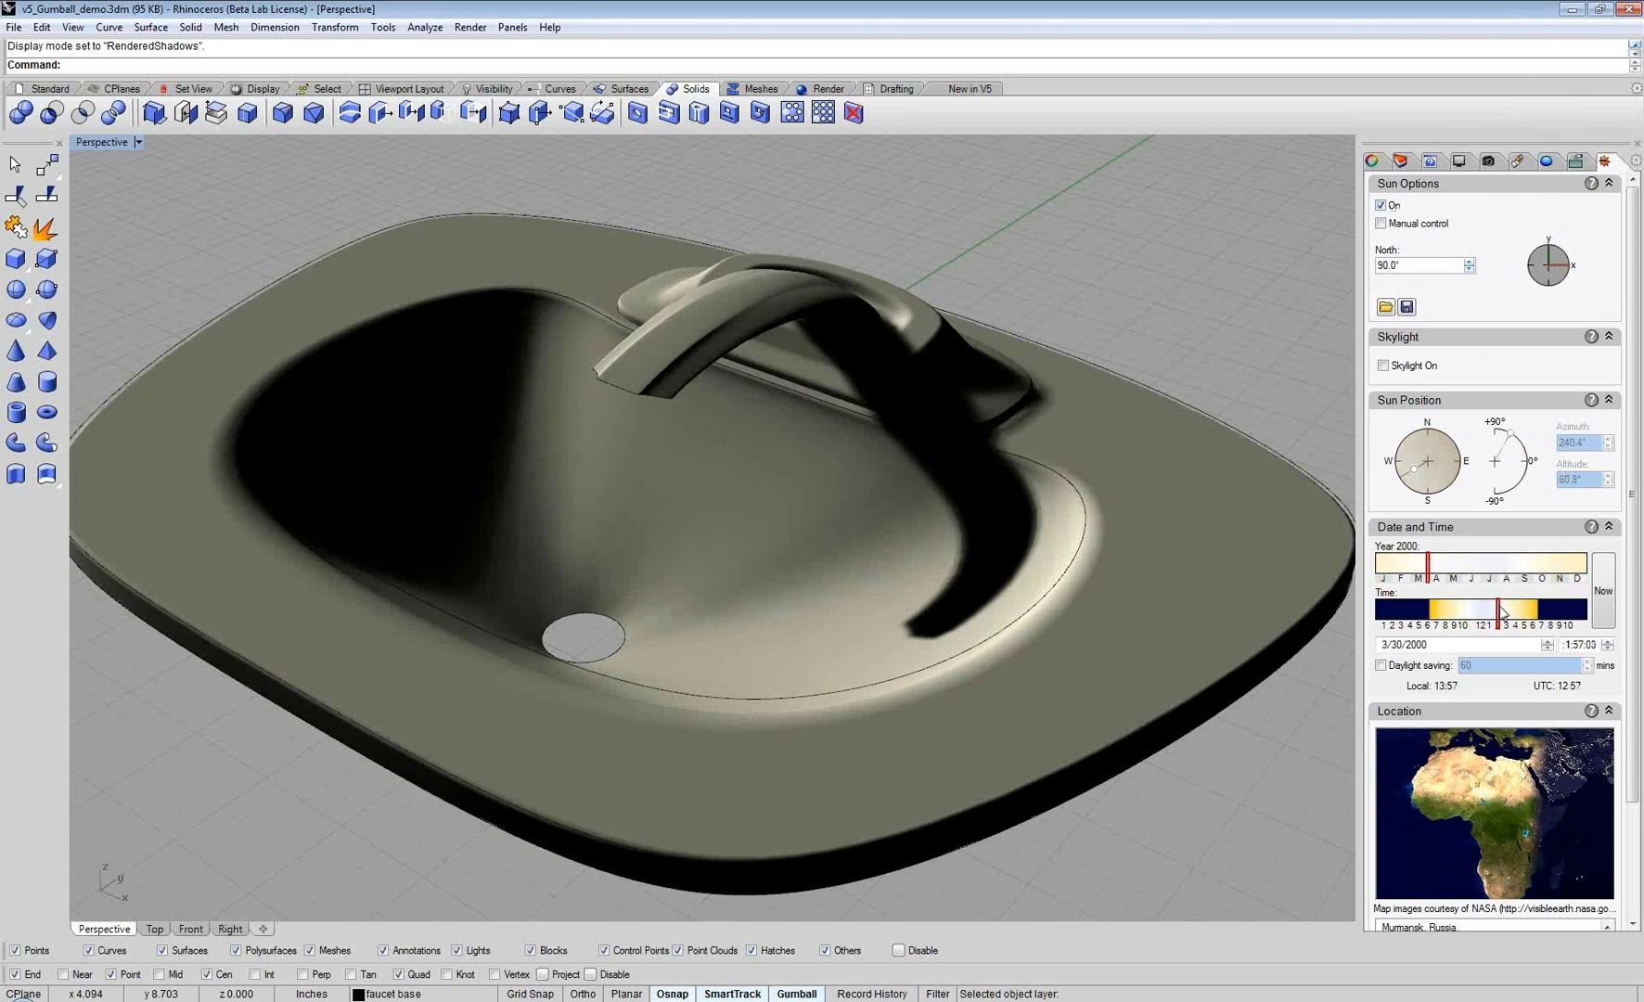
left_click(1511, 609)
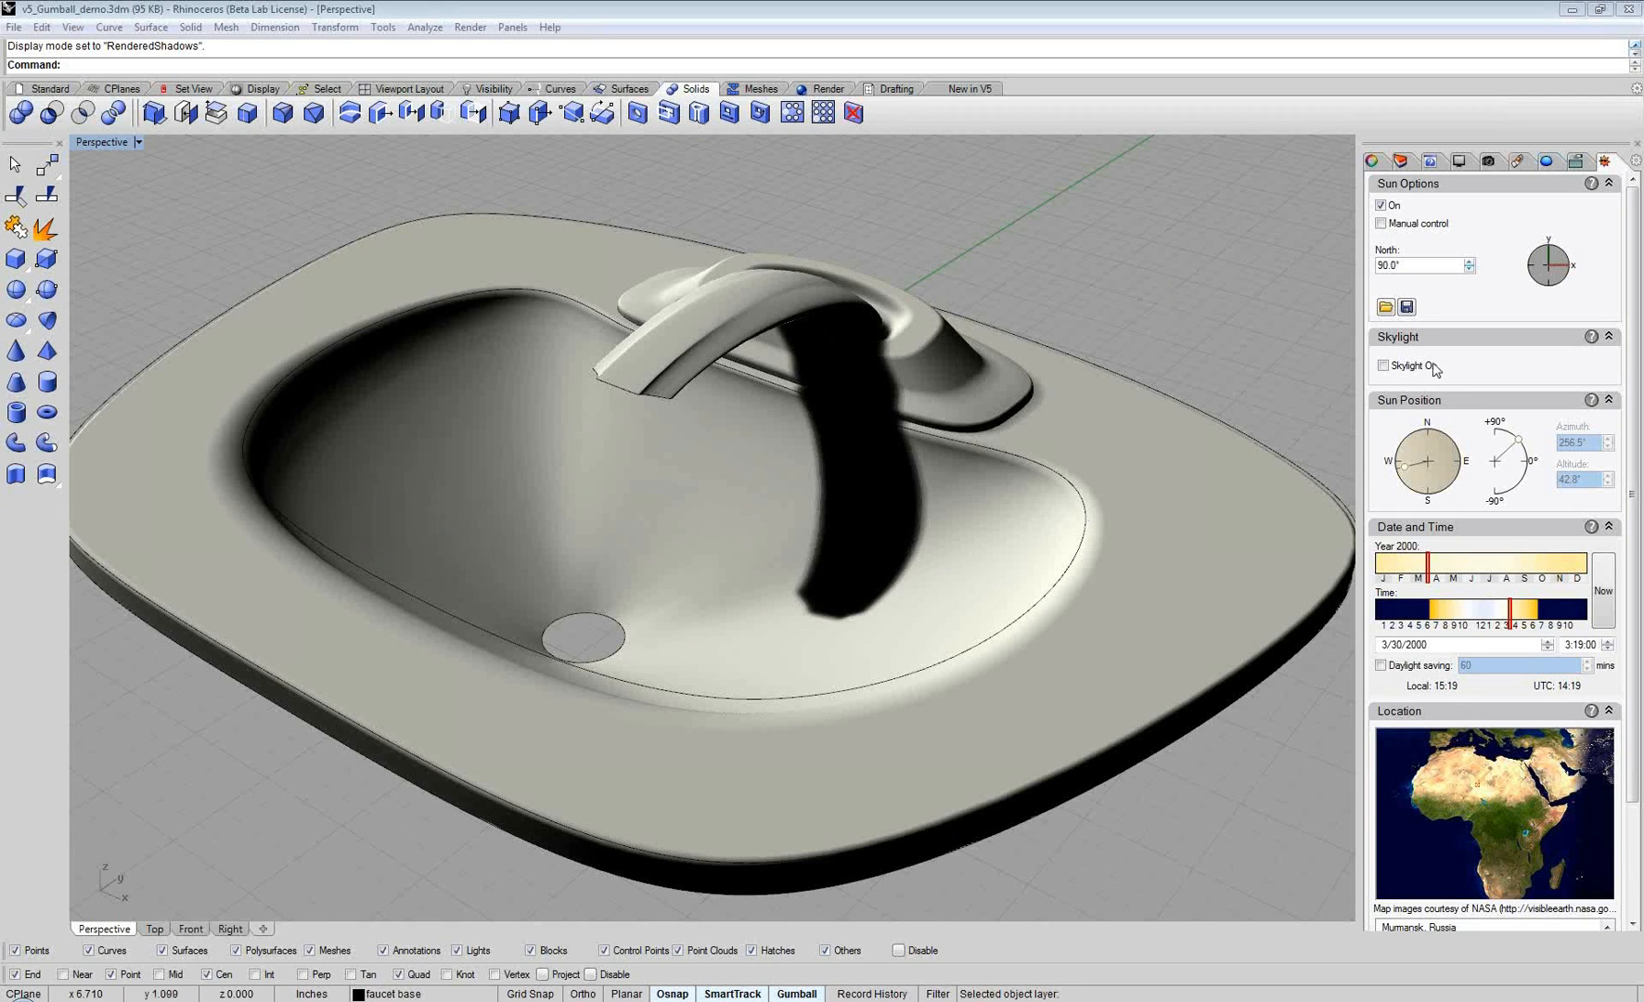
Step: Turn on the skylight and switch the Perspective viewport to the Rendered display mode
left_click(1396, 366)
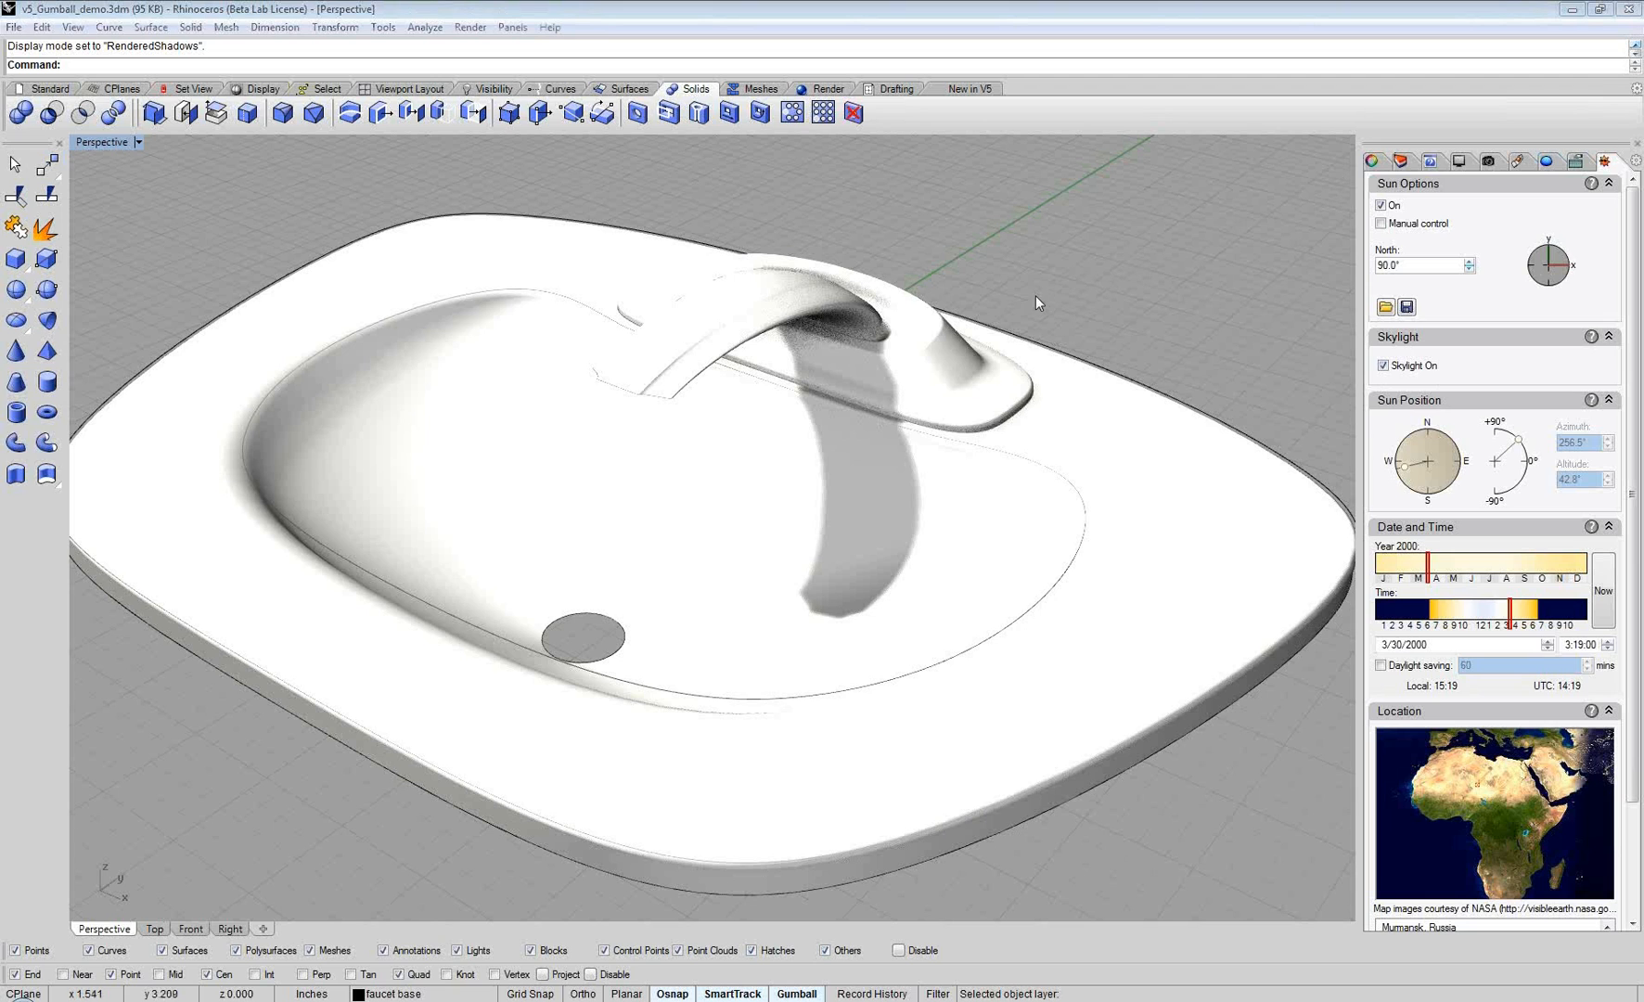
right_click_drag(952, 335, 985, 346)
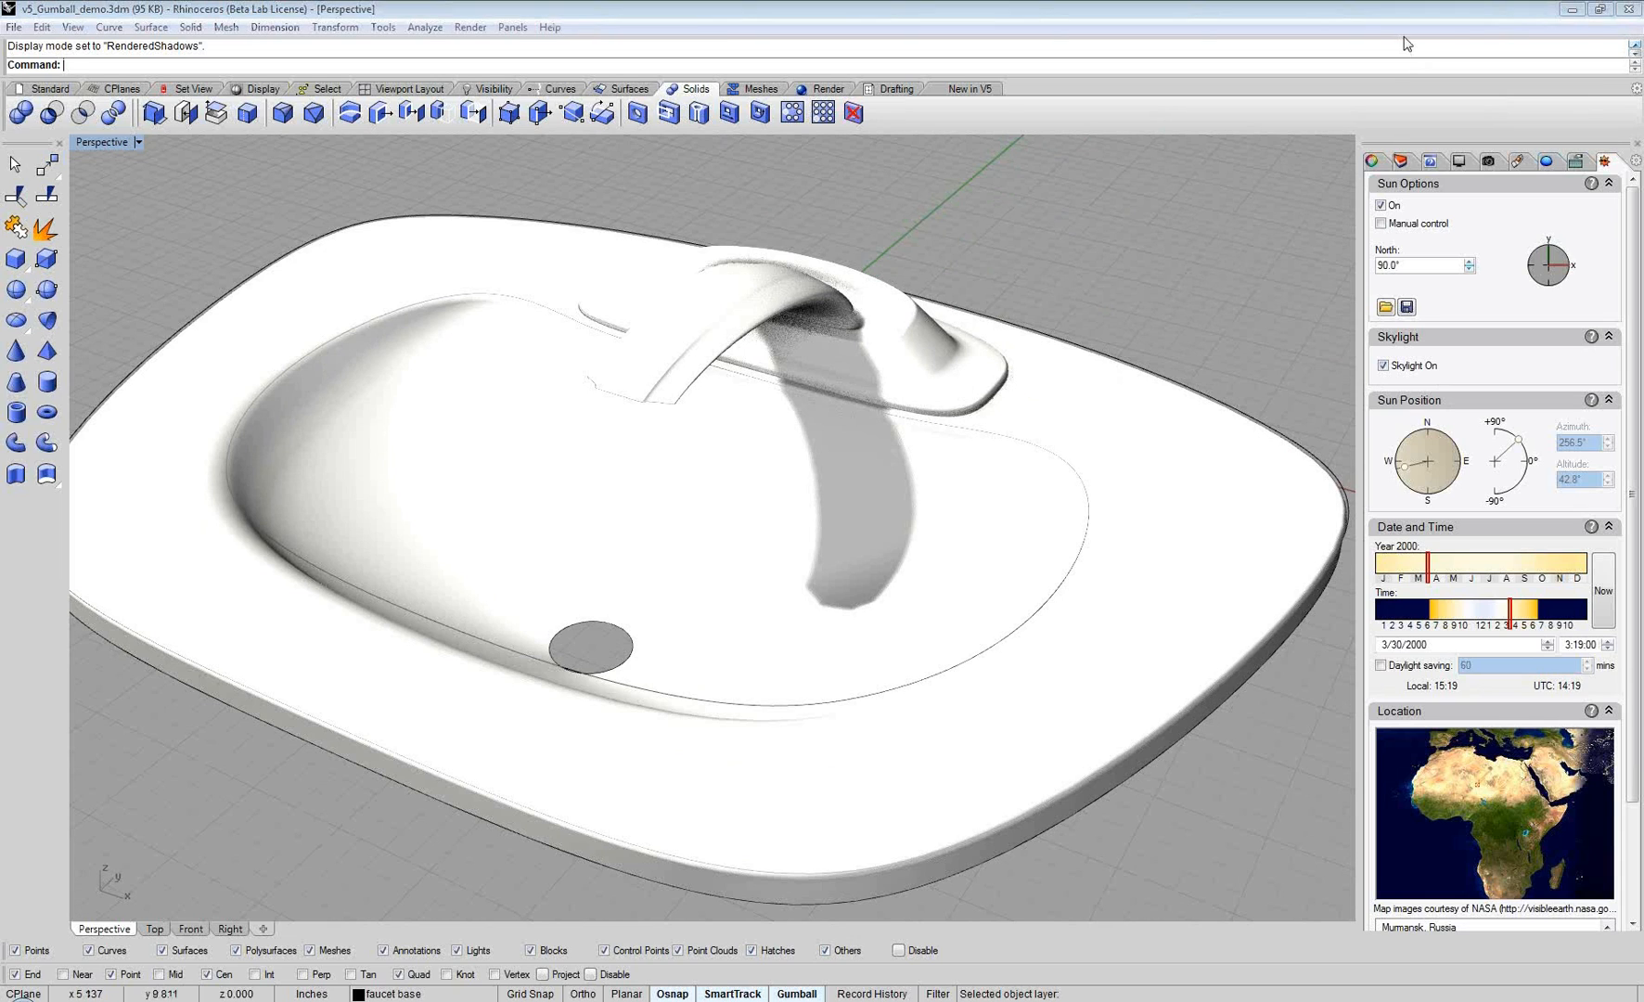
left_click(101, 143)
left_click(101, 143)
left_click(125, 225)
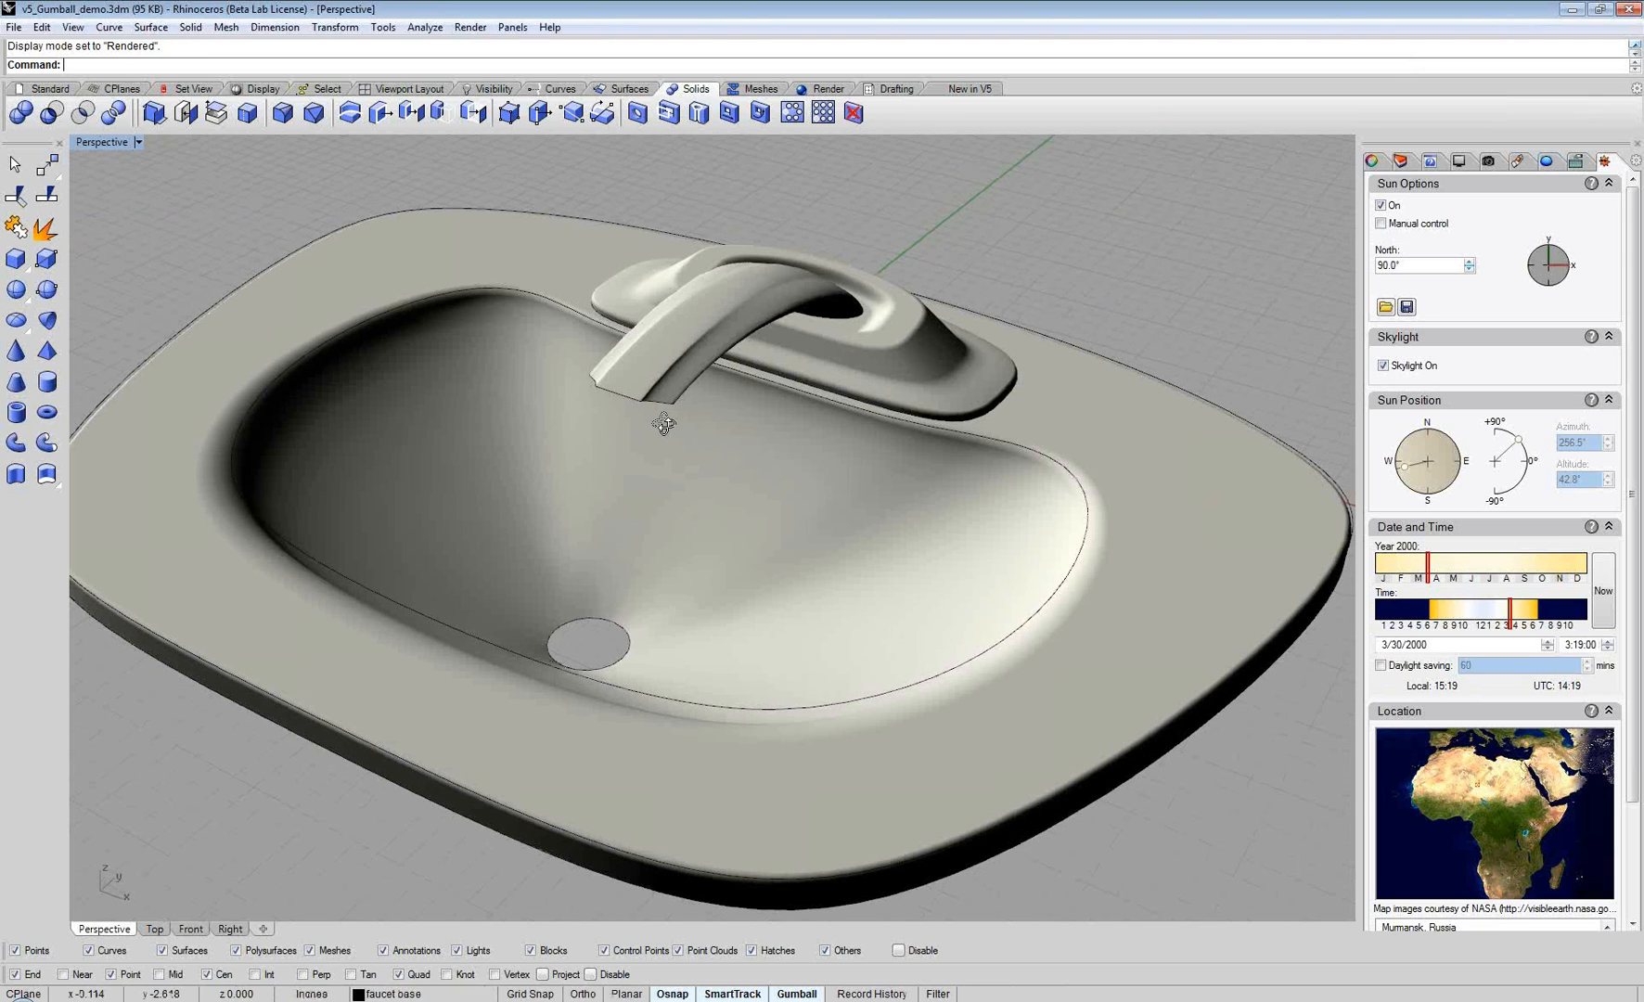
Step: Try to assign Basic Material 001 from the material editor to the faucet base
left_click(1516, 160)
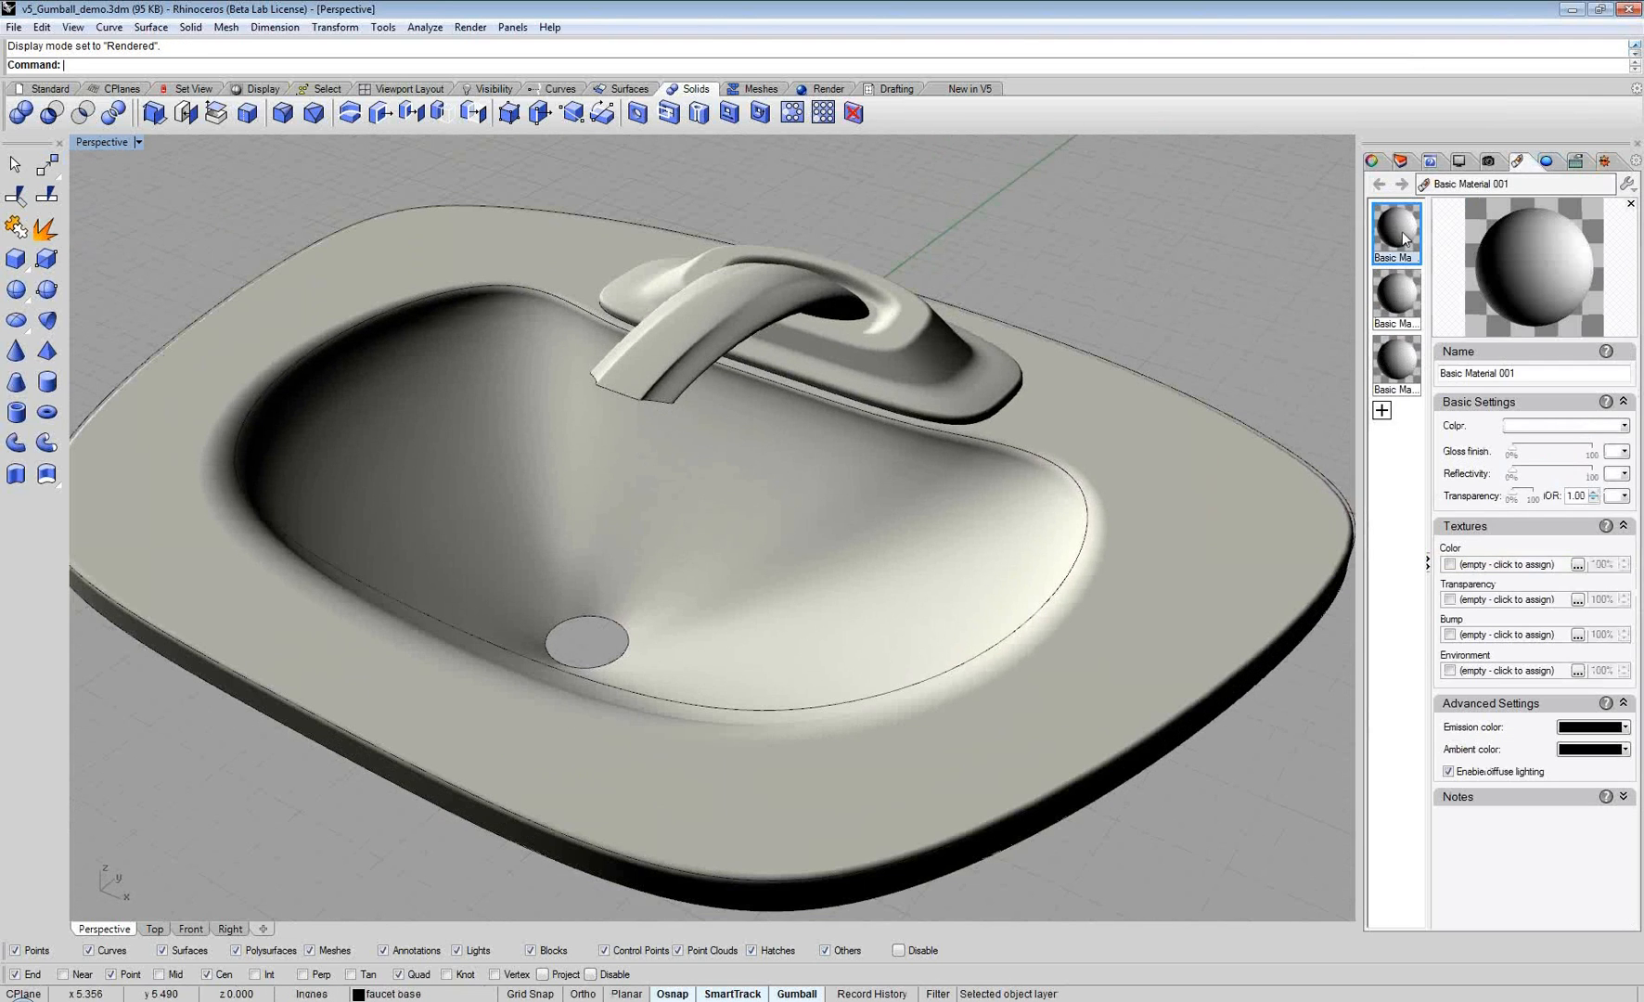
left_click_drag(1362, 324, 1638, 405)
left_click_drag(1400, 228, 1177, 411)
left_click_drag(1396, 220, 1010, 360)
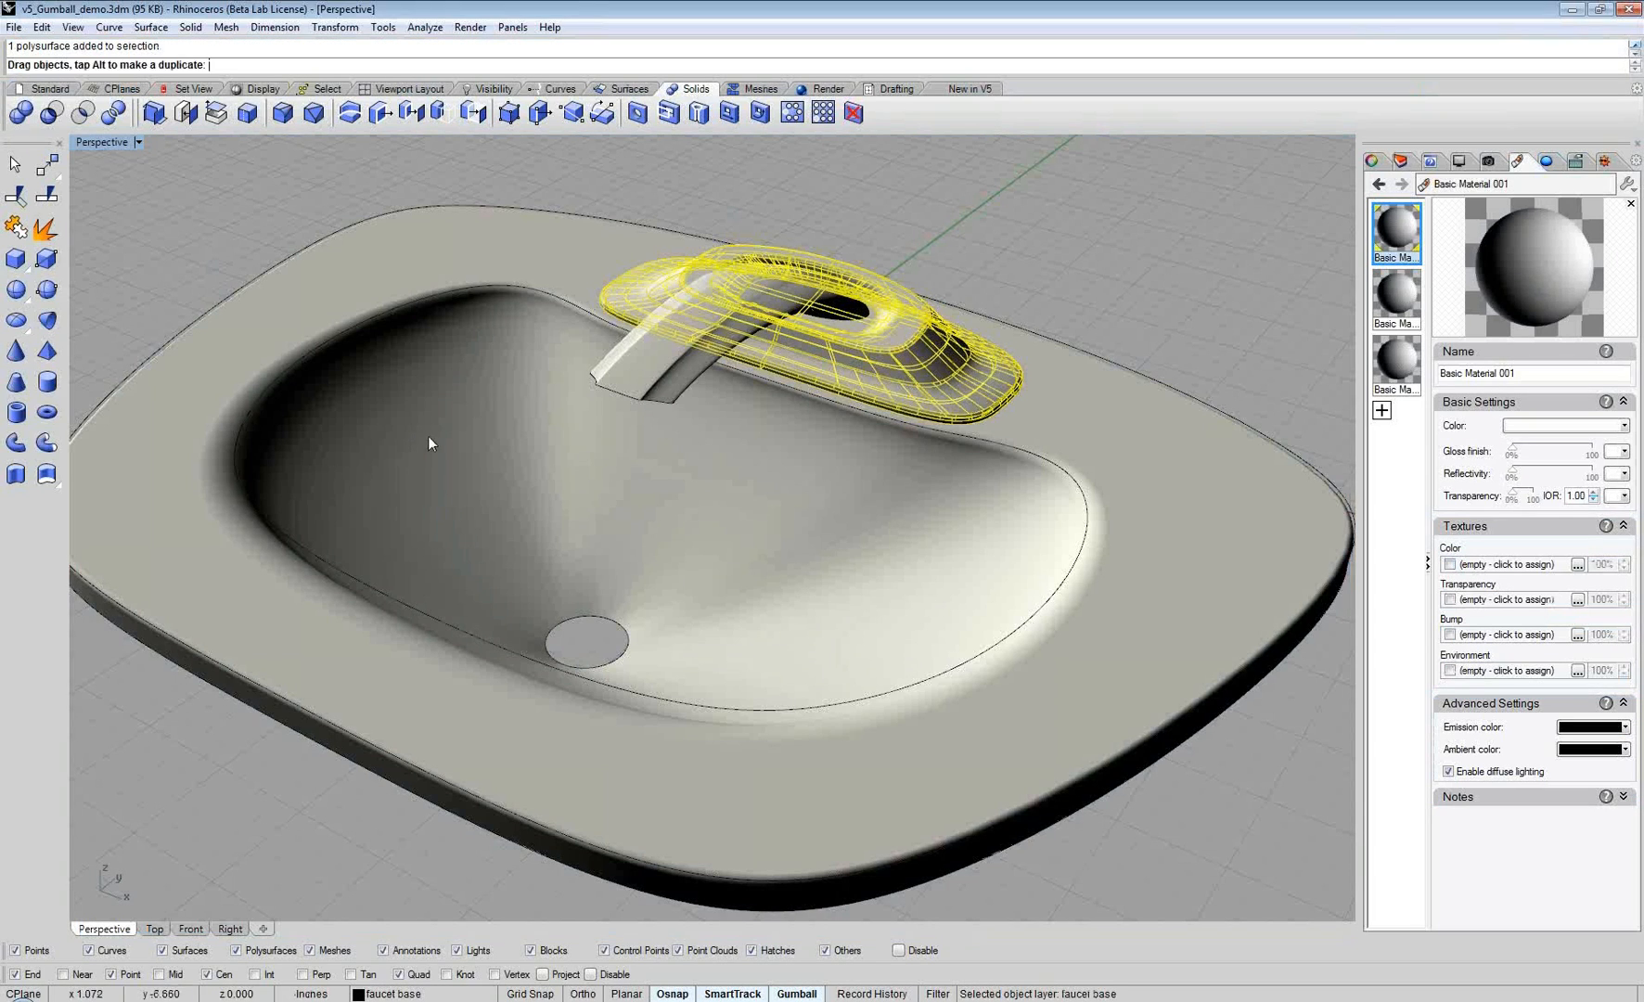
type("zs")
key("Return")
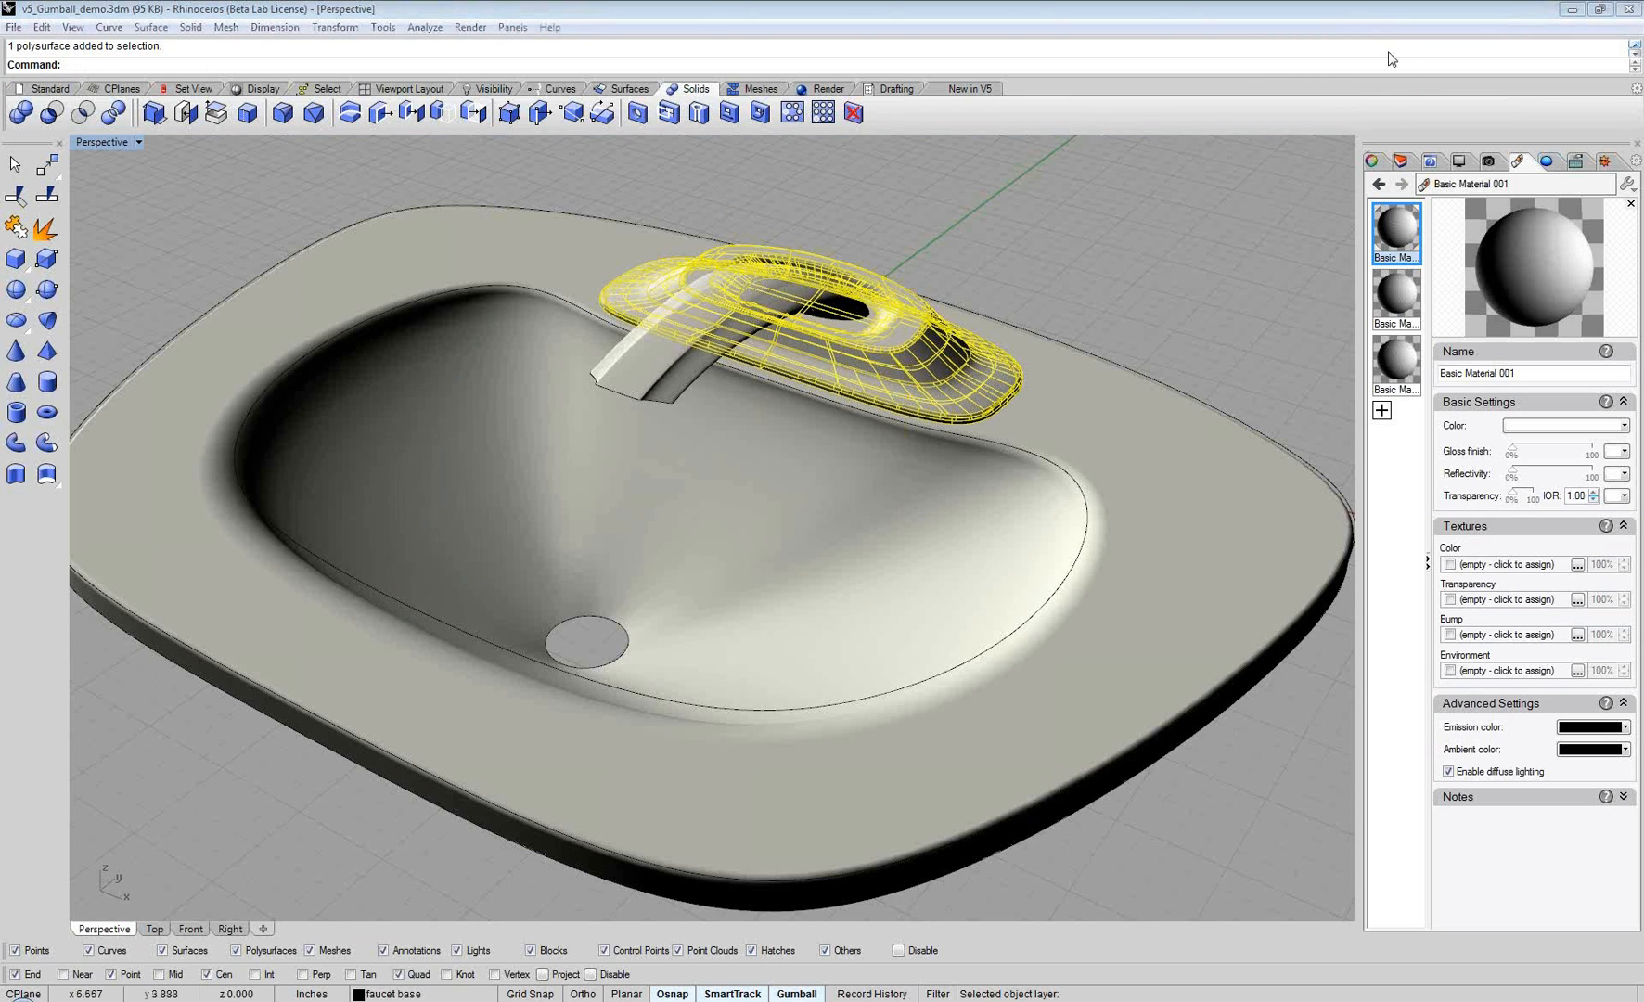
left_click_drag(1398, 236, 1111, 547)
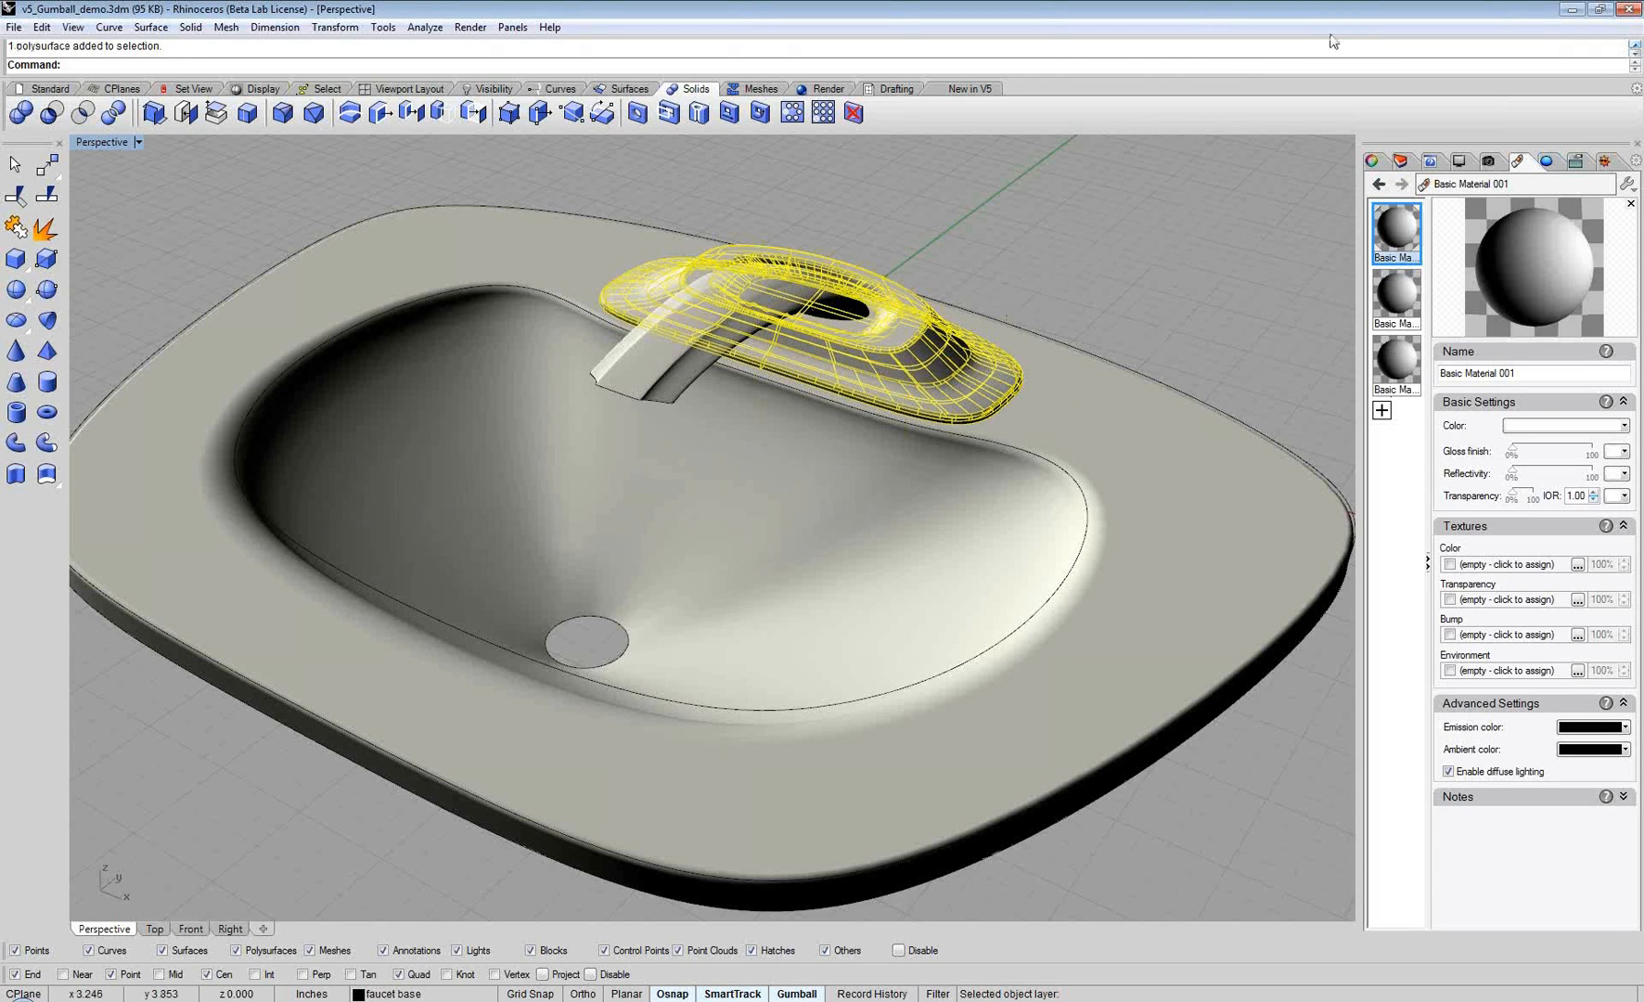
Step: Close Rhino without saving the changes to v5_Gumball_demo.3dm and start the program again
left_click(1630, 11)
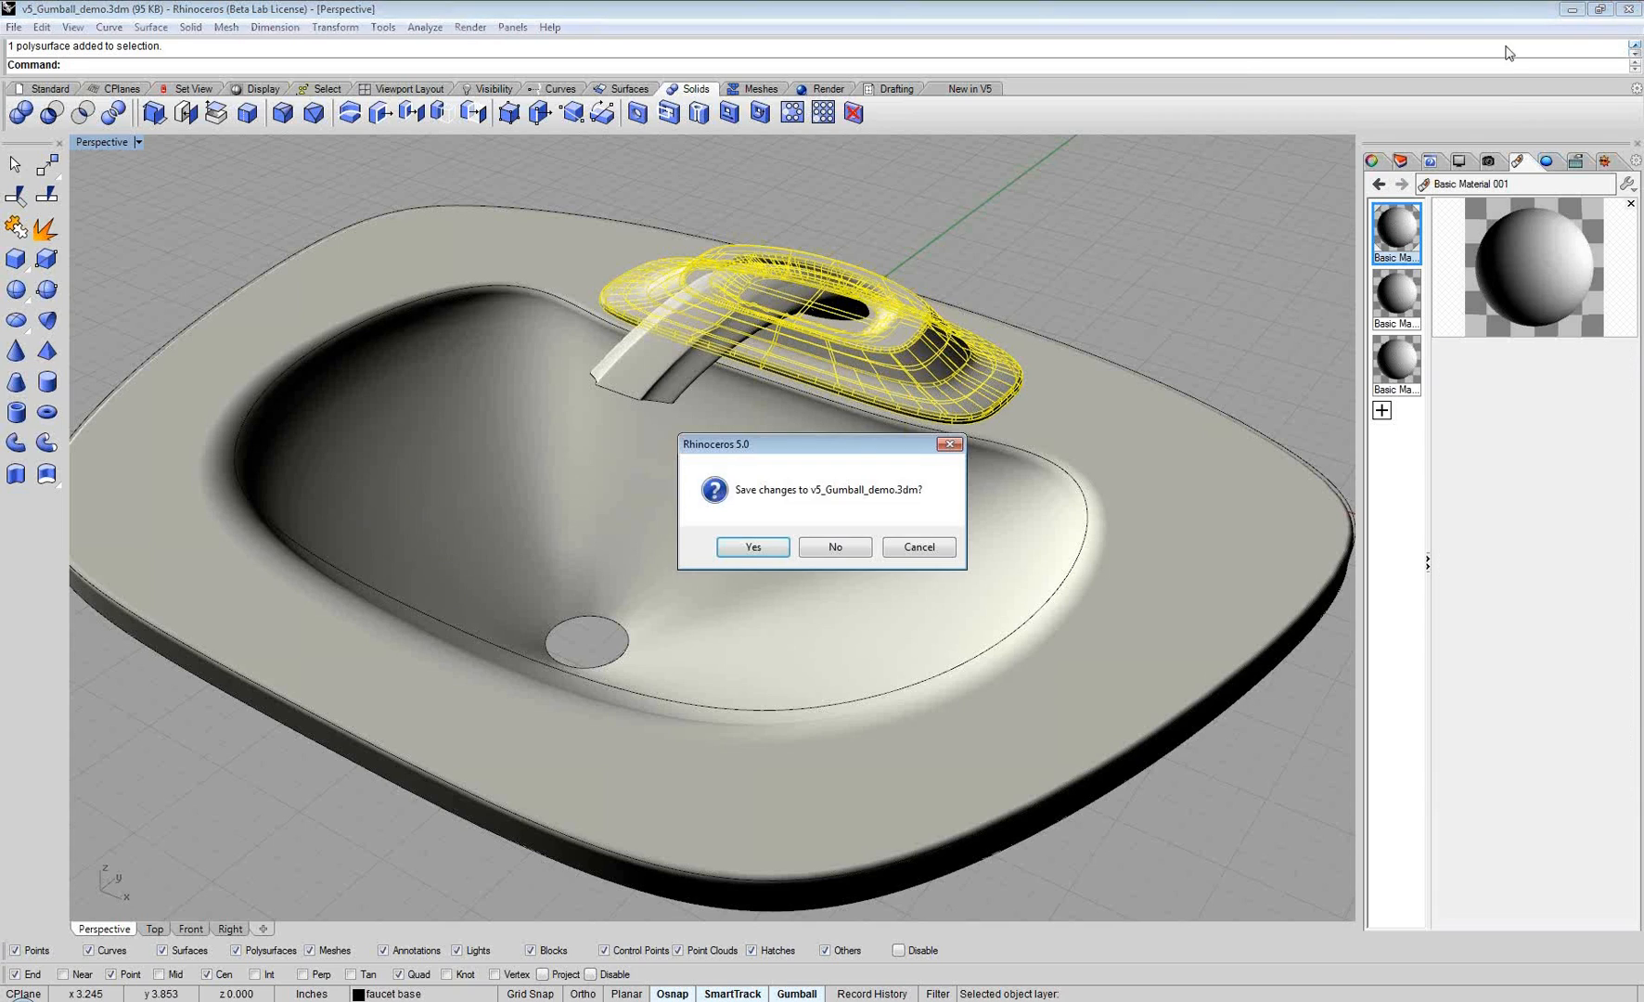
left_click(839, 547)
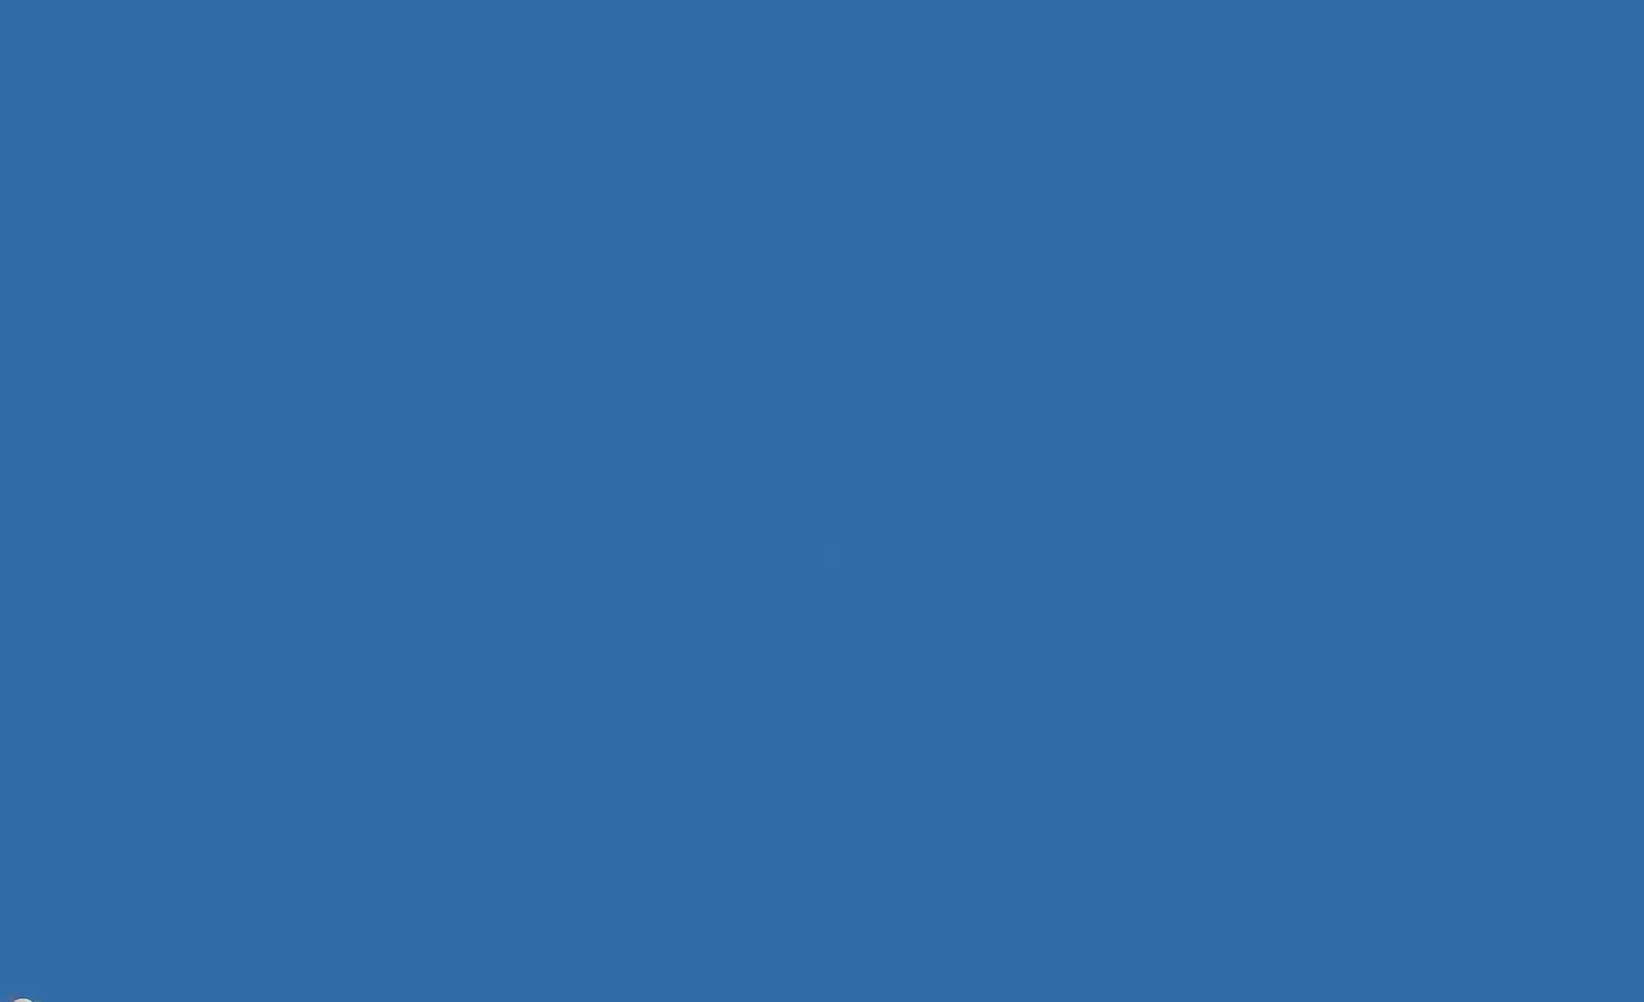
left_click(18, 992)
left_click(103, 224)
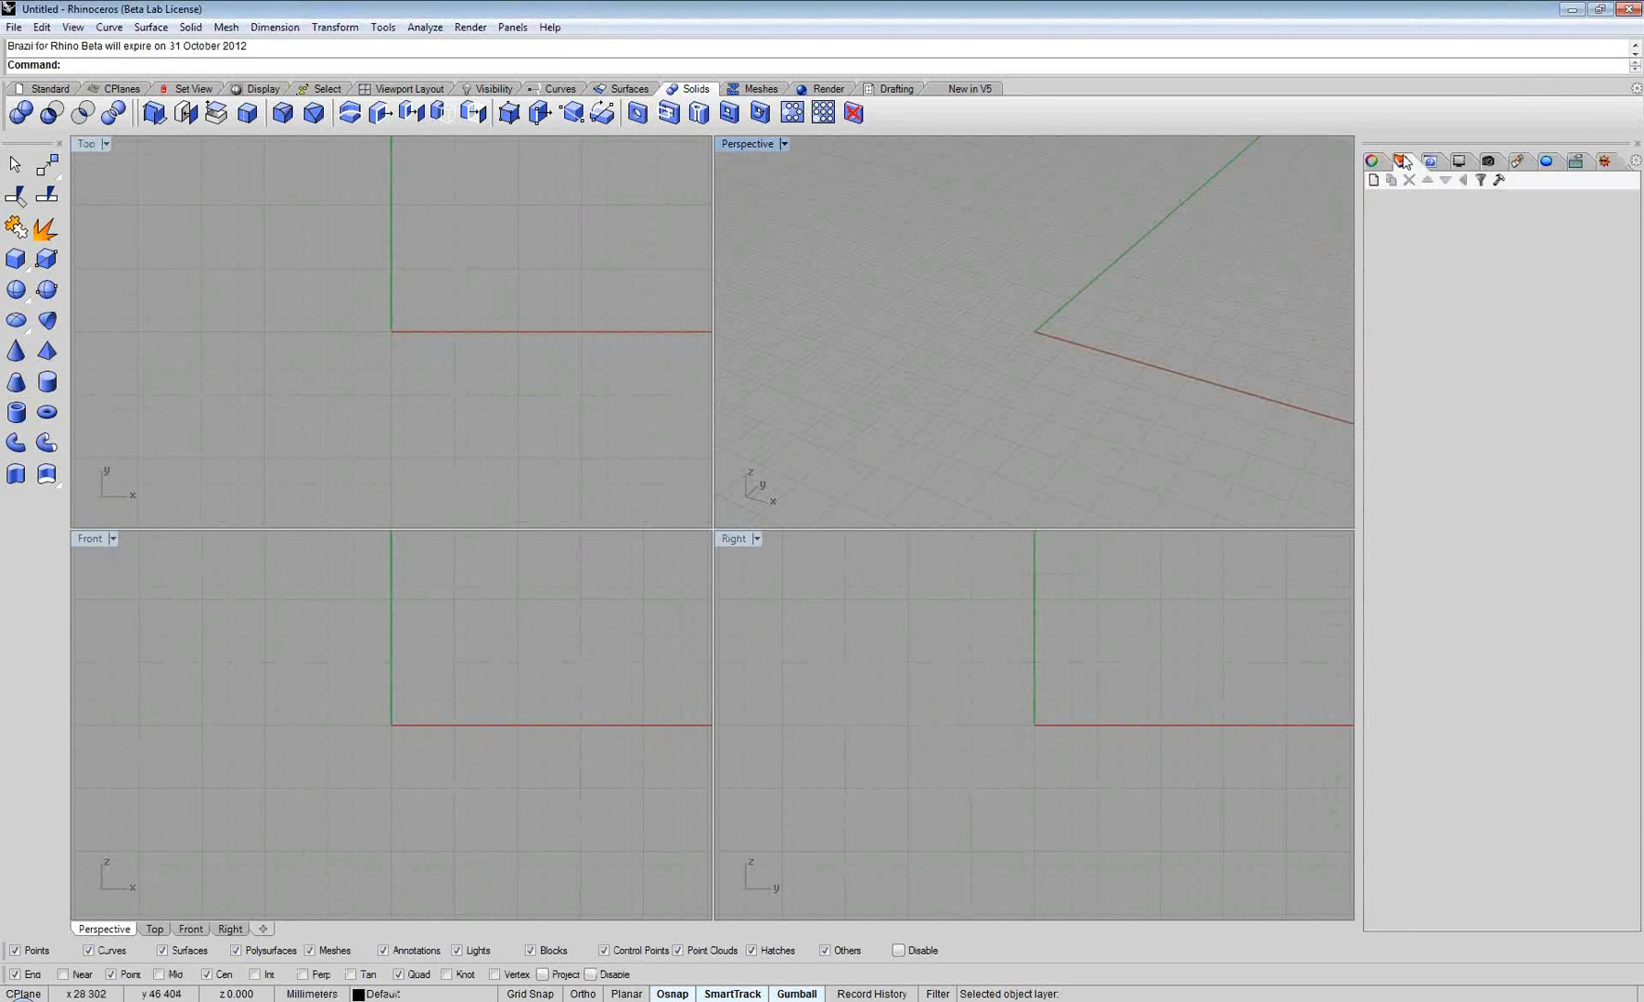
mouse_move(1222, 266)
right_mouse_down()
mouse_move(1195, 216)
mouse_move(1196, 271)
right_mouse_up()
scroll(1173, 361, "up", 4)
right_click_drag(1172, 361, 1119, 341)
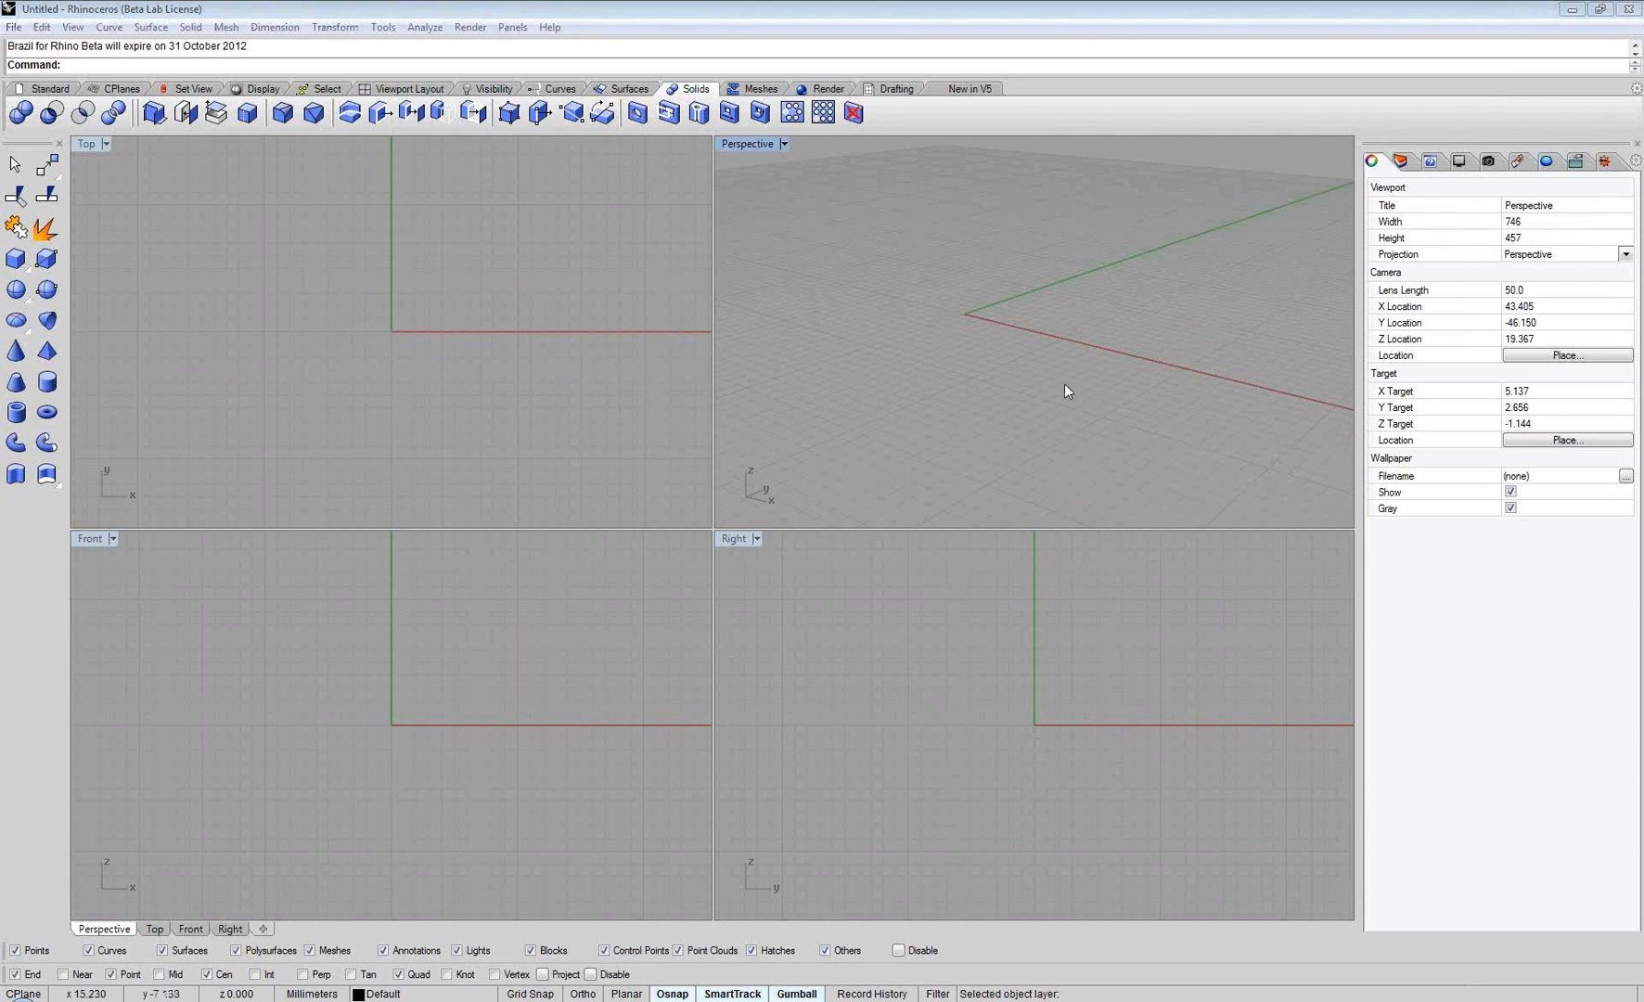
right_click_drag(994, 334, 983, 334)
right_click_drag(811, 331, 1021, 338)
scroll(886, 316, "up", 2)
right_click_drag(886, 317, 916, 288)
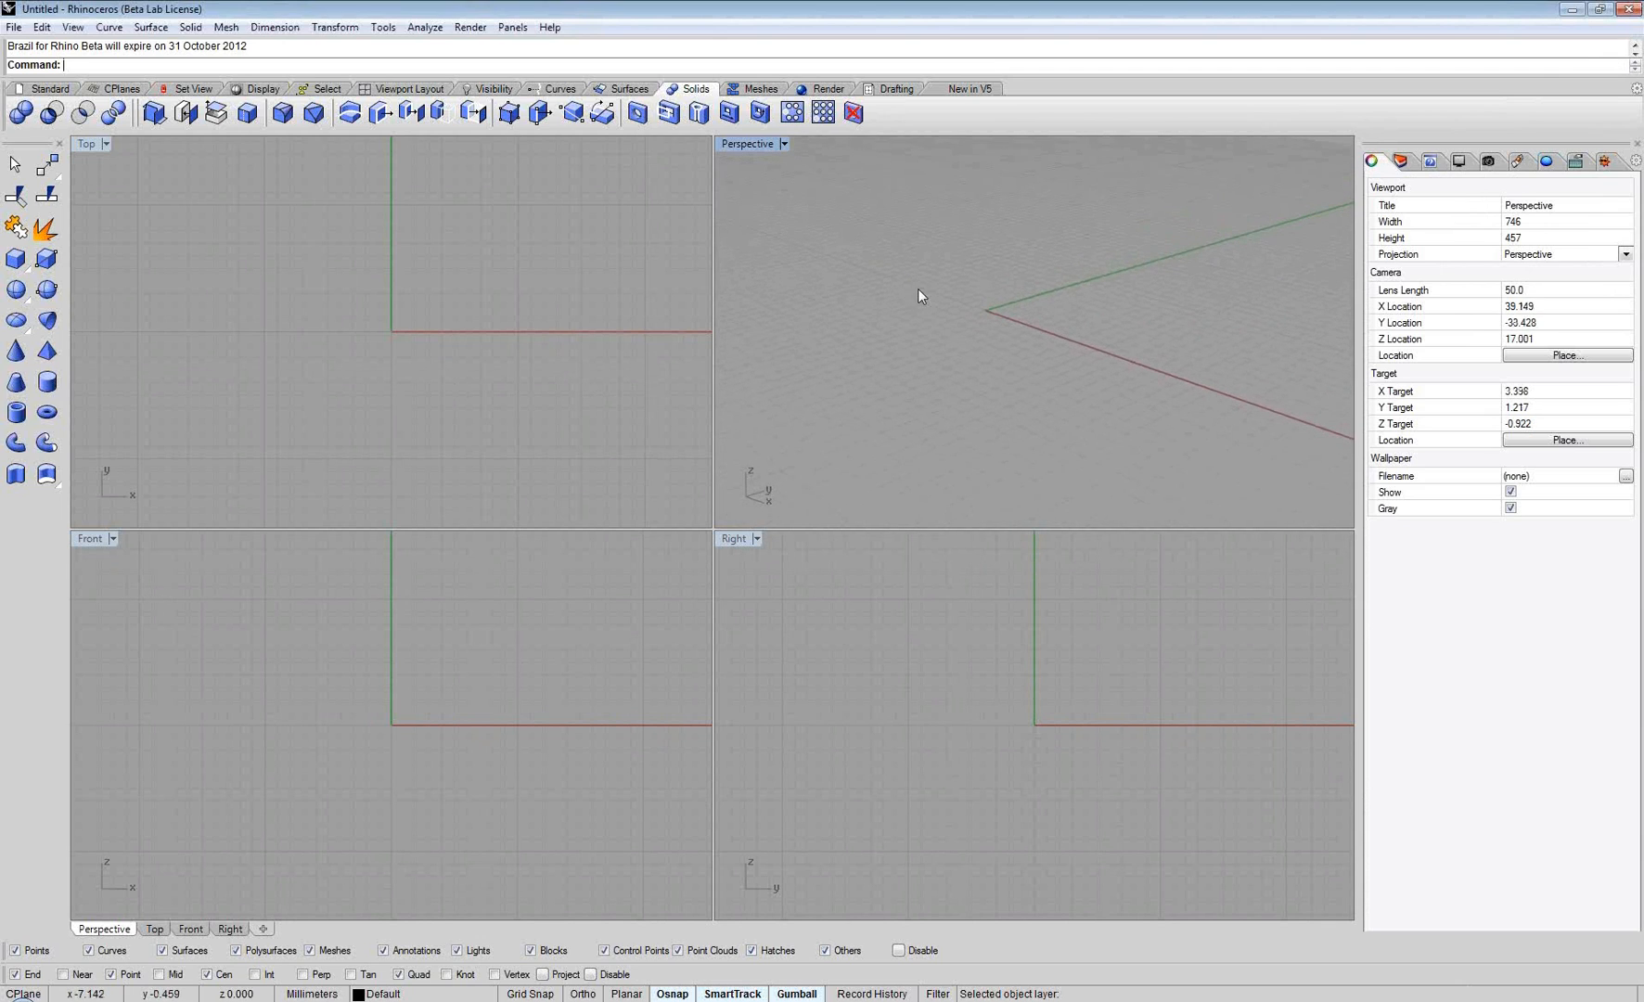
Step: Open the recent file v5_Gumball_demo_2.3dm
left_click(47, 89)
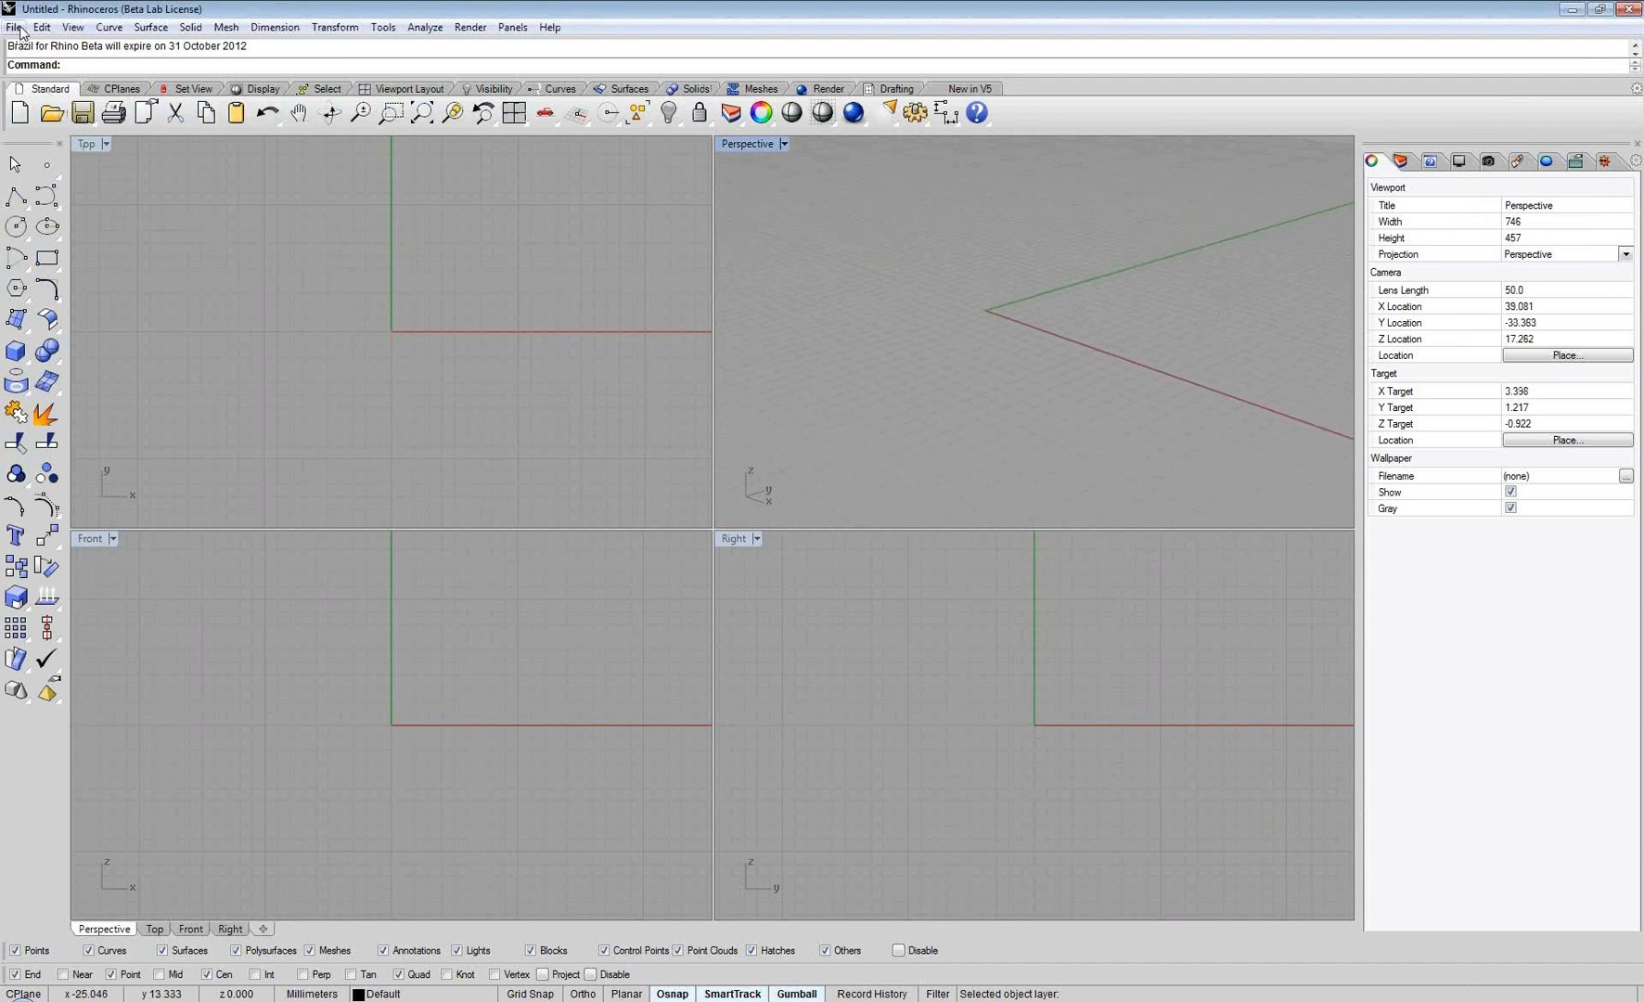
left_click(19, 28)
mouse_move(42, 27)
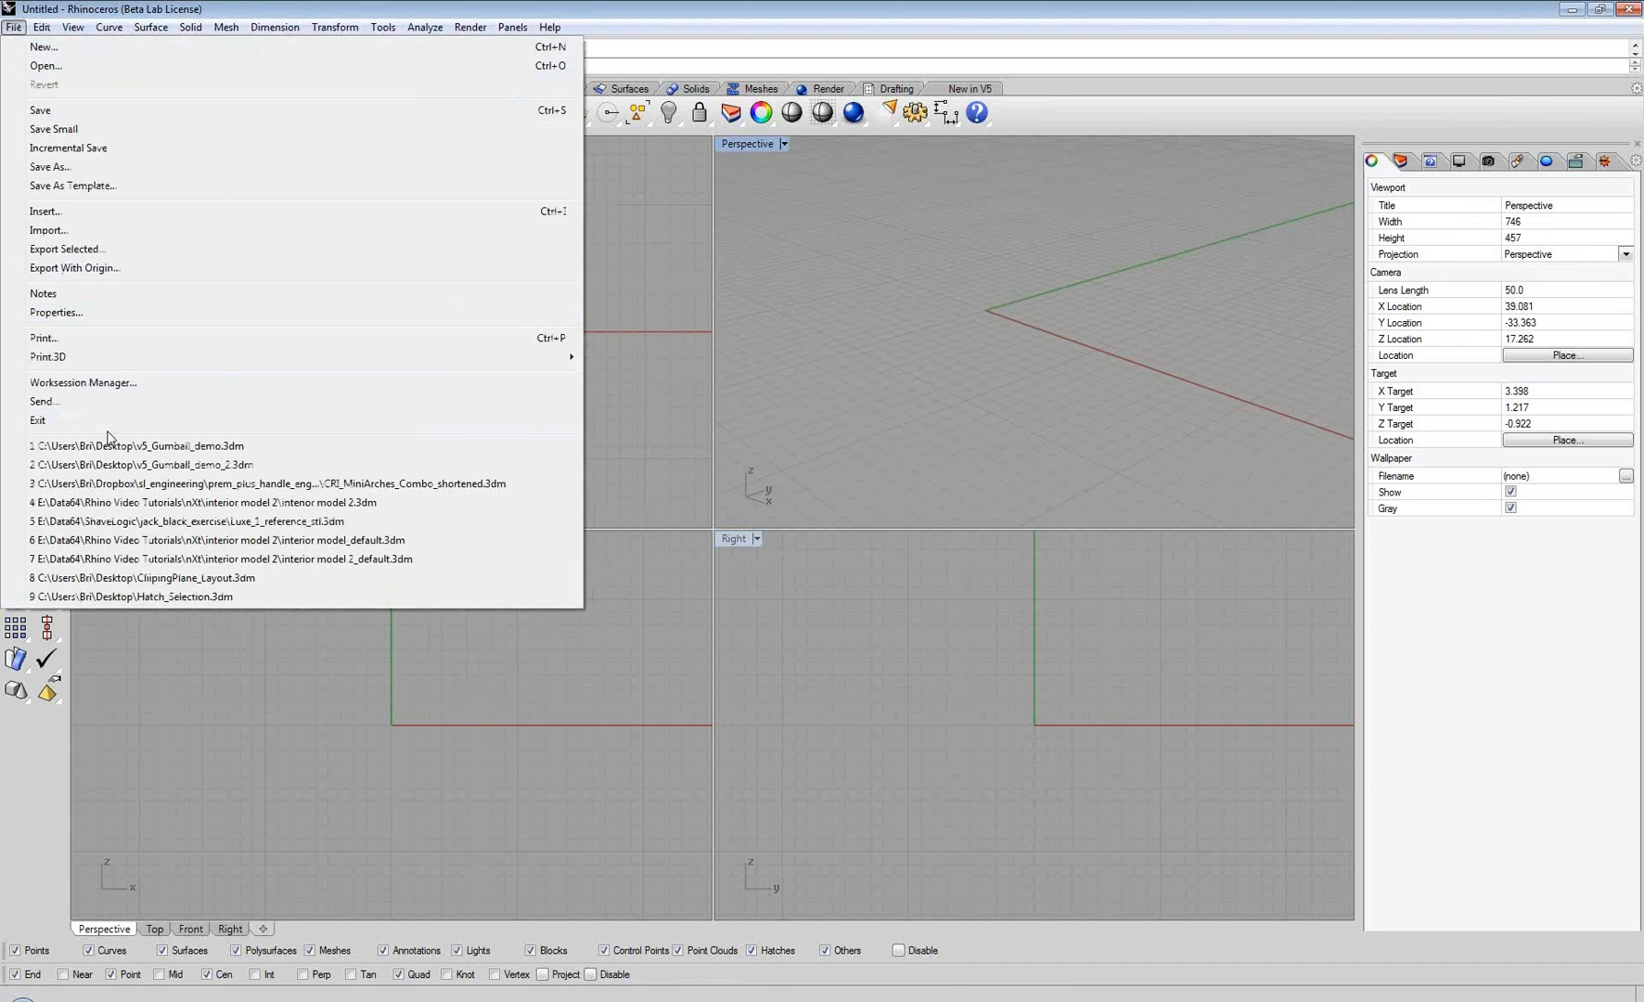
left_click(110, 464)
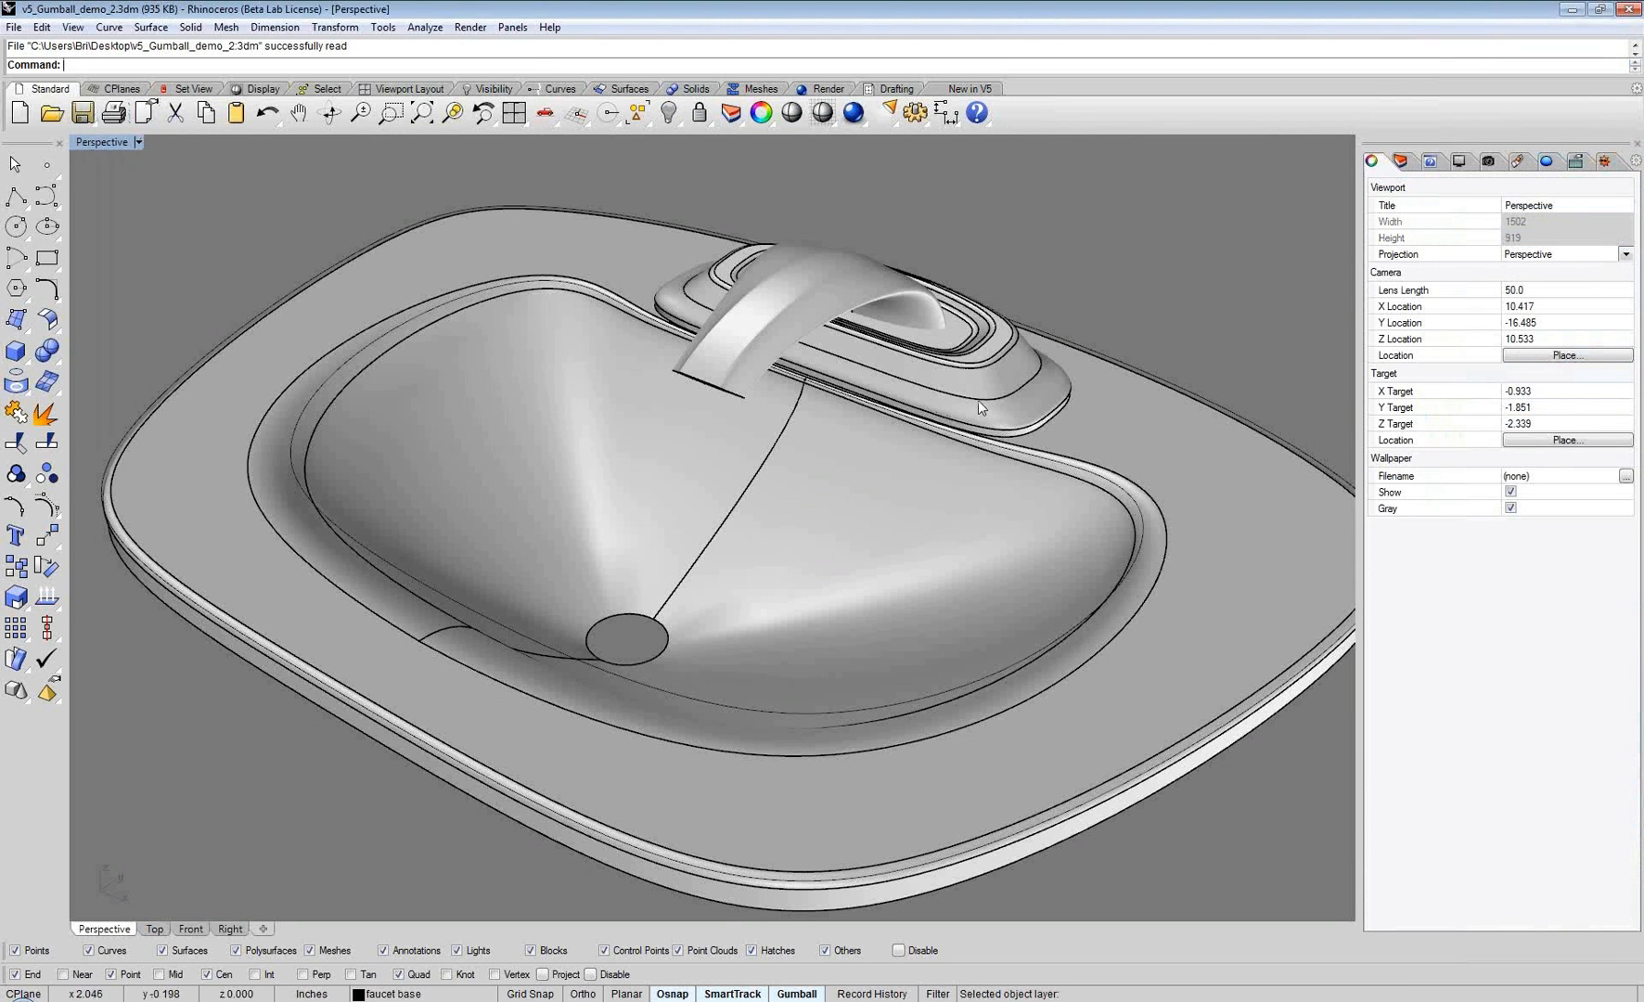
Step: Select the faucet base, invert the selection and hide everything except the base
right_click_drag(979, 400, 926, 241)
left_click(979, 362)
type("invert")
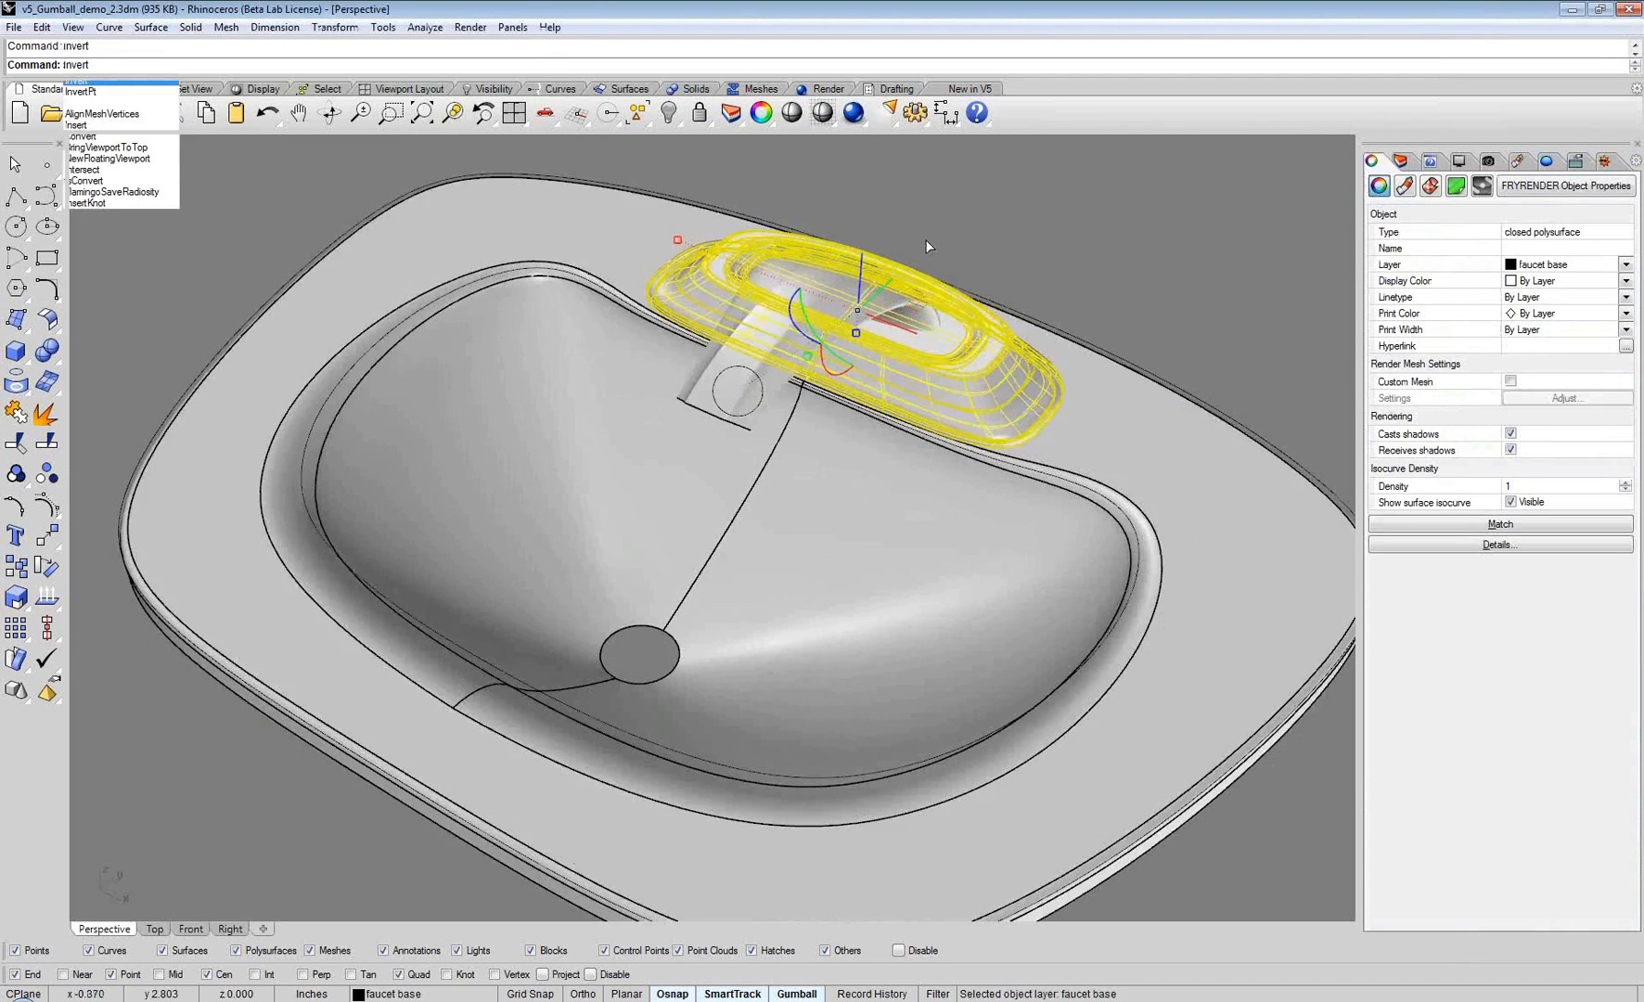
key("Return")
key("Return")
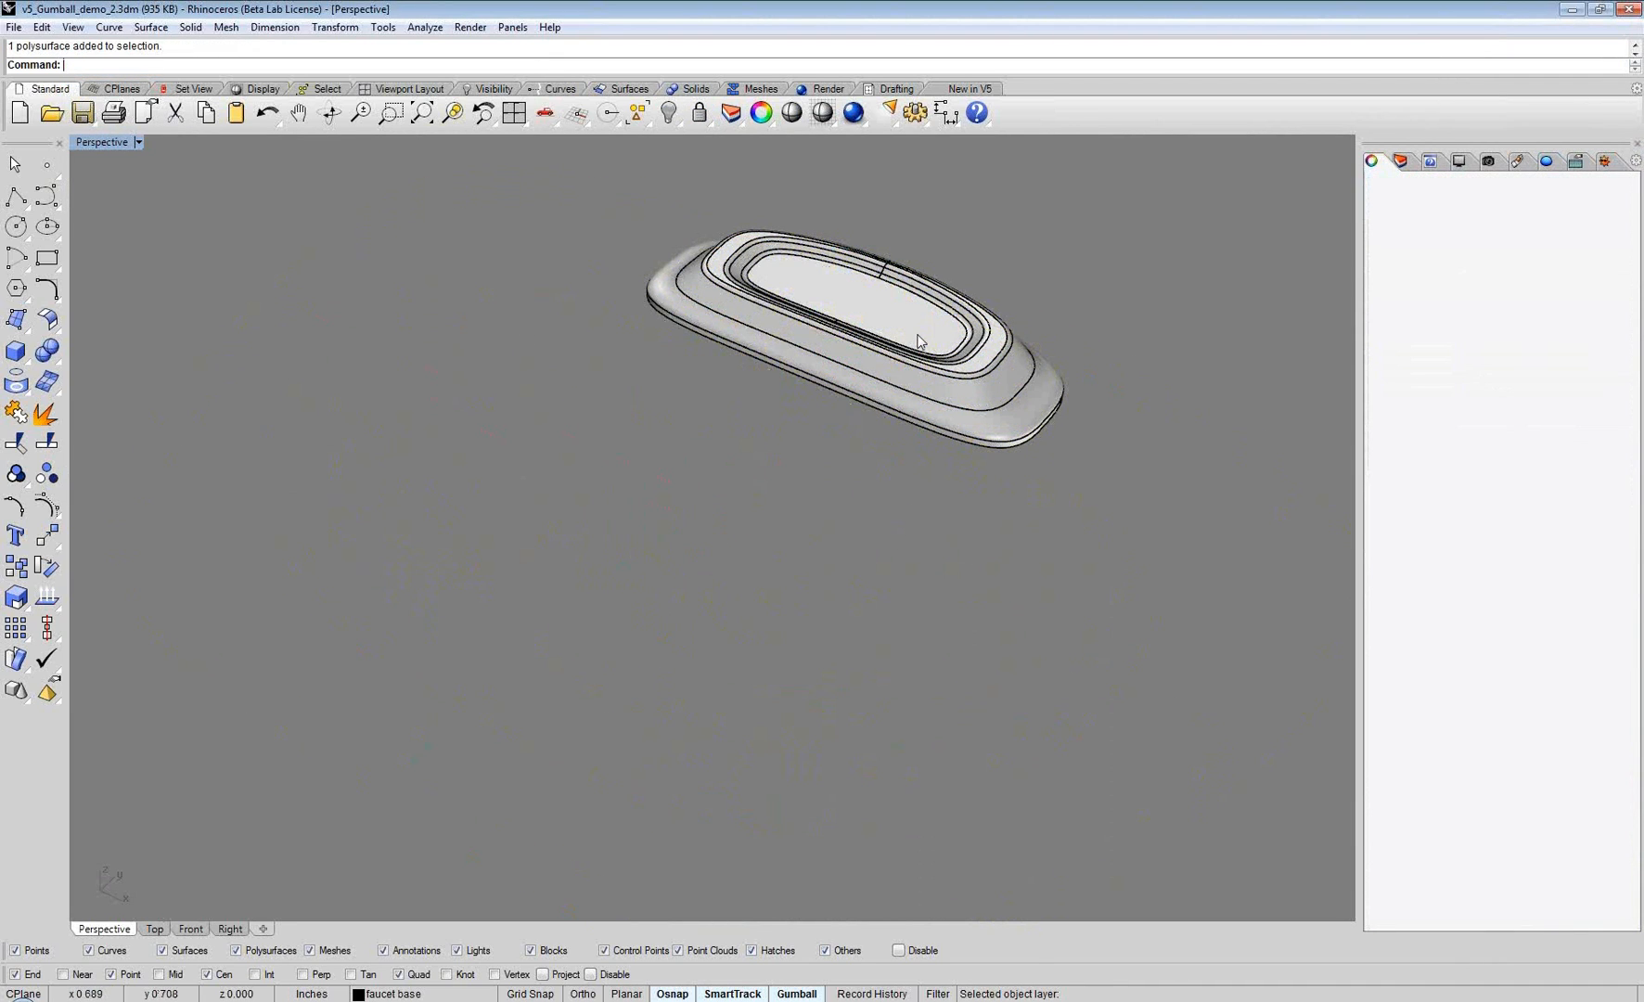
Step: Select the faucet base and zoom the Perspective viewport to it
left_click(1030, 348)
type("ZS")
key("Return")
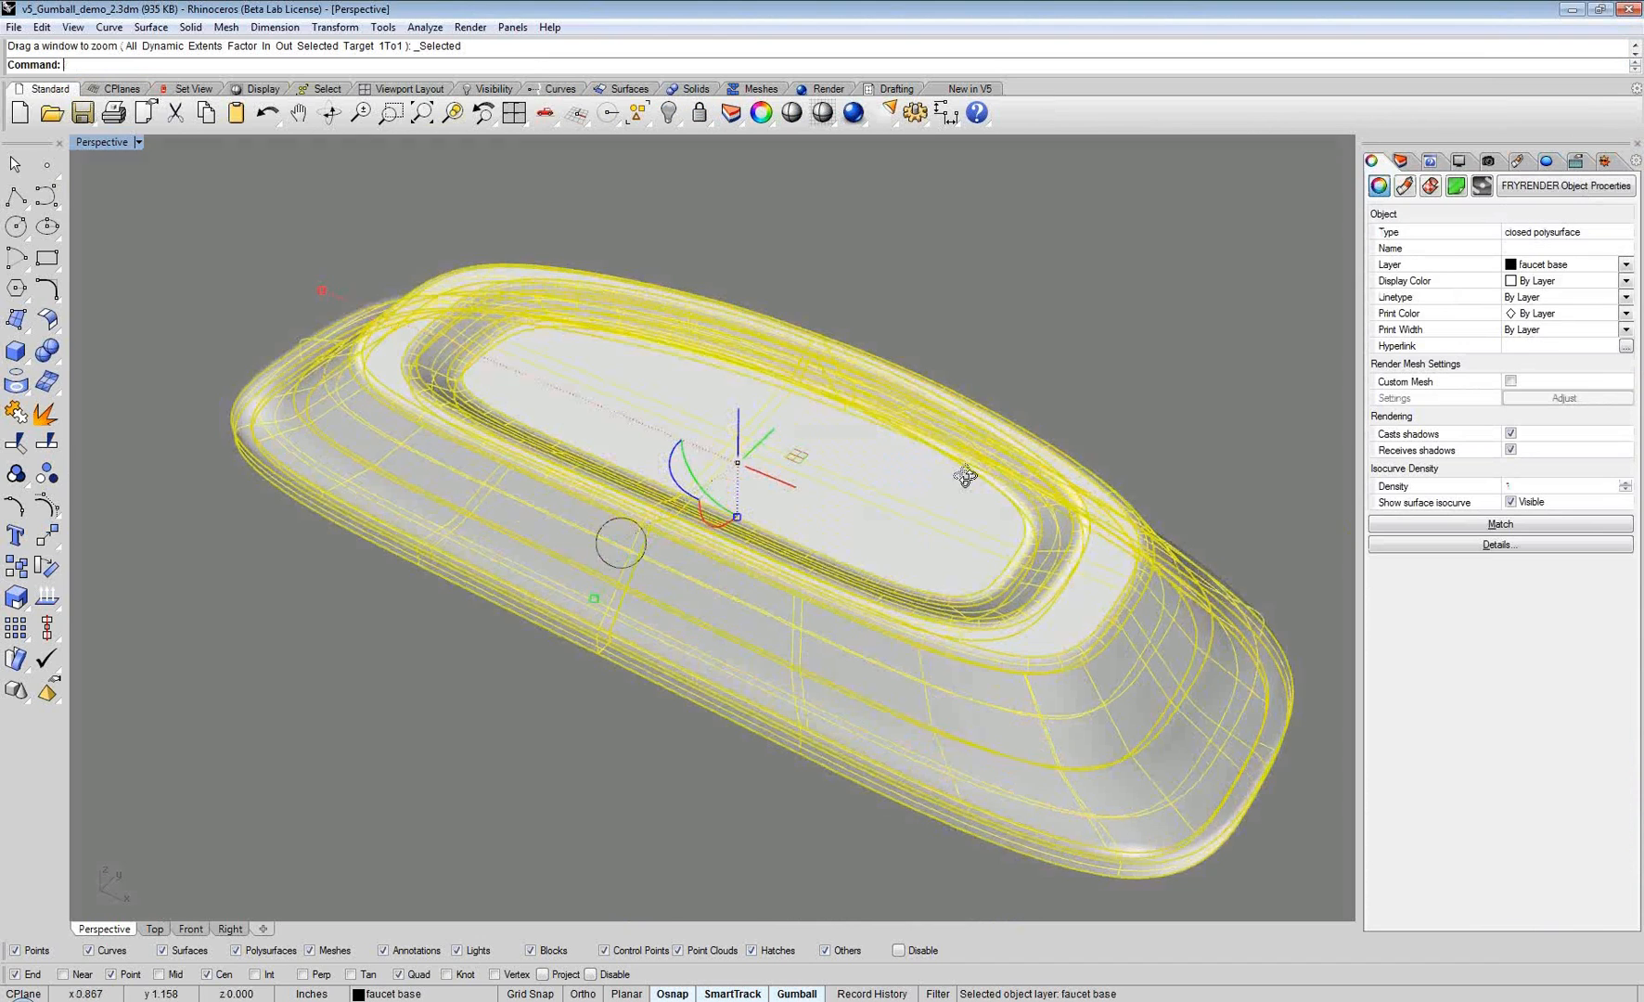
right_click_drag(965, 475, 1000, 390)
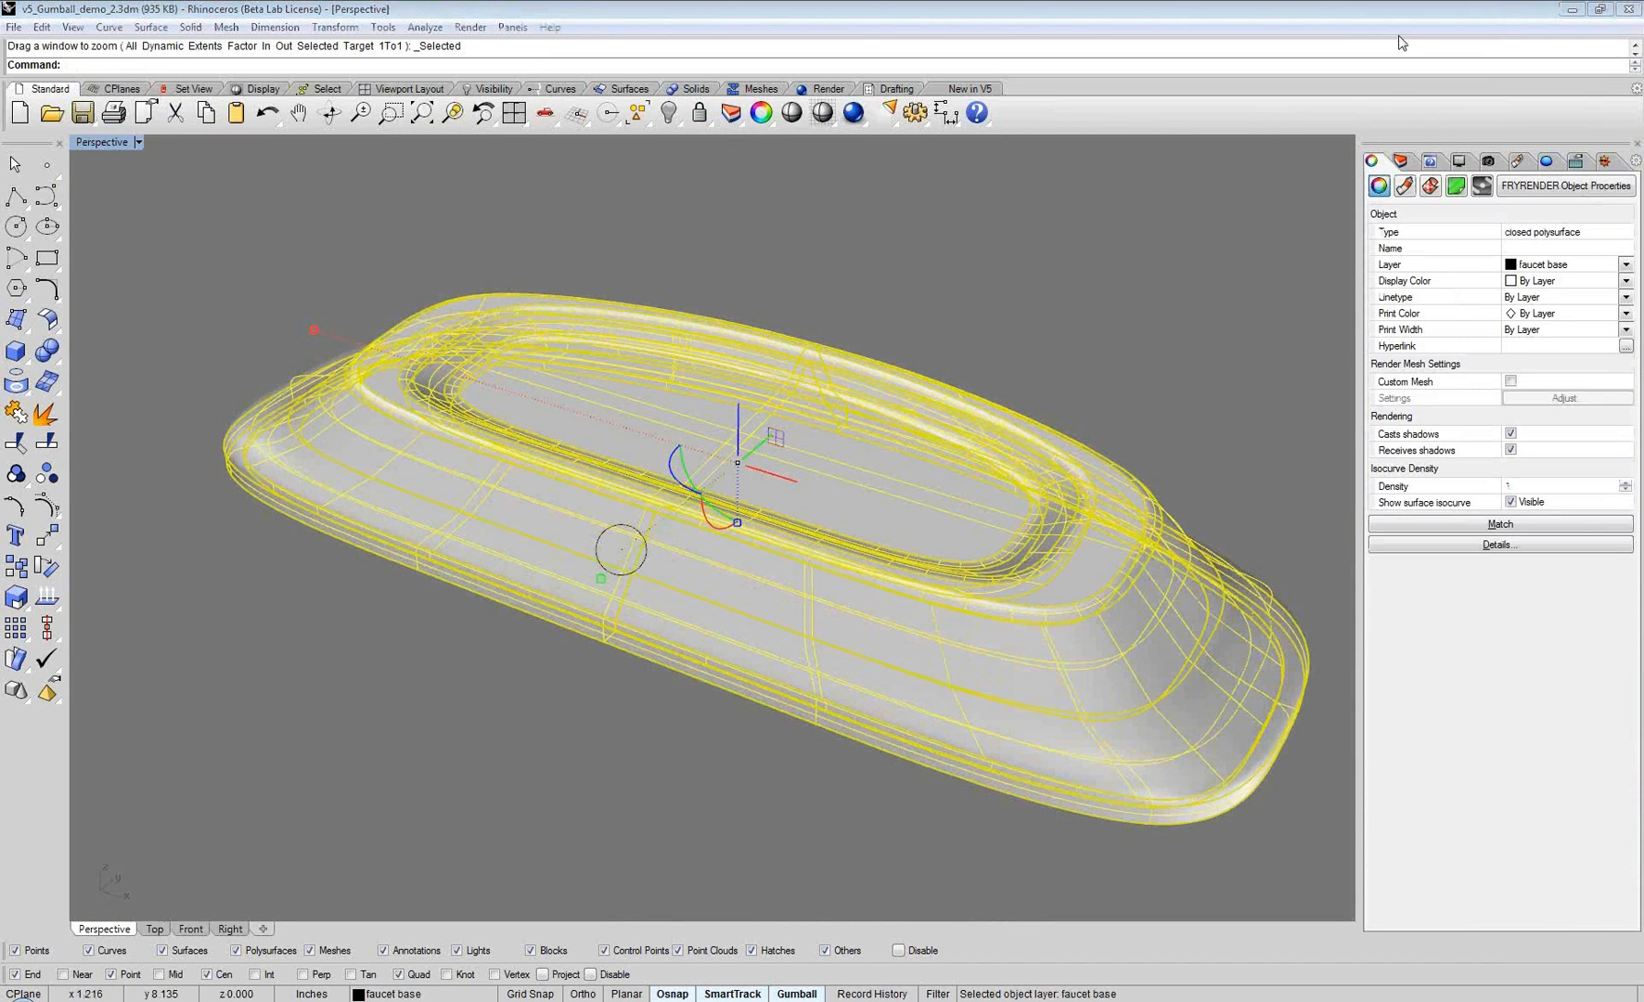
Step: Open the ground plane settings and turn the ground plane off
left_click(1575, 168)
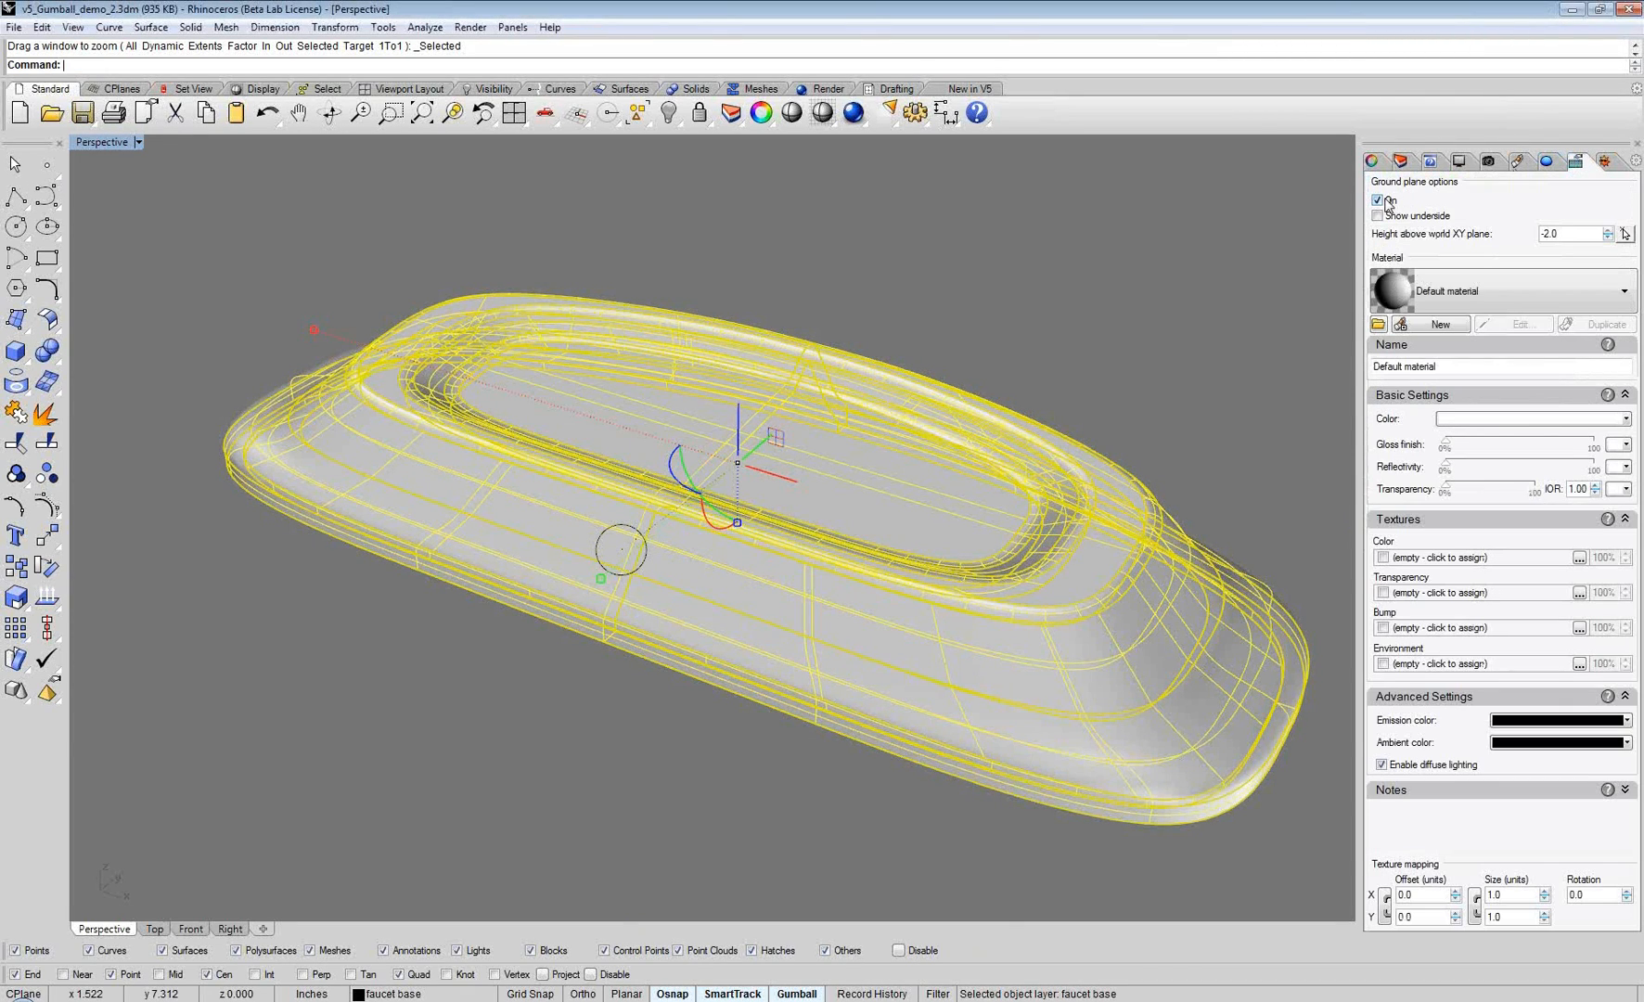
left_click(1387, 200)
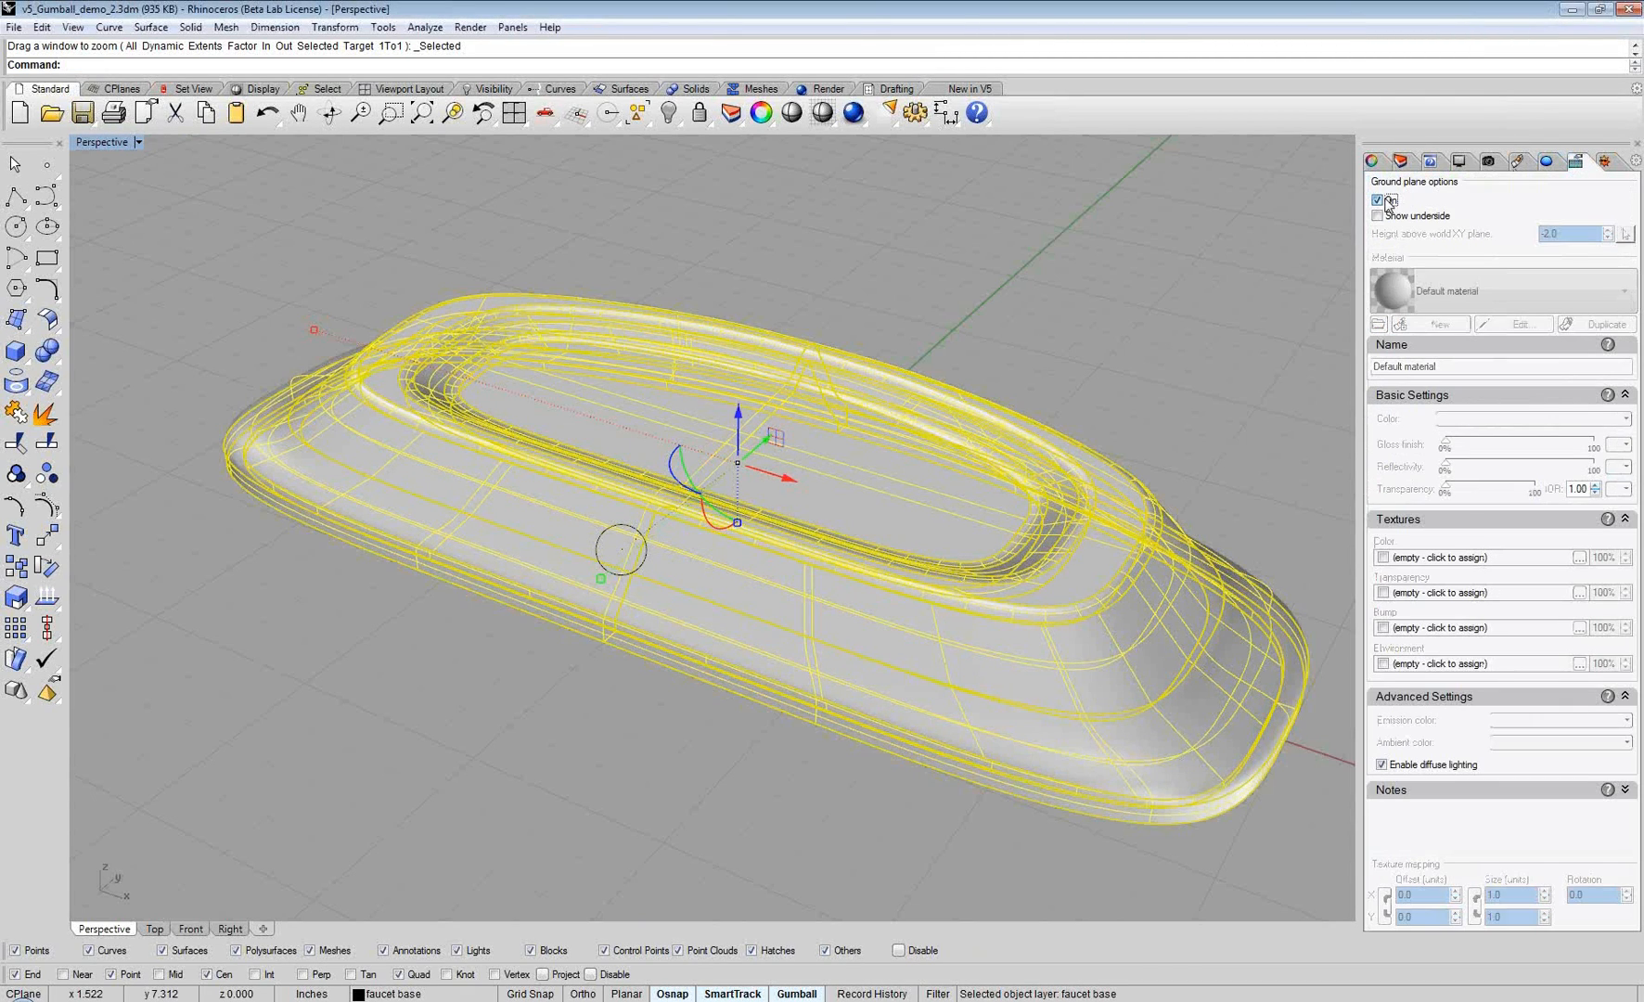
left_click(1378, 200)
right_click_drag(930, 425, 950, 414)
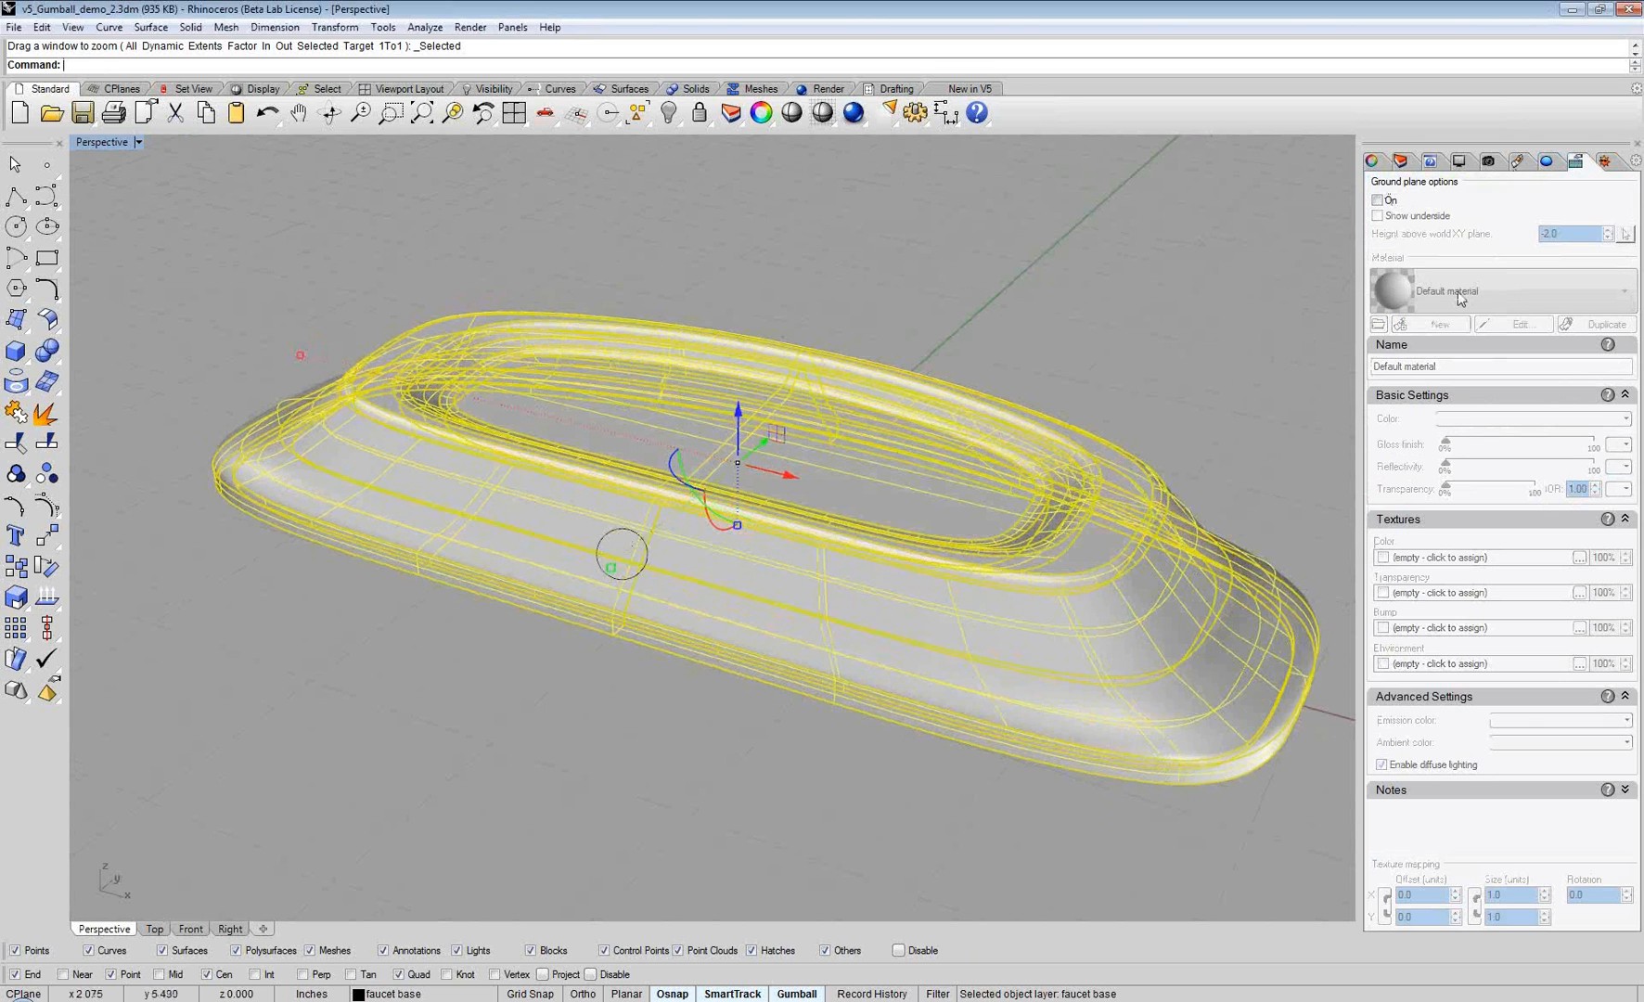
Step: Select the faucet base, show its texture mapping properties and delete its existing custom texture mapping
right_click_drag(1054, 434, 974, 312)
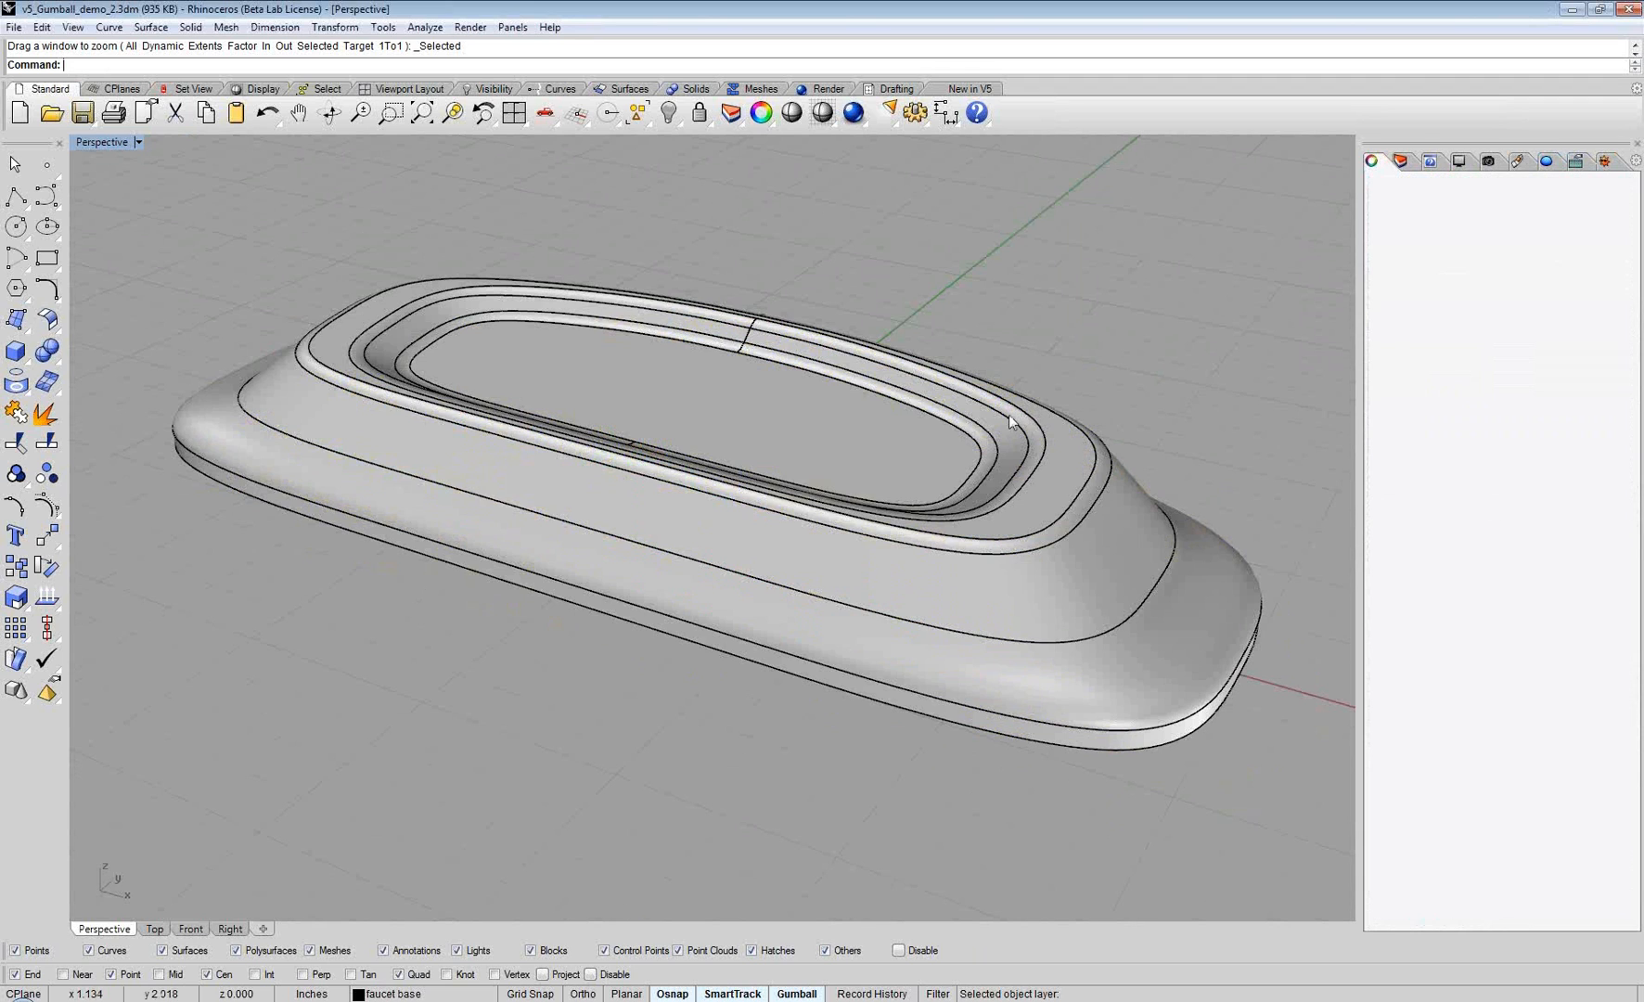
left_click(1009, 415)
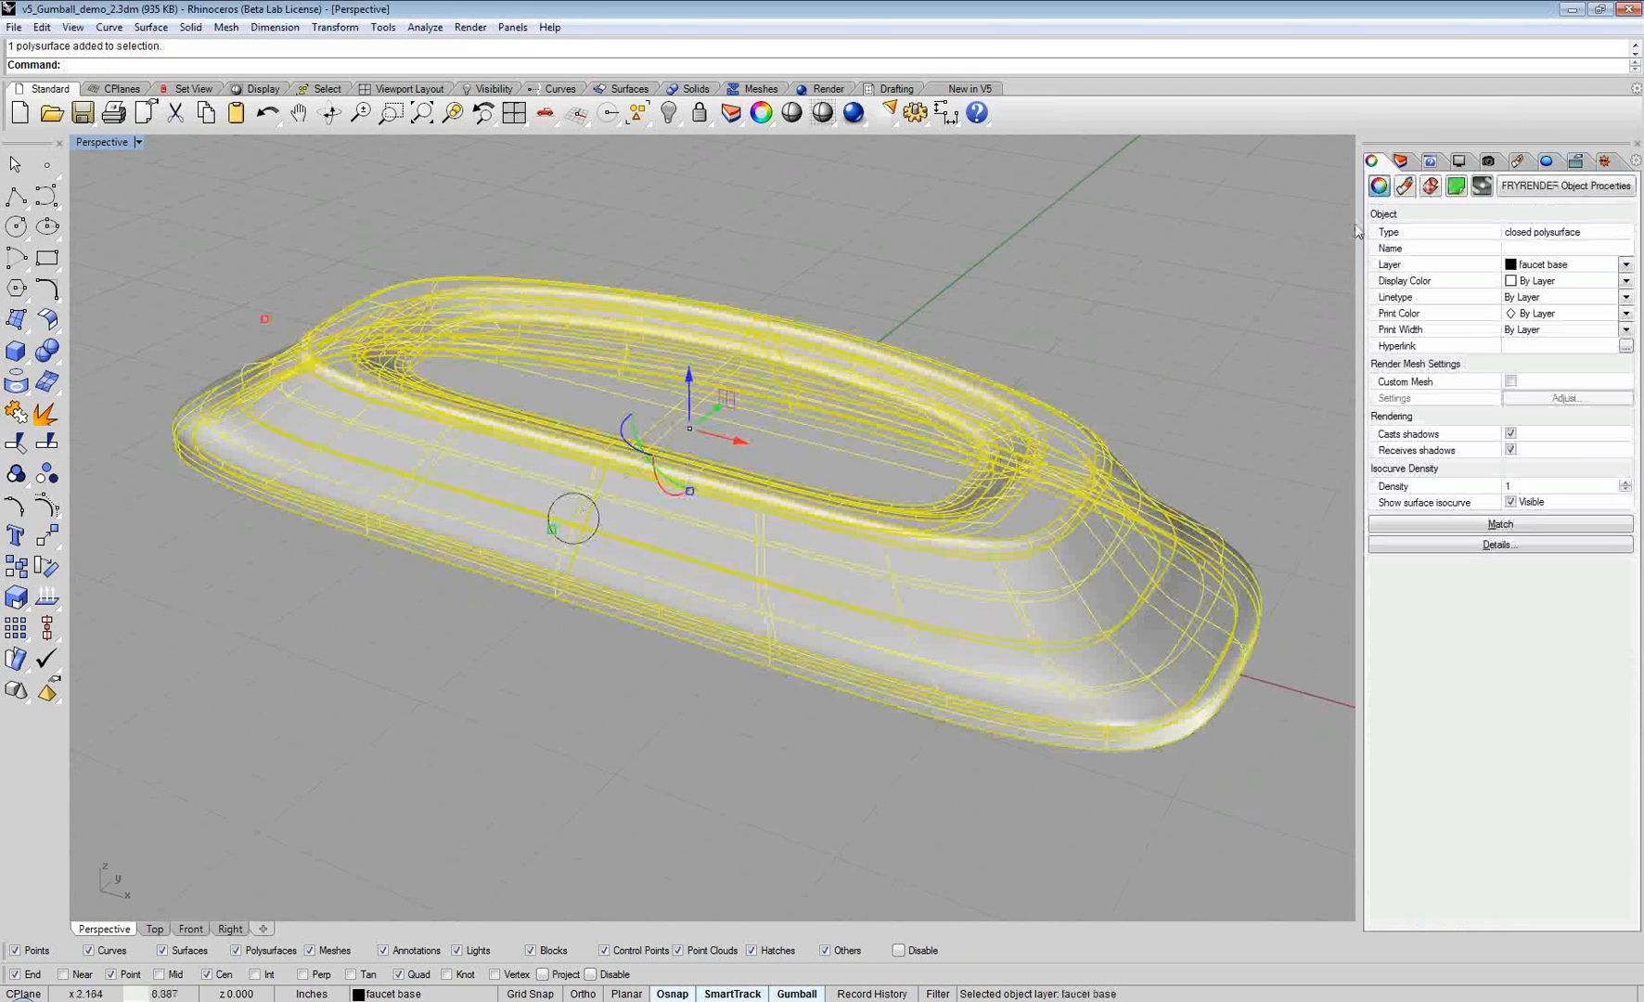
left_click(1432, 190)
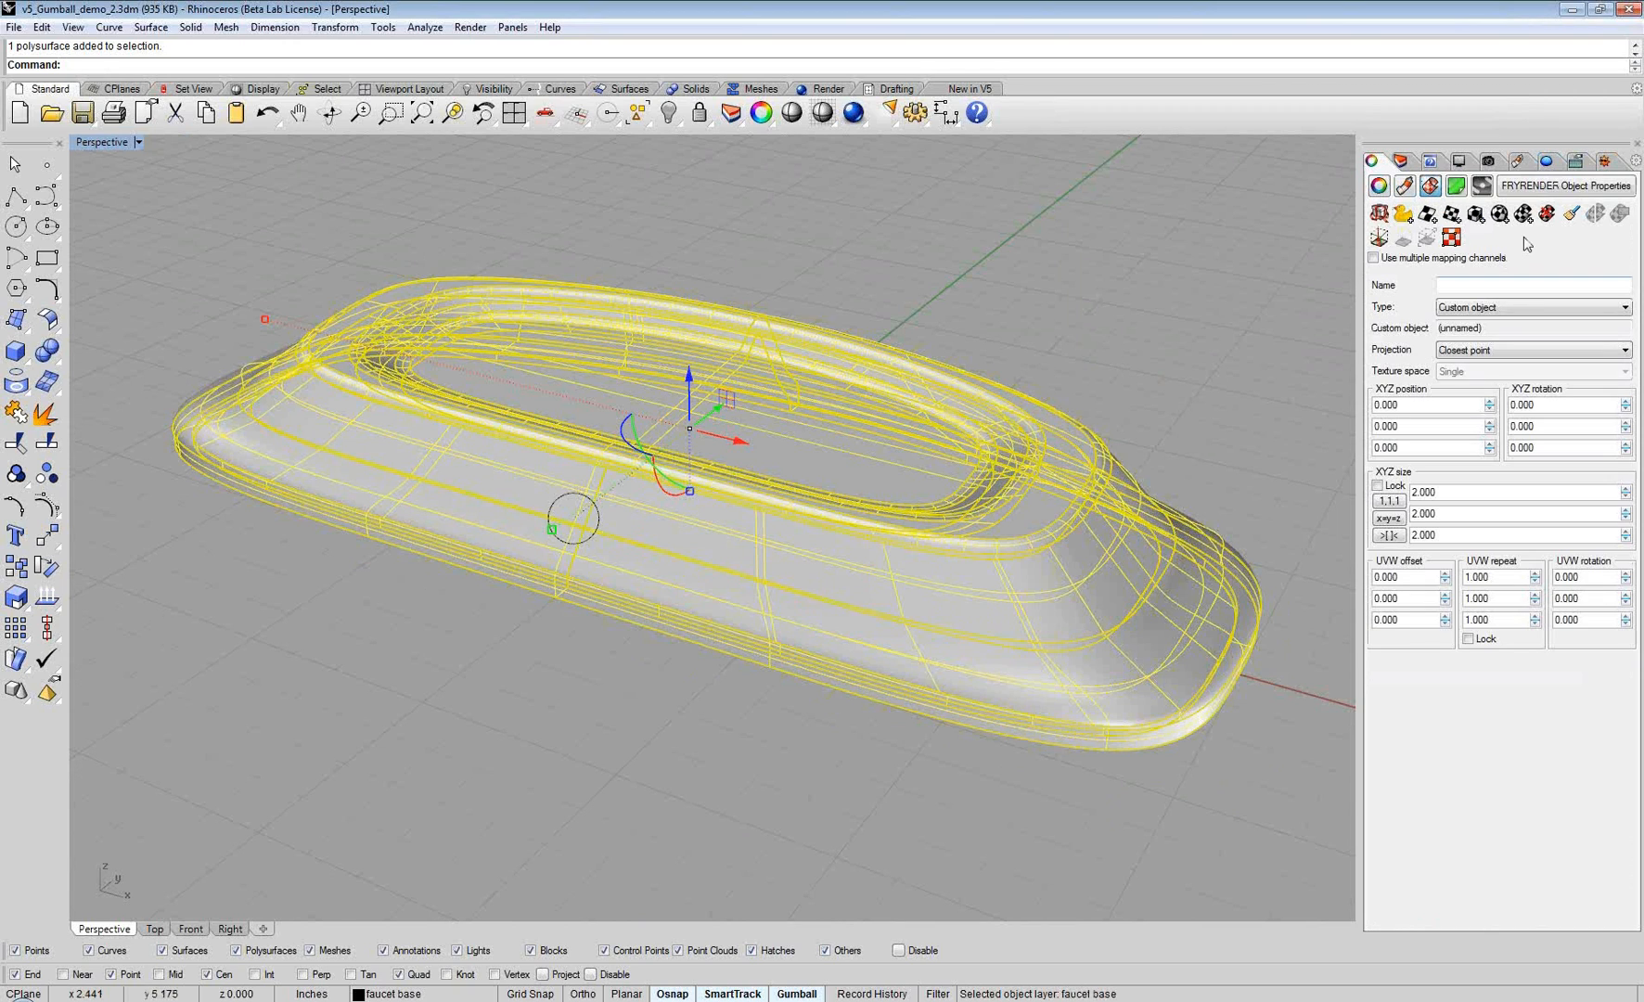
left_click(1545, 214)
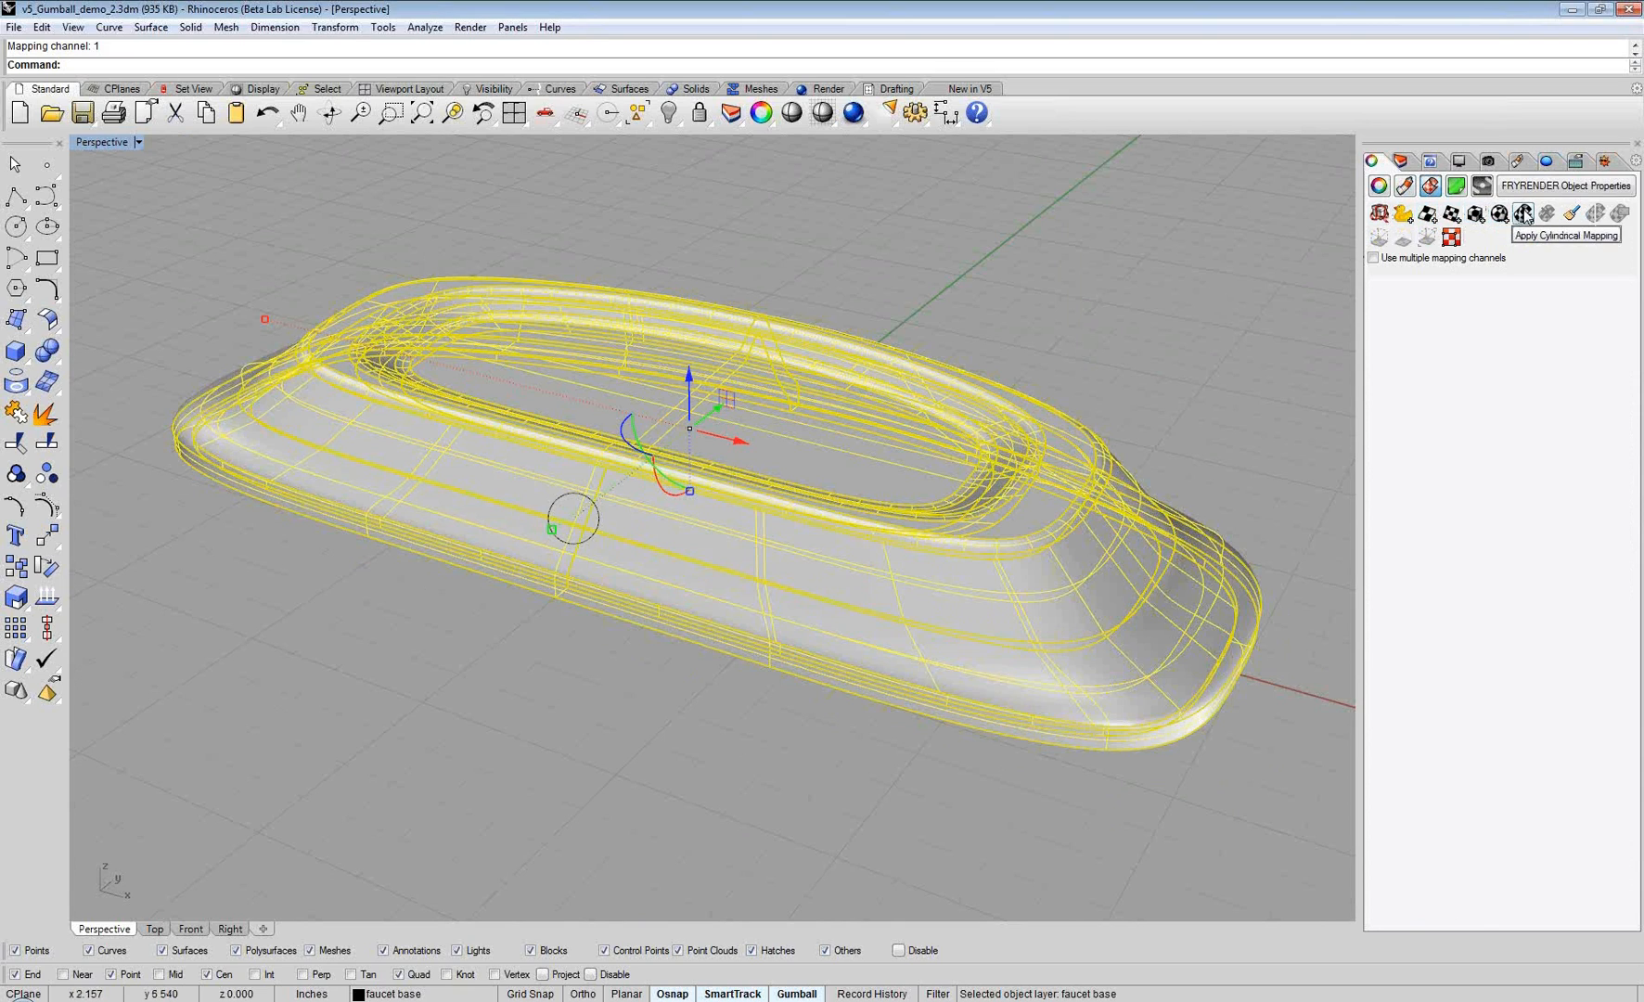
Step: Unwrap the faucet base's texture coordinates using the outer bottom edge loop as the seam
left_click(1380, 215)
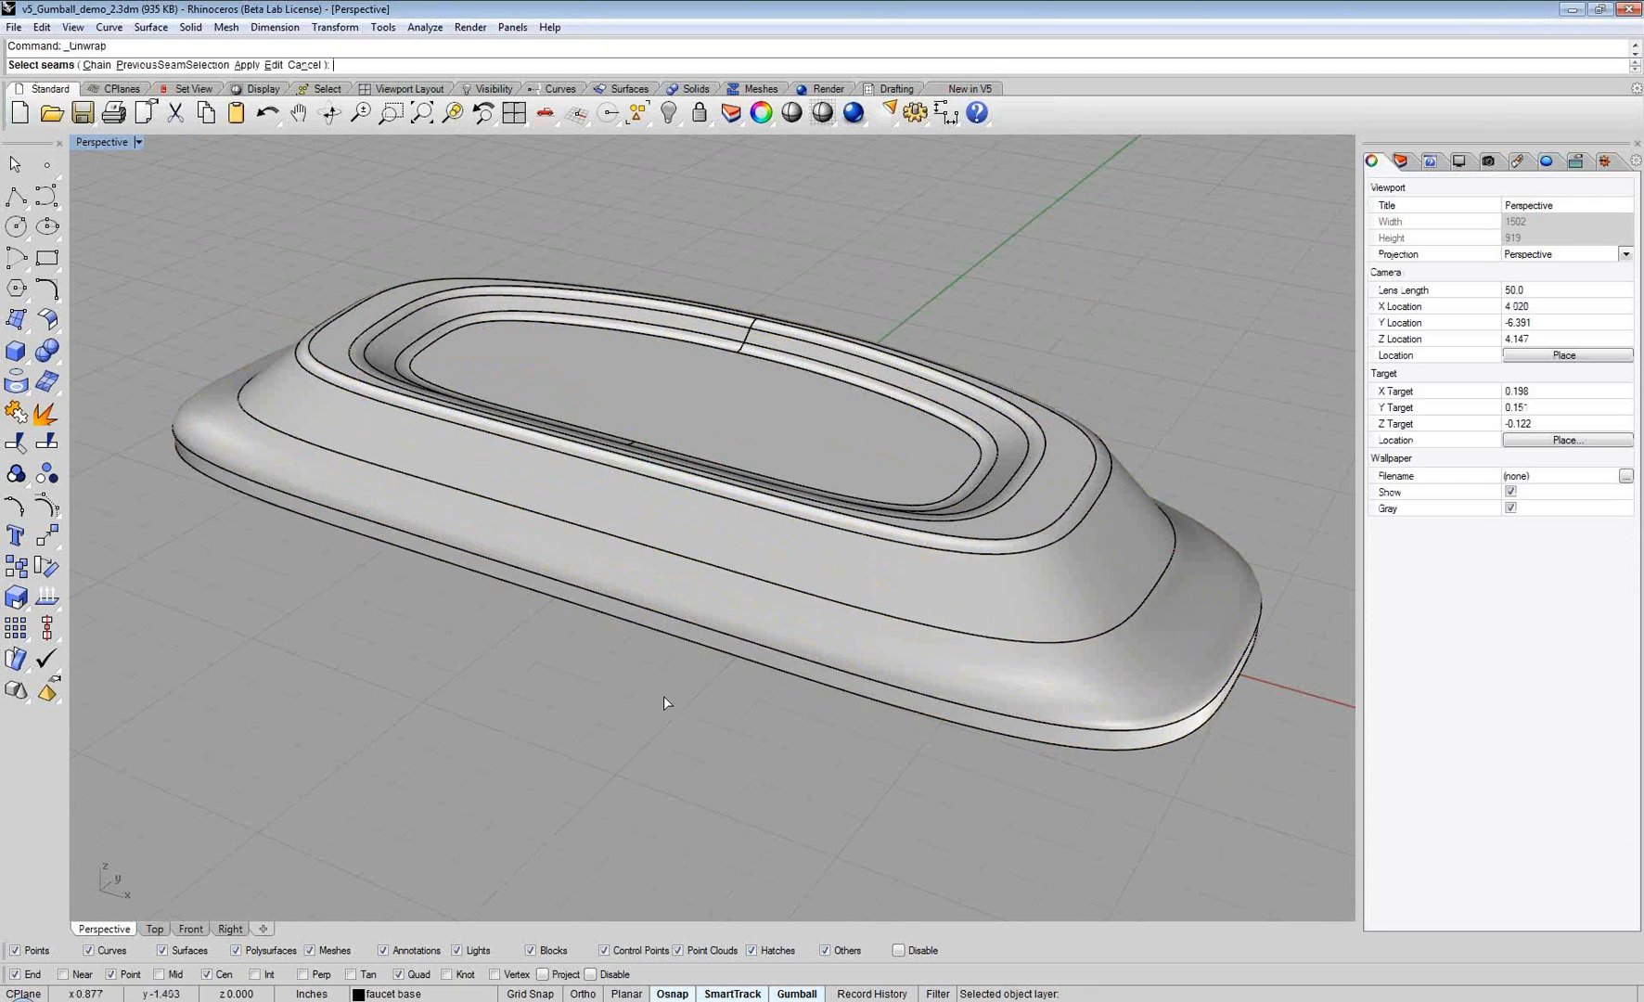
right_click_drag(677, 694, 628, 576)
scroll(655, 428, "up", 2)
scroll(655, 428, "up", 2)
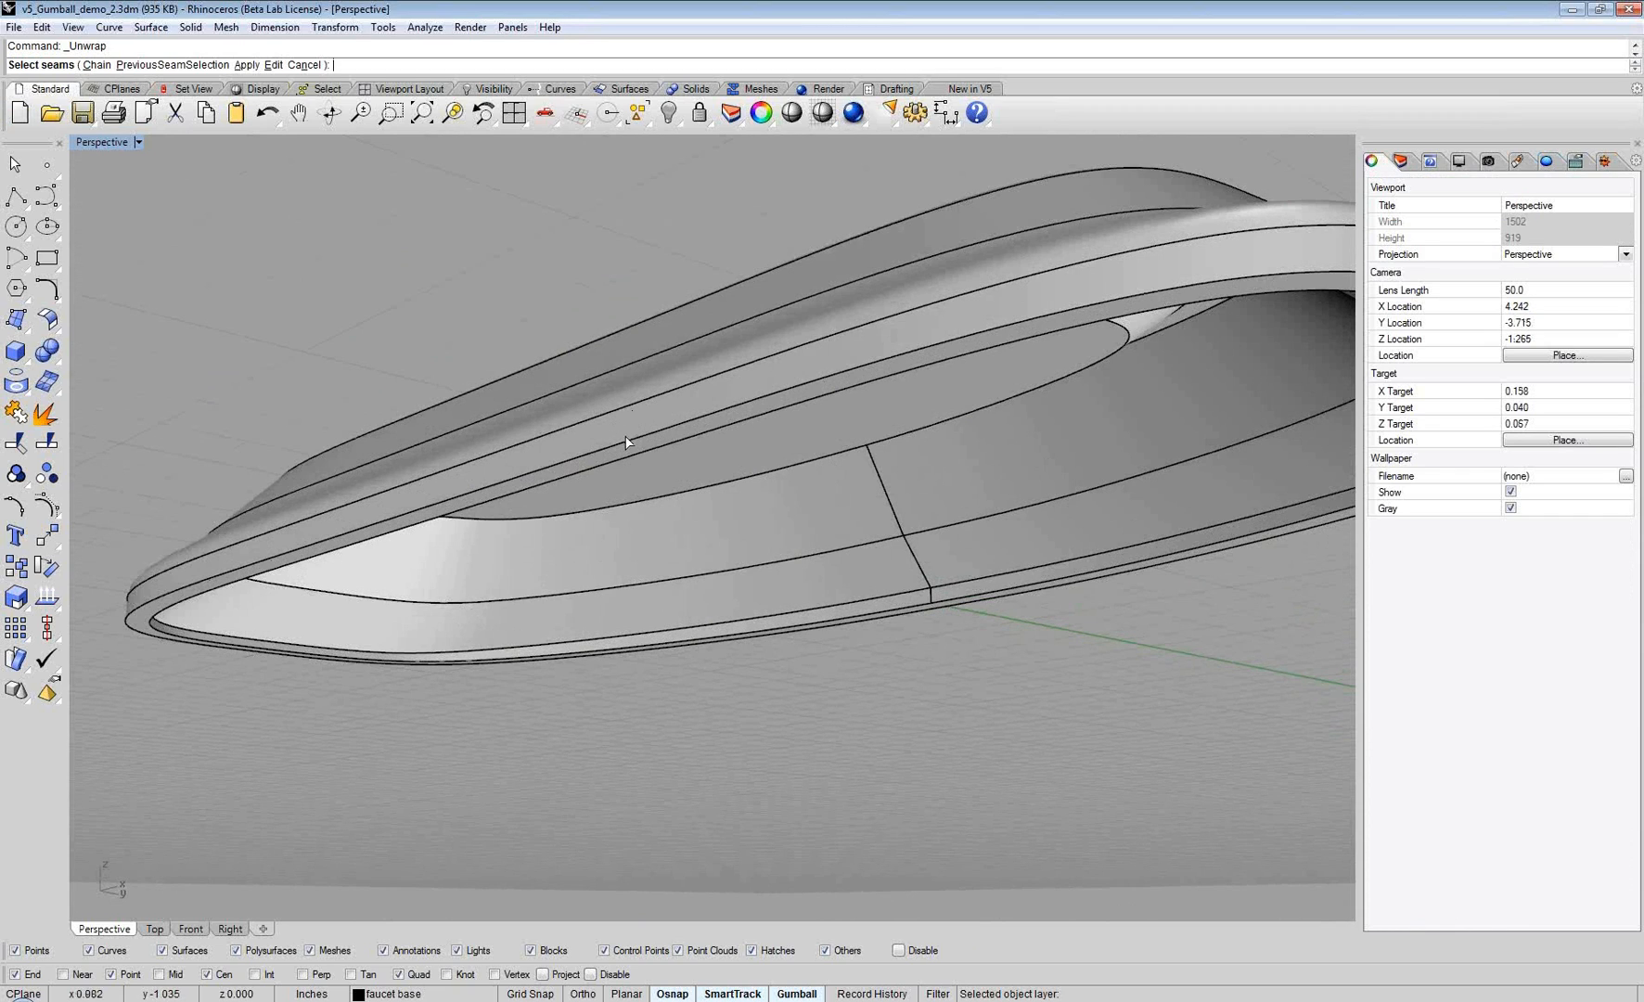
left_click(654, 437)
mouse_move(408, 407)
right_mouse_down()
mouse_move(444, 440)
mouse_move(430, 455)
mouse_move(430, 409)
right_mouse_up()
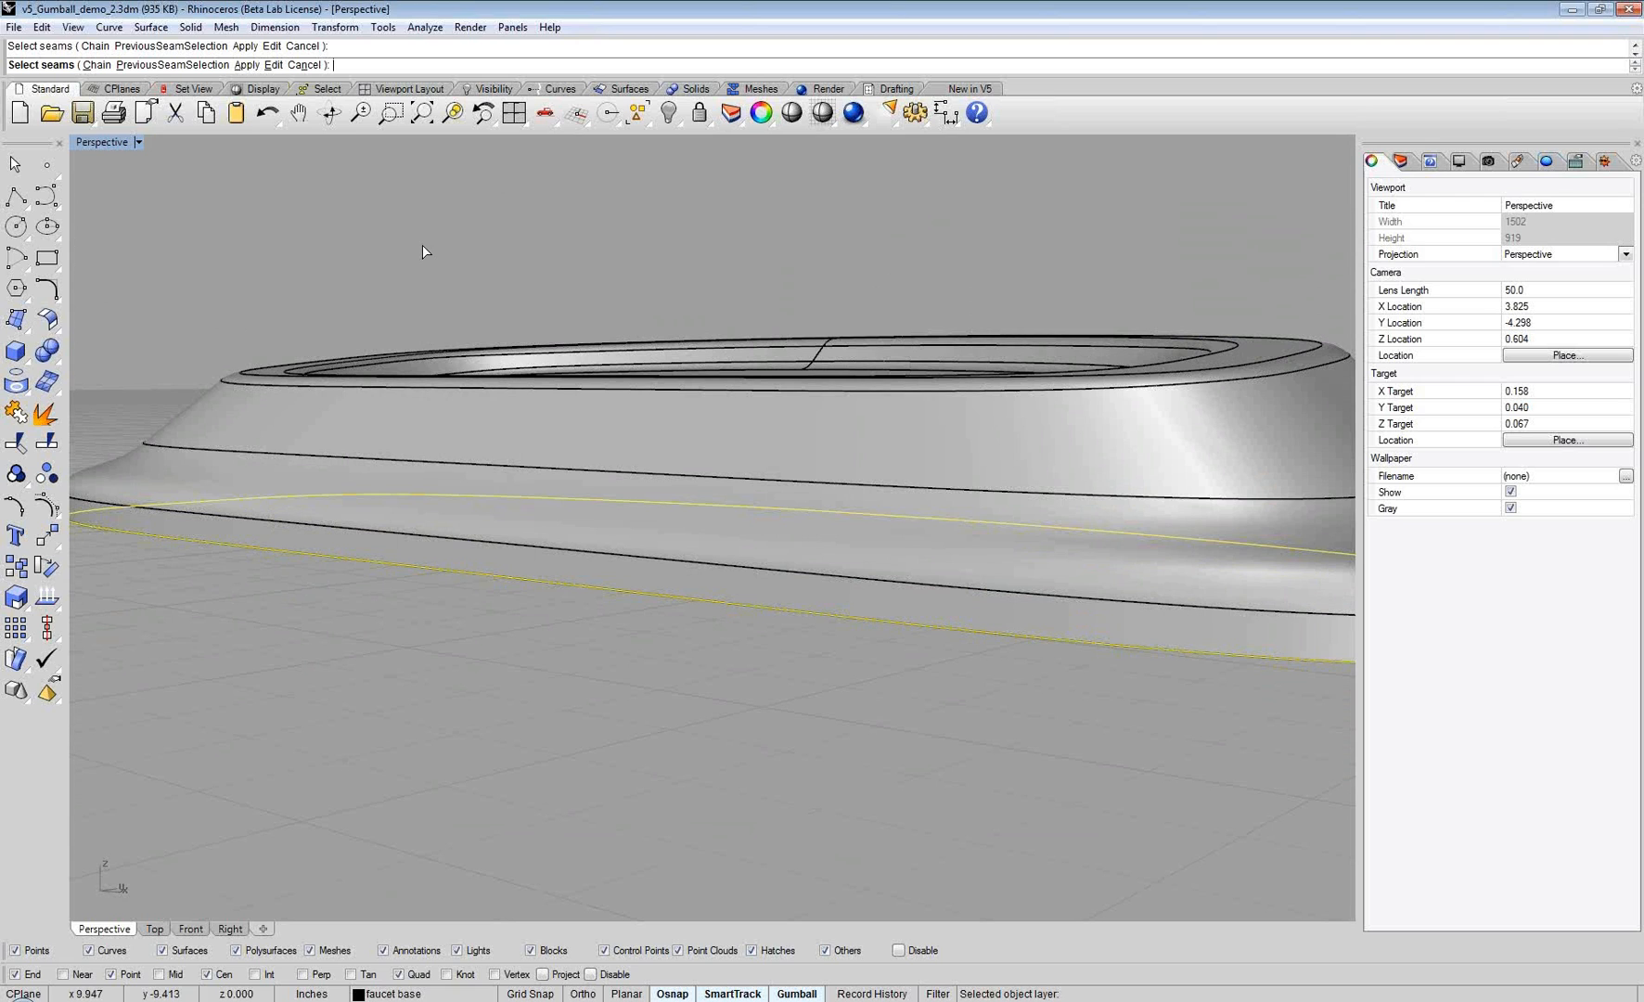
key("Return")
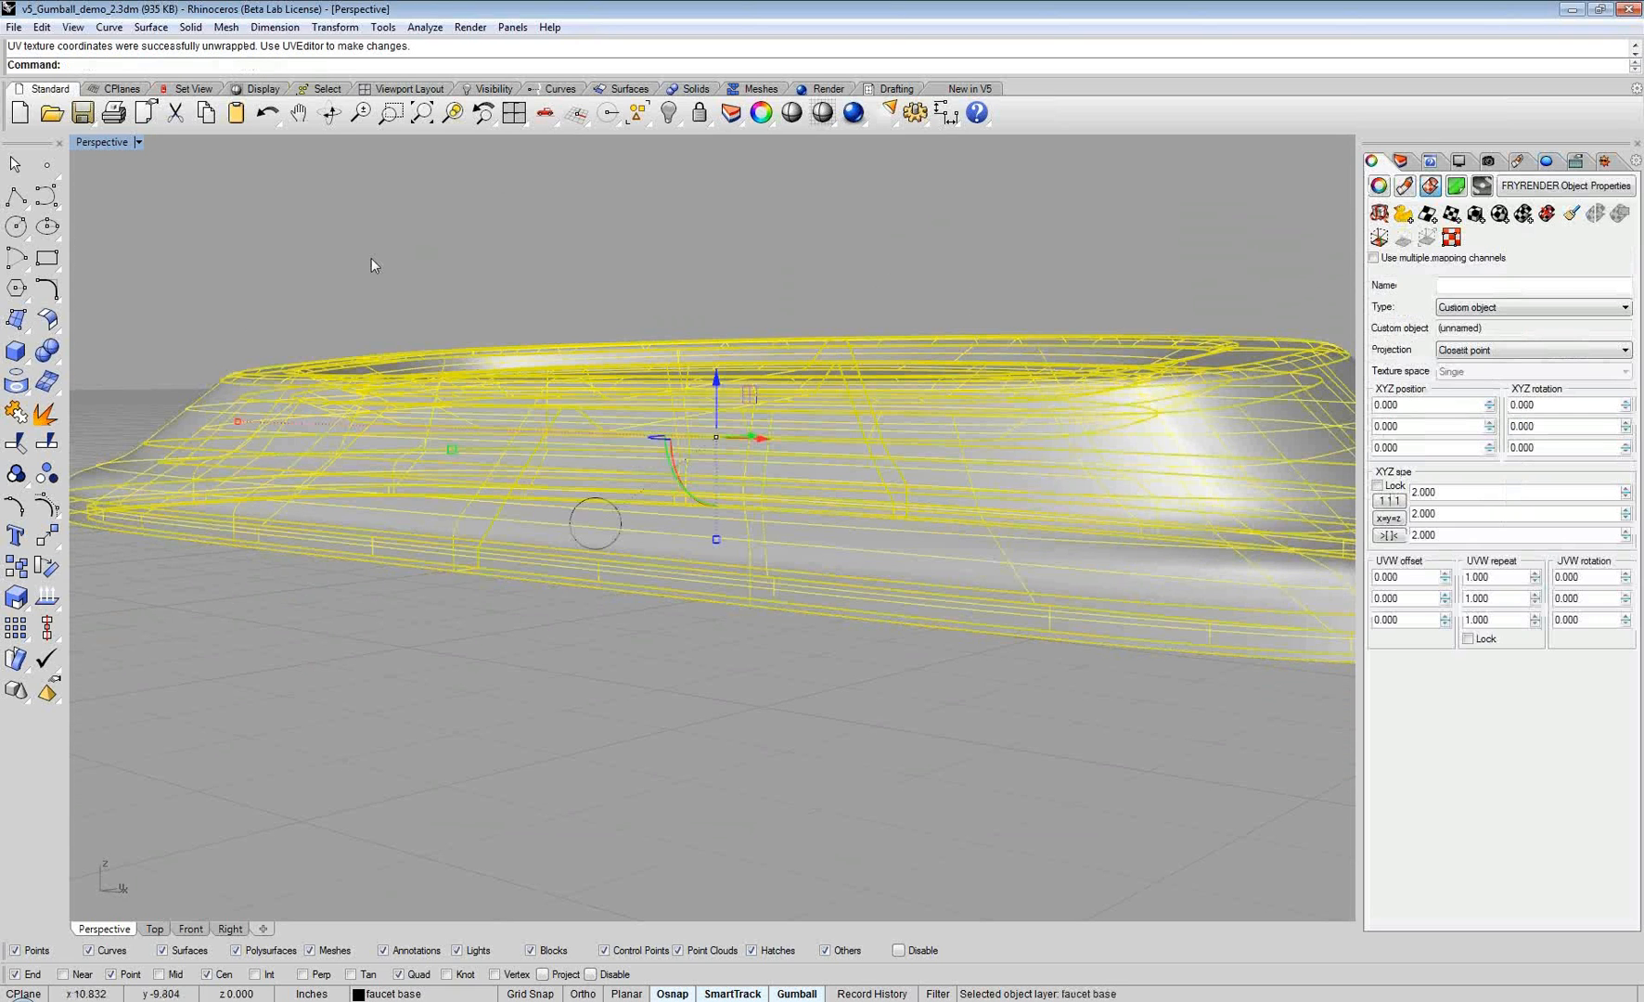
Step: Set the Perspective viewport to the Rendered display mode to show the base's marble texture
right_click_drag(415, 273, 556, 311)
scroll(557, 310, "down", 7)
scroll(759, 350, "up", 3)
left_click(102, 142)
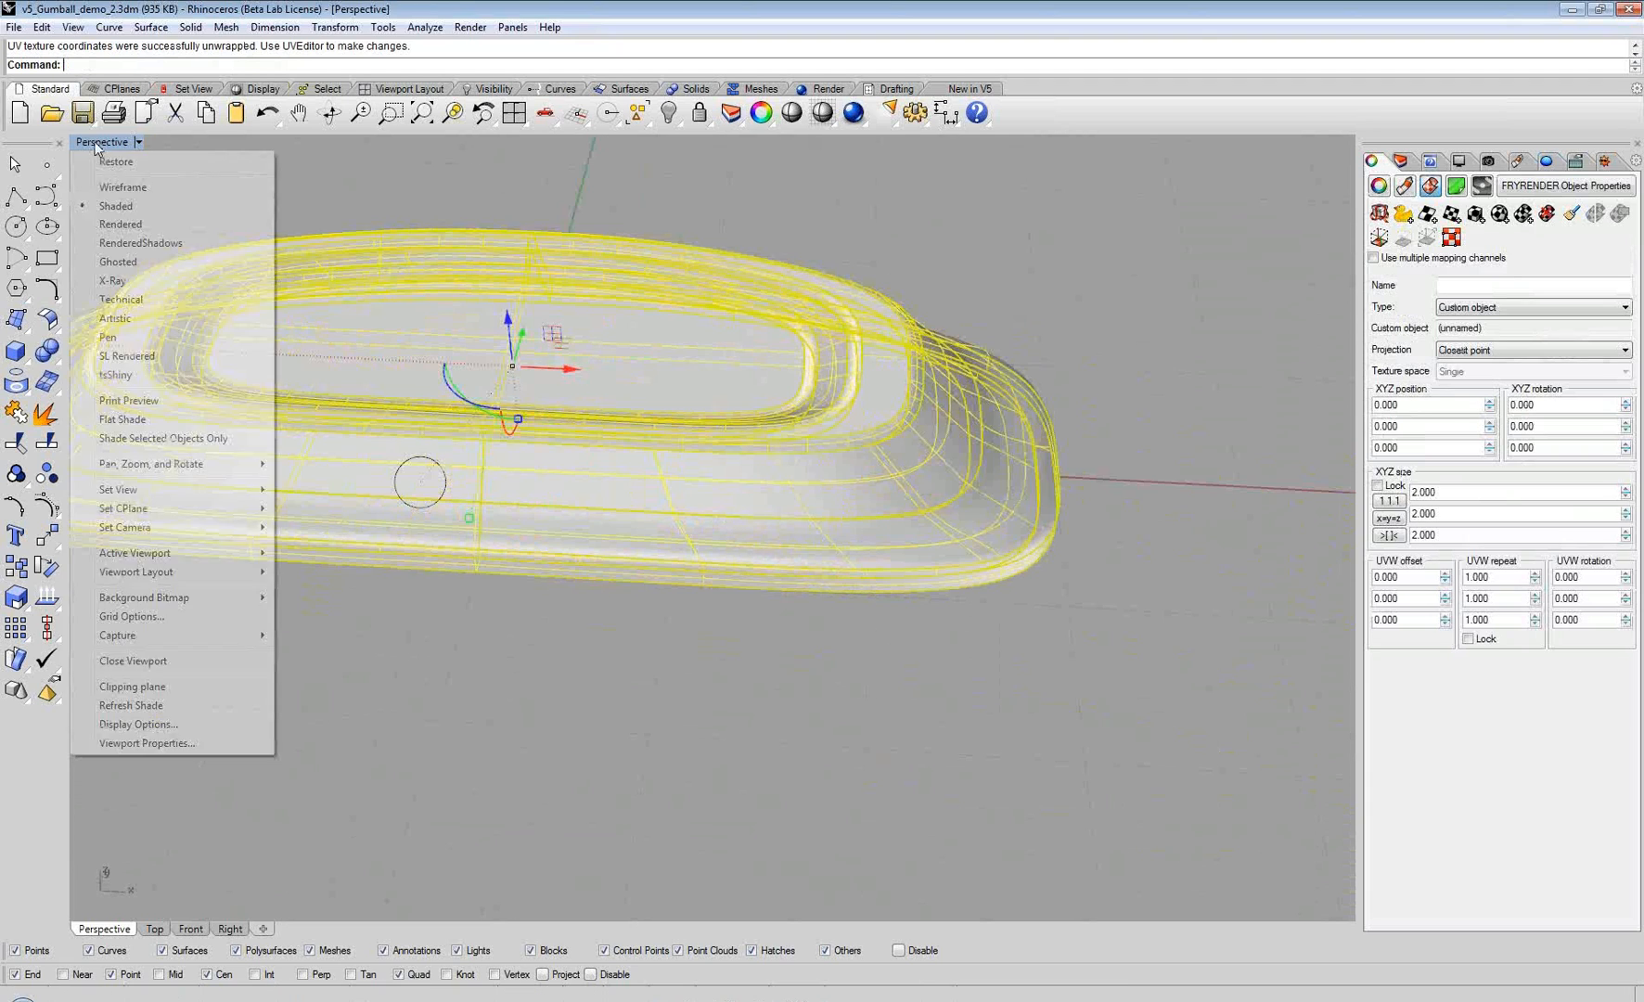
left_click(134, 229)
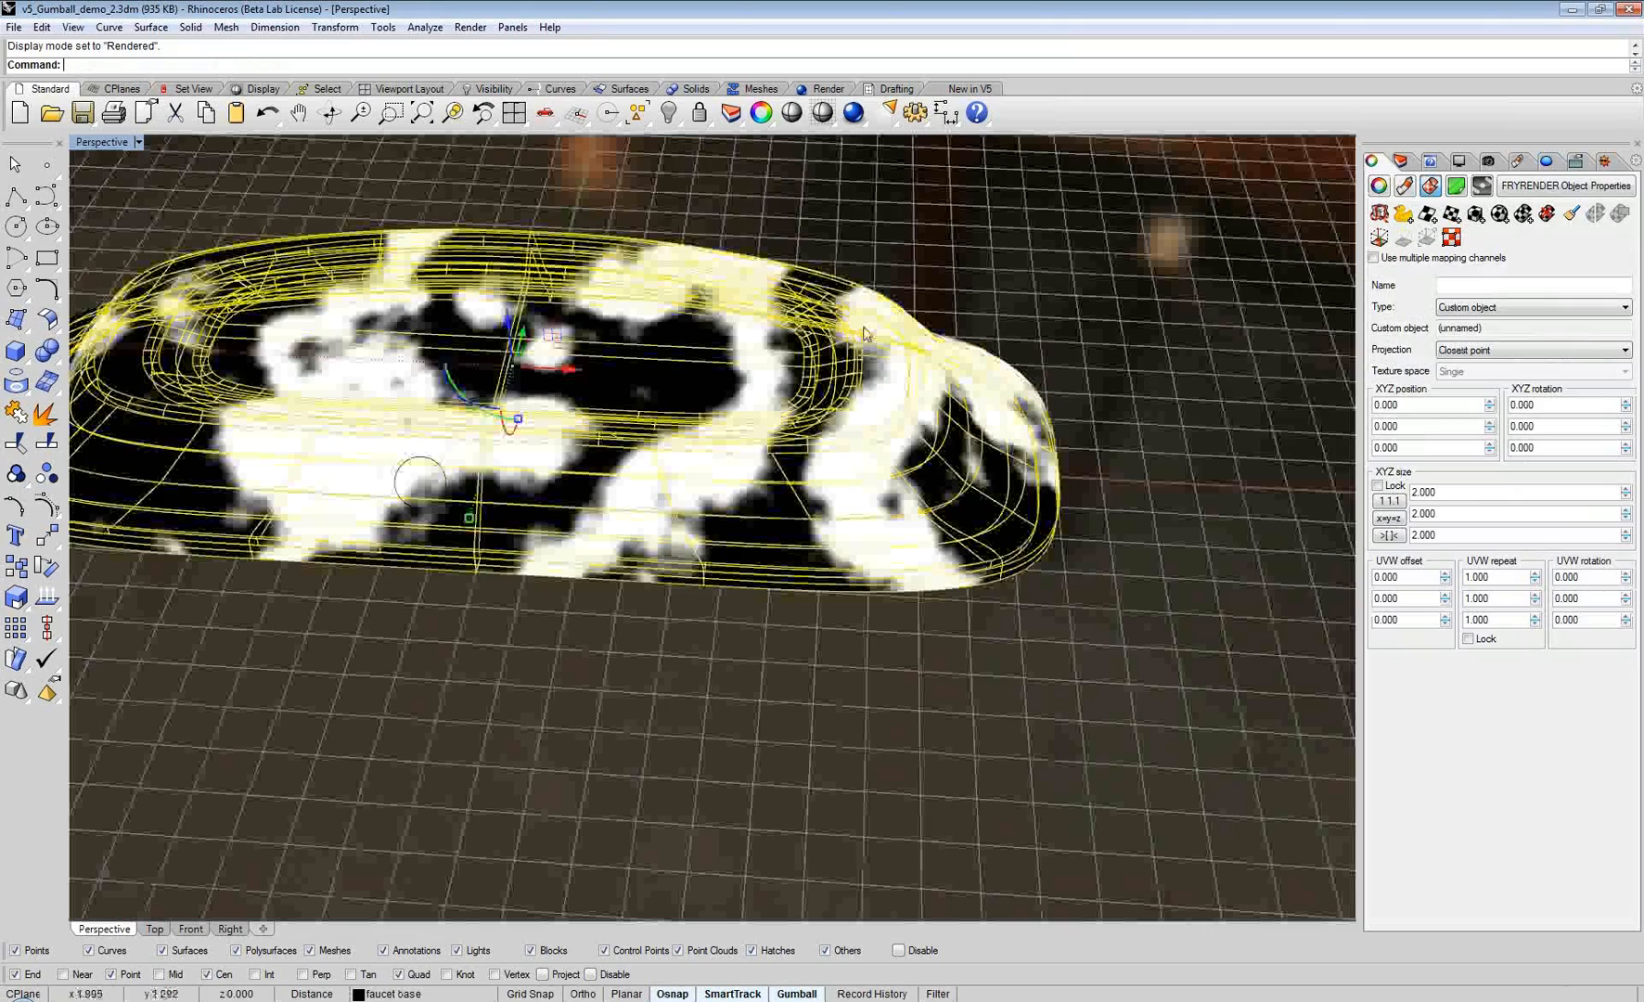
Step: Open Marble Texture 001 of Basic Material 001 and set its U, V and W mapping repeat to 4.0
left_click(1067, 385)
right_click_drag(1067, 385, 942, 395)
left_click(946, 393)
left_click(1517, 161)
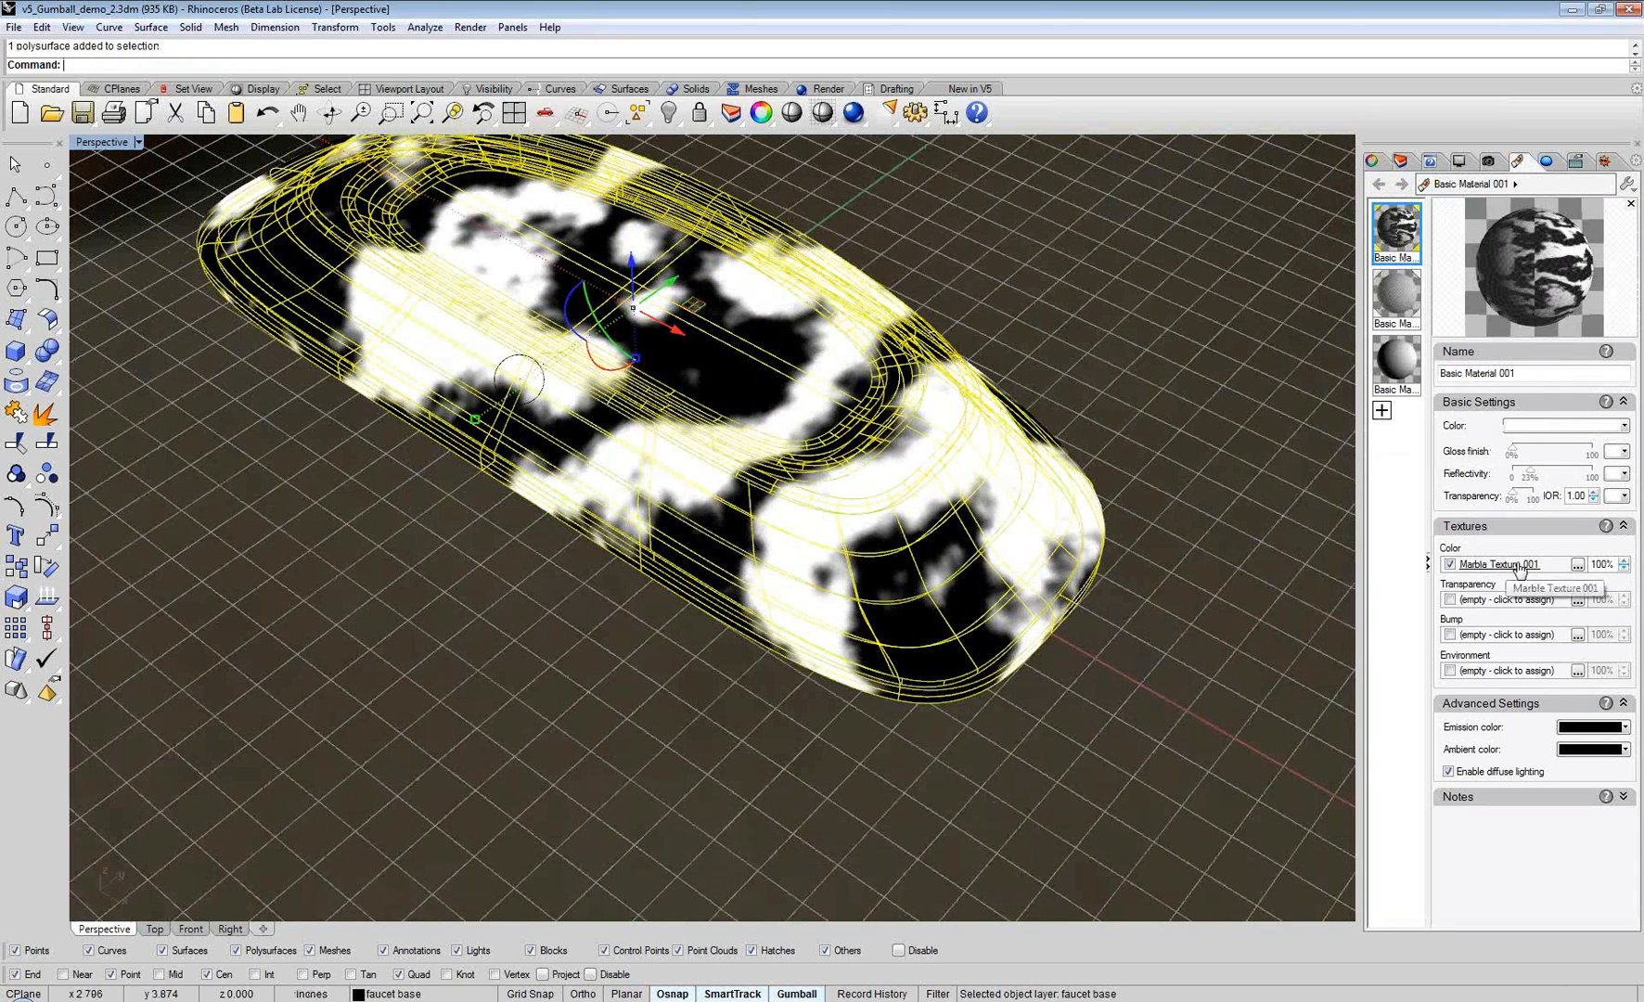
left_click(1518, 564)
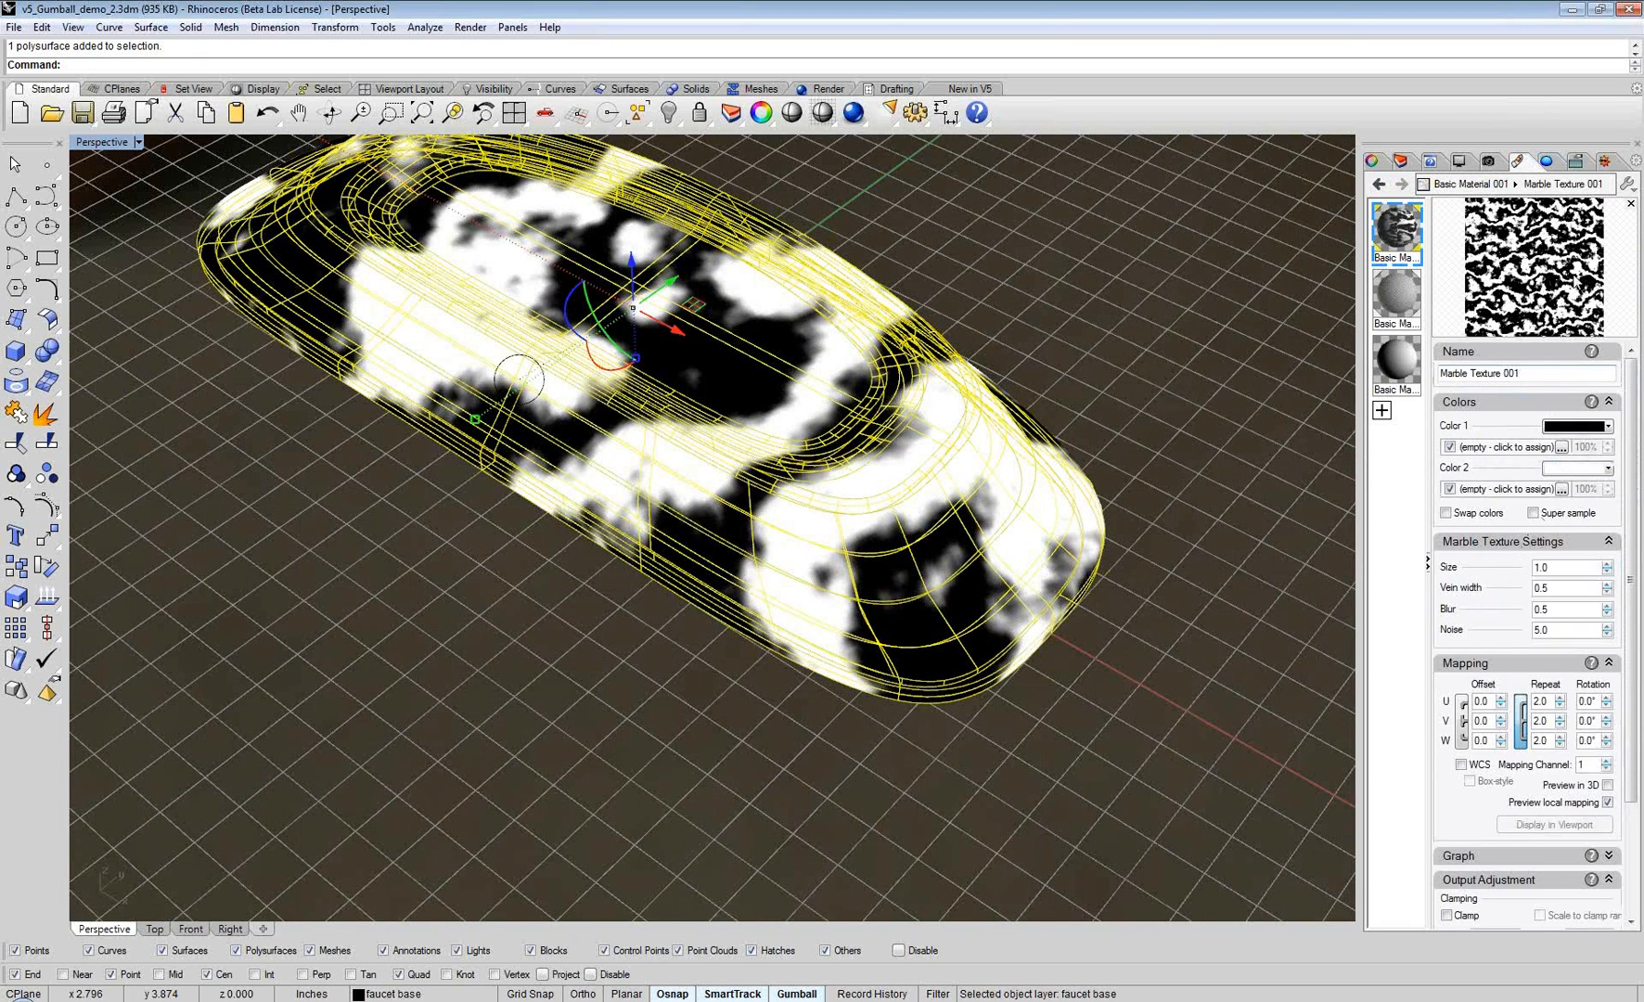
double_click(1544, 701)
type("4")
left_click(1540, 737)
double_click(1539, 721)
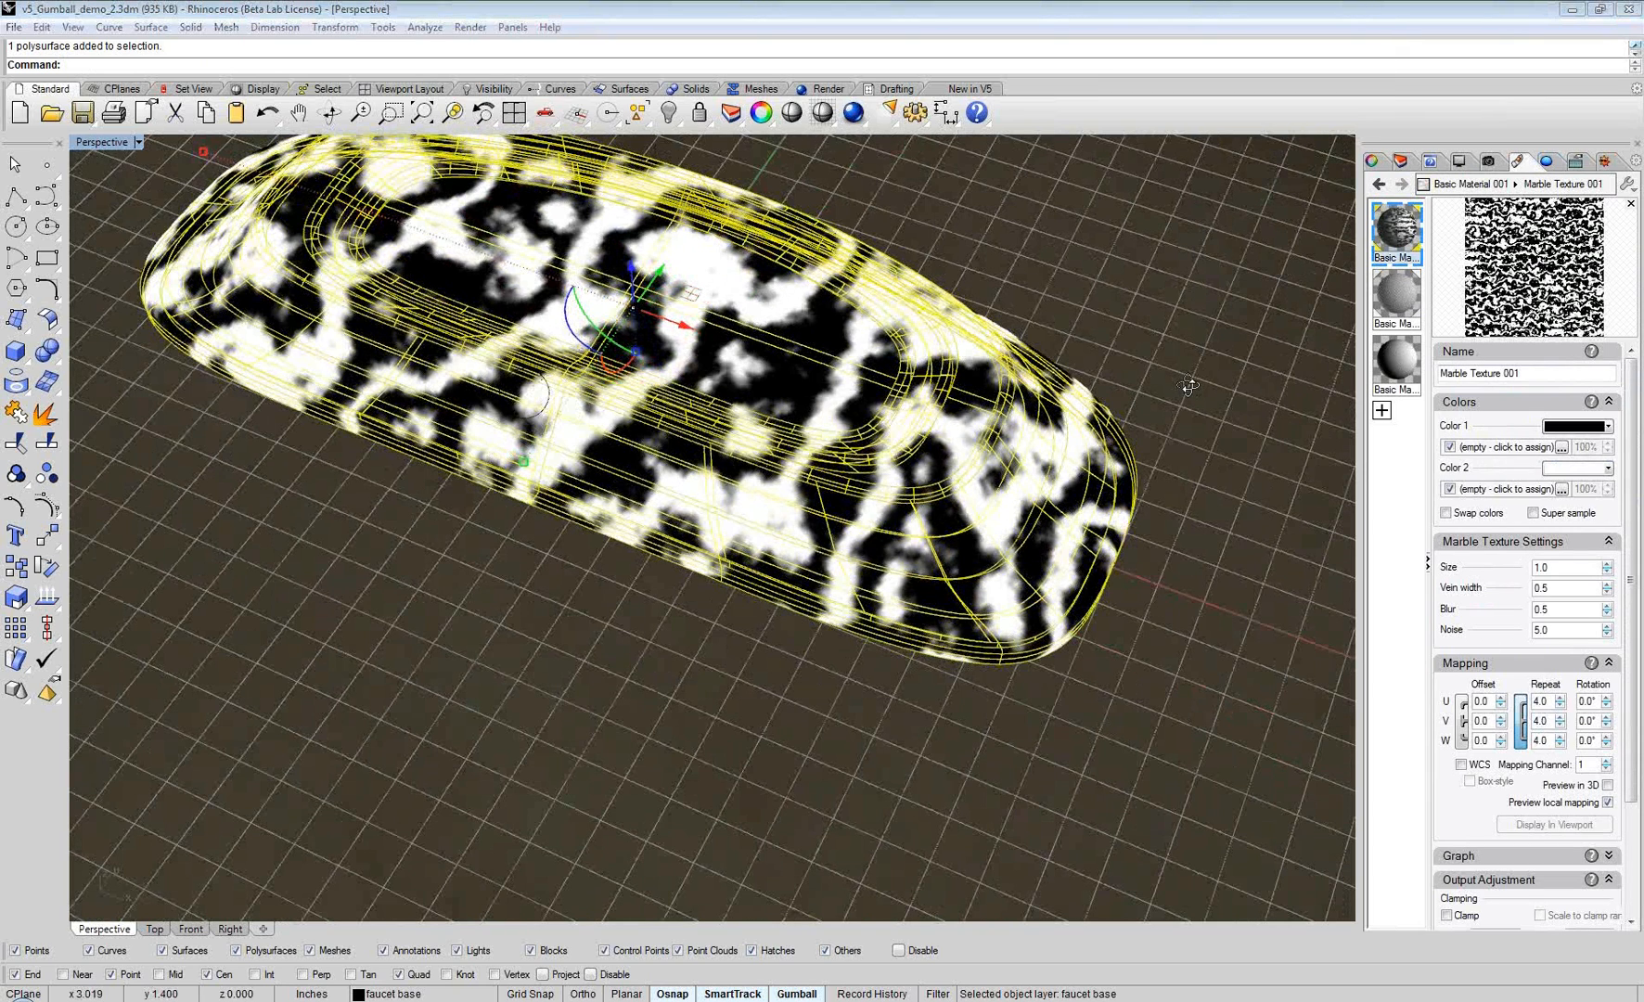
Step: Apply surface mapping to the faucet base and inspect how the marble pattern breaks across its faces
right_click_drag(1189, 385, 1181, 377)
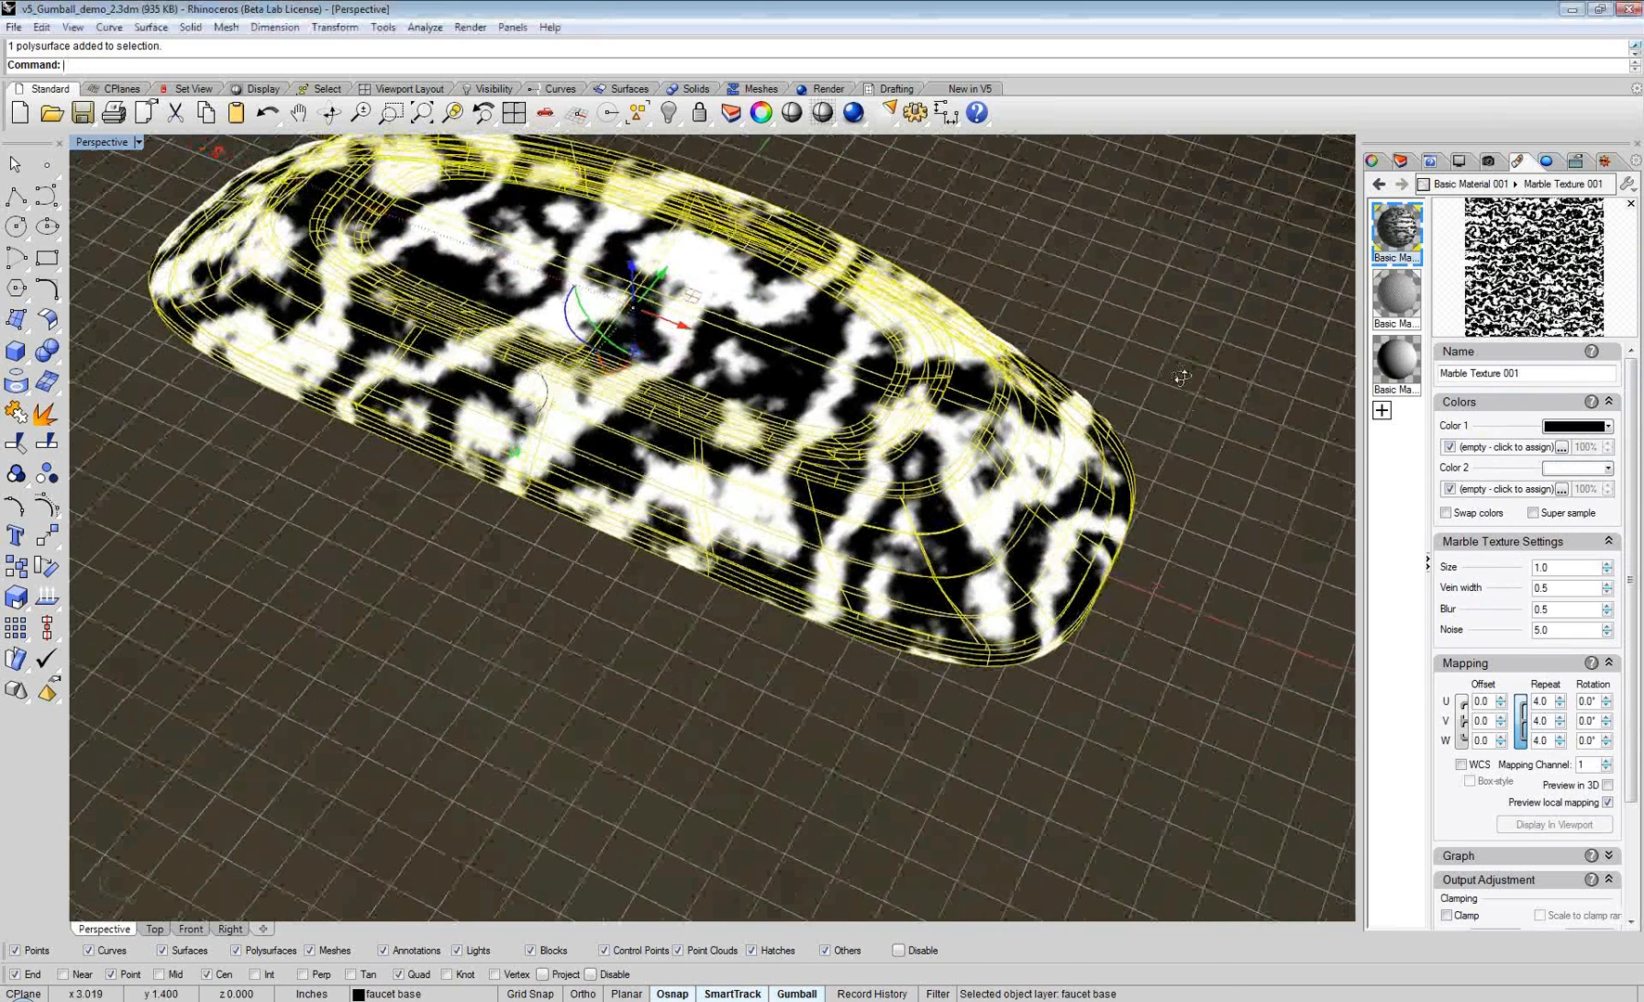
scroll(844, 405, "up", 5)
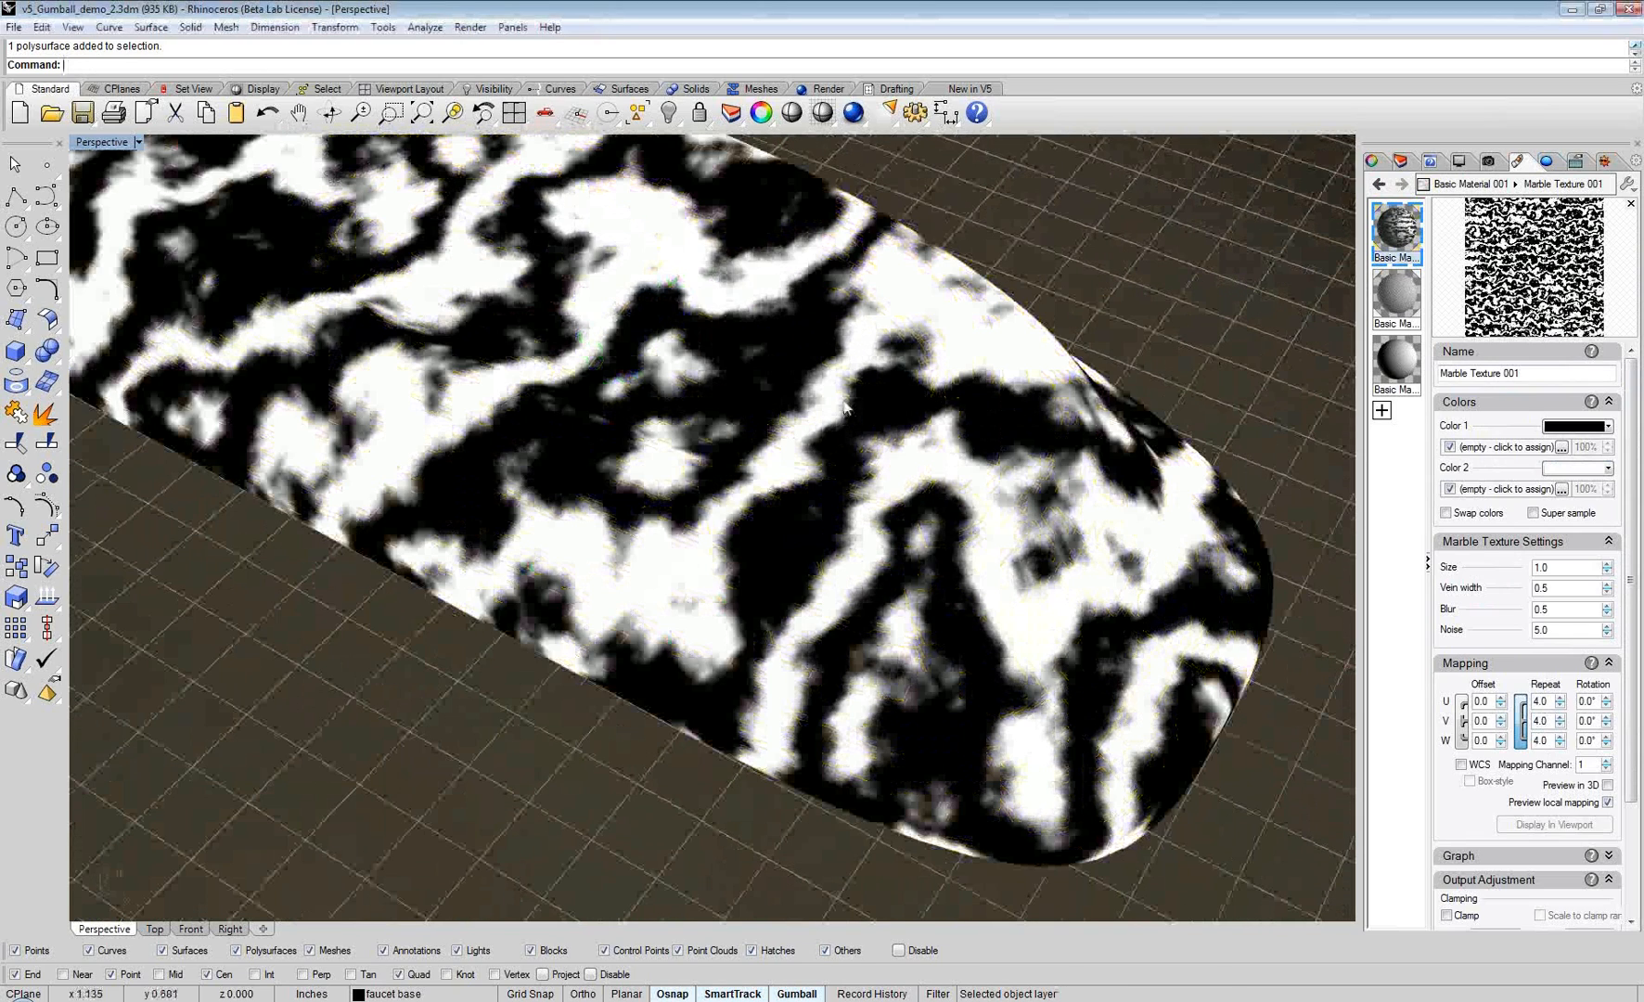
right_click_drag(844, 407, 902, 512)
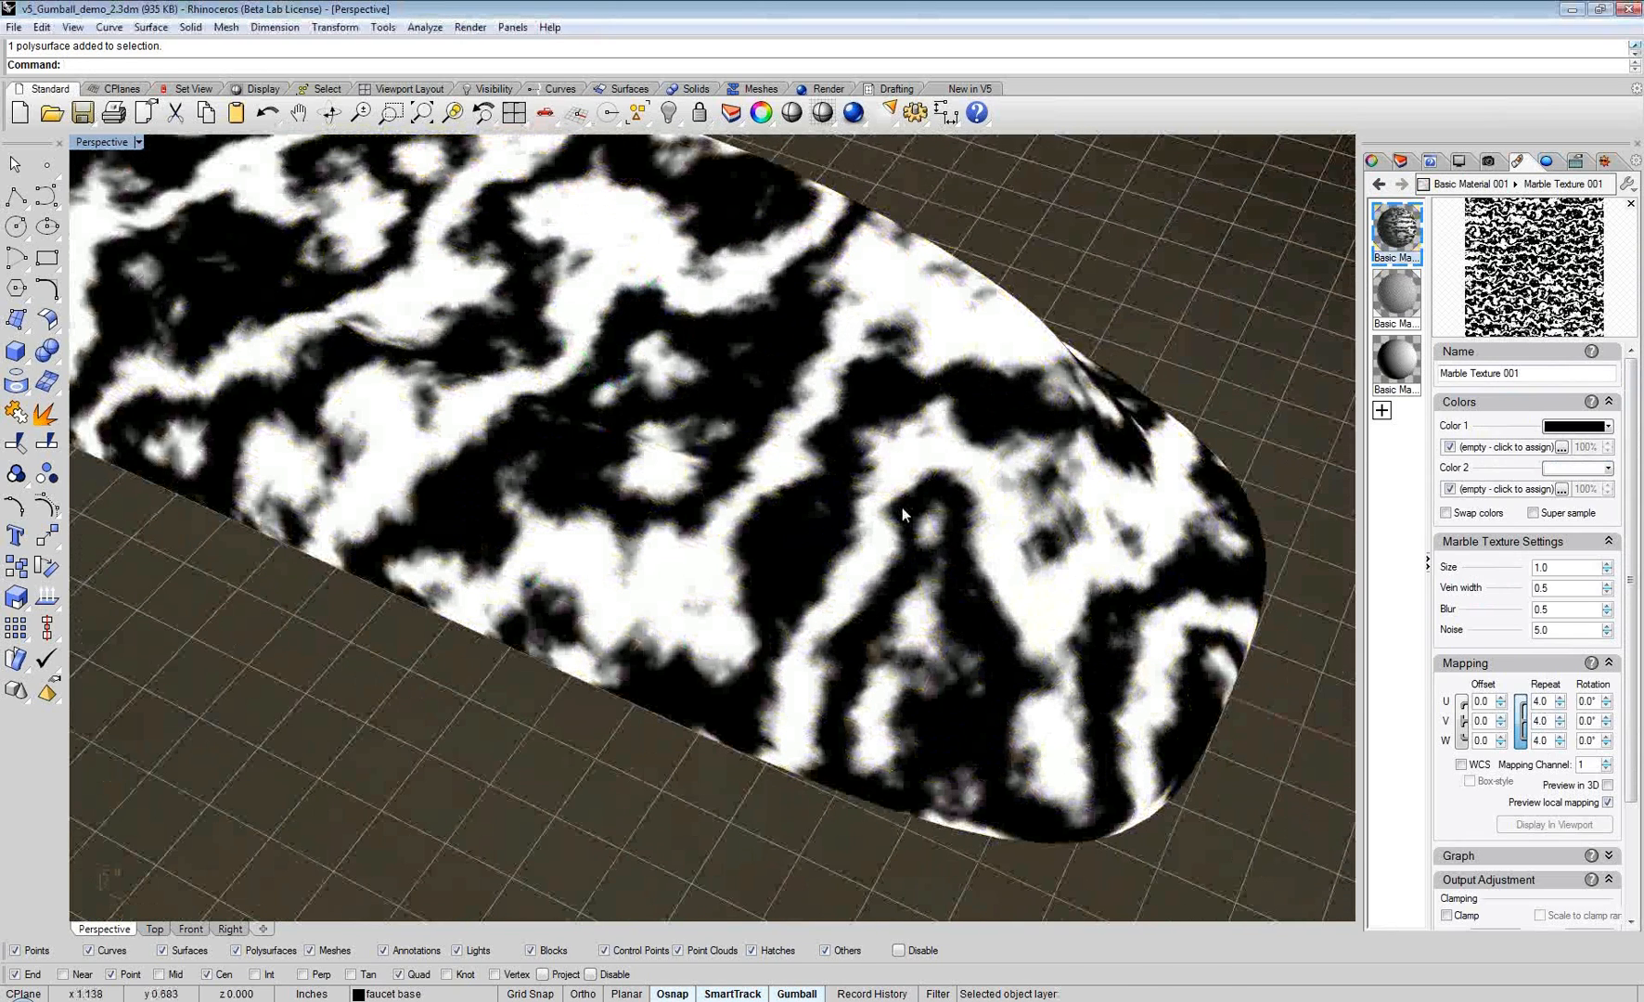
scroll(901, 509, "down", 4)
left_click(1372, 163)
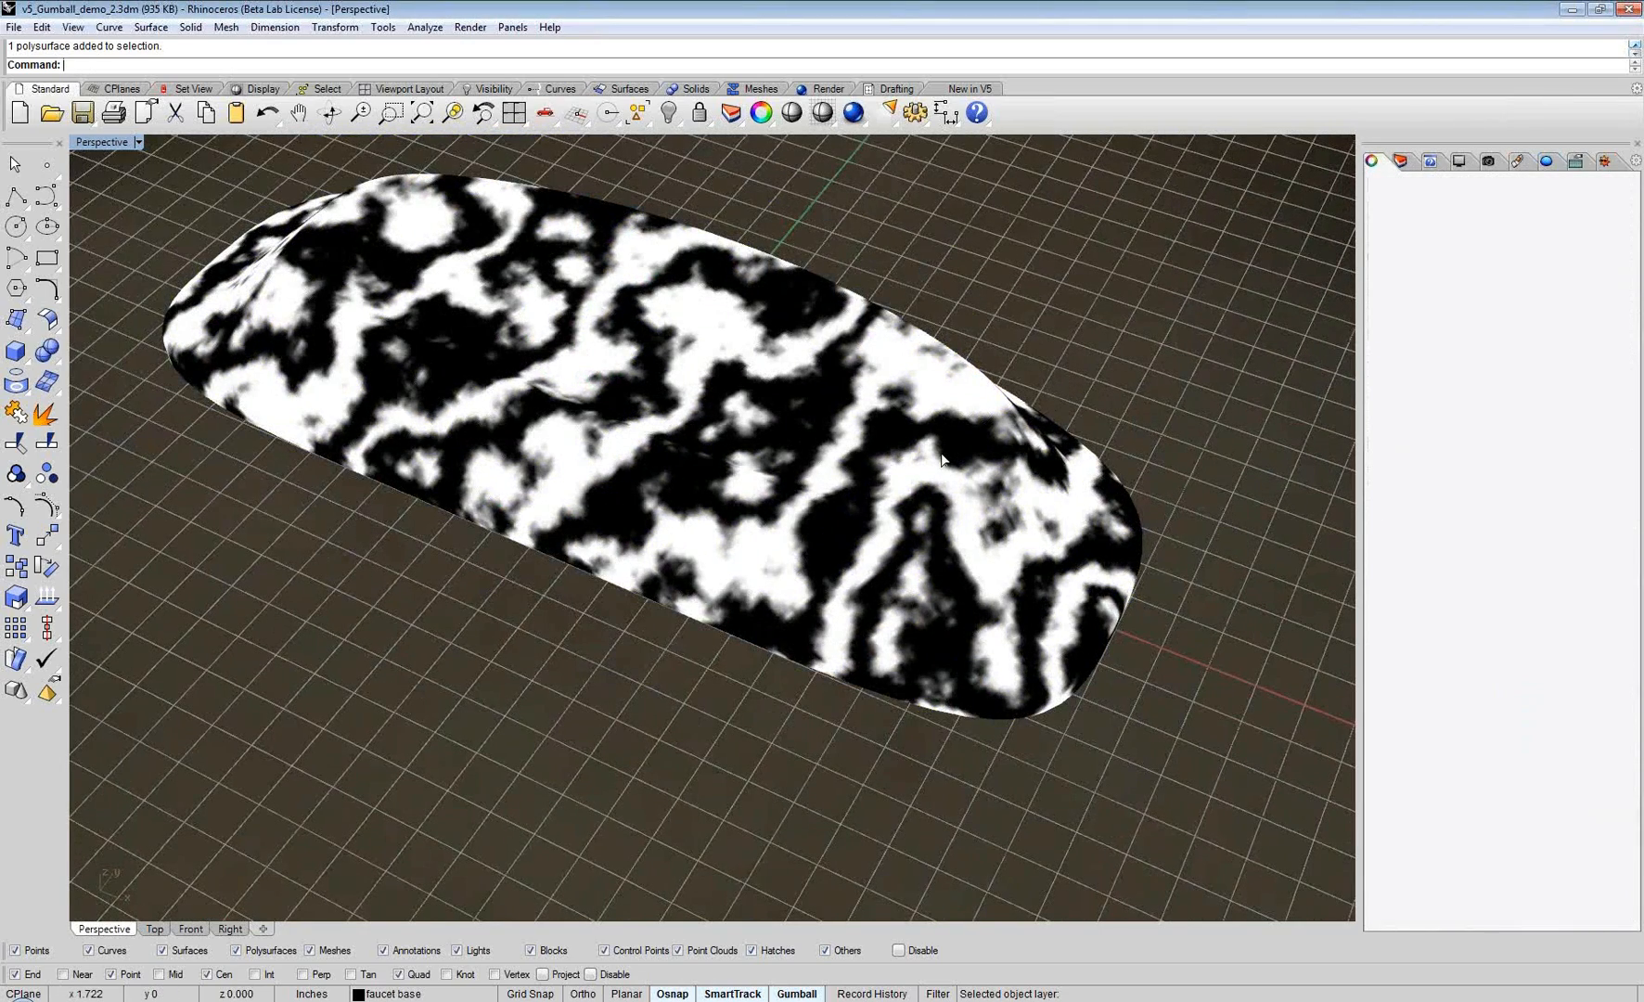
left_click(1427, 215)
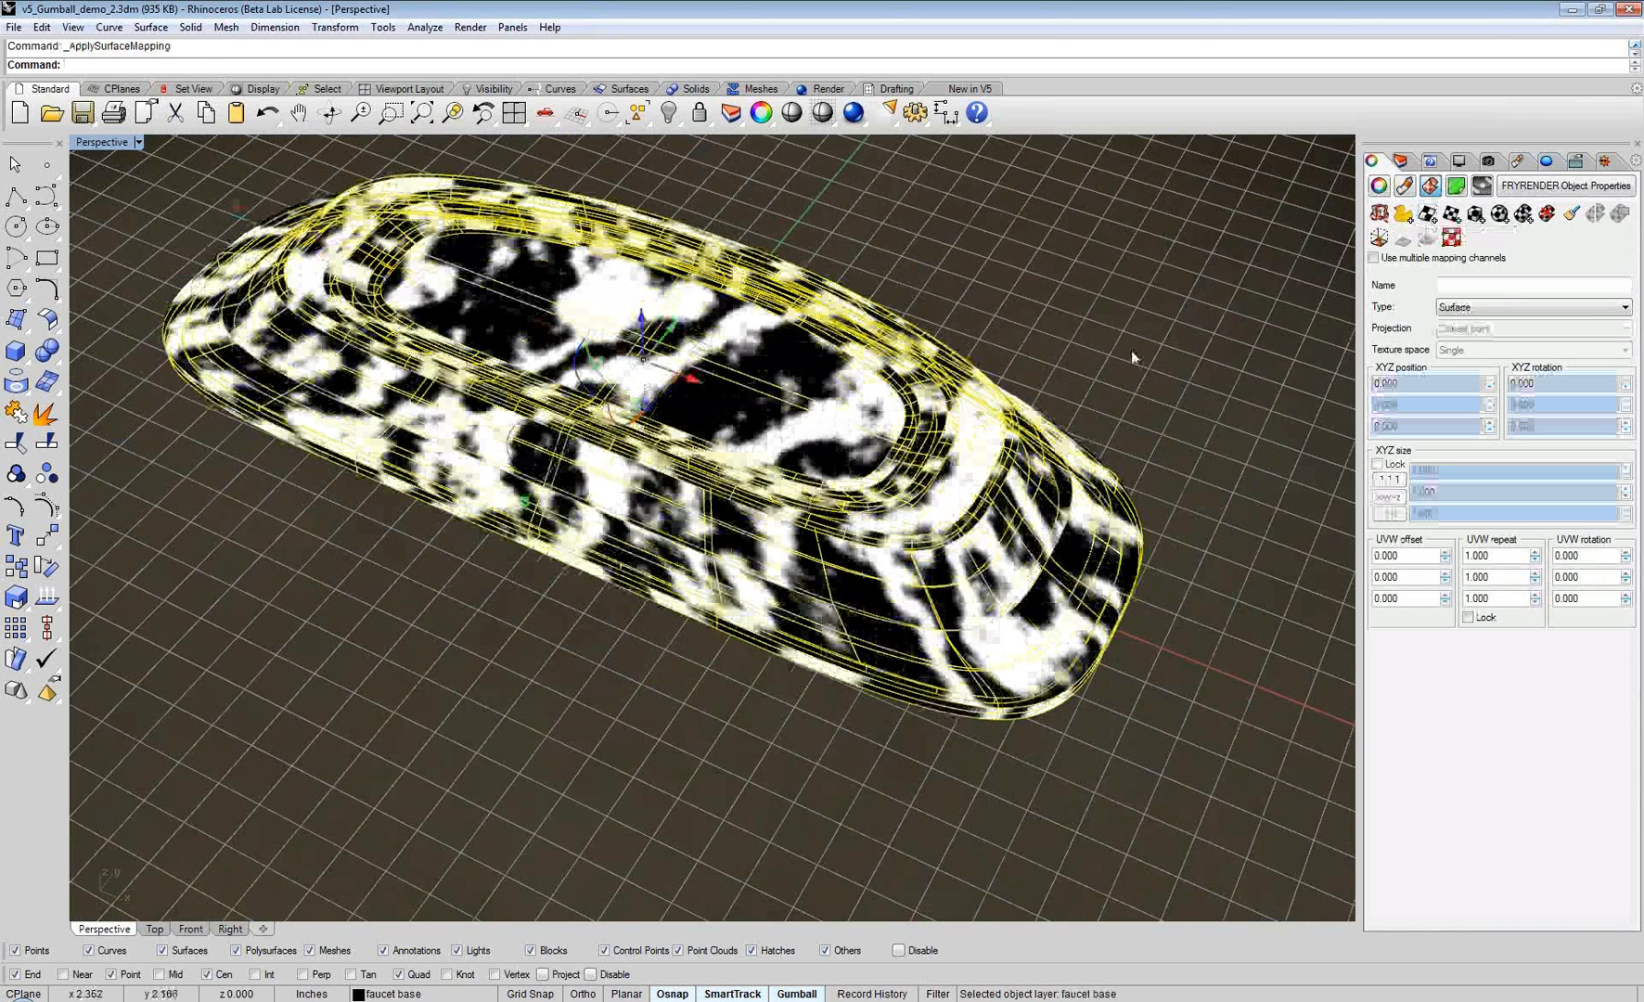
left_click(1132, 357)
right_click_drag(1132, 357, 875, 532)
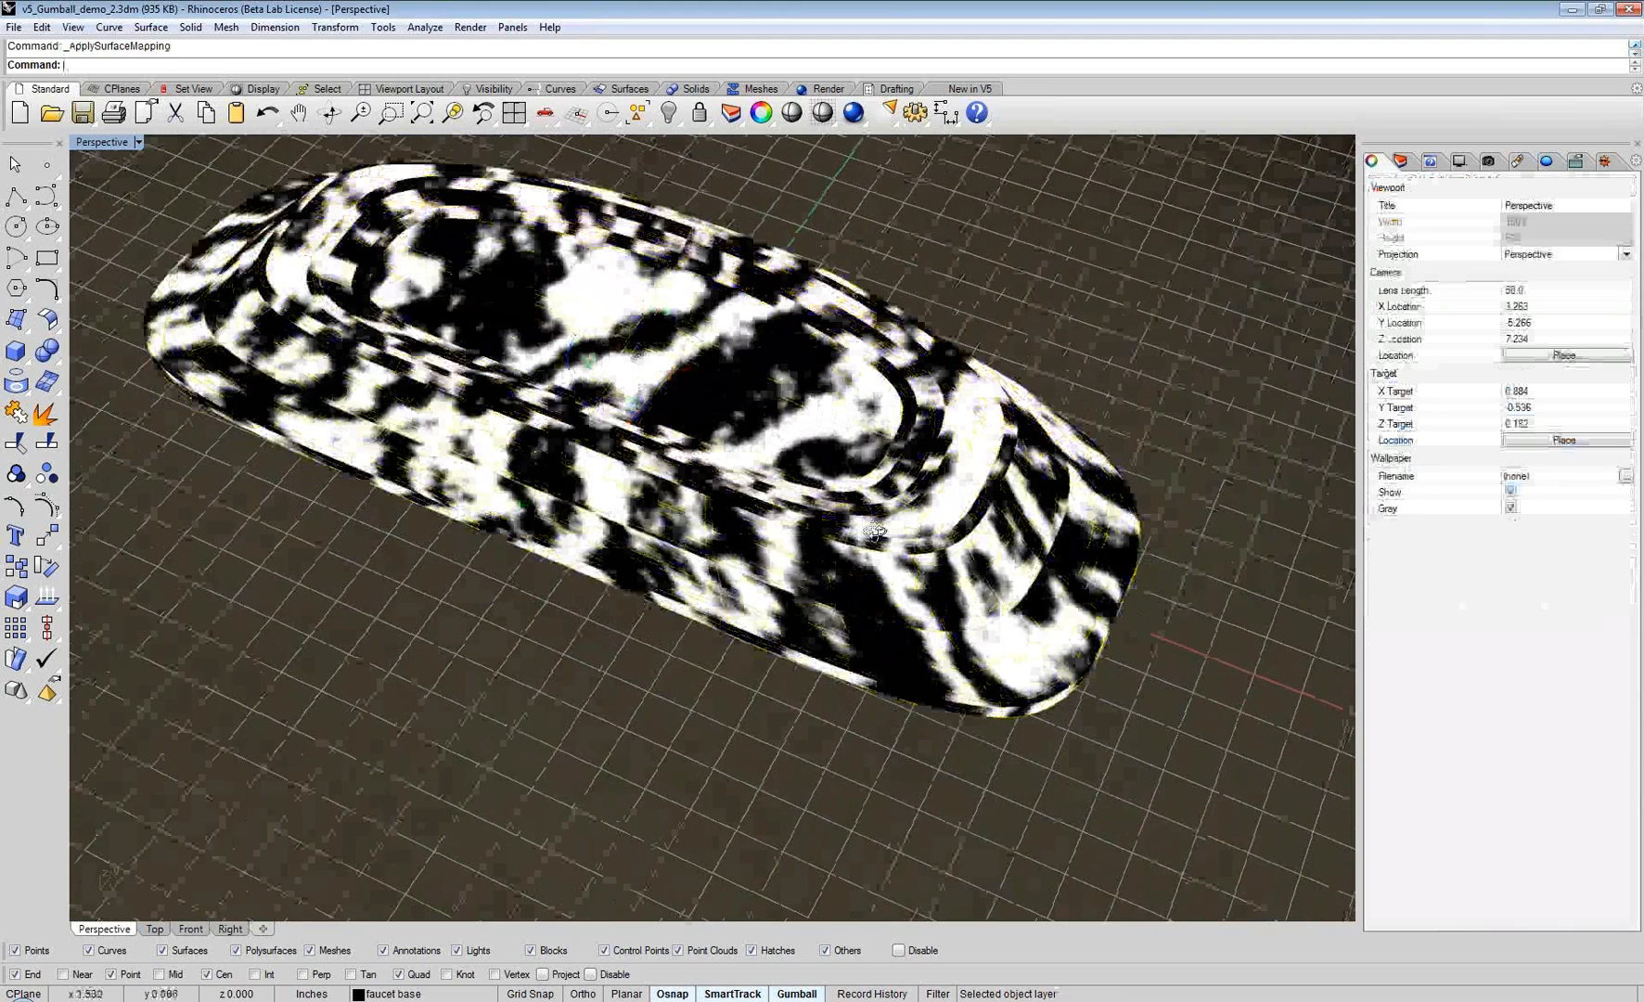
scroll(874, 531, "up", 5)
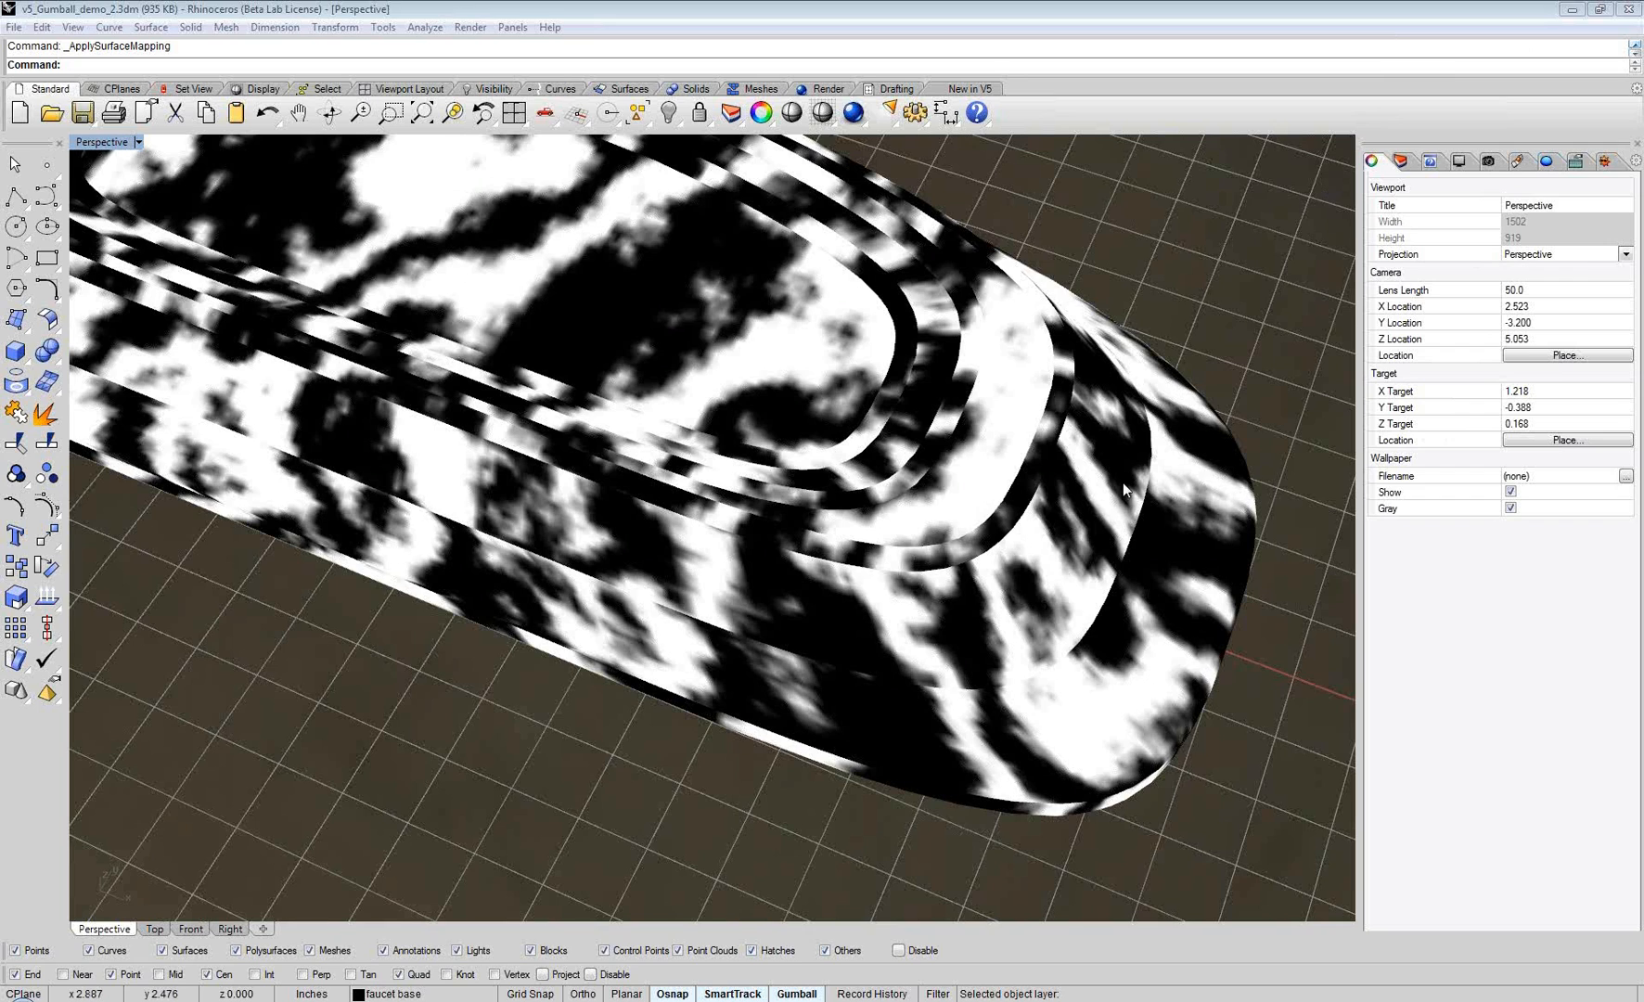
right_click_drag(1123, 483, 1090, 447)
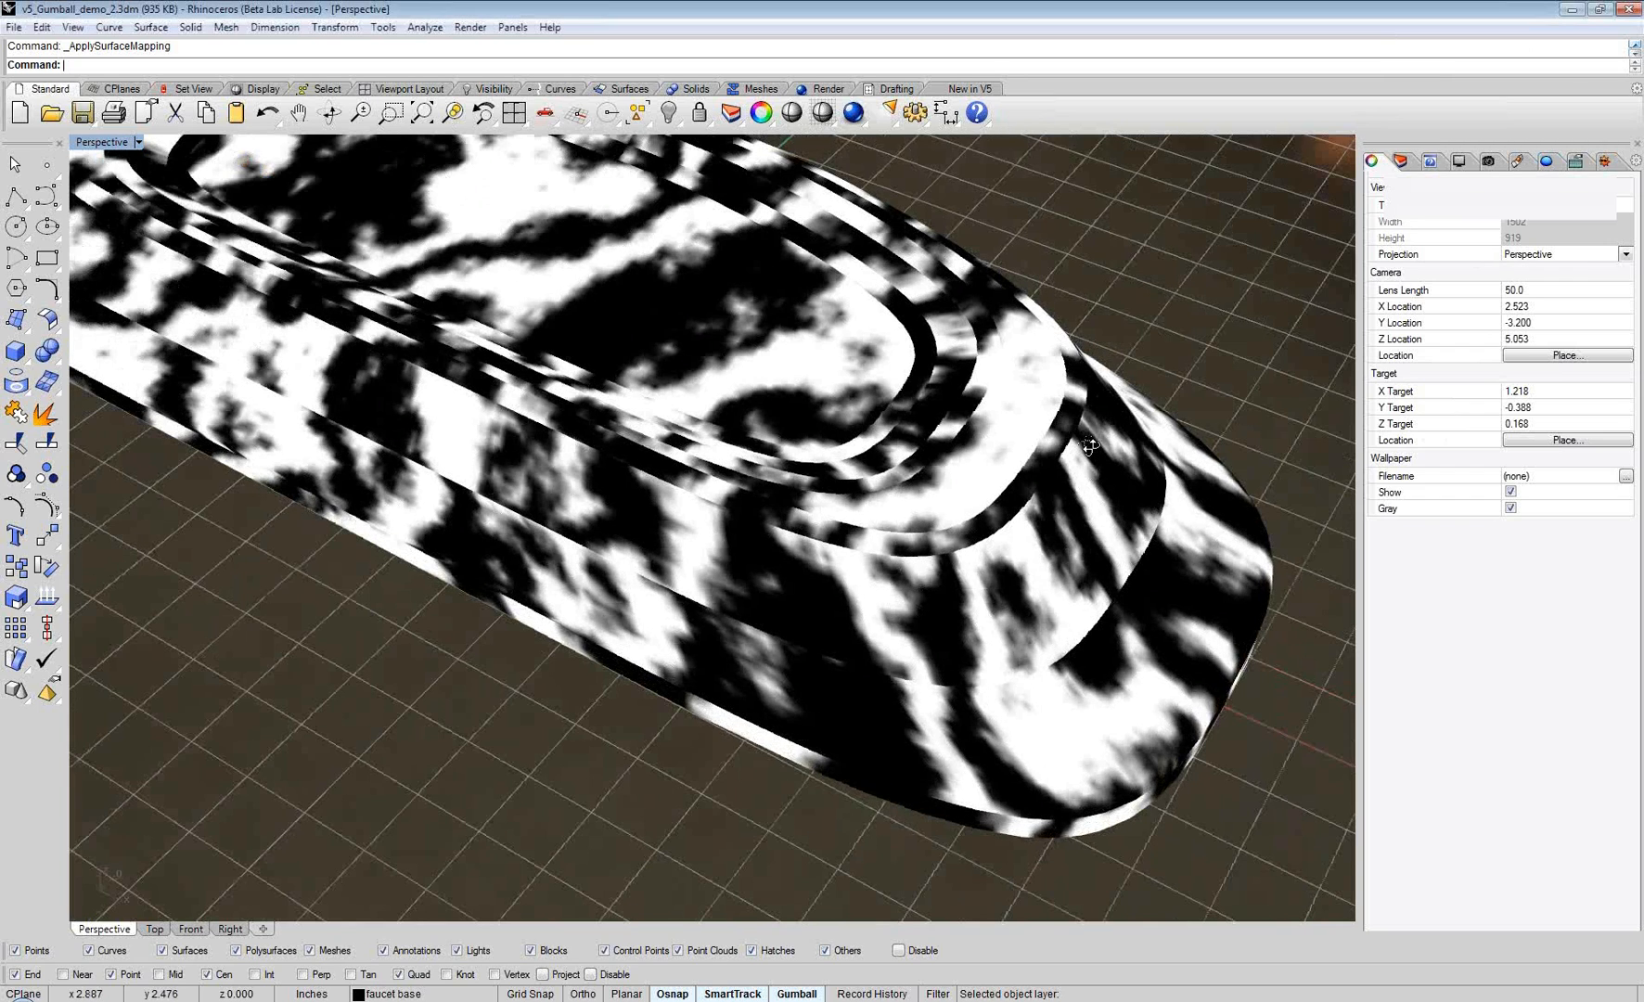
Step: Unwrap the faucet base again along its outer bottom edge to replace the surface mapping
left_click(1090, 446)
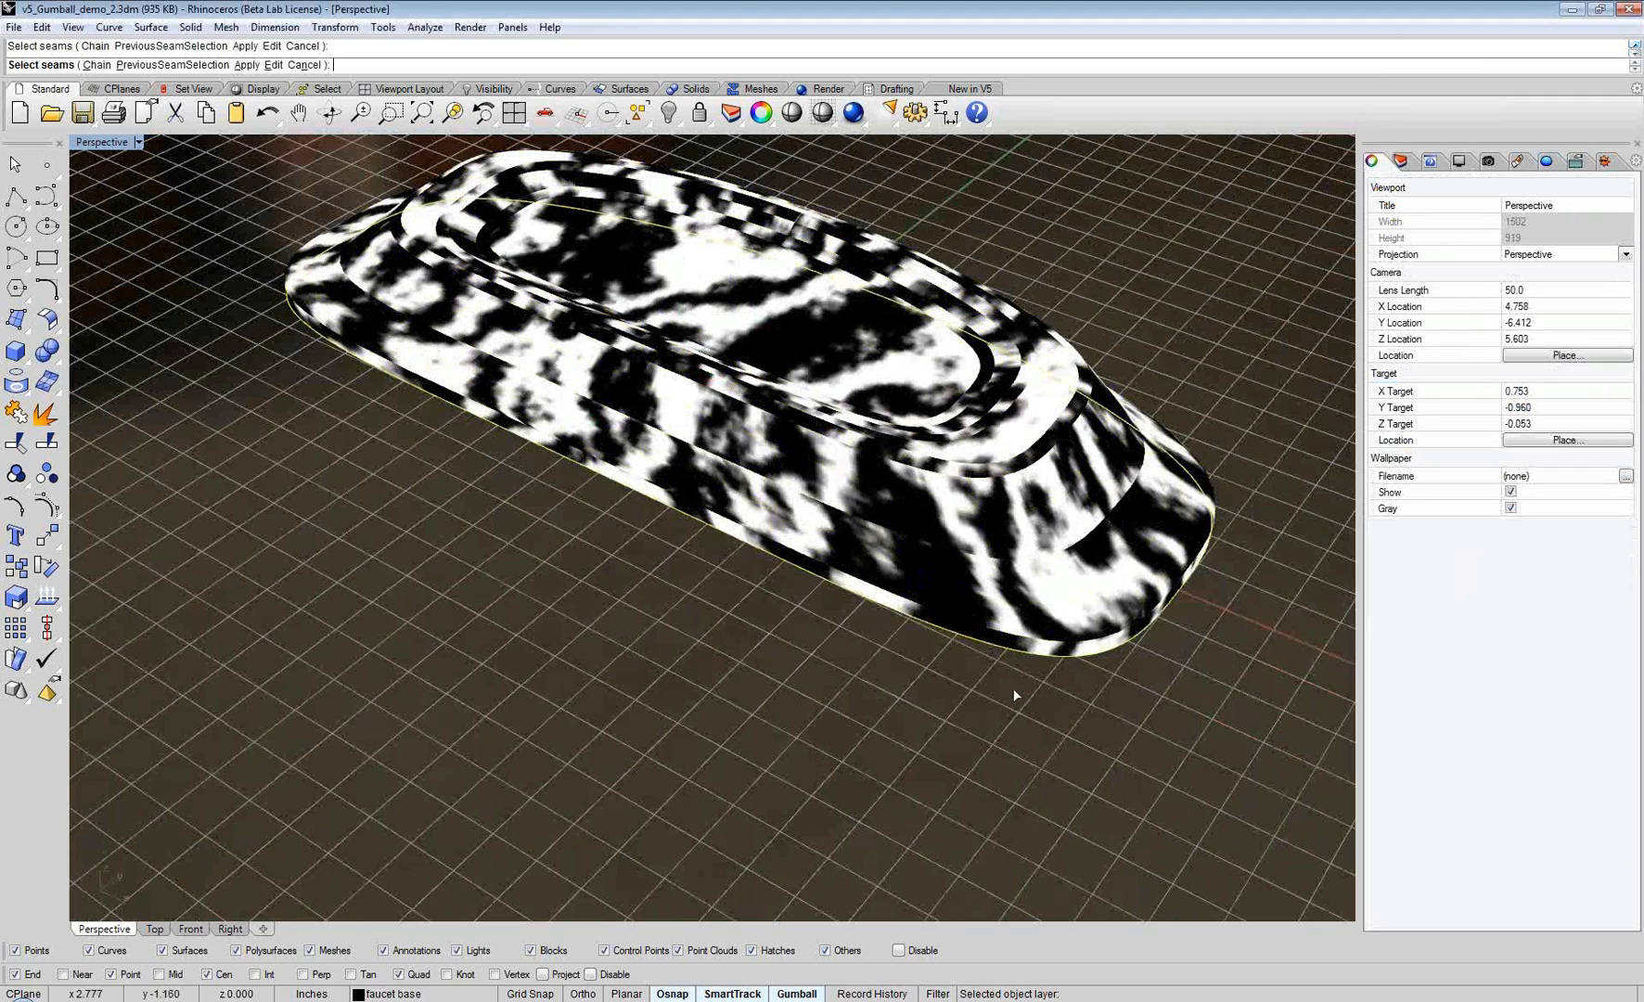
key("Return")
left_click(769, 673)
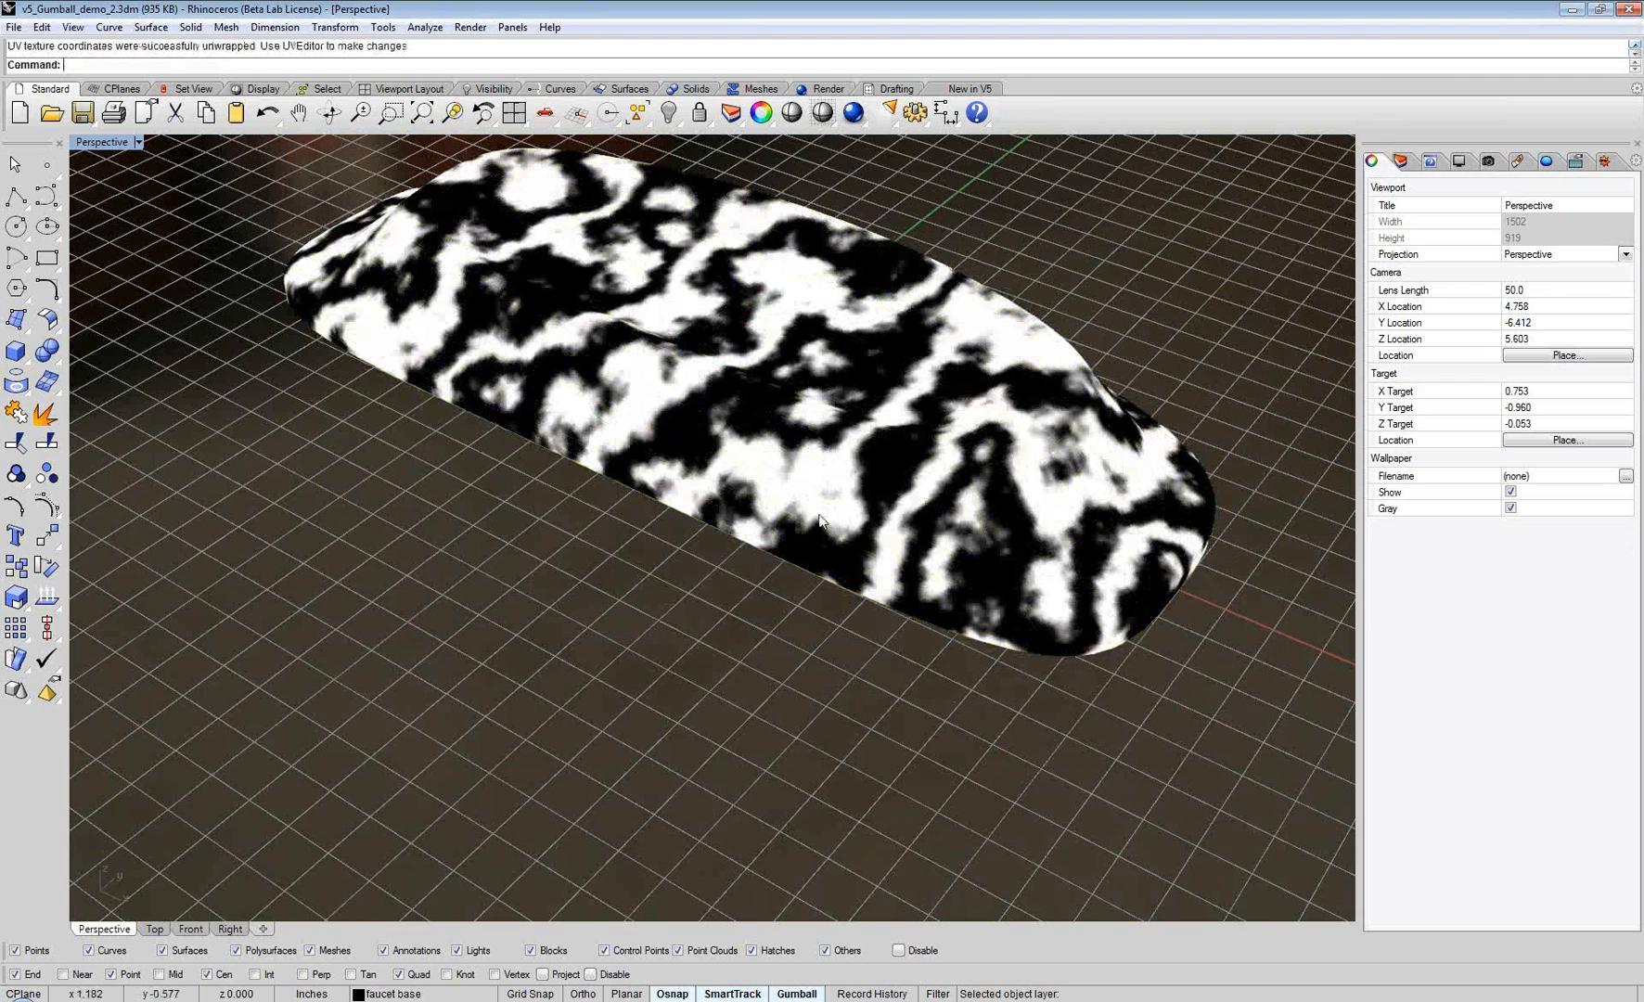
Step: Select the faucet base and open it in the UV Editor, placing the square UV region beside the model
right_click_drag(819, 519, 769, 477)
left_click(902, 453)
scroll(902, 455, "down", 6)
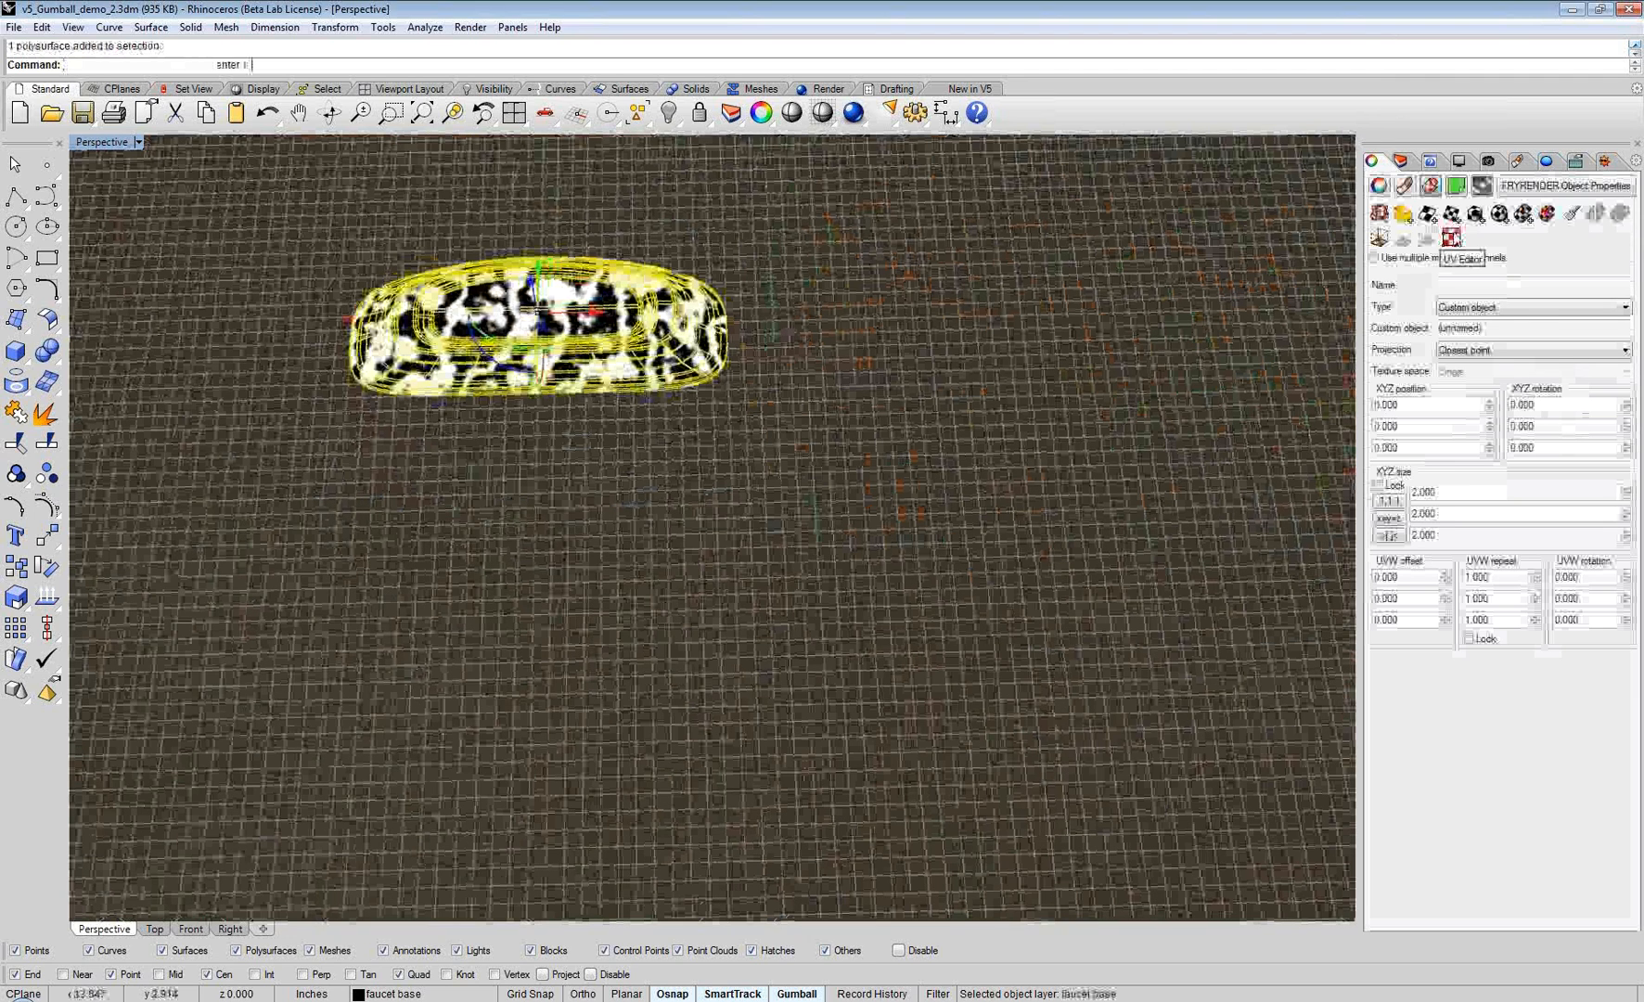
left_click(1453, 237)
left_click(1236, 743)
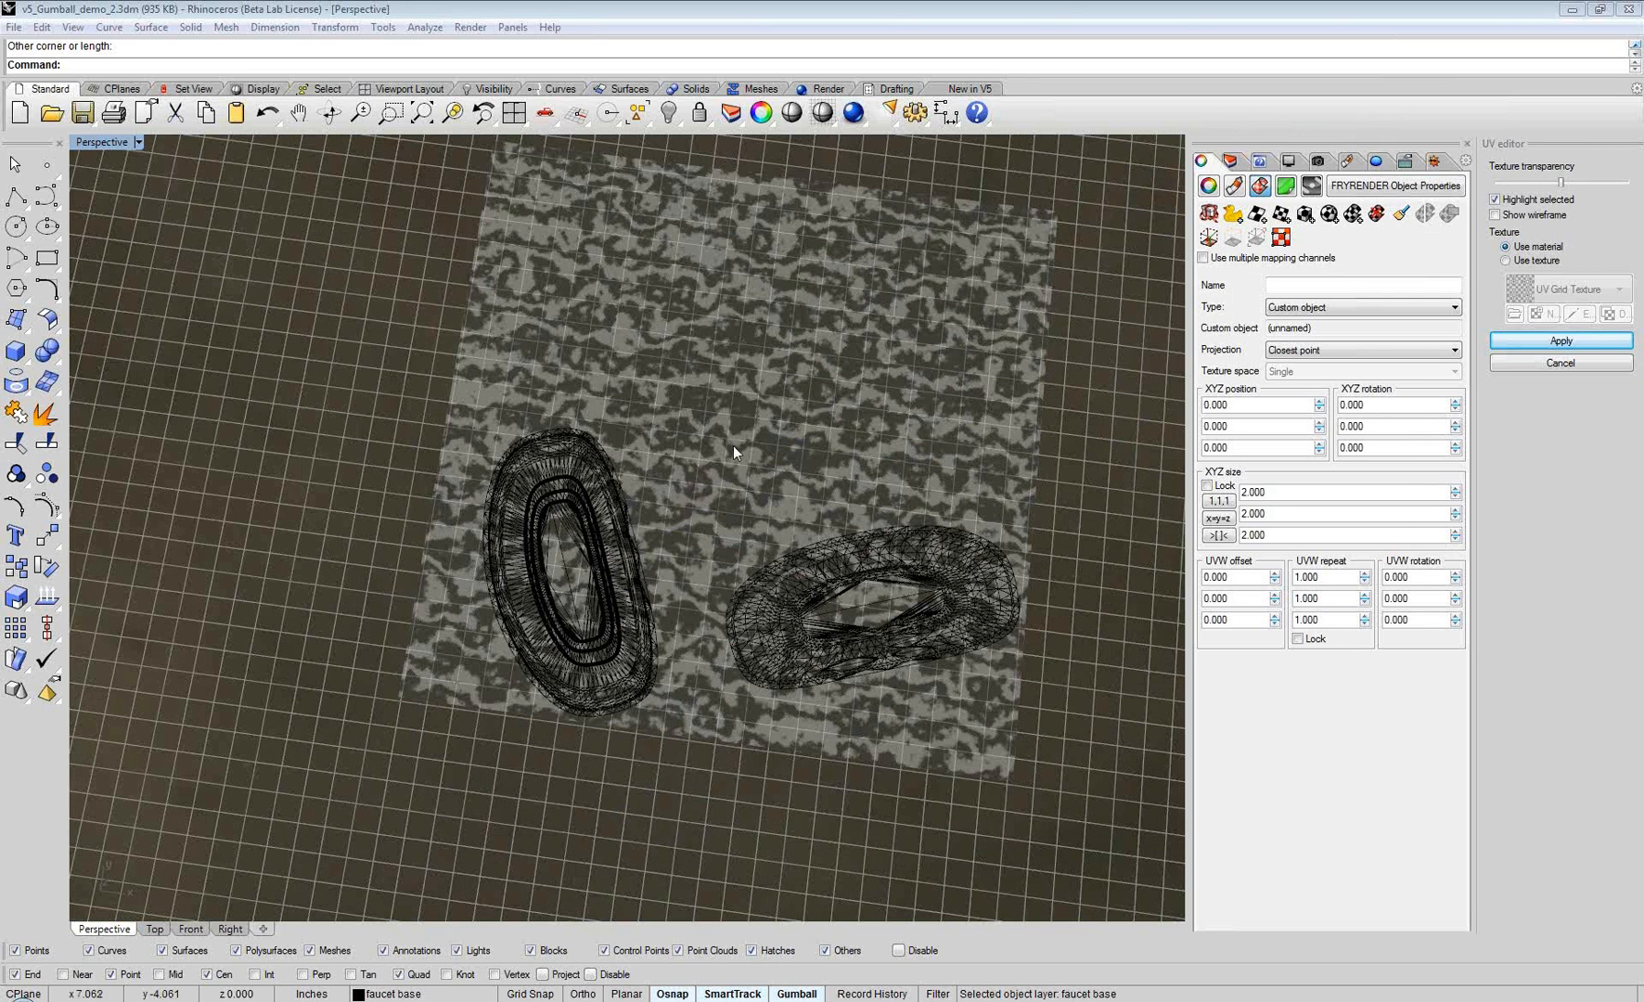
Step: Check both unwrapped UV meshes, then rotate the concentric-ringed one upright and shift it within the texture square
right_click_drag(734, 453, 701, 527)
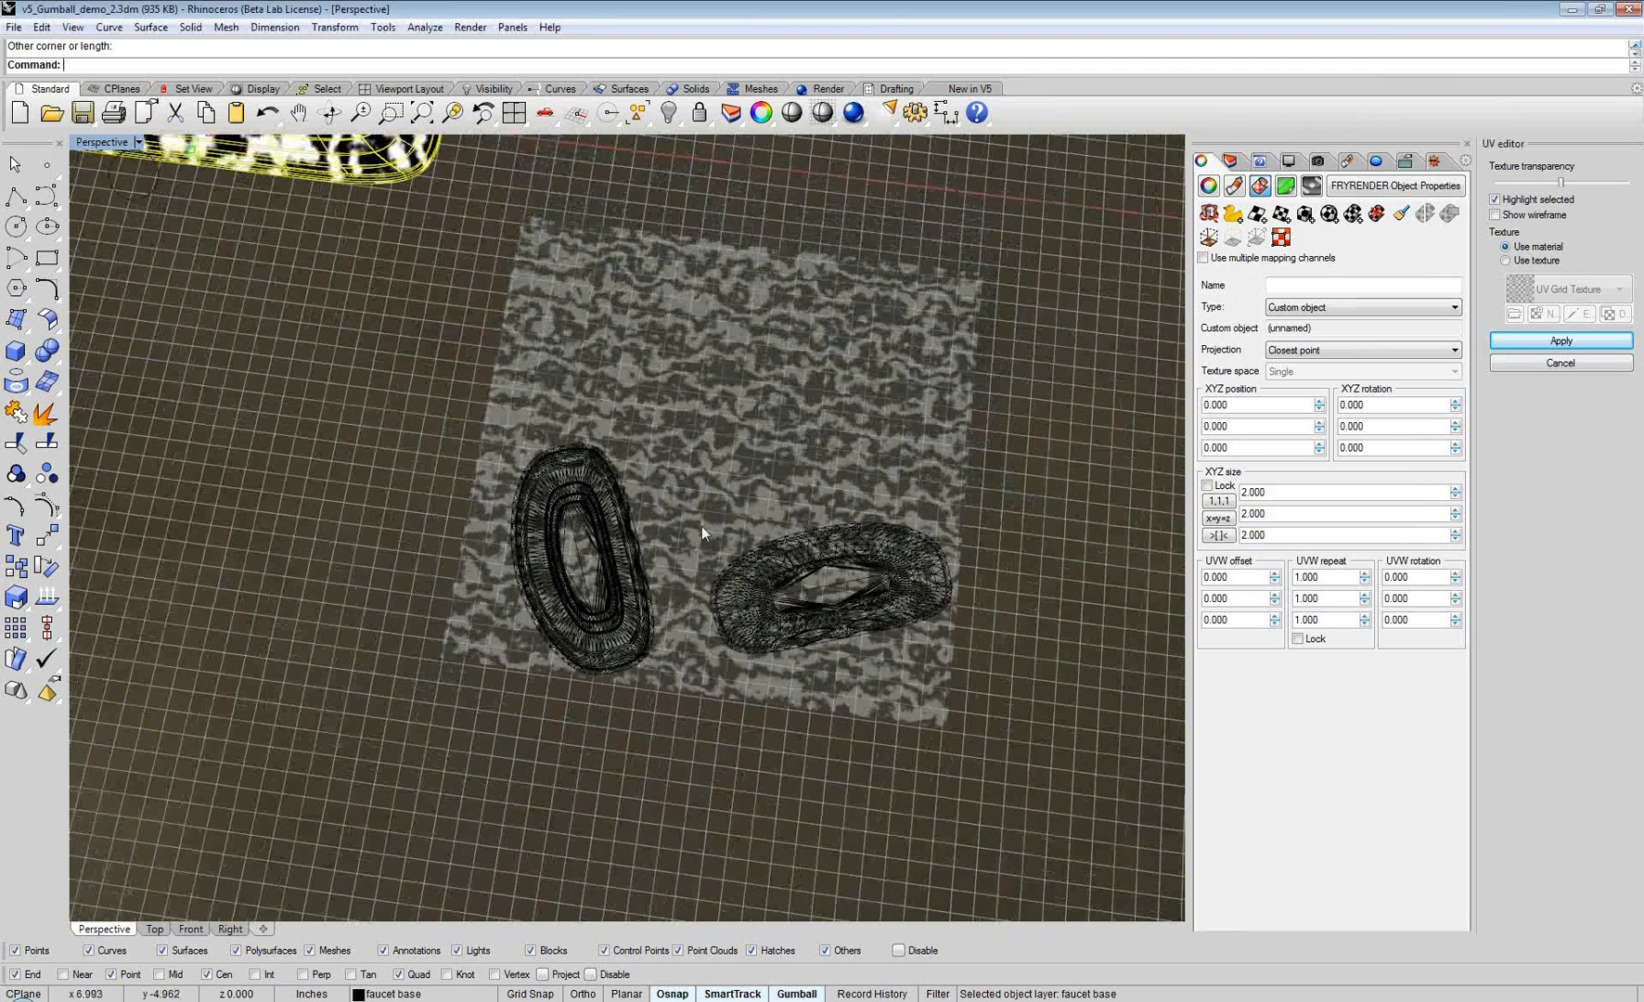
scroll(702, 527, "up", 2)
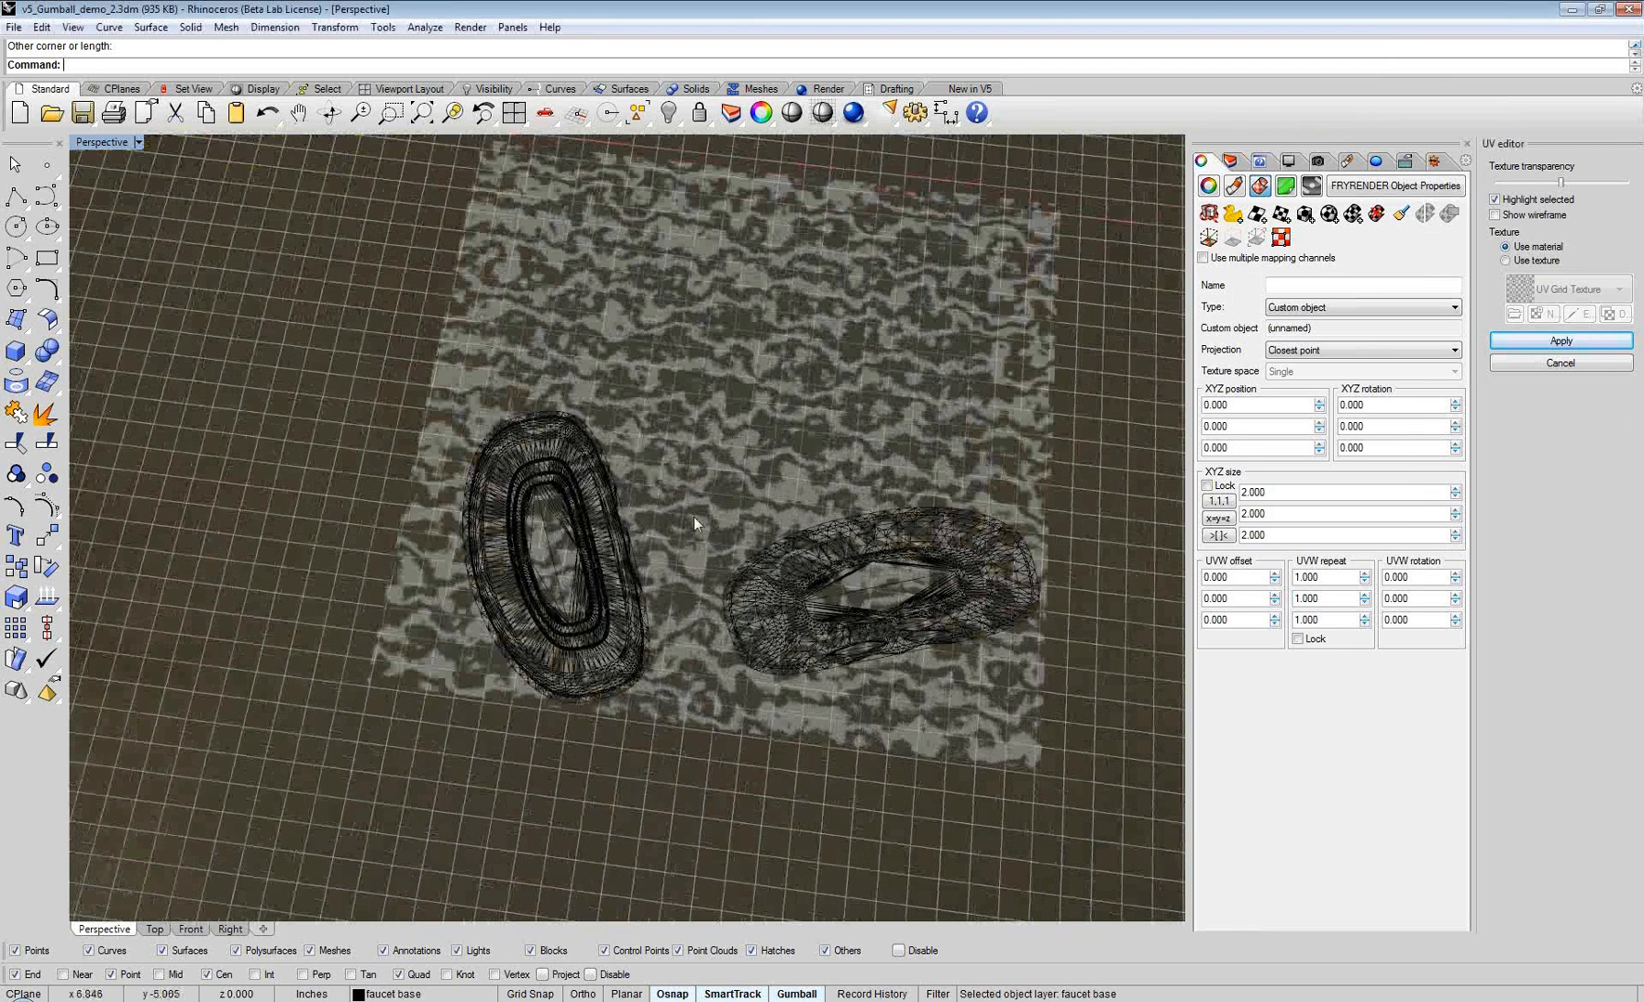
scroll(694, 517, "down", 2)
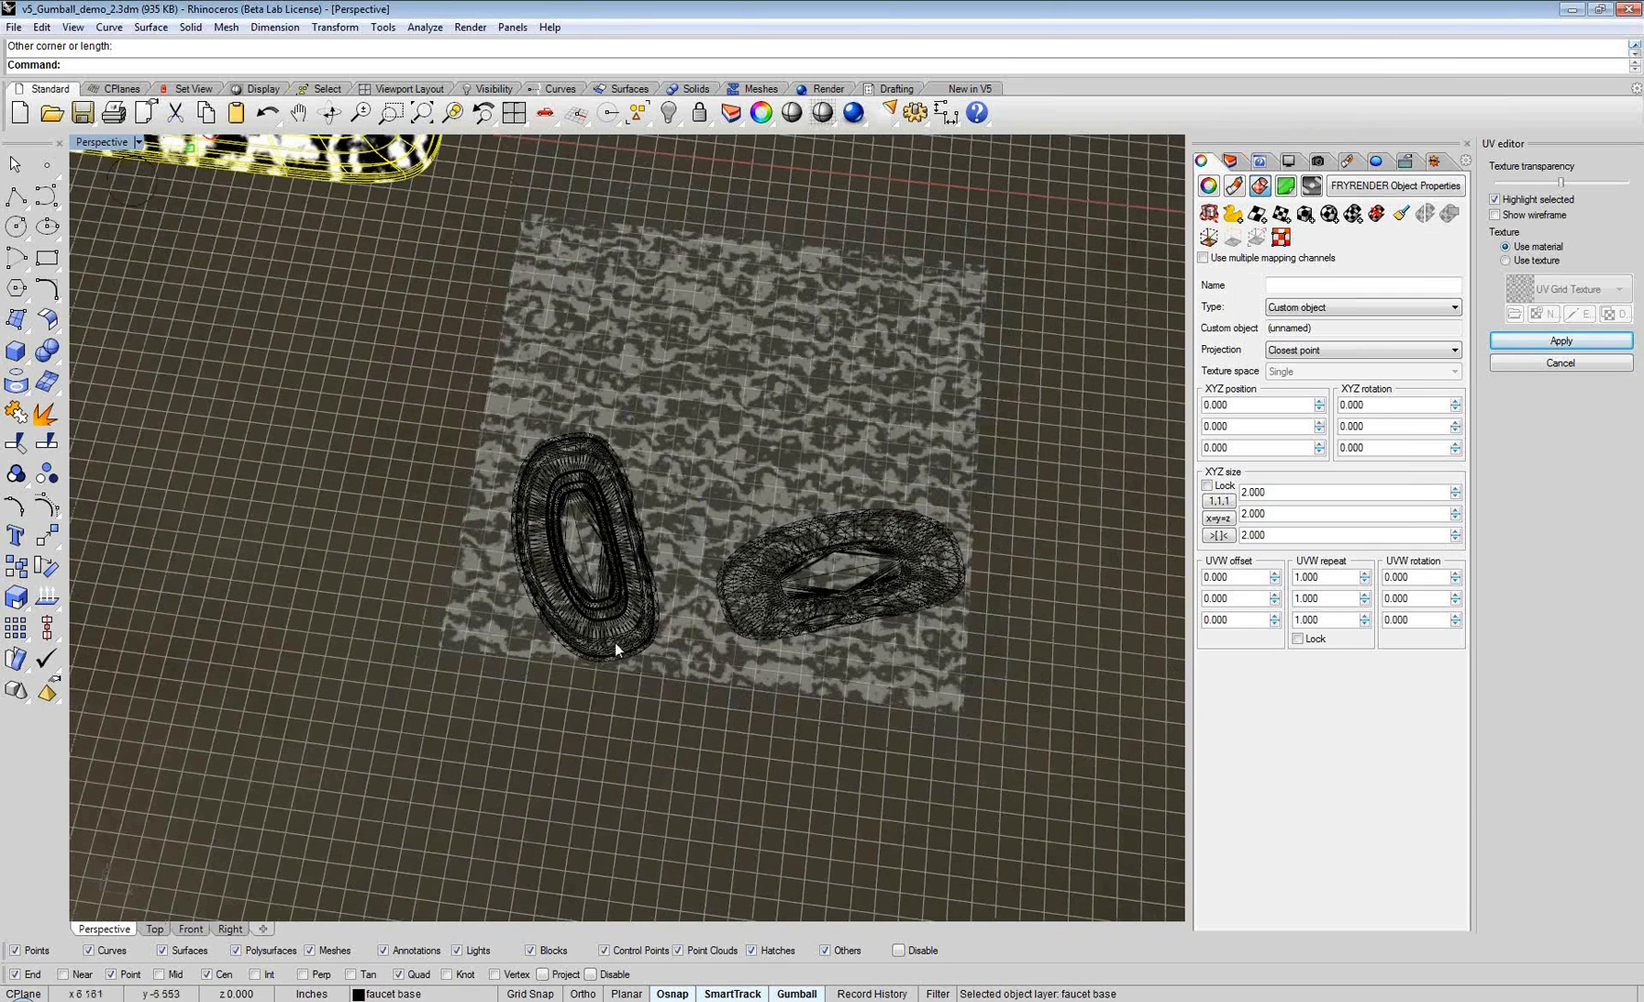
left_click(631, 560)
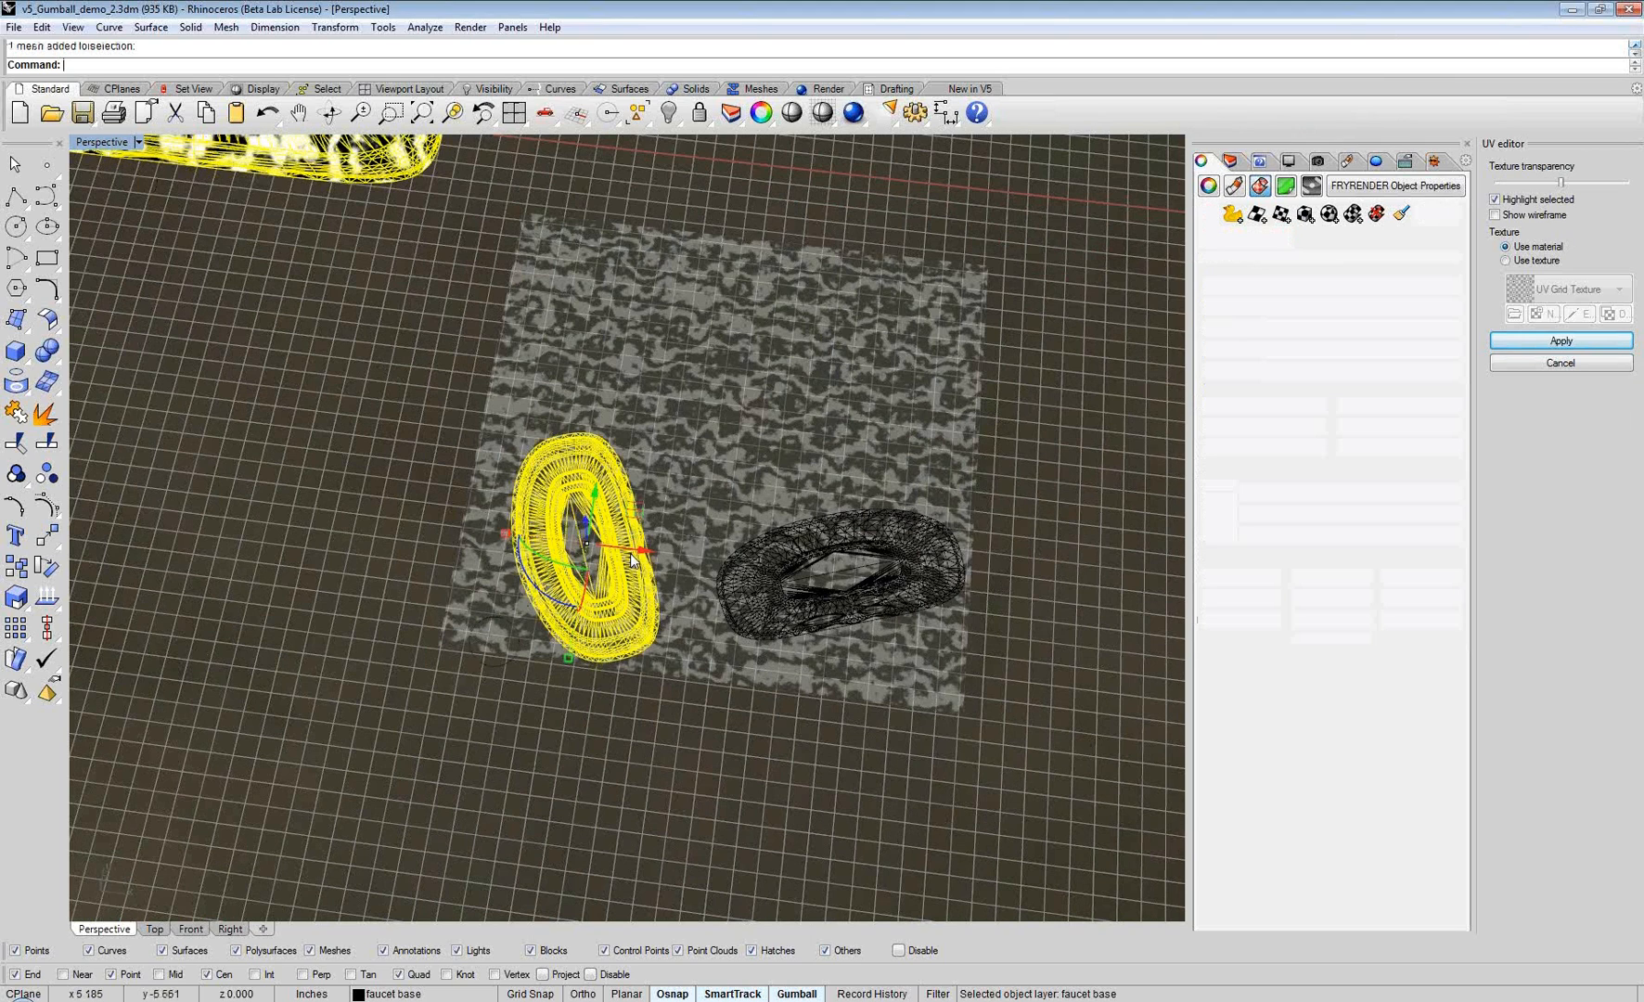
left_click(721, 530)
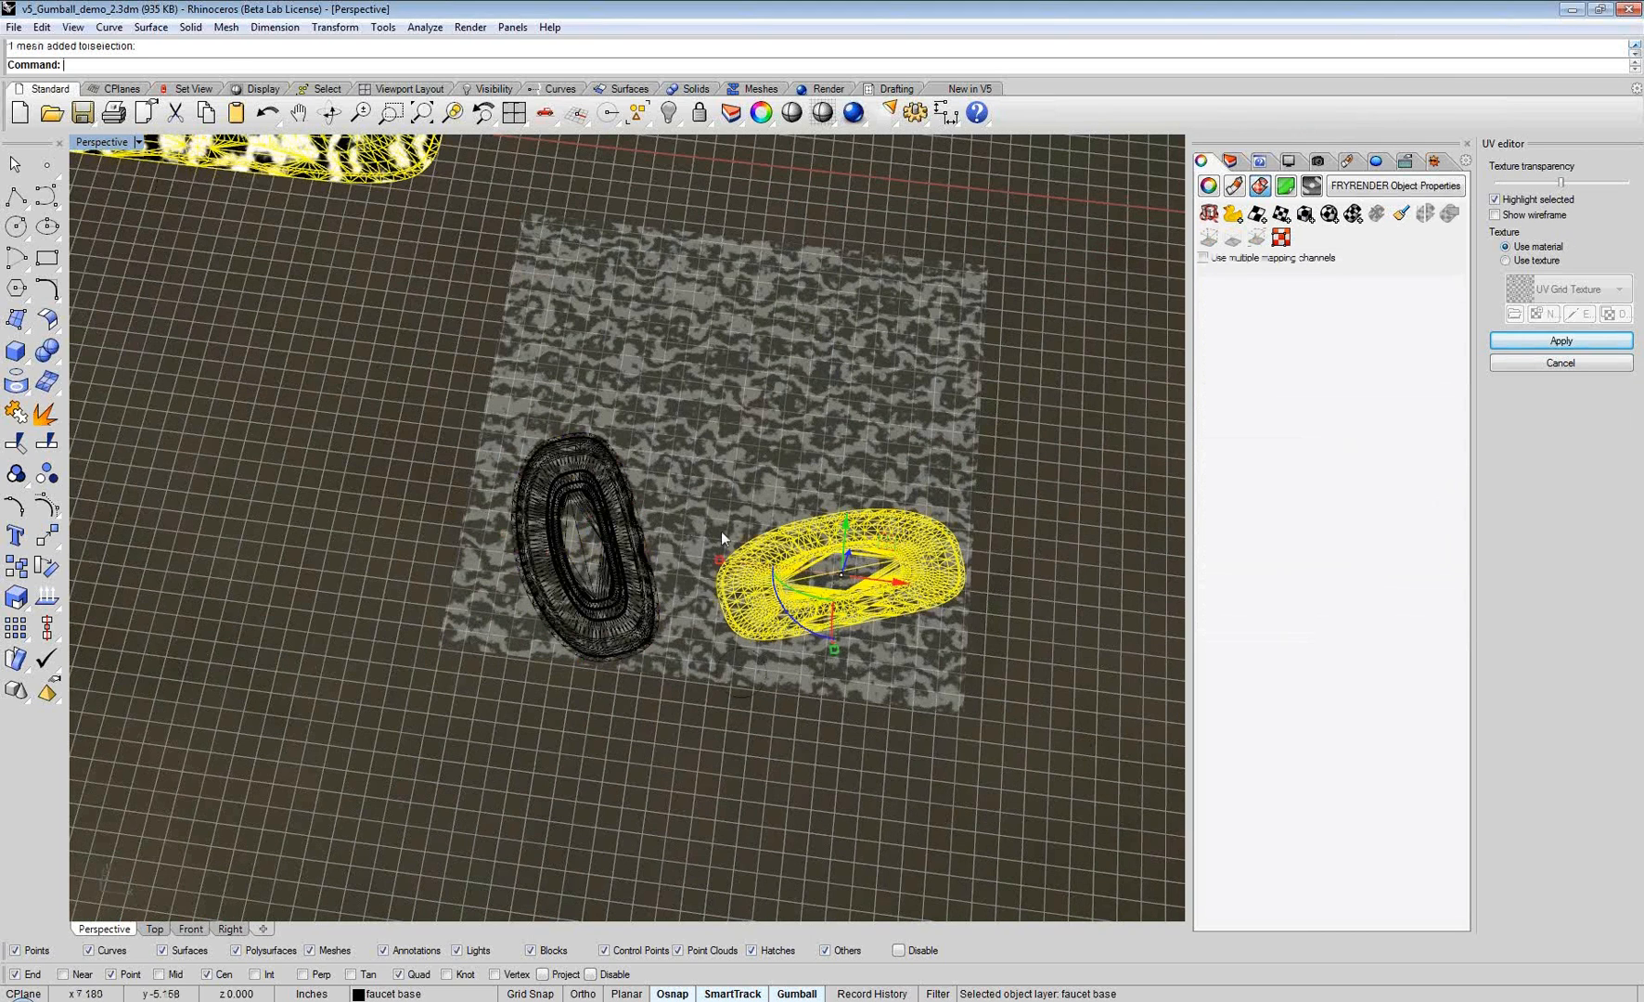
right_click_drag(721, 531, 750, 570, "shift")
left_click(698, 613)
left_click_drag(628, 721, 617, 715)
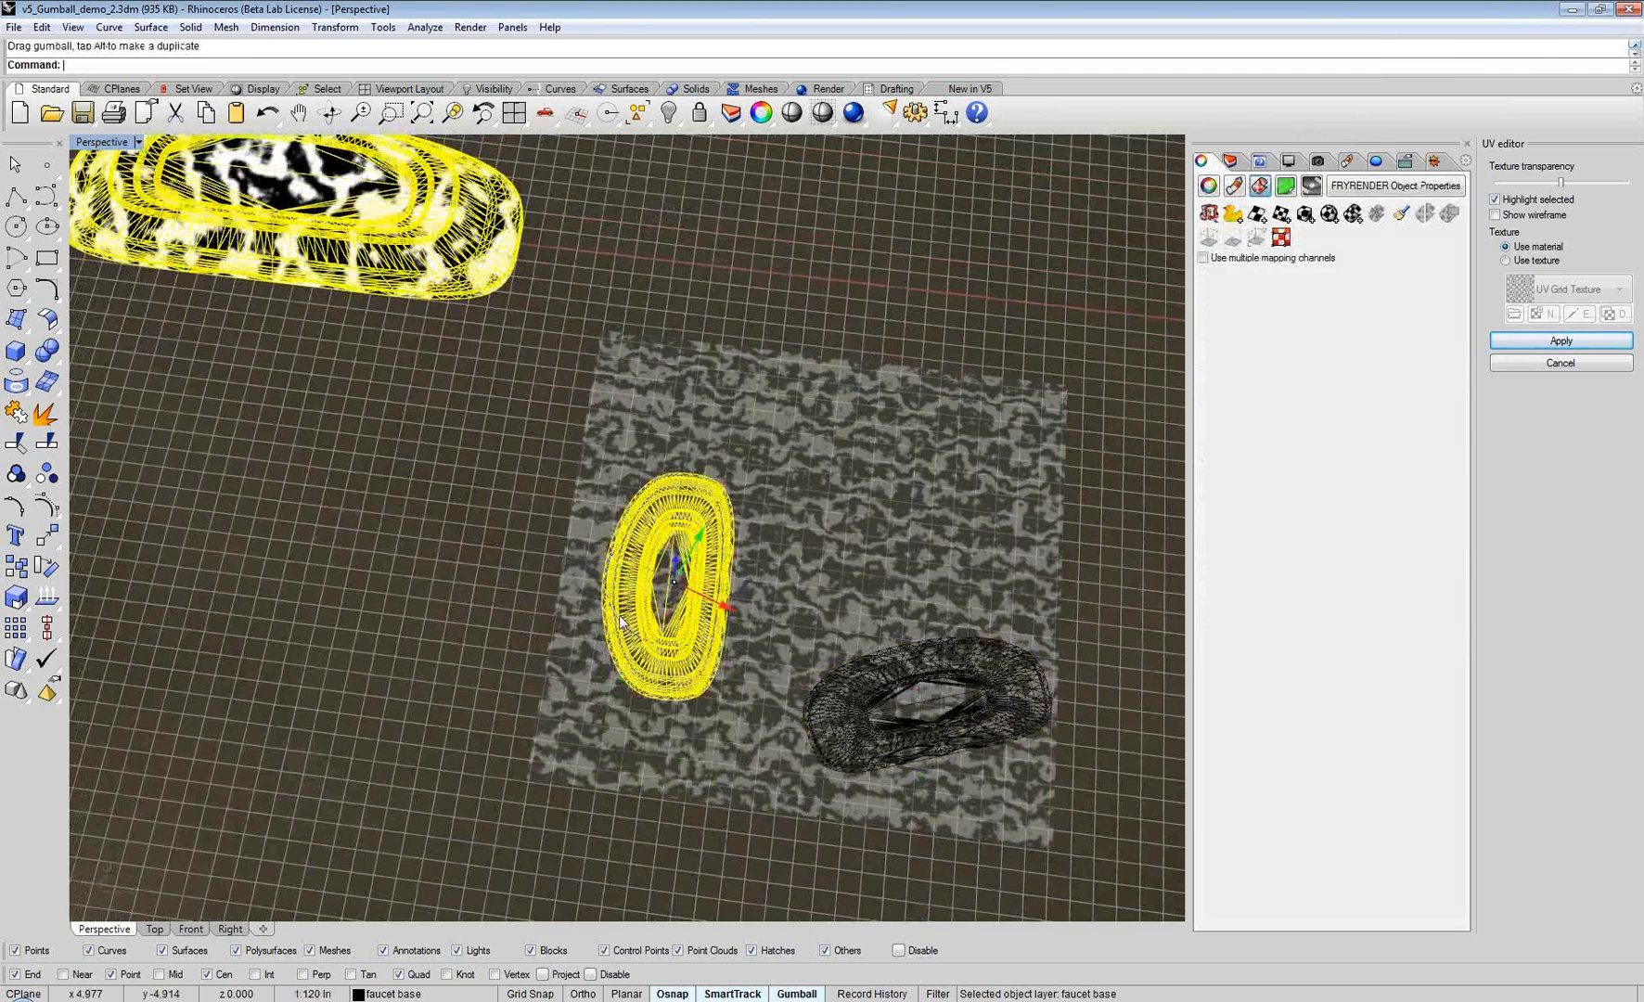
left_click_drag(631, 630, 621, 617)
left_click(511, 550)
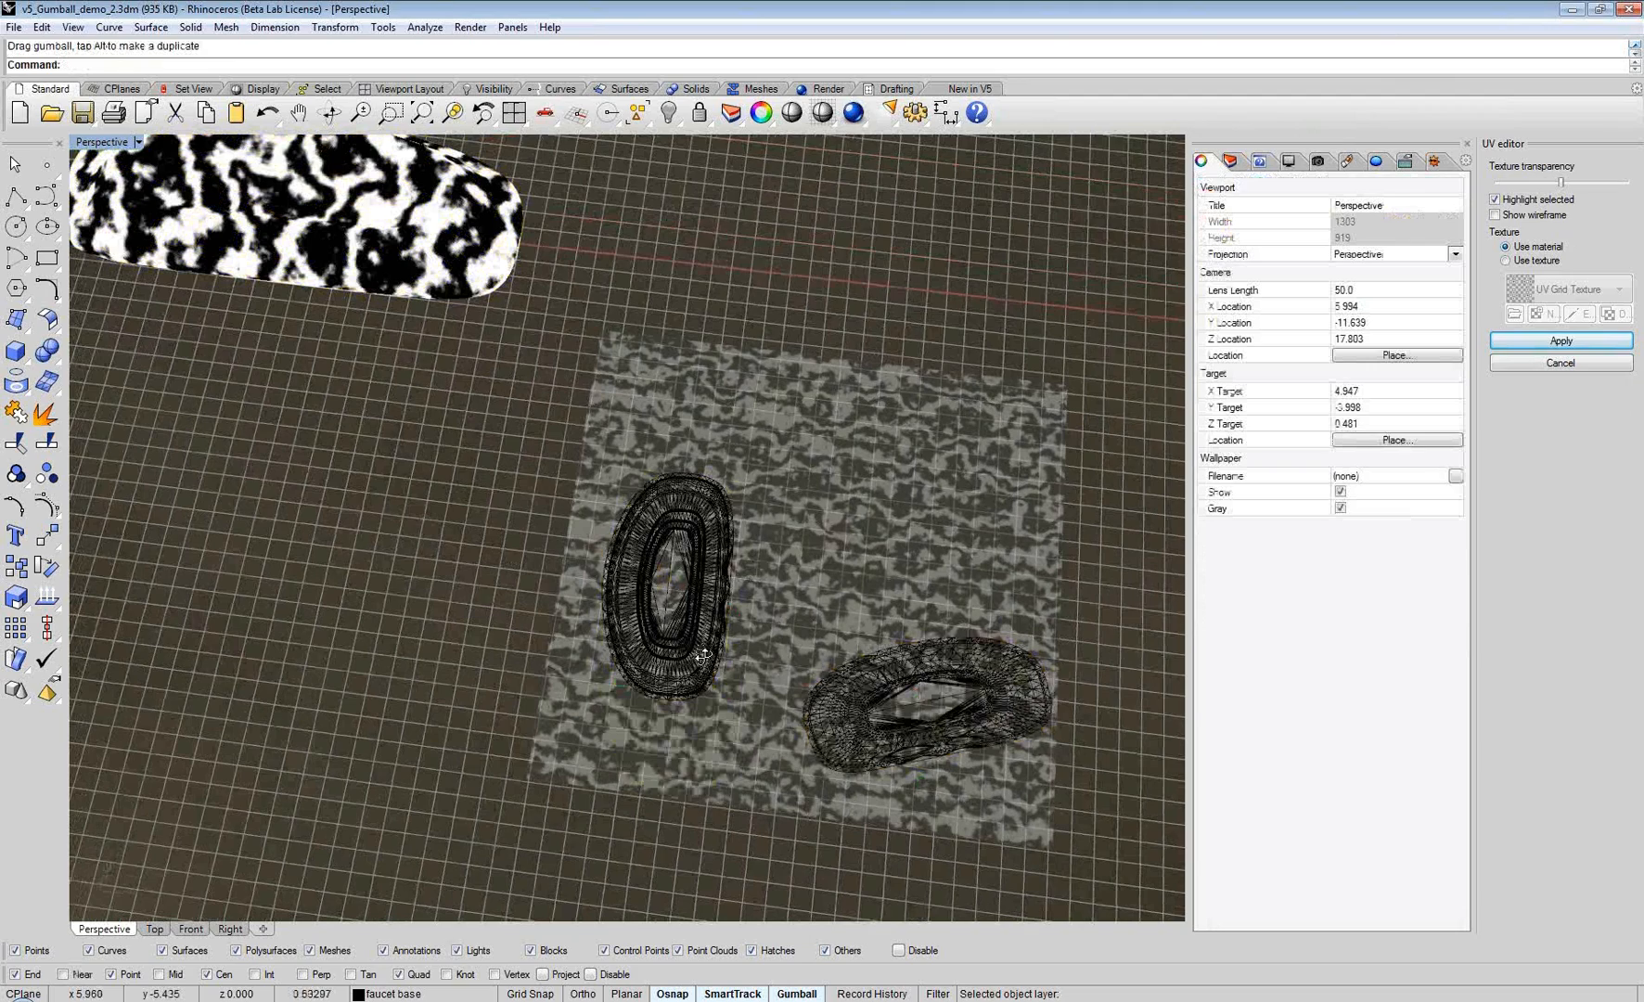
Step: Rotate the other UV mesh upright and move it alongside the concentric-ringed one, leaving nothing selected
right_click_drag(703, 656, 701, 642)
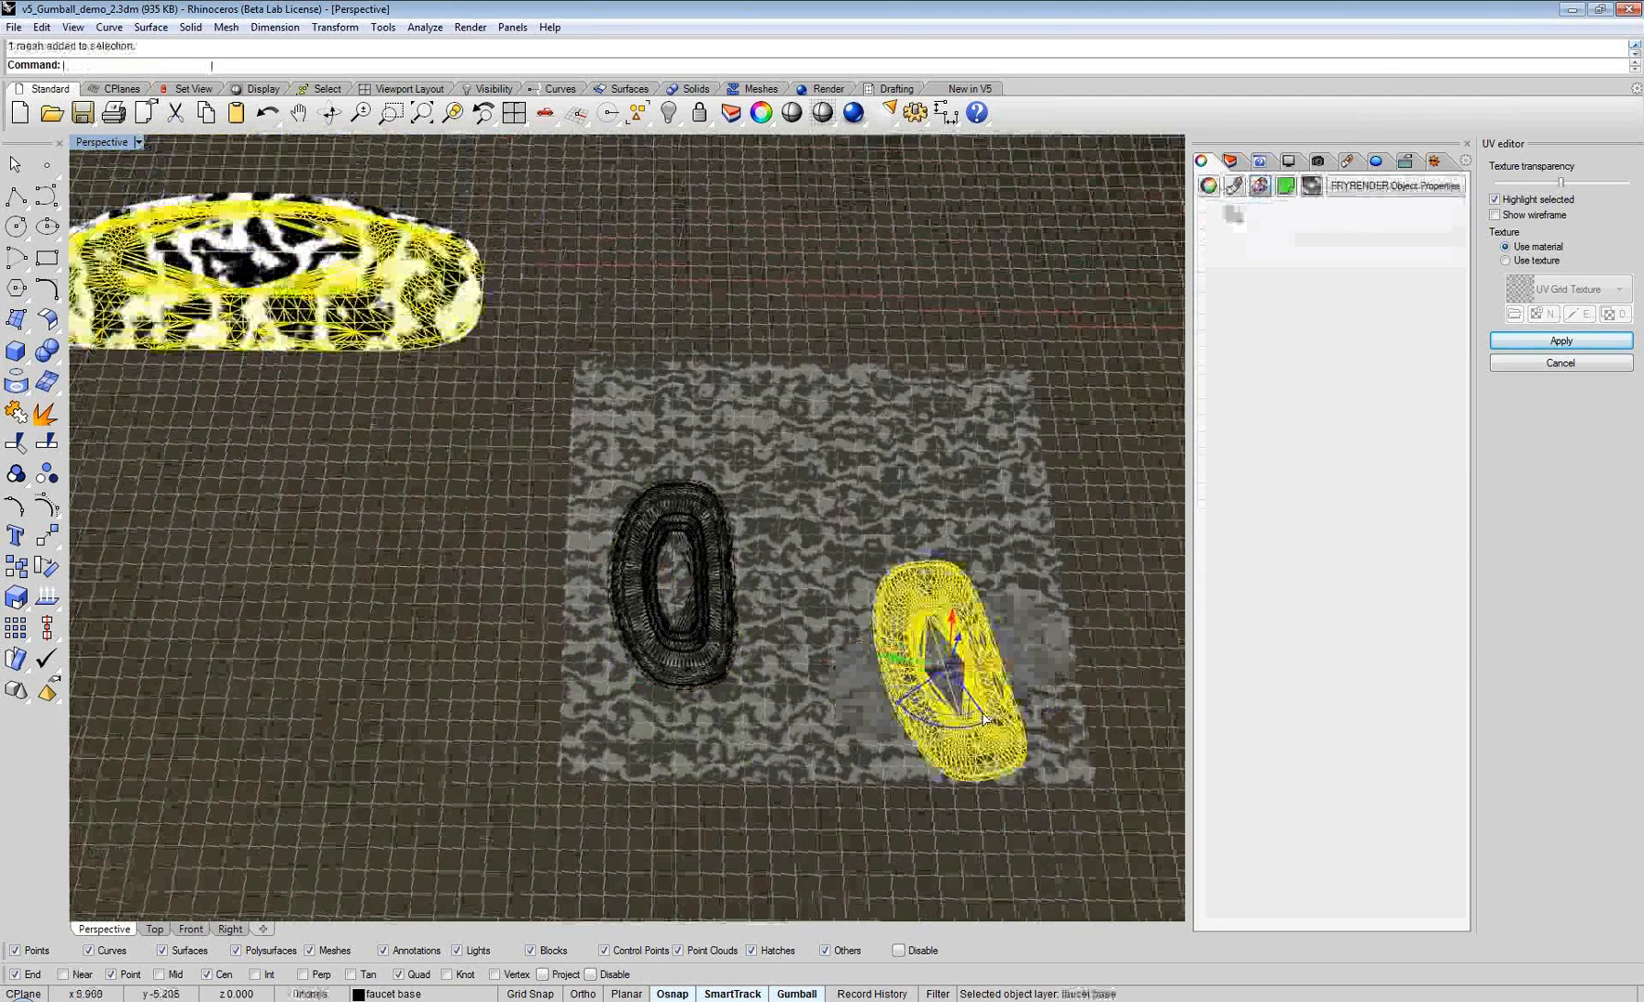
left_click_drag(901, 620, 817, 538)
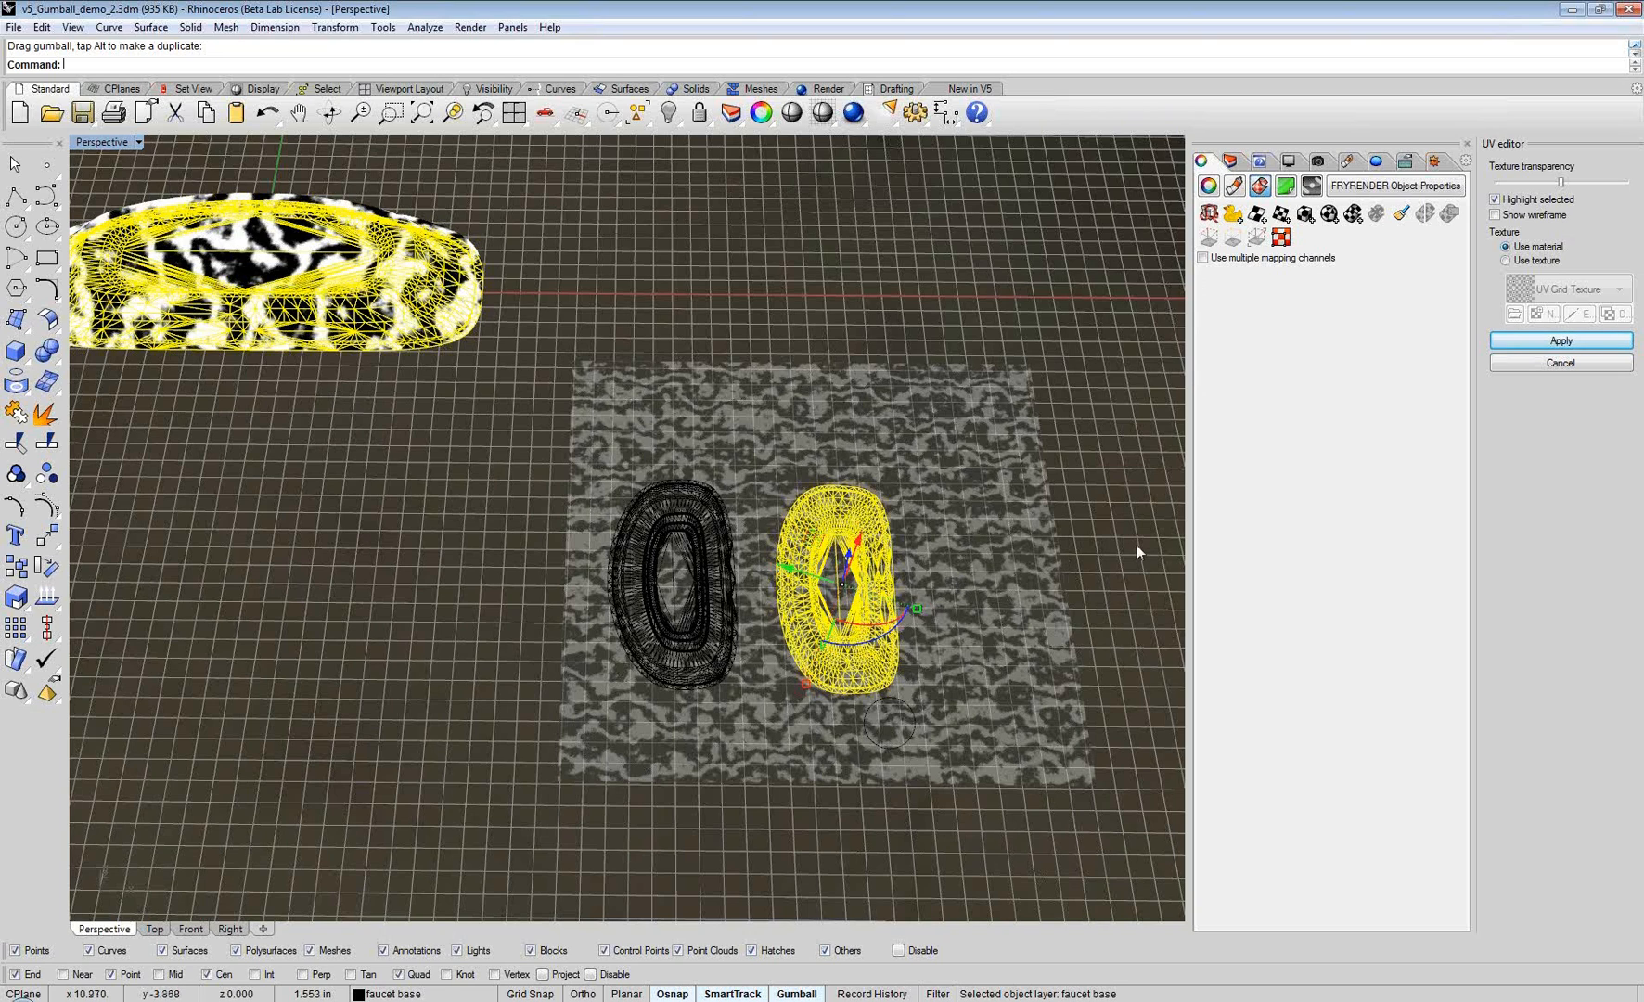
key("Escape")
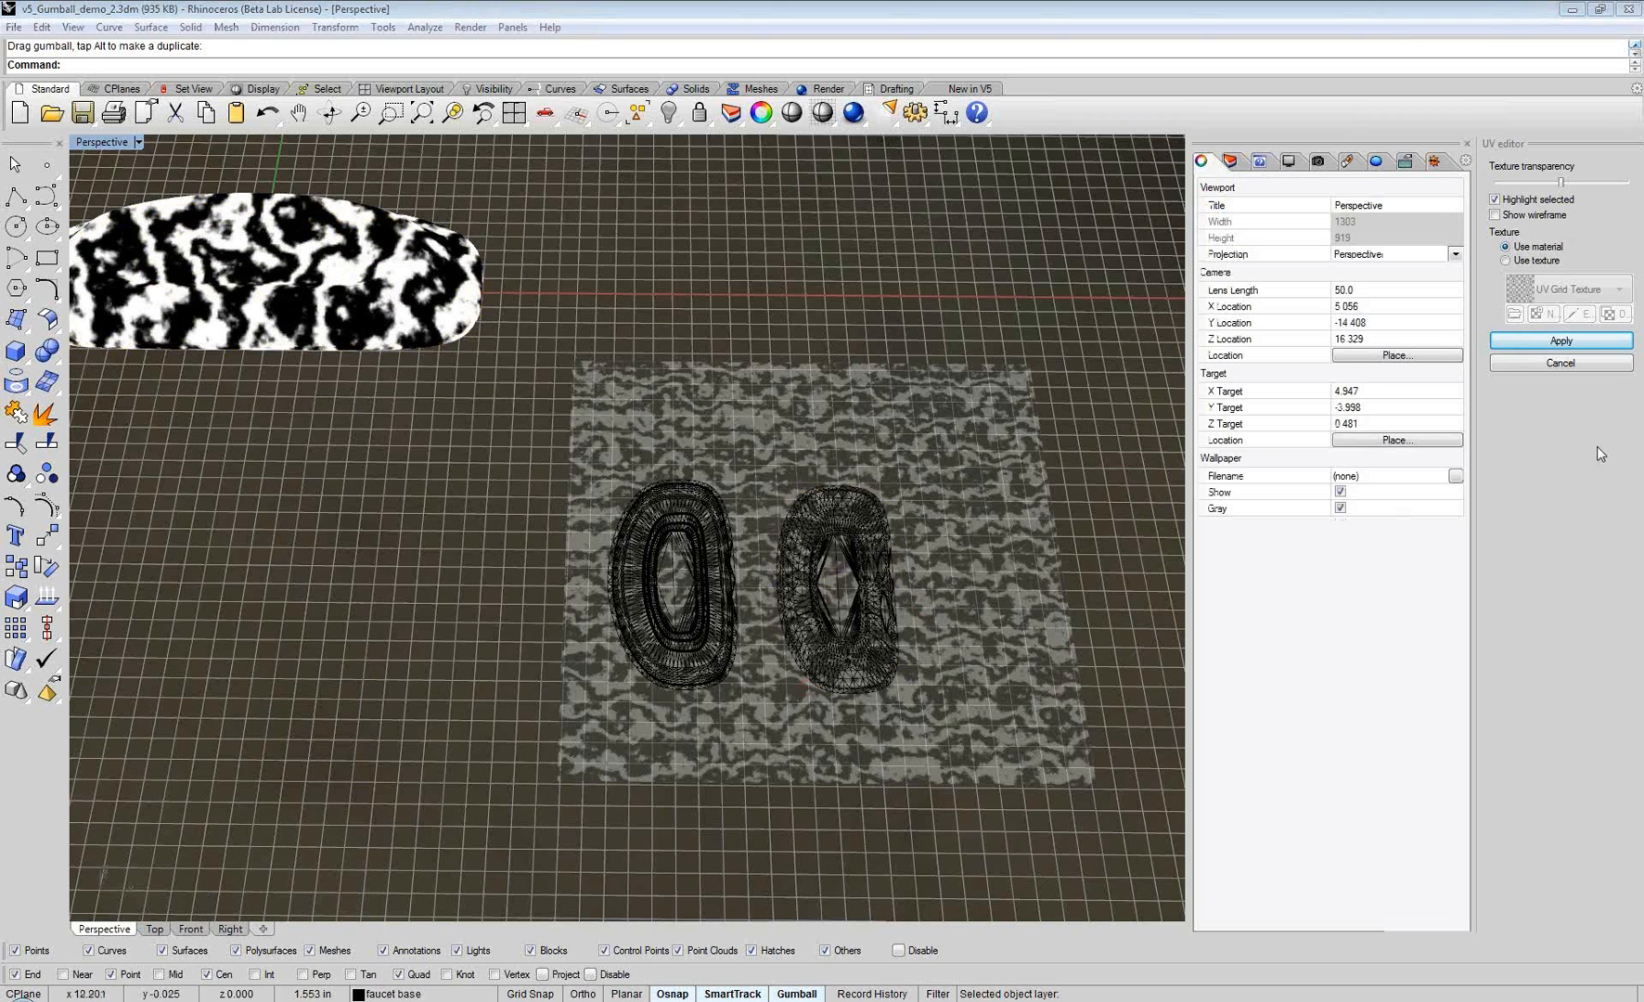
Step: Apply the rearranged UV layout to the faucet base and show the hidden sink parts again in RenderedShadows display
left_click(1595, 348)
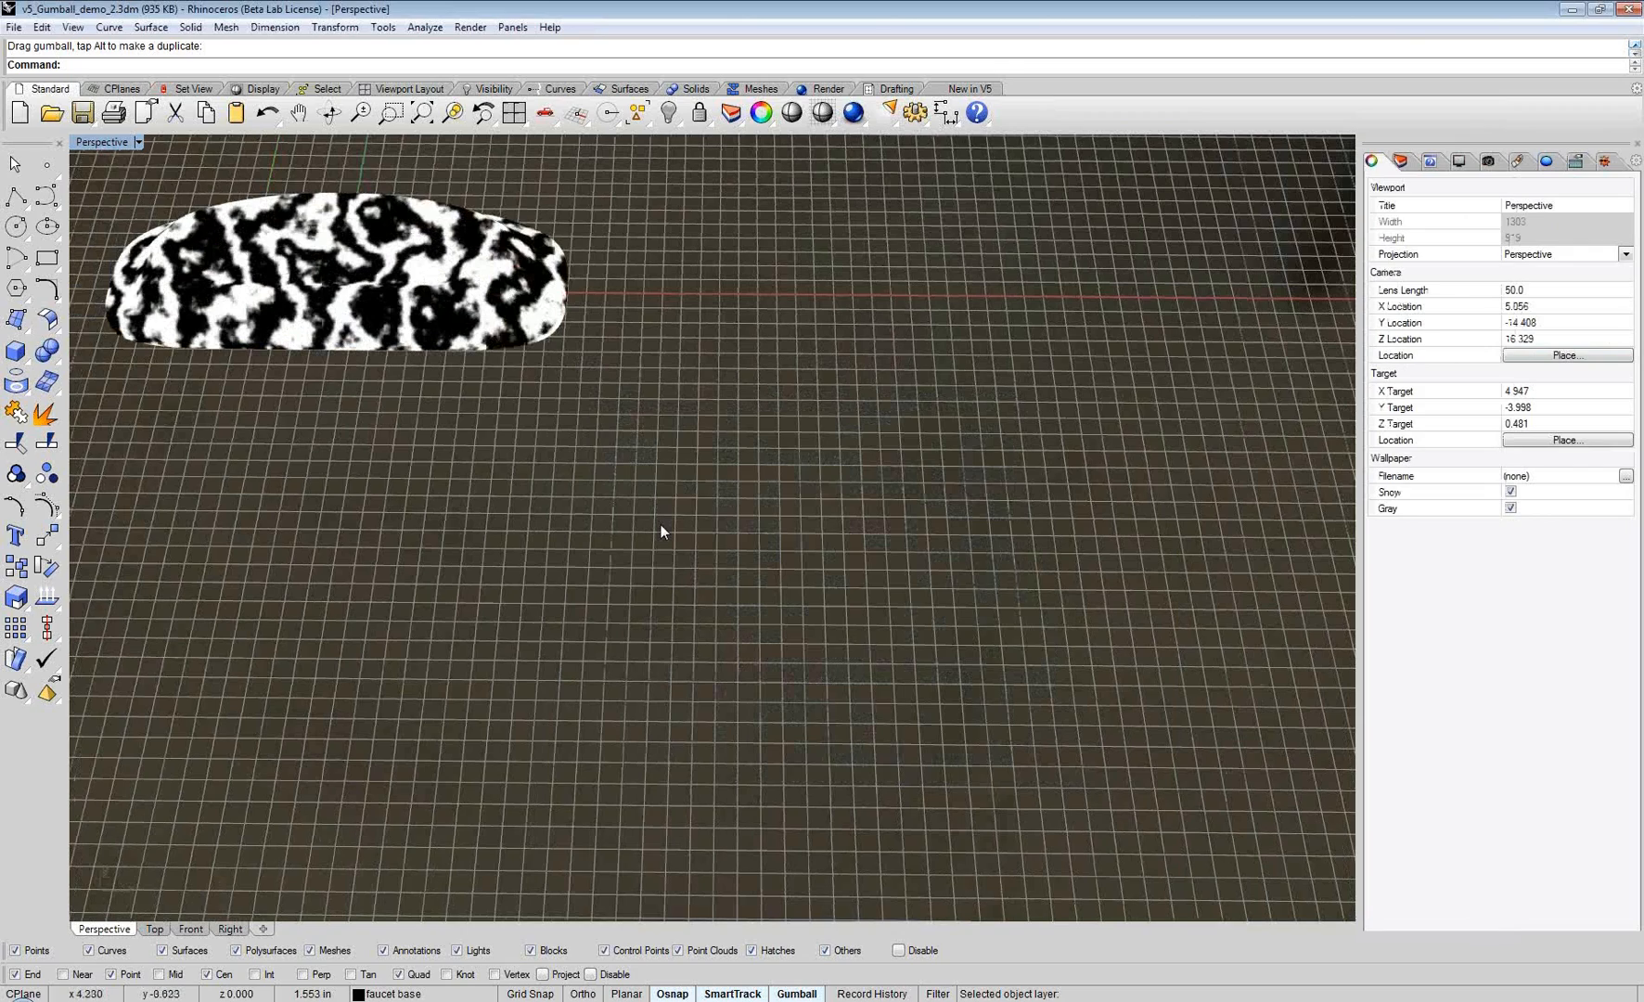
right_click_drag(660, 524, 657, 444)
key("ctrl+alt+h")
scroll(520, 342, "up", 8)
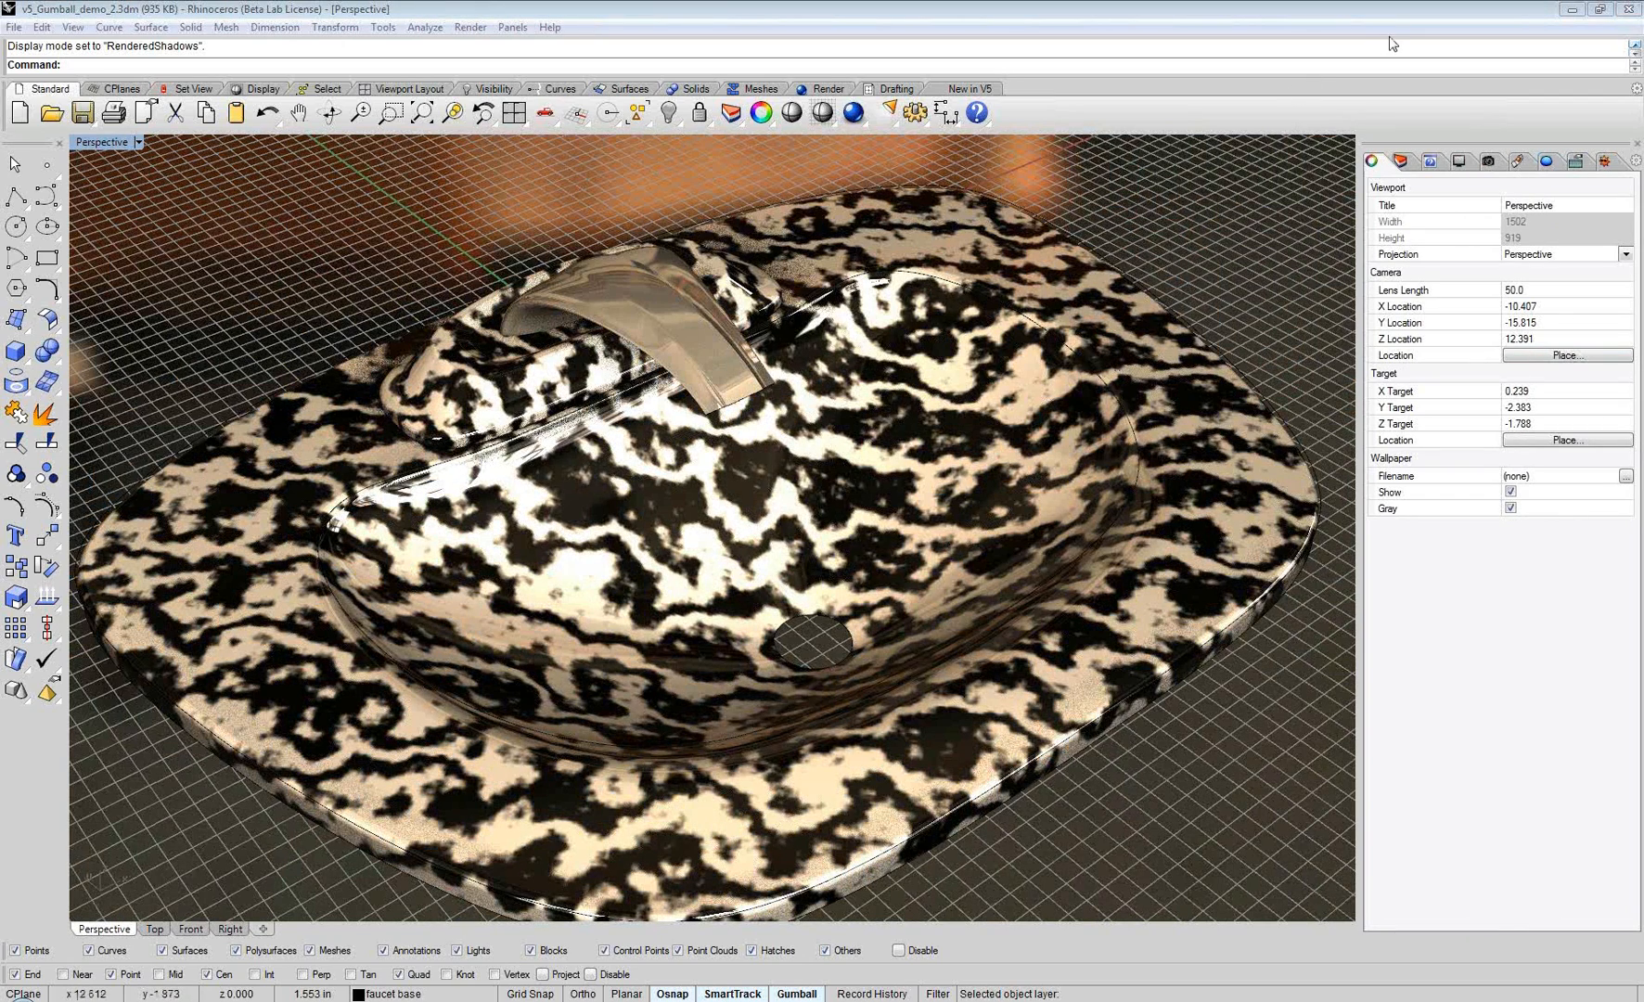
Step: Review the background environment around the sink, then turn on the ground plane beneath it
left_click(1546, 161)
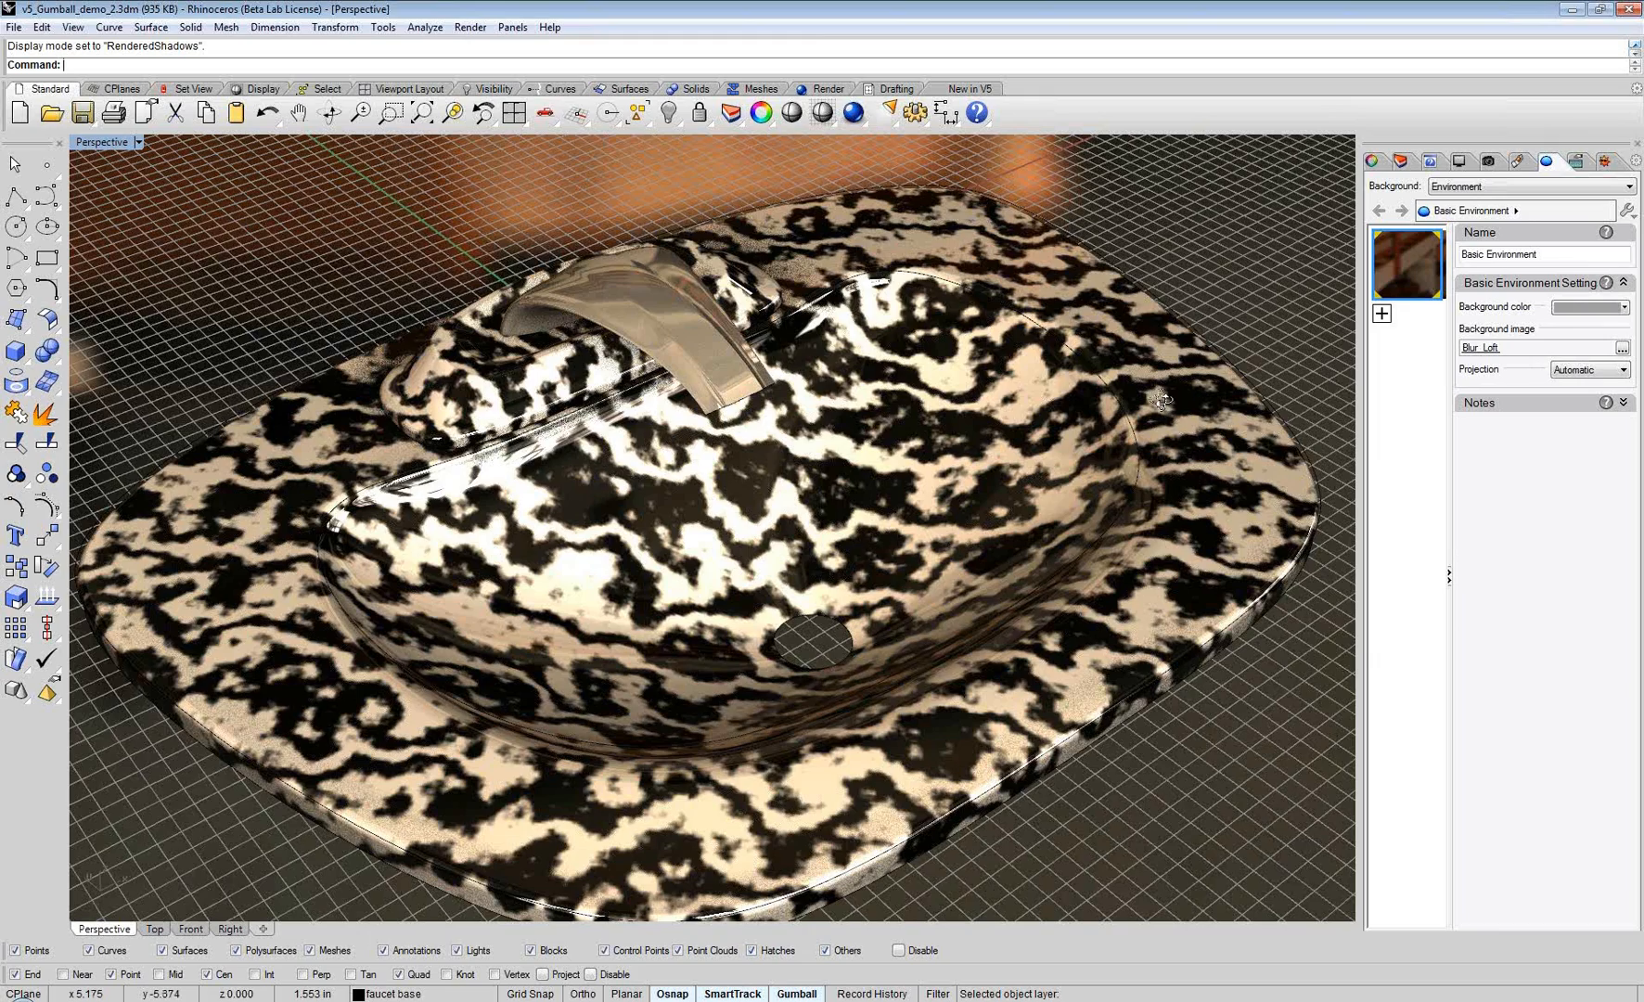
right_click_drag(1162, 399, 1115, 404)
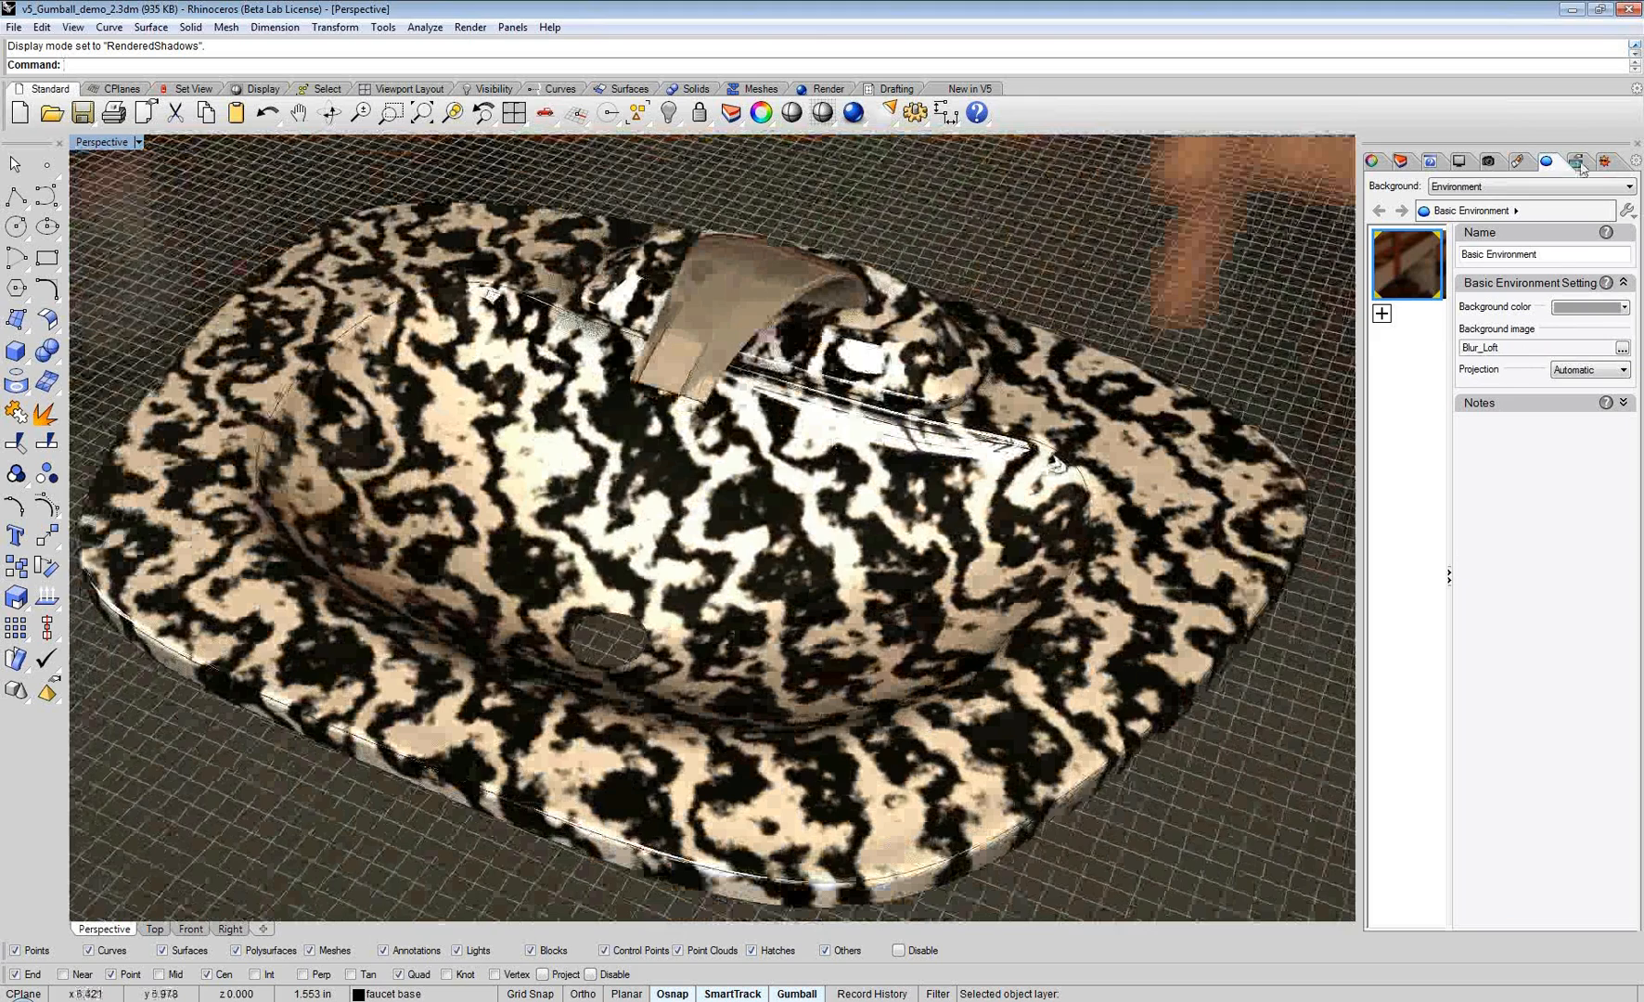
left_click(1580, 163)
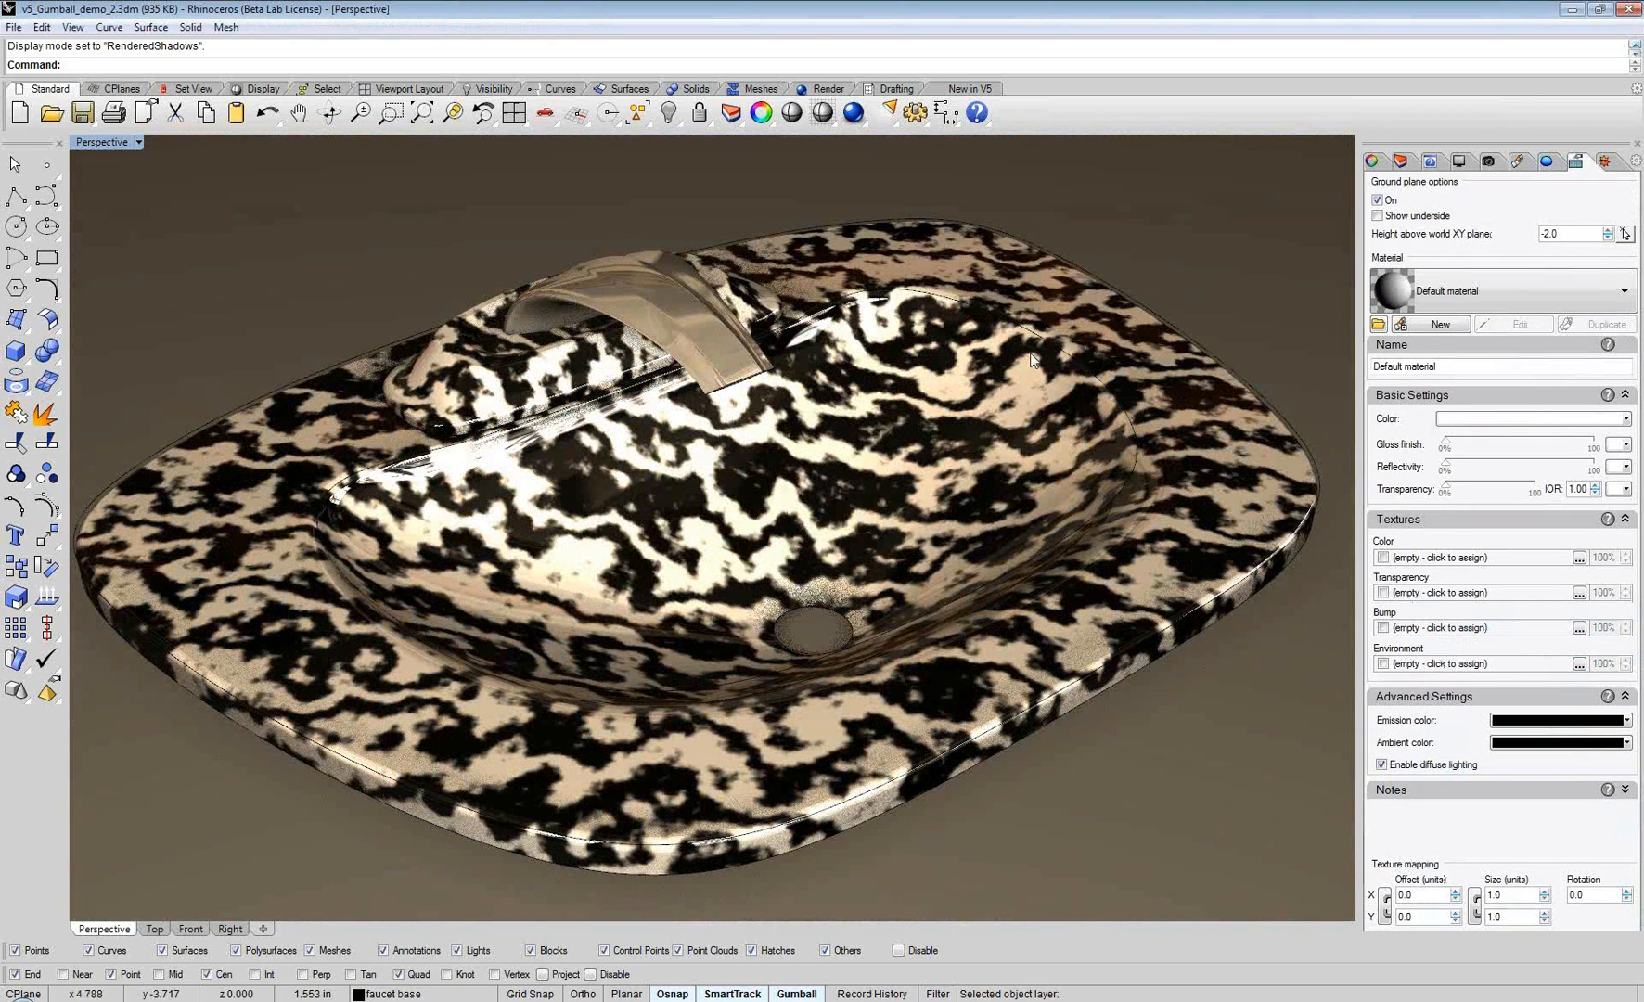
right_click_drag(1032, 360, 1033, 365)
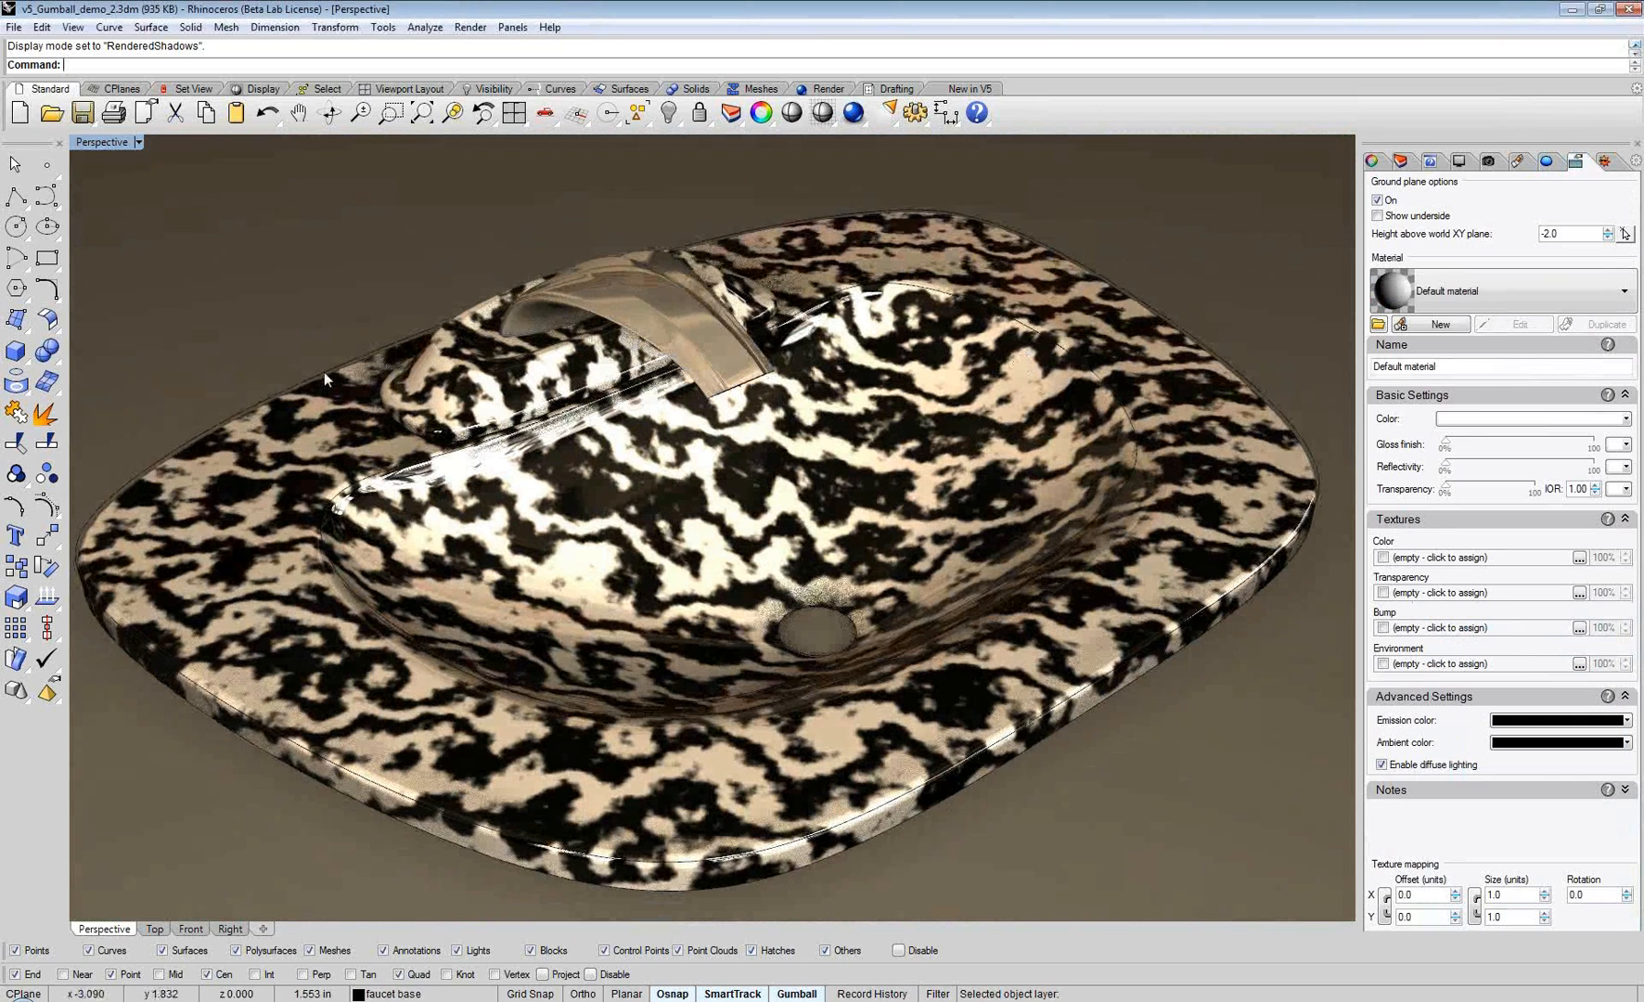
Step: Switch the Perspective viewport to Artistic display and turn on the sun, inspecting the sink's shadows from several angles
left_click(111, 144)
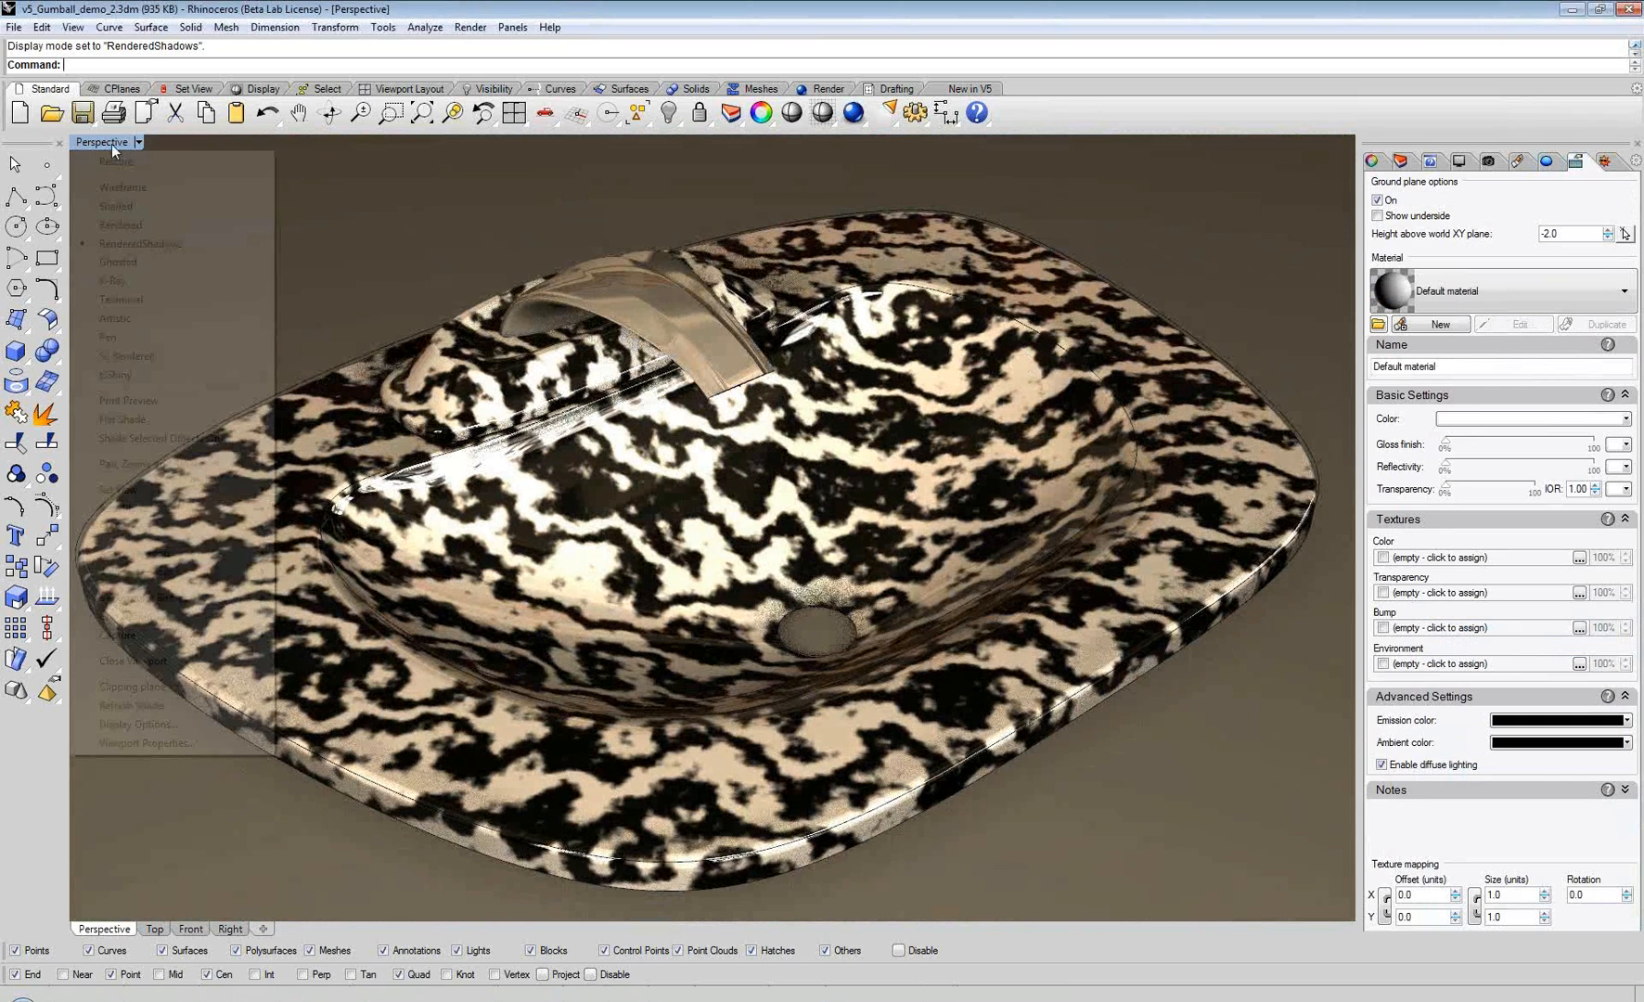
left_click(118, 320)
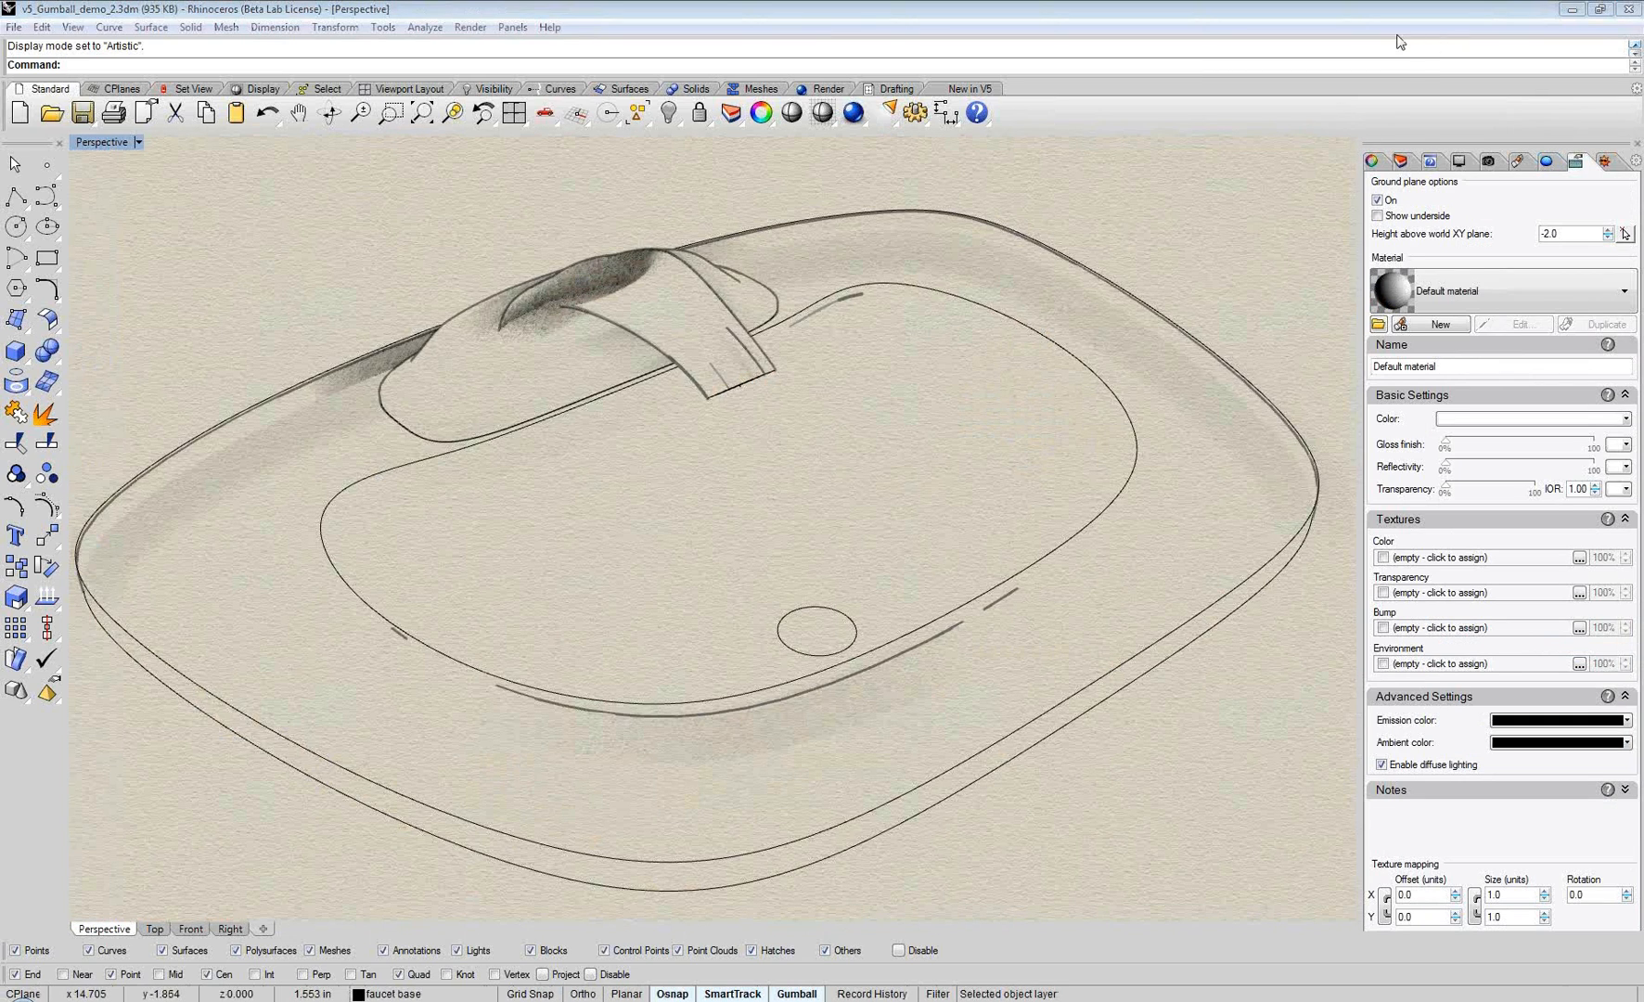
left_click(1605, 162)
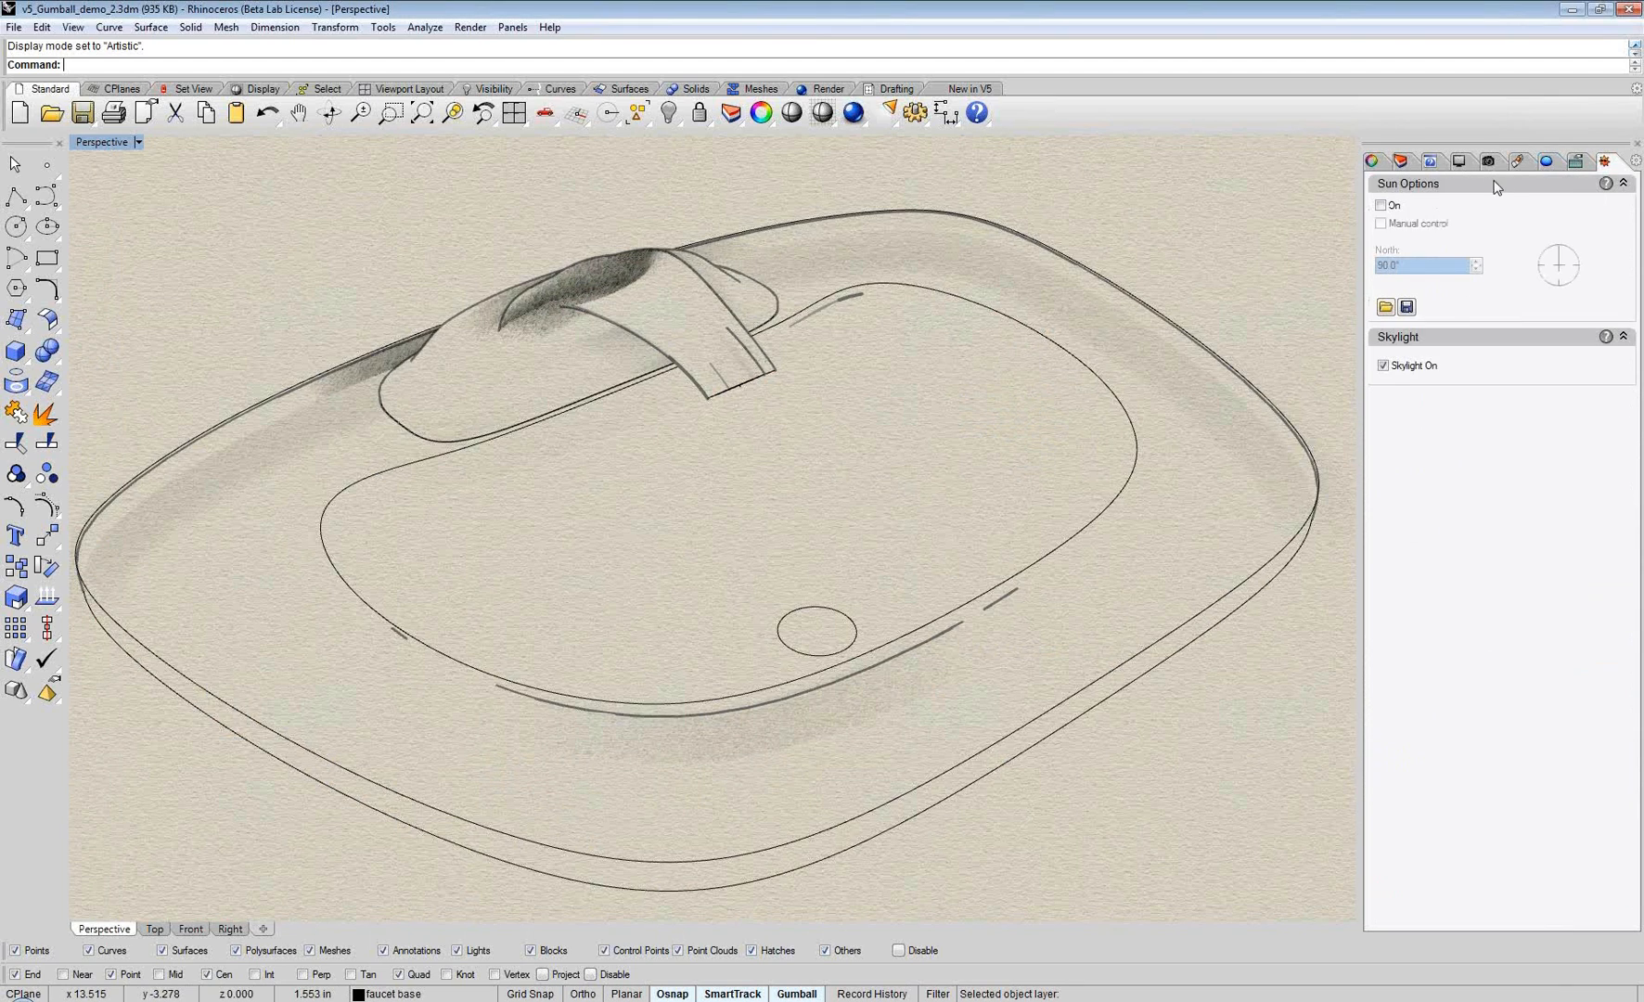
left_click(1389, 212)
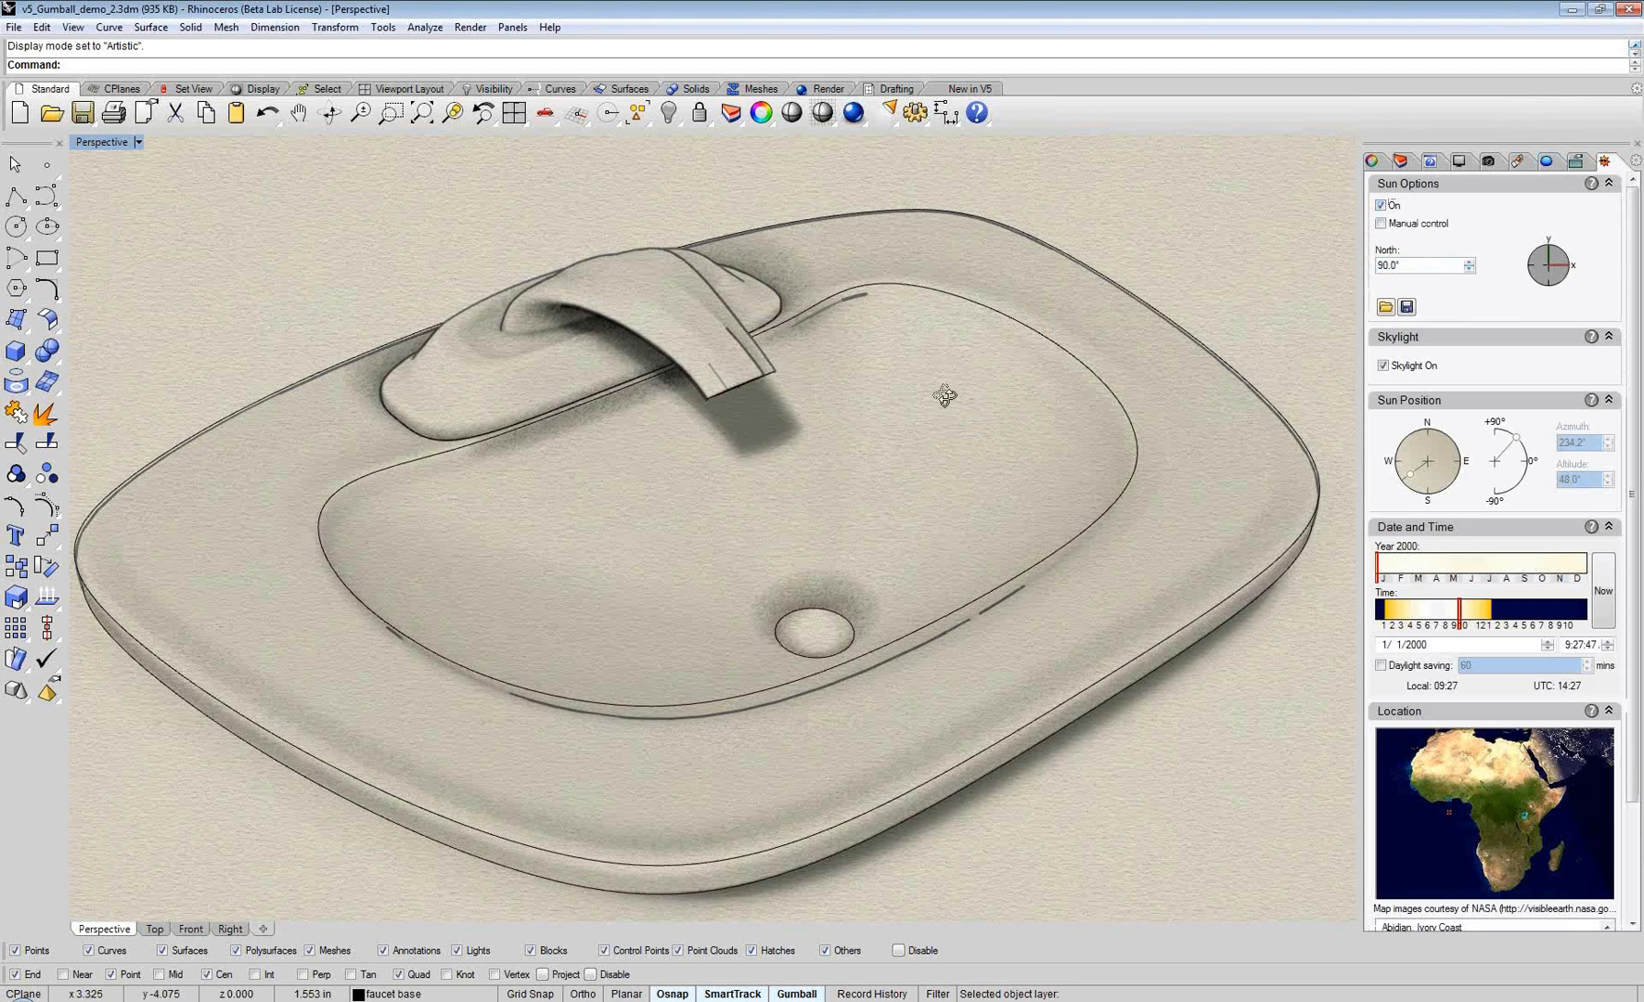
right_click_drag(944, 395, 1085, 278)
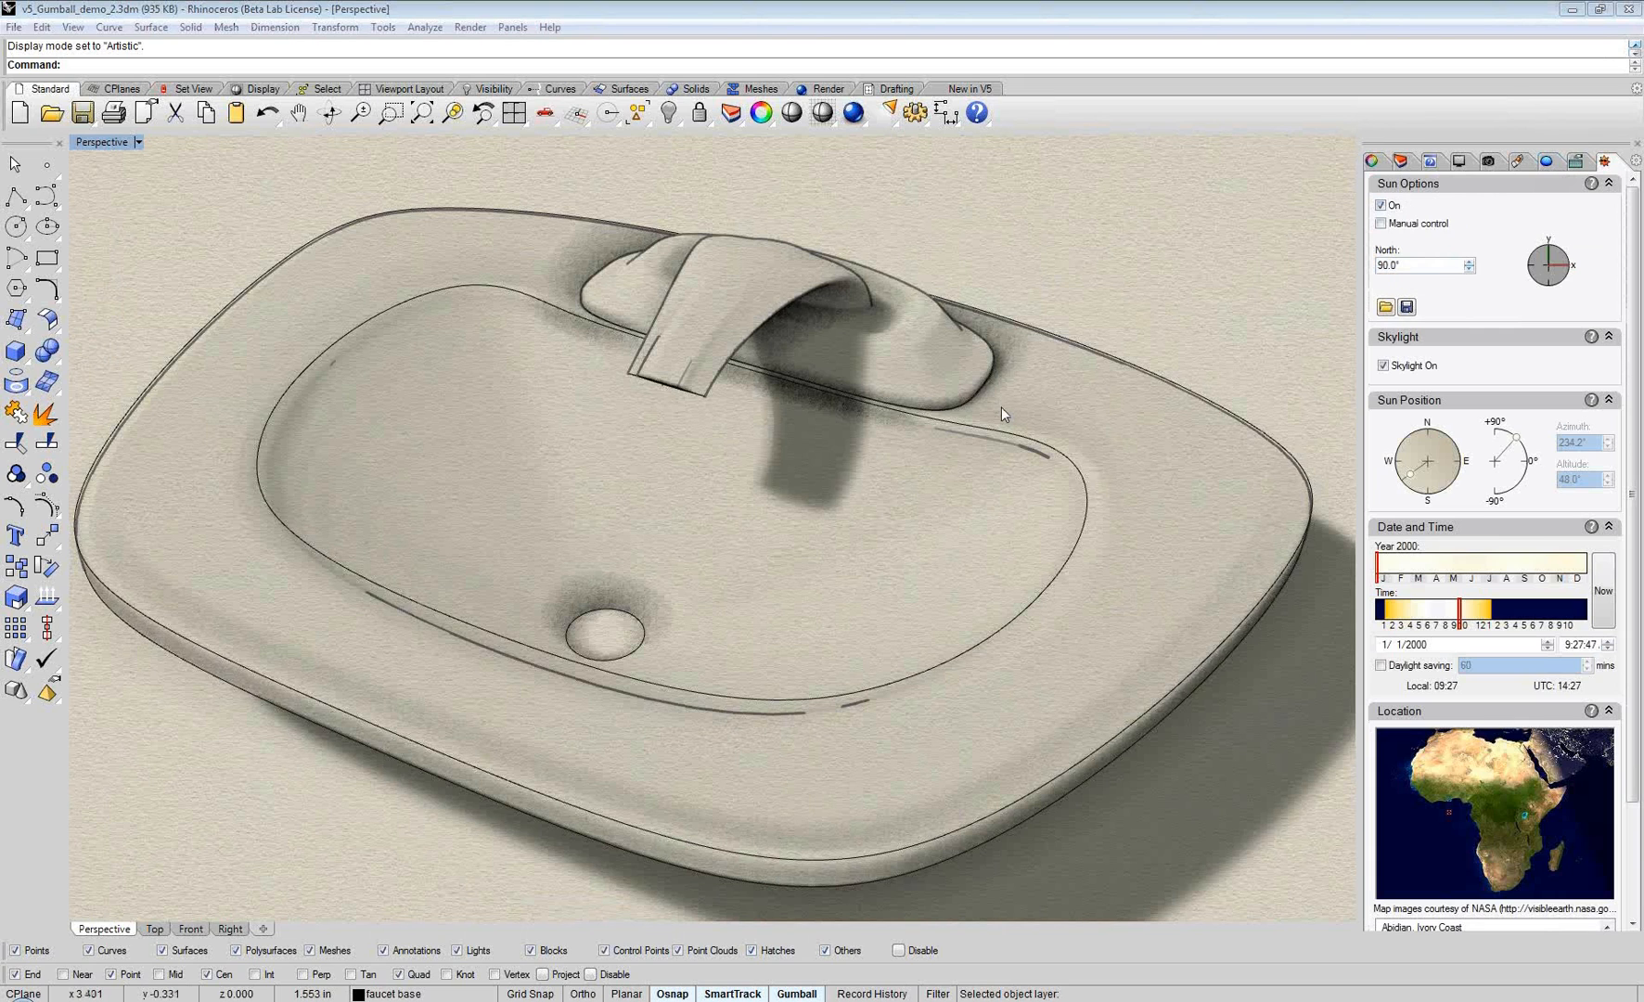
mouse_move(979, 532)
right_mouse_down()
mouse_move(899, 477)
mouse_move(972, 532)
mouse_move(965, 565)
mouse_move(980, 542)
right_mouse_up()
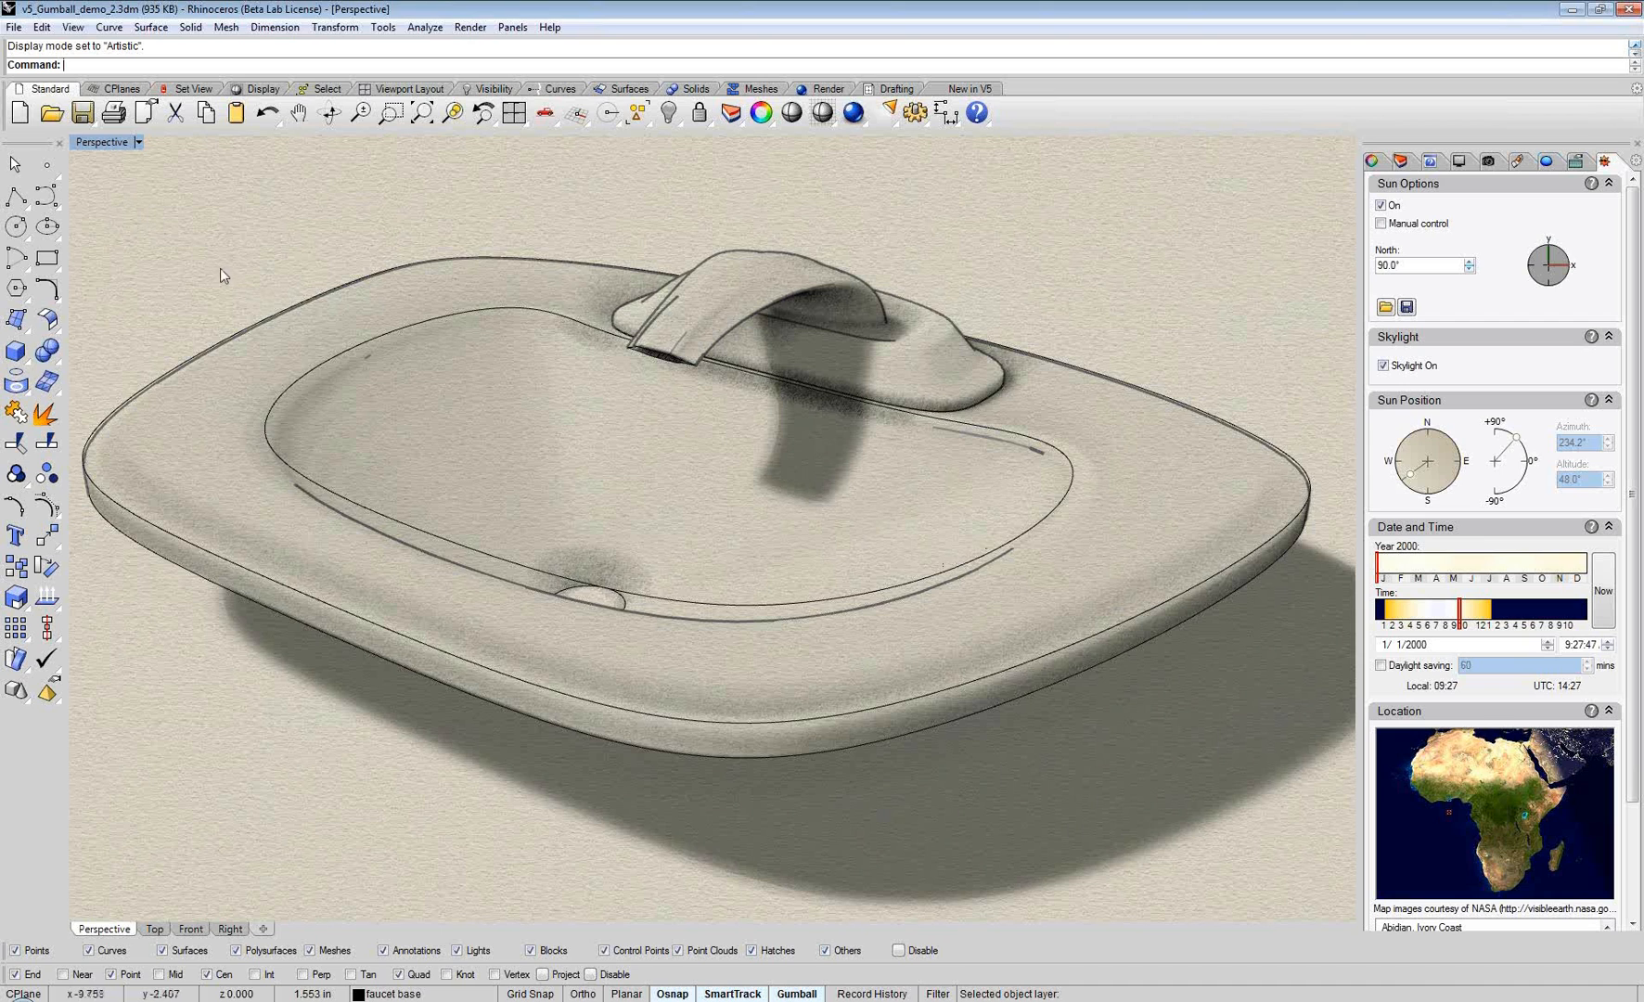
right_click_drag(553, 409, 913, 395)
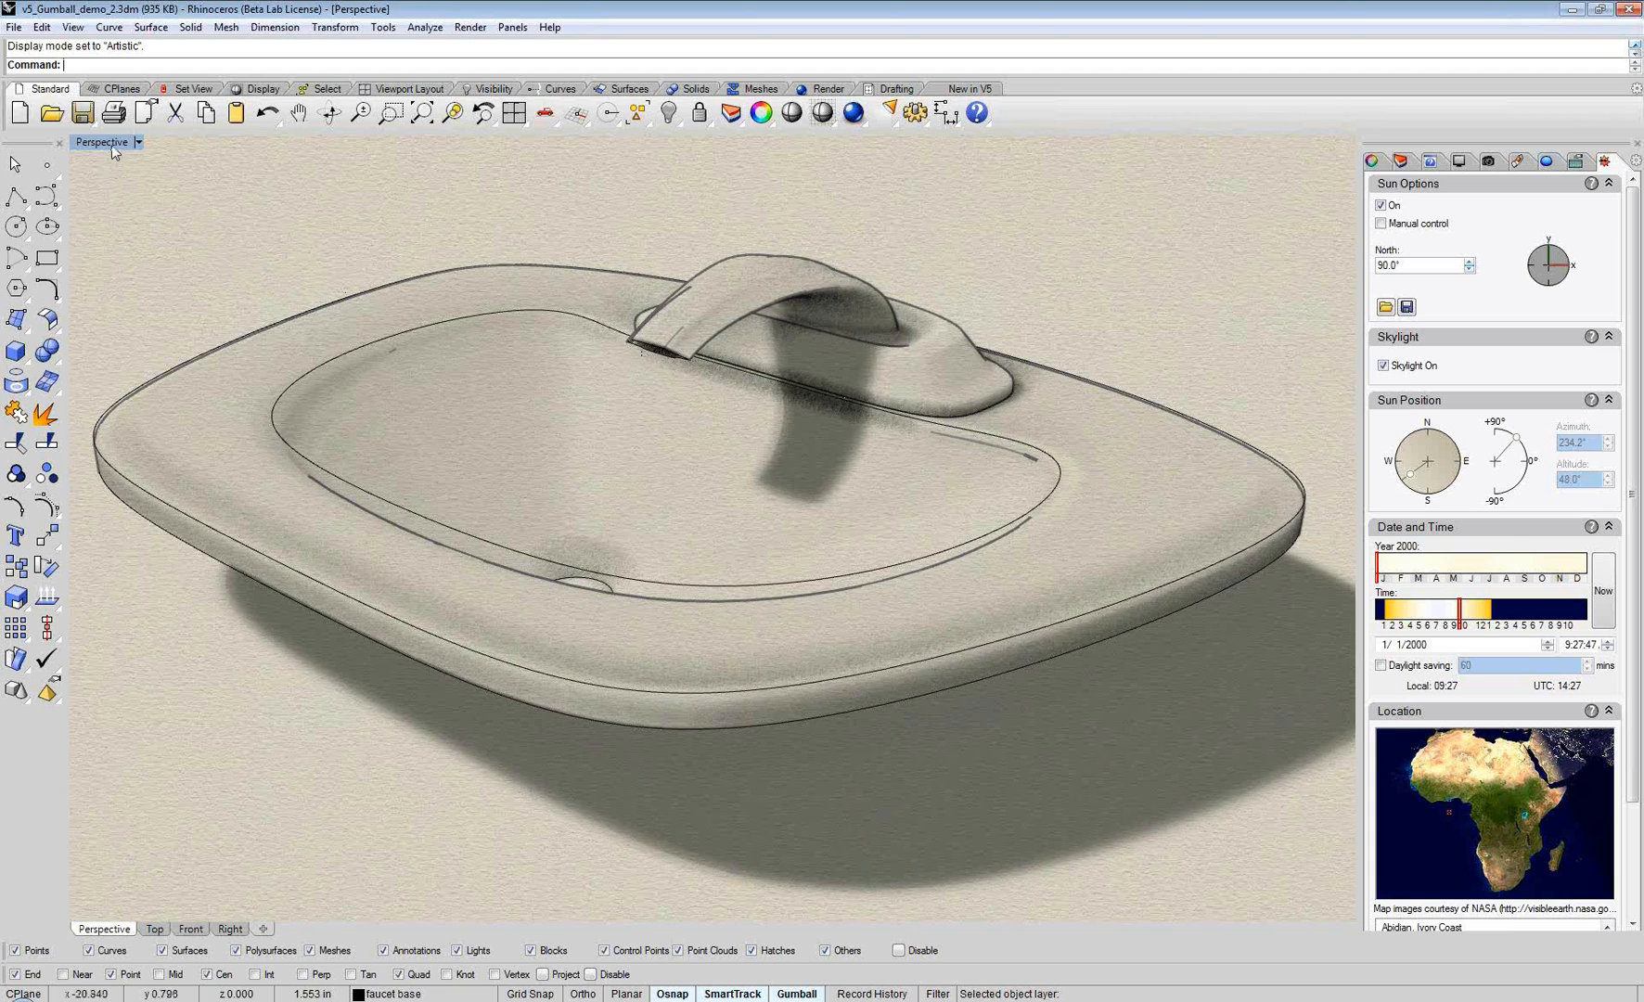
right_click_drag(327, 265, 349, 342)
Step: Preview the sink in Pen display mode, then switch the Perspective viewport to Shaded
left_click(139, 142)
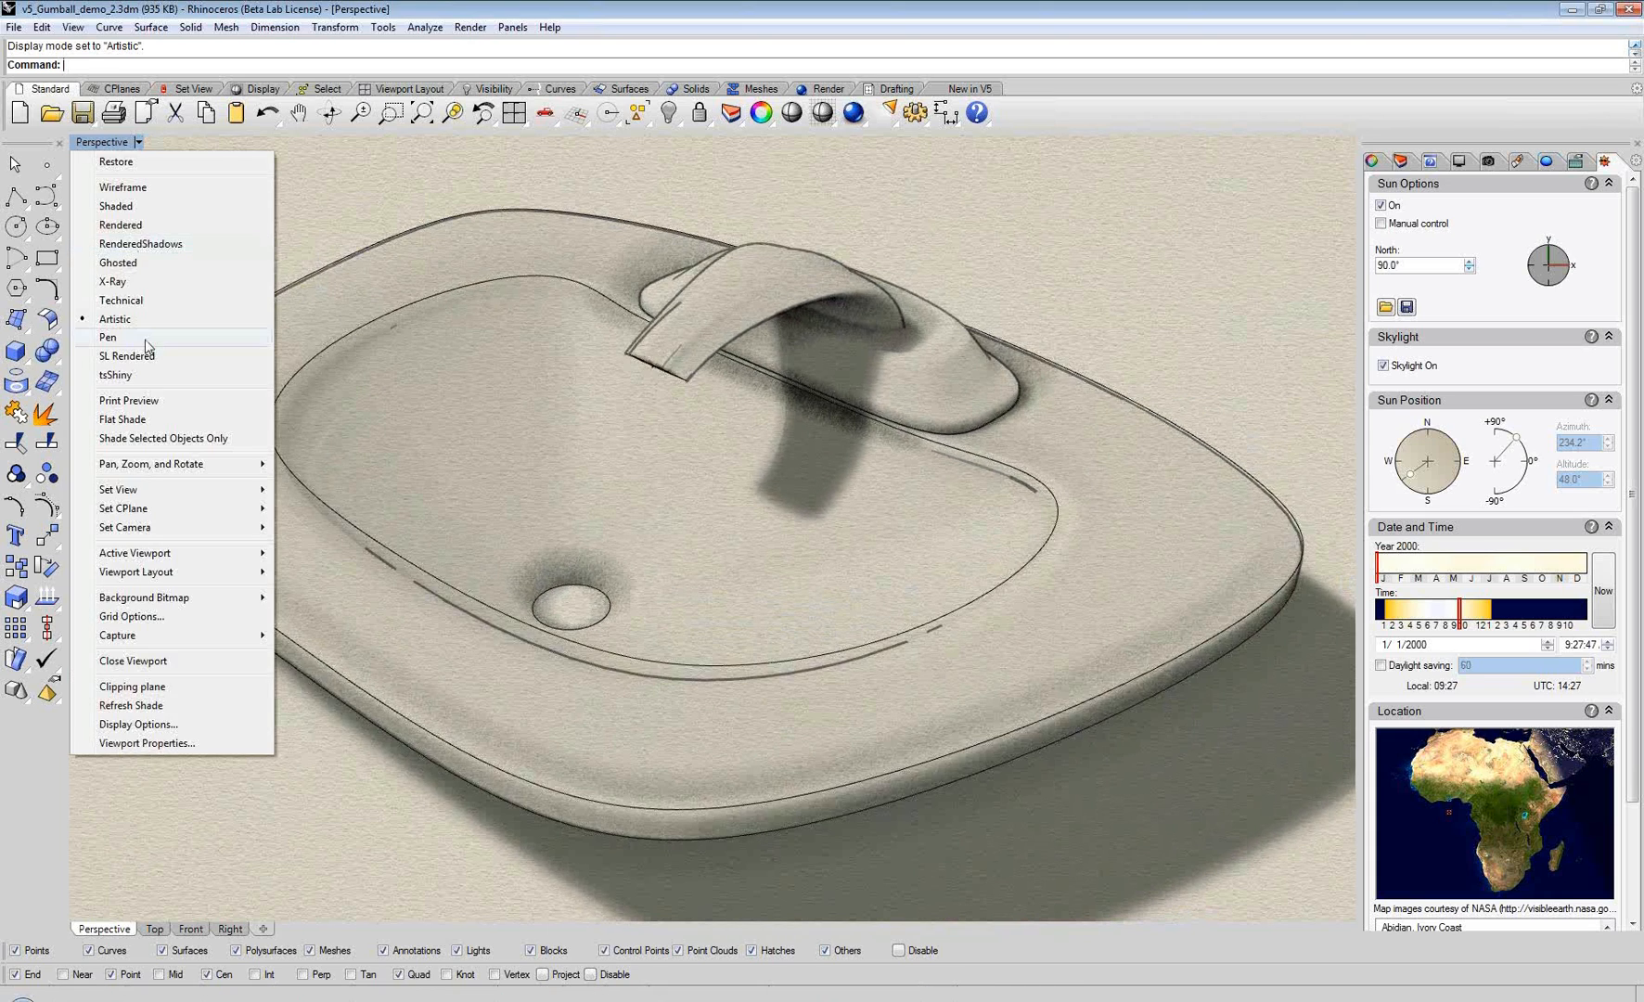
left_click(147, 341)
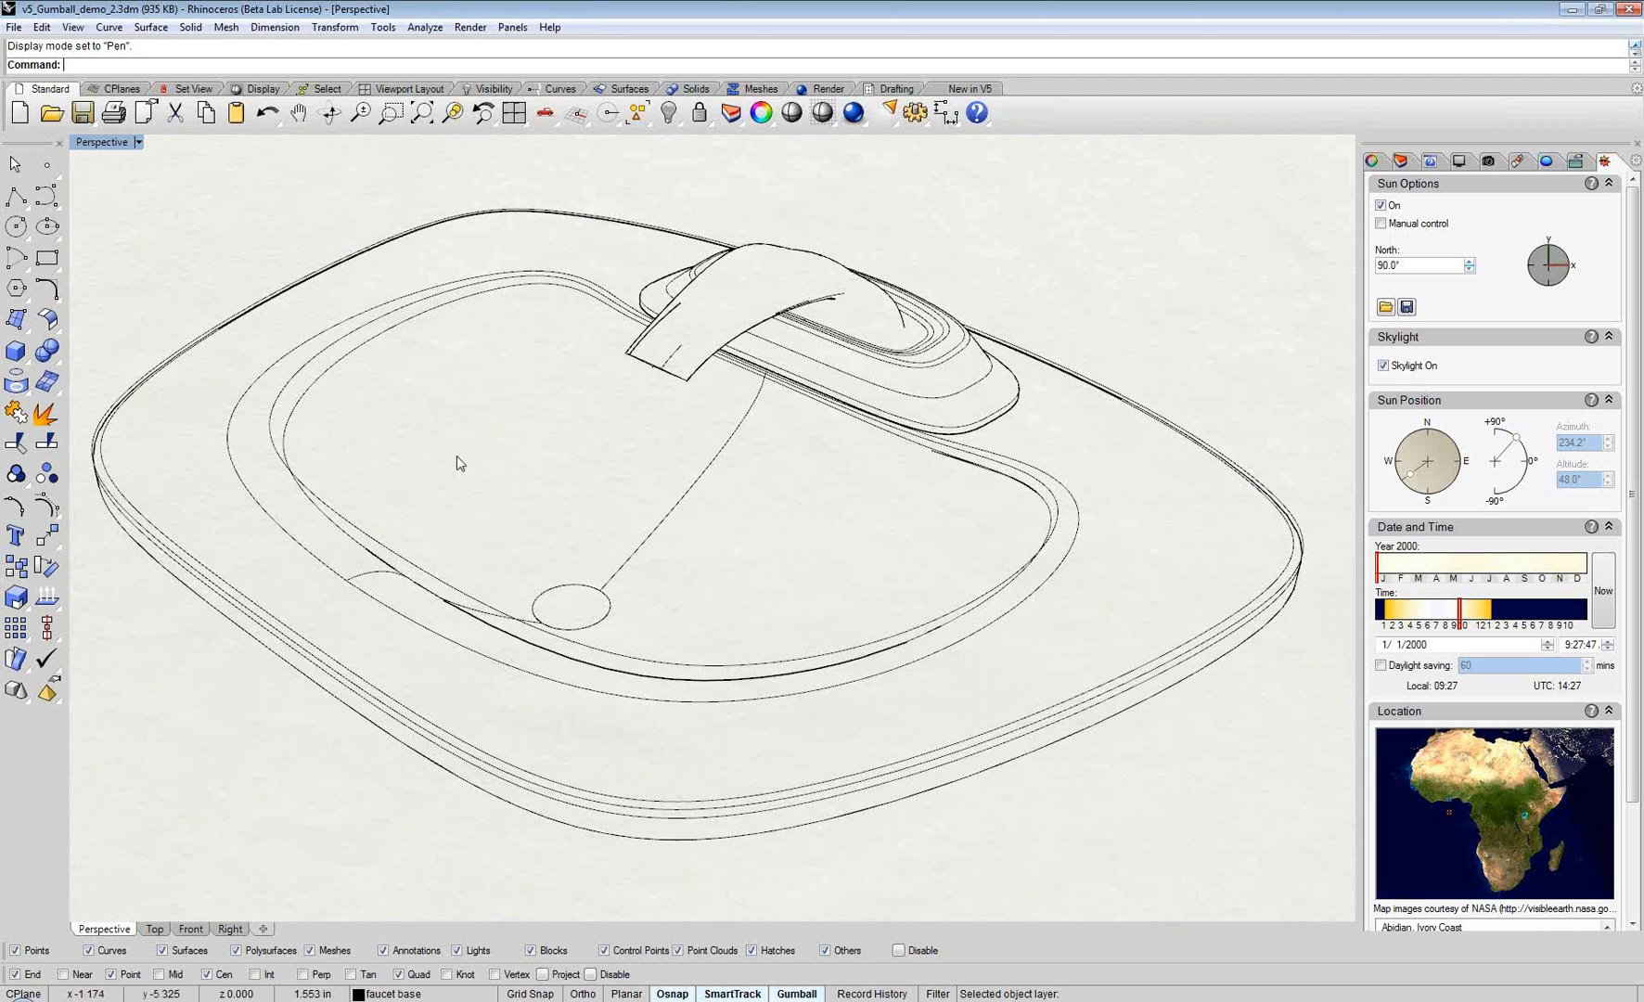
left_click(103, 145)
left_click(135, 214)
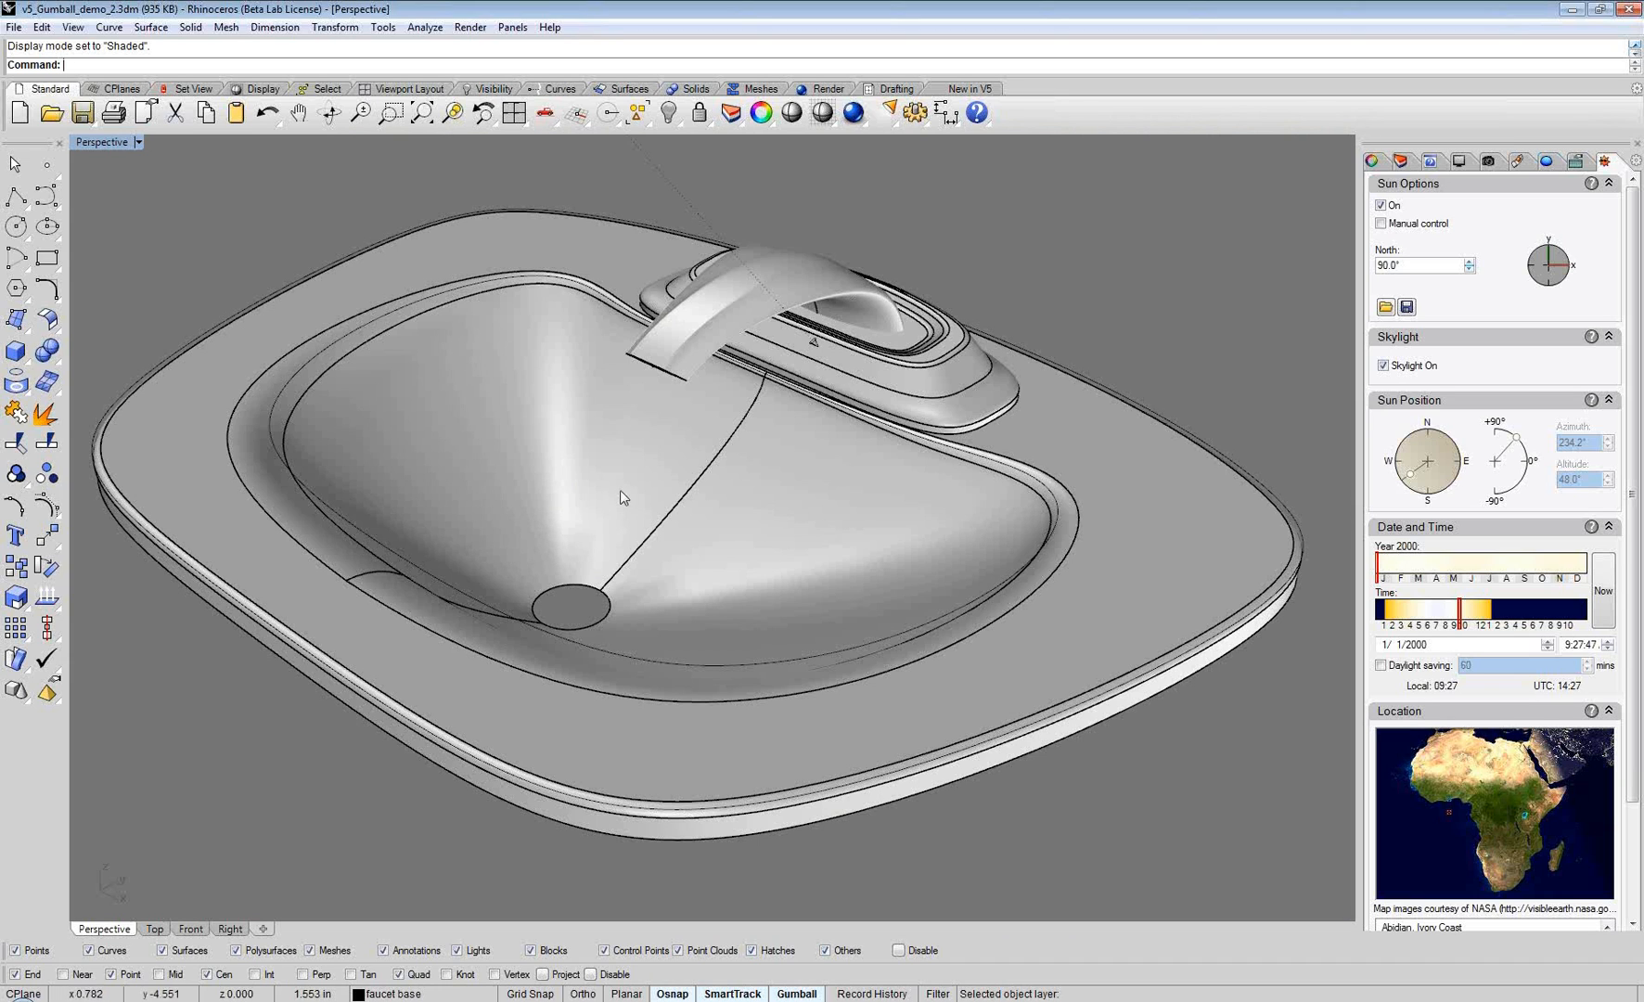
Step: Select the sink basin, then turn off the sun and the ground plane
left_click(472, 671)
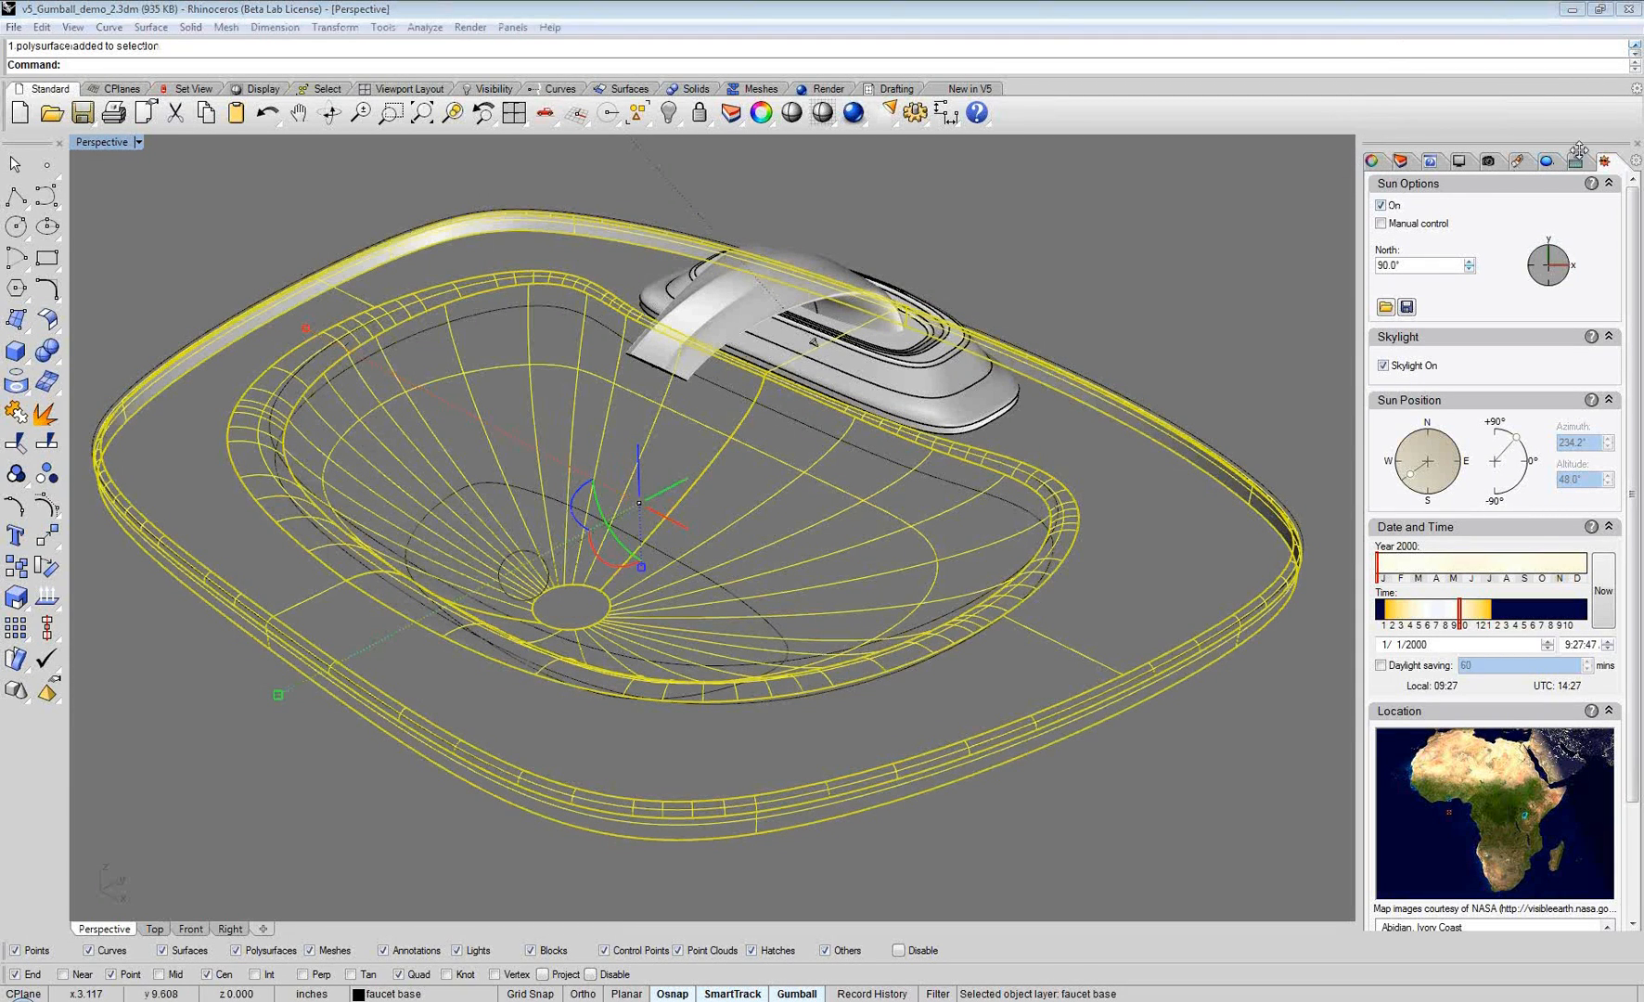
left_click(1383, 208)
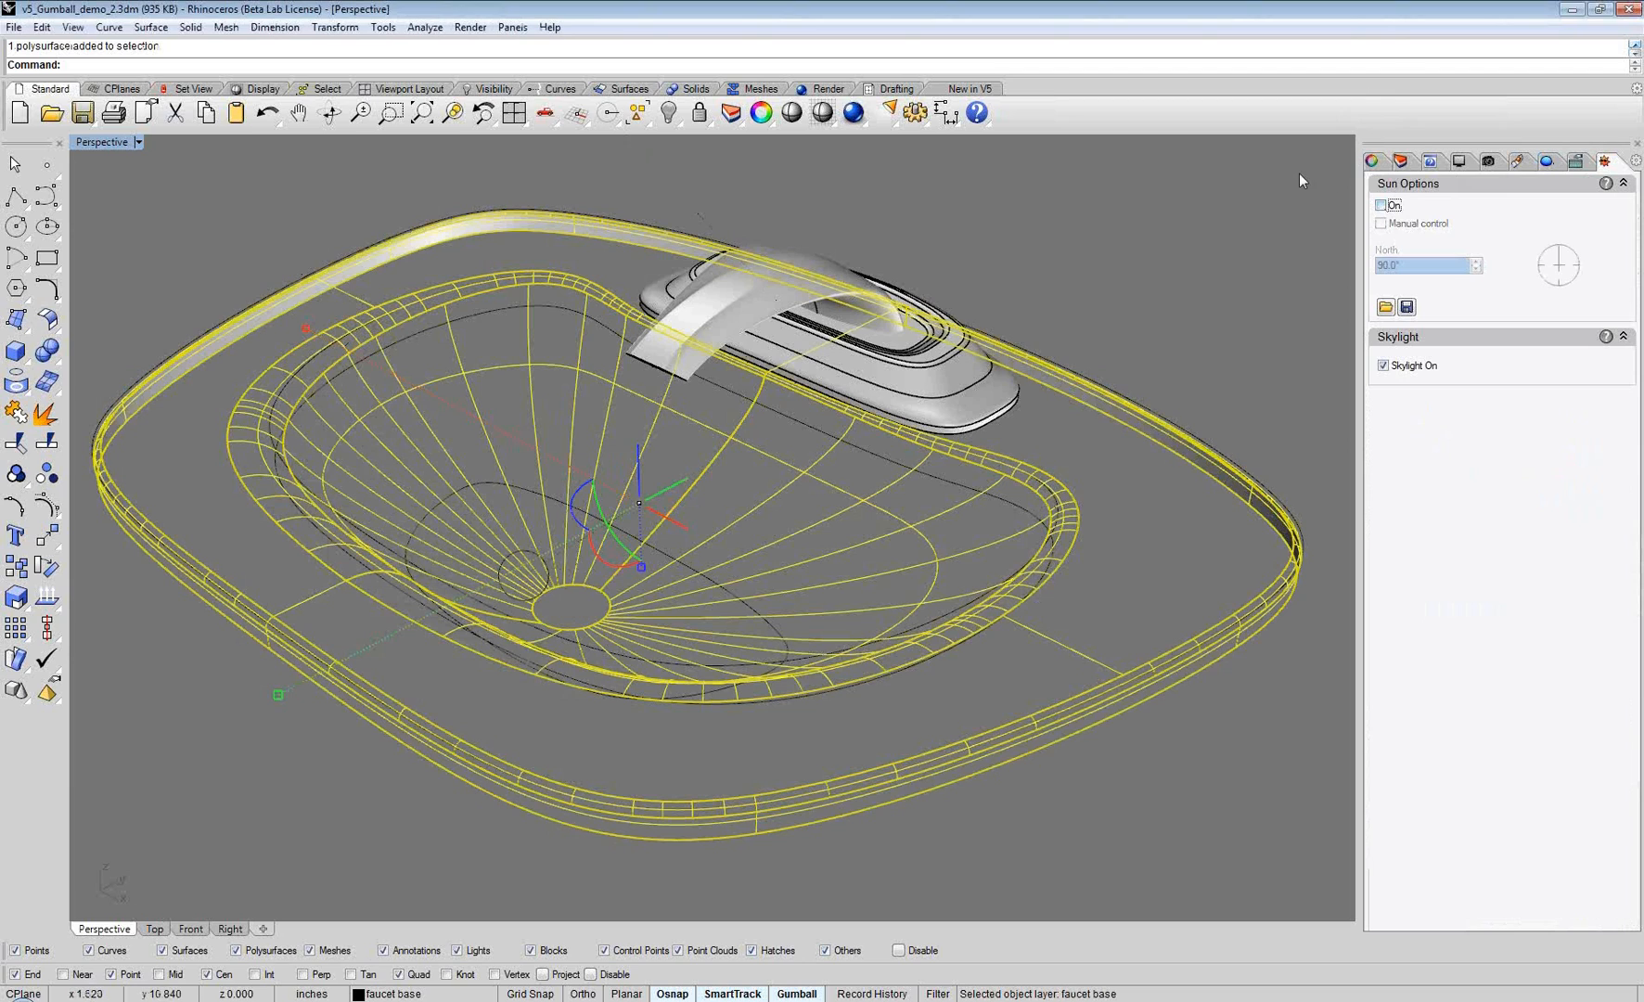
left_click(1382, 206)
left_click(1575, 161)
left_click(1391, 201)
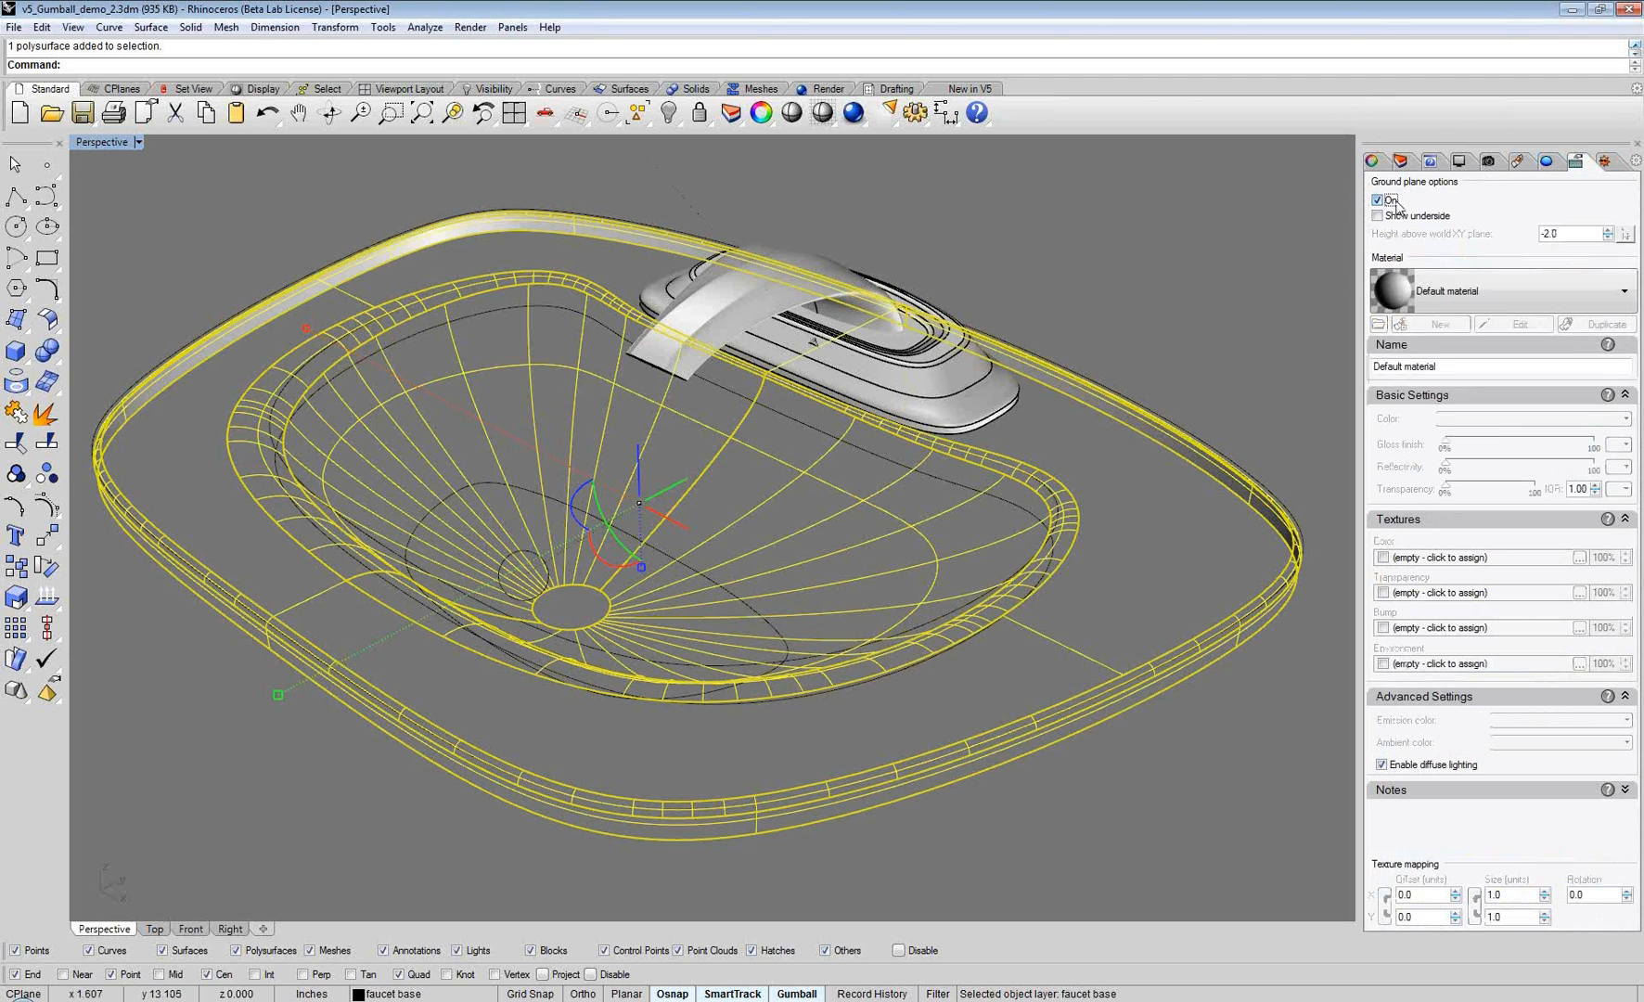
left_click(1395, 203)
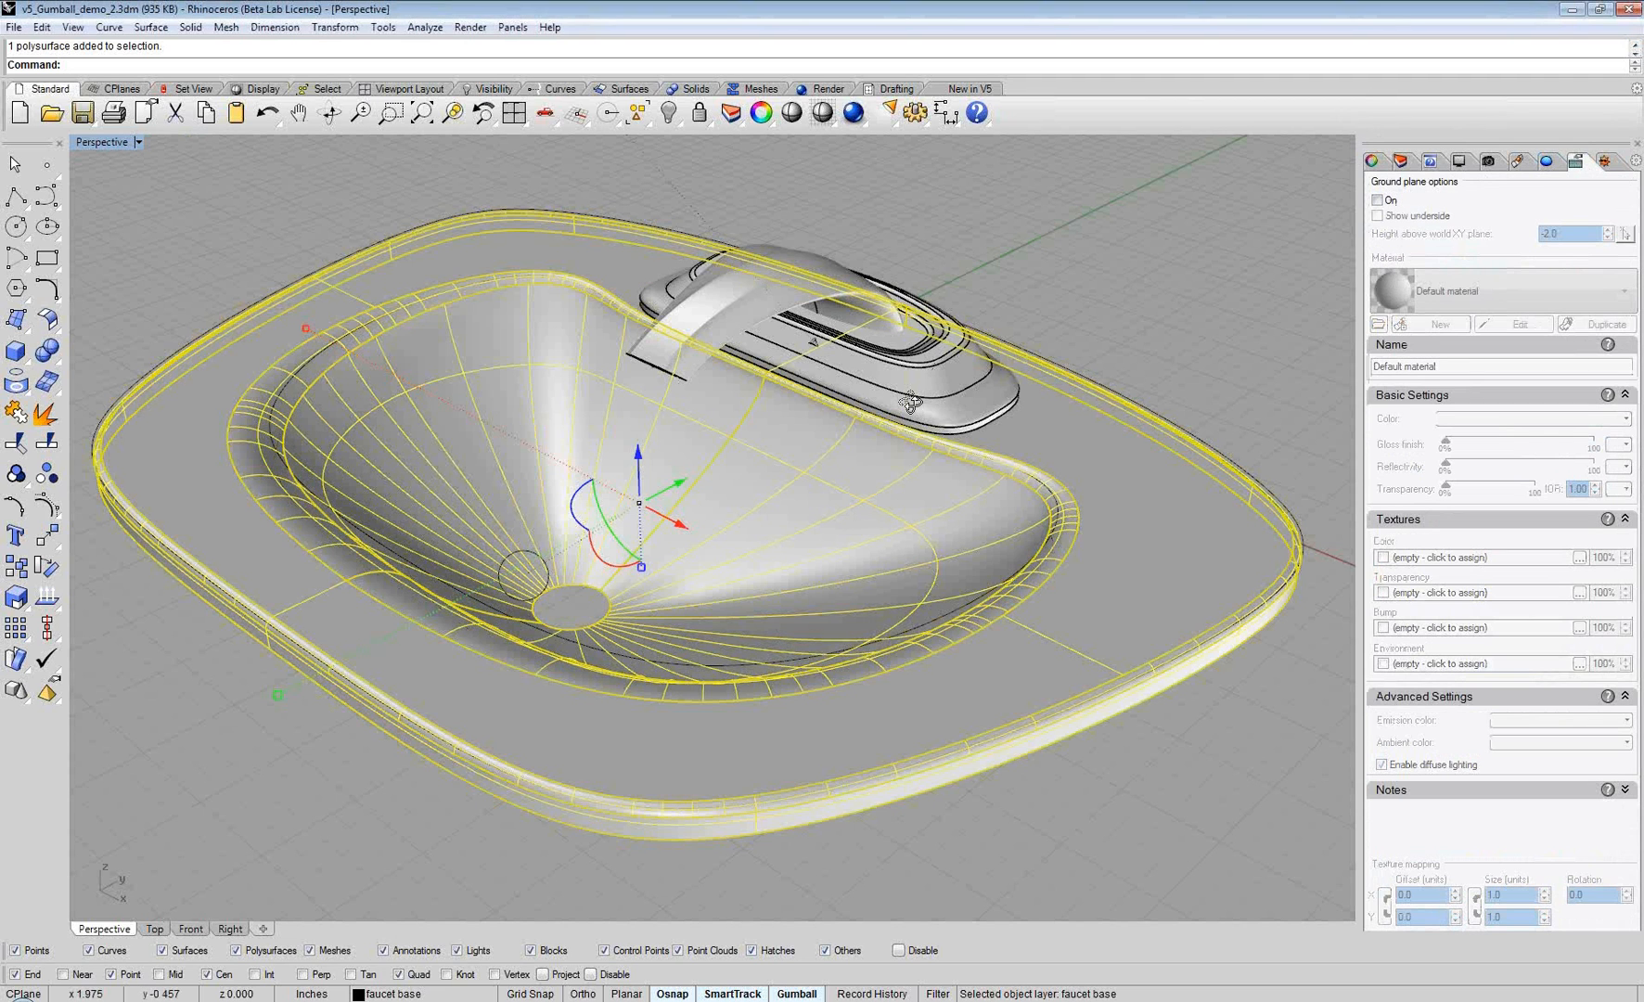
Step: Examine the sink basin's gumball handles, opening its vertical move value entry and dismissing it, then clear the selection
key("Up")
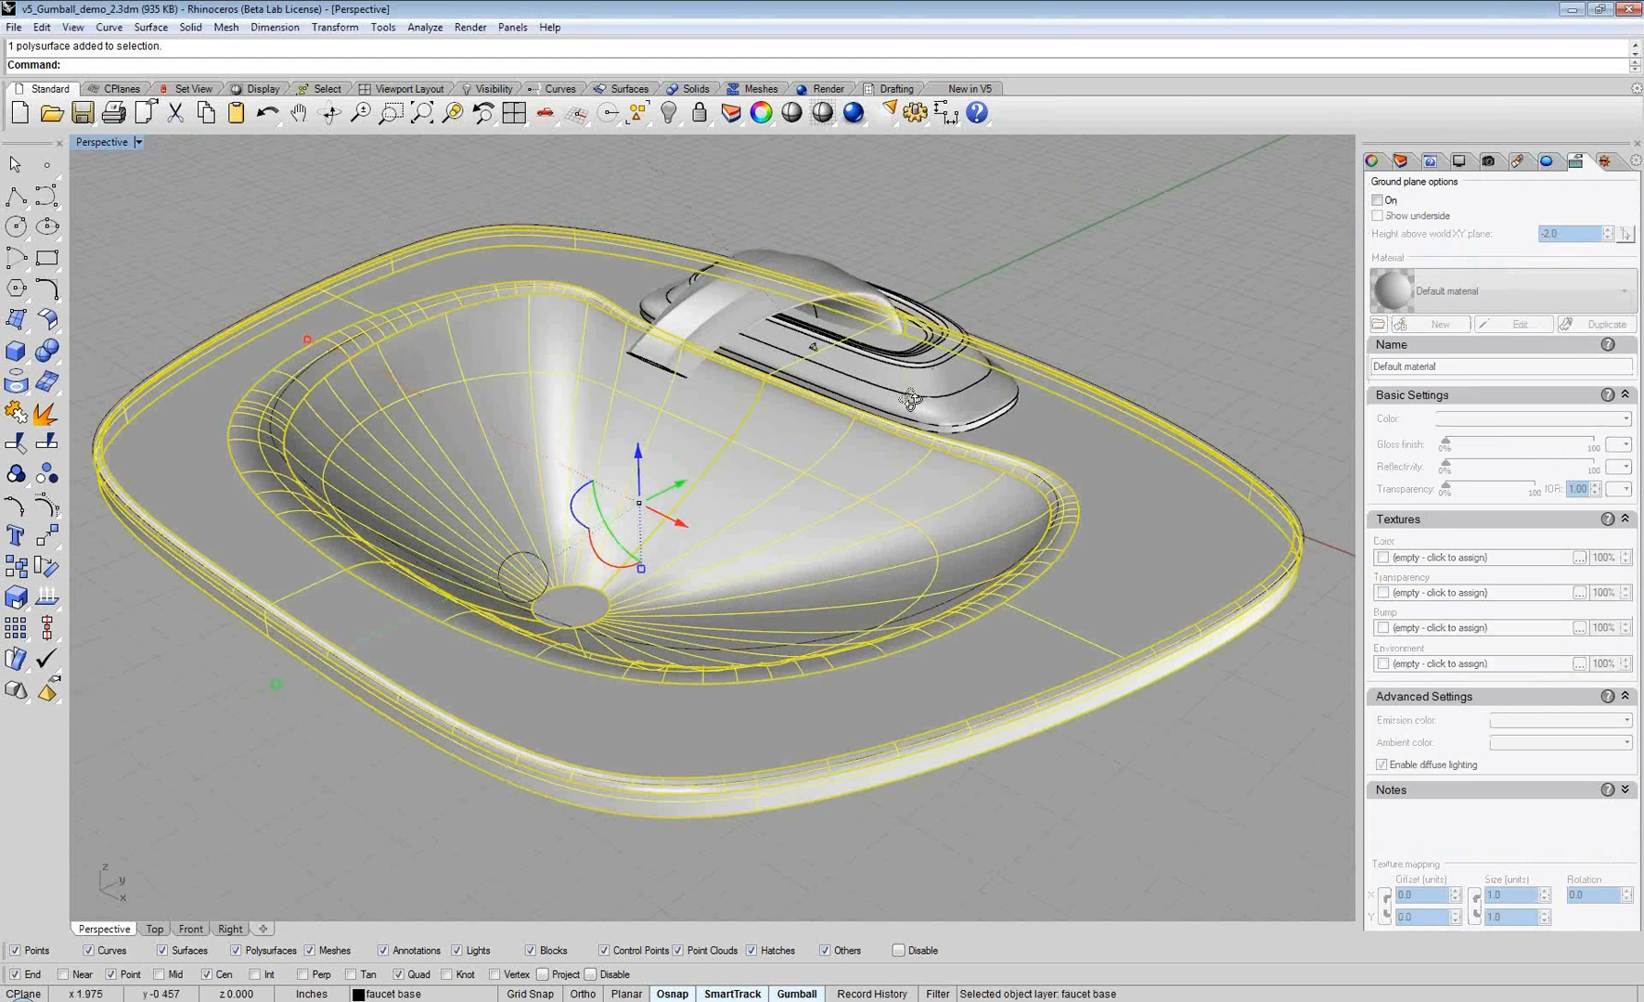
key("Up")
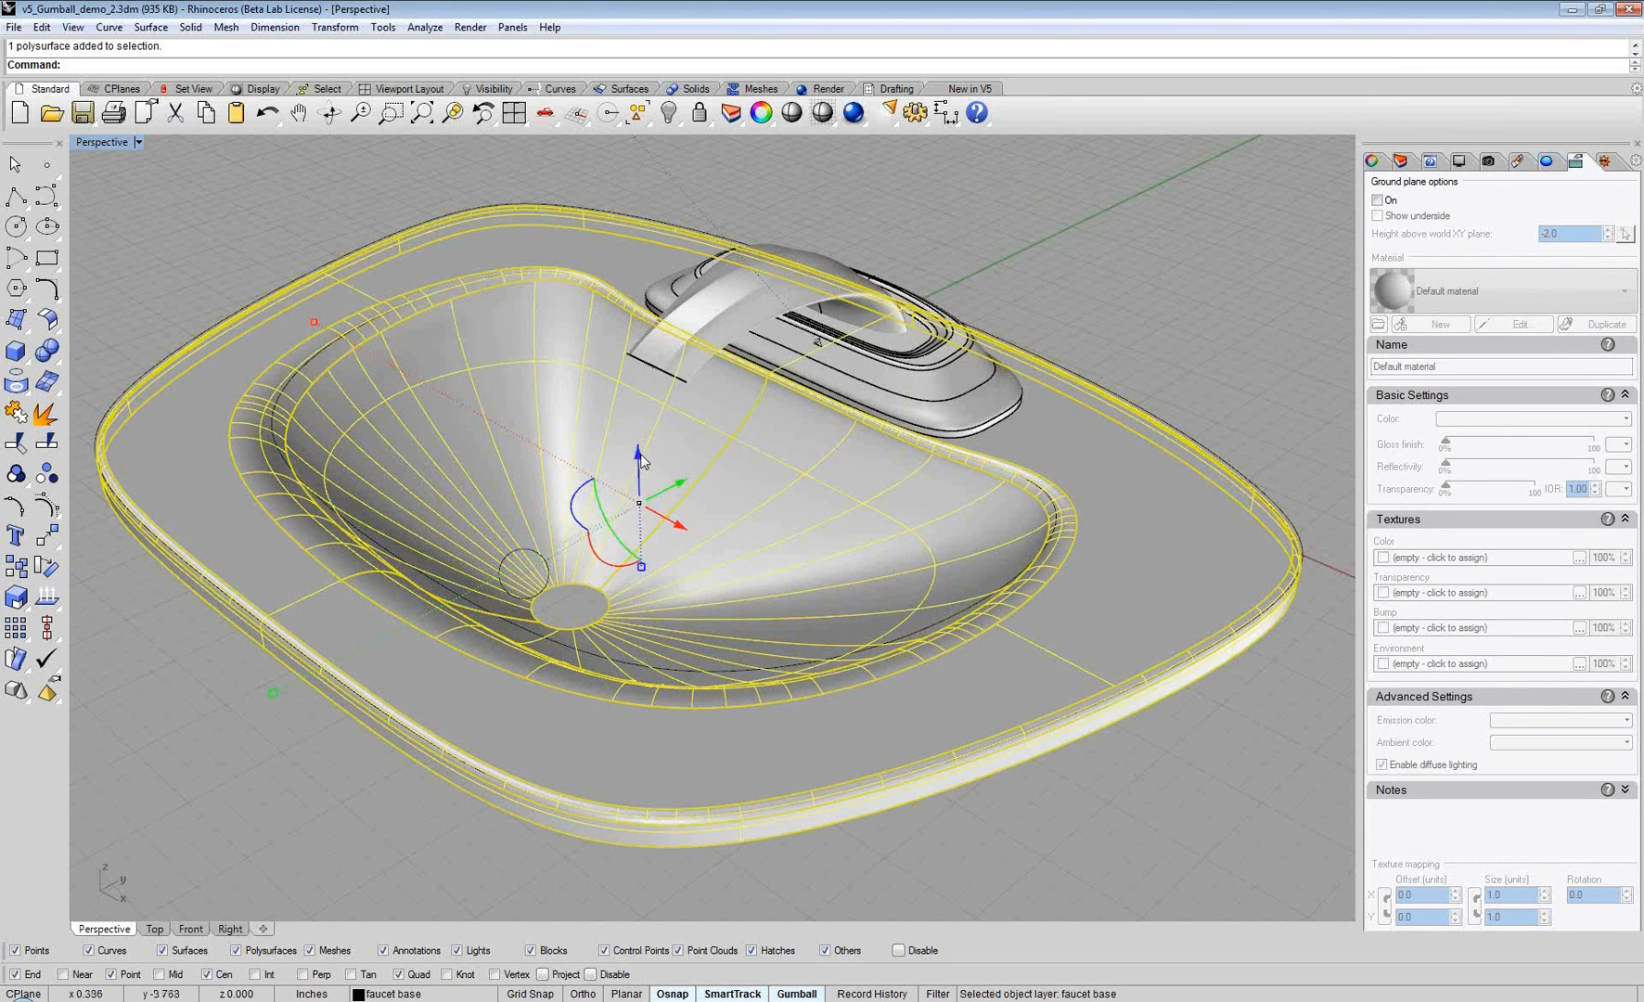
left_click(639, 455)
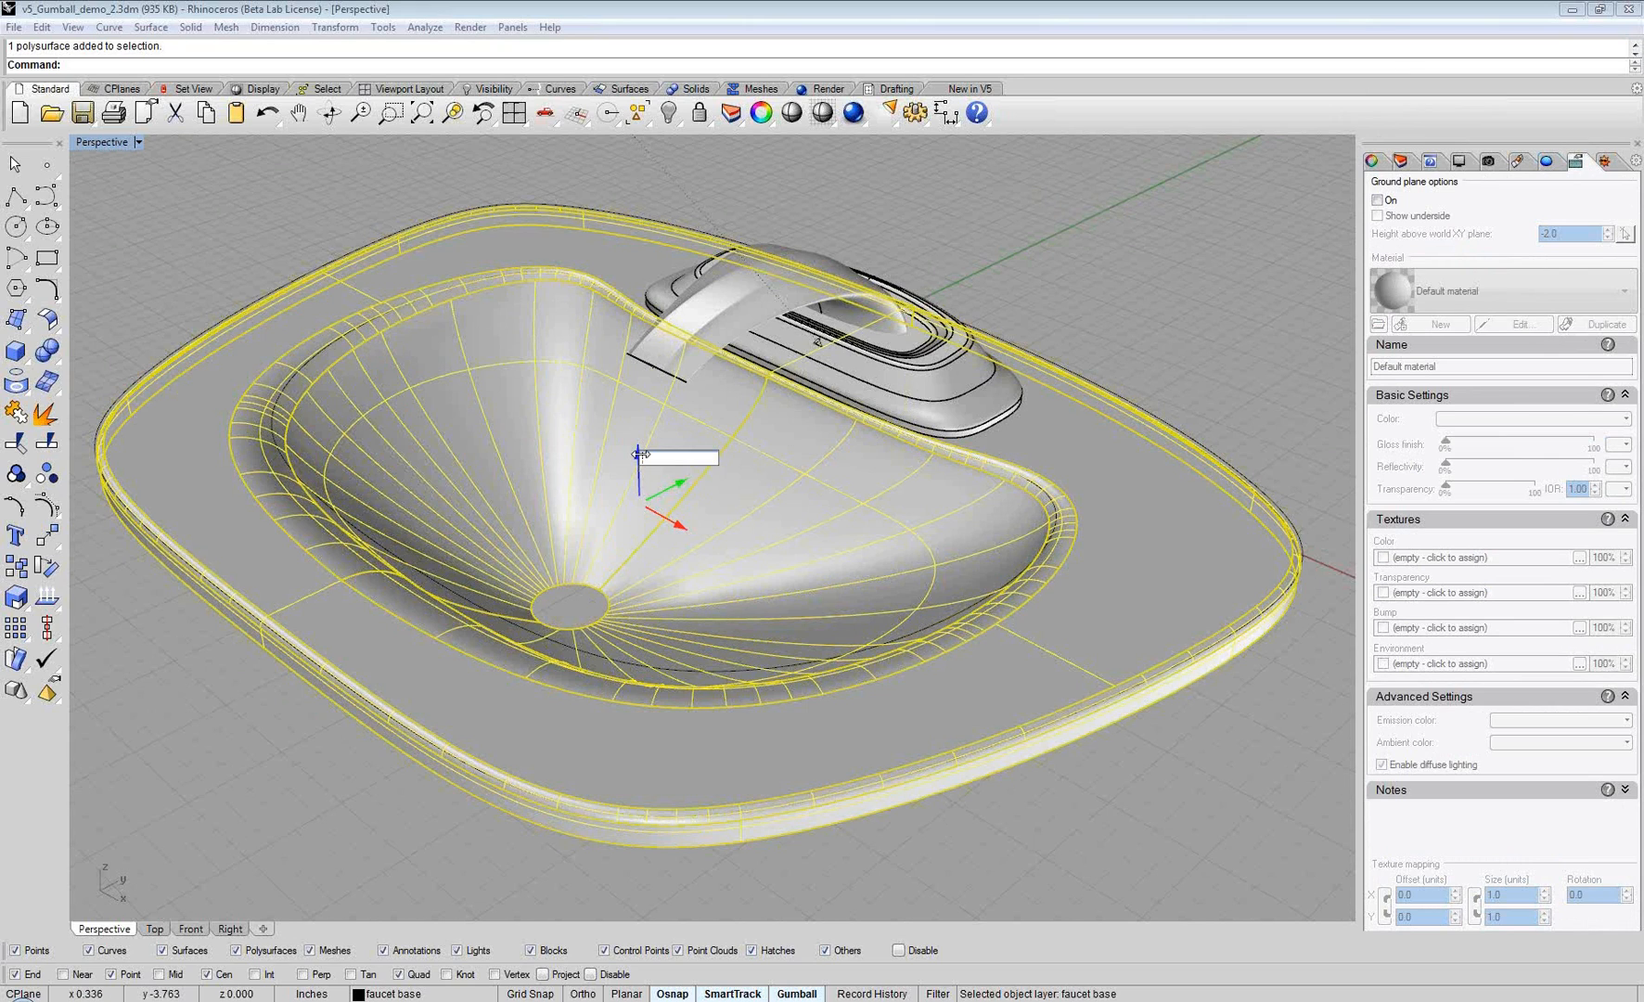
key("Escape")
left_click(988, 210)
left_click(604, 502)
left_click_drag(640, 504, 318, 322)
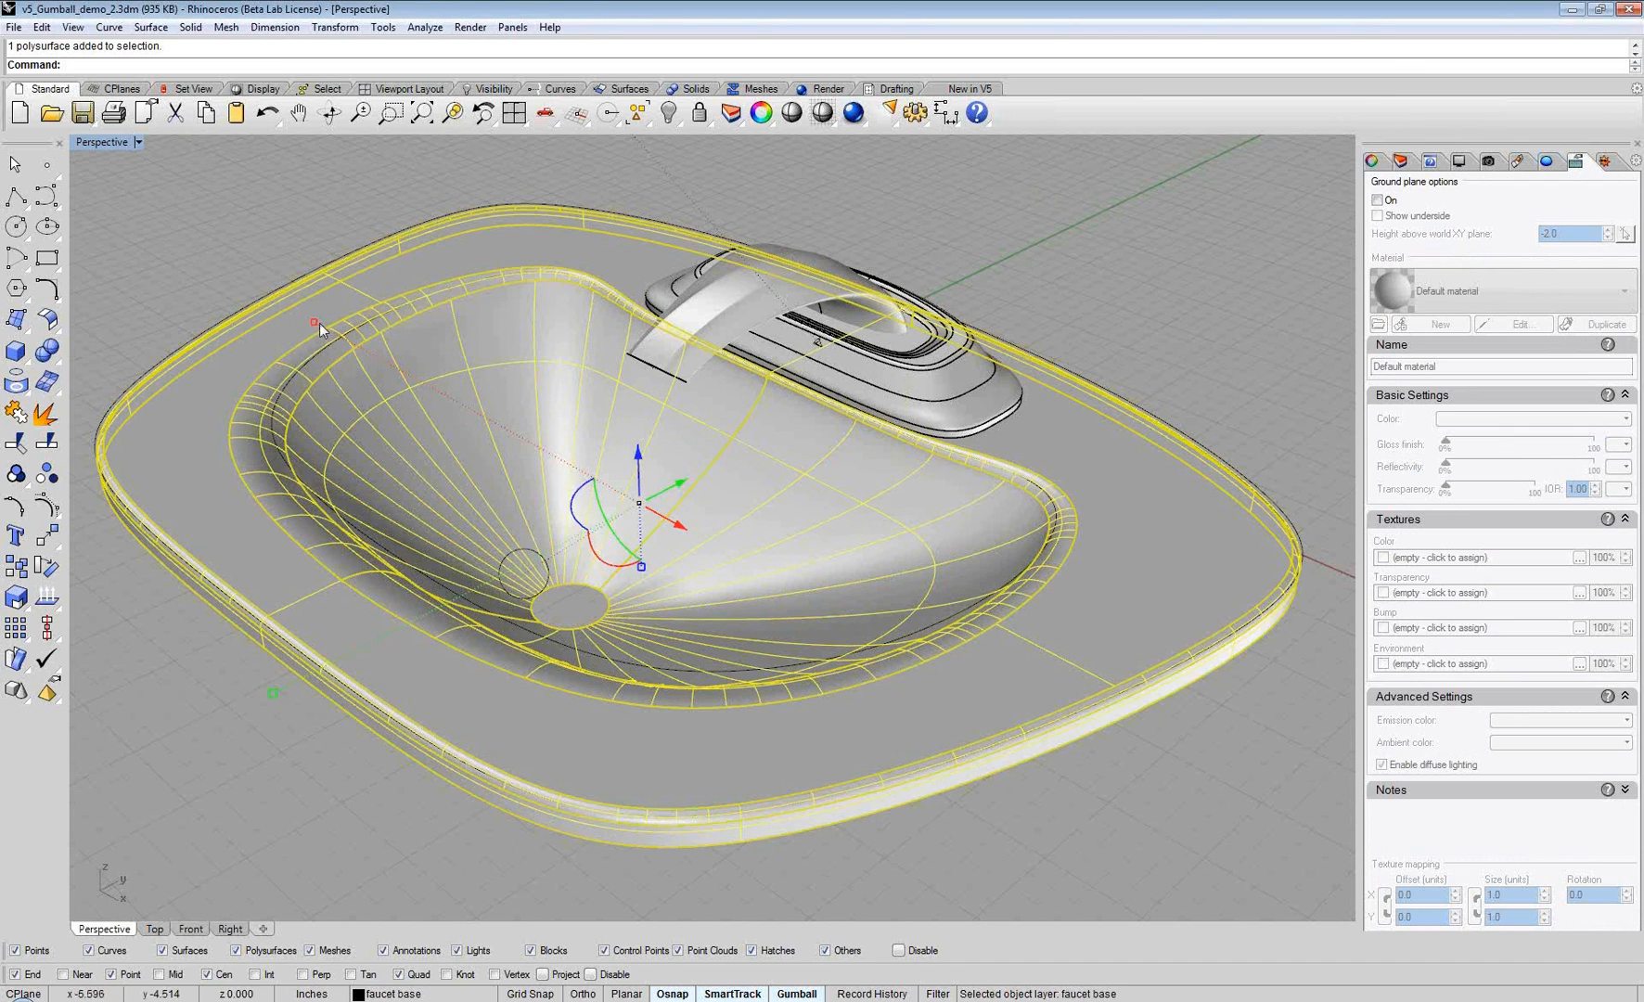
left_click(210, 234)
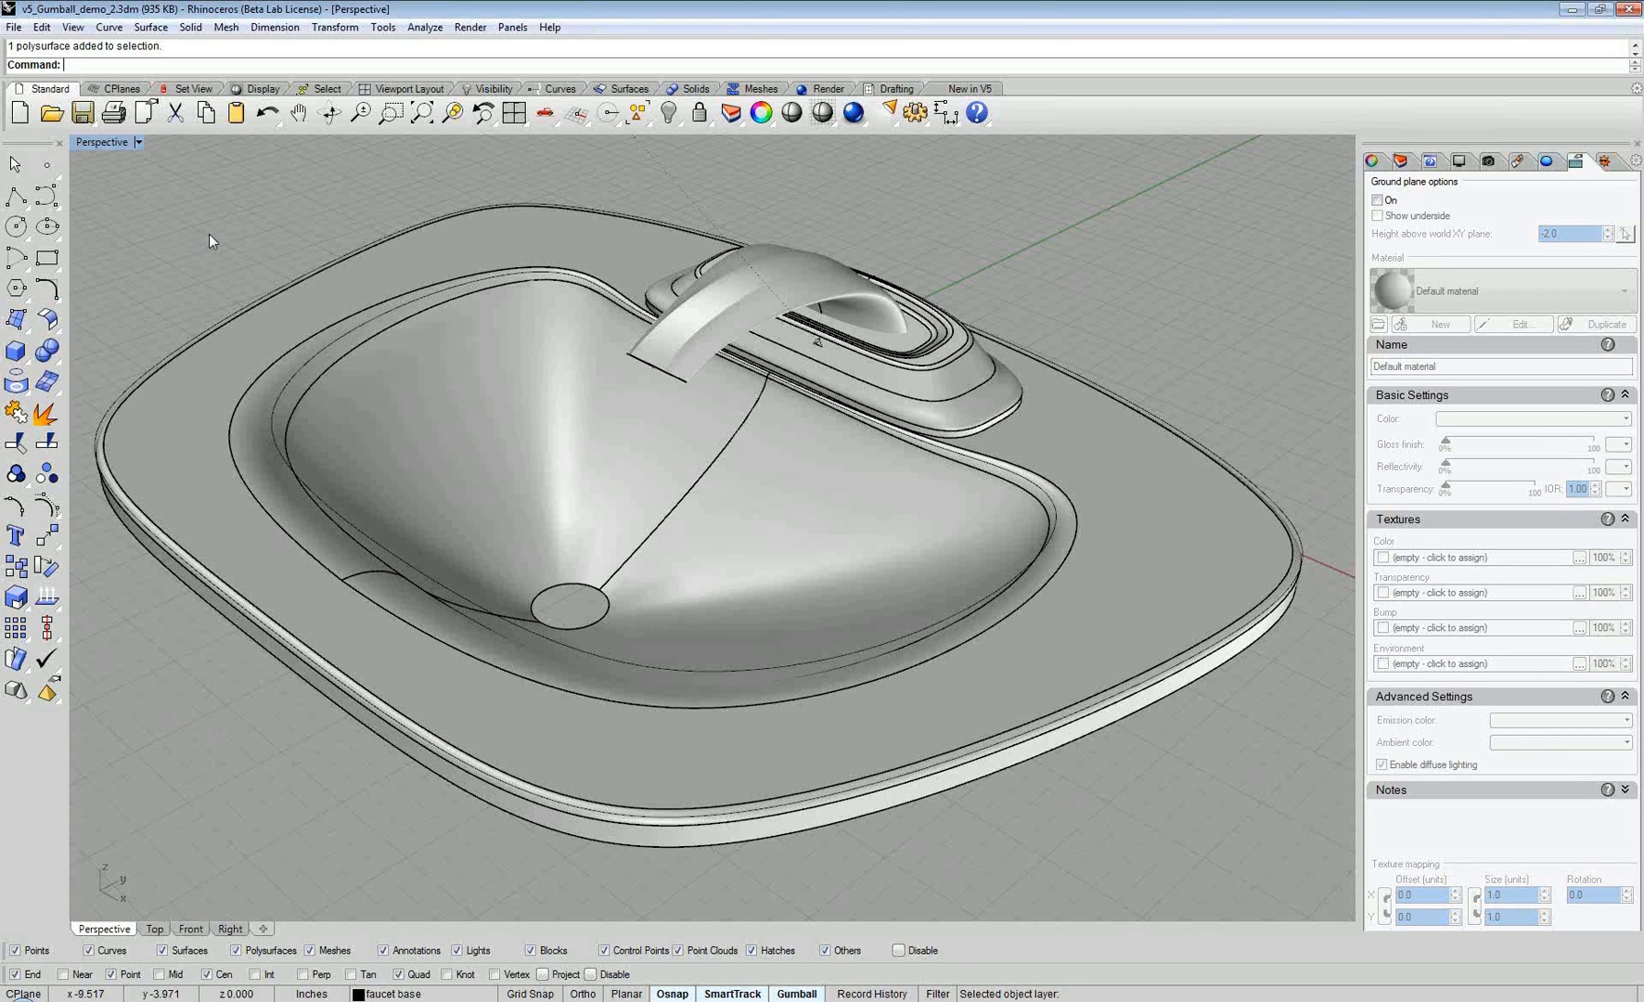
Step: Reselect the sink basin, review the gumball's alignment and dragging options, and deselect the basin
left_click(200, 457)
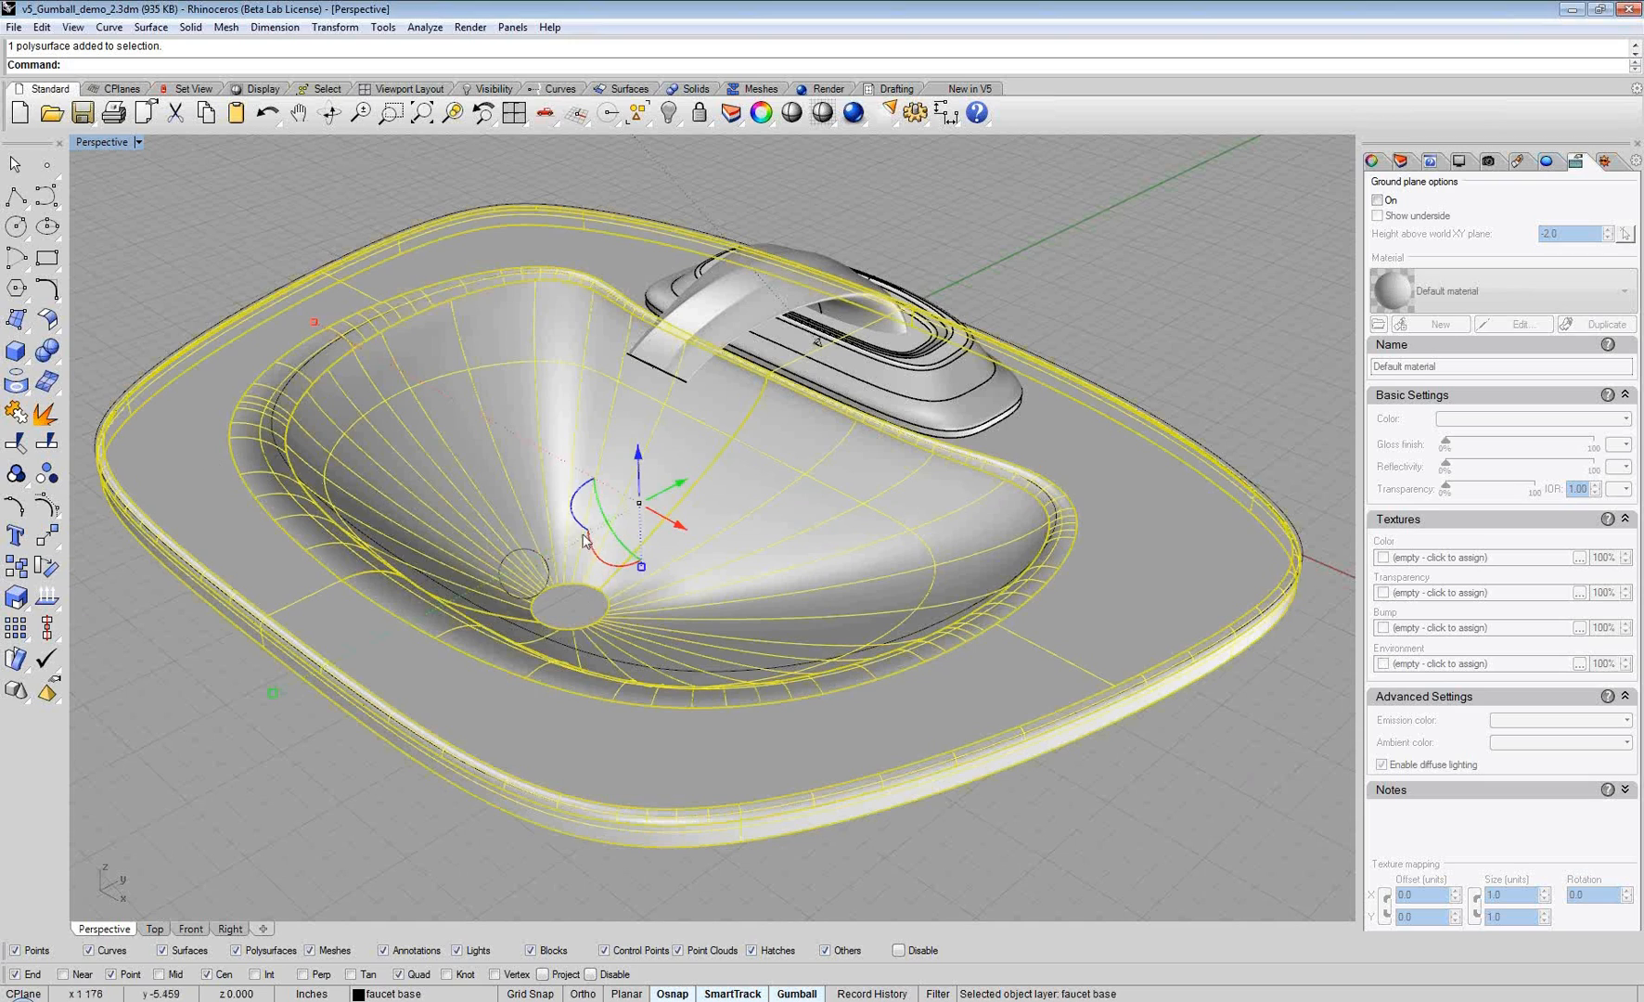
left_click(535, 582)
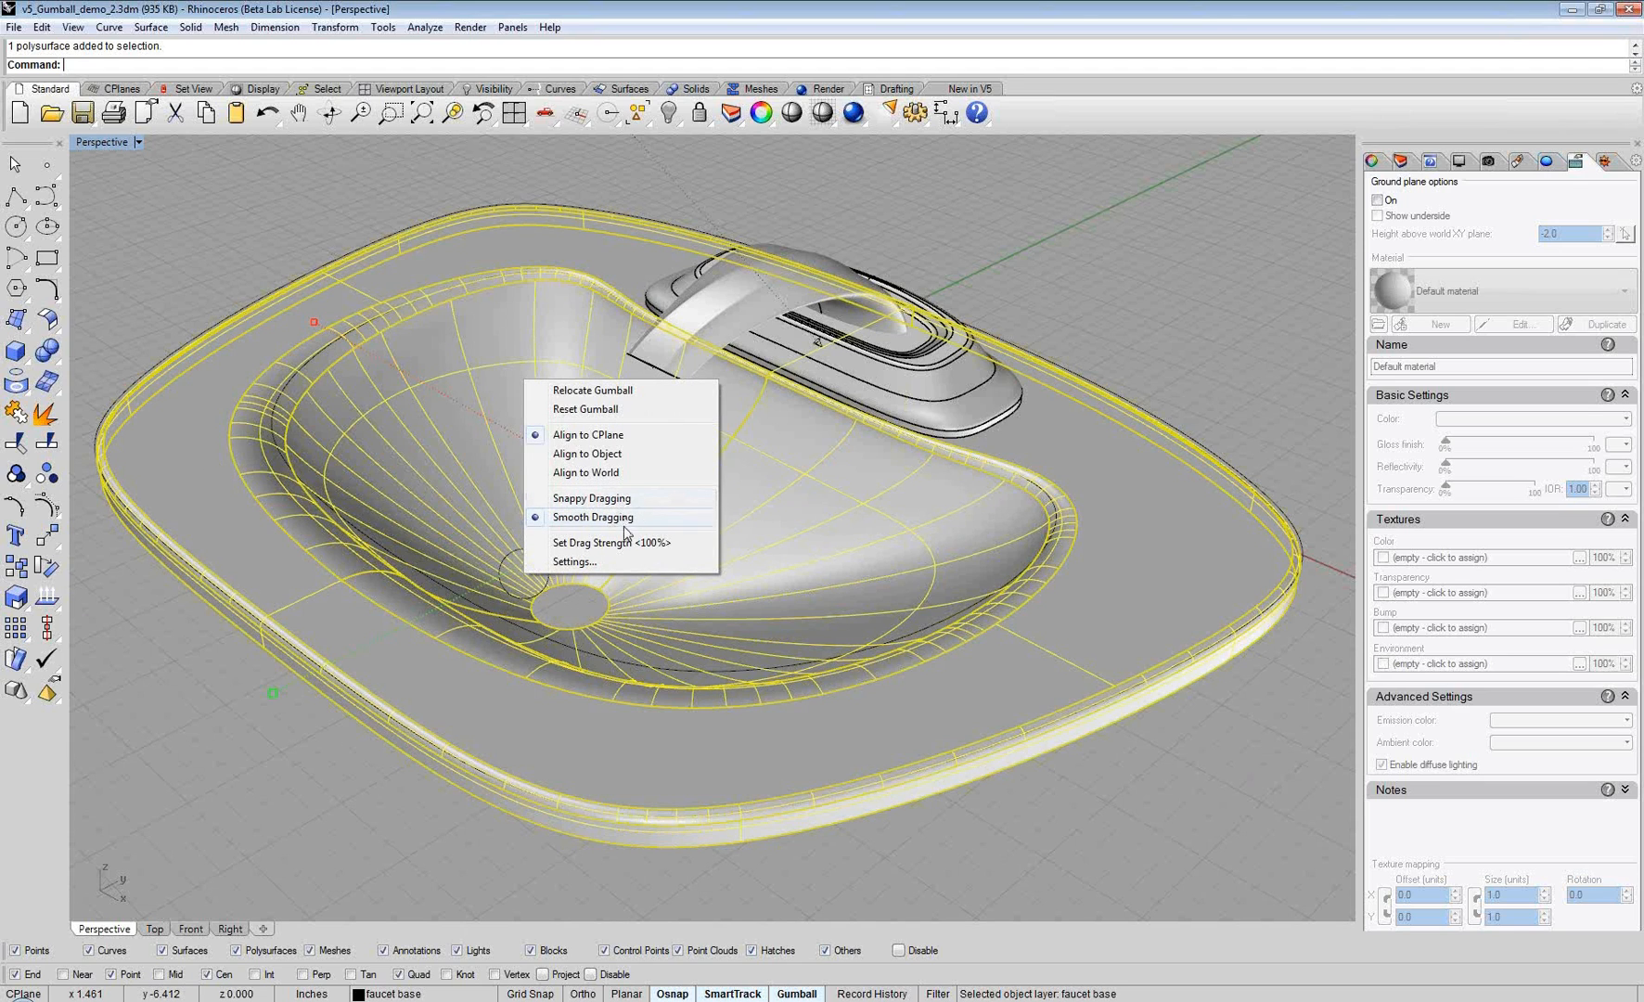
left_click(459, 842)
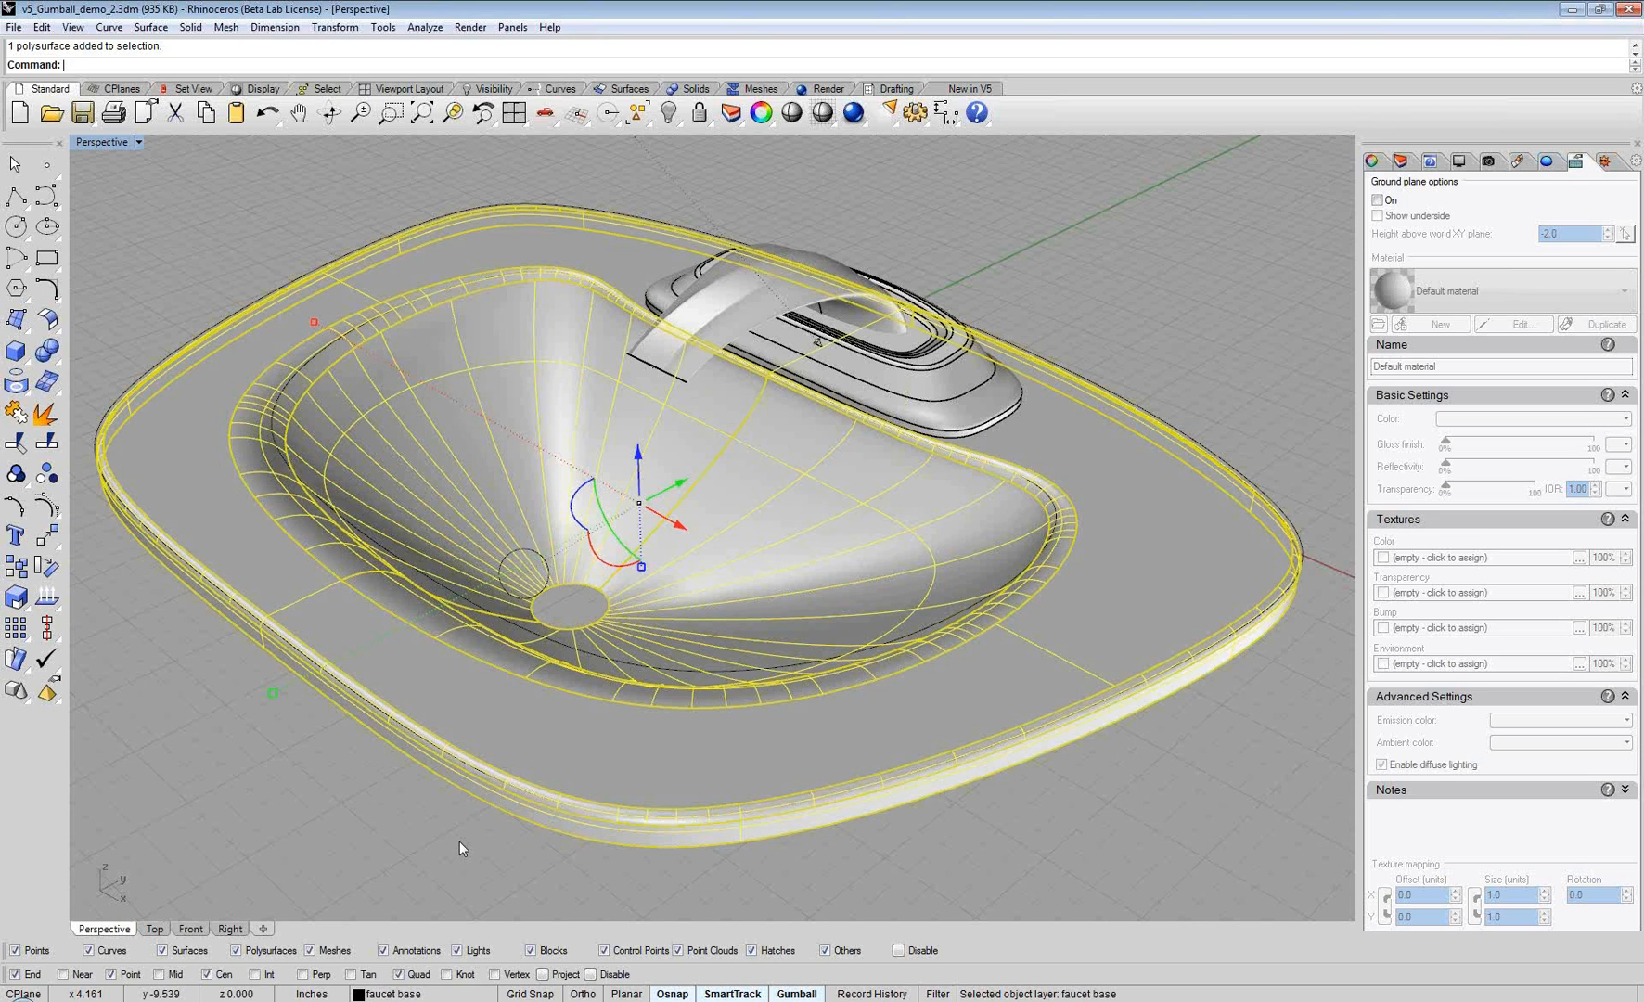
key("Escape")
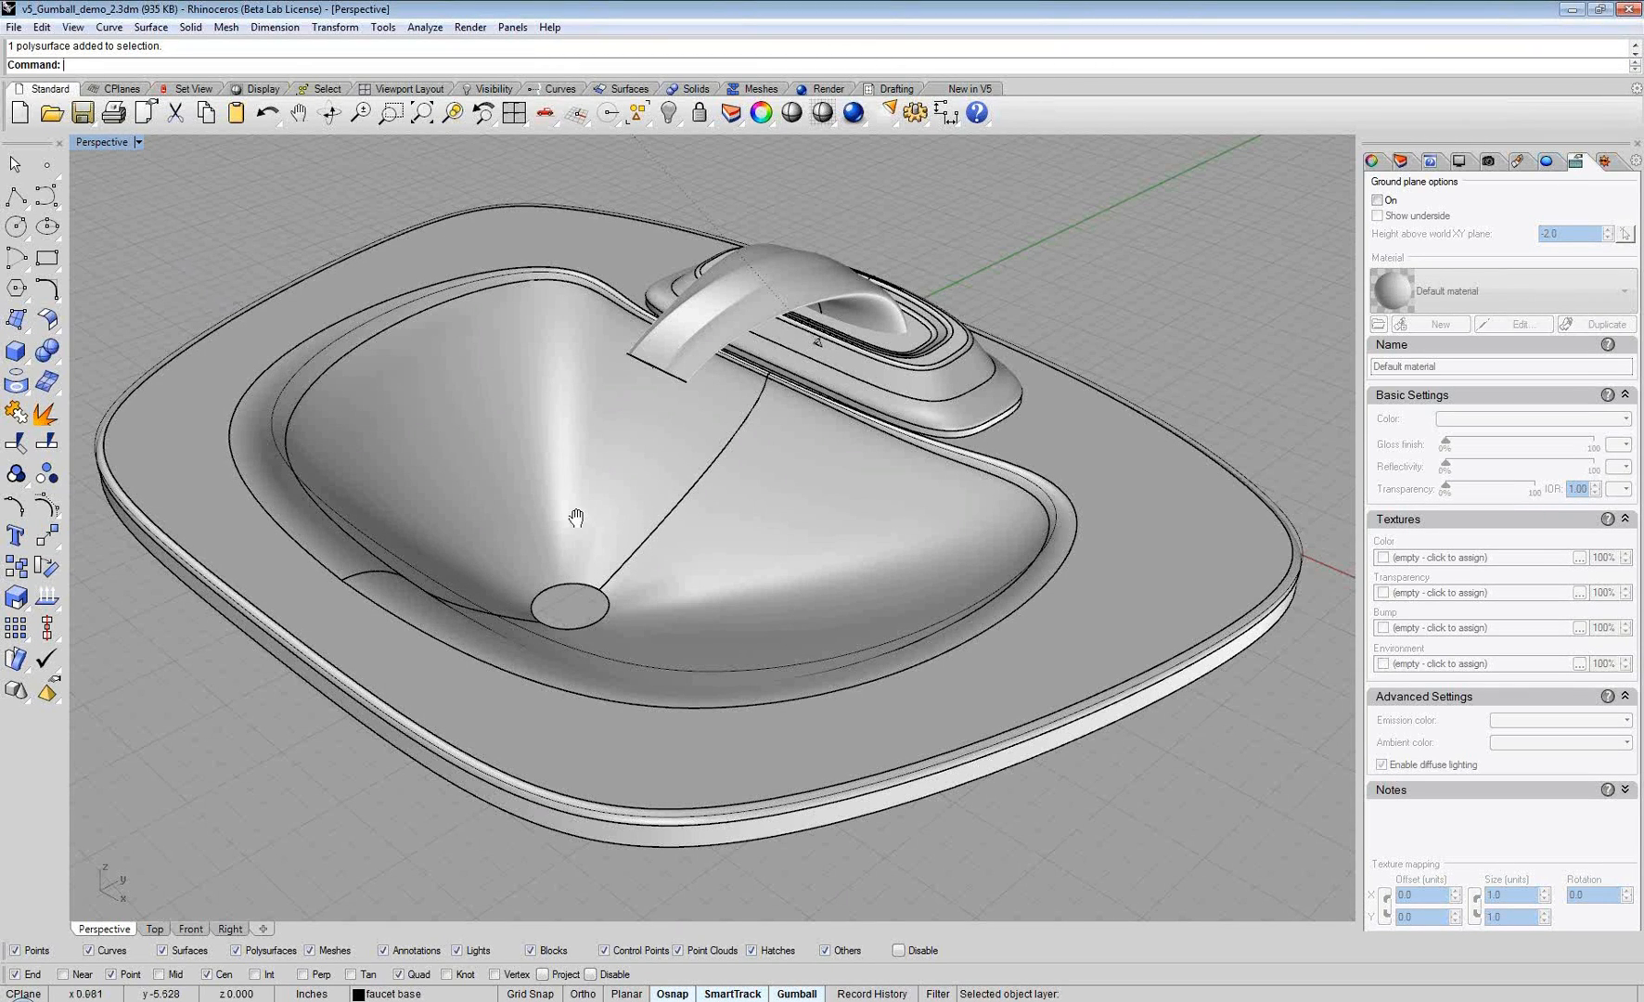
Step: Create a torus on the construction plane just outside the sink's rim and select it to display its gumball
mouse_move(576, 518)
right_mouse_down("shift")
mouse_move(692, 452)
mouse_move(575, 497)
right_mouse_up("shift")
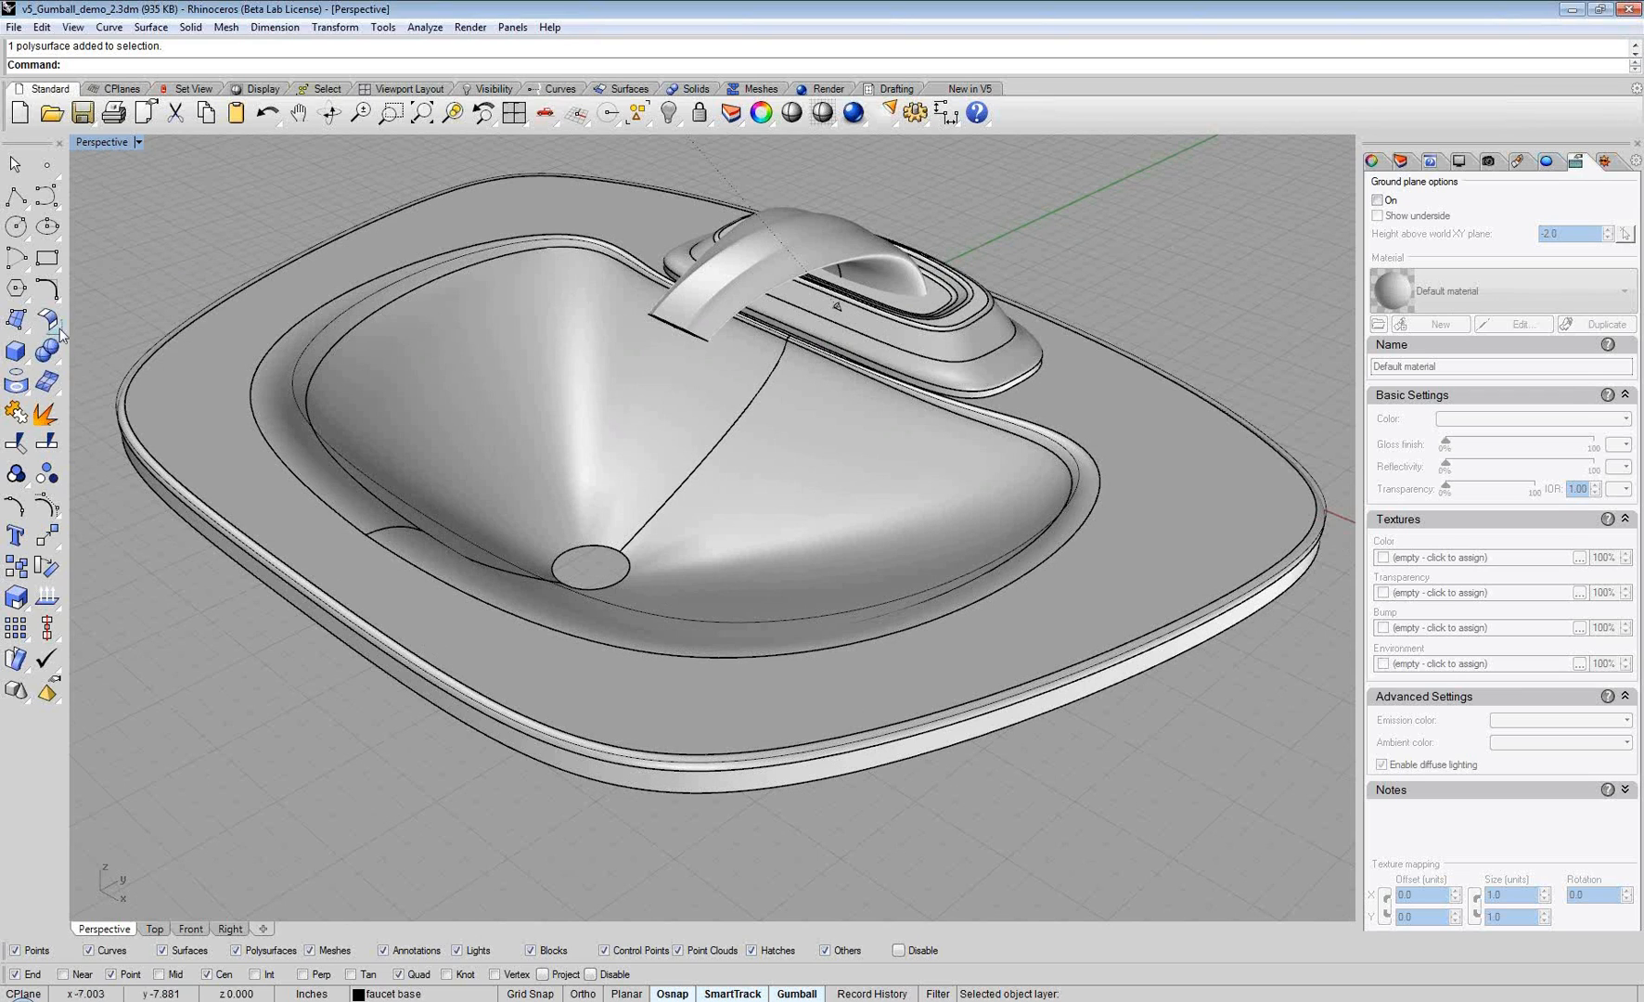
left_click(12, 358)
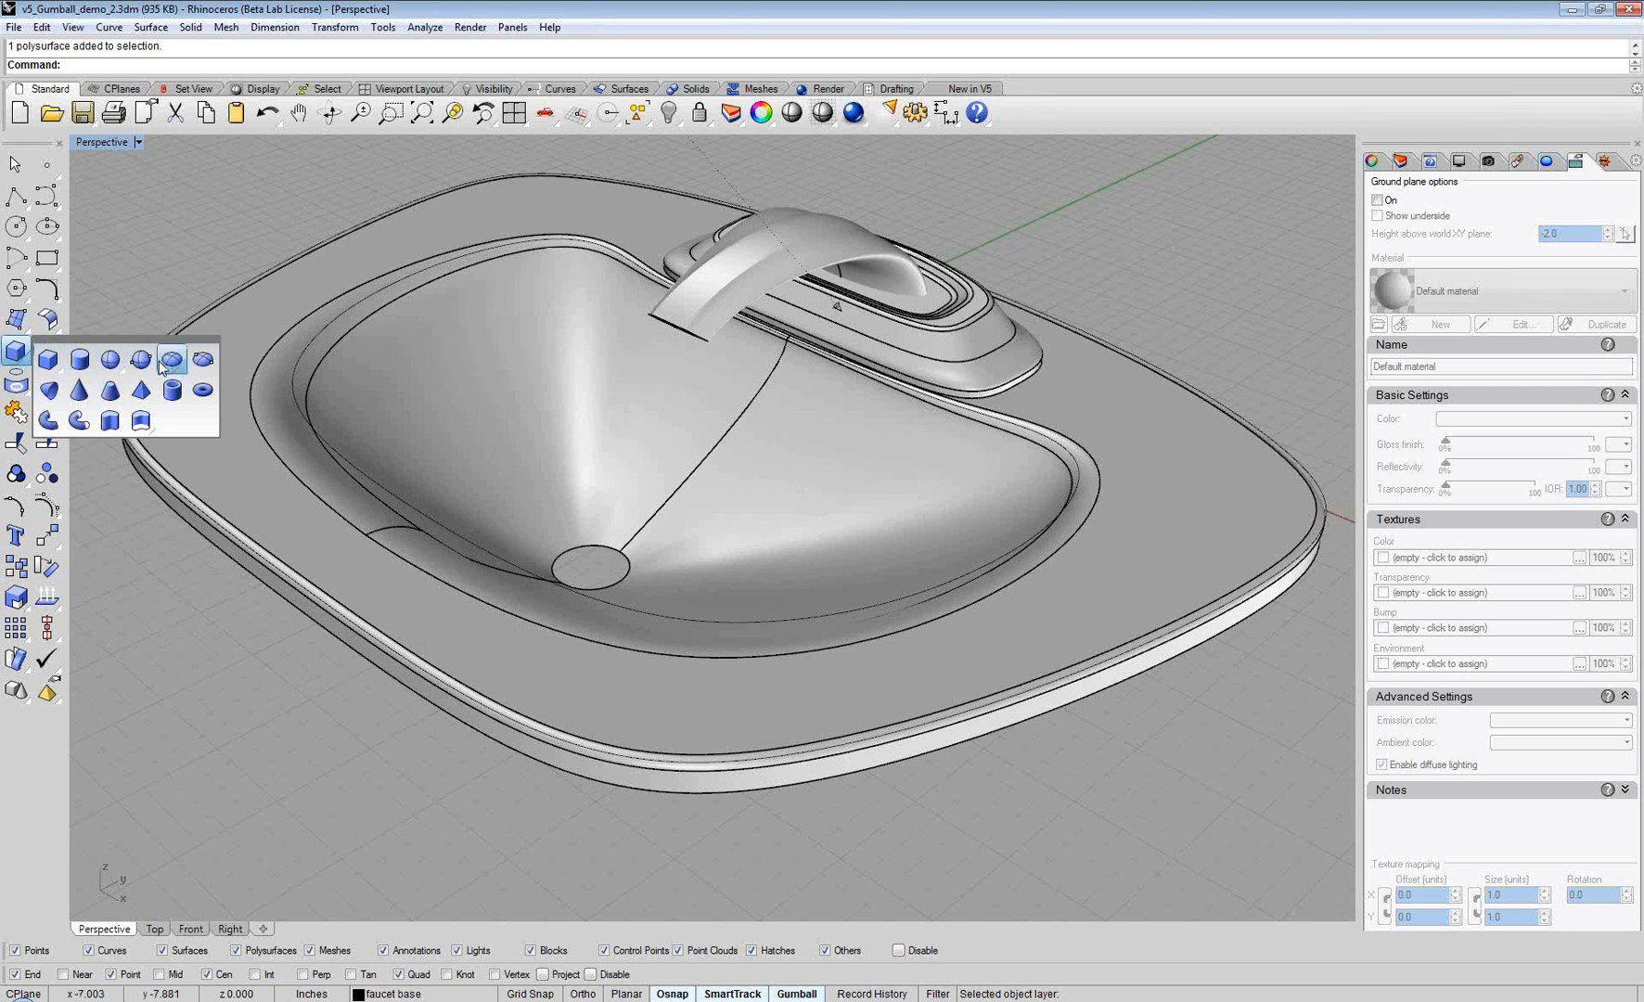
left_click(209, 398)
left_click(243, 800)
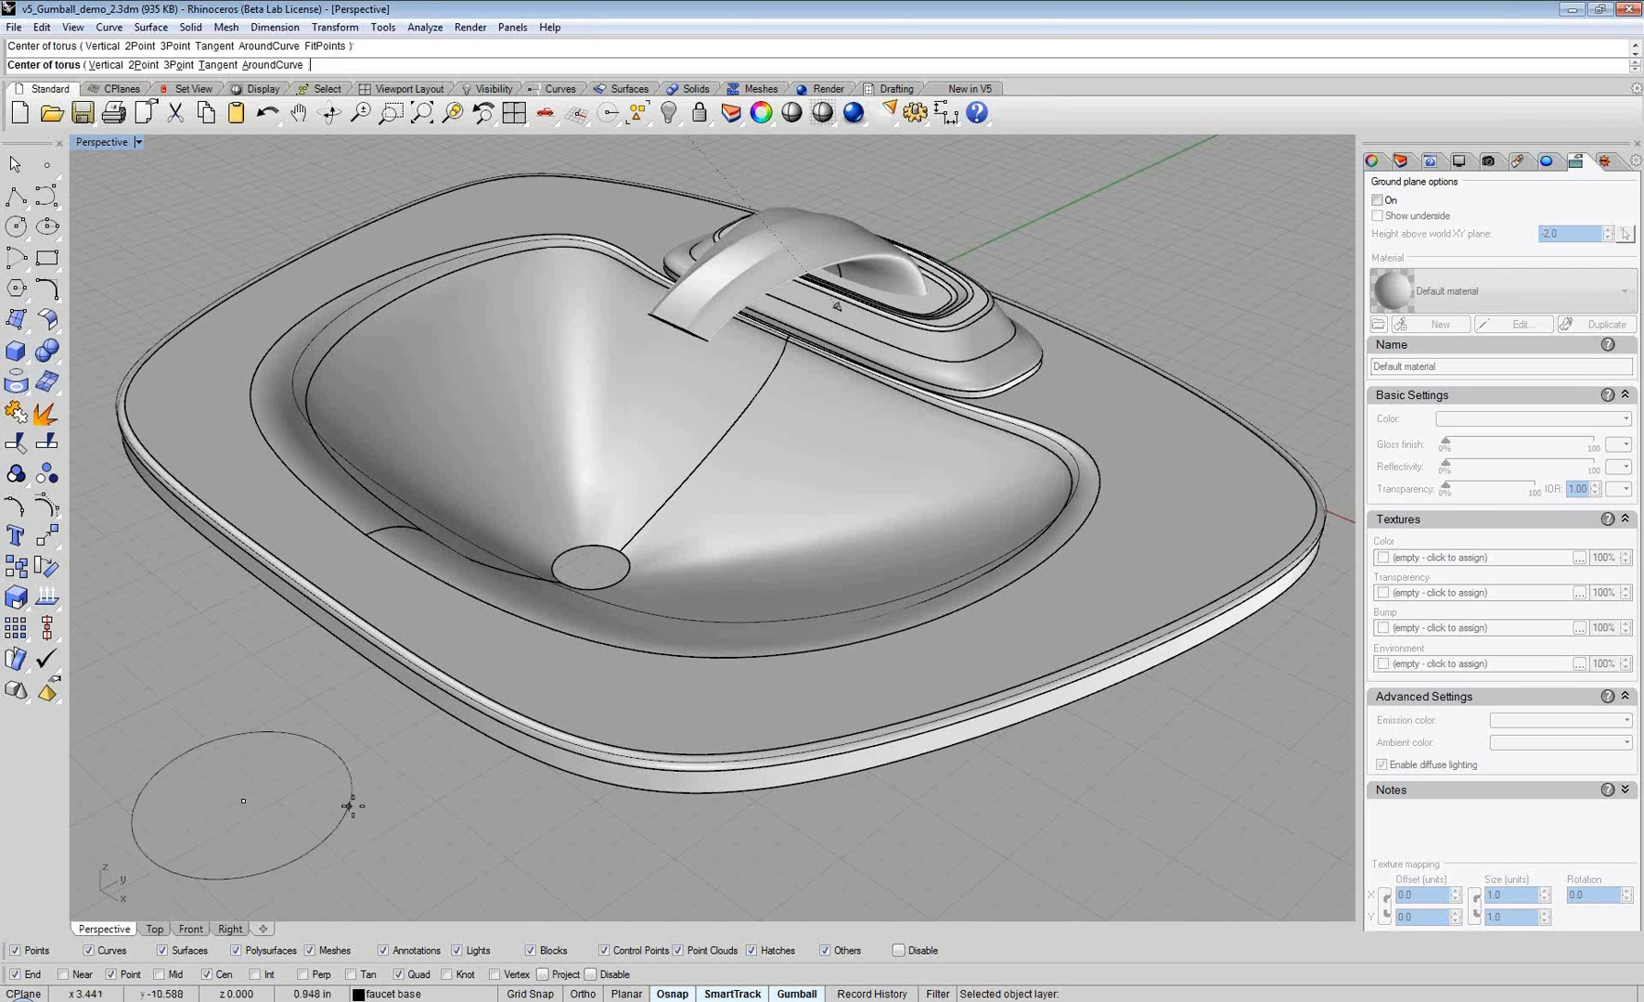
left_click(403, 809)
left_click(363, 792)
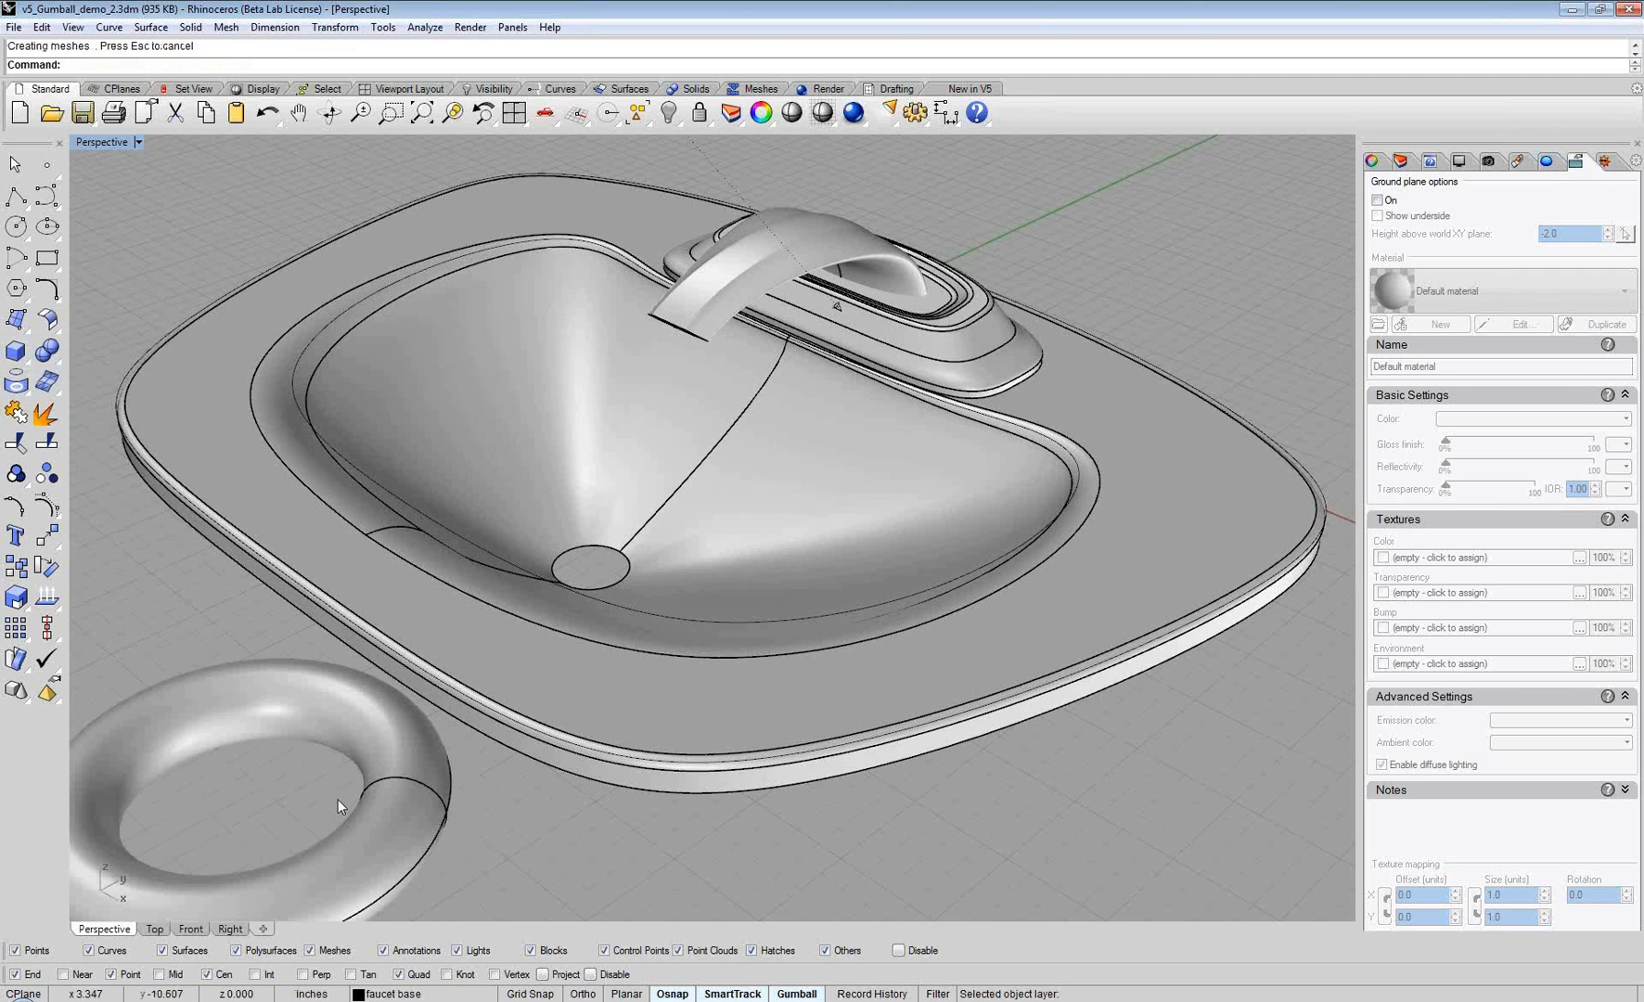
right_click_drag(332, 798, 445, 547, "shift")
scroll(392, 559, "up", 4)
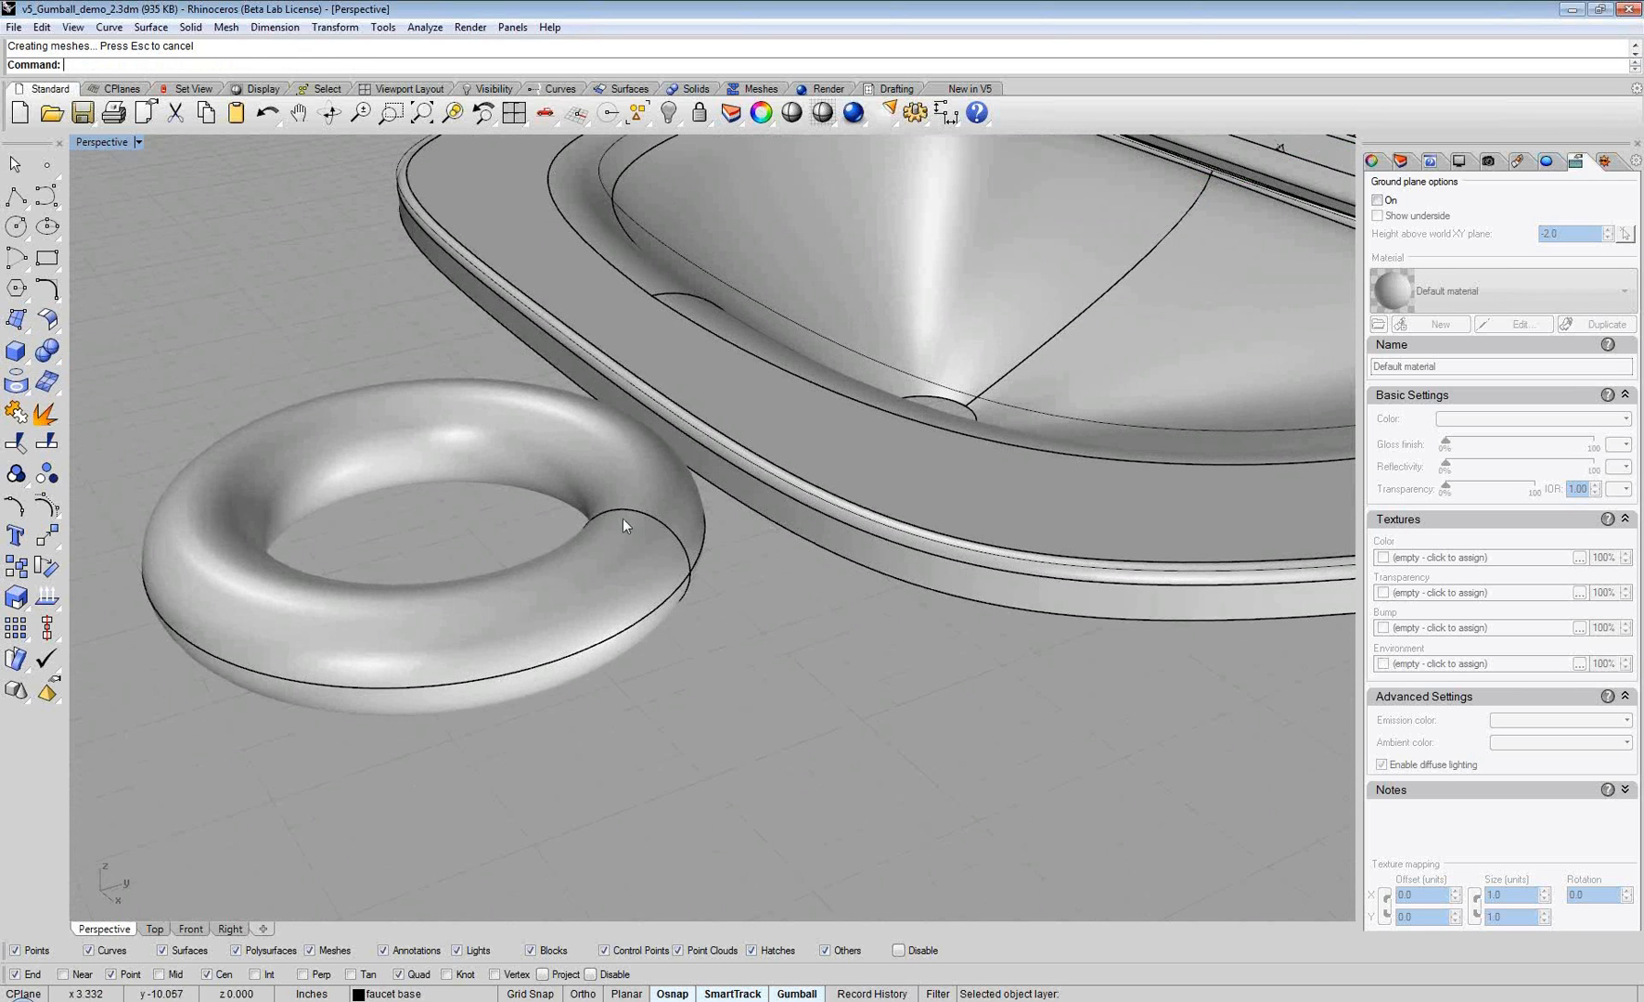
left_click(683, 553)
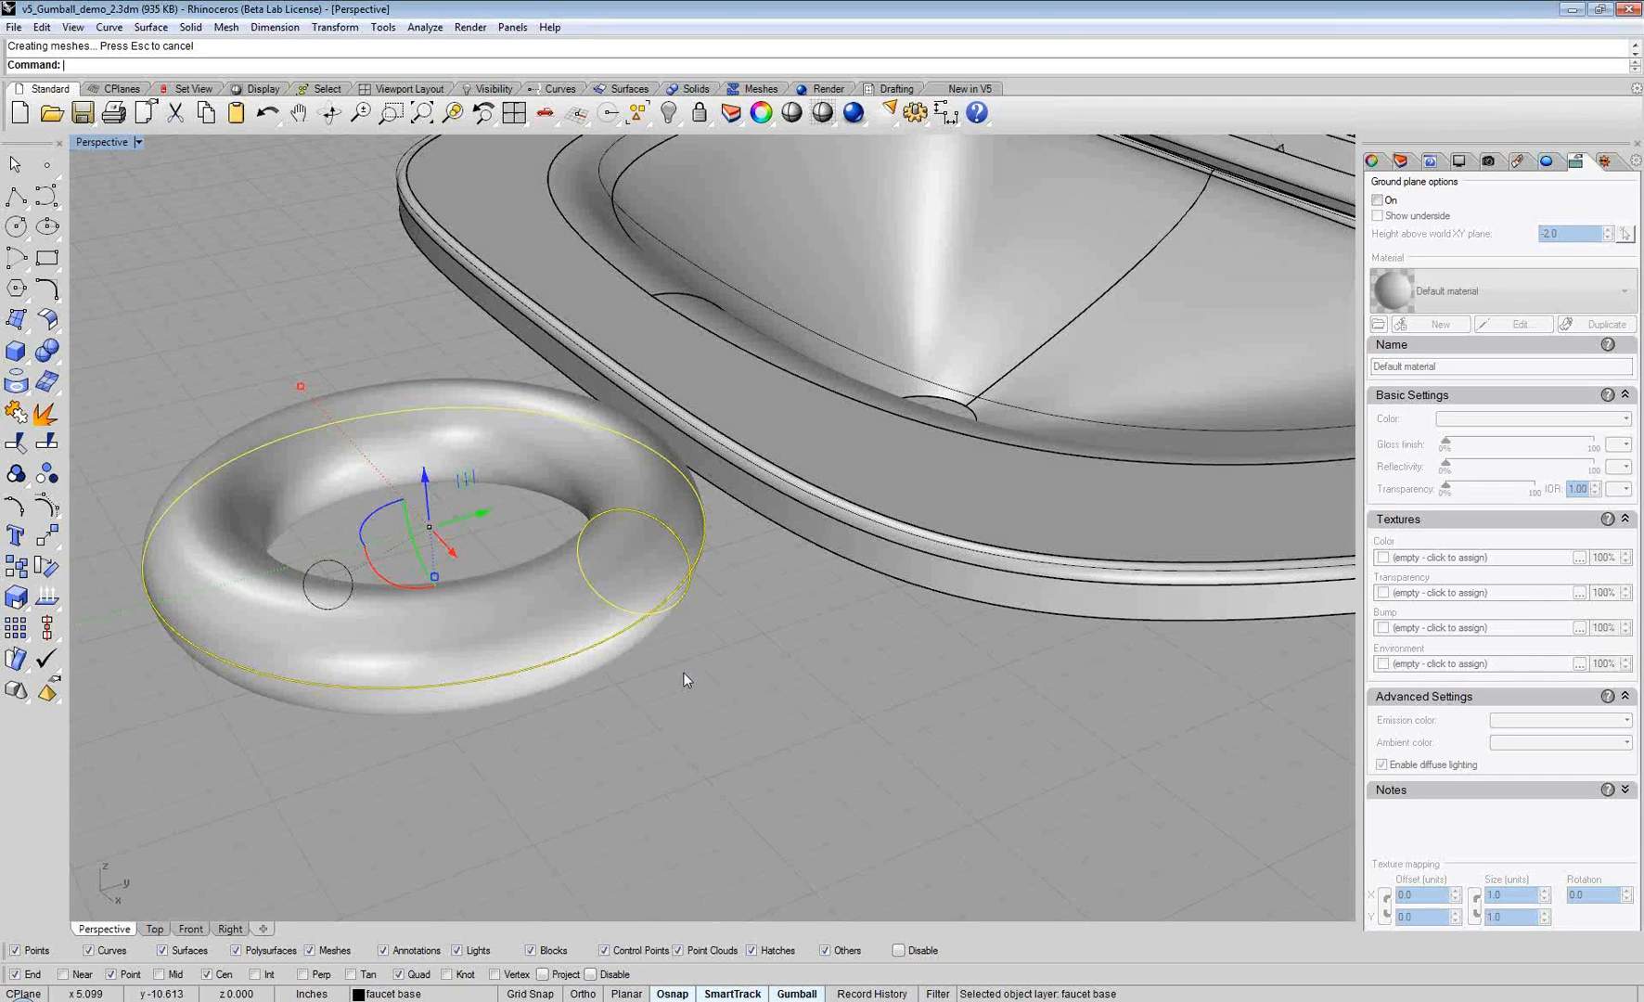
Step: Delete the torus beside the sink's rim
left_click(683, 672)
left_click(656, 637)
key("Delete")
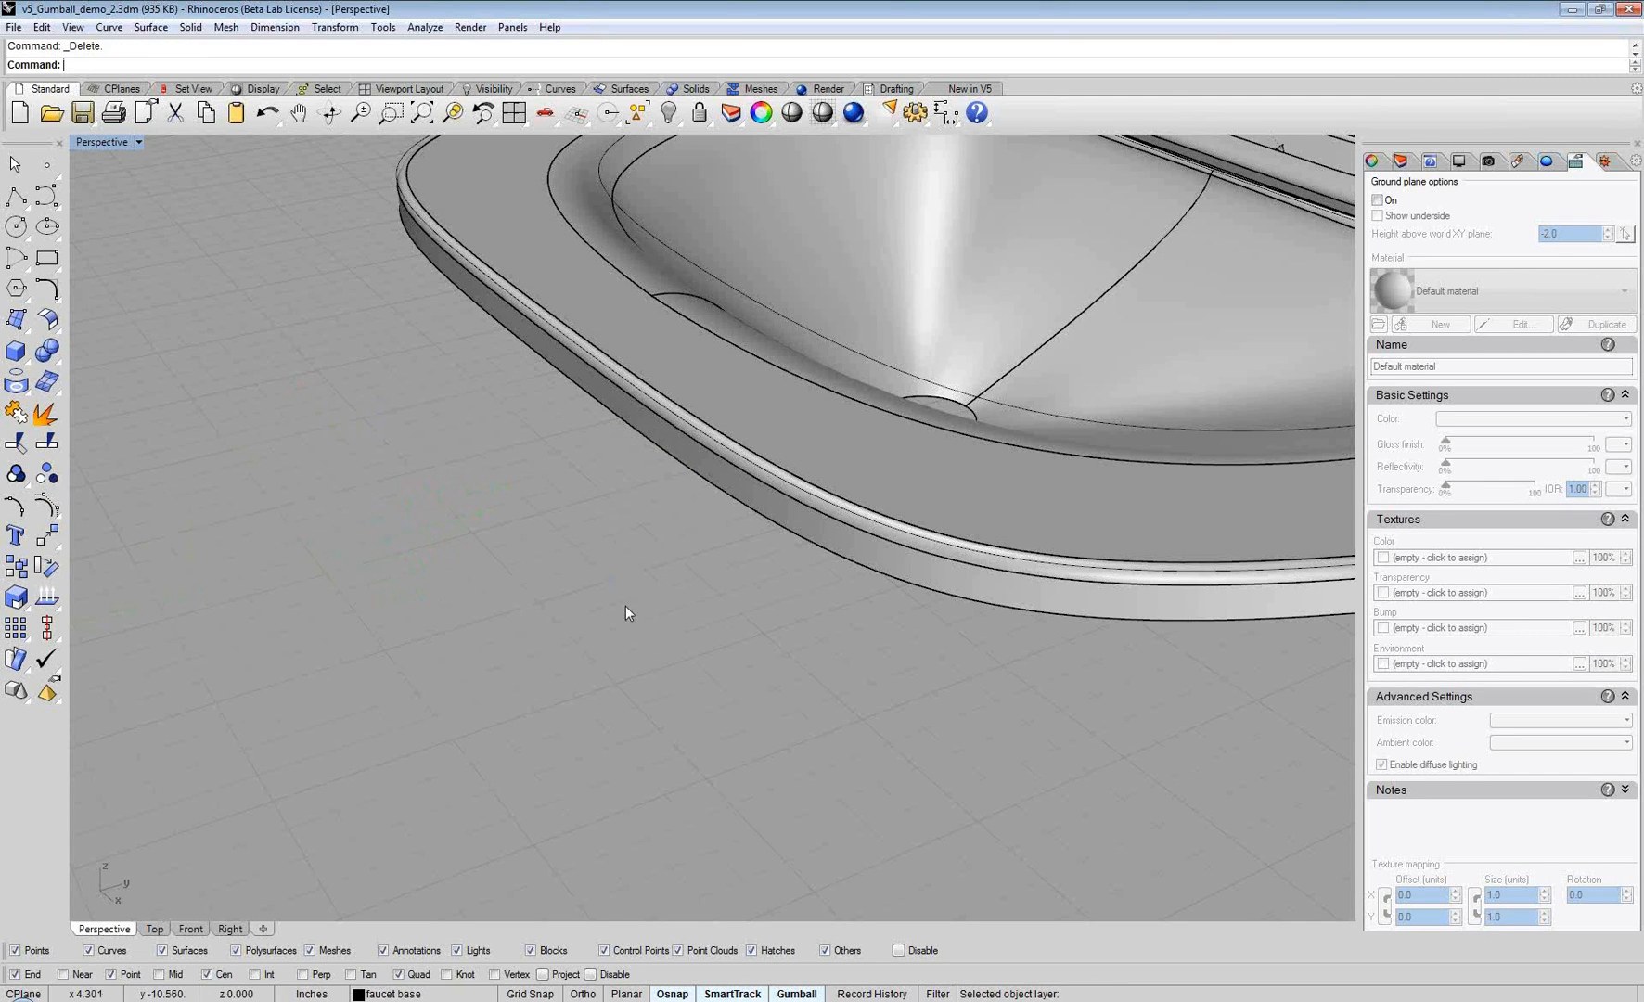
Step: Frame the whole sink in the Perspective viewport and set its display mode to RenderedShadows
scroll(692, 546, "down", 2)
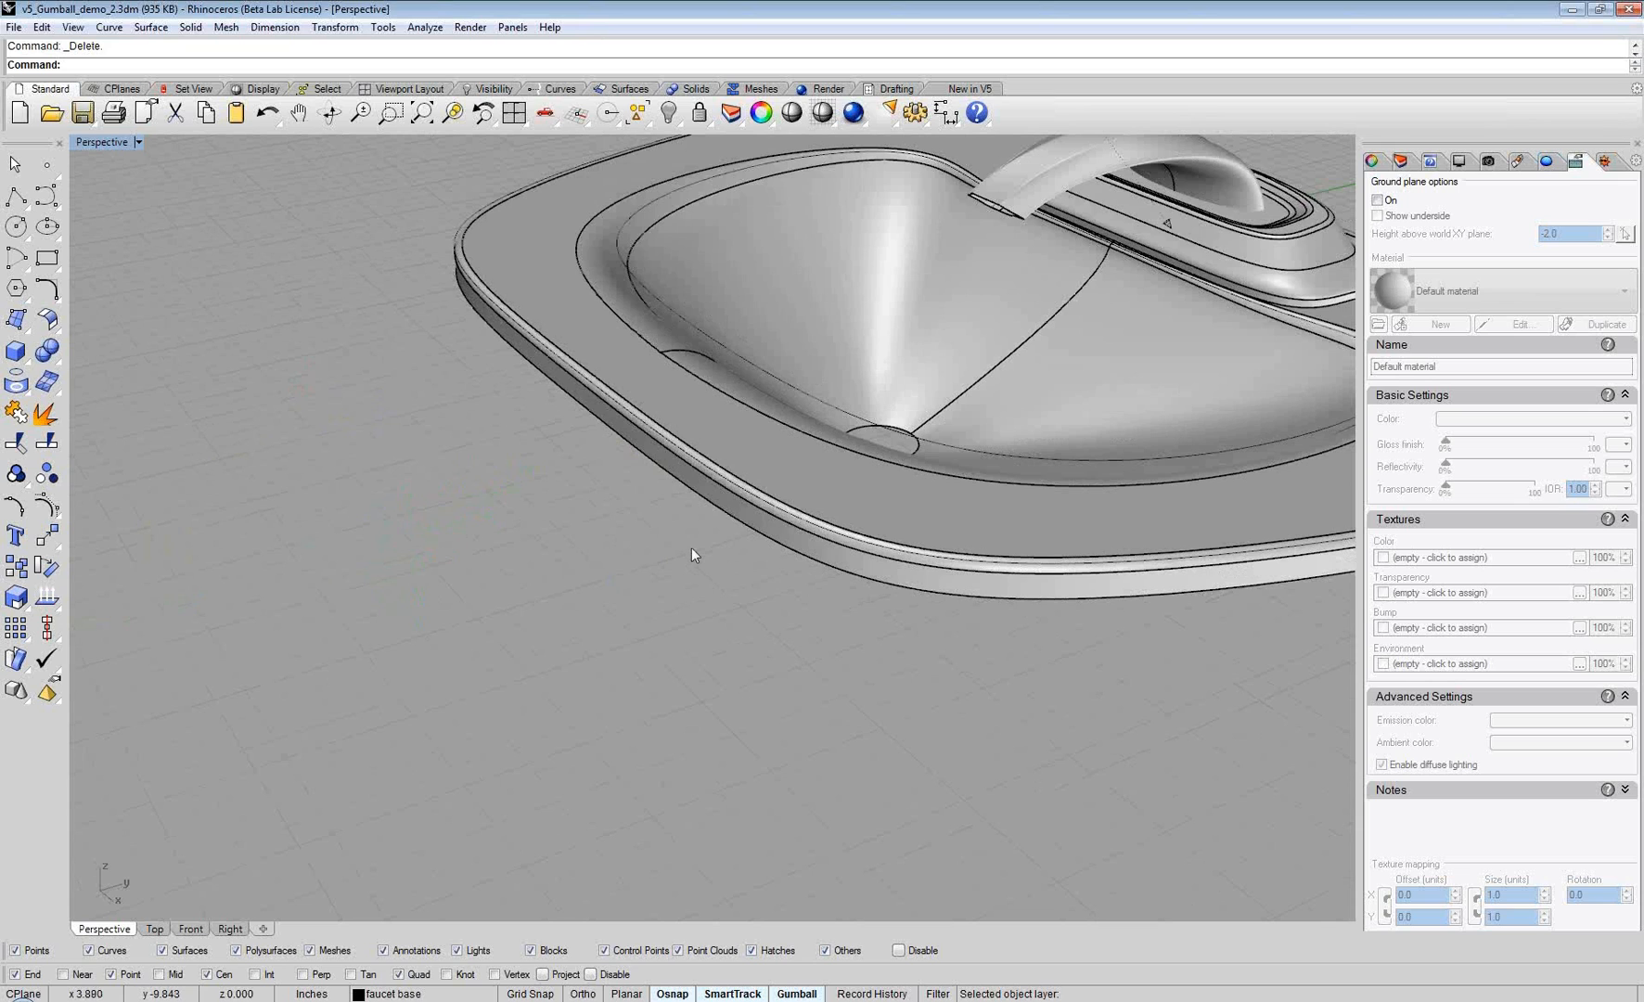
scroll(691, 547, "down", 2)
right_click_drag(787, 449, 768, 704, "shift")
scroll(783, 663, "up", 2)
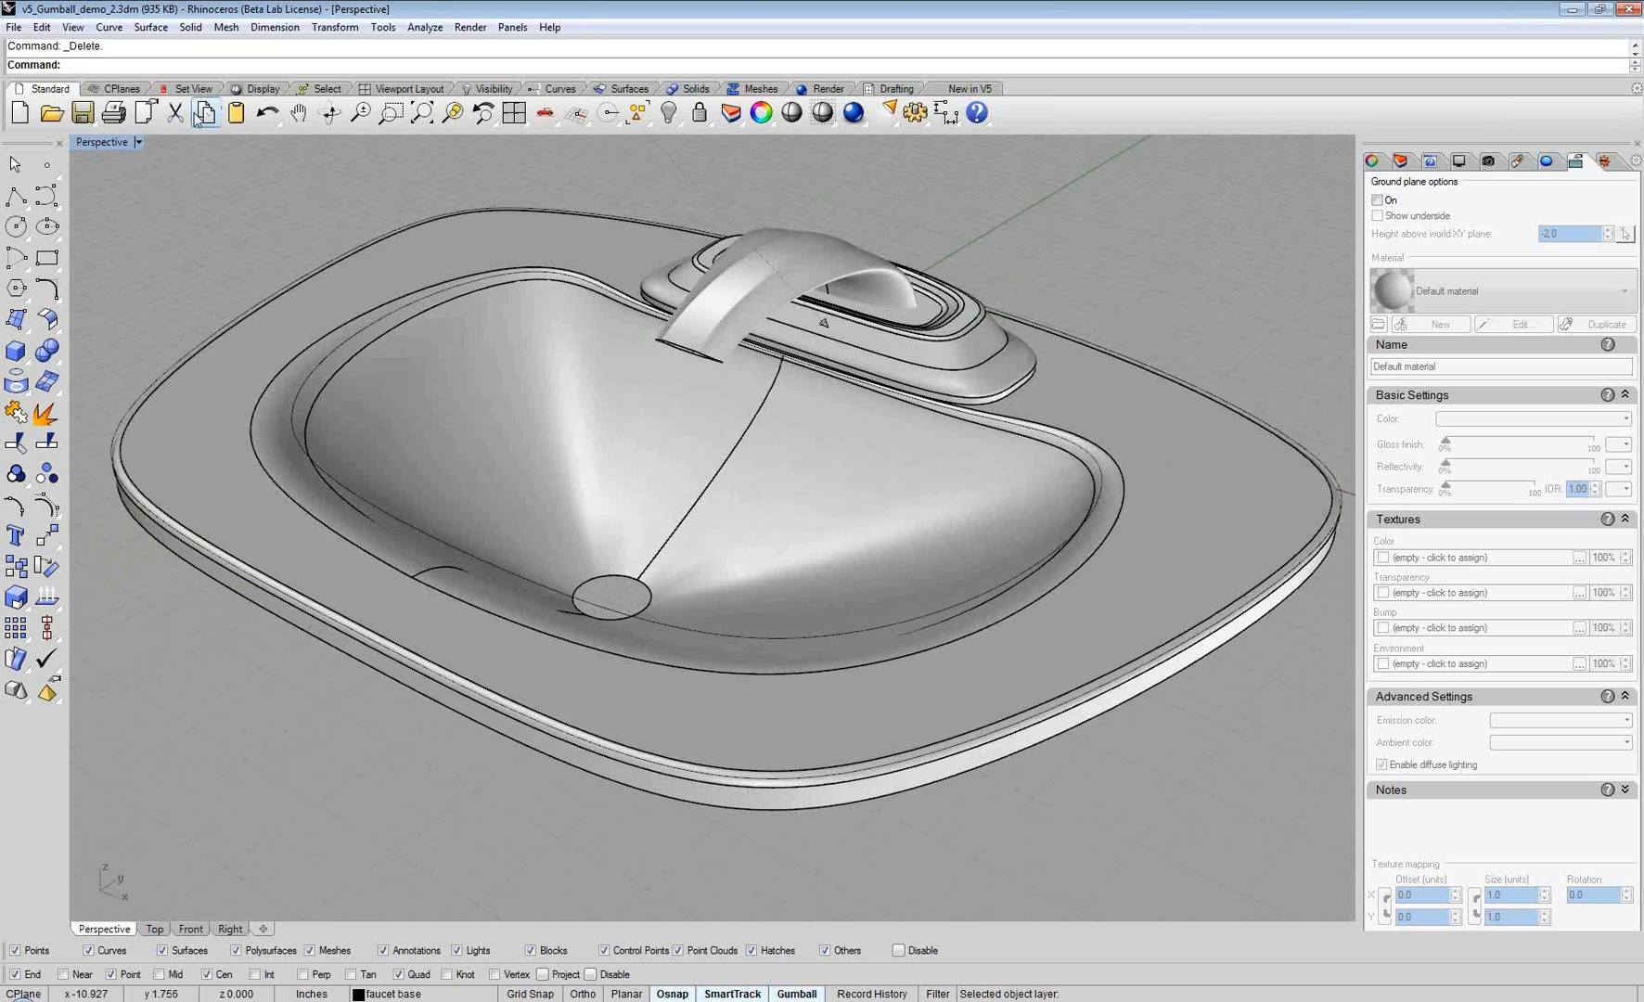
left_click(109, 144)
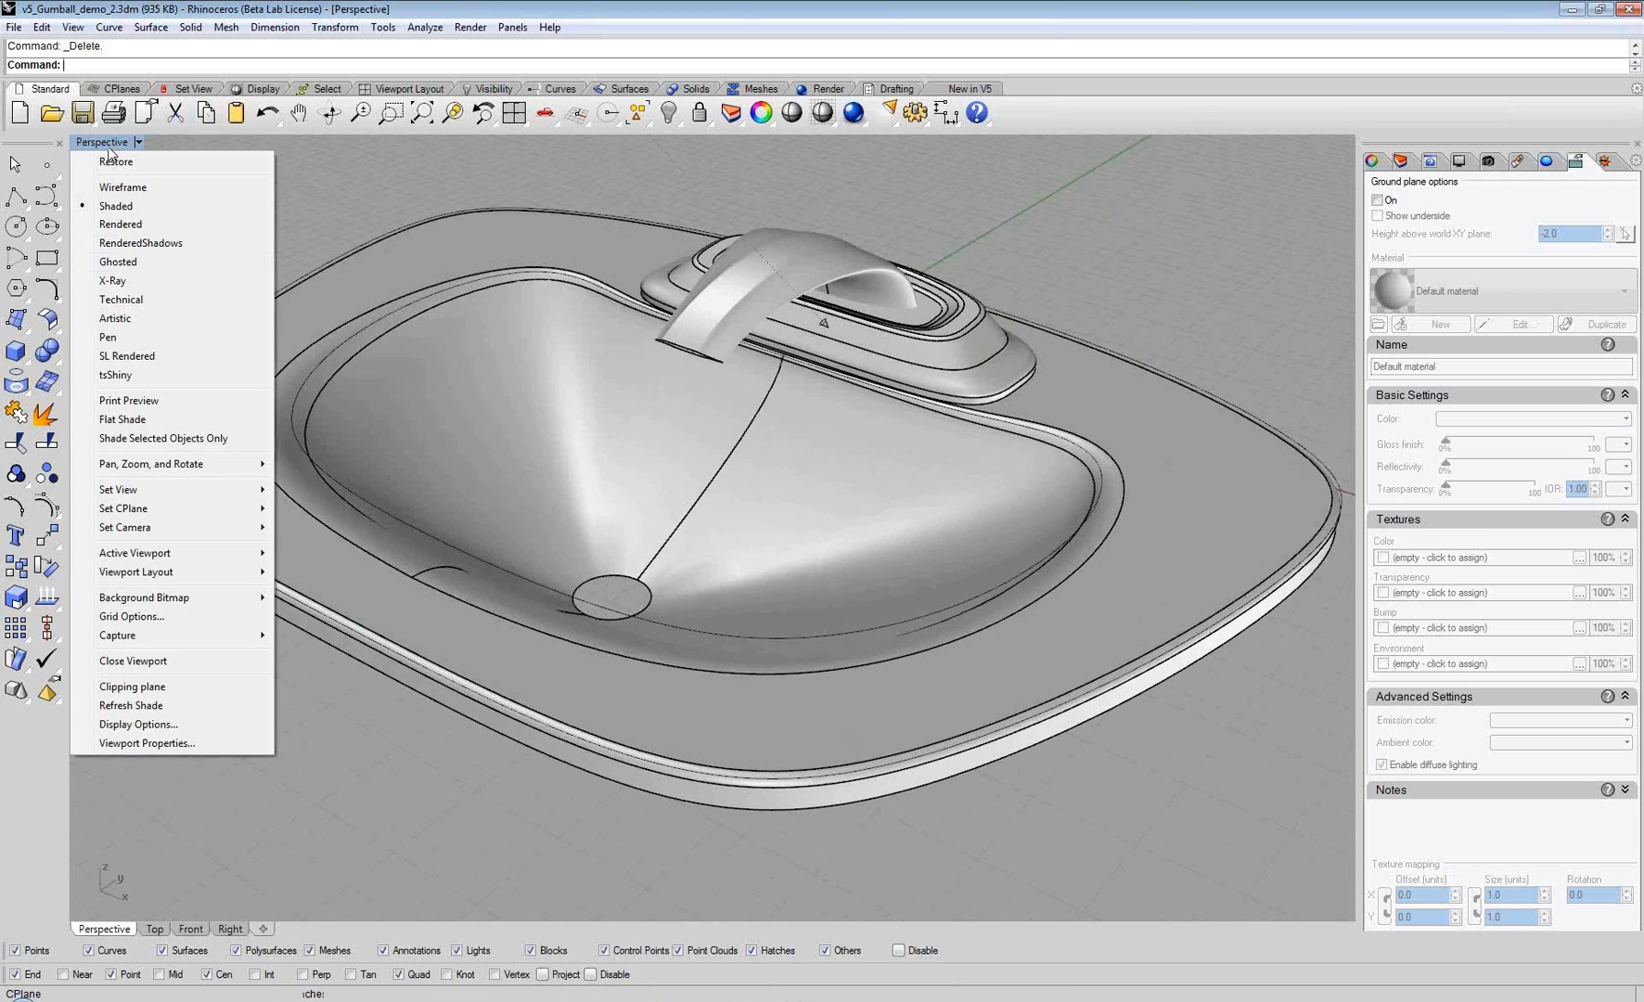
left_click(136, 248)
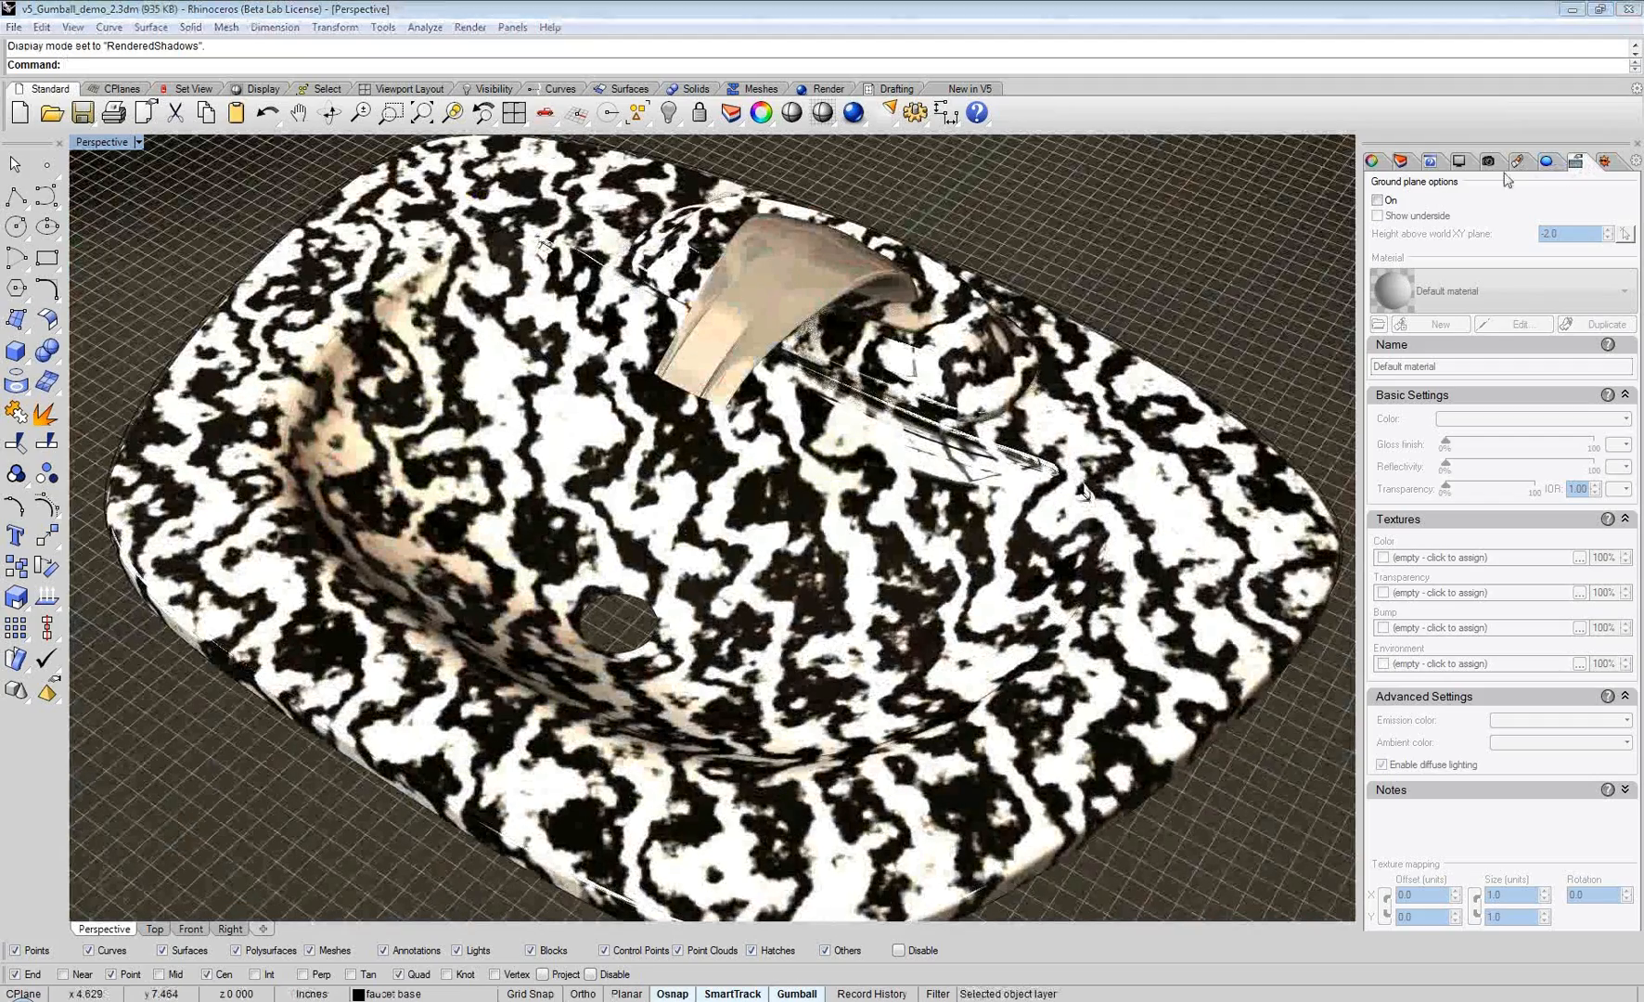
Step: Turn on the ground plane and switch off the skylight in the sun settings for the rendered sink
left_click(1379, 201)
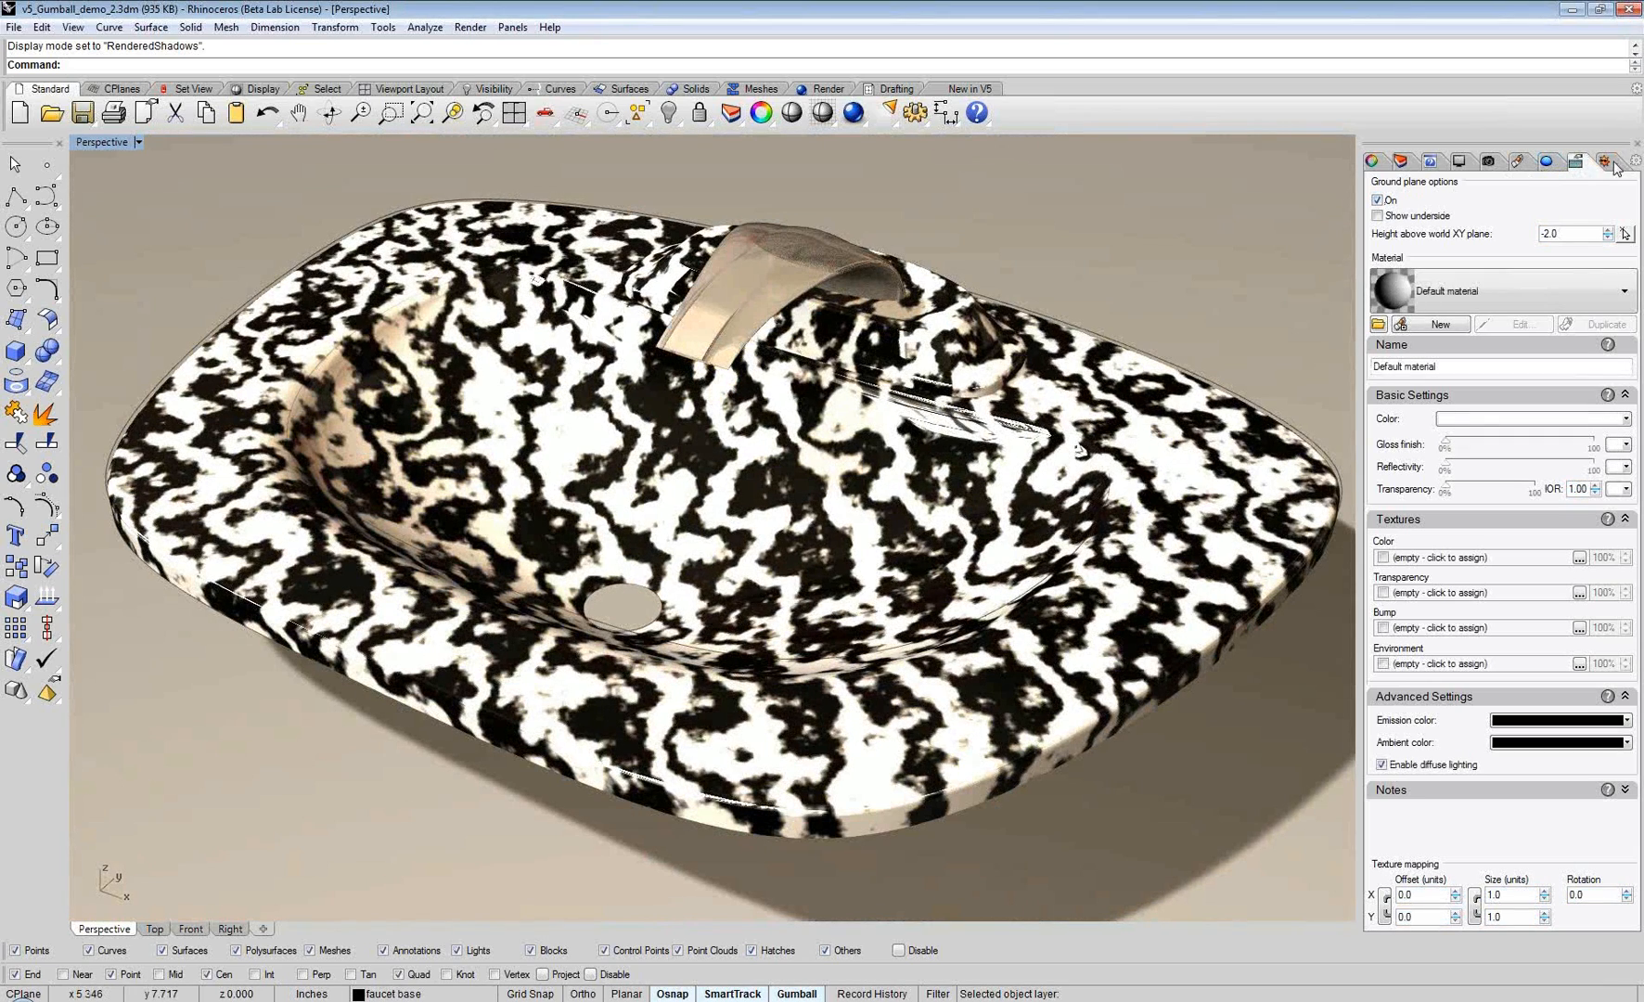
left_click(1610, 166)
left_click(1385, 366)
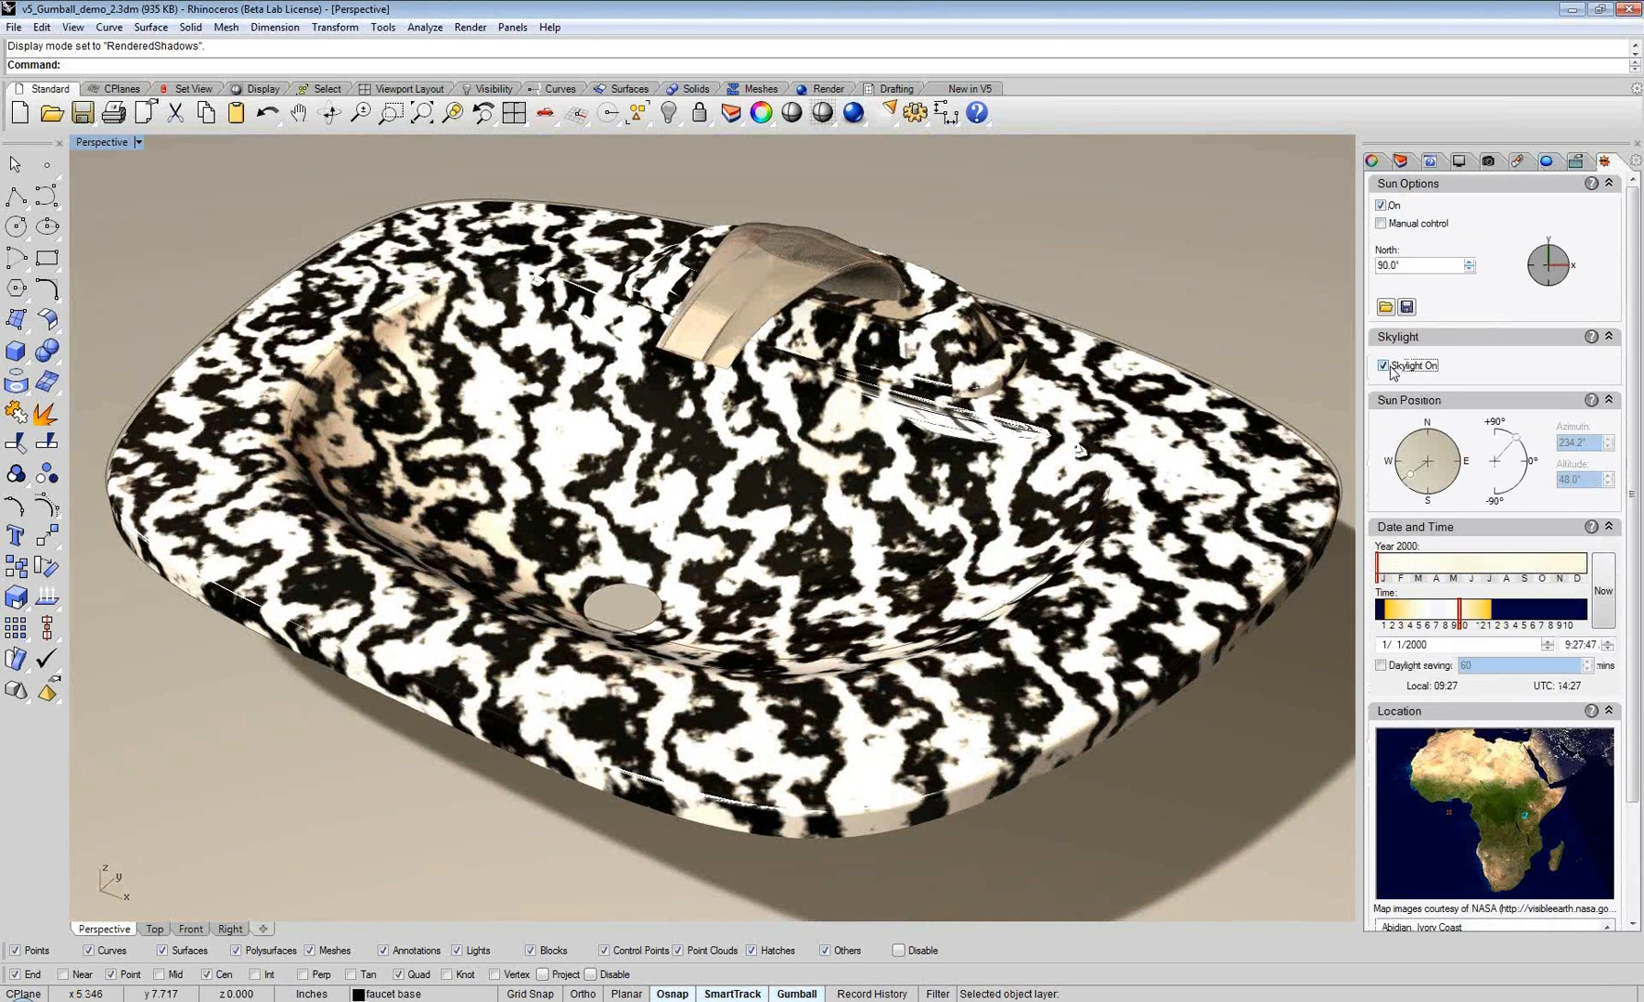
left_click(1384, 366)
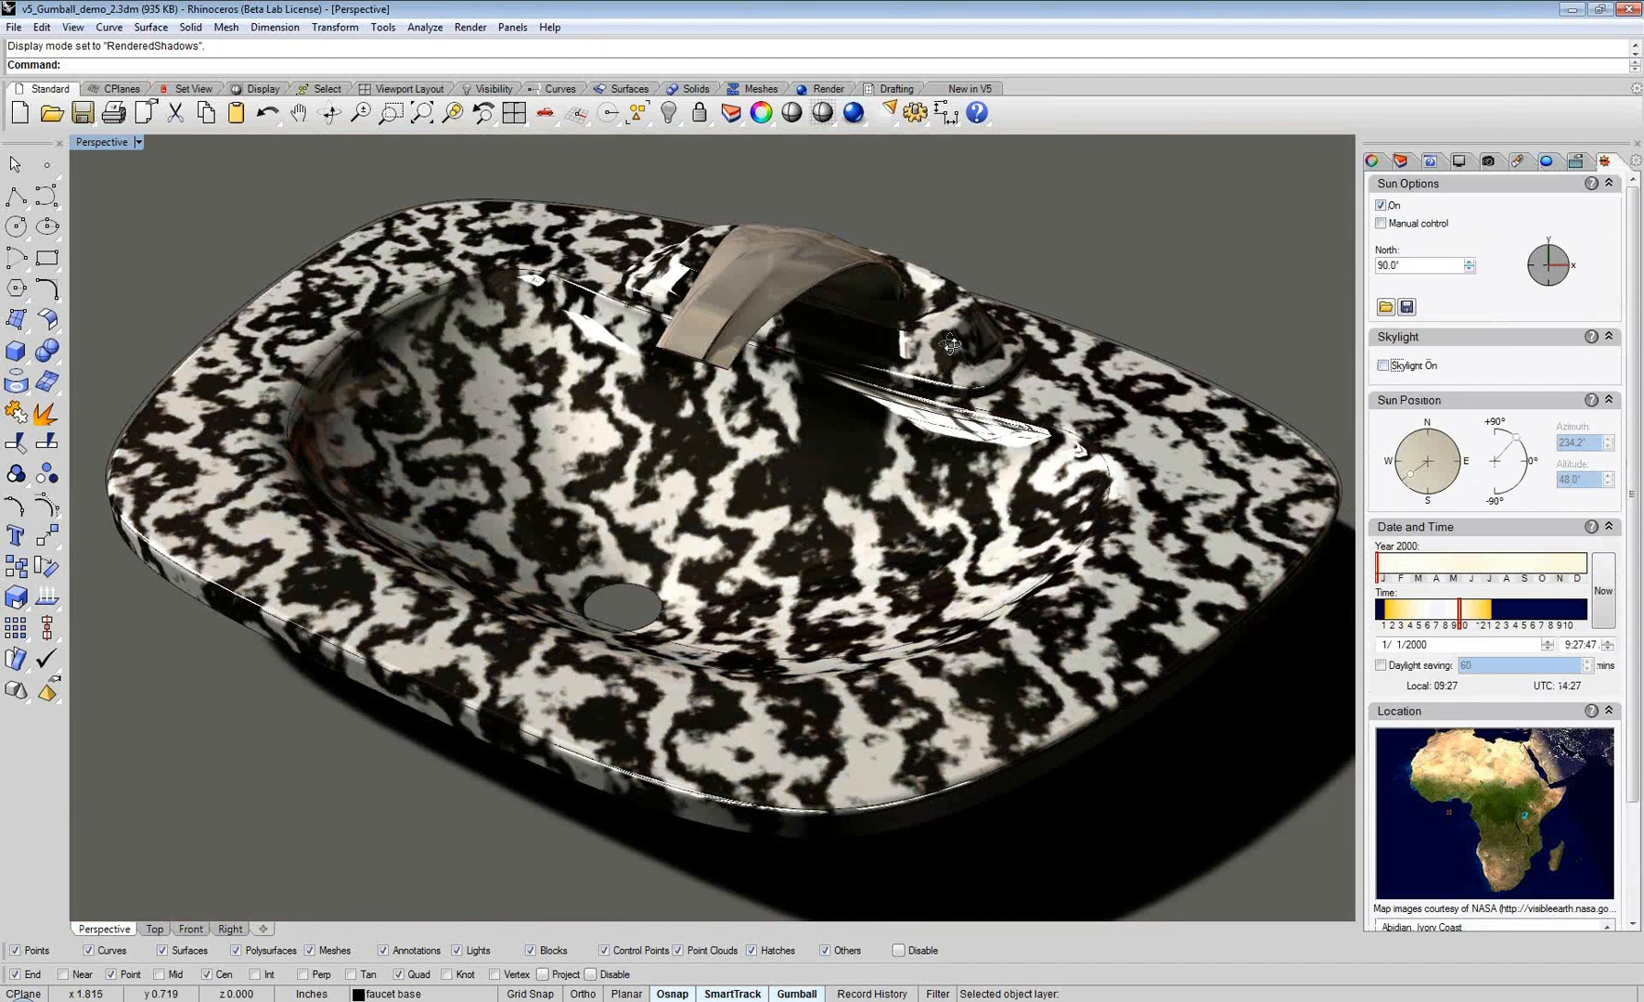
right_click_drag(950, 344, 1152, 377)
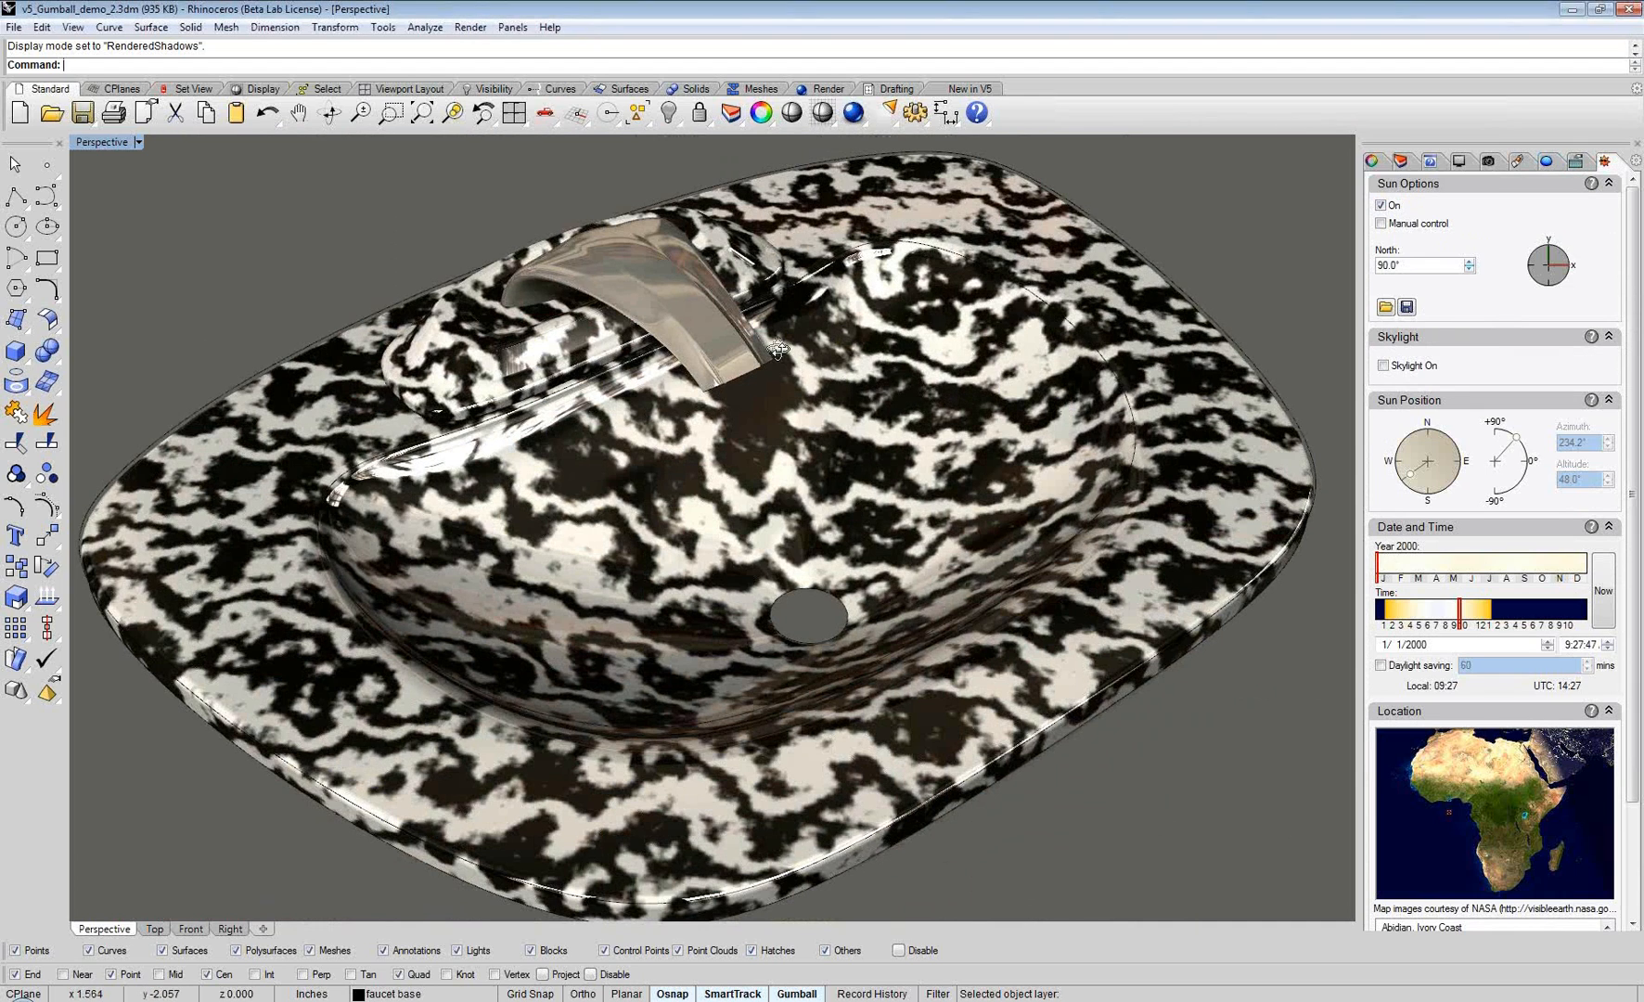
right_click_drag(778, 350, 848, 366)
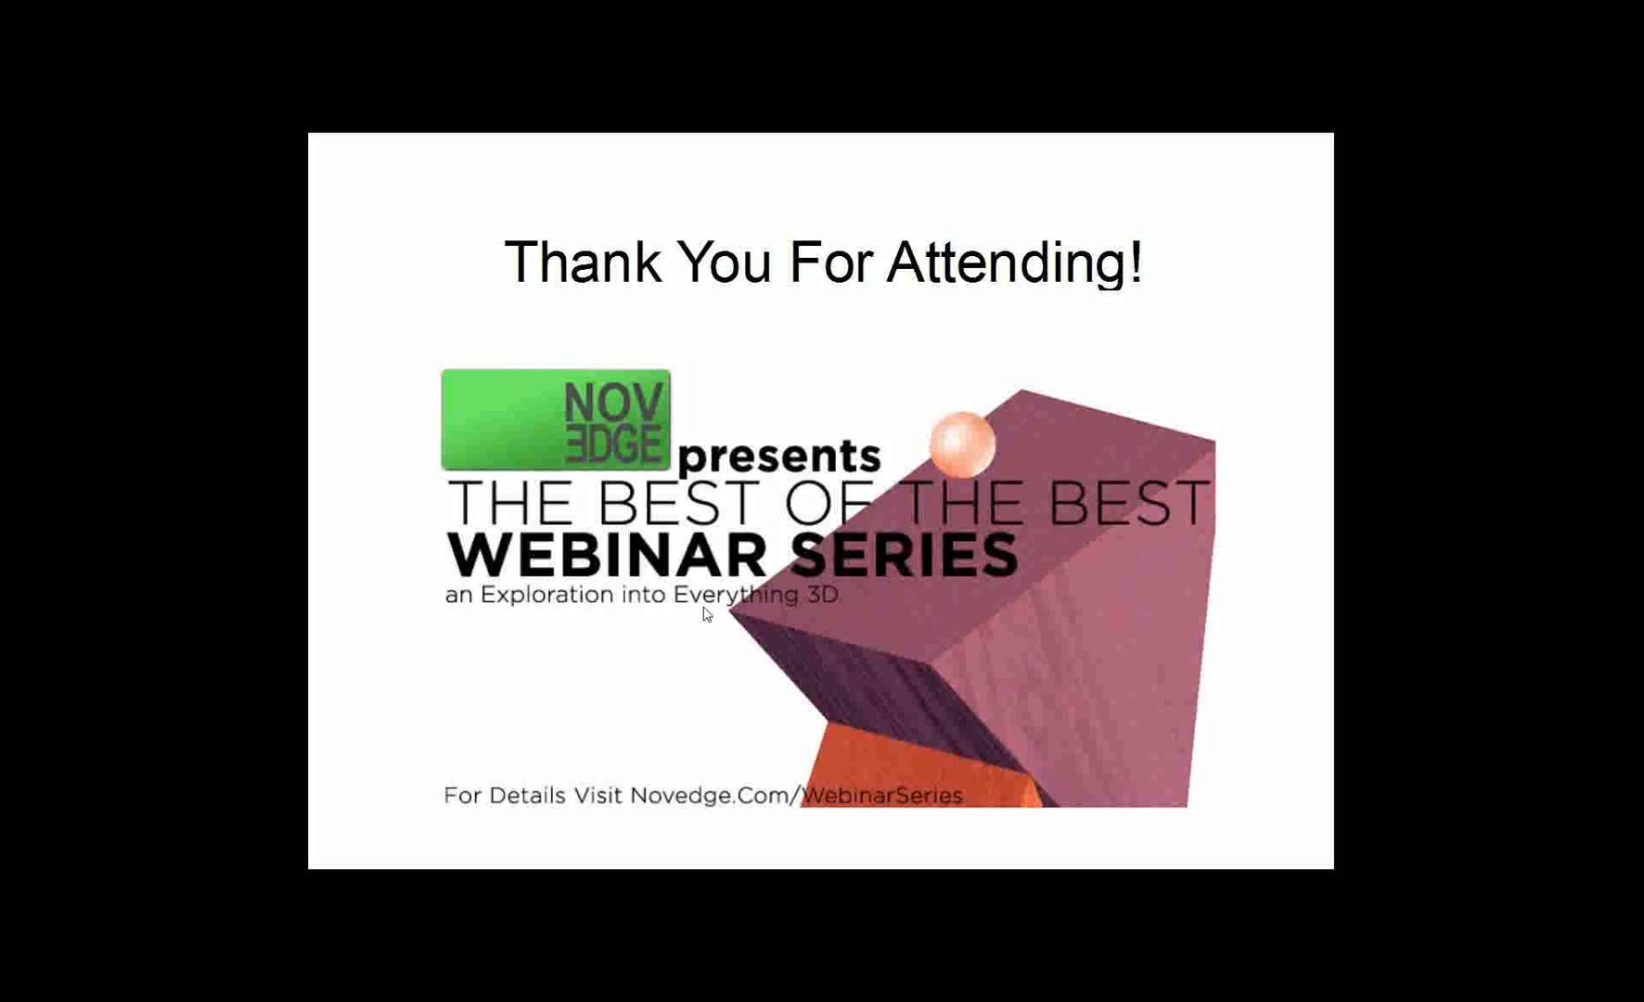
left_click(703, 614)
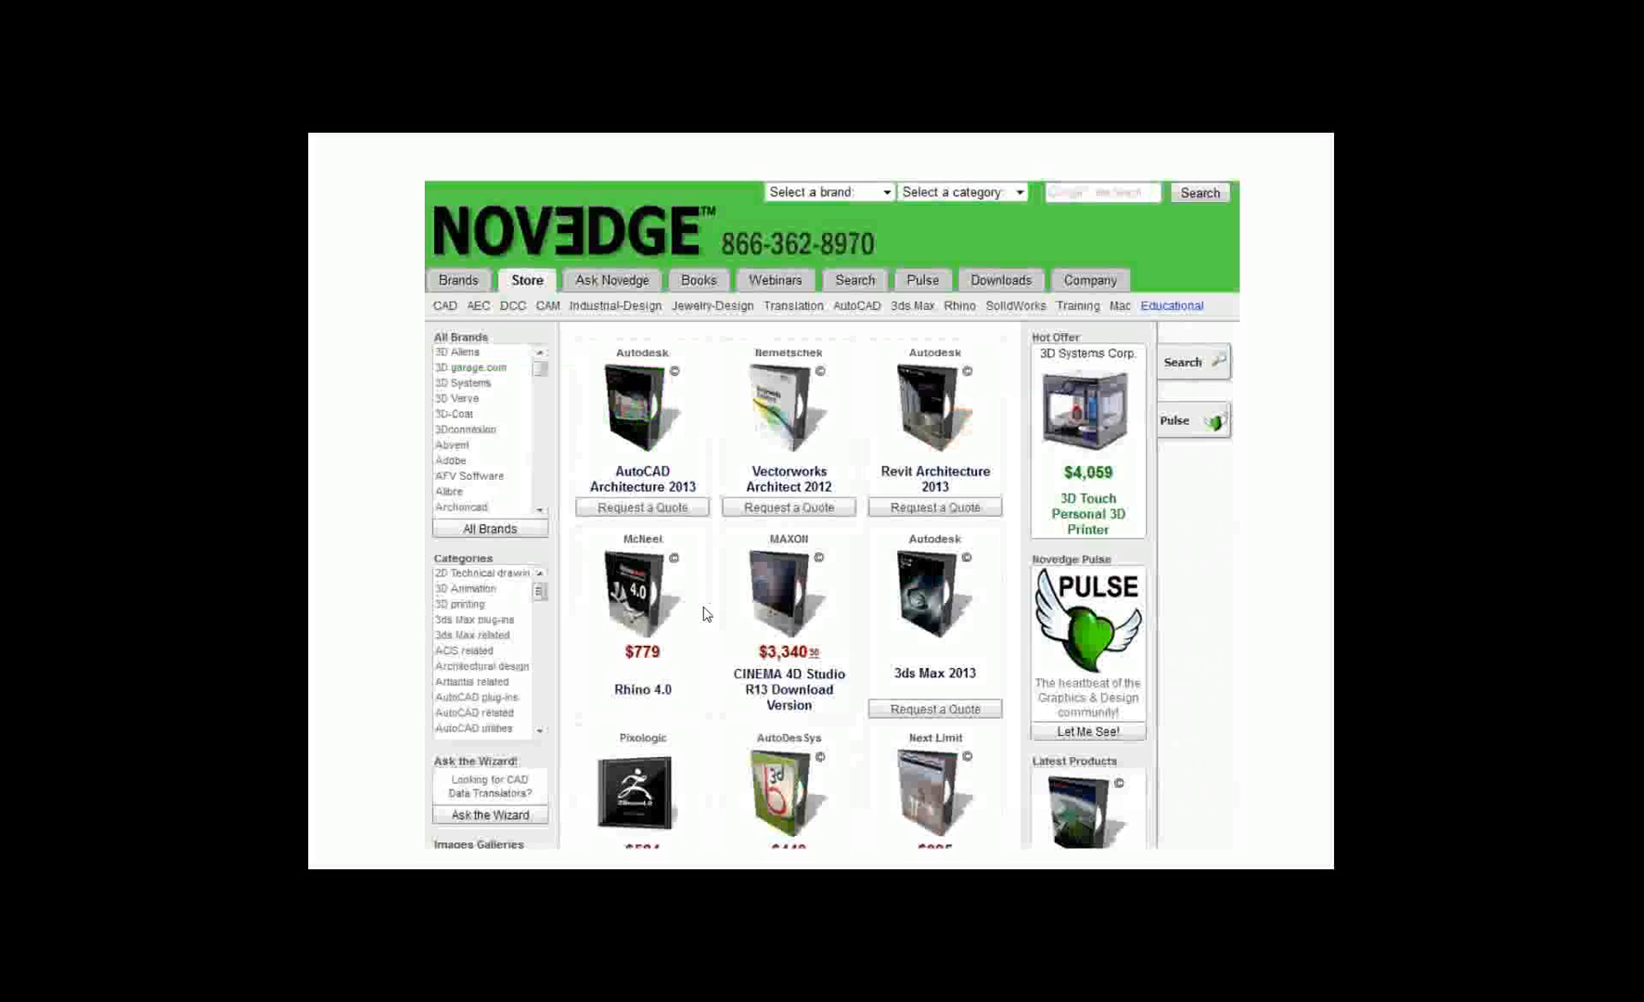
left_click(705, 613)
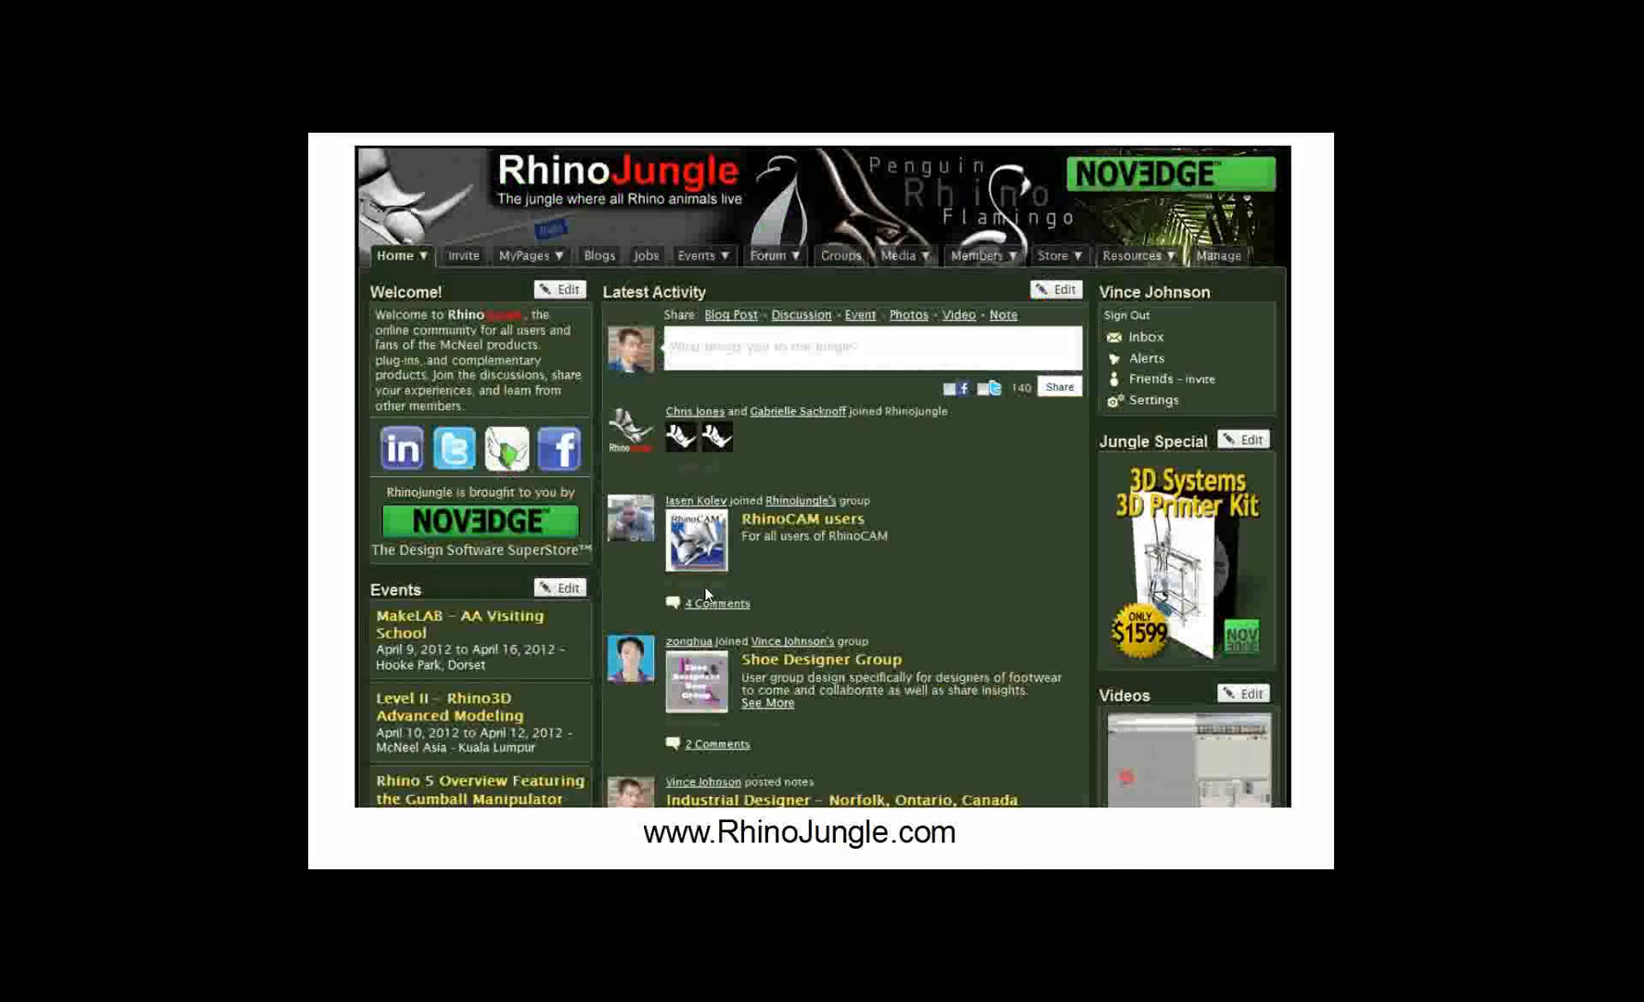
key("Right")
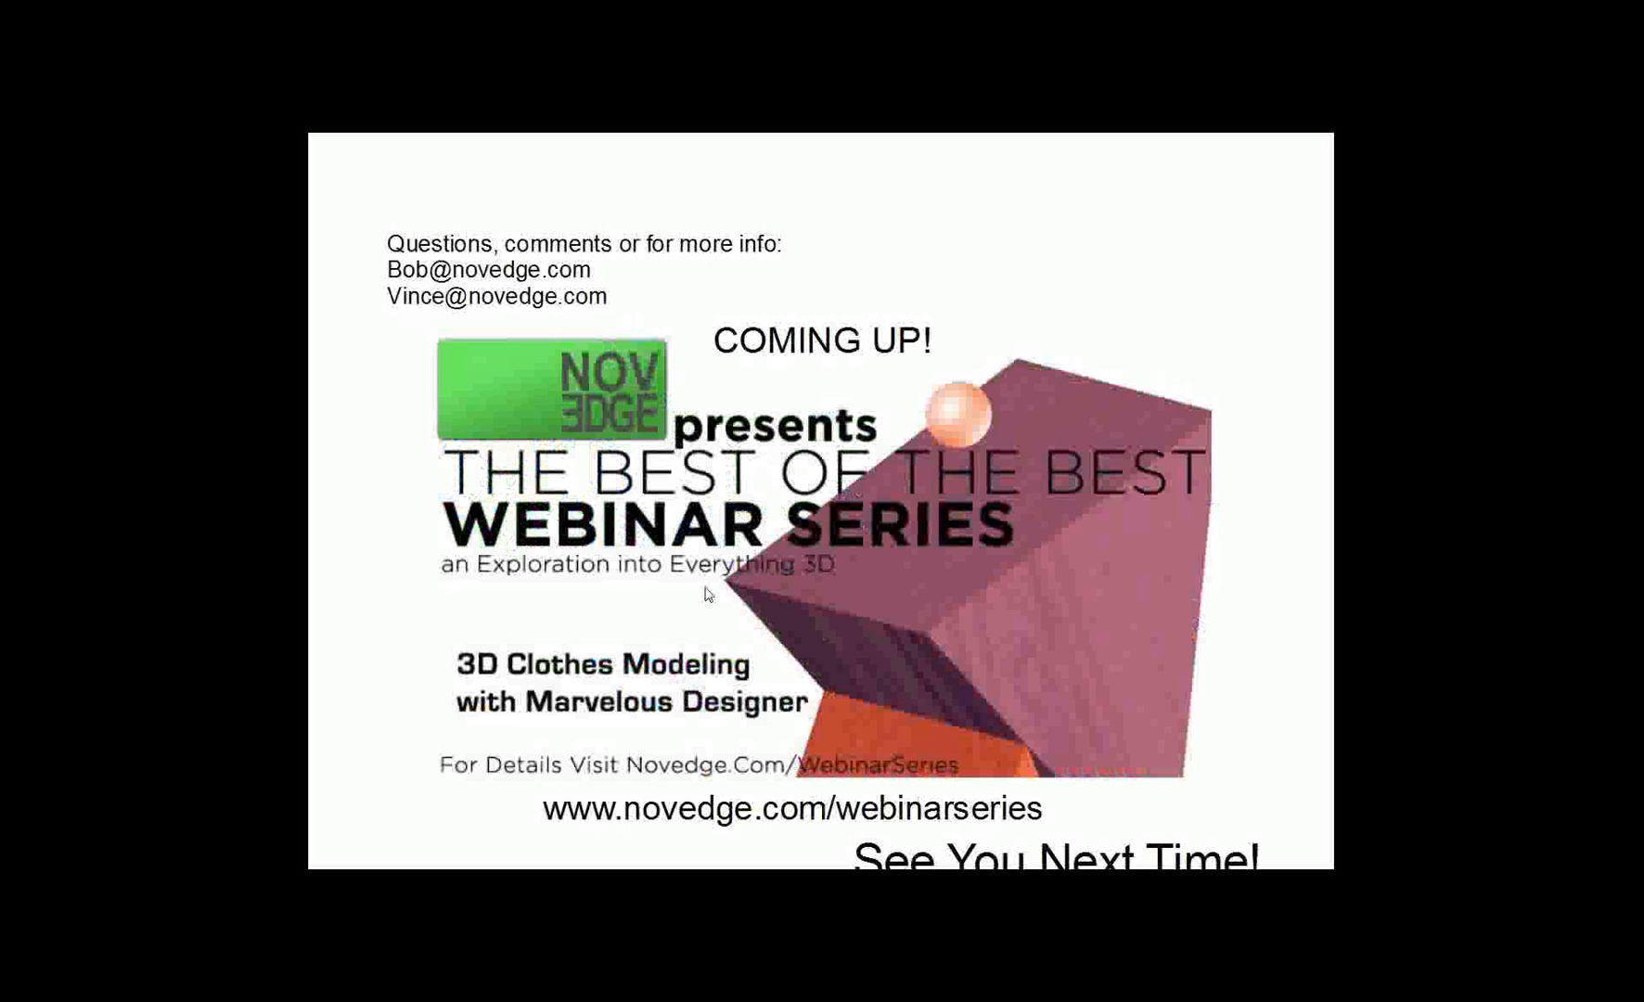